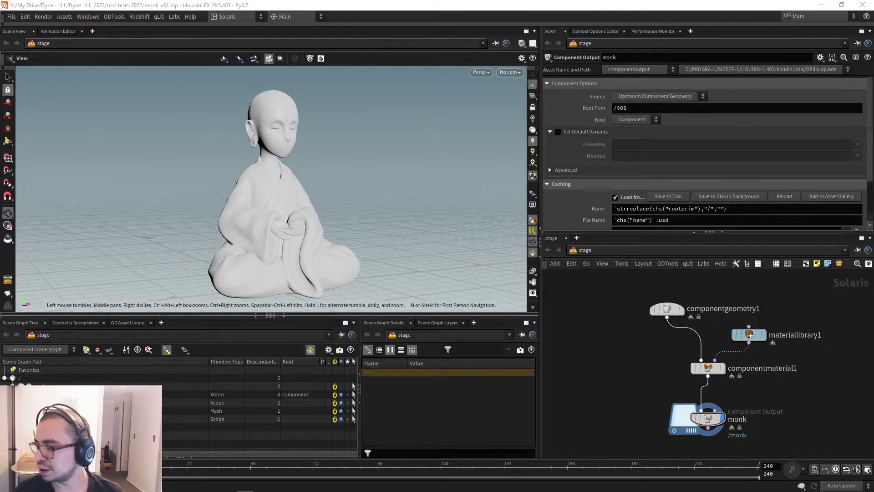
pyautogui.hotkey('alt', 'Tab')
pyautogui.hotkey('alt', 'Tab')
pyautogui.hotkey('alt', 'Tab')
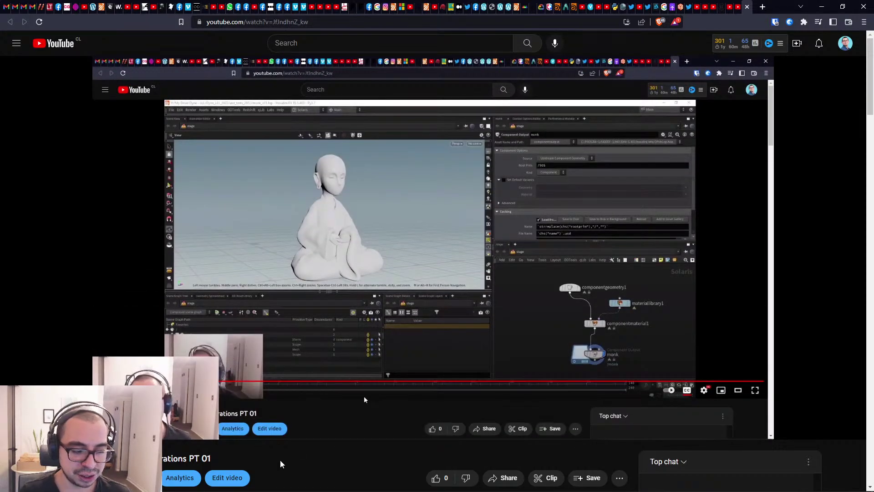
pyautogui.scroll(-4, 349, 430)
pyautogui.scroll(4, 353, 381)
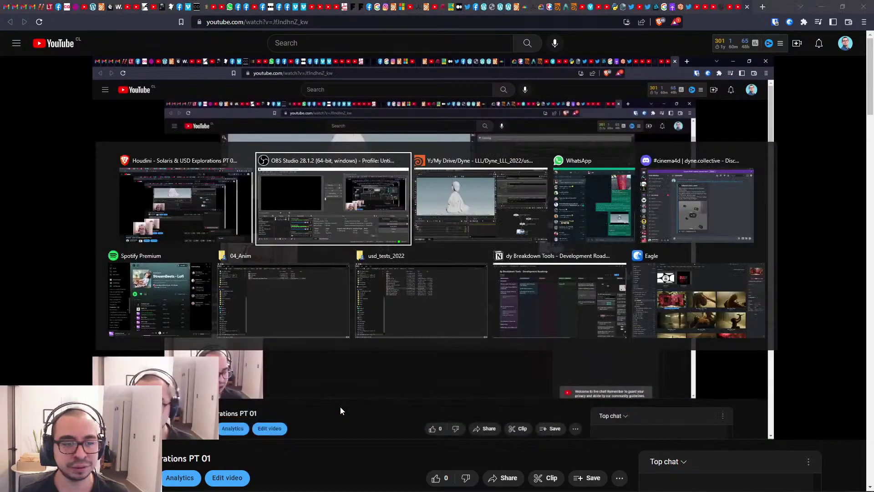
pyautogui.hotkey('alt', 'Tab')
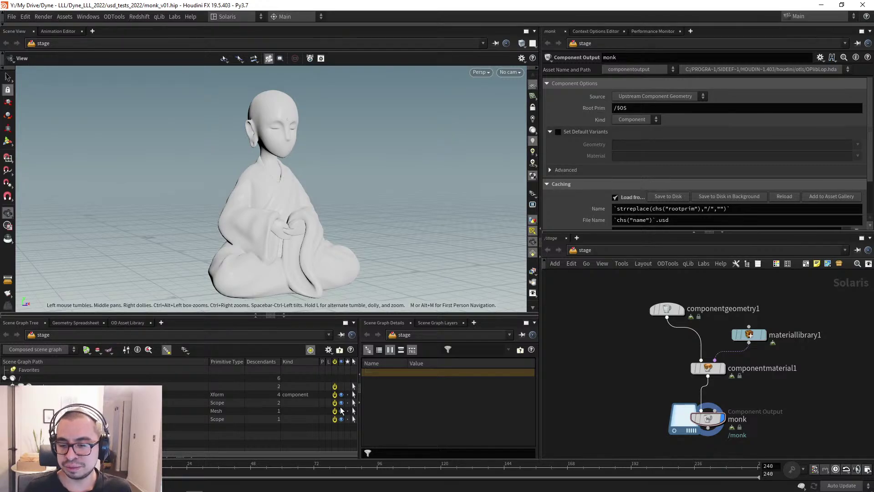
pyautogui.scroll(-3, 639, 378)
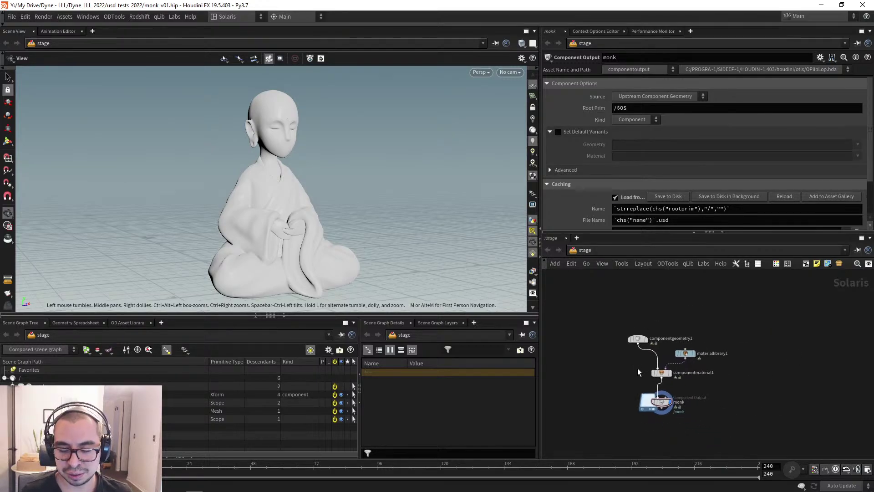
pyautogui.scroll(3, 638, 370)
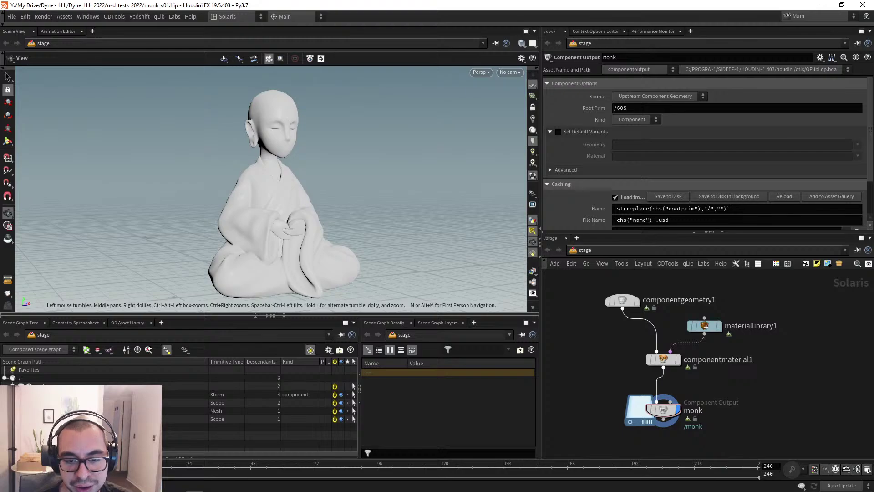
# Switch the desktop layout to Output, and return it to Solaris.
pyautogui.click(246, 17)
pyautogui.click(237, 98)
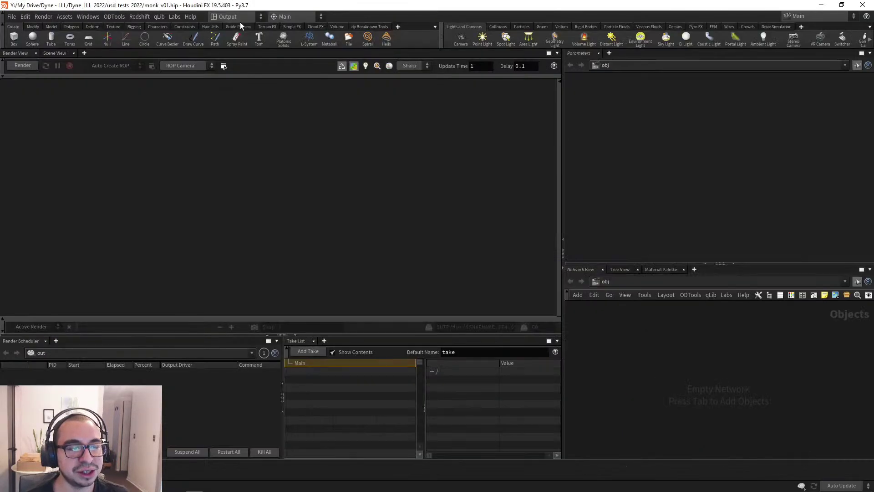
pyautogui.click(240, 17)
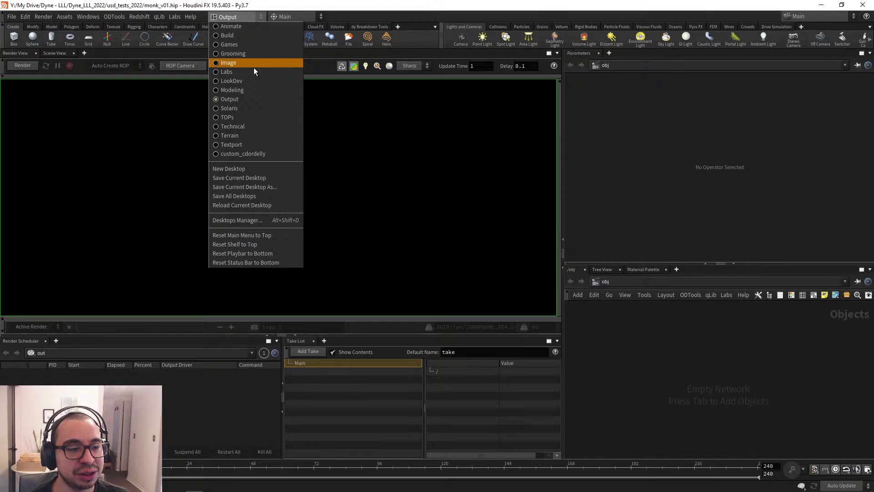
pyautogui.click(243, 114)
pyautogui.moveTo(302, 221); pyautogui.dragTo(243, 181)
pyautogui.press('h')
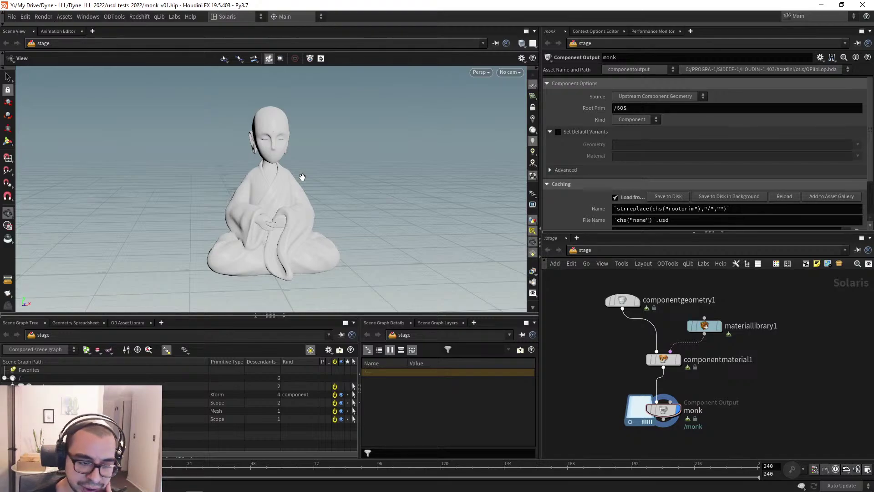
# Switch to the web browser and search Google for "unreal engine" in a new tab.
pyautogui.hotkey('alt', 'Tab')
pyautogui.hotkey('alt', 'Tab')
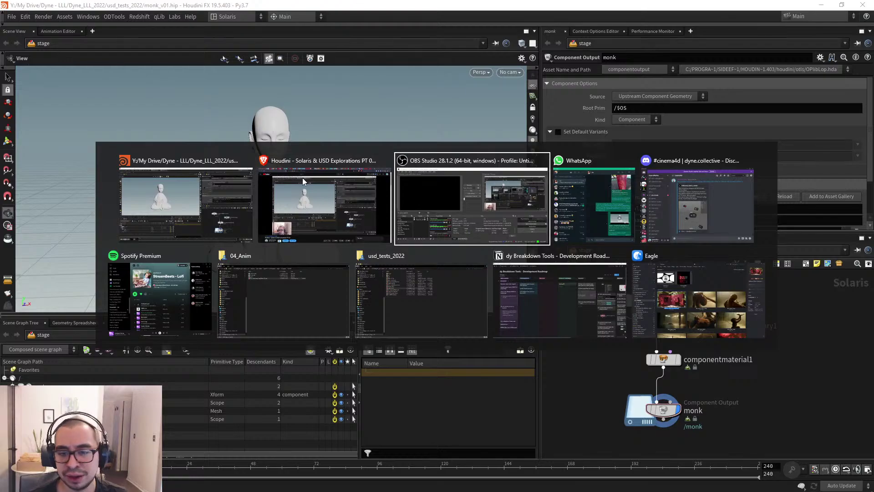
pyautogui.hotkey('alt', 'Tab')
pyautogui.hotkey('alt', 'Tab')
pyautogui.hotkey('alt', 'shift', 'Tab')
pyautogui.hotkey('alt', 'shift', 'Tab')
pyautogui.hotkey('alt', 'shift', 'Tab')
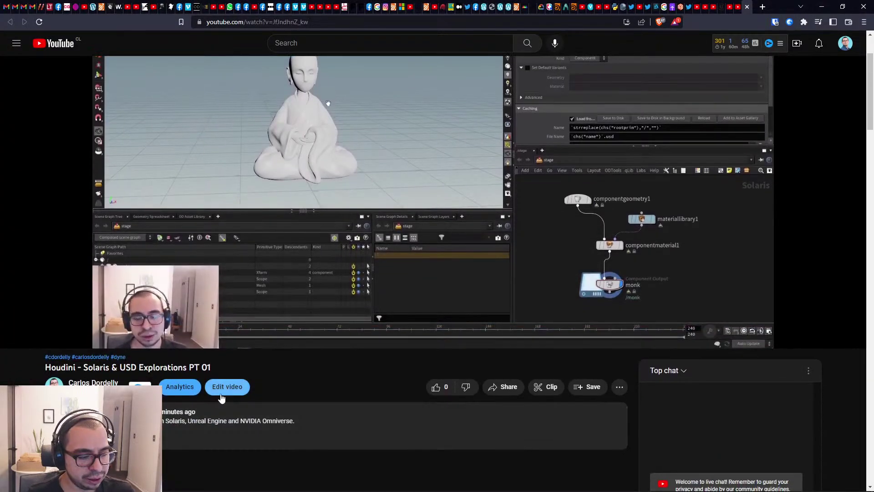
pyautogui.hotkey('ctrl', 't')
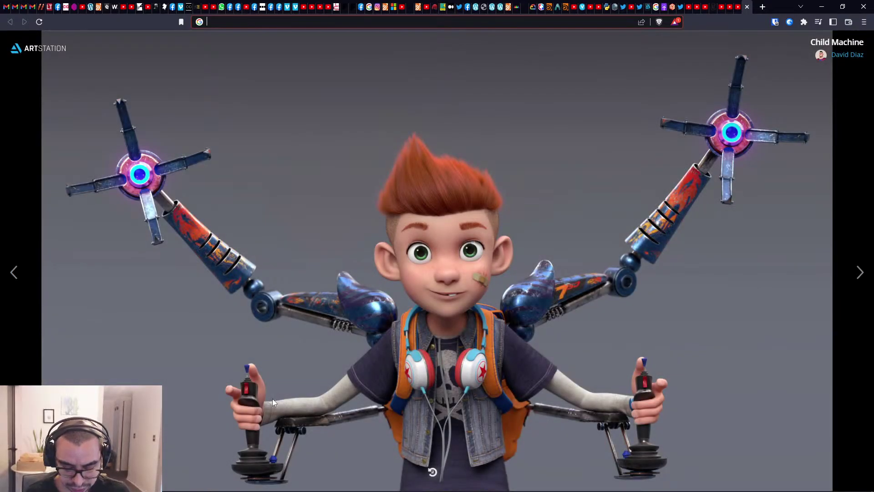
pyautogui.write('unreal')
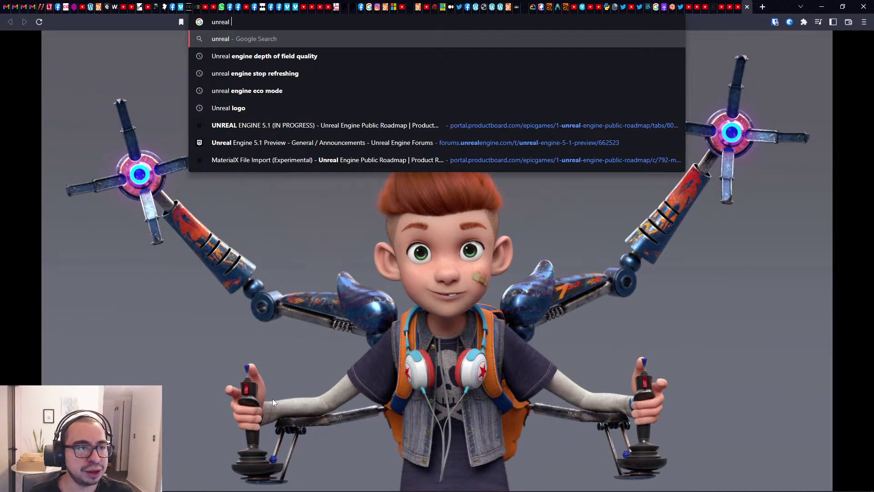
pyautogui.write('engine')
pyautogui.press('Return')
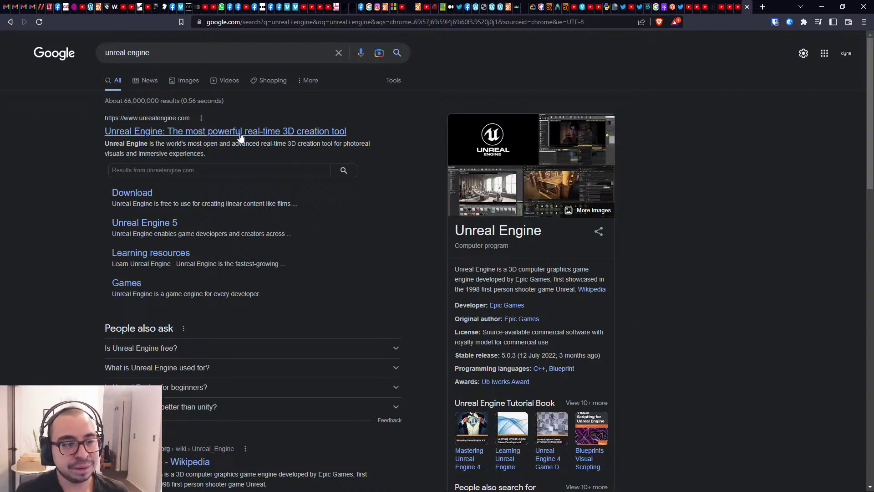
# Search Google for "NVIDEO omniverse" in a new tab and open NVIDIA's Omniverse platform page to read its tagline.
pyautogui.click(763, 7)
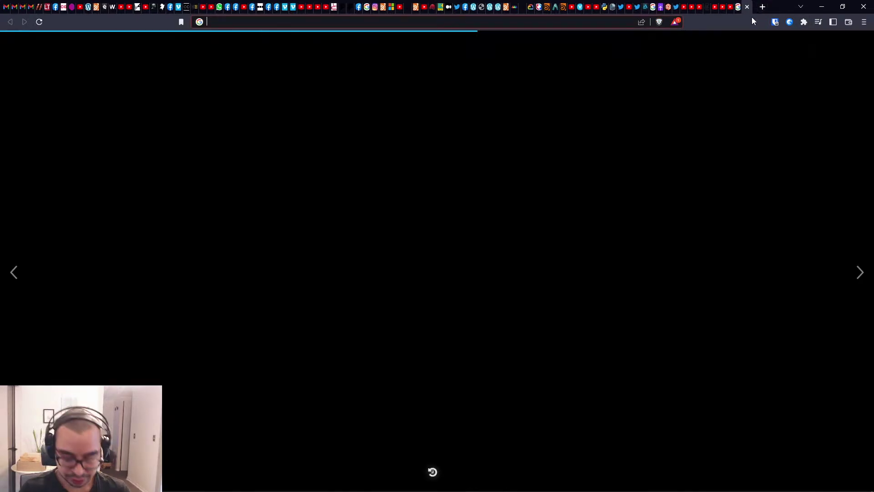
pyautogui.write('NVIDEO omniverse')
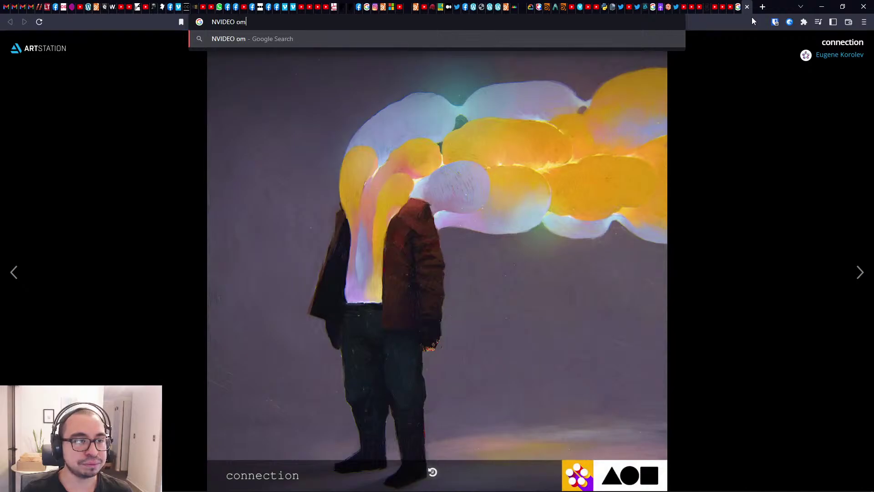
pyautogui.press('Return')
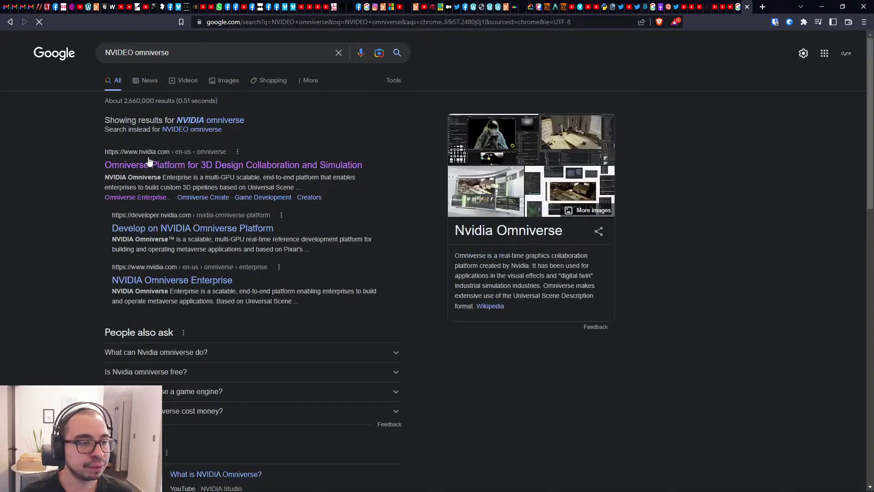
pyautogui.click(136, 167)
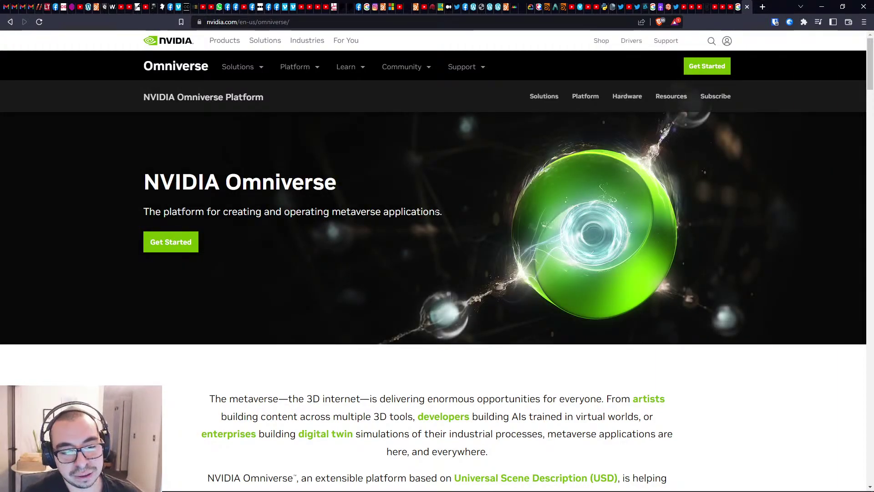
pyautogui.moveTo(434, 212); pyautogui.dragTo(250, 217)
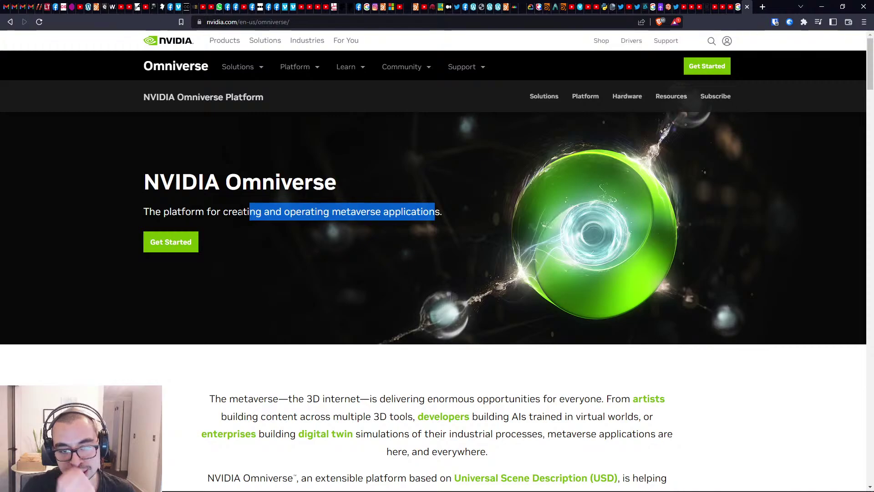
pyautogui.click(254, 222)
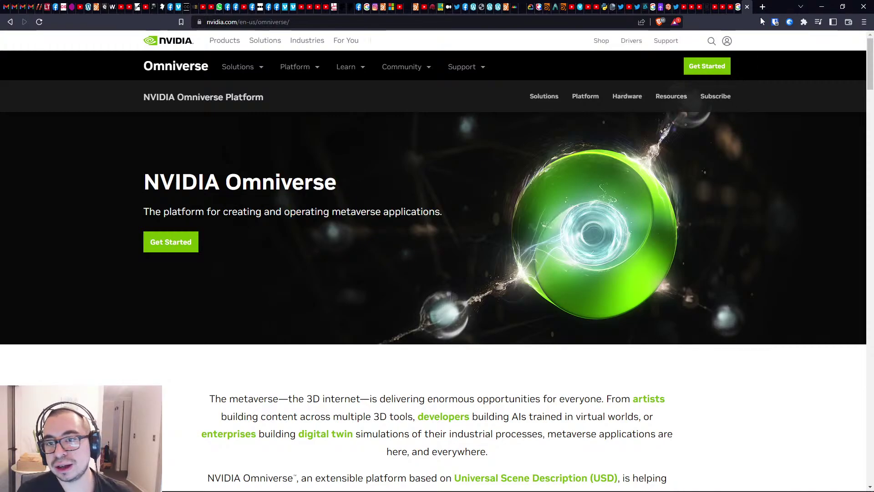
# Open YouTube in a new tab and search it for "Wheater channel AR".
pyautogui.click(746, 6)
pyautogui.write('you')
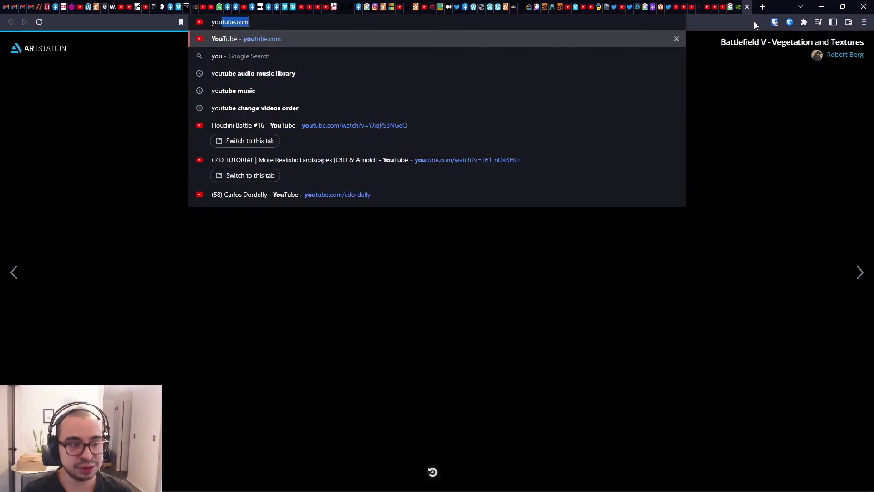
pyautogui.press('Return')
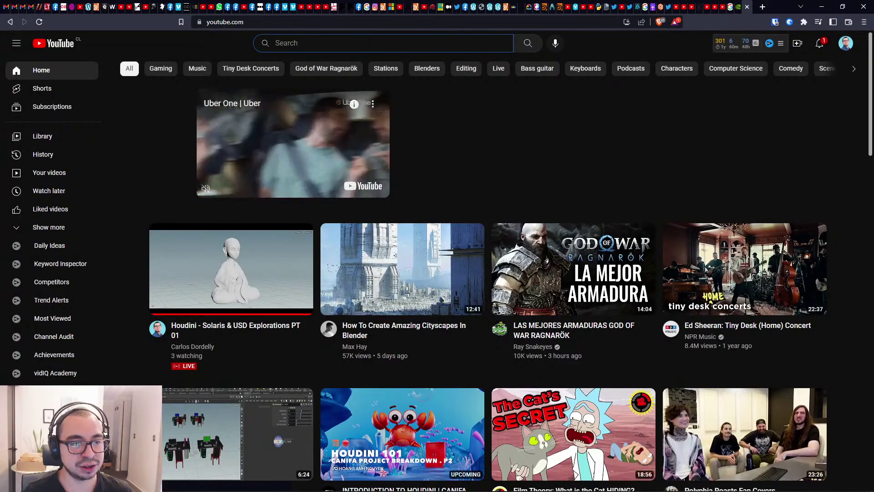
pyautogui.click(369, 42)
pyautogui.write('Wheate')
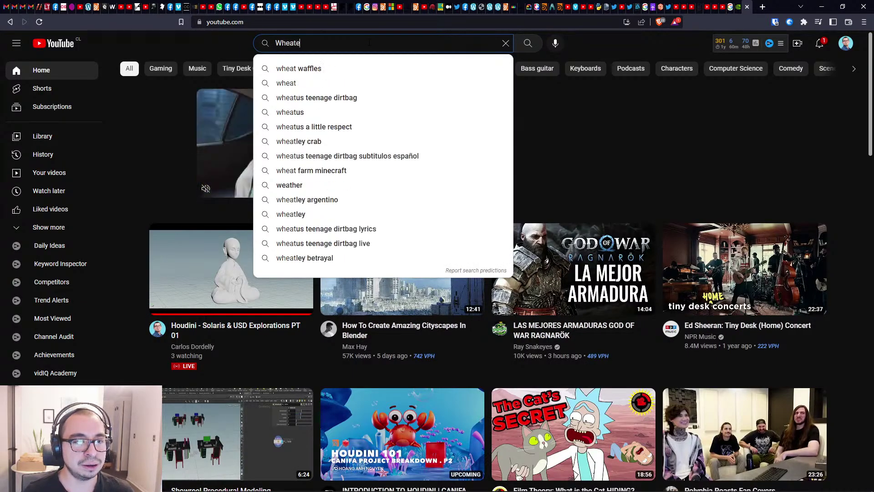
pyautogui.write('r channel AR')
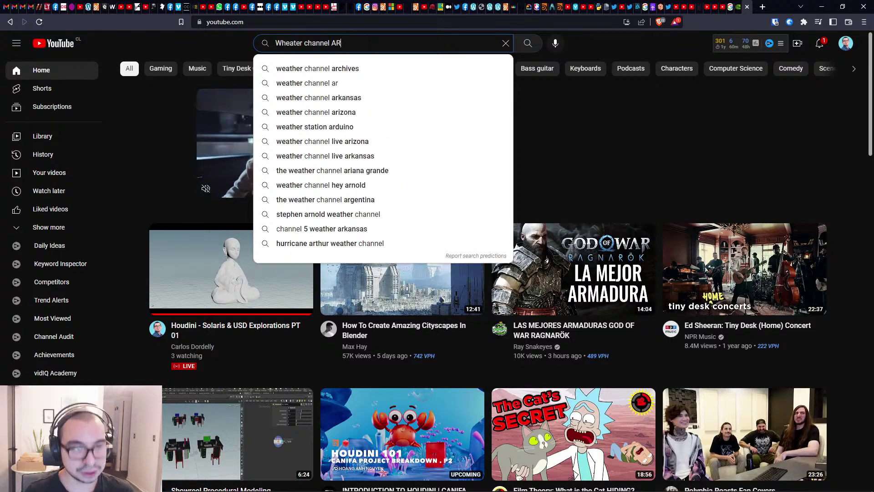
pyautogui.press('Return')
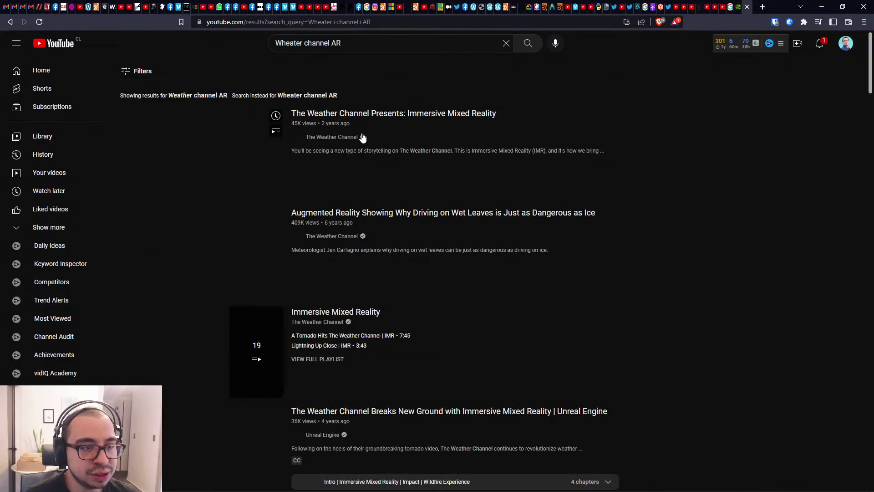
# Play The Weather Channel's augmented reality video about driving on wet leaves from the search results.
pyautogui.click(344, 117)
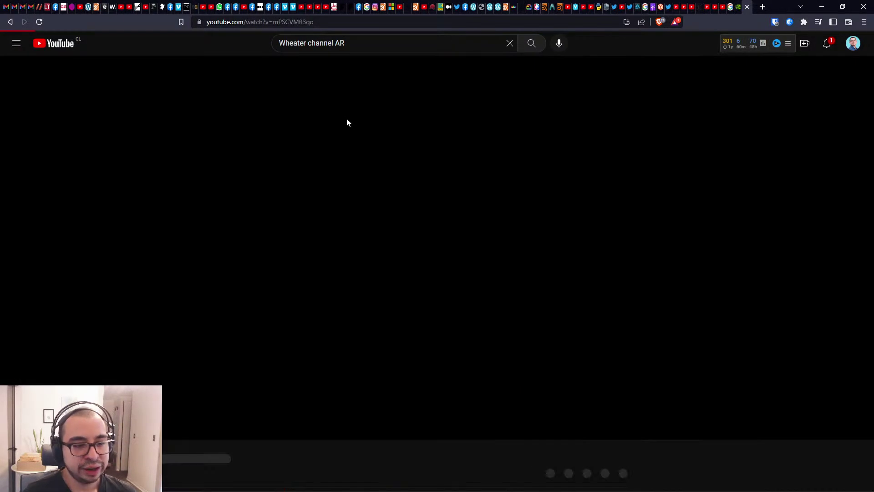
pyautogui.click(12, 22)
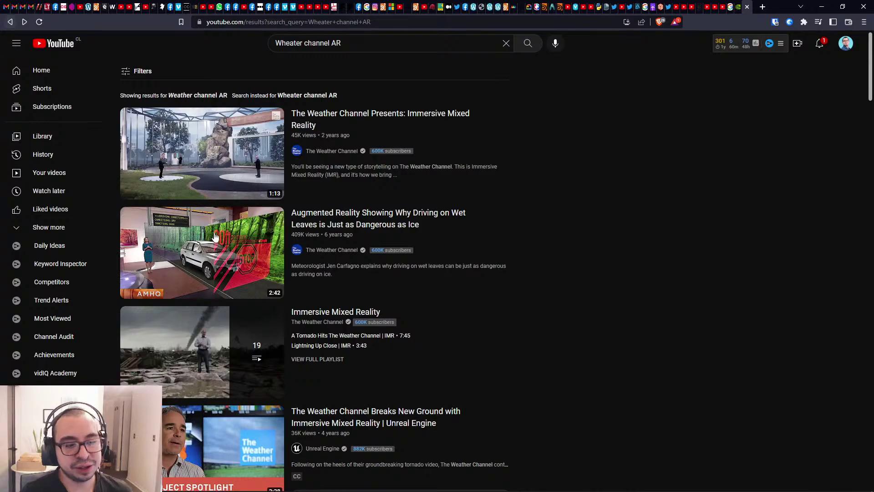
pyautogui.click(221, 258)
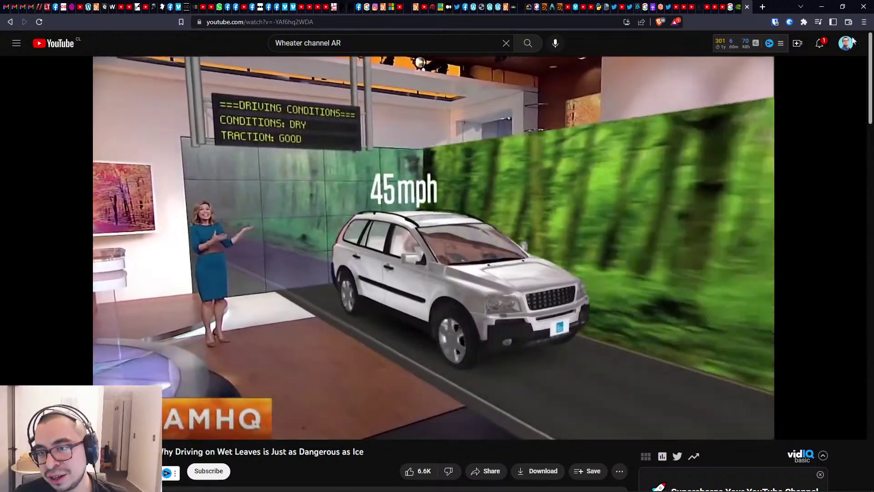
pyautogui.click(819, 43)
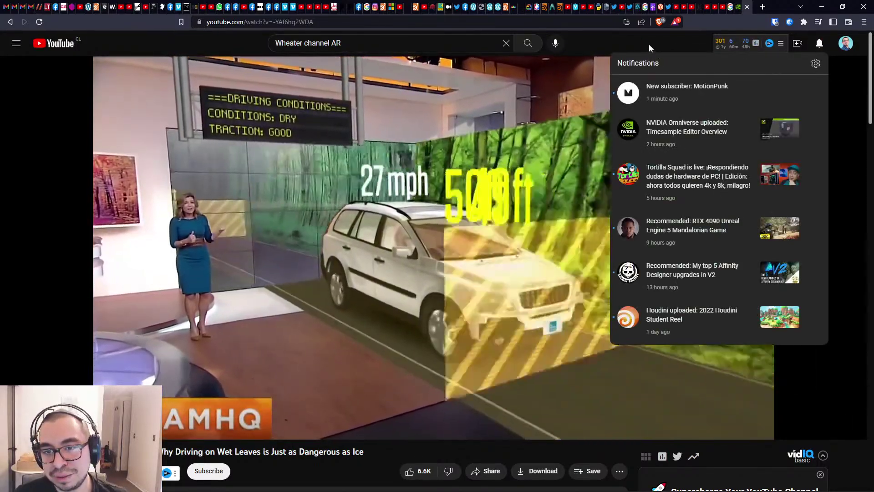
pyautogui.click(637, 51)
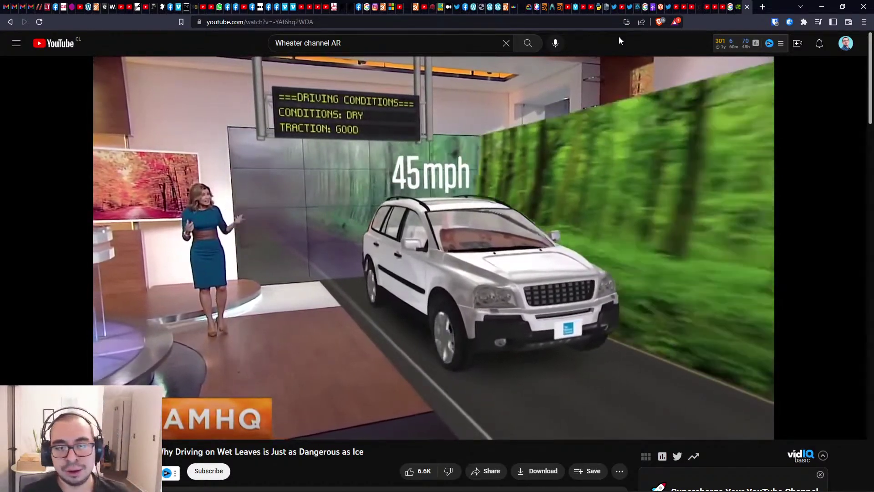
pyautogui.hotkey('alt', 'Tab')
pyautogui.hotkey('alt', 'Tab')
pyautogui.hotkey('alt', 'Tab')
pyautogui.hotkey('alt', 'Tab')
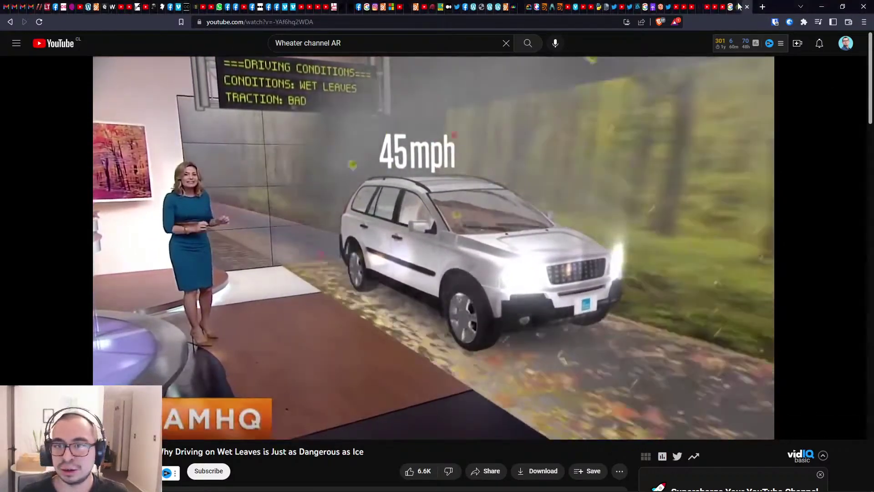
# Return to the NVIDIA Omniverse page, play its Foundational Technology Montage video with cookies accepted, and skip ahead past 0:25.
pyautogui.click(746, 7)
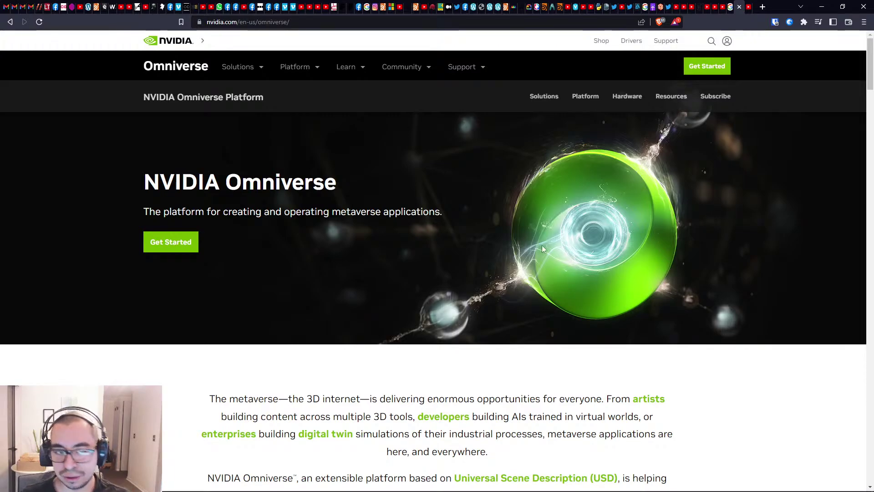
pyautogui.scroll(-7, 381, 248)
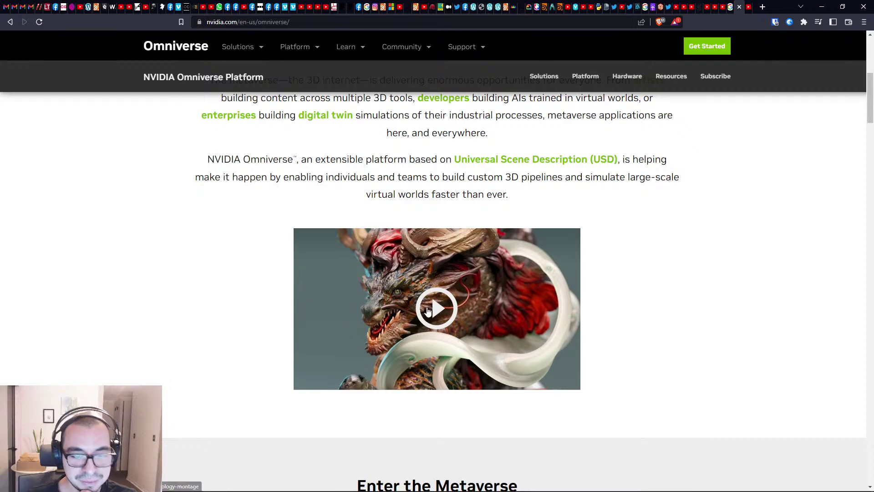
pyautogui.click(428, 311)
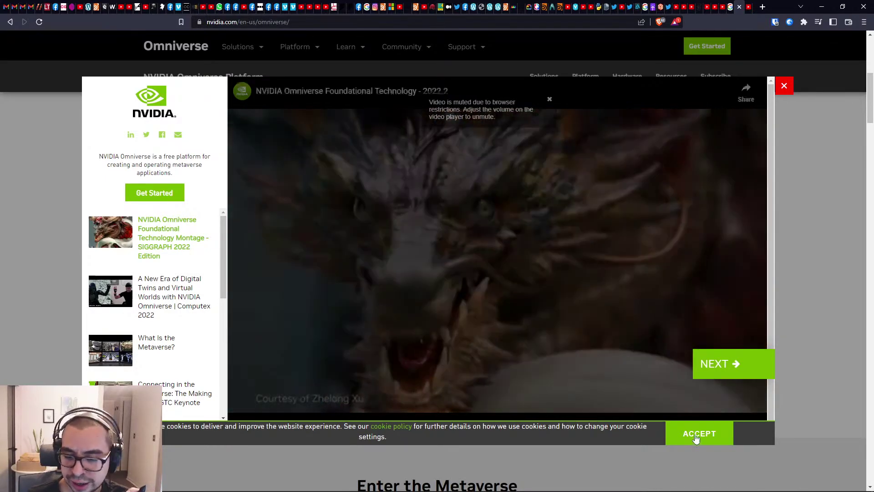
pyautogui.click(697, 436)
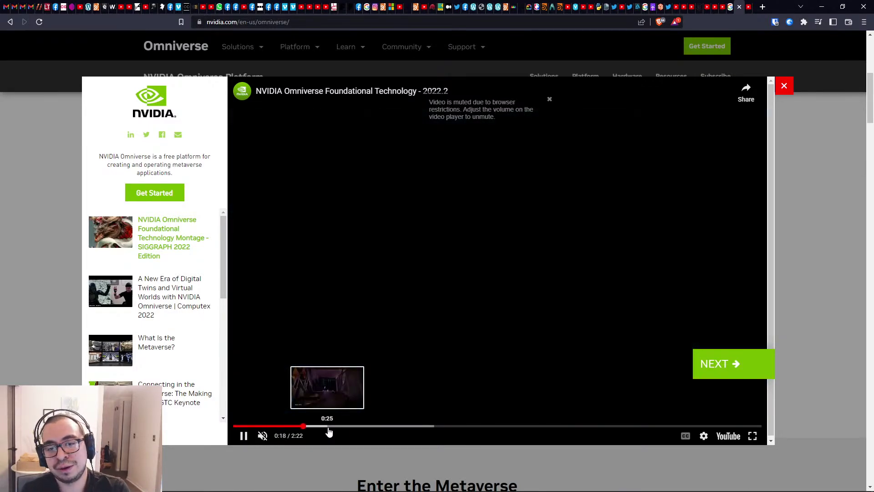
pyautogui.click(328, 426)
pyautogui.click(361, 426)
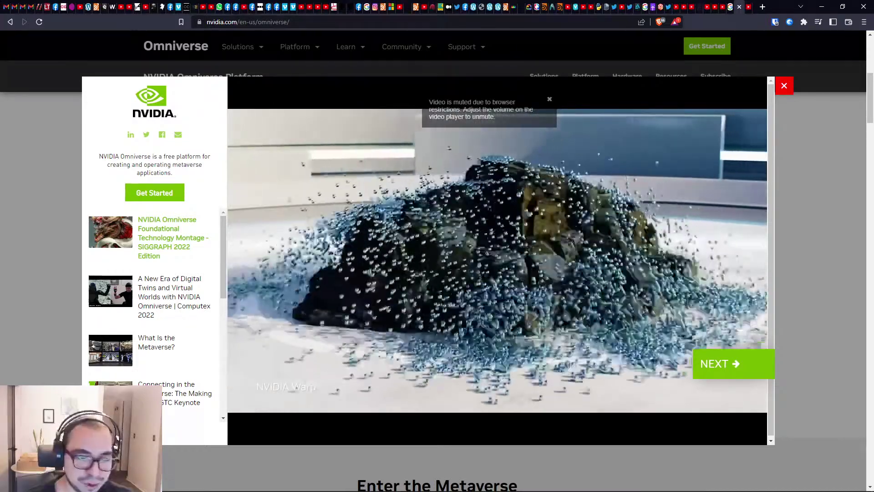
# Examine the magenta sphere render shared on Discord at different zoom levels, and close its tab.
pyautogui.moveTo(505, 438)
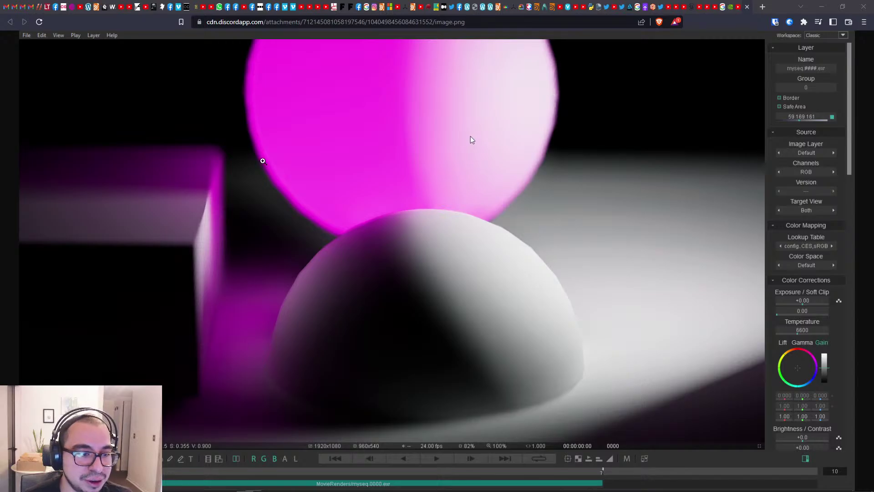
pyautogui.click(214, 207)
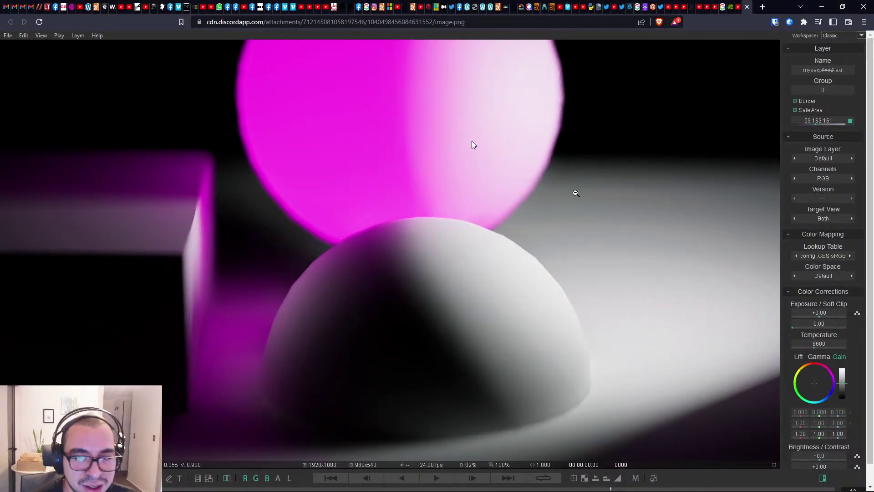
pyautogui.click(587, 195)
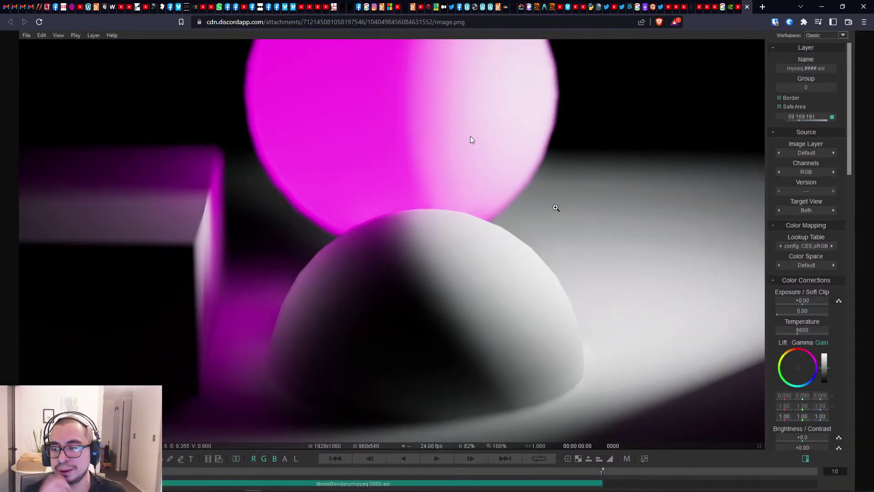
pyautogui.click(549, 212)
pyautogui.click(547, 218)
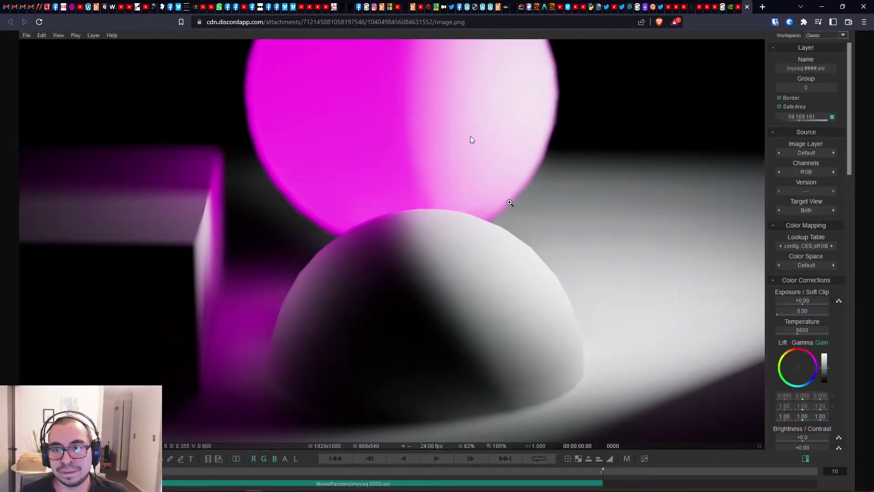
pyautogui.hotkey('ctrl', 'w')
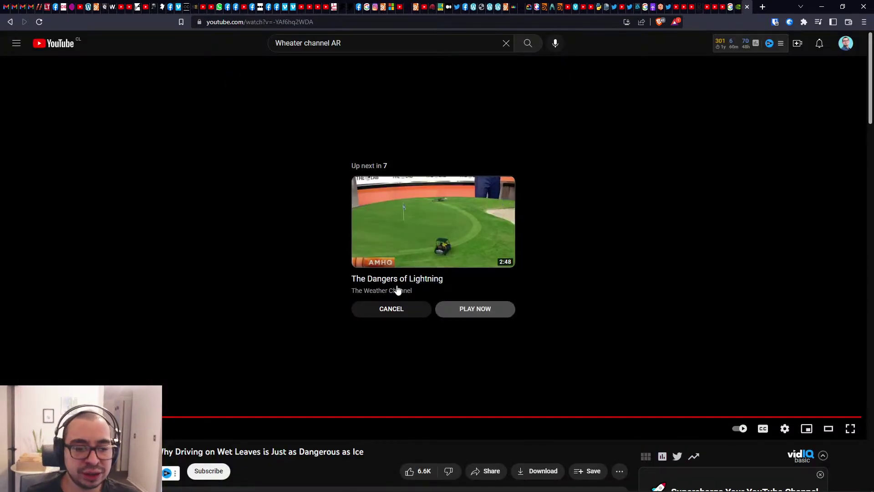
# Revisit an earlier moment of the wet leaves video, close its tab, and replay the Omniverse montage at selected scenes.
pyautogui.click(347, 417)
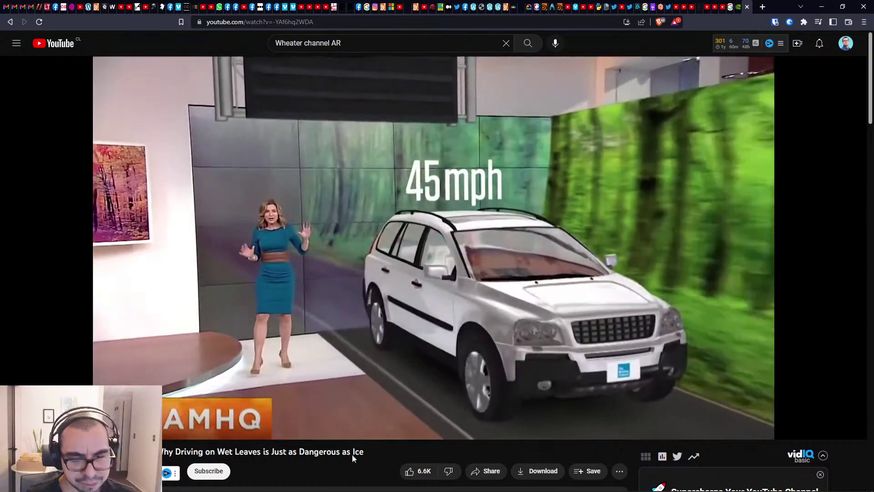
pyautogui.hotkey('ctrl', 'w')
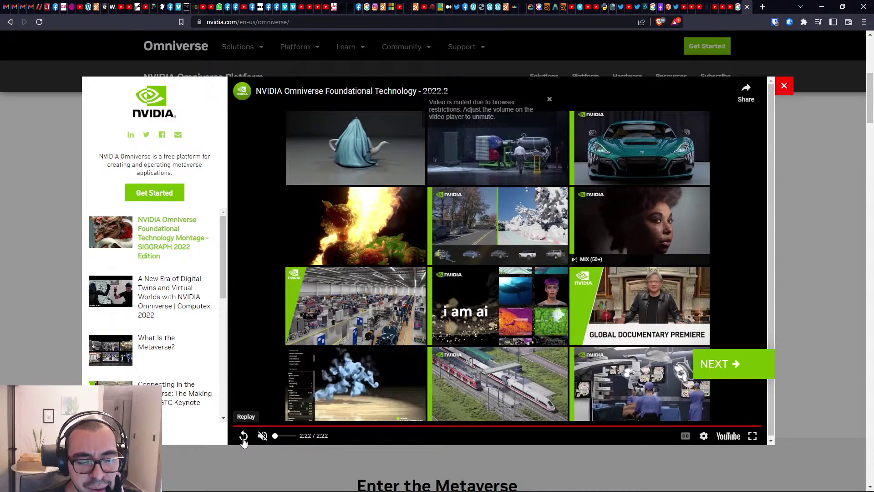
pyautogui.click(244, 438)
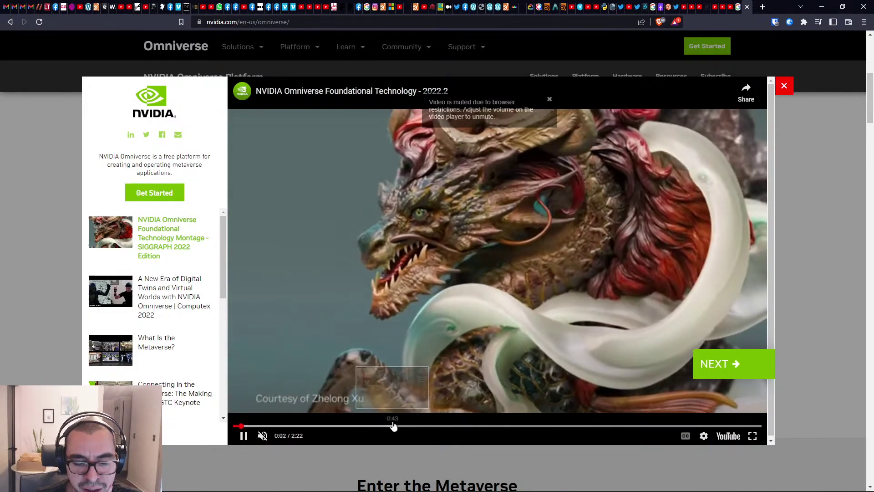
pyautogui.click(386, 426)
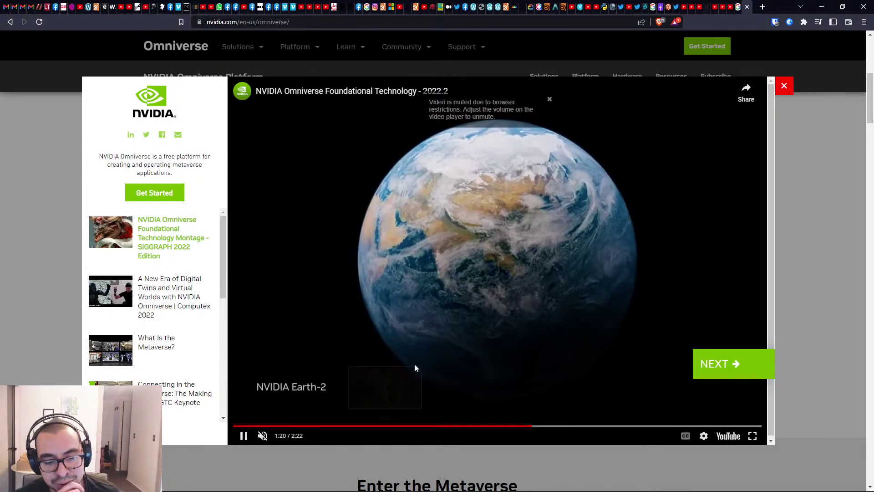
pyautogui.click(284, 426)
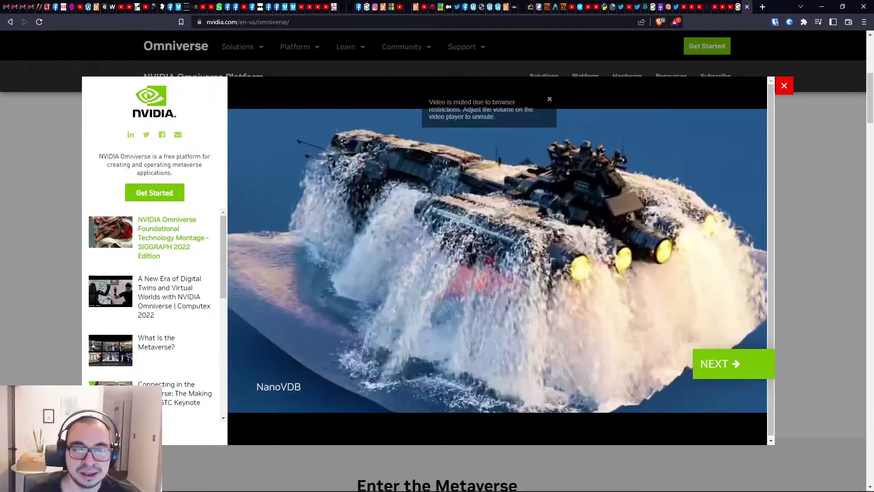
# Bring up the Redshift development board on Trello from Discord, clear its "bake" filter and close the board description.
pyautogui.hotkey('alt', 'Tab')
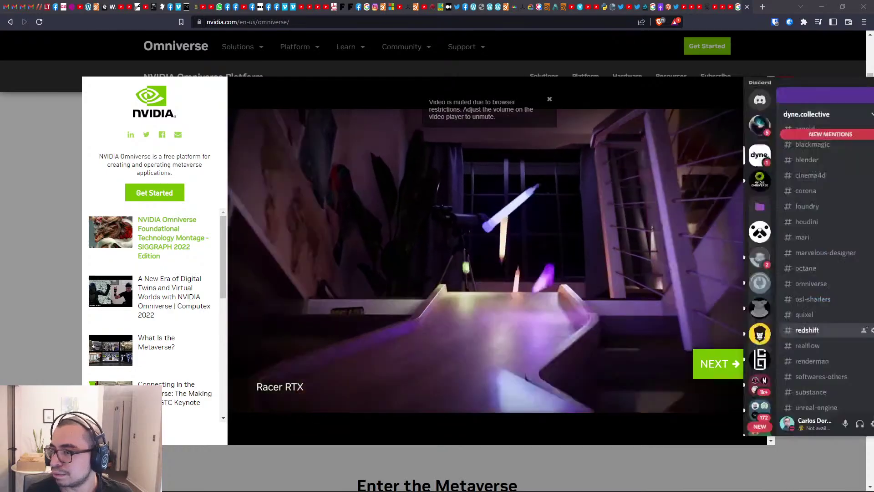
pyautogui.moveTo(873, 68); pyautogui.dragTo(873, 50)
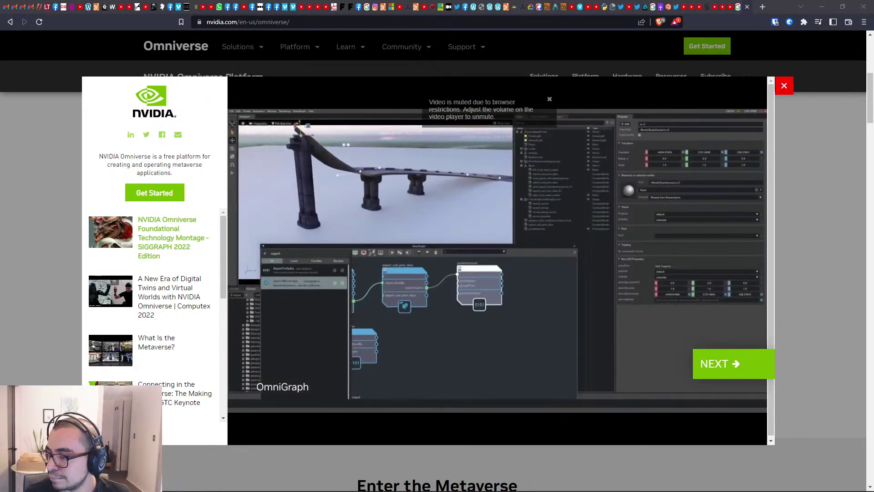
pyautogui.hotkey('ctrl', 'w')
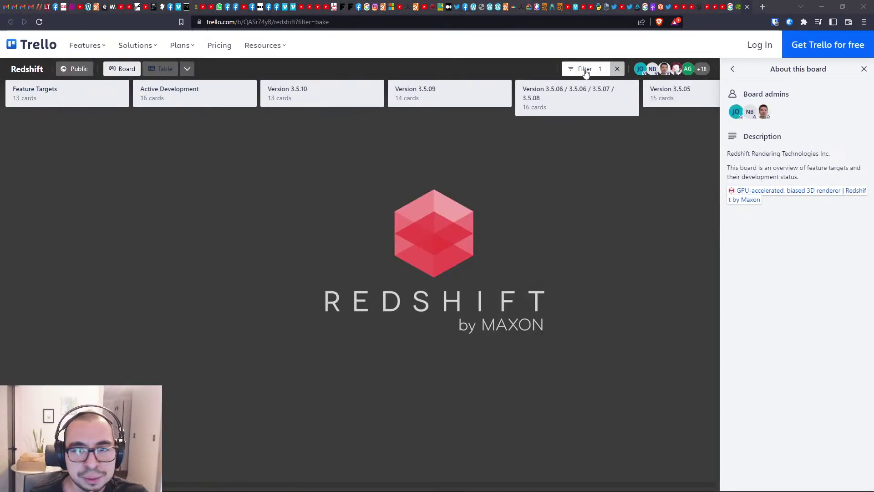
pyautogui.click(616, 69)
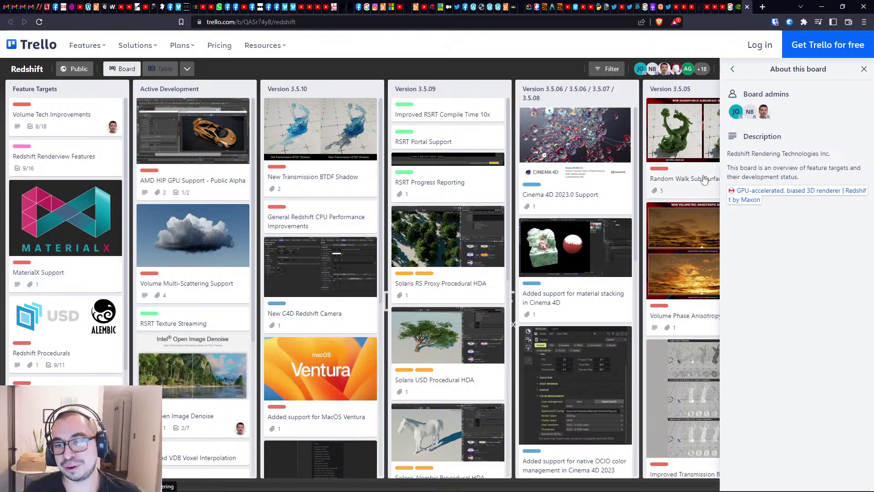
pyautogui.click(864, 69)
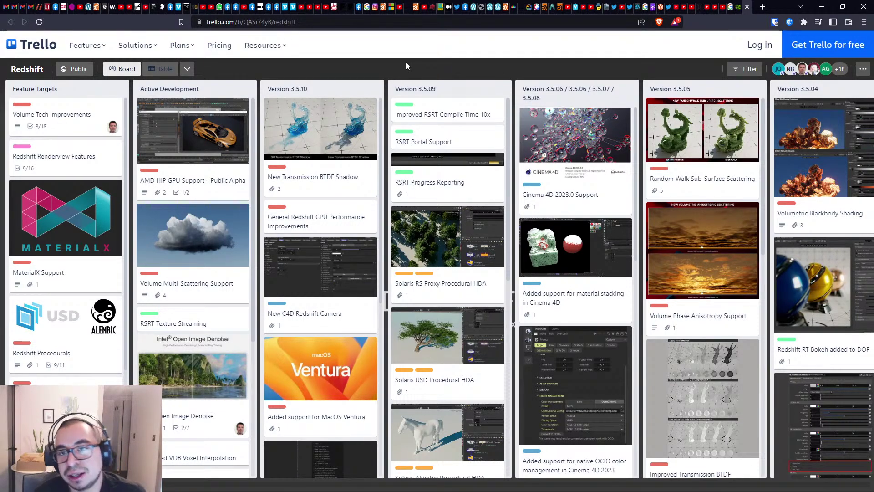
# Open the Maxon PluginCafé home page in a new browser tab.
pyautogui.click(762, 7)
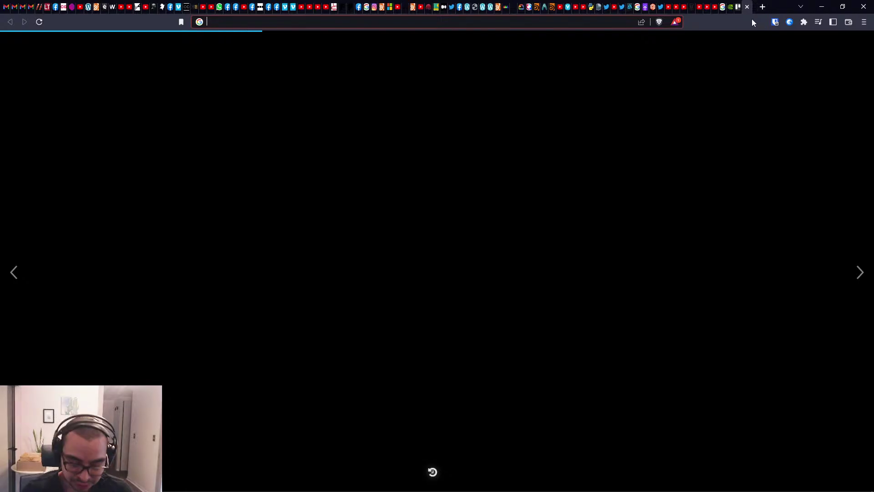
pyautogui.write('plu')
pyautogui.press('BackSpace')
pyautogui.press('BackSpace')
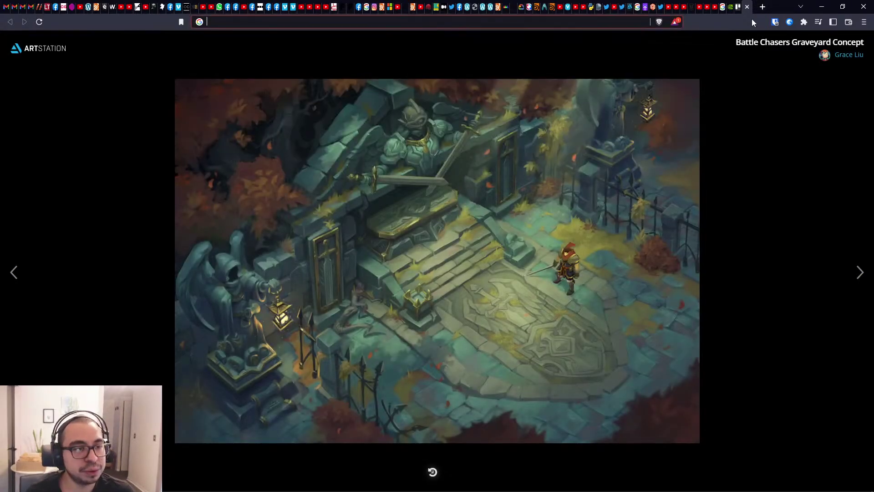
pyautogui.write('plu')
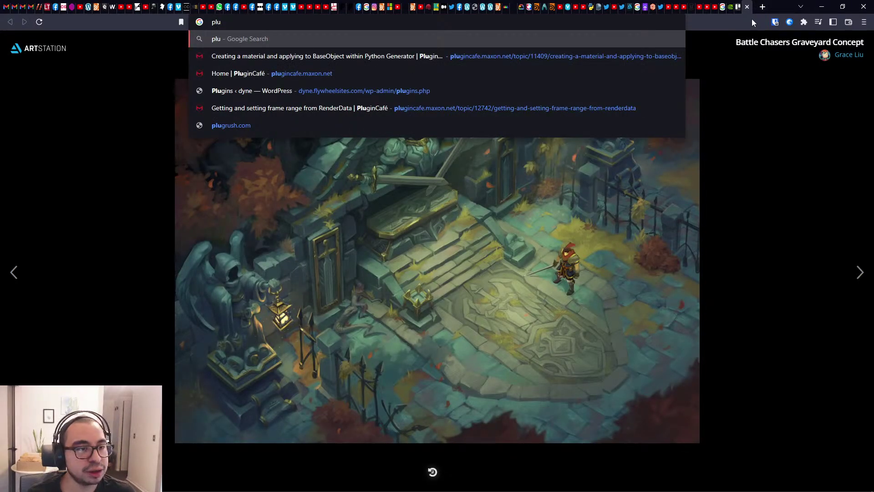
pyautogui.press('Down')
pyautogui.press('Down')
pyautogui.press('Return')
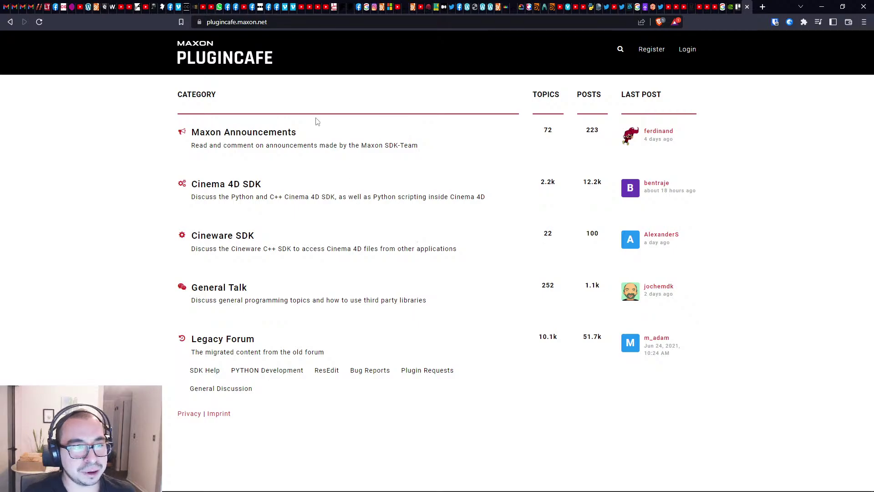
# Go to the Redshift forum at redshift.maxon.net and browse the topics in its Dev Announcements category.
pyautogui.click(293, 23)
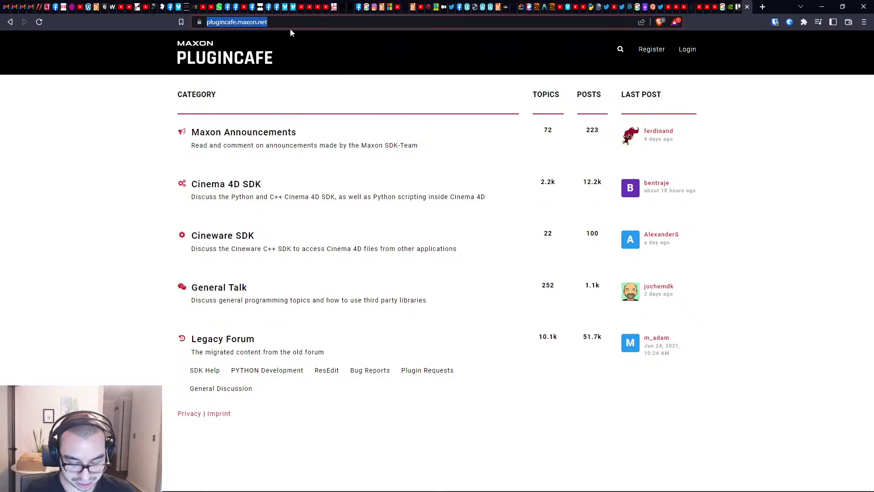
pyautogui.write('redshift')
pyautogui.press('Return')
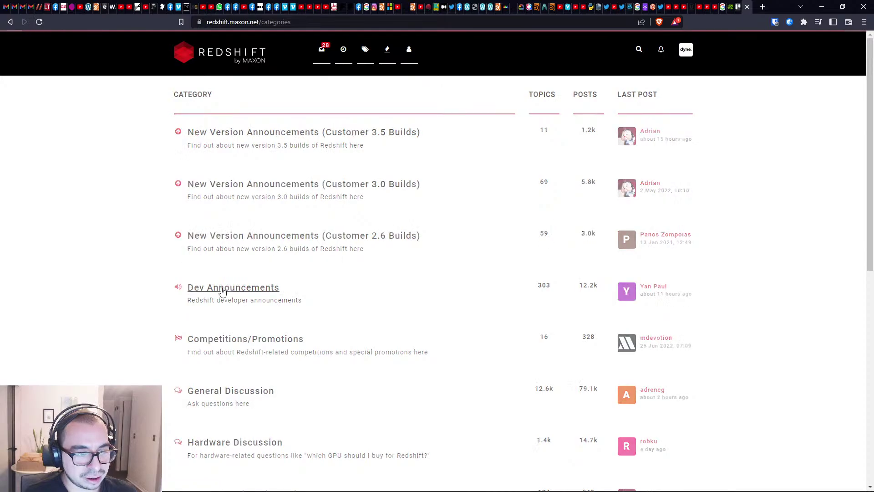
pyautogui.click(223, 289)
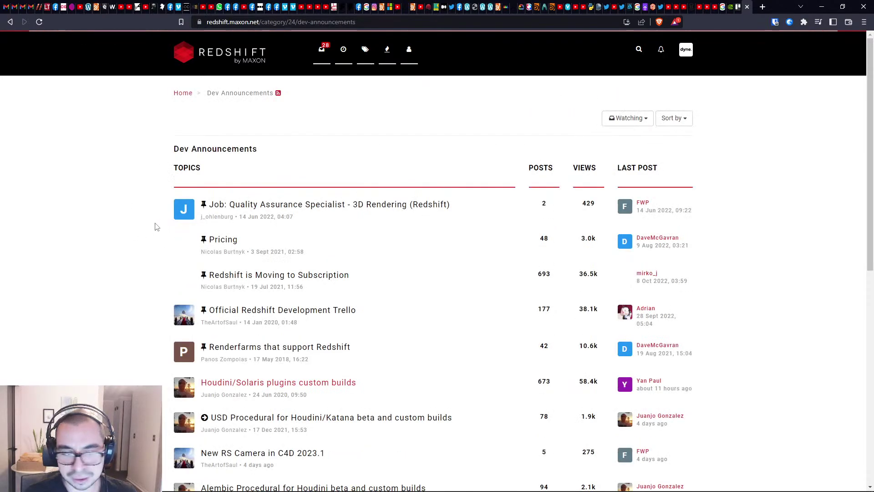
pyautogui.middleClick(127, 239)
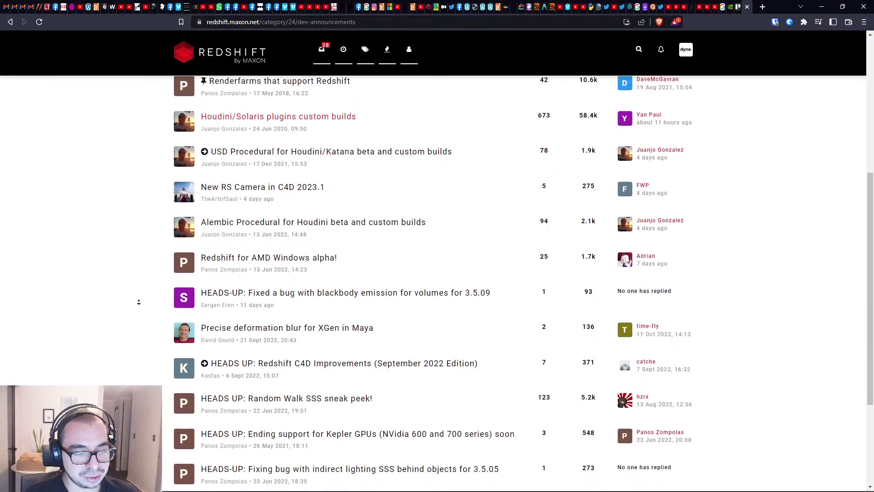
pyautogui.moveTo(139, 302); pyautogui.dragTo(117, 249, button='middle')
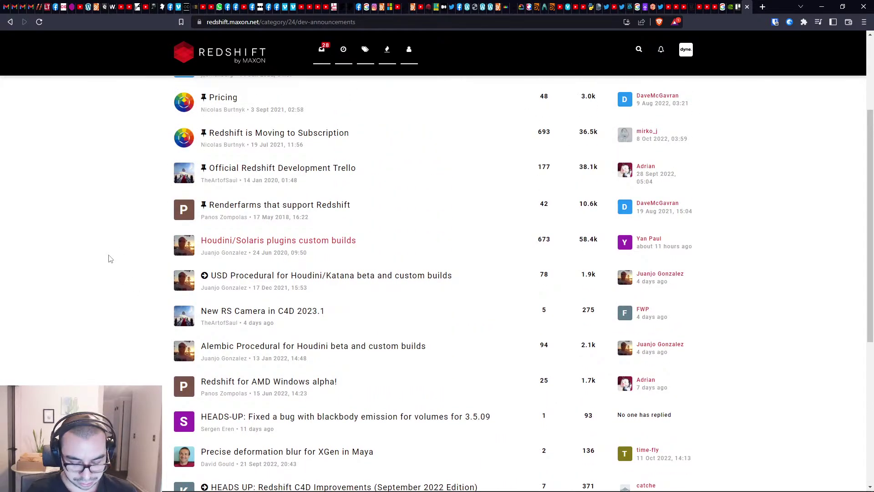
# Find "omni" on the page, open the topic on the Hydra plugin for NVIDIA Omniverse, and read its first post.
pyautogui.hotkey('ctrl', 'f')
pyautogui.write('omni')
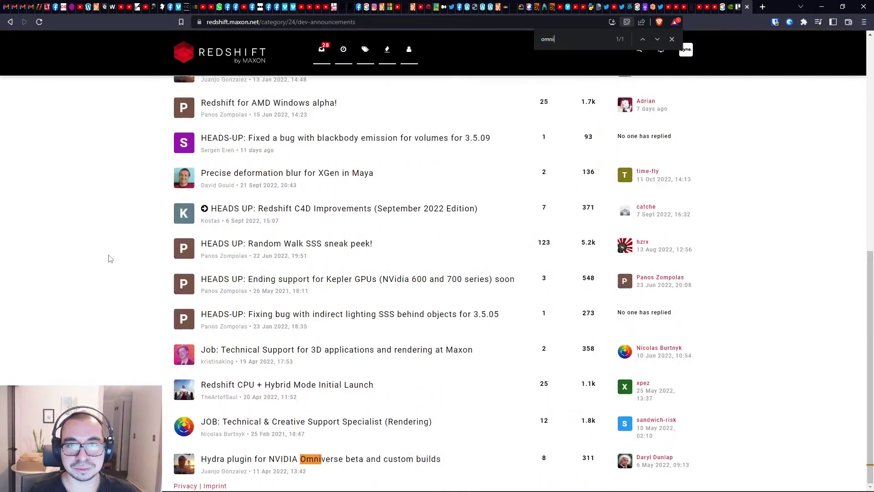
pyautogui.click(233, 457)
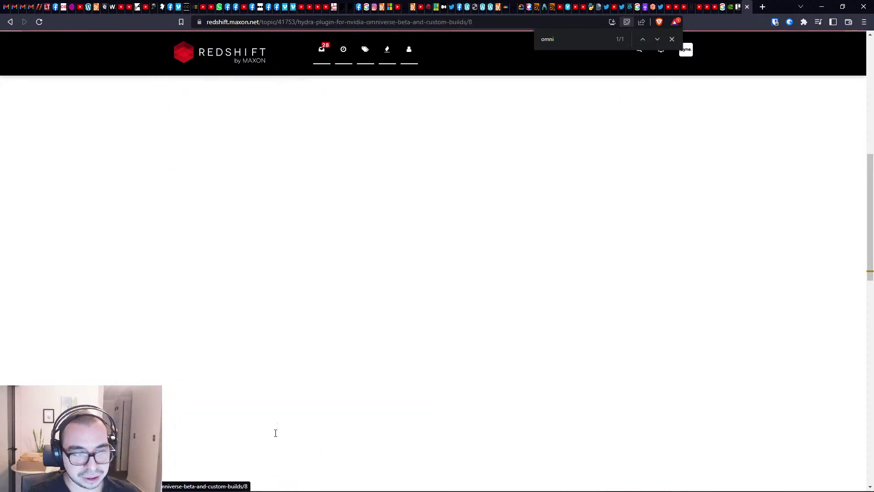
pyautogui.moveTo(76, 375); pyautogui.dragTo(97, 257, button='middle')
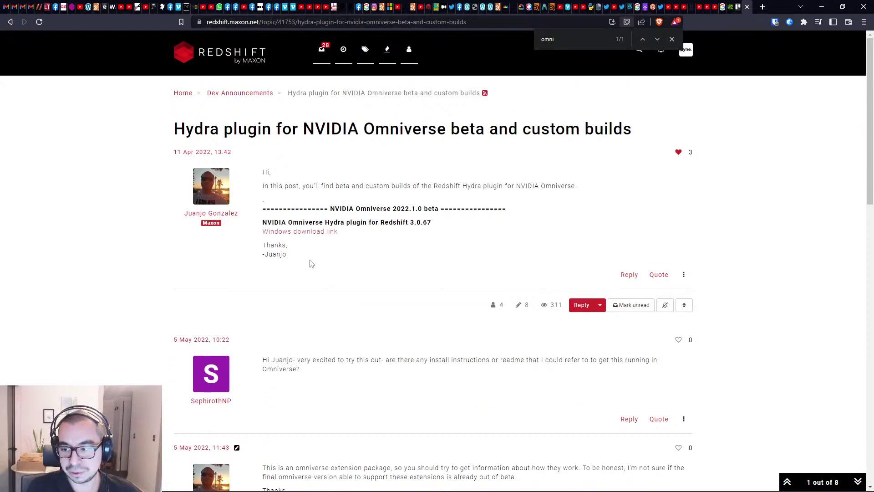
pyautogui.moveTo(431, 223); pyautogui.dragTo(261, 172)
pyautogui.click(411, 256)
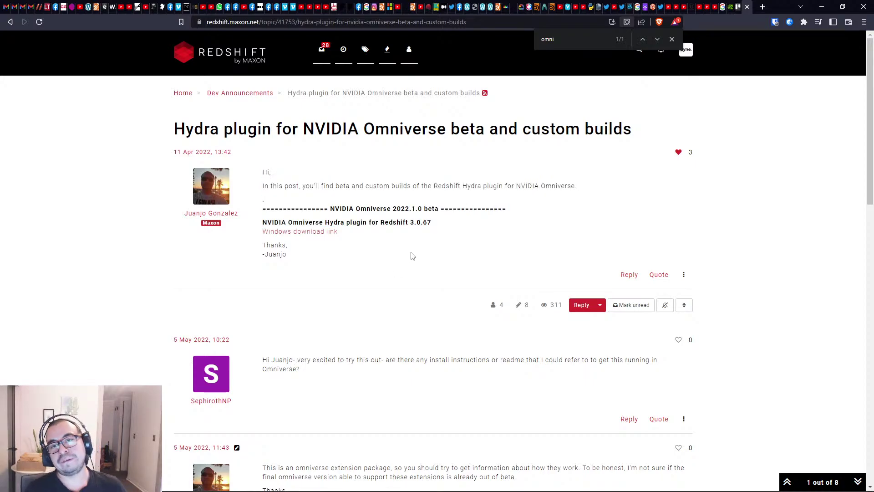
# Close the Hydra plugin topic and switch to Houdini with the monk_v01.hip scene.
pyautogui.press('Escape')
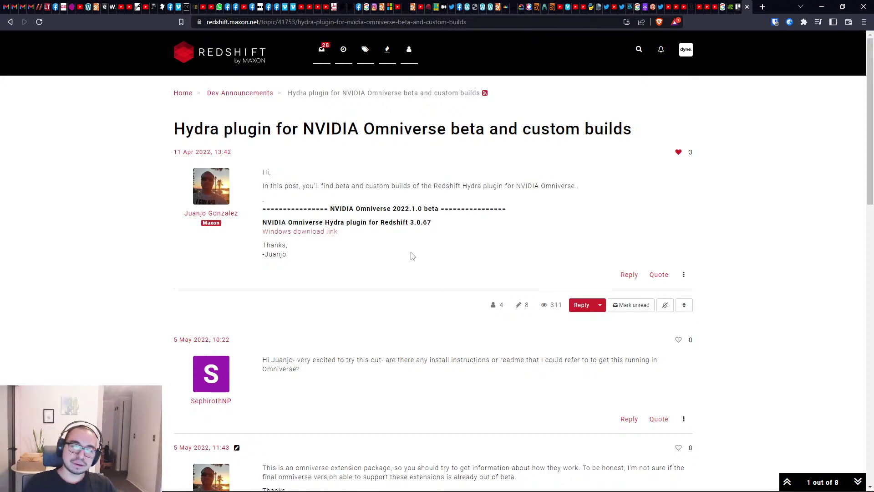
pyautogui.hotkey('ctrl', 'w')
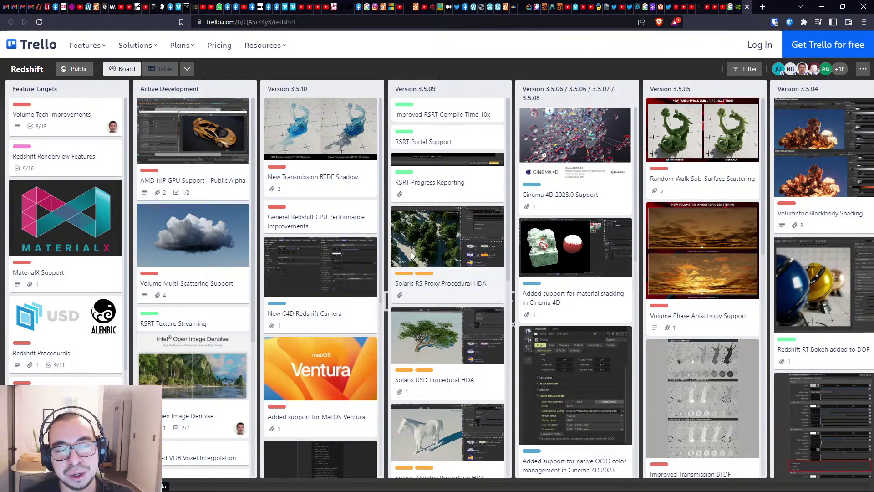
pyautogui.hotkey('alt', 'Tab')
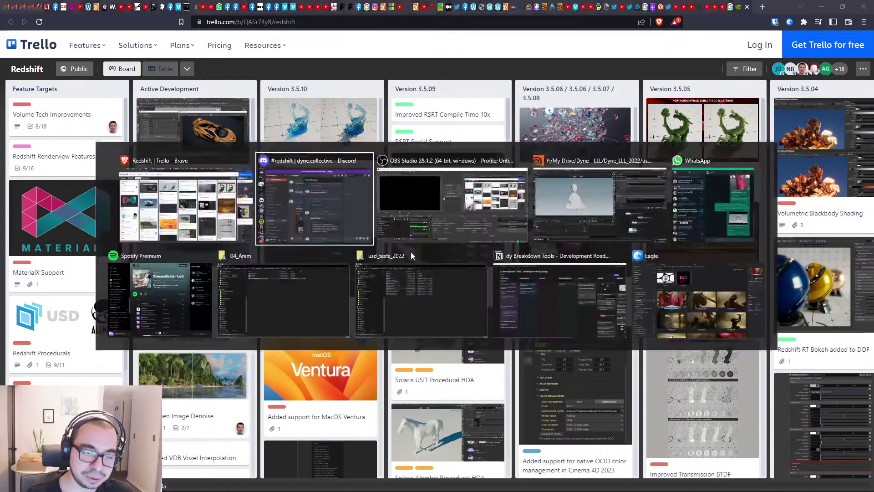
pyautogui.click(614, 219)
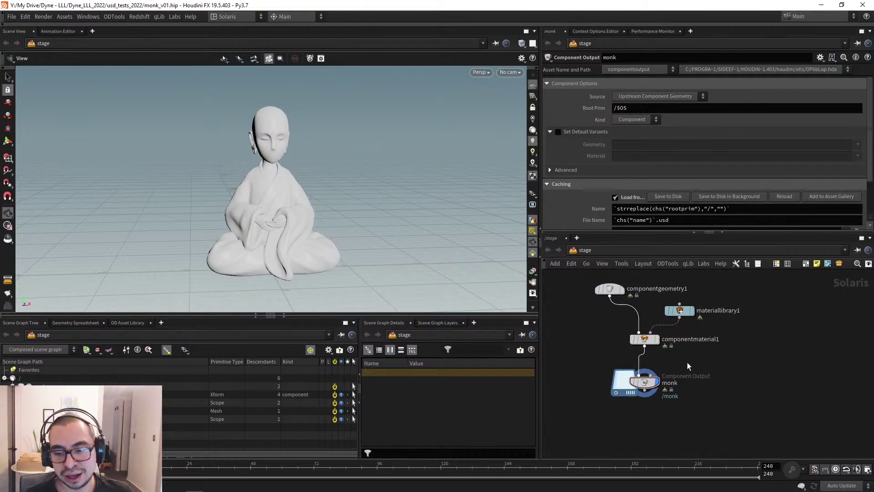
# Inside the materiallibrary1 node, add a MtlX Standard Surface shader.
pyautogui.click(669, 332)
pyautogui.press('Return')
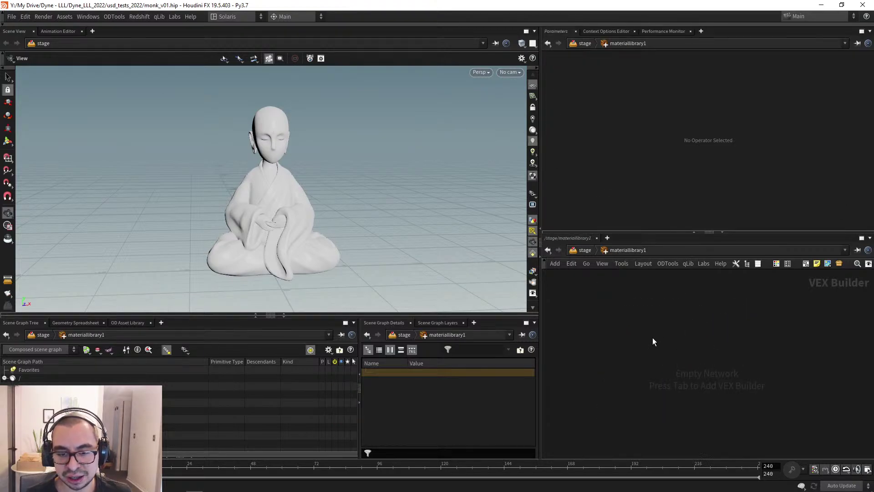
pyautogui.press('Tab')
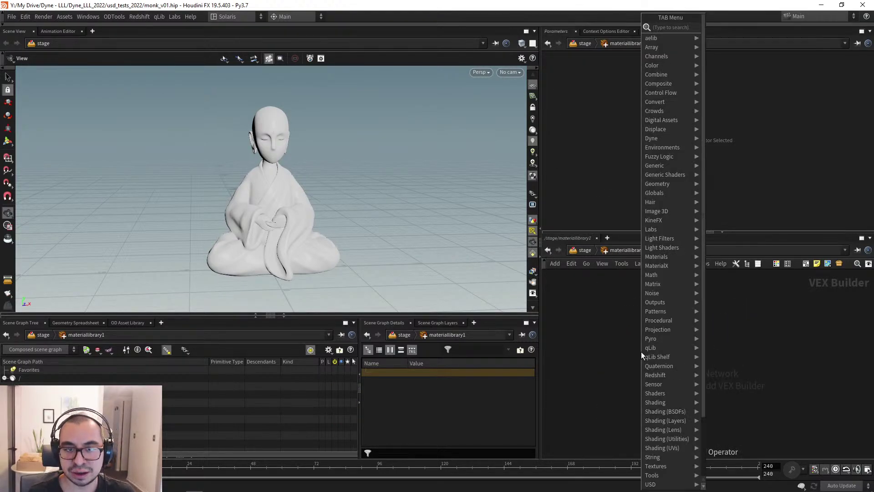
pyautogui.write('rs')
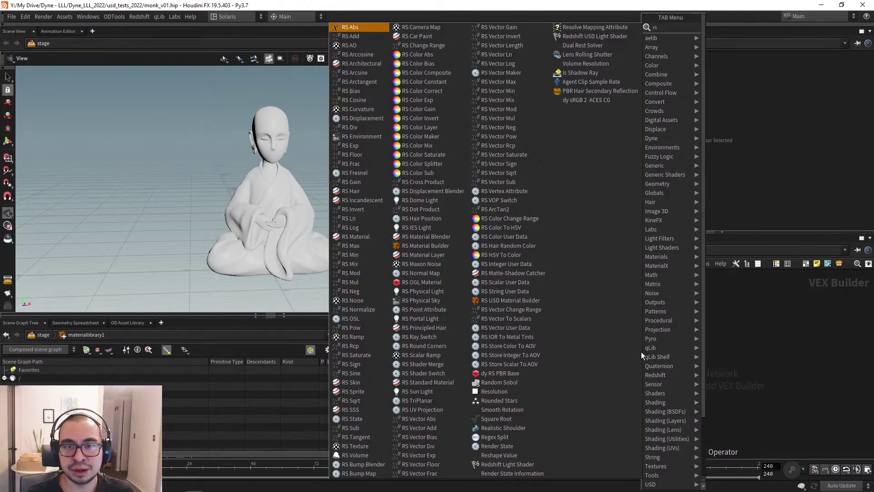
pyautogui.press('BackSpace')
pyautogui.press('BackSpace')
pyautogui.write('stan')
pyautogui.press('Down')
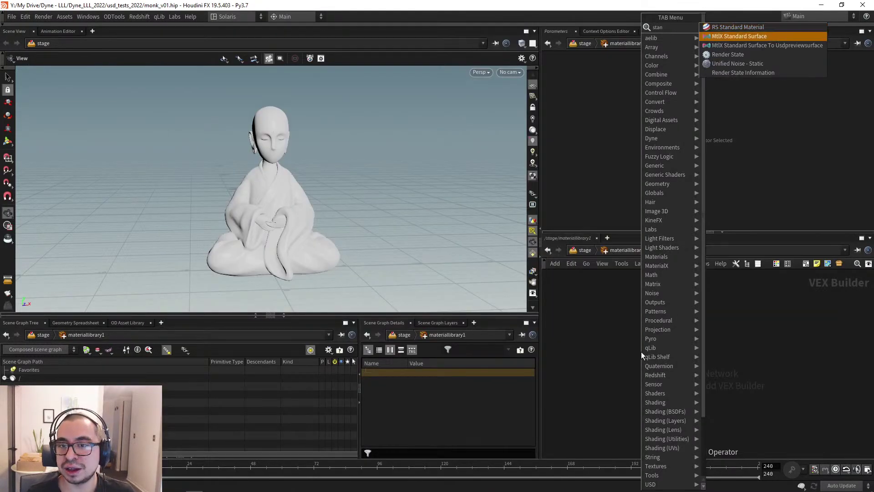
pyautogui.press('Return')
pyautogui.click(641, 352)
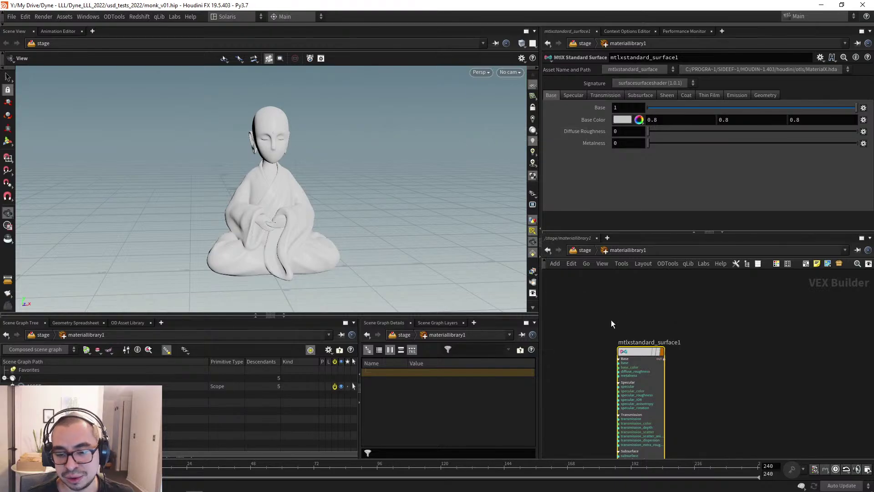
# Add an RS Standard Material node above the MtlX Standard Surface node in the material library.
pyautogui.scroll(-3, 611, 320)
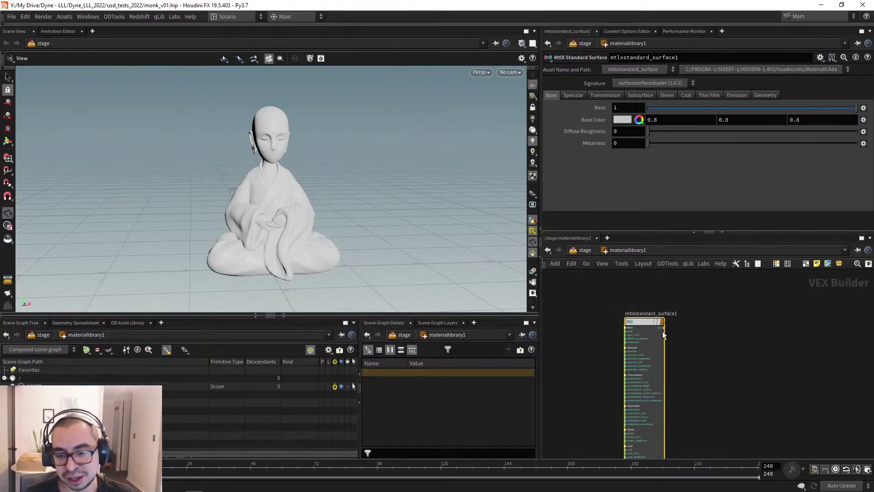
pyautogui.moveTo(681, 321); pyautogui.dragTo(647, 317, button='middle')
pyautogui.scroll(1, 658, 325)
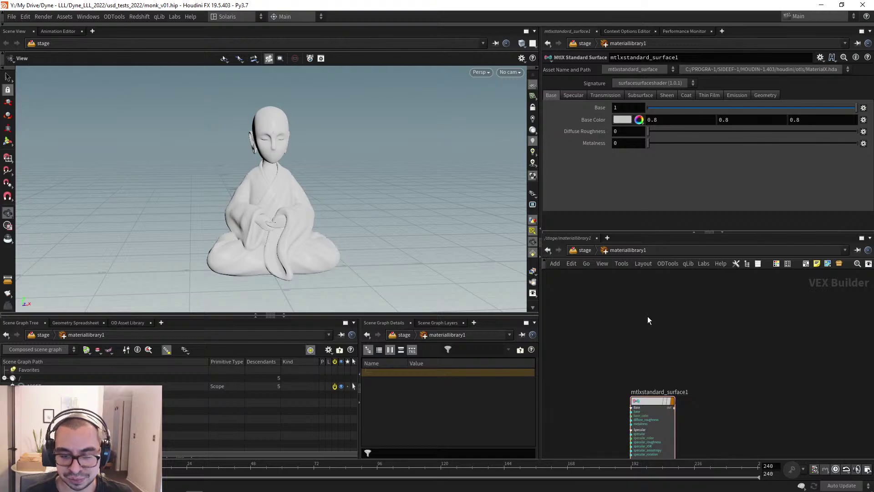
pyautogui.press('Tab')
pyautogui.write('rs')
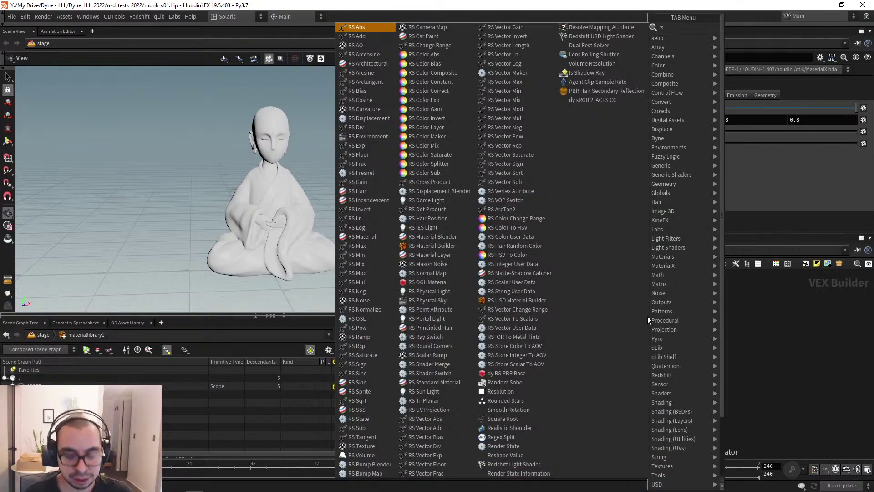
pyautogui.write(' stan')
pyautogui.press('Return')
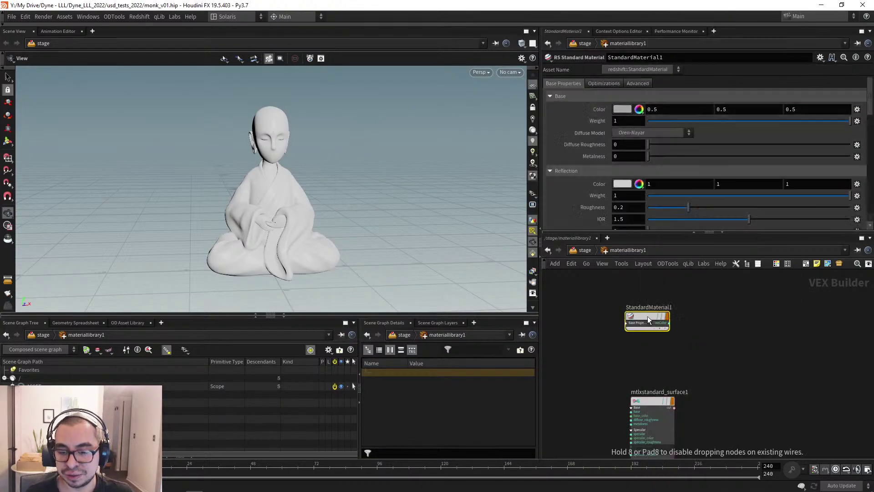
pyautogui.click(647, 316)
pyautogui.scroll(-2, 676, 351)
pyautogui.moveTo(645, 330); pyautogui.dragTo(649, 311)
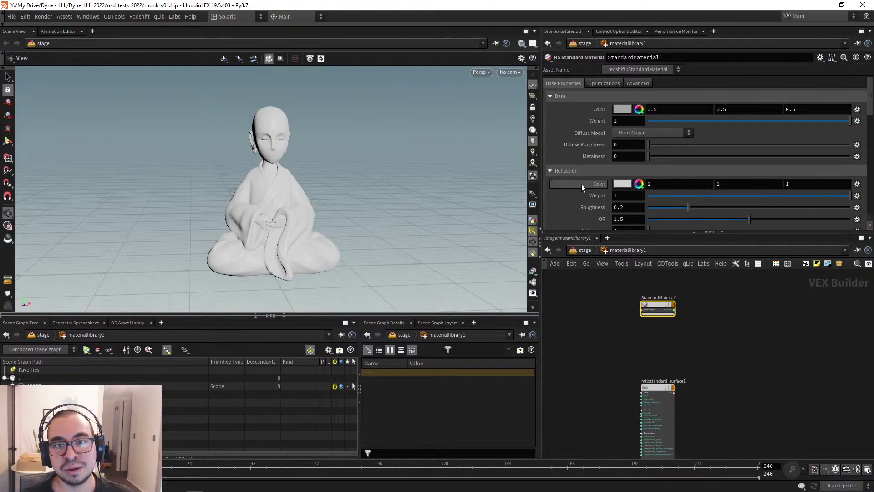
# Compare the RS Standard Material's base and reflection parameters with the MtlX Standard Surface's parameter groups, from Specular through Geometry and back to Base.
pyautogui.scroll(-2, 579, 177)
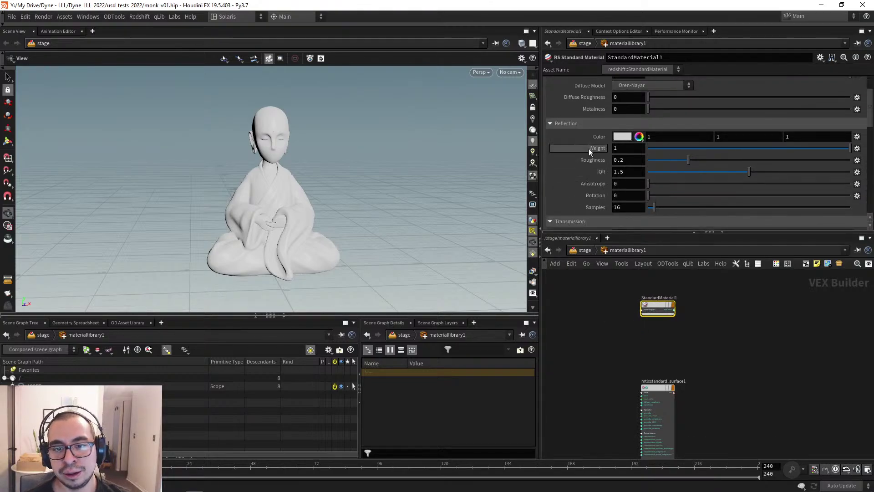
pyautogui.scroll(2, 574, 104)
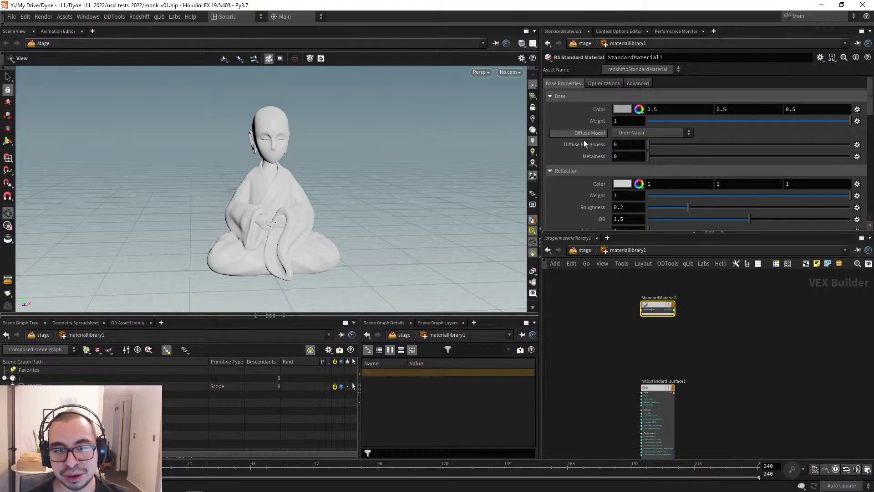
pyautogui.moveTo(601, 353); pyautogui.dragTo(669, 388)
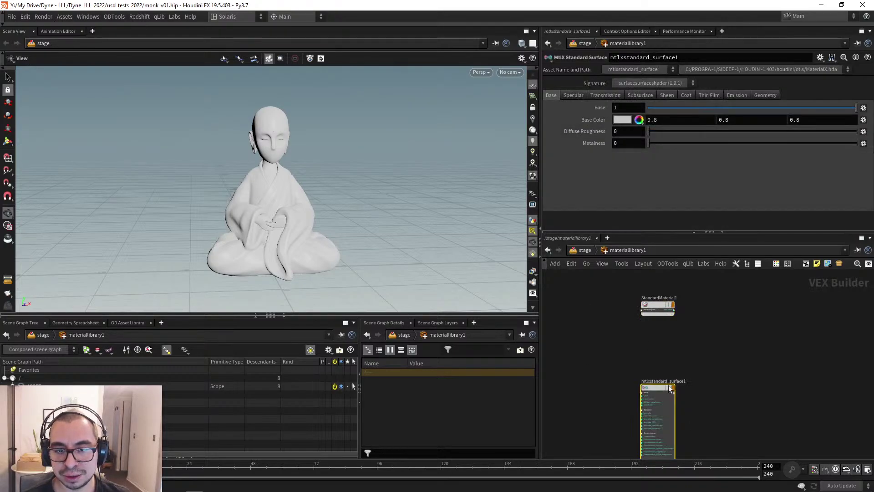
pyautogui.click(574, 97)
pyautogui.click(606, 96)
pyautogui.click(638, 95)
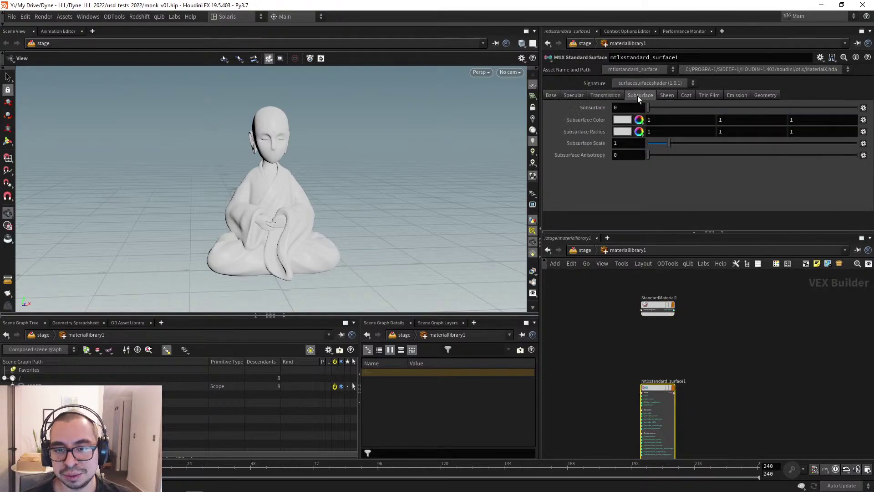
pyautogui.click(667, 94)
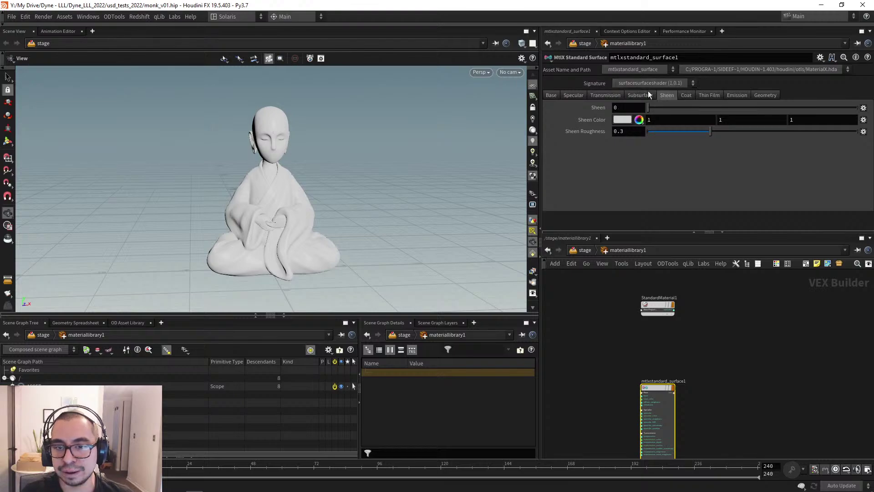
pyautogui.click(708, 95)
pyautogui.click(740, 95)
pyautogui.click(765, 95)
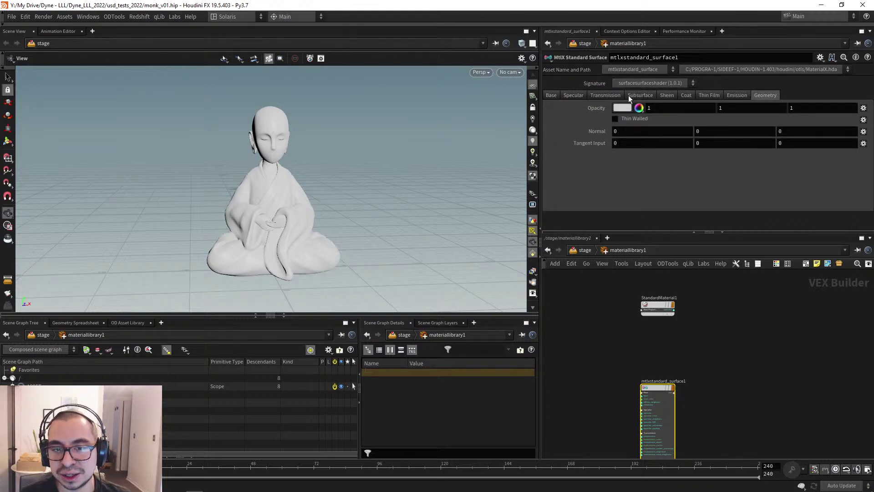
pyautogui.click(552, 96)
# Switch to the Redshift Trello board in the browser, read the MaterialX Support card and close it.
pyautogui.hotkey('alt', 'Tab')
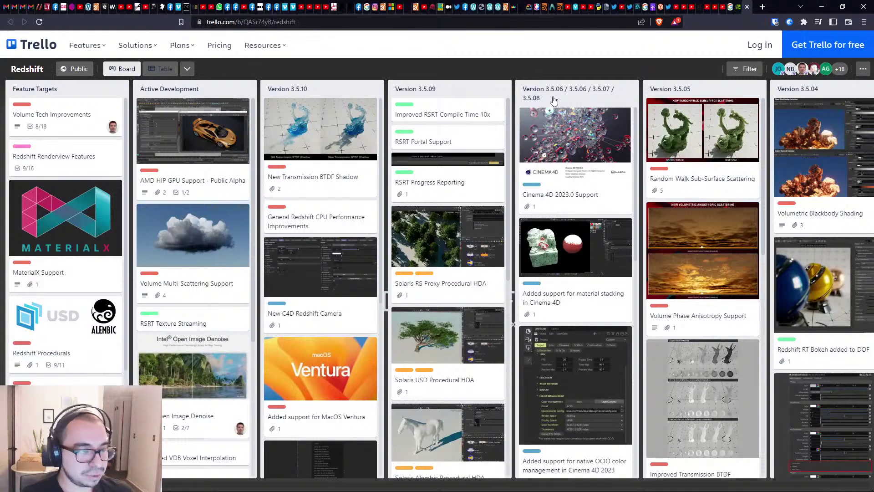
pyautogui.click(58, 219)
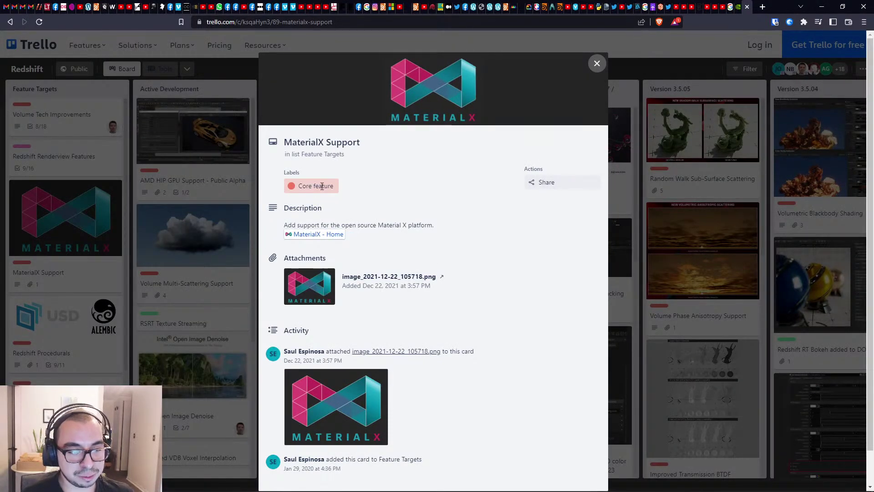
pyautogui.scroll(-1, 473, 296)
pyautogui.scroll(1, 526, 363)
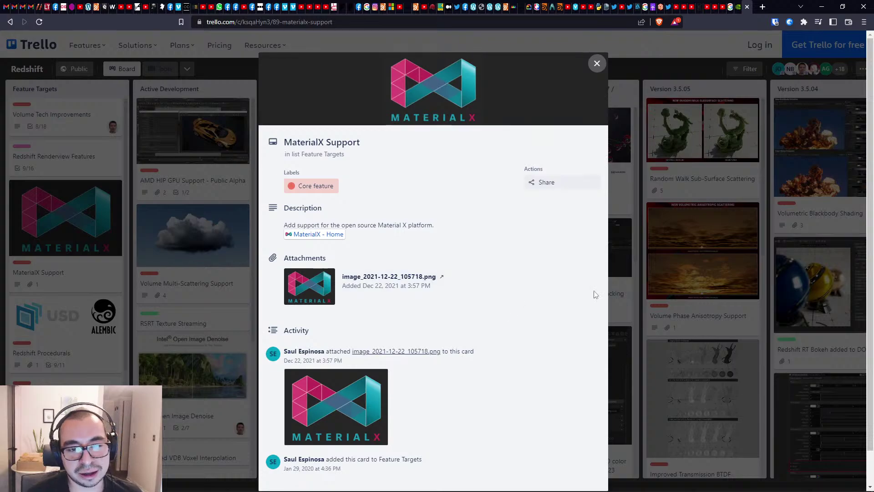
pyautogui.press('Escape')
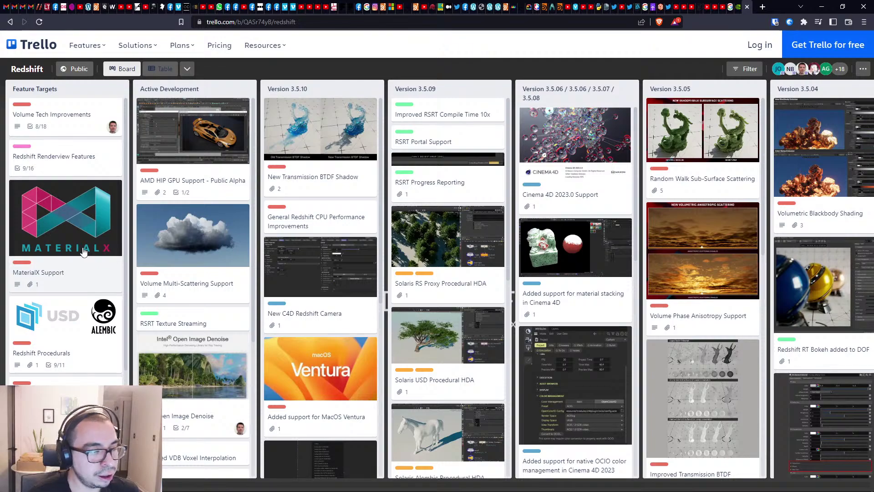
# Open the Redshift Procedurals card, review its description and procedurals checklist, and close it.
pyautogui.click(70, 326)
pyautogui.scroll(-5, 548, 279)
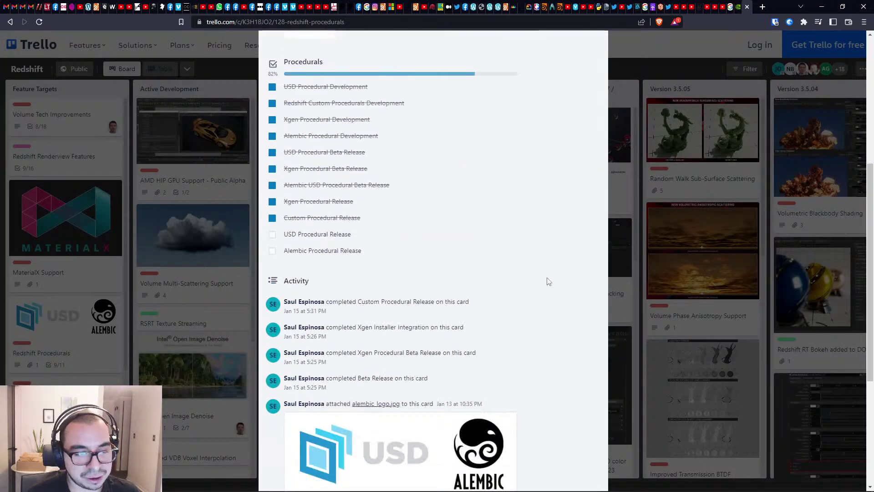
pyautogui.scroll(5, 539, 292)
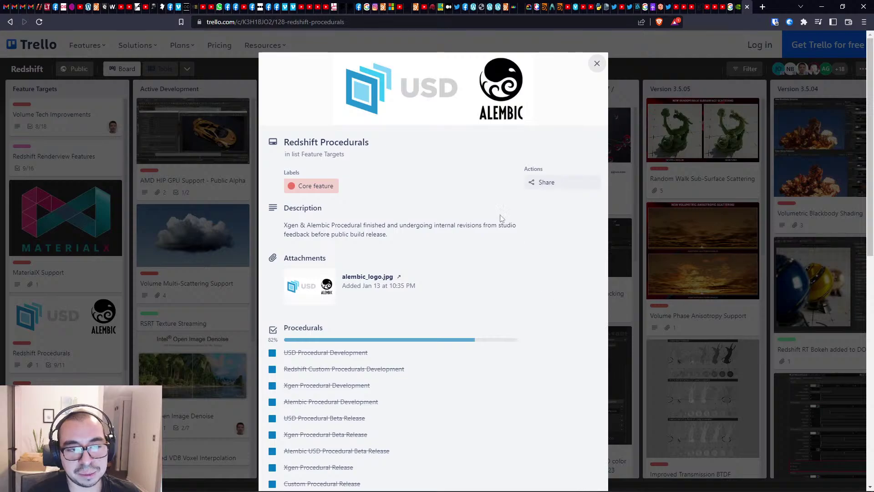
pyautogui.scroll(-5, 552, 287)
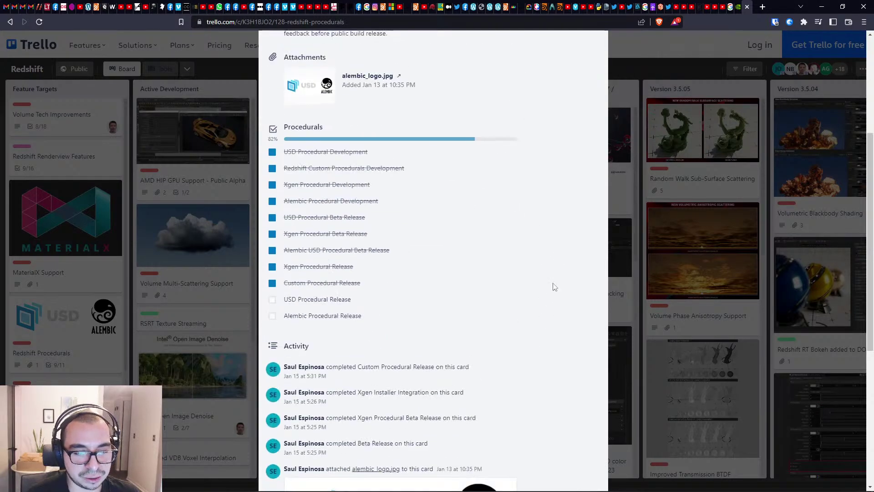
pyautogui.scroll(-1, 531, 327)
pyautogui.click(146, 263)
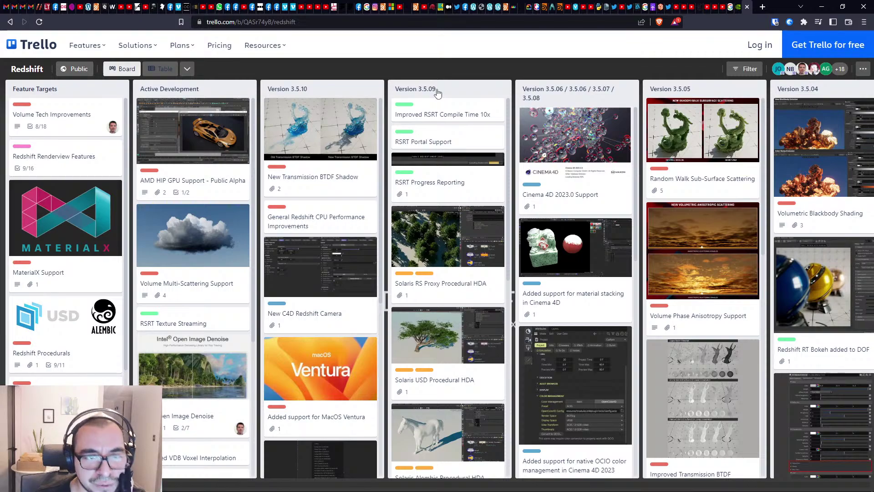
# View the Solaris RS Proxy Procedural HDA card with its enlarged screenshot, and the Solaris USD Procedural HDA card, in the Version 3.5.09 list.
pyautogui.click(467, 254)
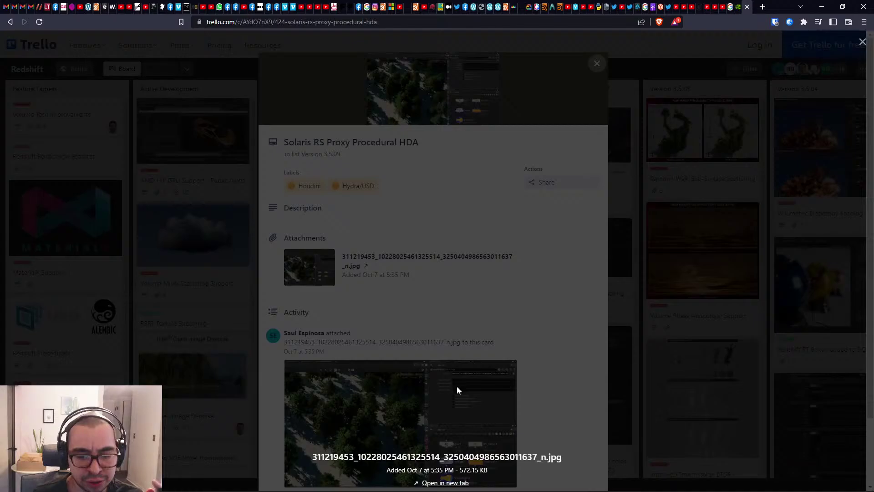
pyautogui.click(457, 387)
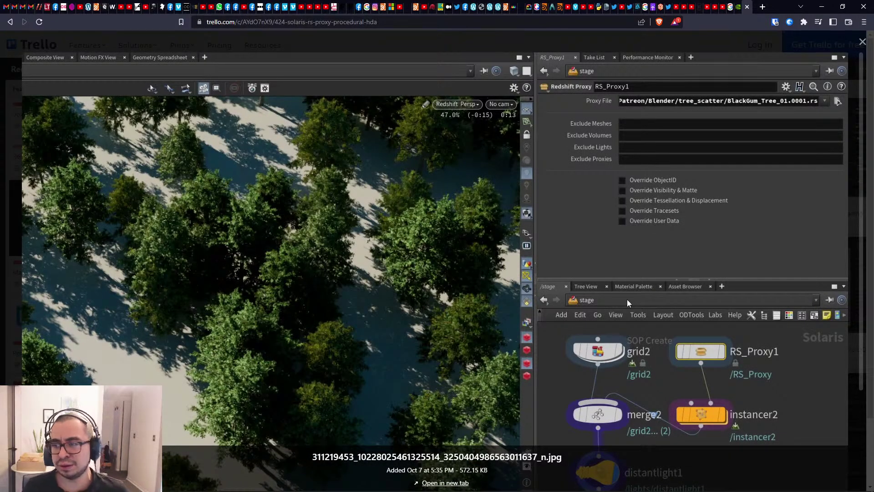
pyautogui.click(627, 299)
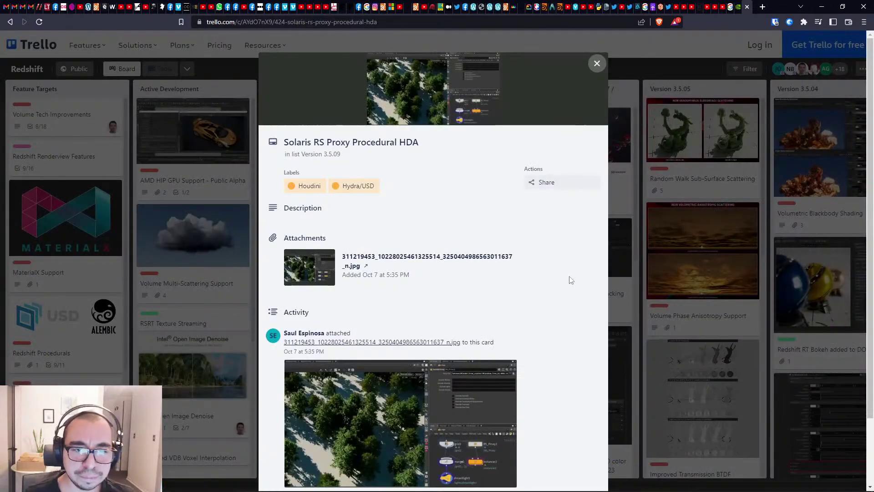
pyautogui.click(703, 207)
pyautogui.click(473, 317)
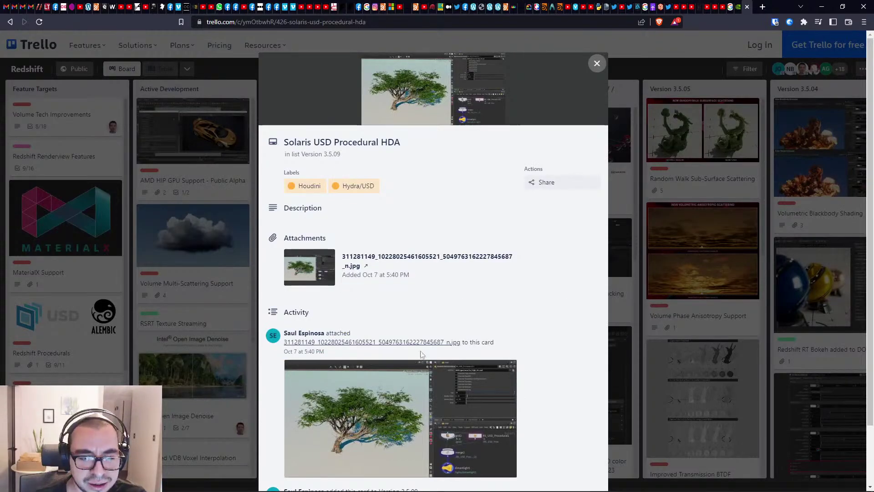
pyautogui.scroll(-2, 405, 387)
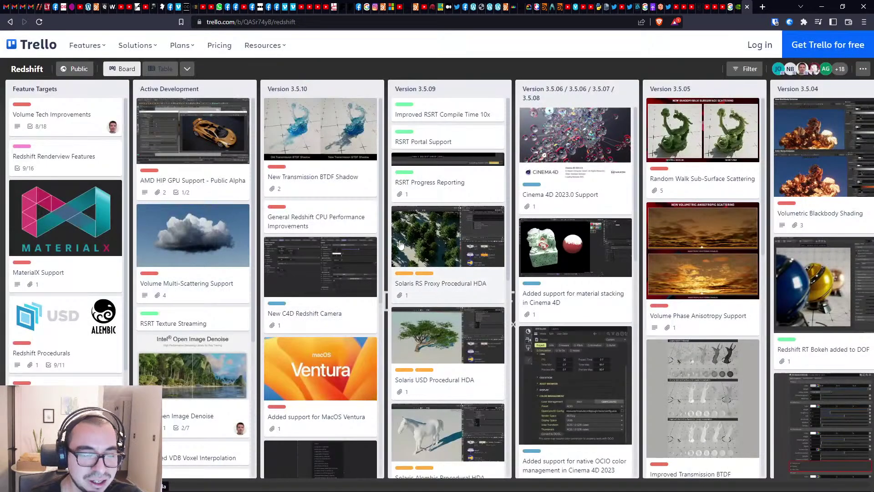
# Browse the remaining cards in the Redshift board's lists, including Feature Targets.
pyautogui.scroll(-5, 300, 282)
pyautogui.scroll(5, 273, 273)
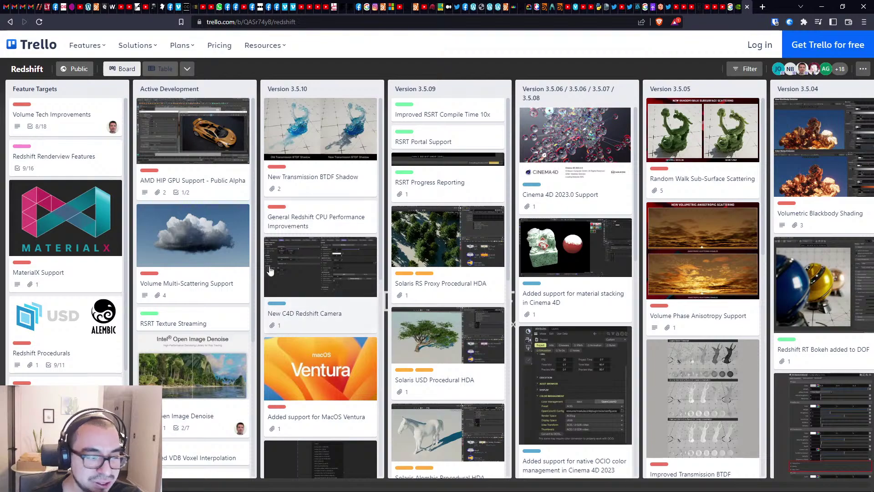
pyautogui.scroll(-1, 205, 273)
pyautogui.scroll(1, 205, 274)
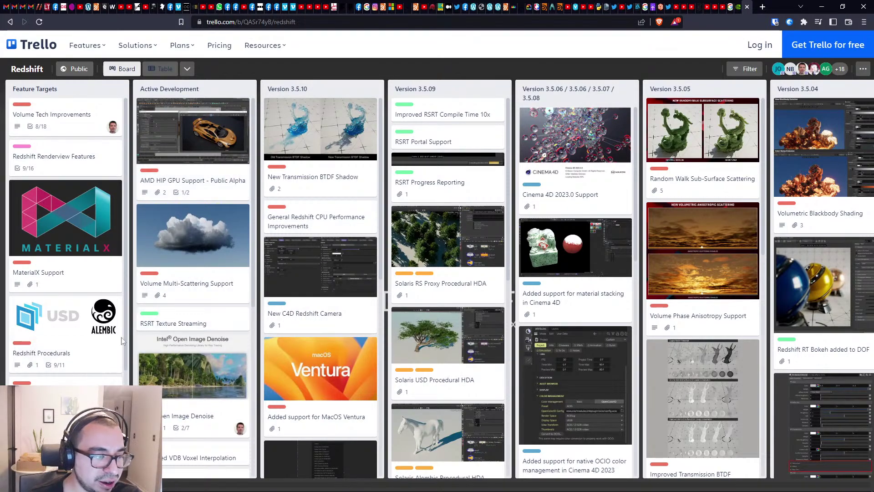
pyautogui.scroll(-1, 101, 360)
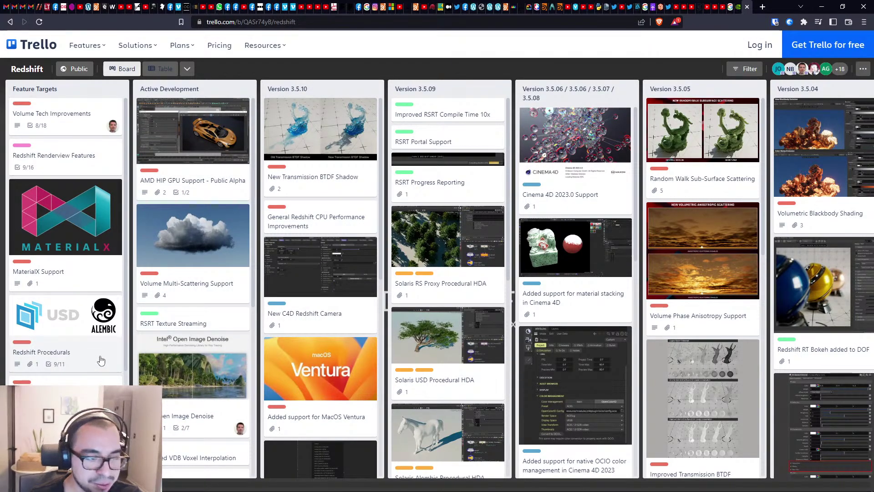
pyautogui.scroll(-2, 100, 357)
pyautogui.scroll(2, 98, 348)
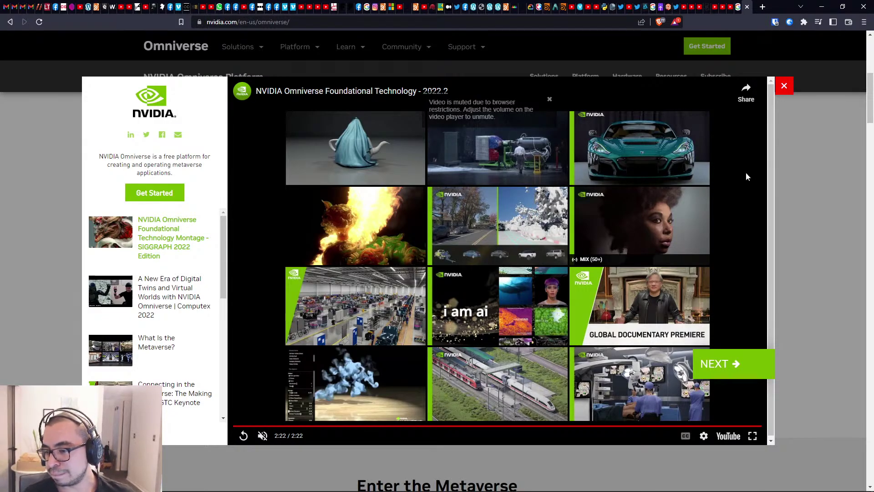
# Close the Foundational Technology video overlay on the NVIDIA Omniverse page and view the page's header section.
pyautogui.scroll(3, 701, 182)
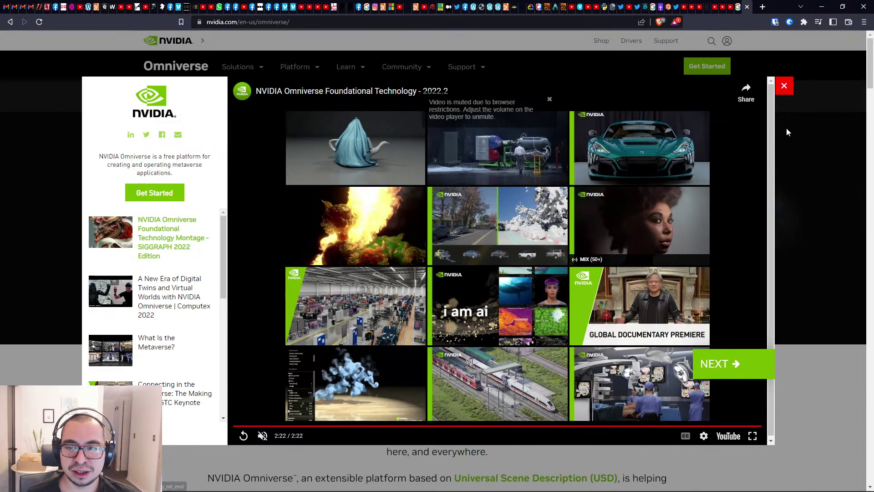
pyautogui.click(783, 91)
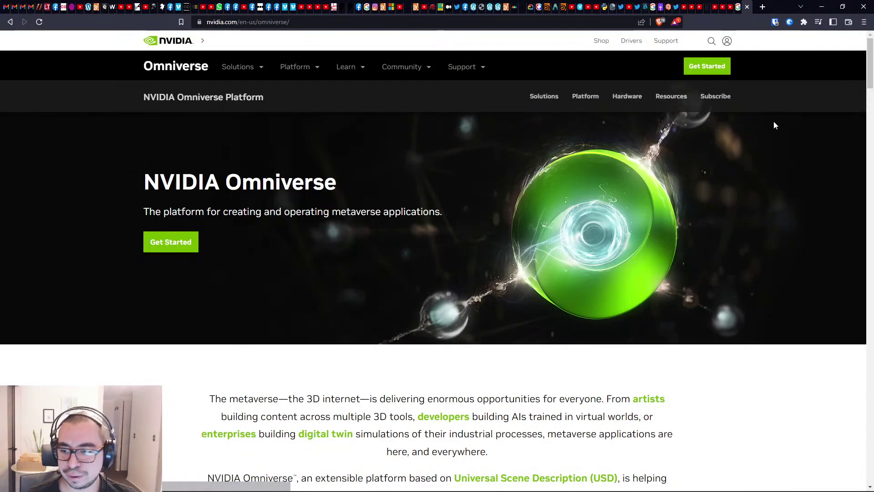
# Examine the NVIDIA Omniverse page from its header to the Enter the Metaverse section and its three cards on connecting, simulating and developing.
pyautogui.scroll(-10, 687, 294)
pyautogui.scroll(-7, 428, 265)
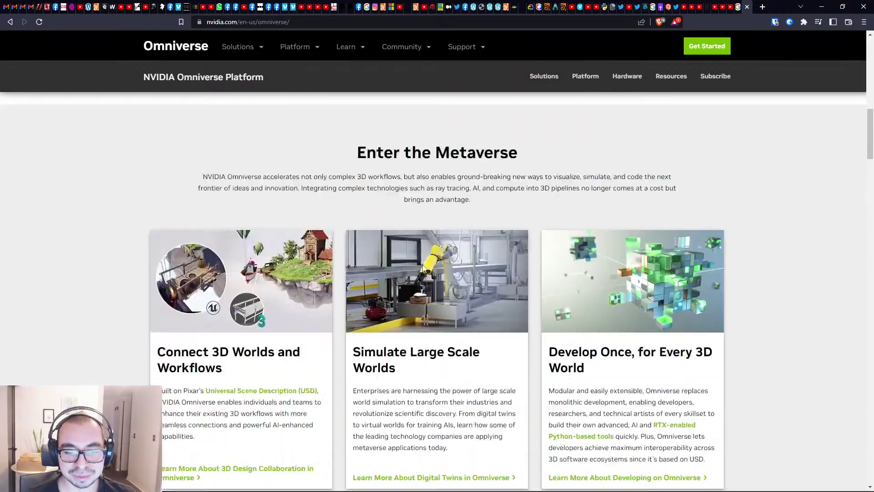
pyautogui.scroll(15, 440, 190)
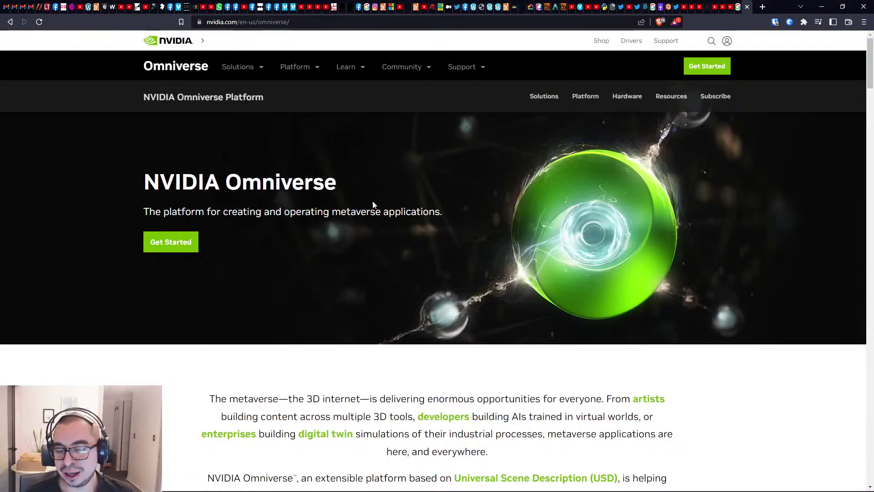
pyautogui.scroll(-6, 219, 273)
pyautogui.scroll(-12, 202, 276)
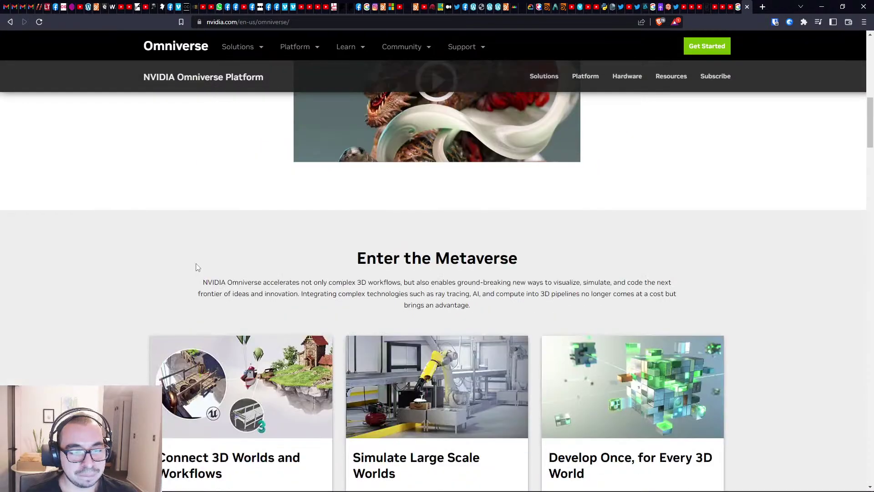
pyautogui.scroll(6, 141, 302)
pyautogui.scroll(-10, 142, 302)
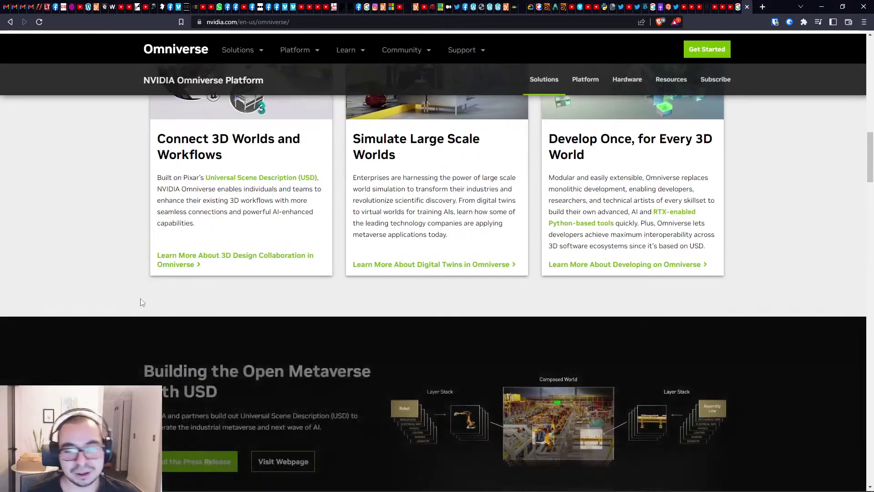
# Review the grid of software with connections to Omniverse, and return to the page's header.
pyautogui.scroll(-5, 141, 298)
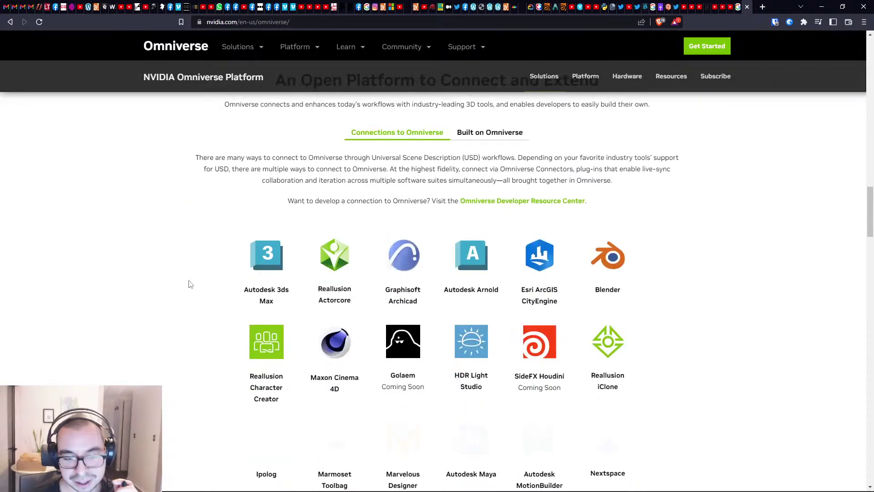
pyautogui.scroll(-4, 271, 254)
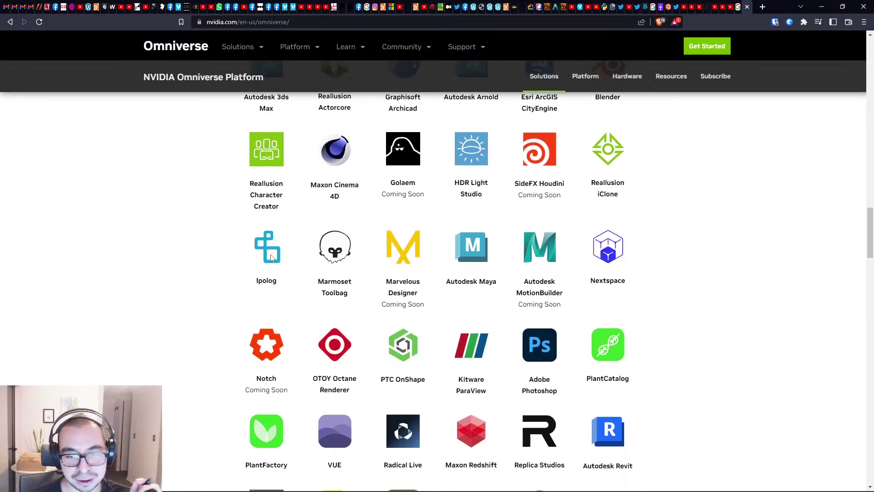
pyautogui.scroll(-1, 271, 257)
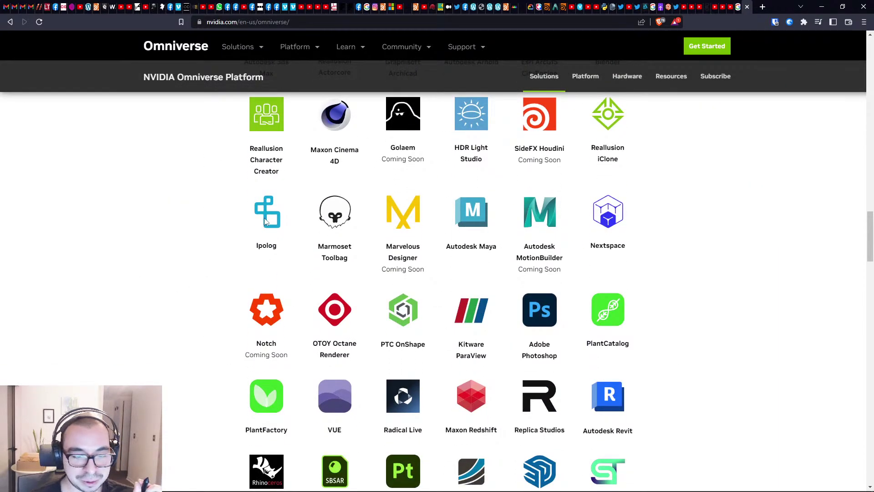
pyautogui.scroll(15, 265, 219)
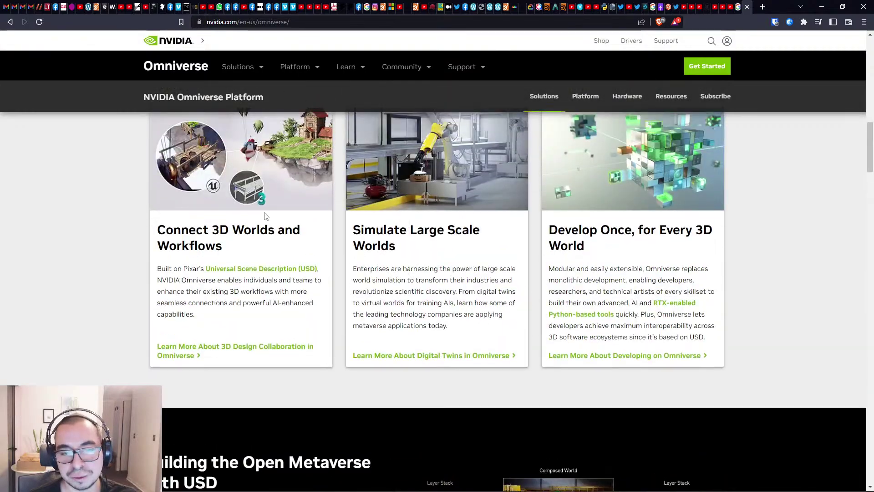
pyautogui.scroll(10, 264, 216)
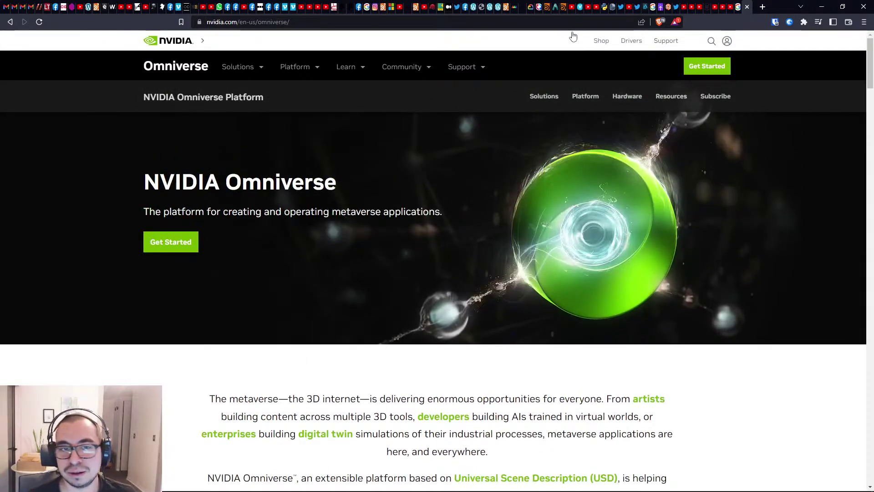
# Search the web for "Cinema 4d USD", check the USD Import Settings SDK result, and look through the other results.
pyautogui.click(563, 22)
pyautogui.write('Cinema 4d USD')
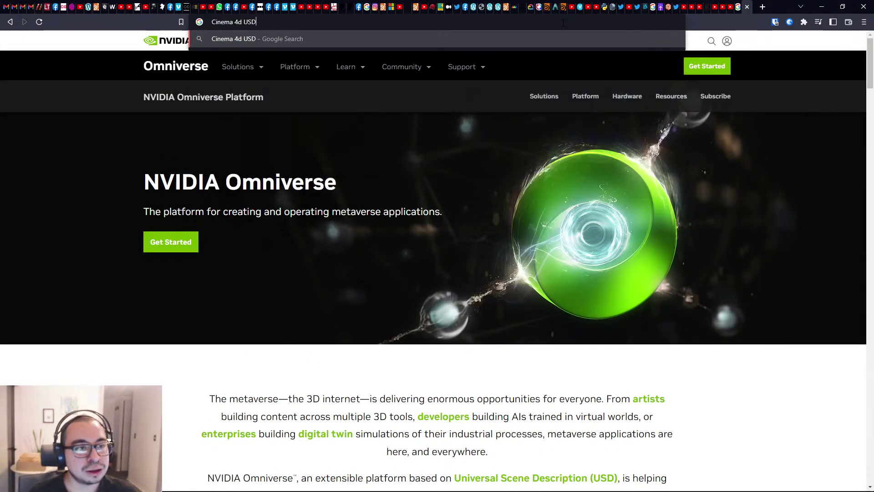
pyautogui.press('Return')
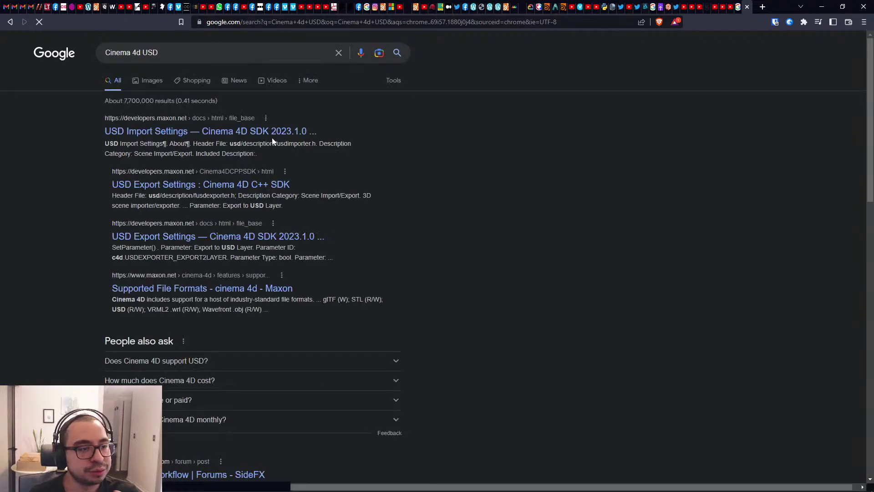
pyautogui.click(165, 138)
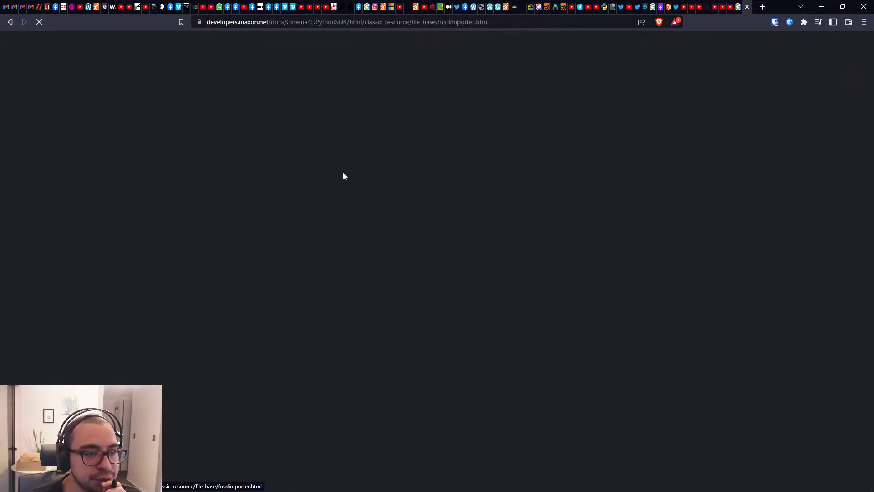
pyautogui.click(9, 22)
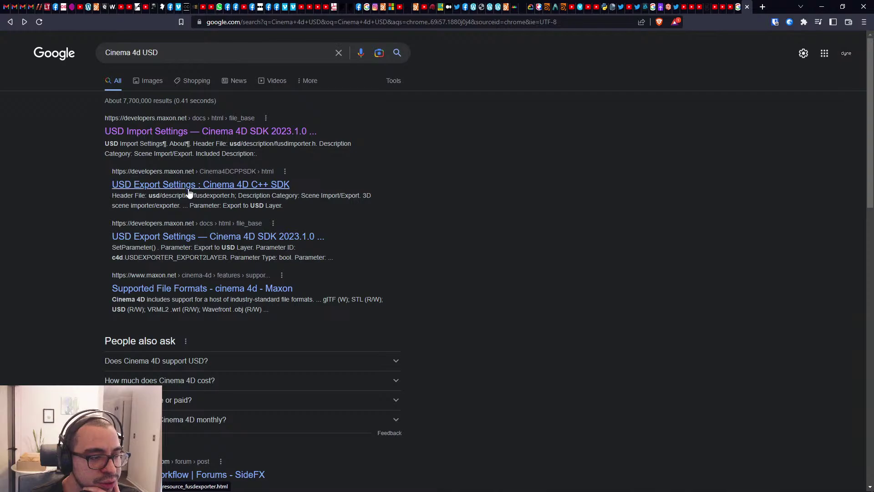
pyautogui.scroll(-5, 240, 273)
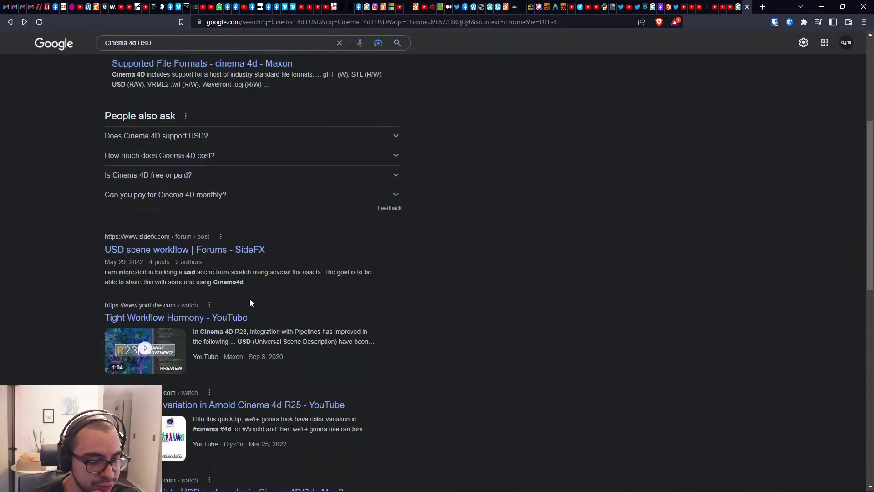
# Refine the web search to "Cinema 4d USD user guide".
pyautogui.scroll(5, 250, 302)
pyautogui.click(177, 53)
pyautogui.write('user guide')
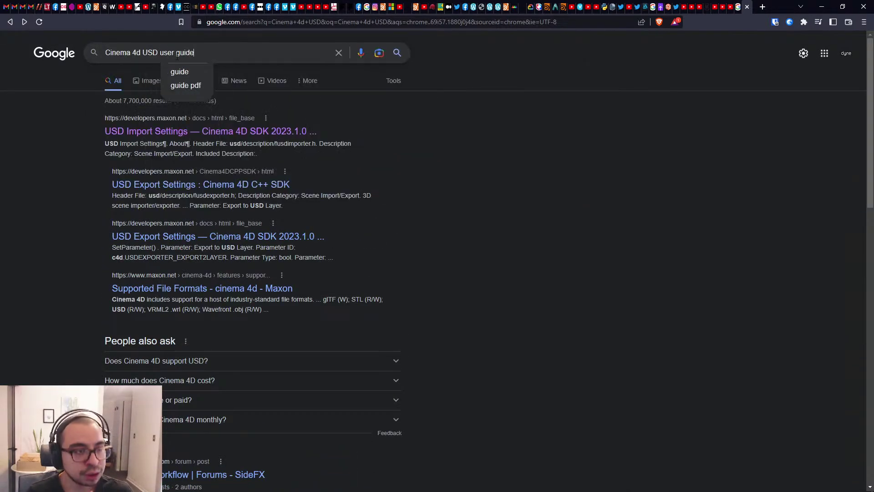
pyautogui.press('Return')
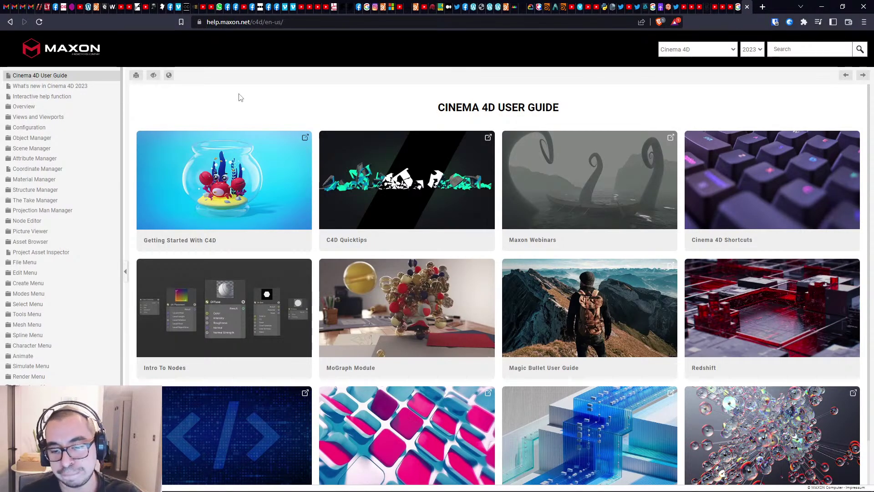
# Search the Cinema 4D User Guide for USD and open the general USD article.
pyautogui.scroll(-1, 225, 126)
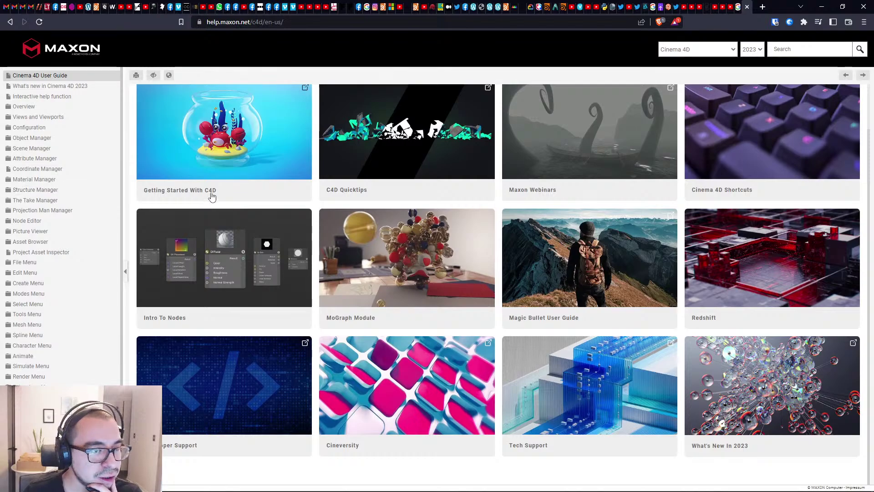
pyautogui.scroll(1, 211, 195)
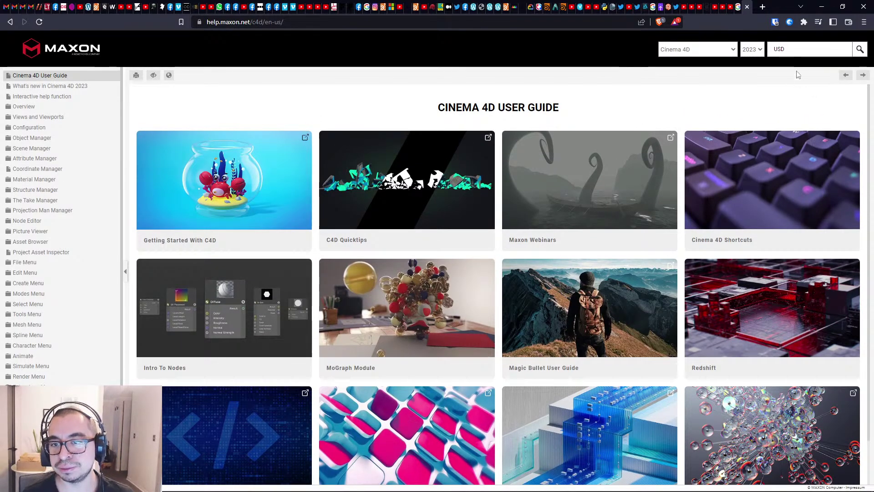
pyautogui.press('Return')
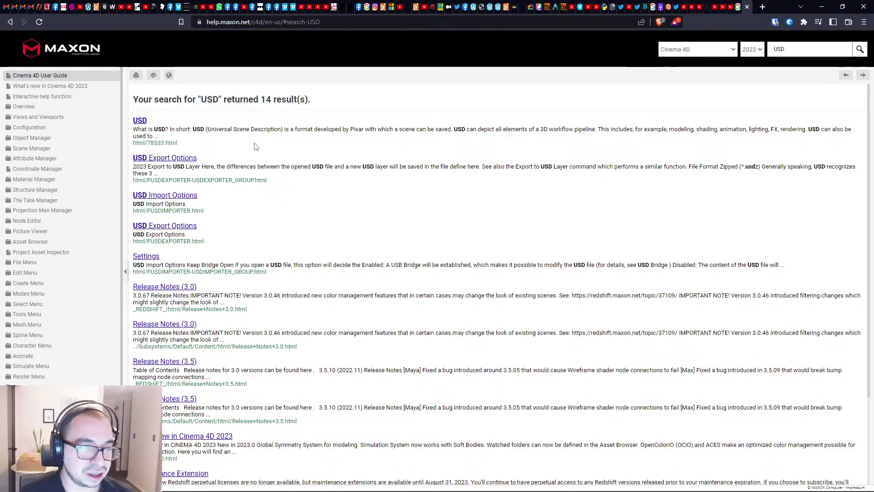
pyautogui.click(140, 120)
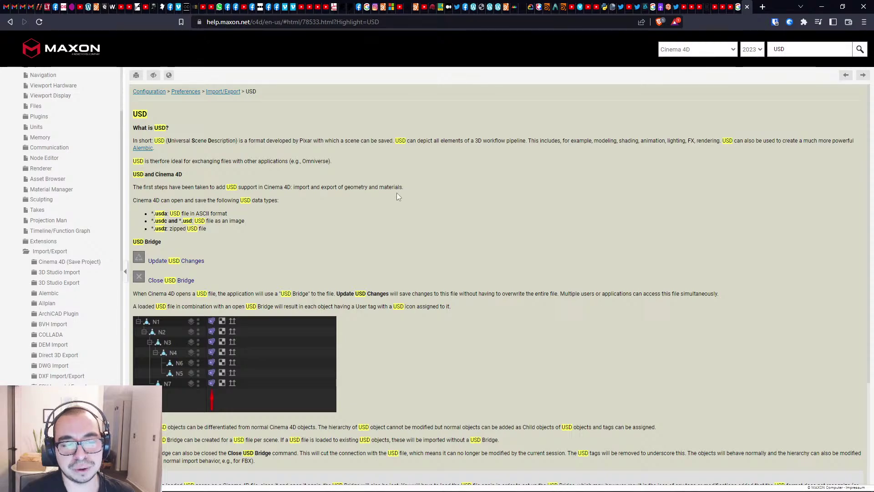
# Read the USD article, covering Cinema 4D's geometry and material support, the USD Bridge and Export to USD Layer sections.
pyautogui.moveTo(392, 188); pyautogui.dragTo(347, 187)
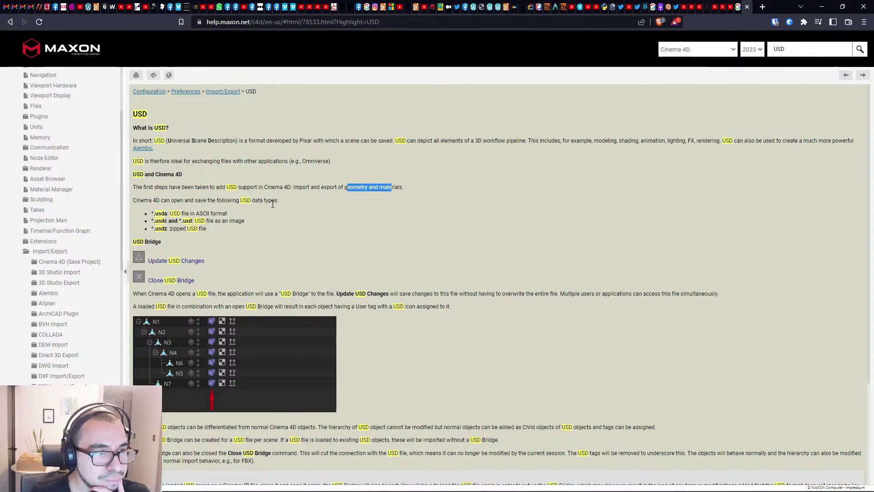
pyautogui.click(474, 132)
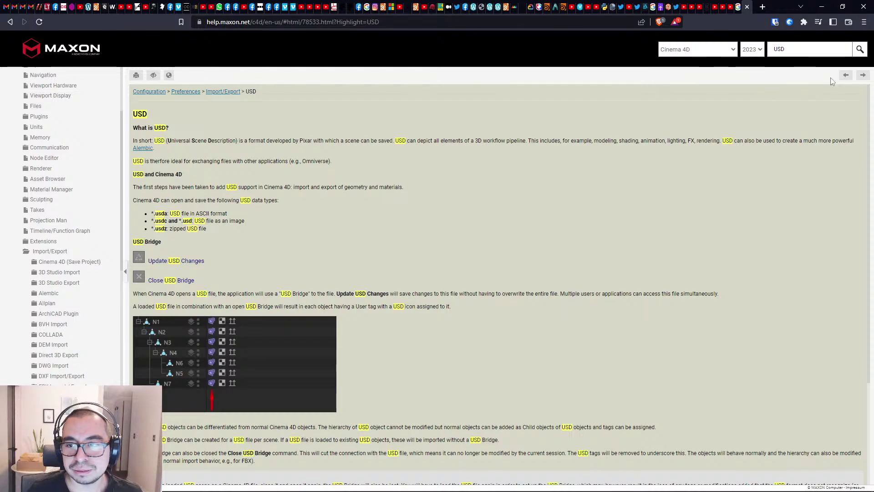
pyautogui.moveTo(153, 114); pyautogui.dragTo(136, 114)
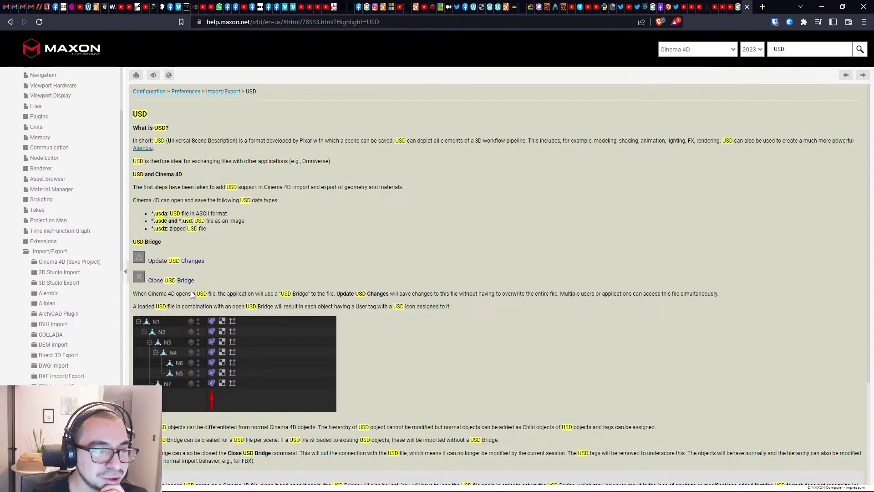
pyautogui.scroll(-2, 265, 250)
pyautogui.scroll(-1, 367, 253)
pyautogui.scroll(3, 285, 324)
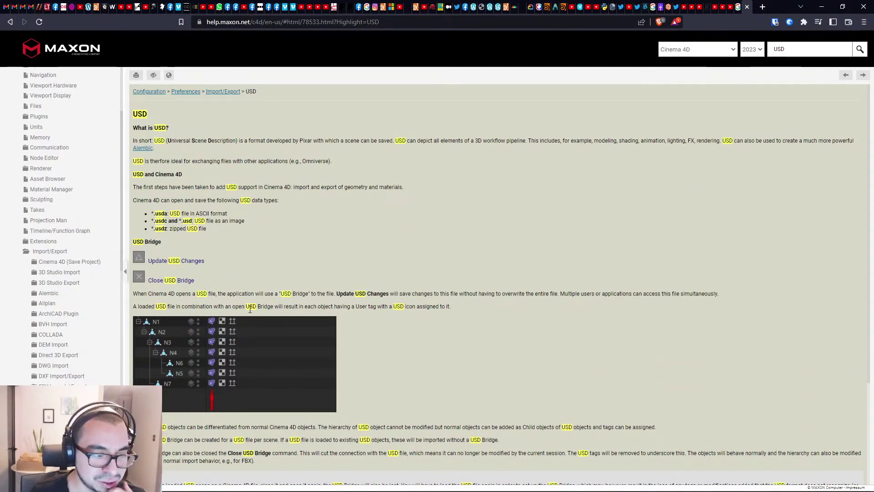
pyautogui.scroll(-1, 233, 285)
pyautogui.scroll(-3, 232, 285)
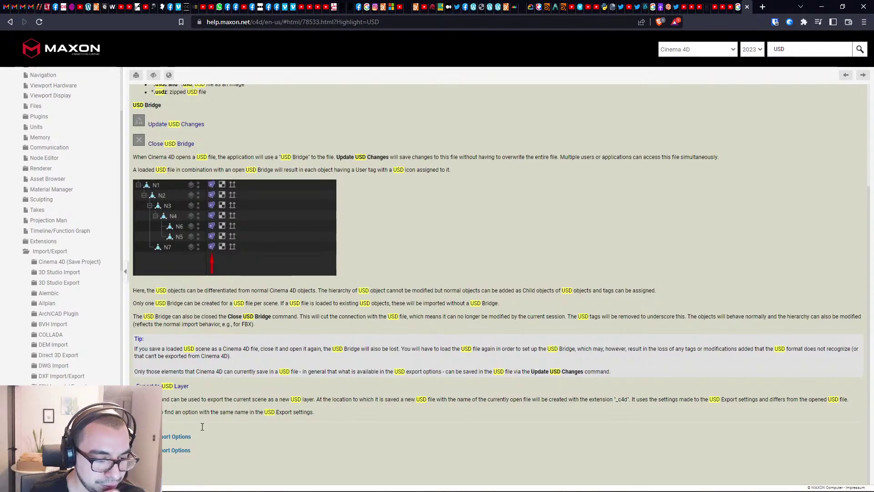
# Open the Settings page of the USD Import Options and review its bridge, target, camera, light and geometry options.
pyautogui.click(180, 449)
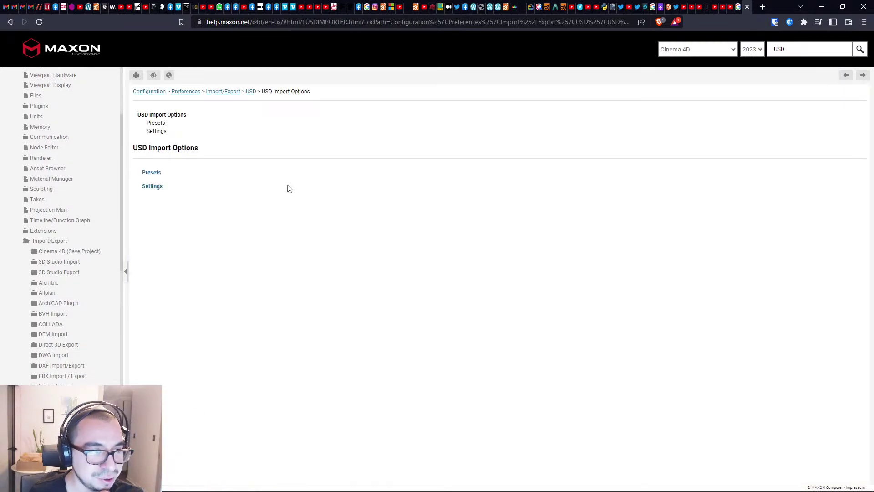
pyautogui.click(153, 186)
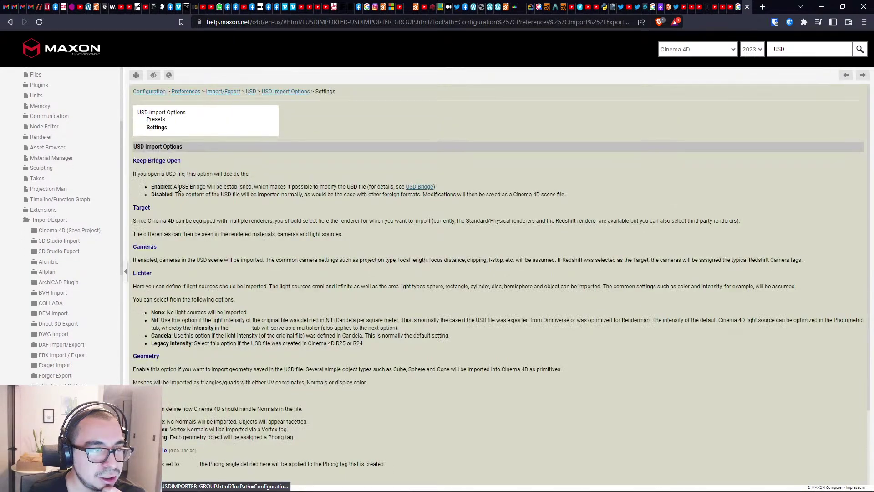
pyautogui.scroll(-2, 297, 264)
pyautogui.scroll(2, 338, 254)
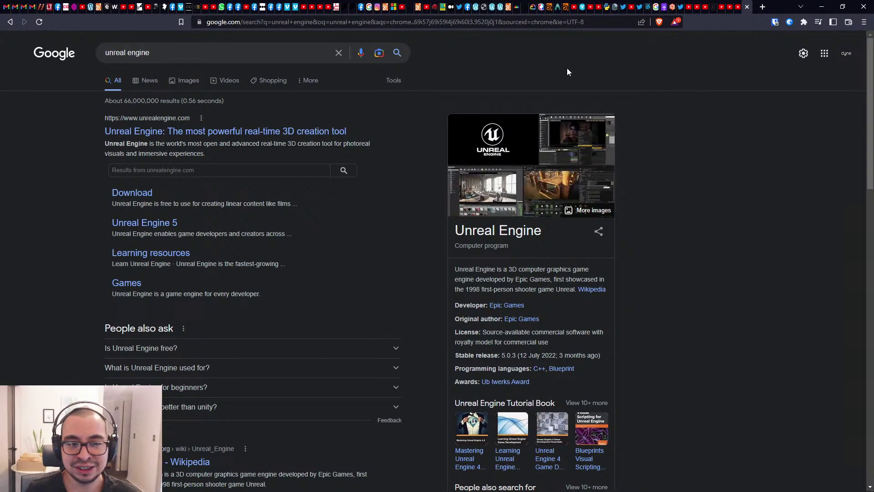
# Close the Unreal Engine search results and open a new browser tab for another search.
pyautogui.hotkey('ctrl', 'w')
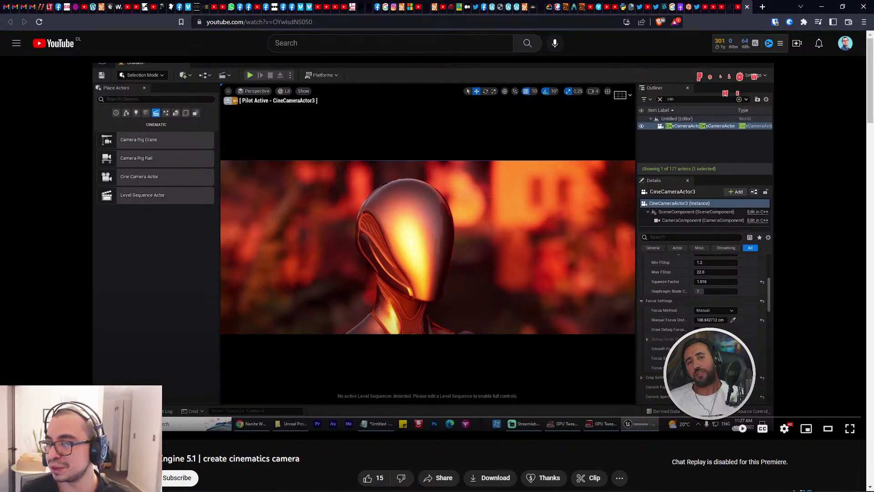
pyautogui.click(761, 7)
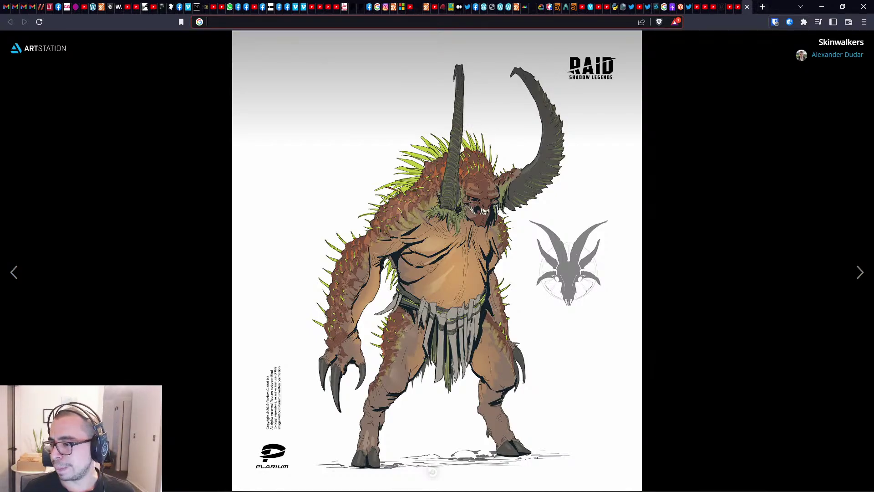
pyautogui.click(490, 22)
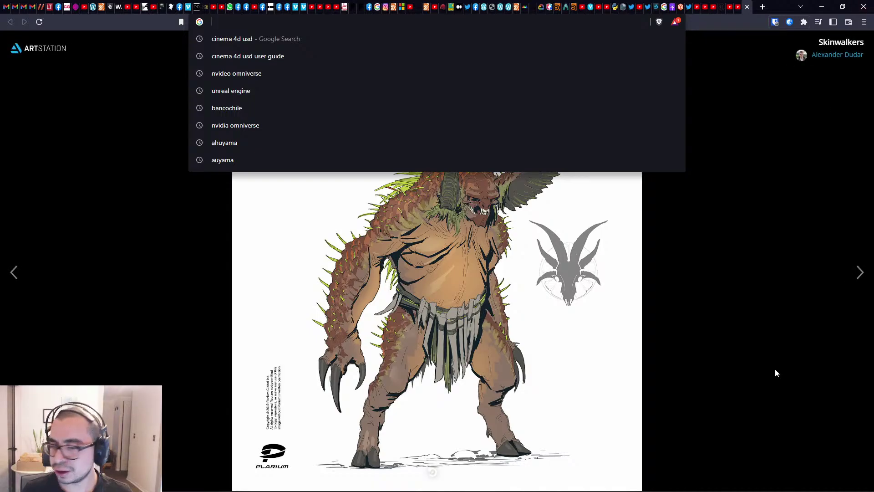
pyautogui.hotkey('alt', 'Tab')
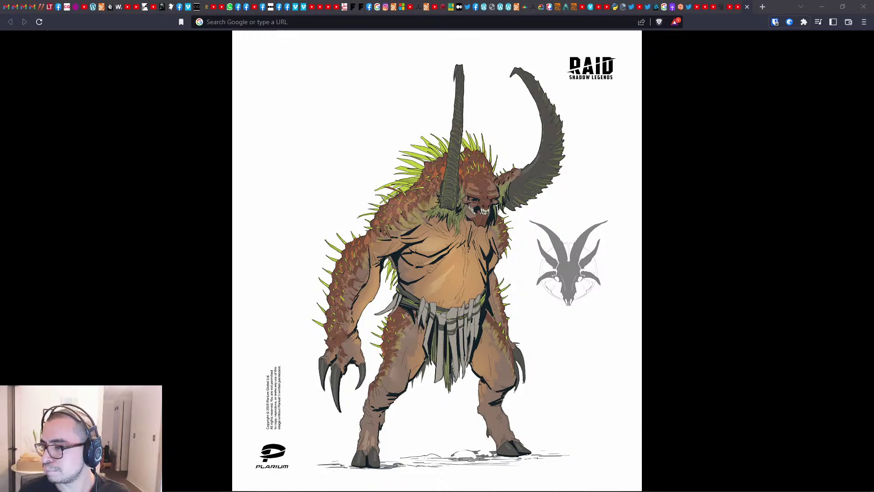
# Search the web for "Unreal Engine 5.1 roadmap" and open the Unreal Engine 5.1 Preview announcement.
pyautogui.click(524, 22)
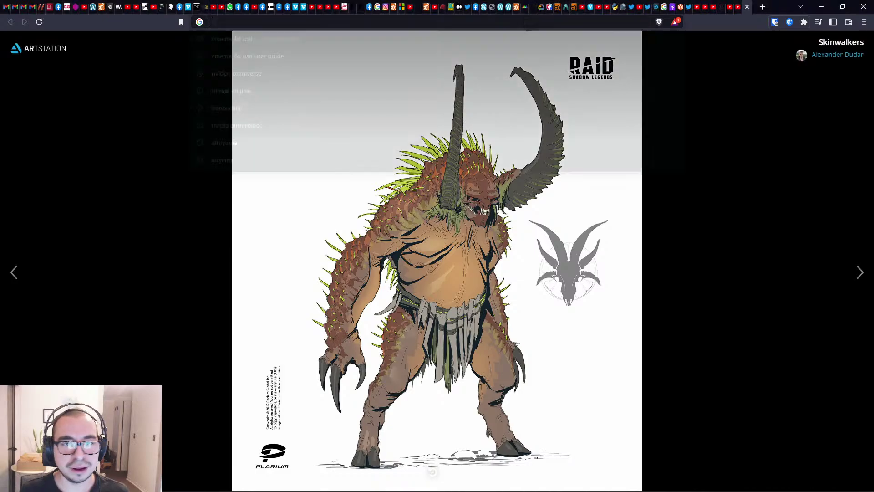
pyautogui.write('Unreal Engi')
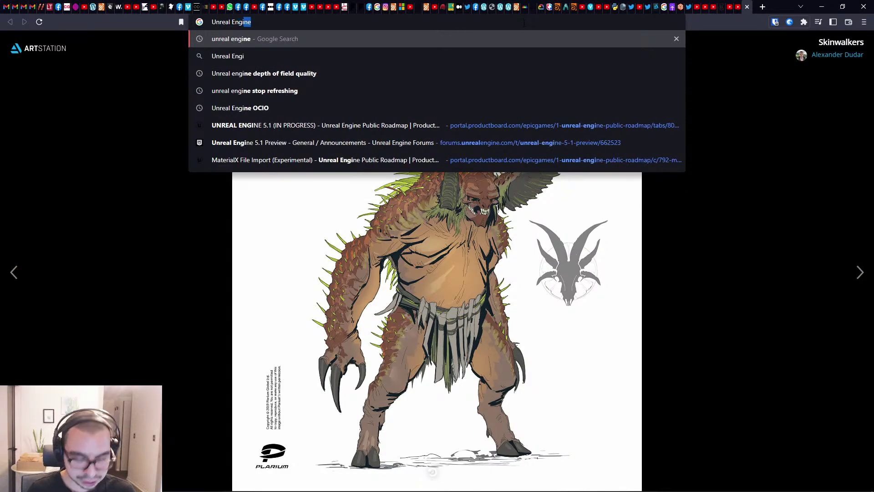
pyautogui.write('ne 5.1 roadmap')
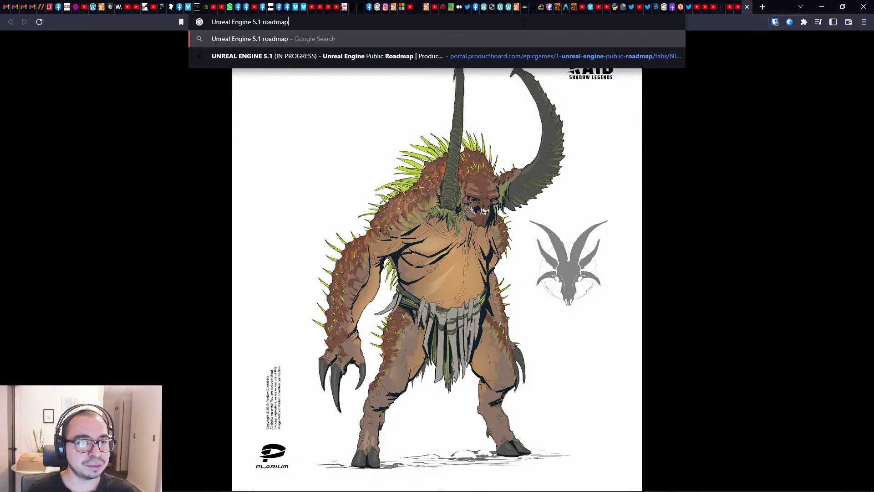
pyautogui.press('Return')
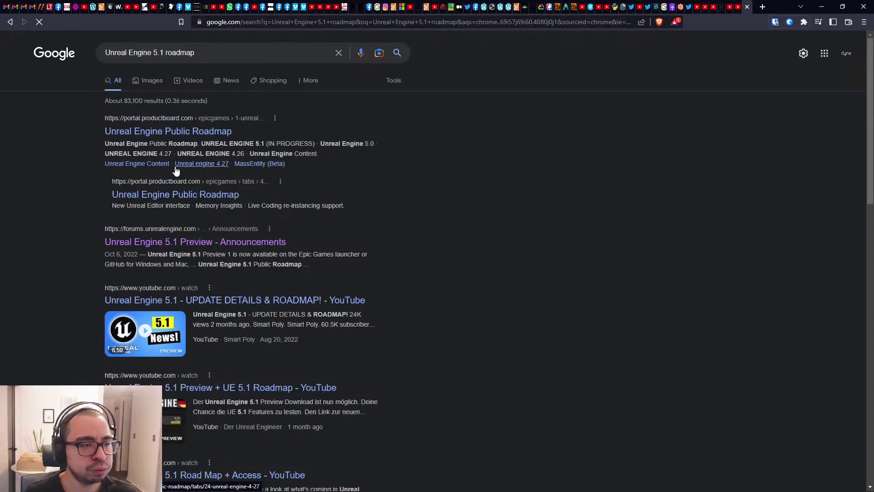
pyautogui.click(214, 241)
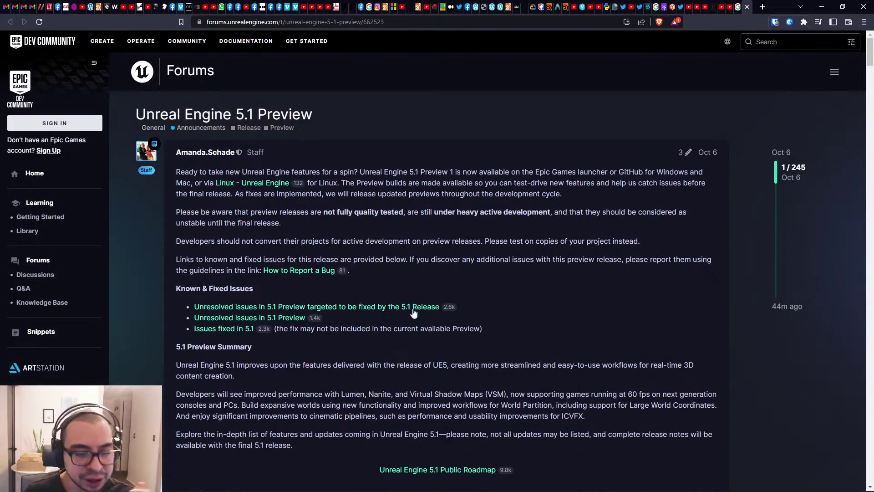
# Check the unresolved issues targeted for the 5.1 release, return to the announcement and open the Unreal Engine 5.1 Public Roadmap.
pyautogui.click(414, 308)
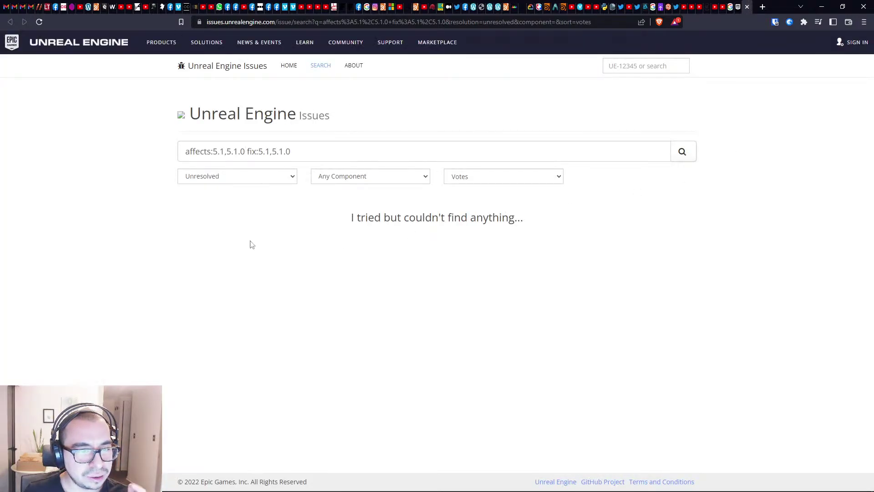
pyautogui.hotkey('alt', 'Left')
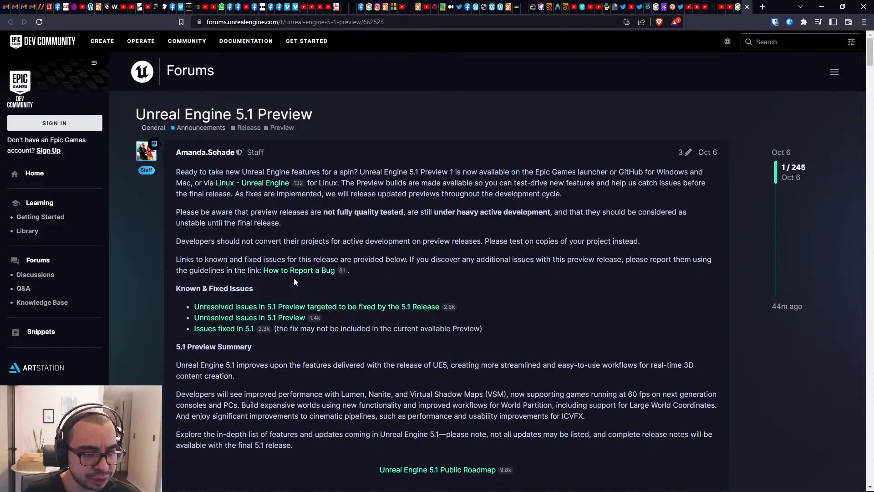
pyautogui.scroll(-3, 296, 284)
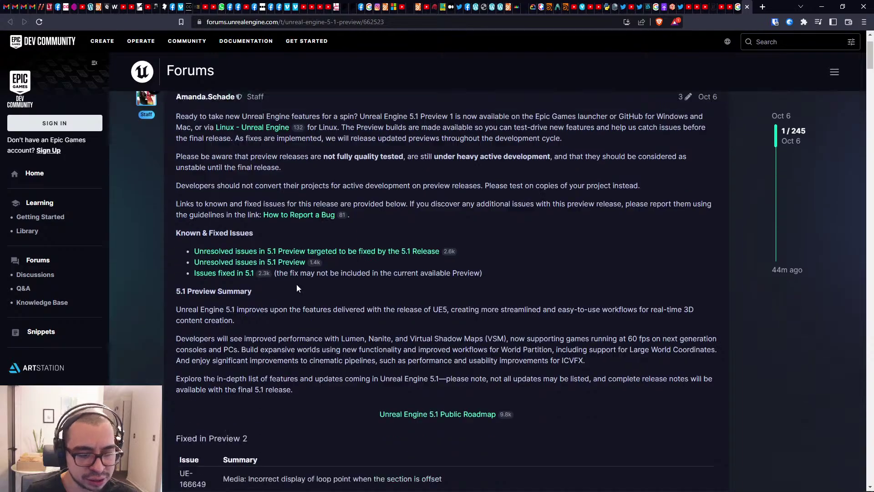
pyautogui.click(457, 340)
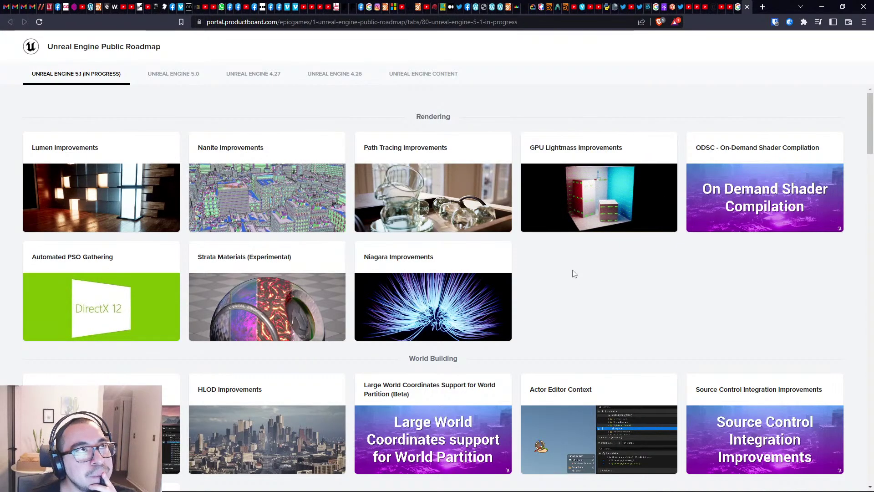
pyautogui.scroll(-1, 574, 273)
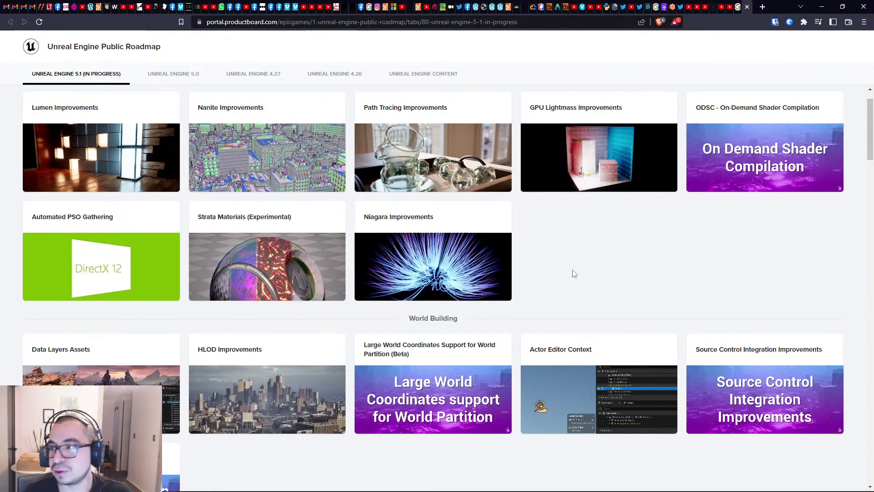
pyautogui.scroll(1, 574, 273)
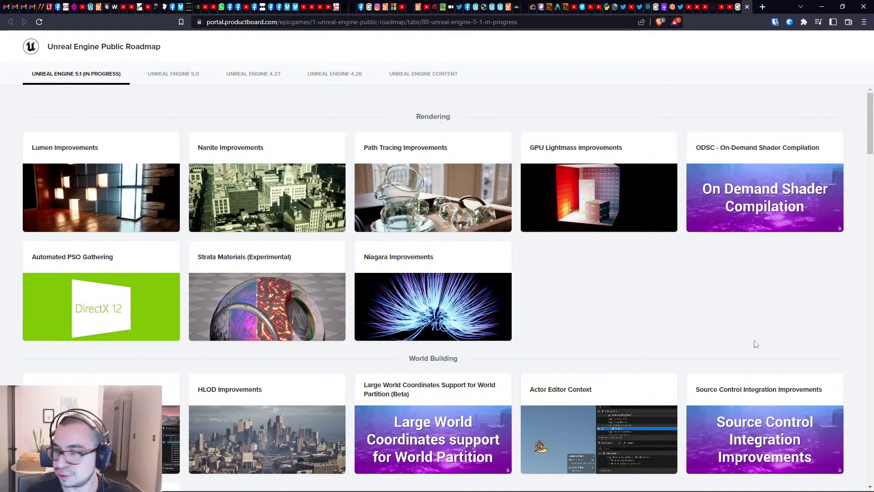
pyautogui.hotkey('alt', 'Tab')
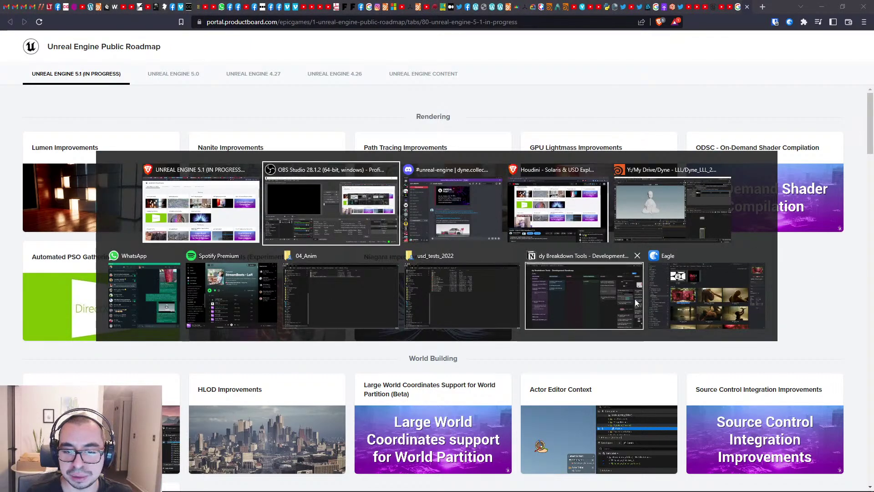
pyautogui.press('Escape')
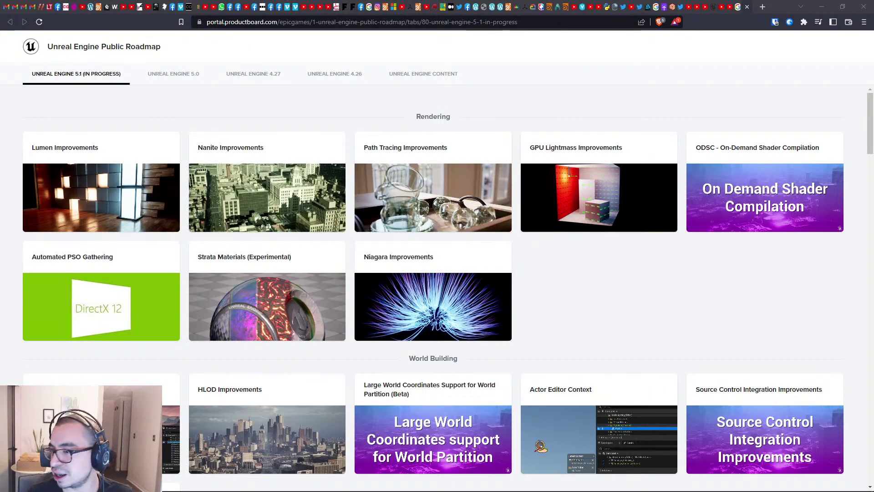
# Browse the Unreal Engine 5.1 roadmap to the Pipeline section and open the MaterialX File Import (Experimental) entry.
pyautogui.scroll(-10, 495, 237)
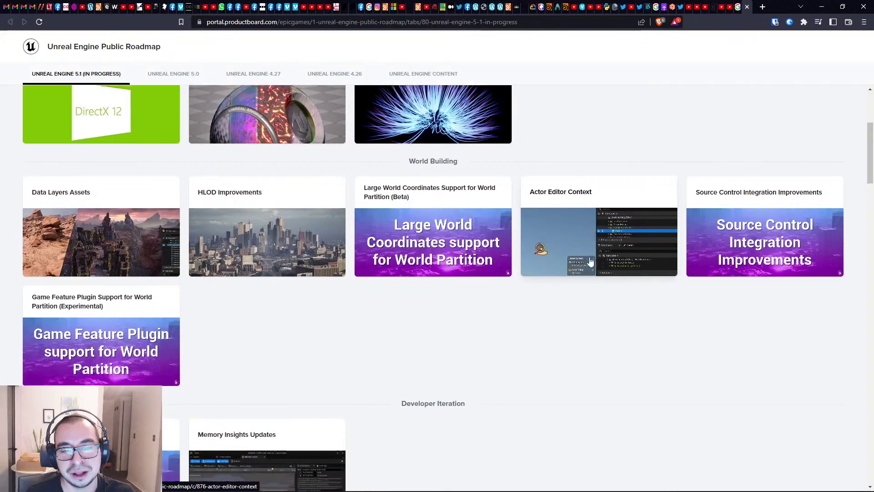
pyautogui.scroll(-2, 495, 237)
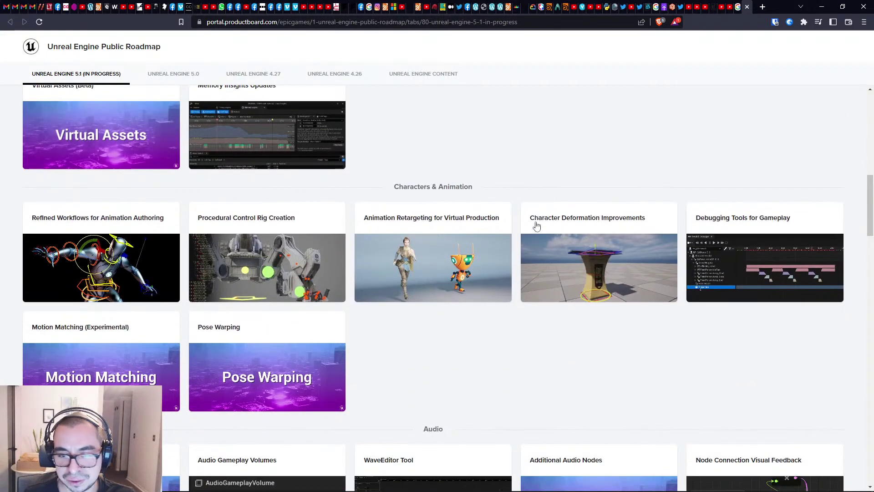
pyautogui.scroll(-4, 580, 262)
pyautogui.scroll(-10, 580, 263)
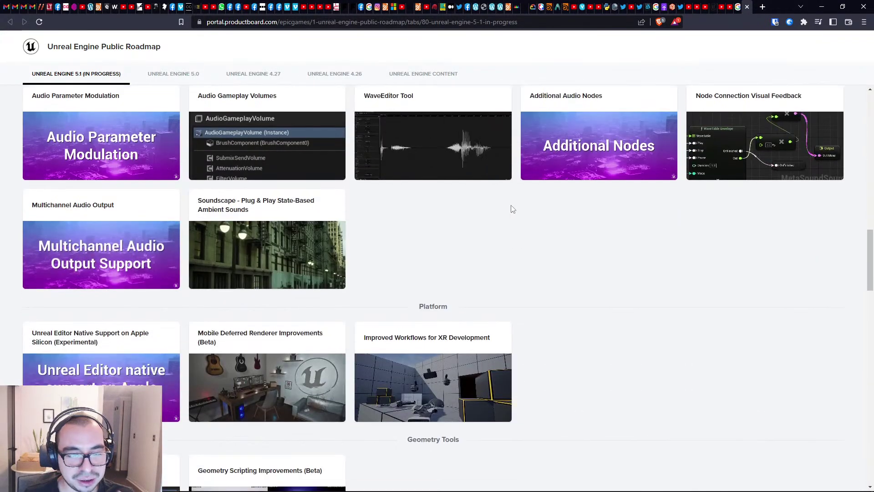
pyautogui.scroll(-6, 647, 156)
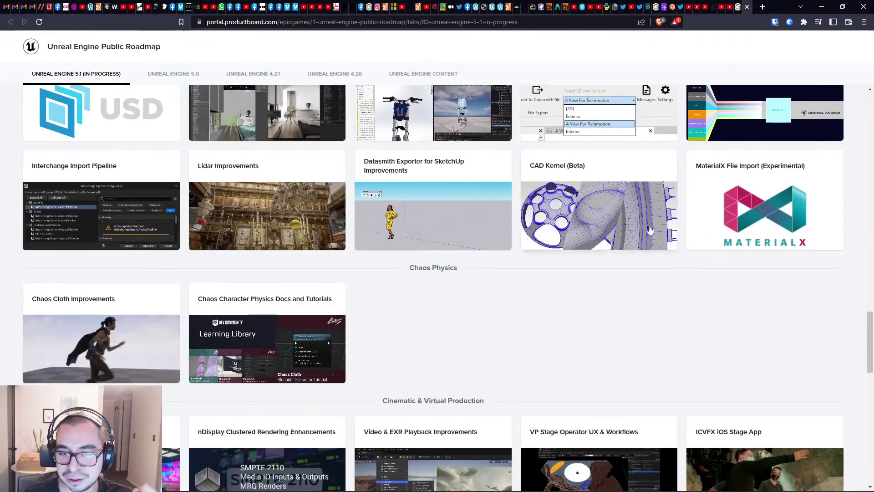
pyautogui.scroll(3, 683, 228)
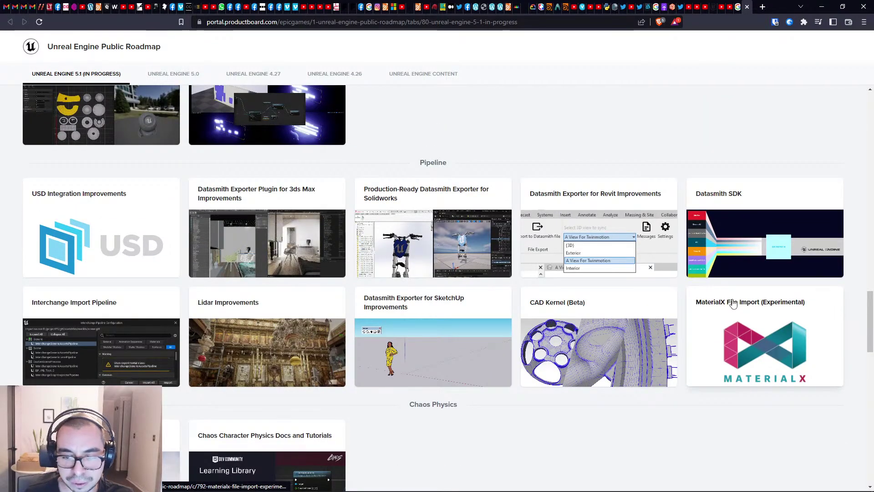
pyautogui.click(726, 303)
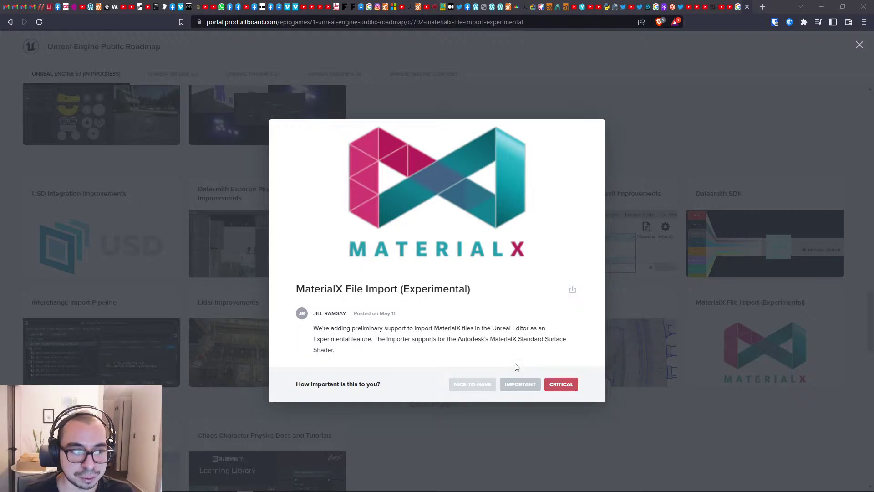
# Close the MaterialX entry and read the USD Integration Improvements entry, closing it to return to the start of the roadmap.
pyautogui.click(140, 198)
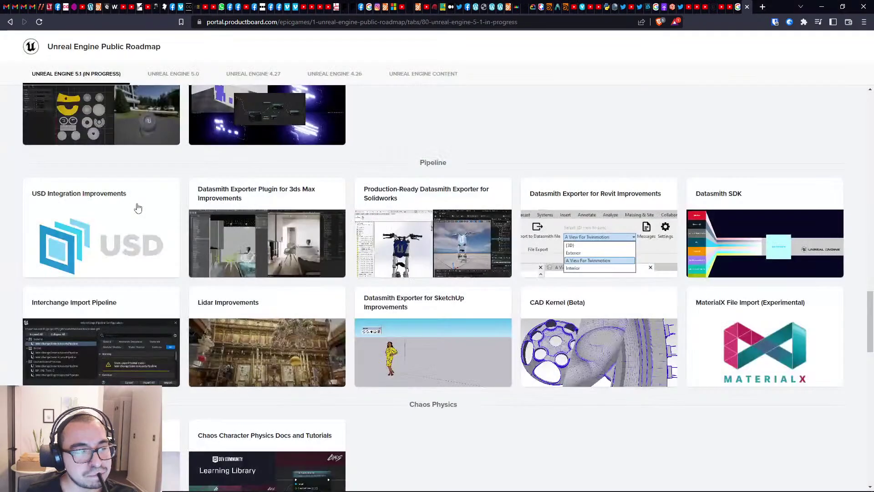
pyautogui.click(135, 229)
pyautogui.scroll(-2, 419, 332)
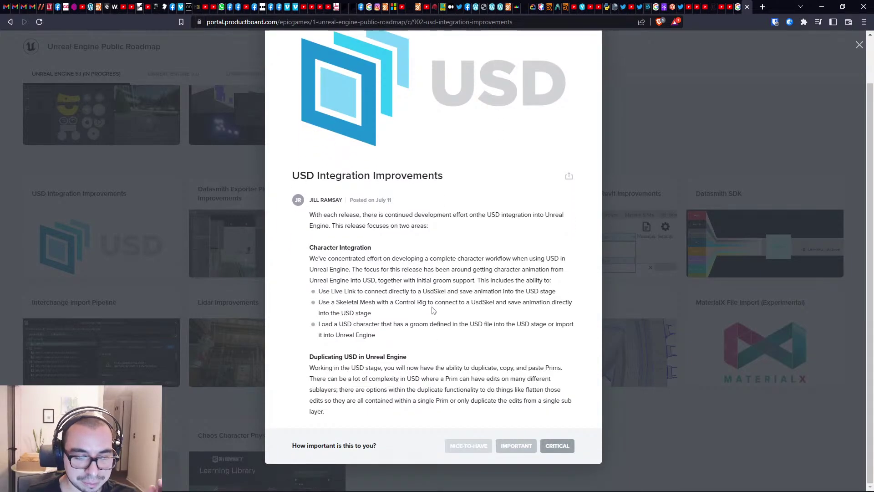
pyautogui.click(196, 285)
pyautogui.scroll(20, 592, 282)
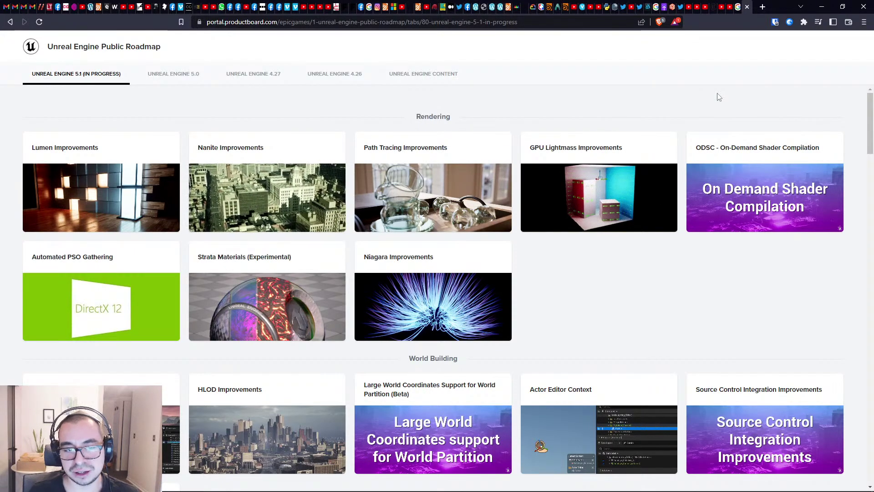
# Close the Unreal Engine Public Roadmap and the Google search results for it.
pyautogui.hotkey('ctrl', 'w')
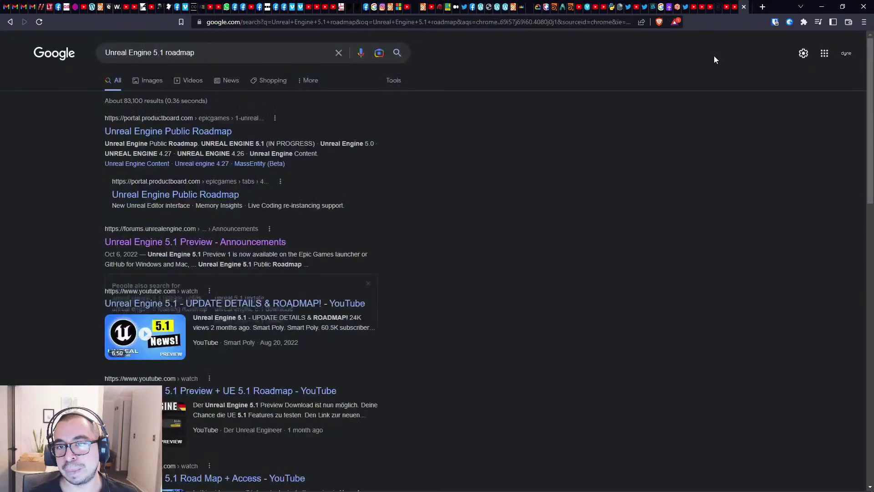
pyautogui.scroll(-1, 484, 250)
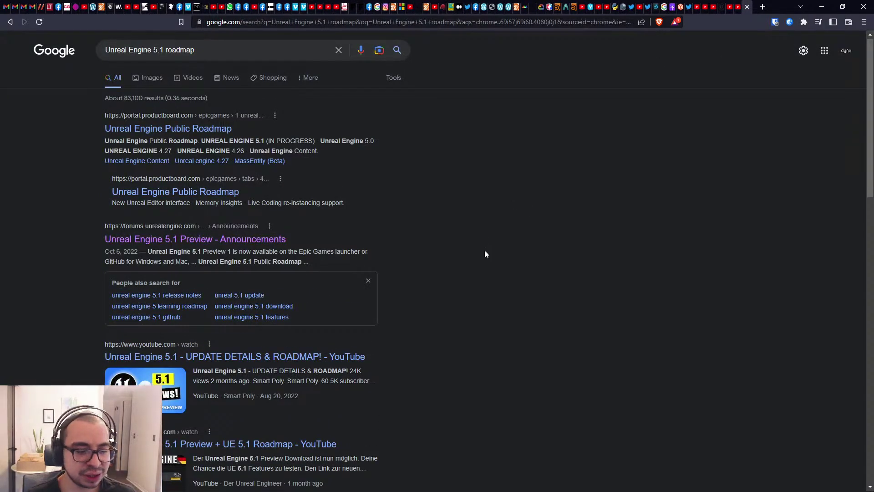
pyautogui.scroll(1, 537, 131)
pyautogui.hotkey('ctrl', 'w')
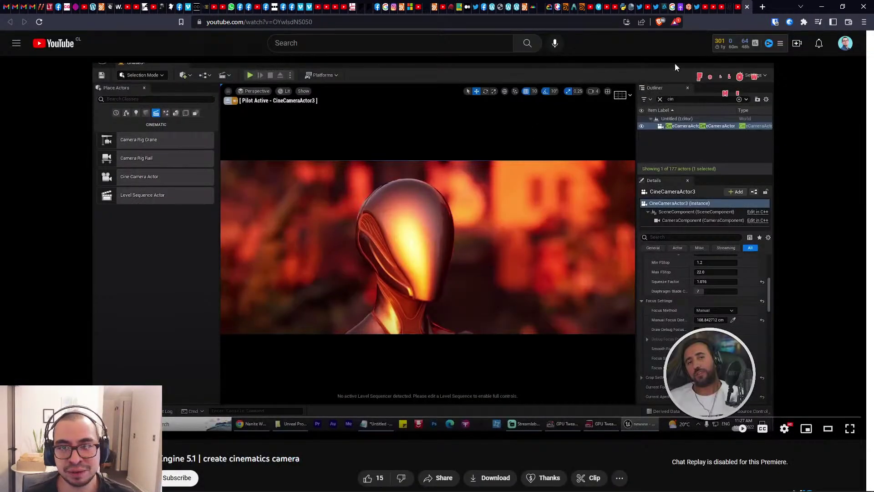
# Search for "NVIDIA omniverse" in a new browser tab and open NVIDIA's Omniverse Platform page.
pyautogui.hotkey('ctrl', 'w')
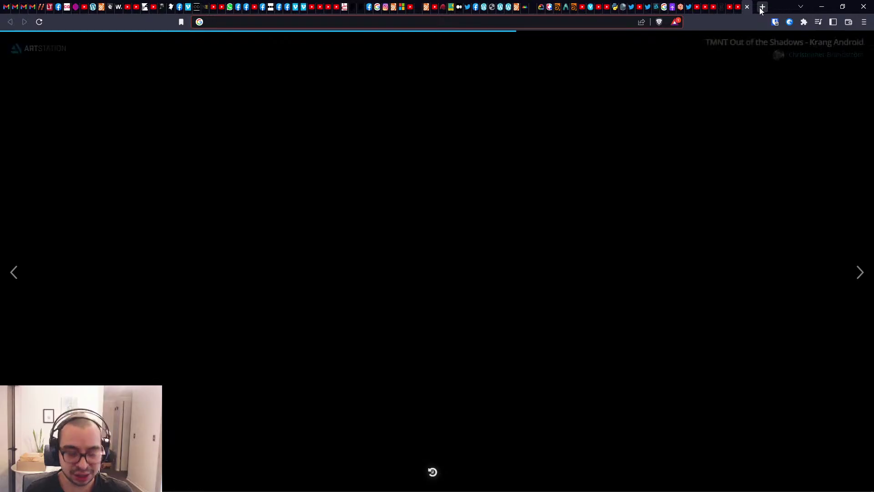
pyautogui.write('NVIDA')
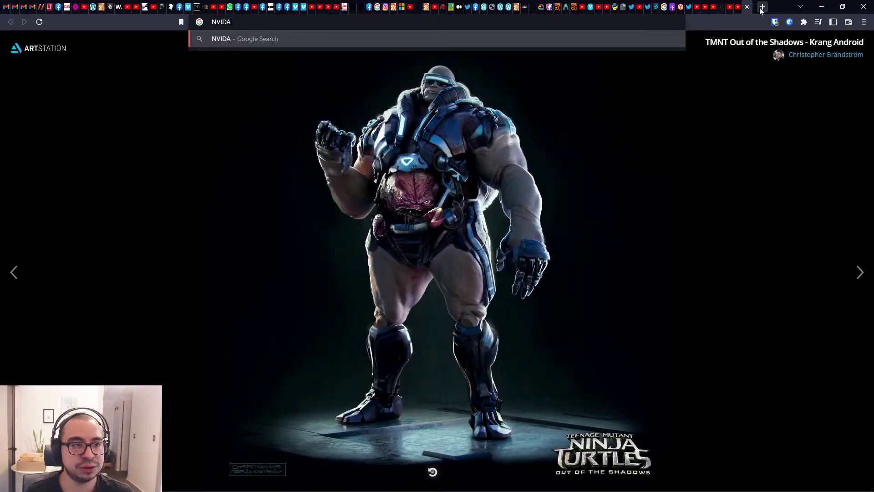
pyautogui.press('BackSpace')
pyautogui.press('BackSpace')
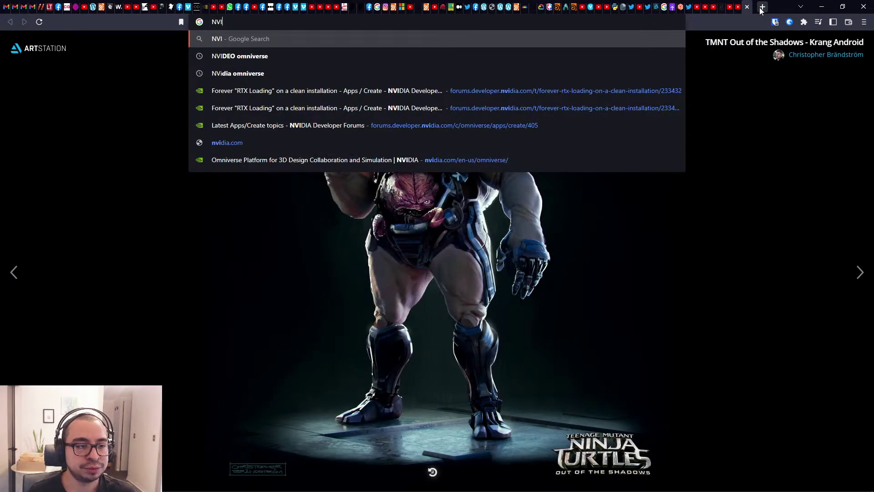
pyautogui.write('DIA omniverse')
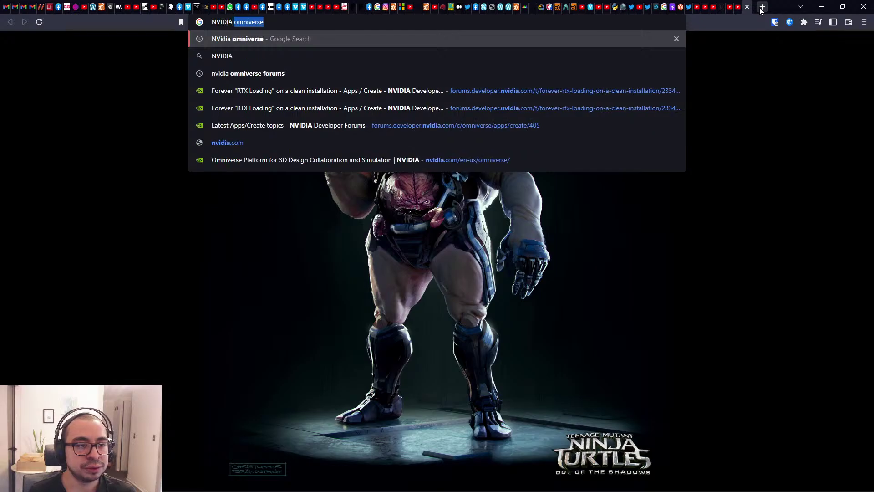
pyautogui.press('Return')
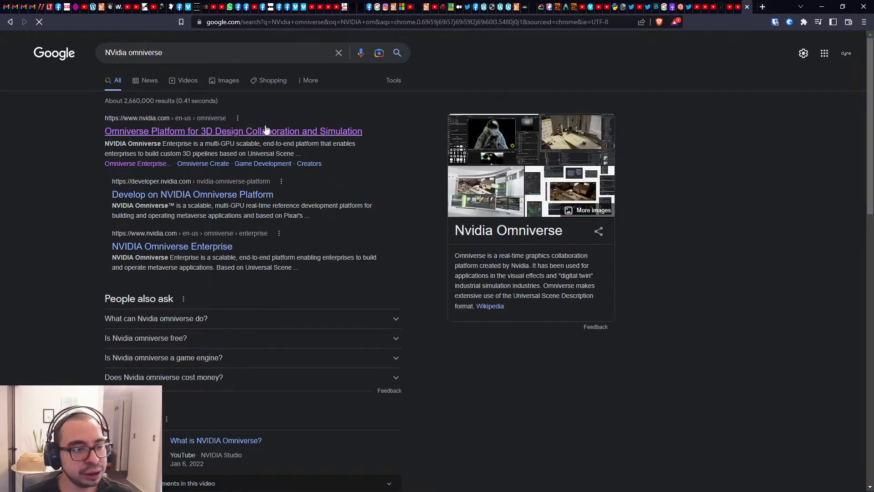
pyautogui.click(244, 131)
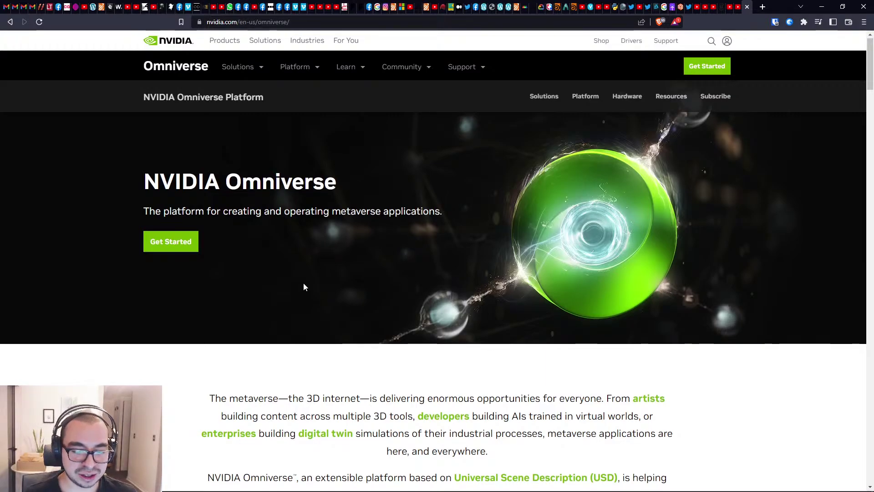
# Review the Omniverse page's introduction and Enter the Metaverse section, and play the Omniverse Foundational Technology Montage video.
pyautogui.scroll(-4, 331, 210)
pyautogui.scroll(-4, 331, 210)
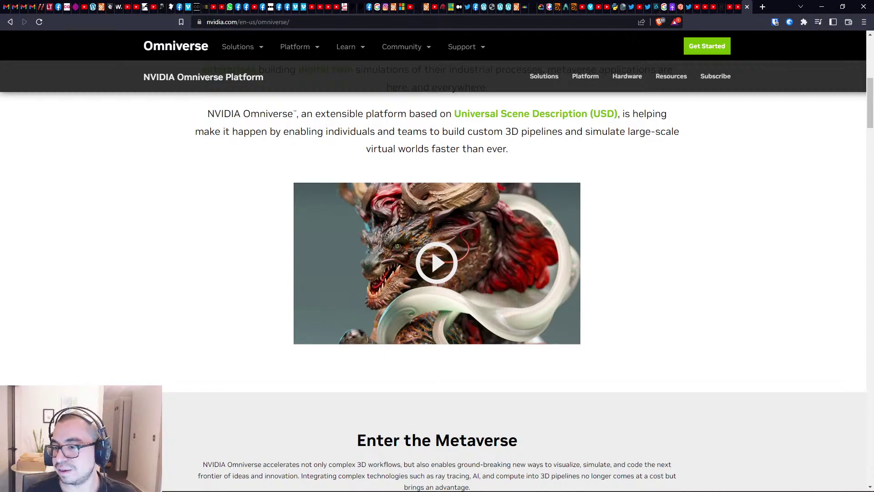
pyautogui.scroll(-4, 577, 279)
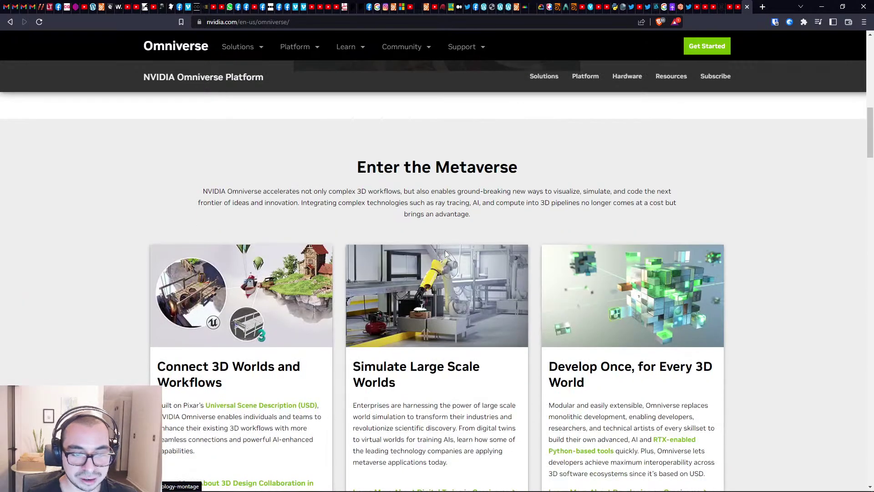
pyautogui.scroll(7, 508, 223)
pyautogui.scroll(-5, 458, 273)
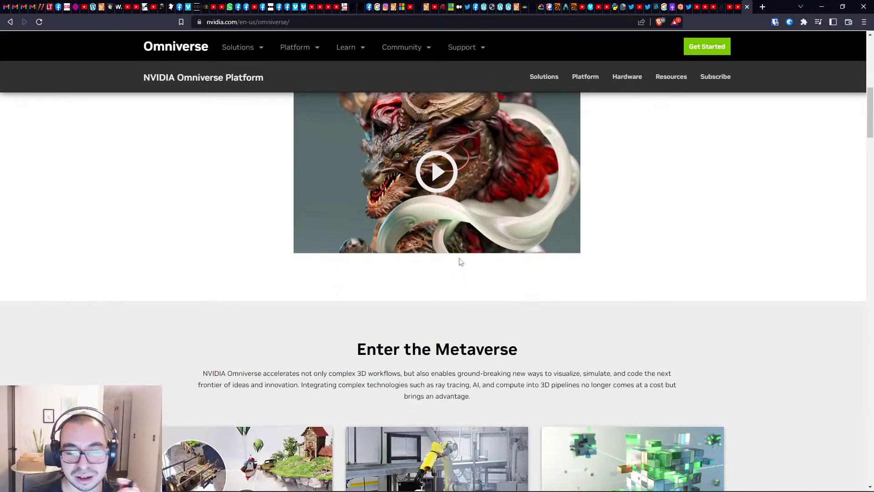
pyautogui.scroll(4, 448, 262)
pyautogui.click(444, 353)
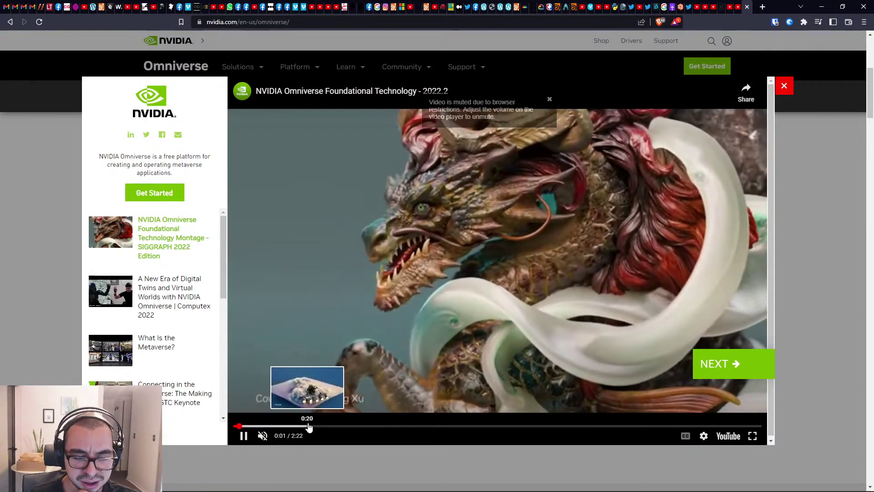
# Skim the Omniverse Foundational Technology video by skipping ahead through its timeline, and close the video and the Omniverse page.
pyautogui.click(312, 426)
pyautogui.click(363, 426)
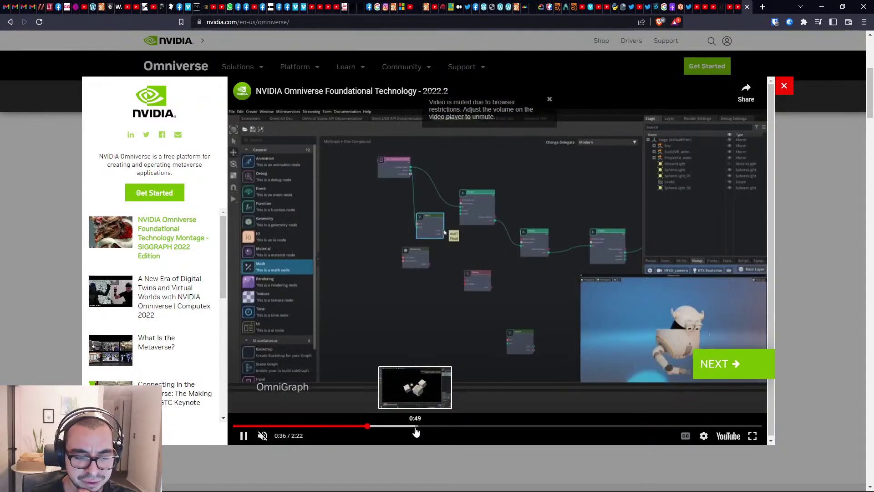
pyautogui.click(415, 430)
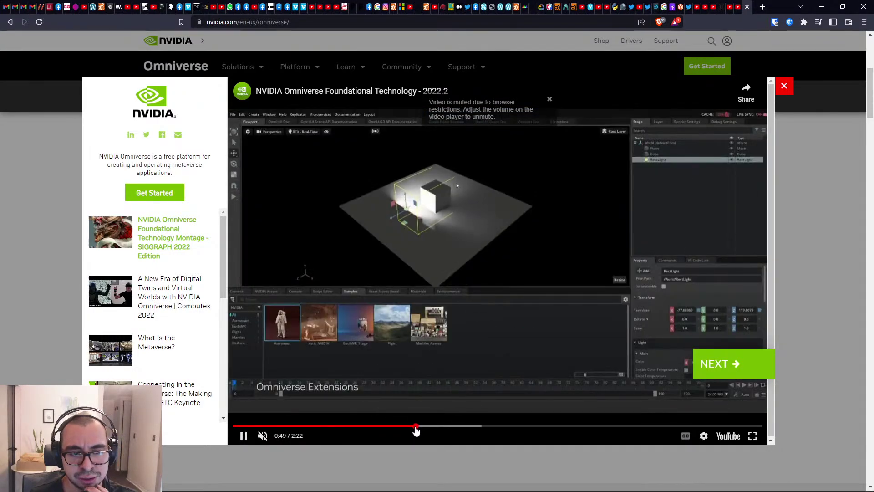
pyautogui.click(511, 431)
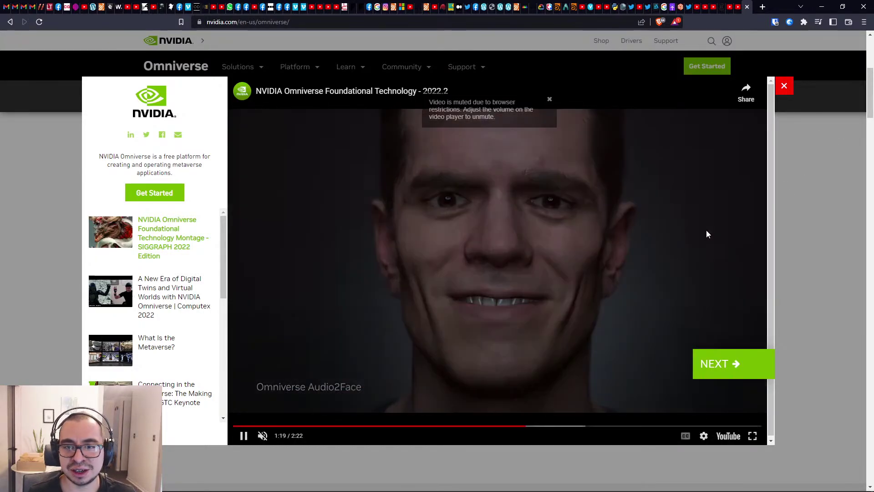
pyautogui.click(784, 86)
pyautogui.scroll(2, 720, 228)
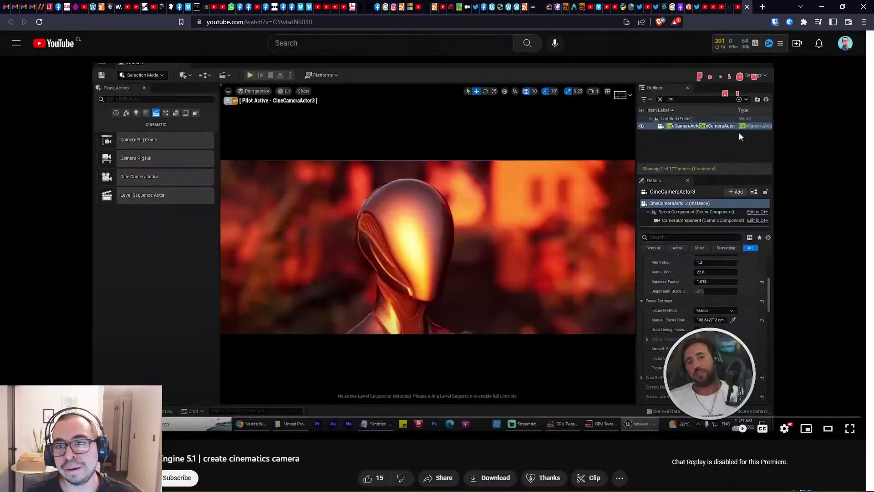
# Switch back to Houdini and go up from inside the material library to the stage network.
pyautogui.hotkey('alt', 'Tab')
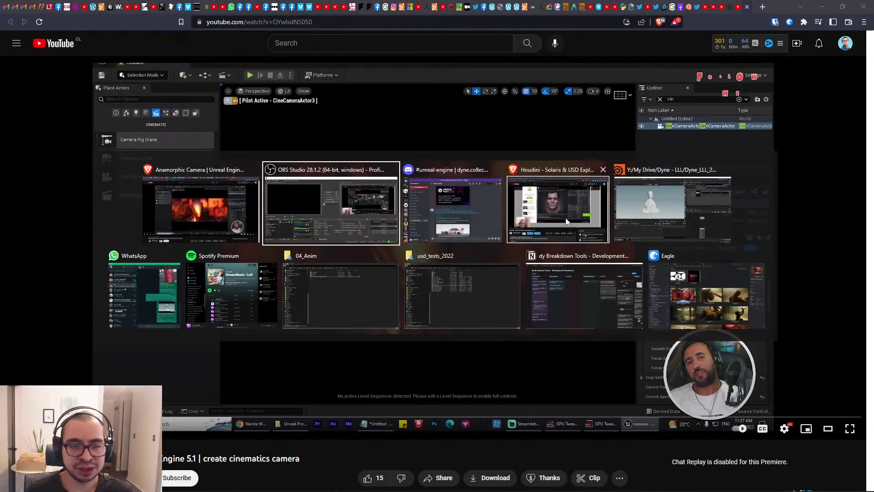
pyautogui.click(722, 223)
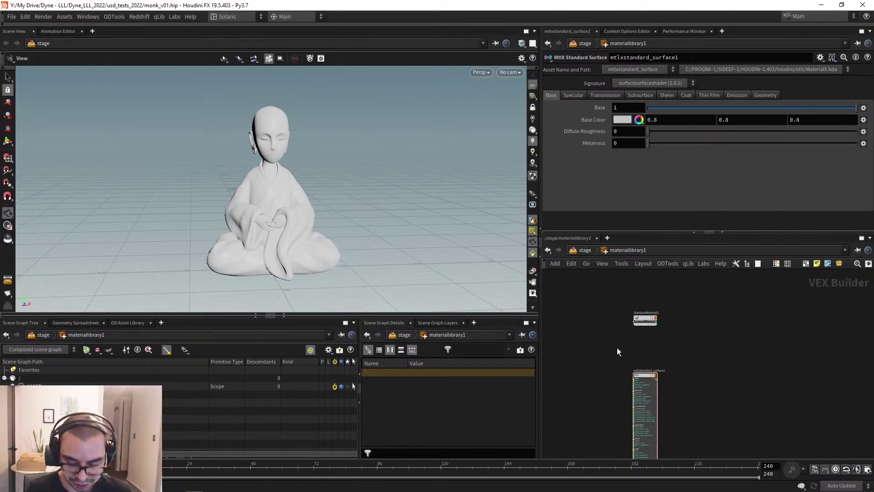
pyautogui.press('u')
pyautogui.scroll(-3, 683, 388)
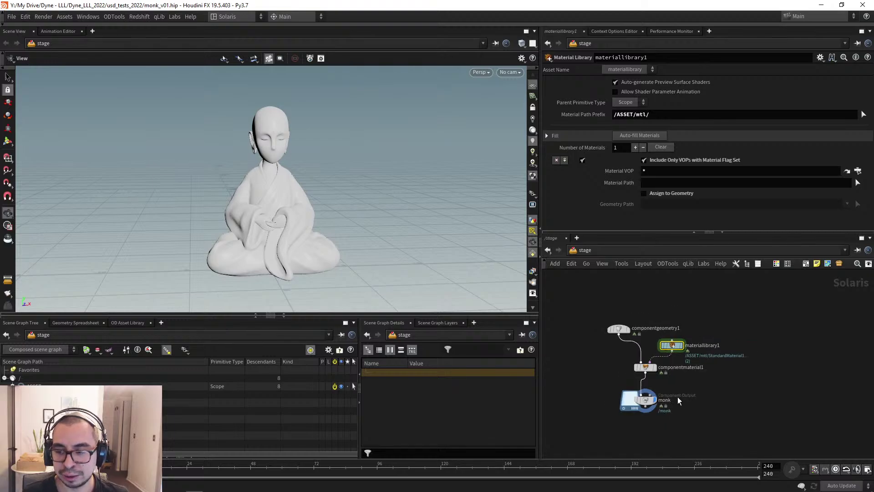
pyautogui.scroll(3, 683, 388)
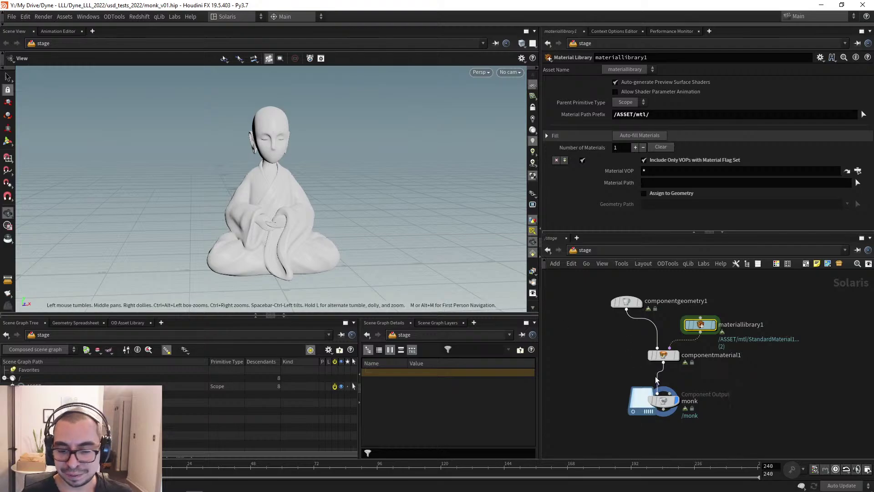
pyautogui.moveTo(725, 383); pyautogui.dragTo(702, 392, button='middle')
pyautogui.scroll(1, 701, 359)
pyautogui.scroll(2, 698, 378)
pyautogui.scroll(-3, 736, 388)
# Adjust the position of the componentgeometry1 node above the componentmaterial1 node in the stage network.
pyautogui.moveTo(617, 329); pyautogui.dragTo(611, 312)
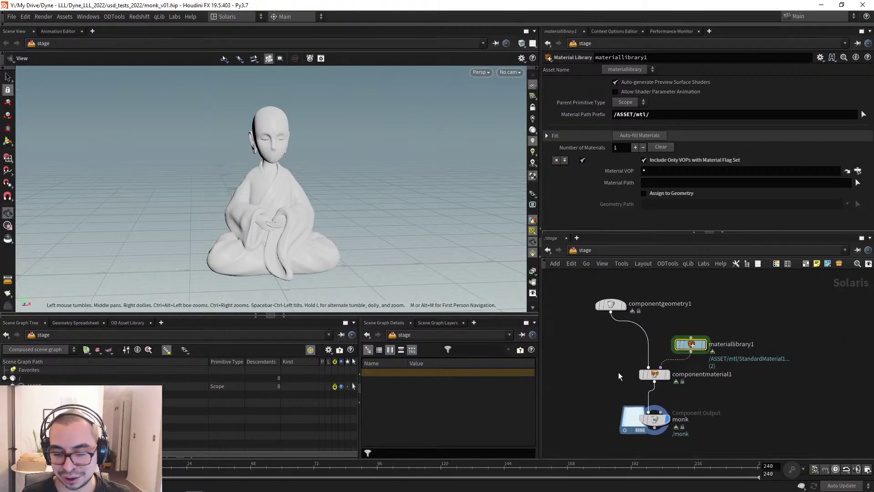
pyautogui.moveTo(613, 368); pyautogui.dragTo(598, 342, button='middle')
pyautogui.moveTo(593, 280); pyautogui.dragTo(597, 294)
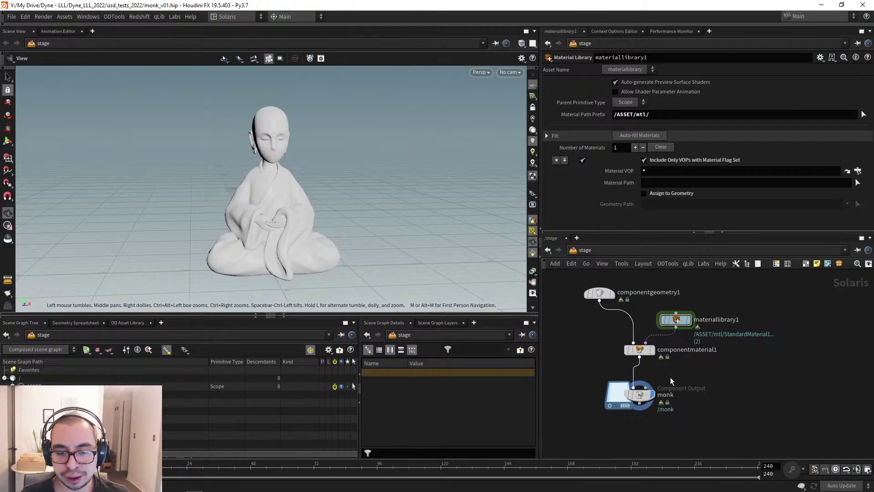
pyautogui.scroll(-3, 683, 389)
pyautogui.scroll(2, 696, 401)
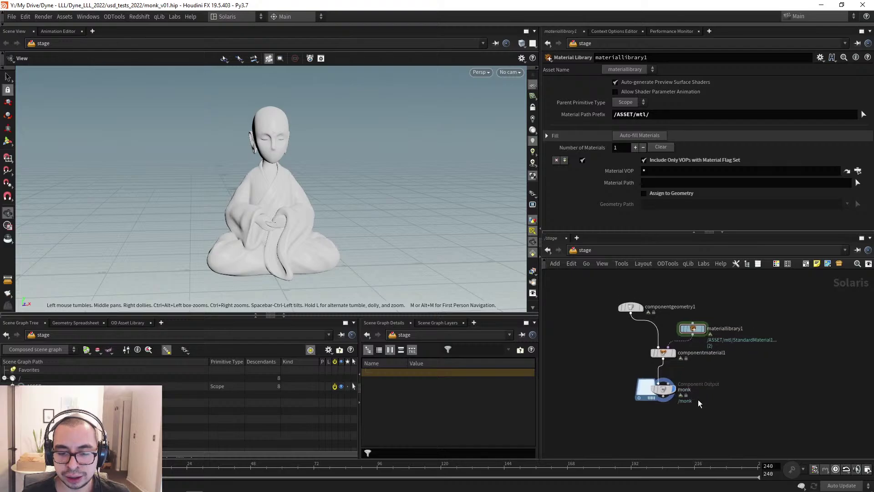
pyautogui.scroll(-2, 698, 400)
pyautogui.scroll(2, 700, 372)
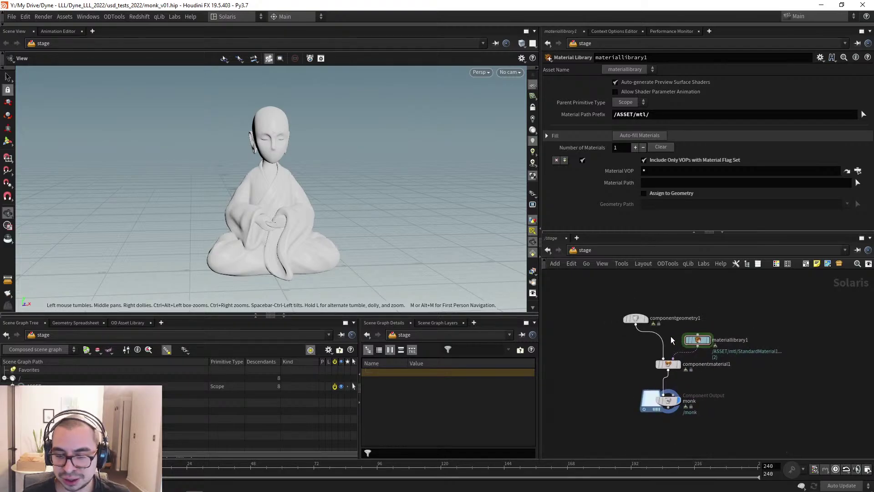
pyautogui.moveTo(179, 175); pyautogui.dragTo(229, 213)
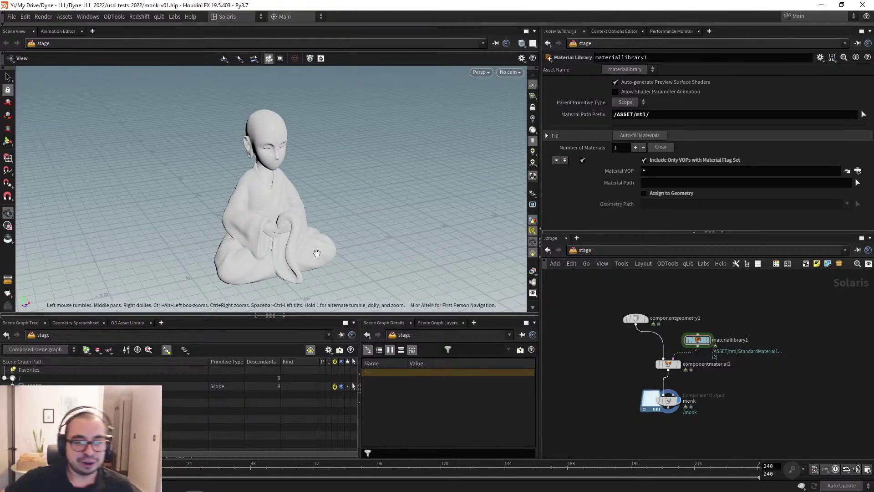
pyautogui.moveTo(237, 223); pyautogui.dragTo(222, 211)
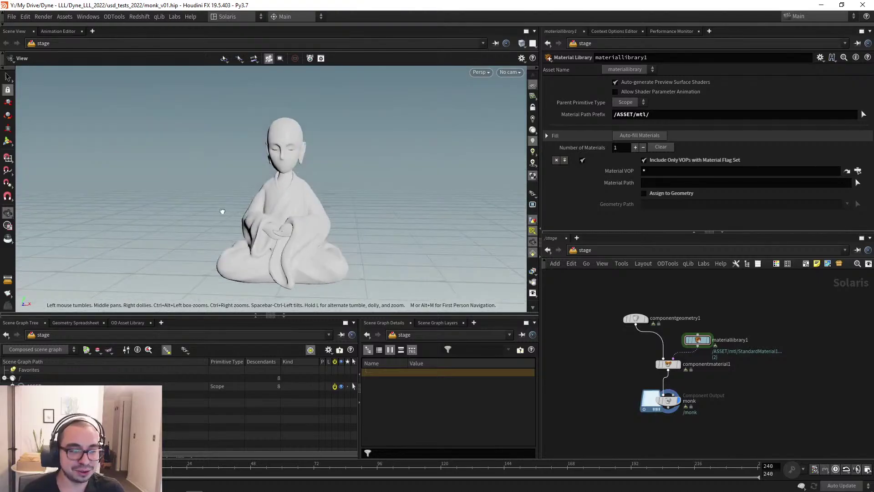
pyautogui.moveTo(279, 235); pyautogui.dragTo(242, 240, button='middle')
pyautogui.moveTo(308, 245); pyautogui.dragTo(269, 259)
pyautogui.scroll(3, 260, 244)
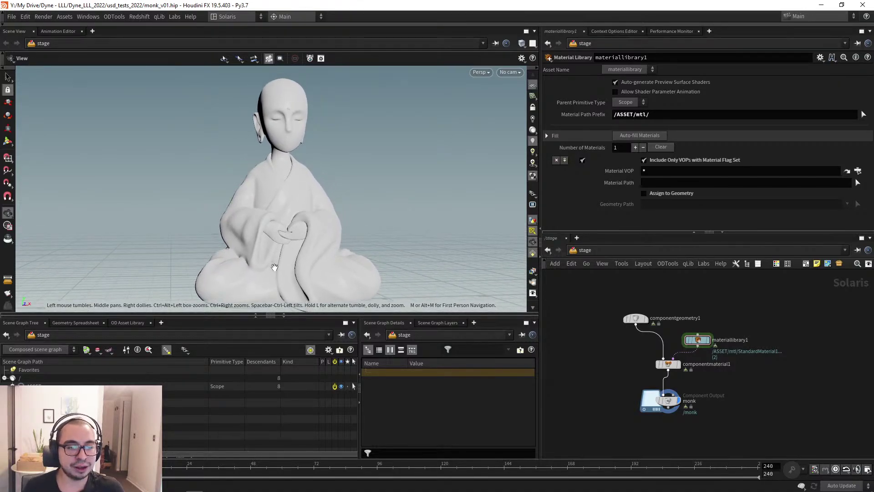
pyautogui.moveTo(625, 368); pyautogui.dragTo(585, 352, button='middle')
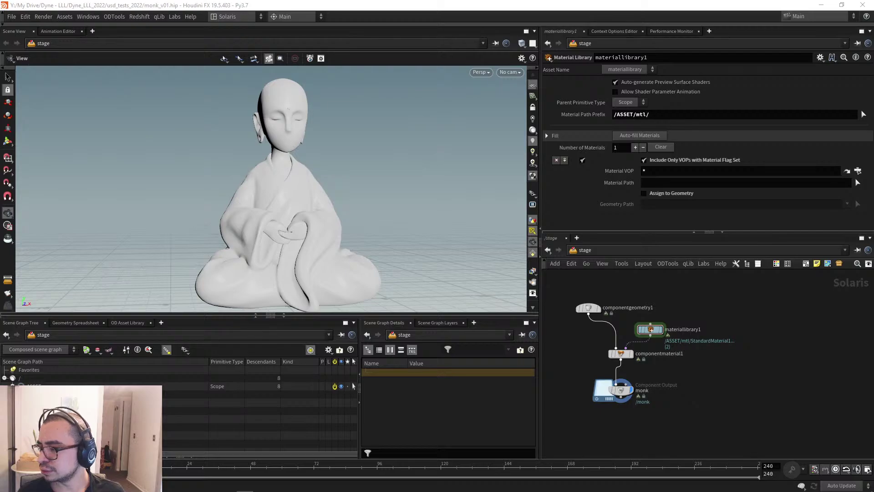
pyautogui.press('super')
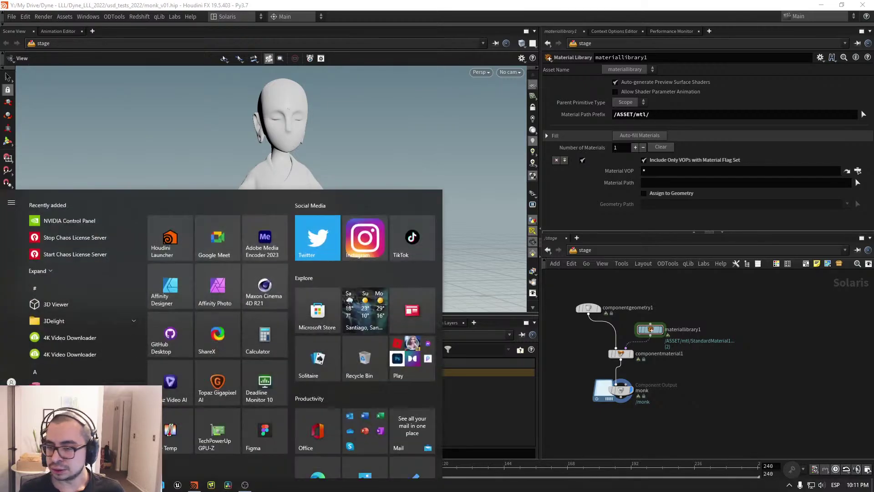
pyautogui.press('Escape')
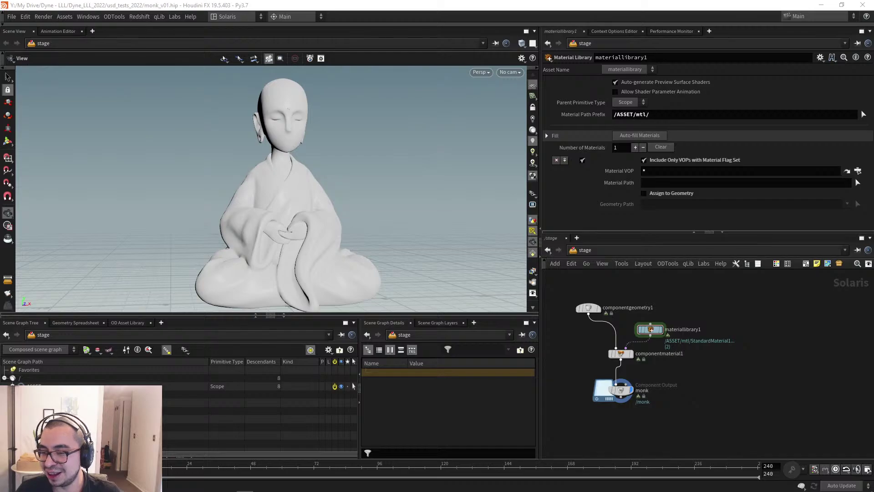
# Space the componentgeometry1 node farther up and away from the componentmaterial1 node in the stage network.
pyautogui.moveTo(645, 384); pyautogui.dragTo(682, 389, button='middle')
pyautogui.moveTo(632, 290); pyautogui.dragTo(629, 312)
pyautogui.moveTo(654, 395); pyautogui.dragTo(655, 388)
pyautogui.moveTo(615, 389)
pyautogui.mouseDown(button='middle')
pyautogui.moveTo(620, 368)
pyautogui.moveTo(607, 389)
pyautogui.mouseUp(button='middle')
pyautogui.scroll(2, 624, 354)
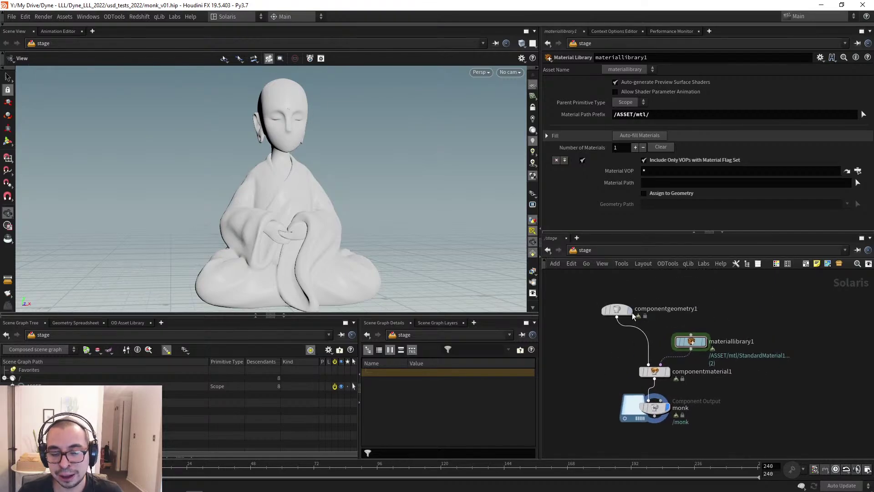
pyautogui.moveTo(618, 311)
pyautogui.mouseDown()
pyautogui.moveTo(612, 302)
pyautogui.moveTo(610, 316)
pyautogui.moveTo(618, 306)
pyautogui.moveTo(611, 307)
pyautogui.mouseUp()
pyautogui.moveTo(614, 362)
pyautogui.mouseDown(button='middle')
pyautogui.moveTo(618, 348)
pyautogui.moveTo(610, 370)
pyautogui.moveTo(621, 376)
pyautogui.mouseUp(button='middle')
pyautogui.scroll(1, 619, 349)
pyautogui.scroll(-2, 616, 355)
pyautogui.scroll(1, 622, 376)
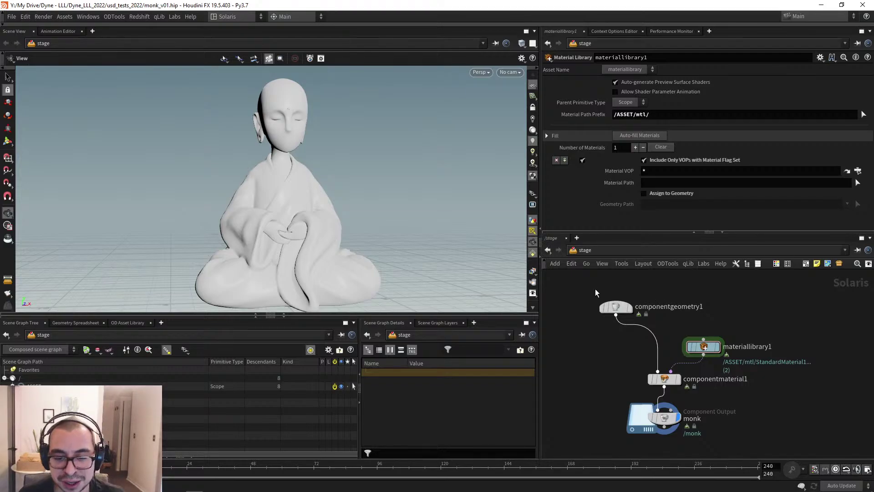
# Select the componentgeometry1 node to show its parameters and move it slightly closer to the componentmaterial1 node.
pyautogui.moveTo(616, 310)
pyautogui.mouseDown()
pyautogui.moveTo(606, 322)
pyautogui.moveTo(607, 297)
pyautogui.moveTo(599, 313)
pyautogui.moveTo(620, 299)
pyautogui.moveTo(610, 318)
pyautogui.moveTo(610, 301)
pyautogui.moveTo(620, 313)
pyautogui.moveTo(609, 310)
pyautogui.moveTo(622, 305)
pyautogui.moveTo(619, 269)
pyautogui.moveTo(614, 314)
pyautogui.mouseUp()
pyautogui.click(601, 366)
pyautogui.moveTo(601, 368)
pyautogui.mouseDown(button='middle')
pyautogui.moveTo(622, 357)
pyautogui.moveTo(615, 367)
pyautogui.mouseUp(button='middle')
pyautogui.scroll(-3, 628, 356)
pyautogui.scroll(5, 614, 366)
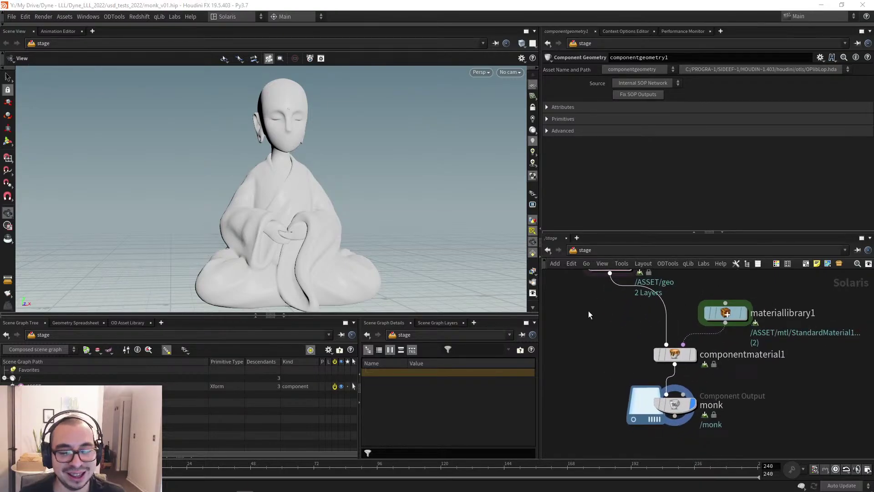
pyautogui.scroll(-3, 624, 351)
pyautogui.scroll(-2, 615, 348)
pyautogui.moveTo(614, 348); pyautogui.dragTo(599, 363, button='middle')
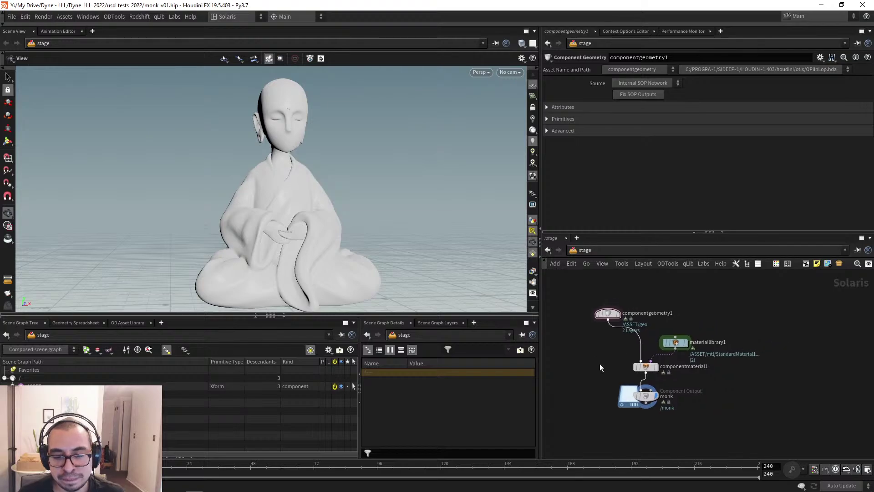
pyautogui.scroll(2, 601, 362)
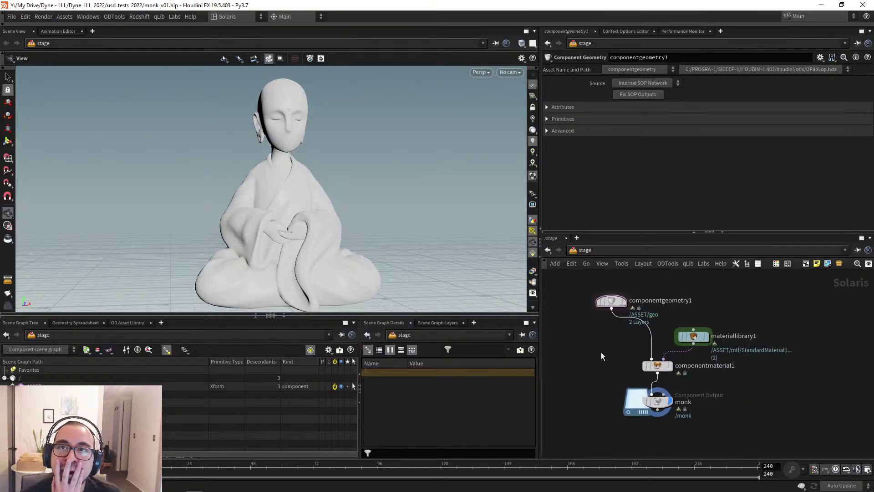
pyautogui.moveTo(599, 351)
pyautogui.mouseDown(button='middle')
pyautogui.moveTo(601, 321)
pyautogui.moveTo(589, 370)
pyautogui.moveTo(605, 349)
pyautogui.mouseUp(button='middle')
pyautogui.moveTo(631, 290); pyautogui.dragTo(630, 300)
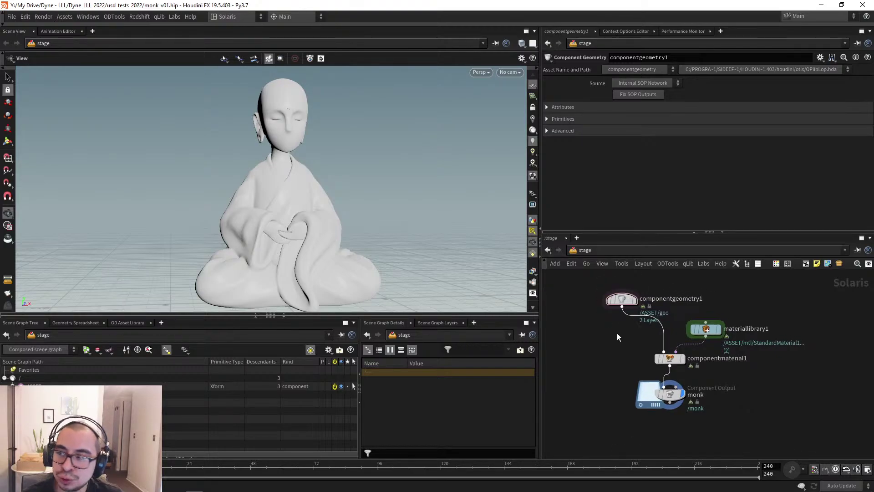
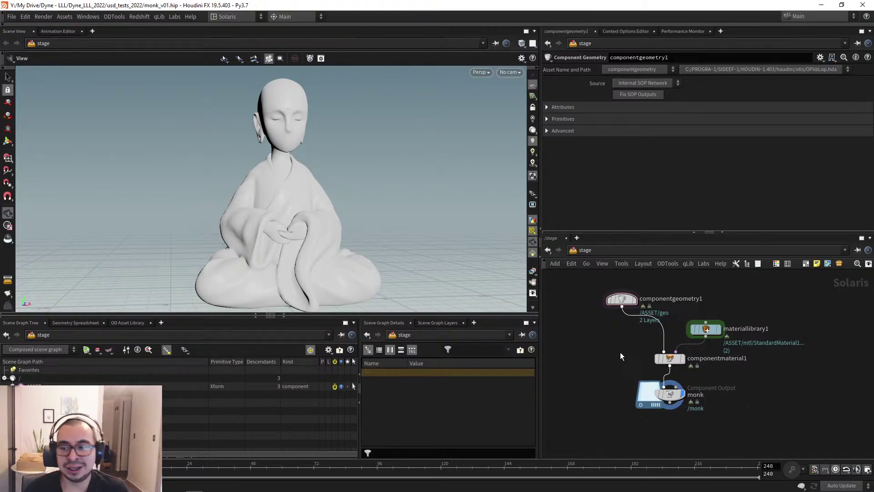
# Check WhatsApp briefly, switch to the Brave browser window and close its YouTube anamorphic camera video tab.
pyautogui.hotkey('alt', 'Tab')
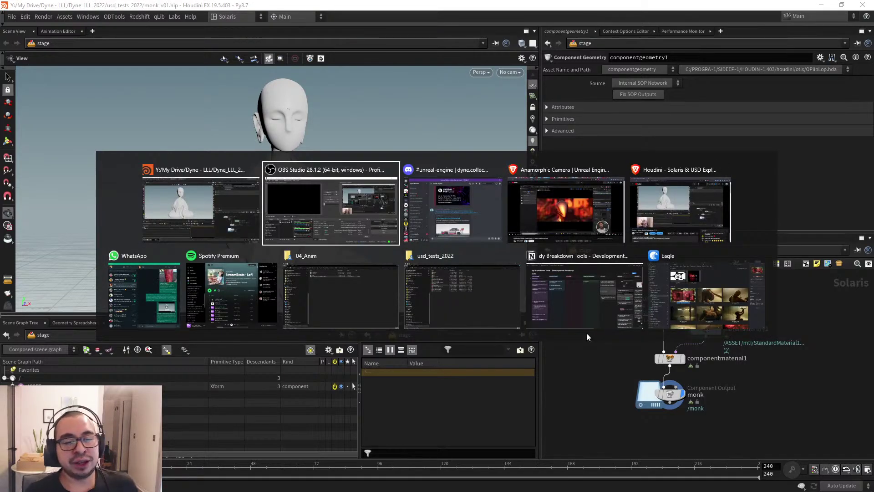
pyautogui.click(132, 310)
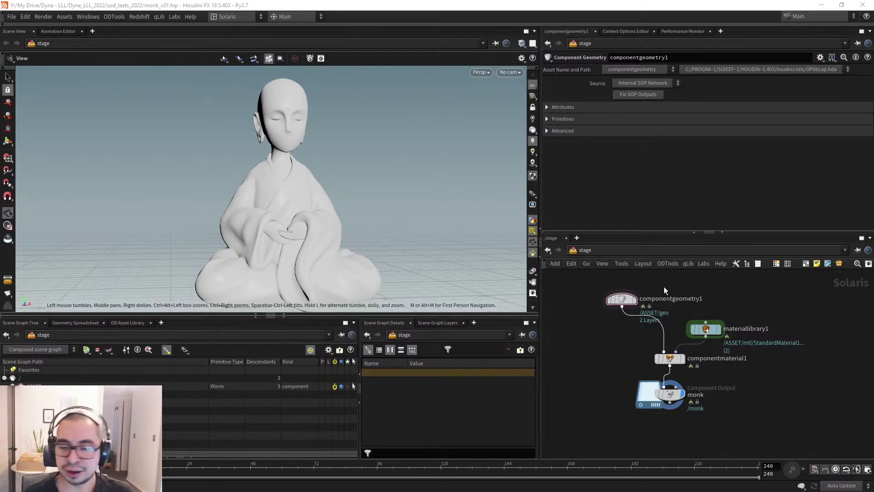
pyautogui.hotkey('alt', 'Tab')
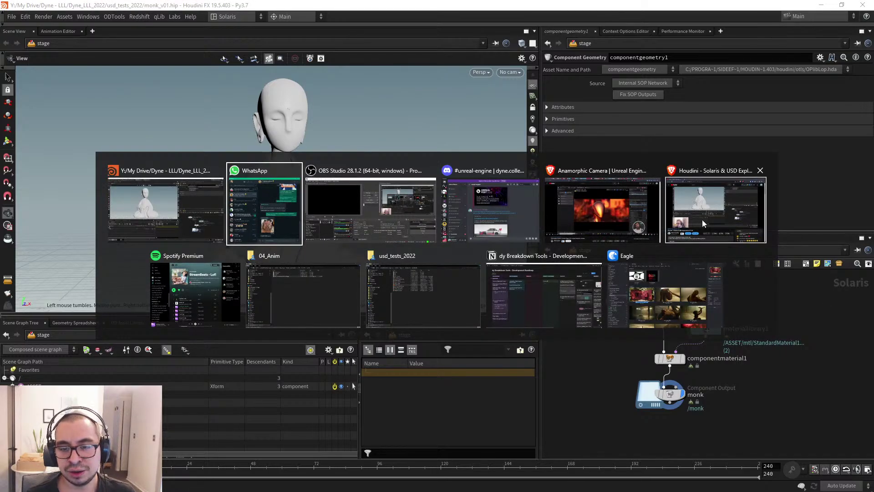
pyautogui.click(627, 209)
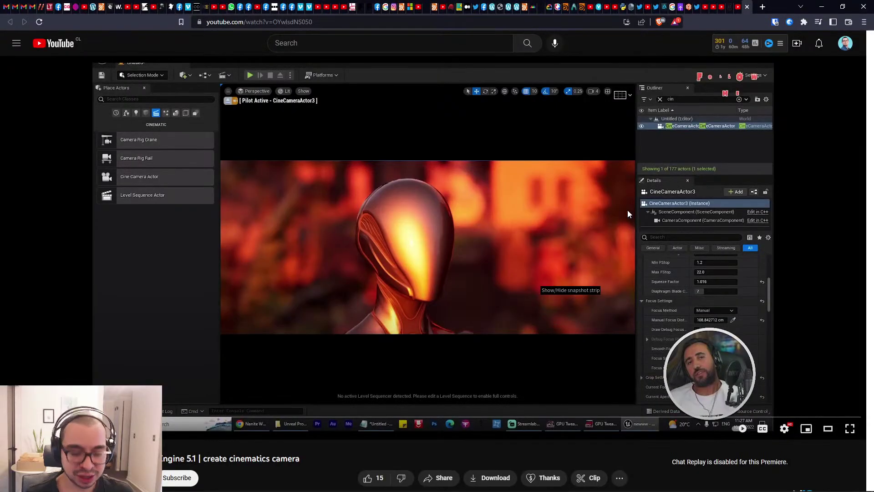
pyautogui.hotkey('ctrl', 'w')
# Search the web for "pixar demo scene usd kitchen".
pyautogui.hotkey('ctrl', 'l')
pyautogui.write('pxar')
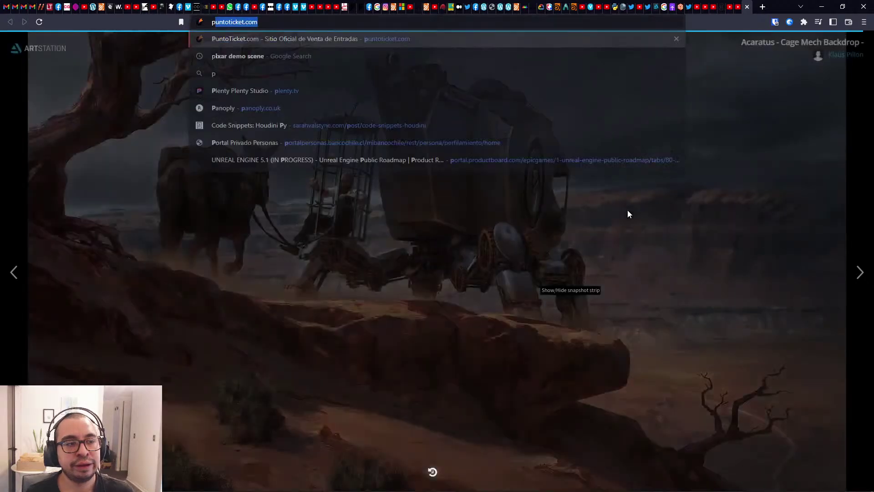
pyautogui.press('BackSpace')
pyautogui.press('BackSpace')
pyautogui.press('BackSpace')
pyautogui.write('ixar')
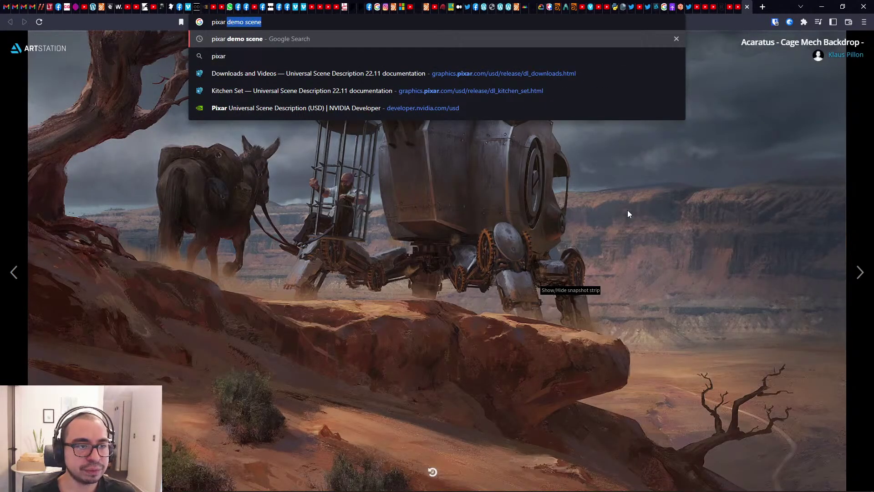
pyautogui.press('Right')
pyautogui.write('usd kitchen')
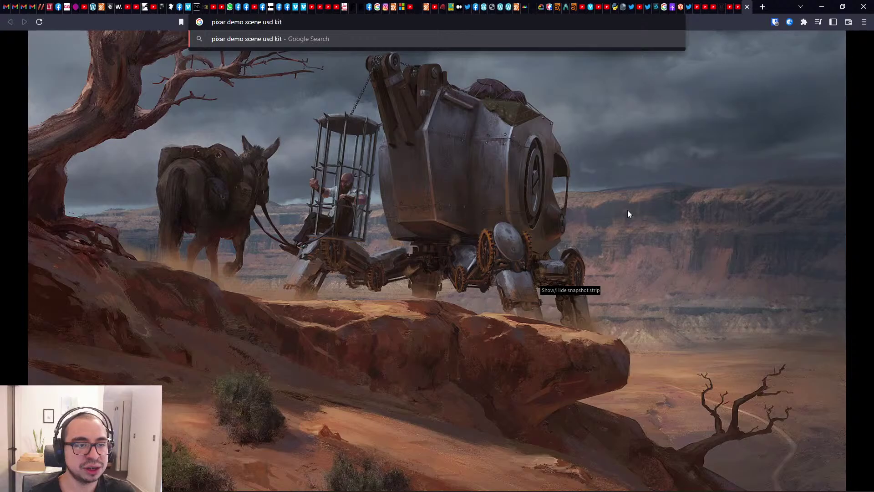
pyautogui.press('Return')
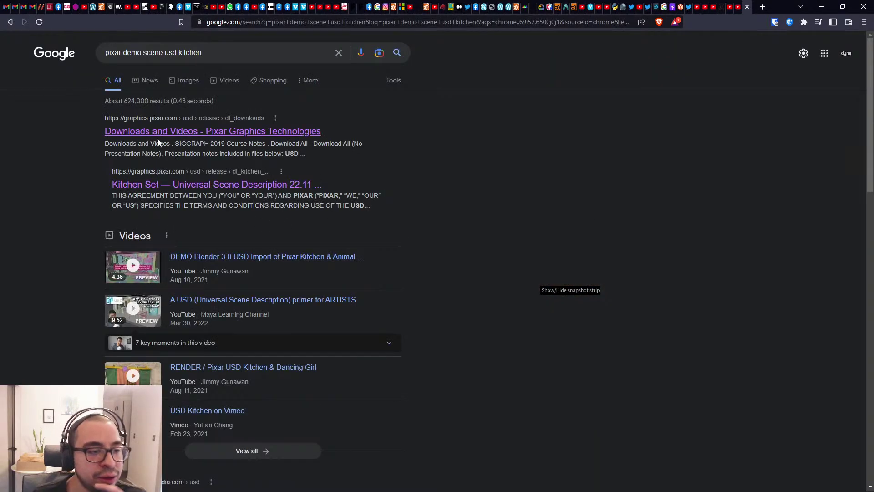
# Open Pixar's Kitchen Set page from the Universal Scene Description documentation and return to the search results.
pyautogui.click(280, 169)
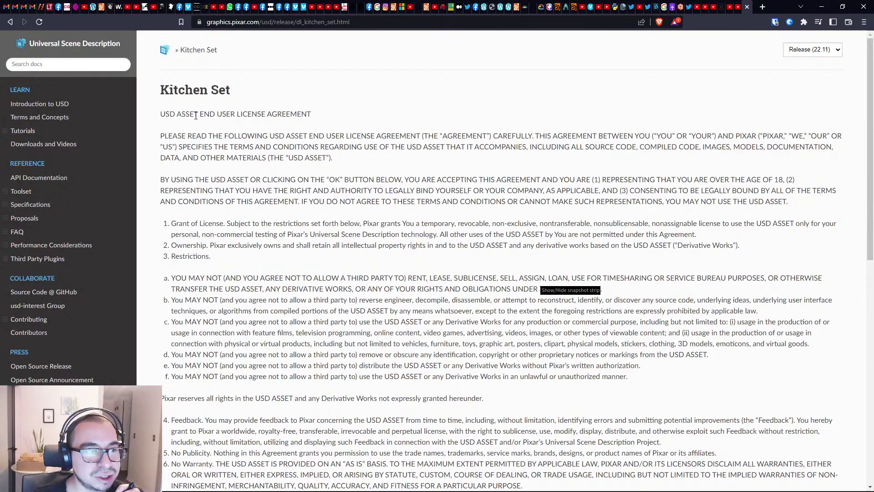
pyautogui.click(9, 22)
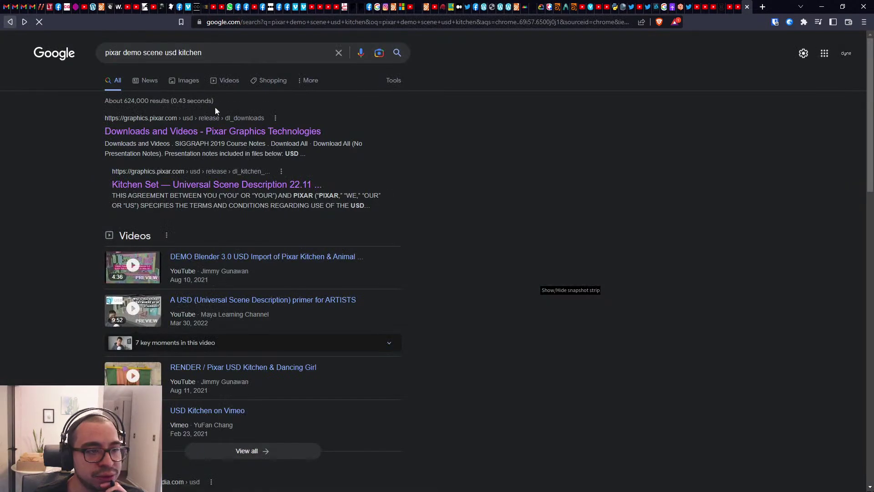
# Open Pixar's Downloads and Videos page and examine its Kitchen Set, City Set and UsdSkel Examples assets.
pyautogui.click(216, 133)
pyautogui.scroll(-5, 550, 244)
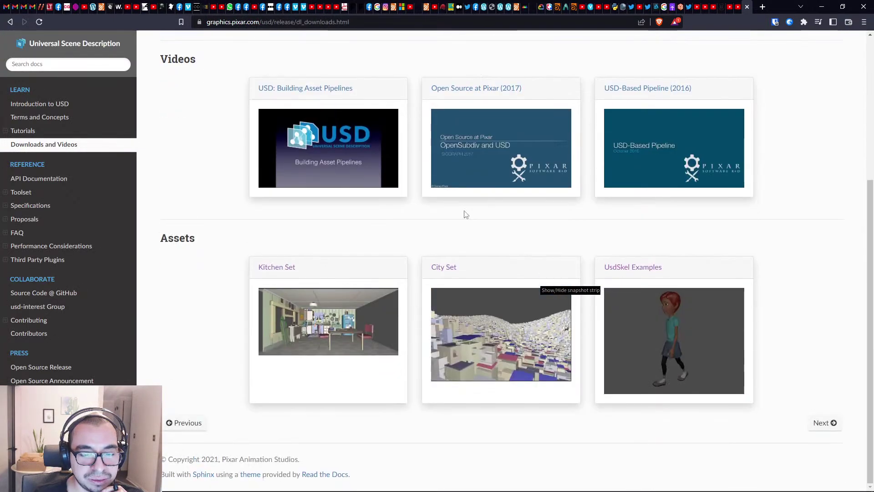
pyautogui.scroll(1, 274, 237)
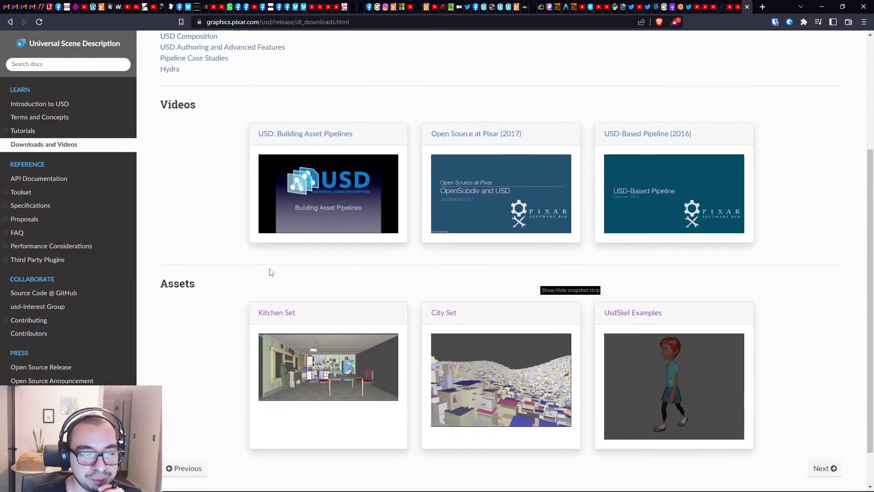
pyautogui.scroll(-1, 254, 264)
pyautogui.moveTo(259, 268); pyautogui.dragTo(331, 257)
pyautogui.click(346, 250)
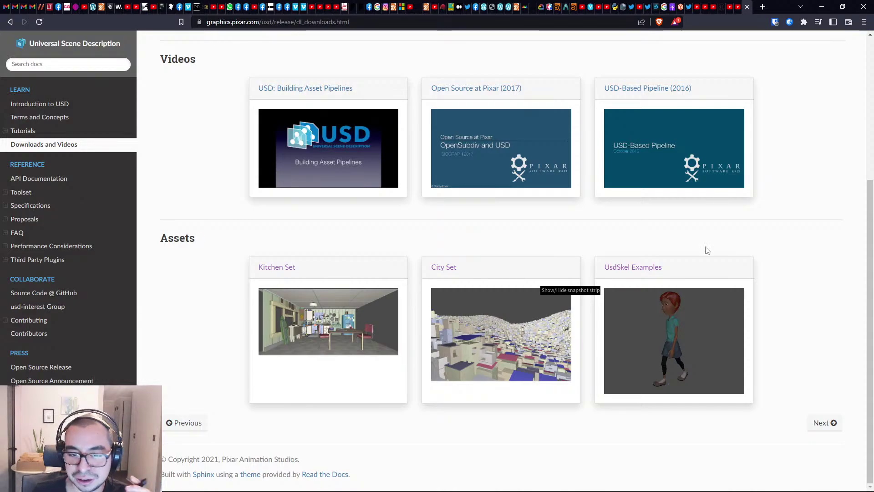
pyautogui.scroll(4, 419, 330)
pyautogui.scroll(-4, 472, 260)
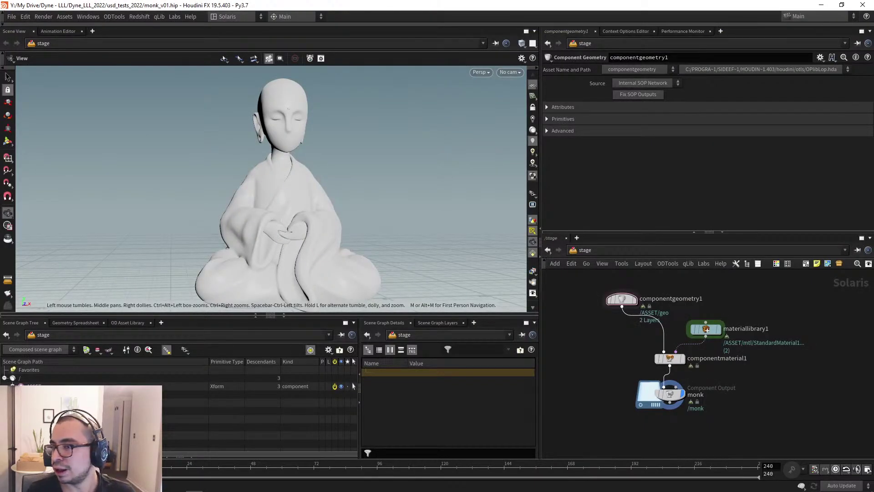
# Switch back to Houdini, toggle the background media playback and raise its volume.
pyautogui.hotkey('alt', 'Tab')
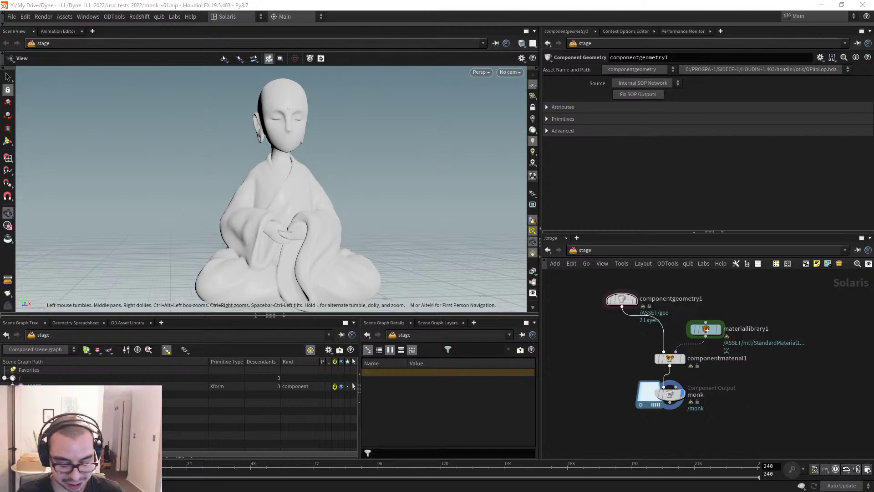
pyautogui.press('XF86AudioPlay')
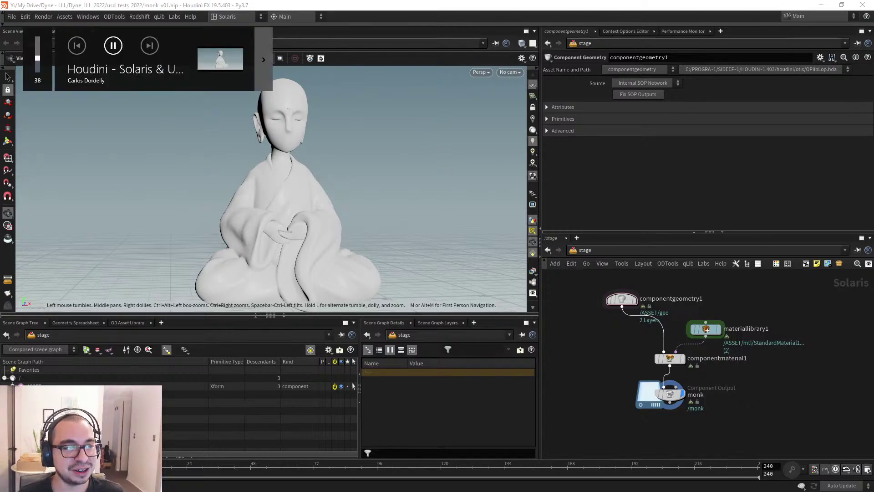
pyautogui.press('XF86AudioRaiseVolume')
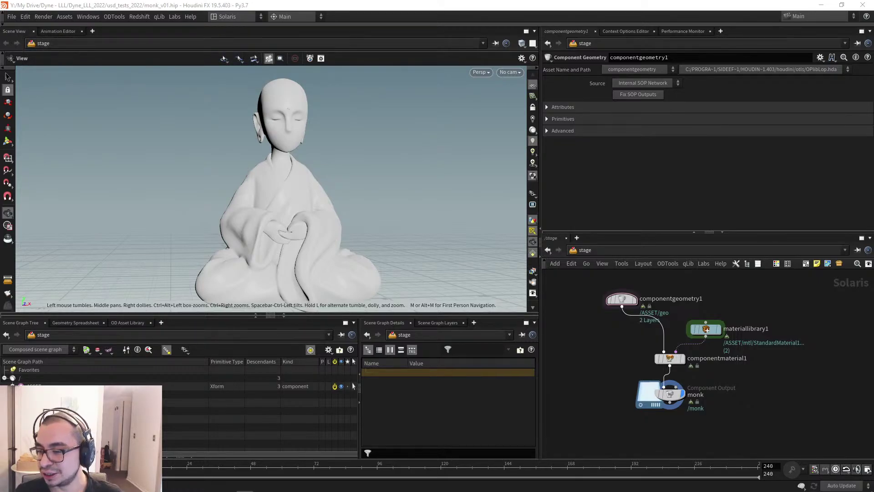
# Nudge the componentgeometry1 and monk nodes slightly and examine the monk model from several angles.
pyautogui.moveTo(619, 305); pyautogui.dragTo(622, 304)
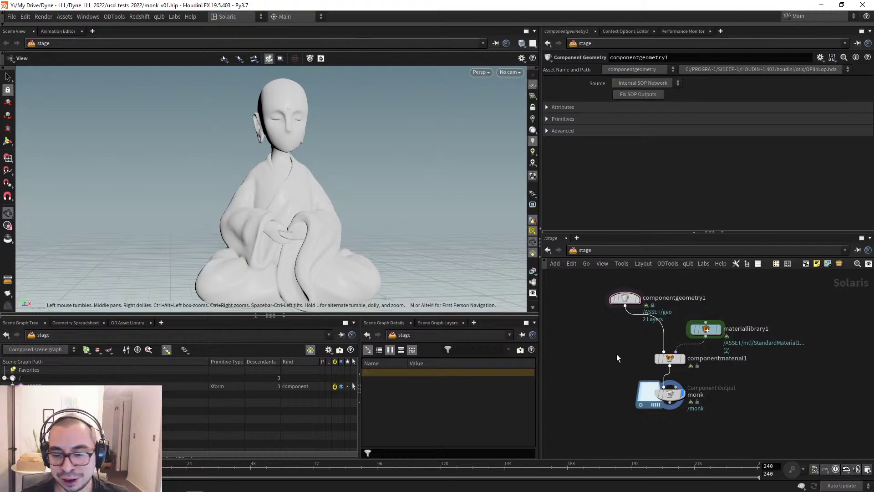
pyautogui.scroll(-1, 606, 359)
pyautogui.moveTo(591, 362); pyautogui.dragTo(621, 353, button='middle')
pyautogui.moveTo(265, 187); pyautogui.dragTo(267, 226)
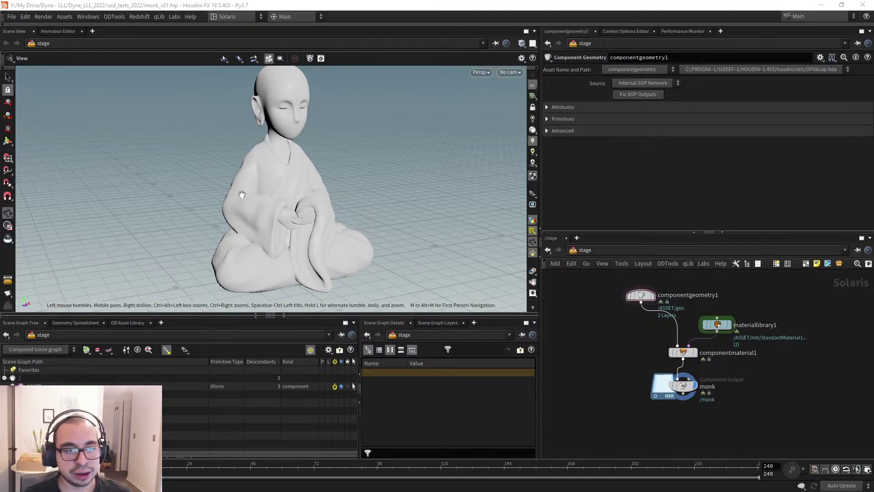
pyautogui.moveTo(240, 193); pyautogui.dragTo(214, 240)
pyautogui.moveTo(246, 222); pyautogui.dragTo(225, 227)
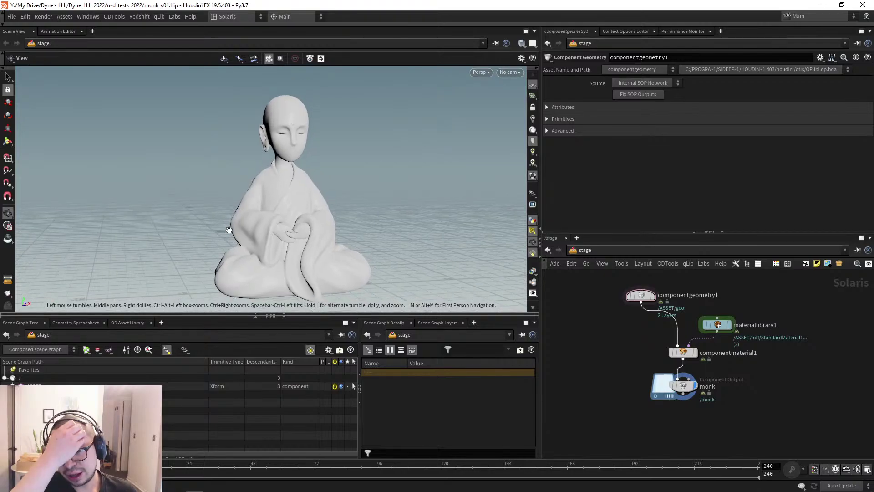
pyautogui.moveTo(658, 364); pyautogui.dragTo(623, 350, button='middle')
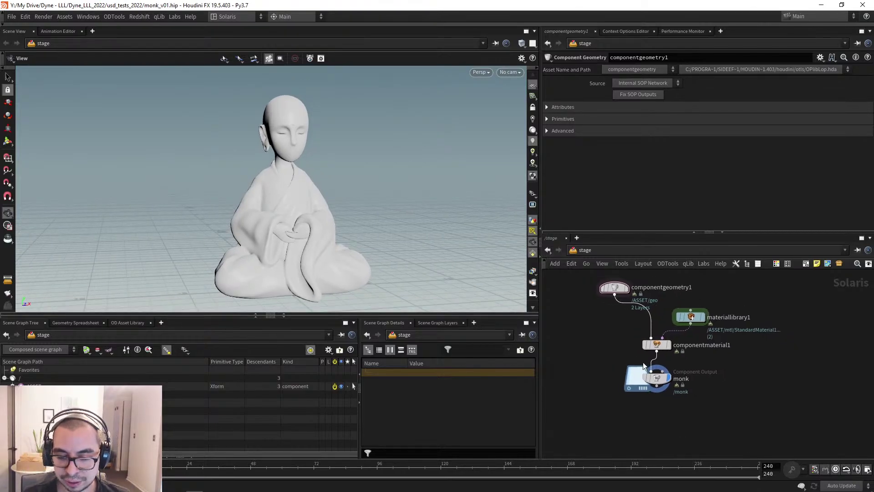
pyautogui.moveTo(655, 378); pyautogui.dragTo(655, 380)
pyautogui.moveTo(600, 362); pyautogui.dragTo(601, 367, button='middle')
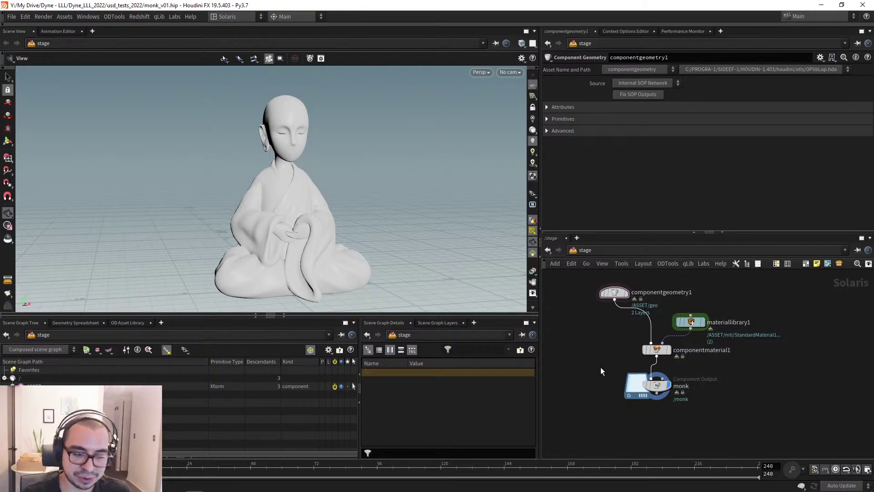
# Close the 04_Anim folder window, open geo/Monjev2 inside usd_tests_2022 and select buda_statue_low.OBJ.
pyautogui.hotkey('alt', 'Tab')
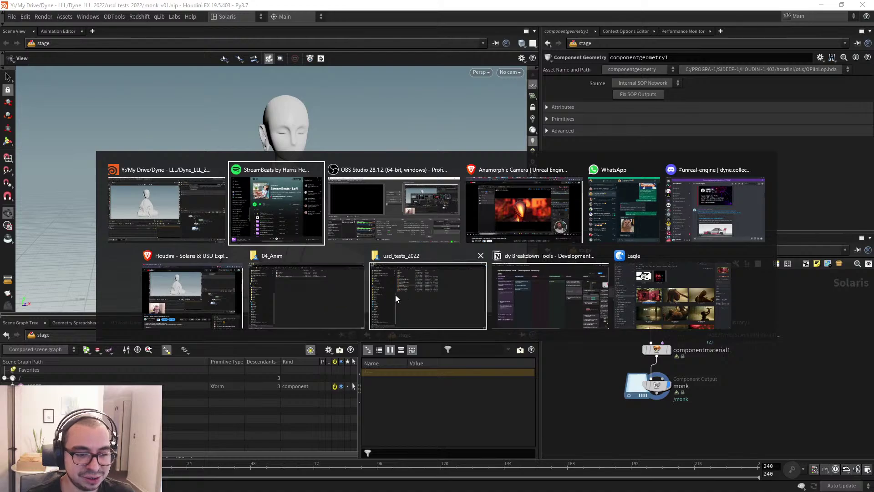
pyautogui.click(298, 288)
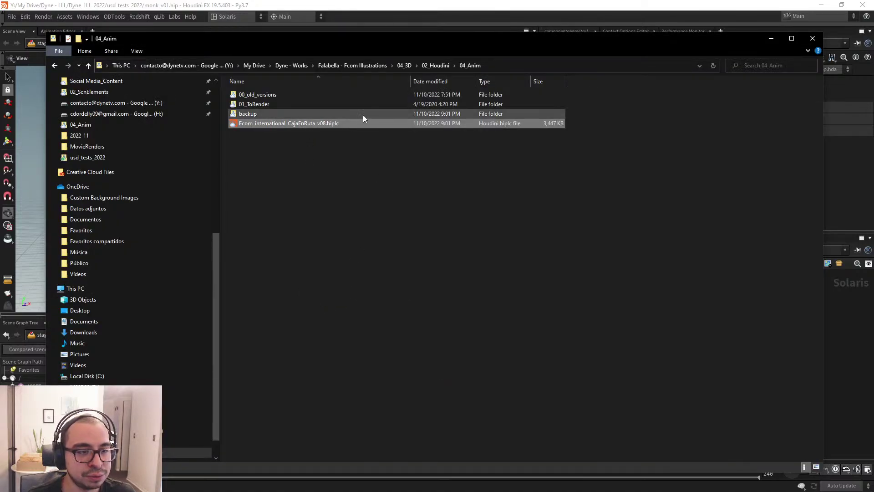
pyautogui.click(812, 38)
pyautogui.hotkey('alt', 'Tab')
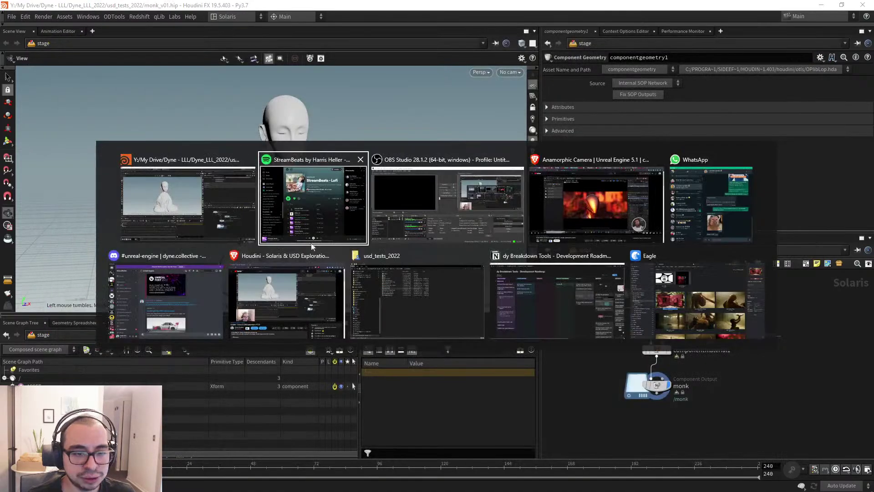
pyautogui.click(394, 300)
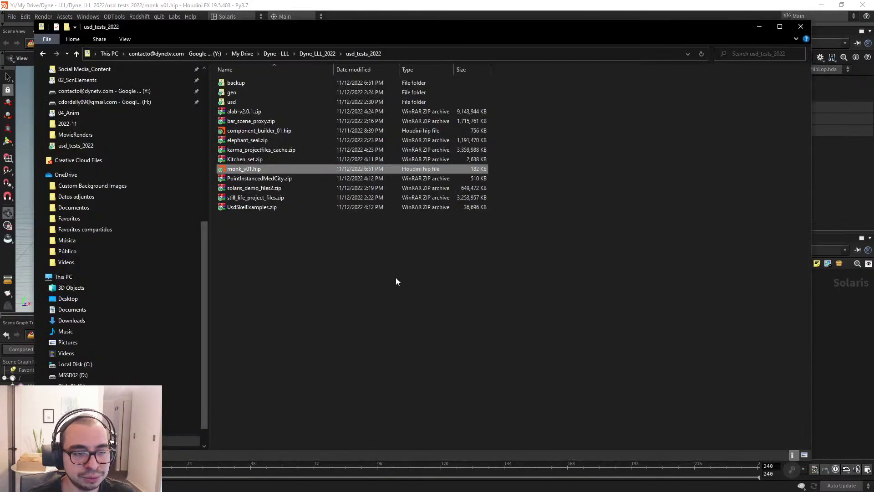
pyautogui.doubleClick(254, 93)
pyautogui.doubleClick(269, 84)
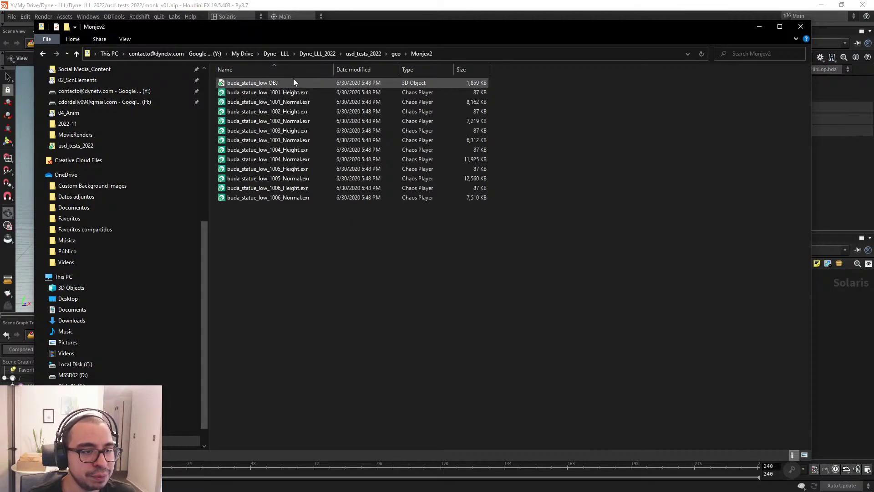
pyautogui.click(293, 81)
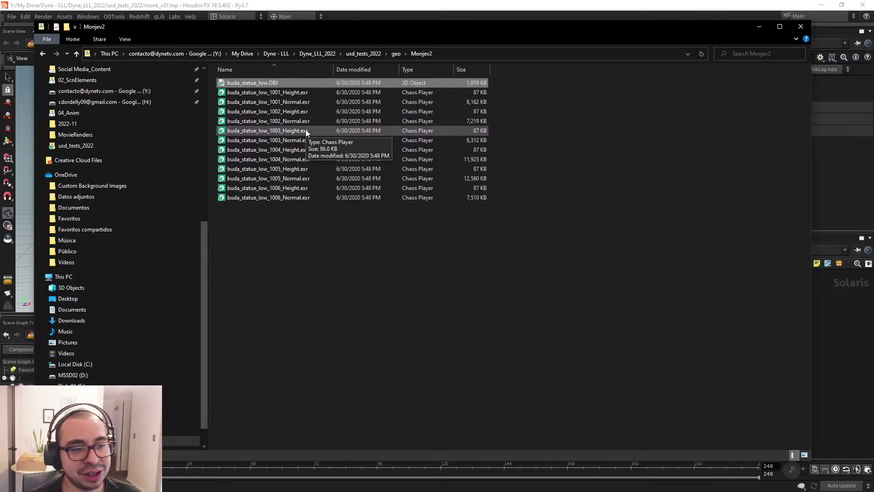
# Preview the buda_statue_low_1001_Height.exr and buda_statue_low_1001_Normal.exr maps in Chaos Player.
pyautogui.doubleClick(306, 94)
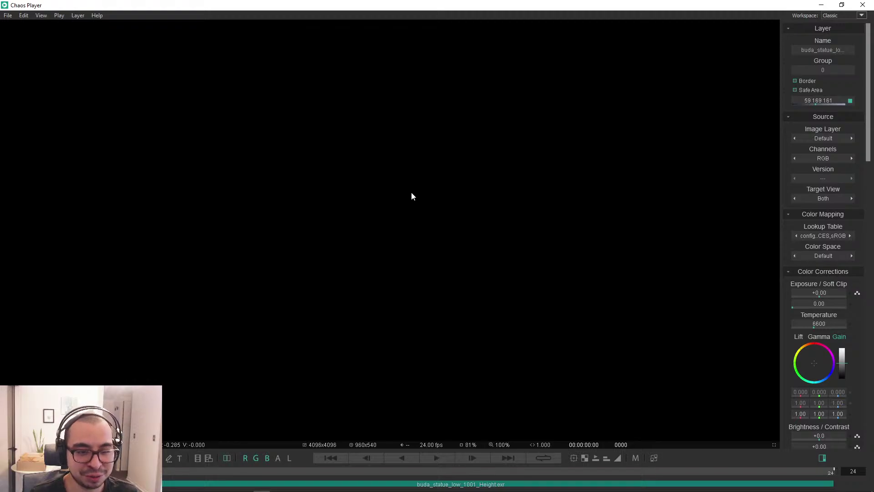
pyautogui.click(862, 4)
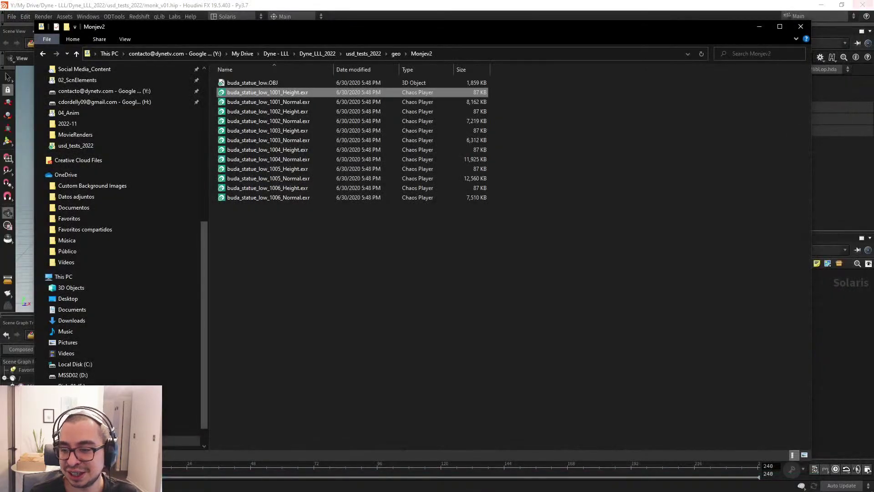
pyautogui.click(300, 103)
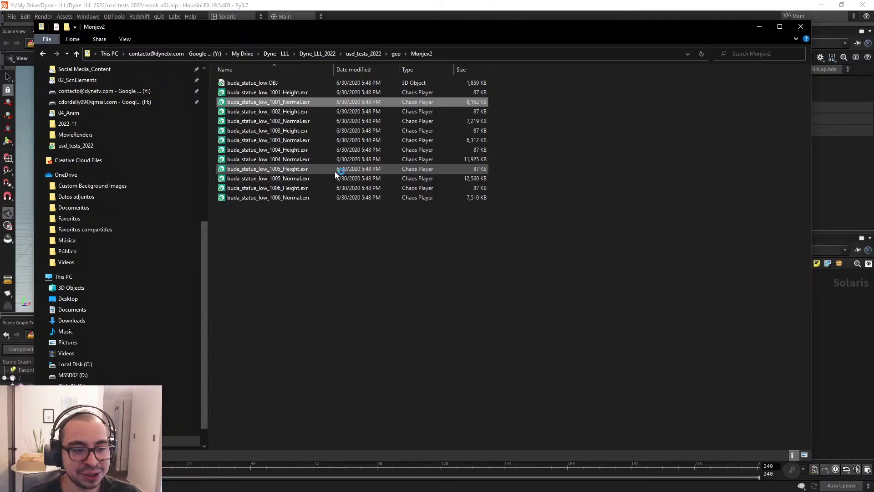
pyautogui.scroll(-5, 387, 190)
pyautogui.scroll(3, 393, 190)
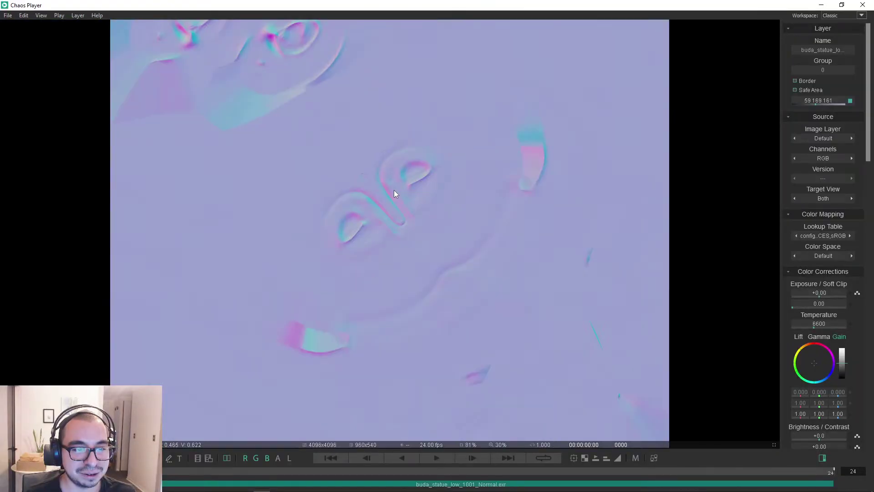
pyautogui.click(863, 5)
# Preview the buda_statue_low_1003_Normal.exr map in Chaos Player and return to Houdini.
pyautogui.doubleClick(302, 142)
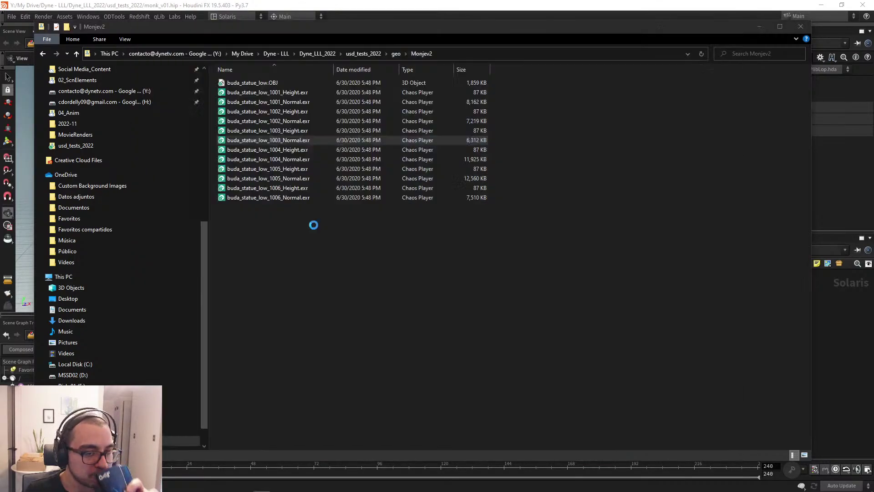
pyautogui.scroll(1, 376, 184)
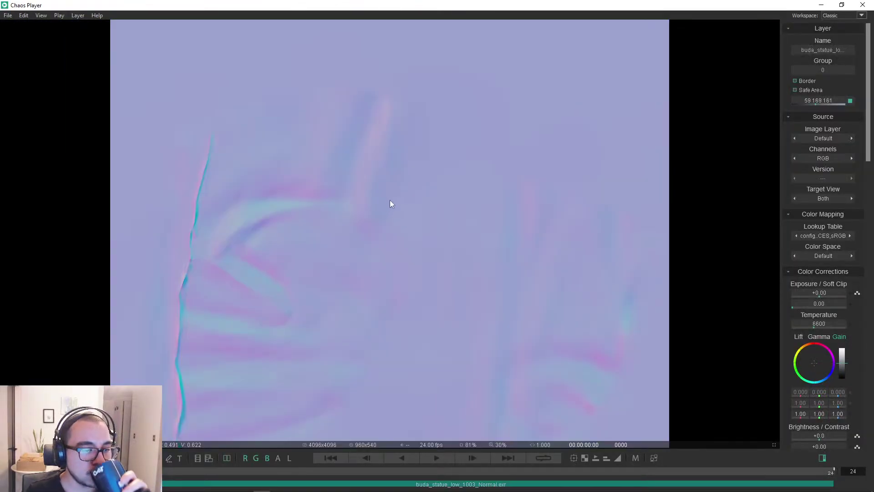
pyautogui.scroll(-1, 331, 231)
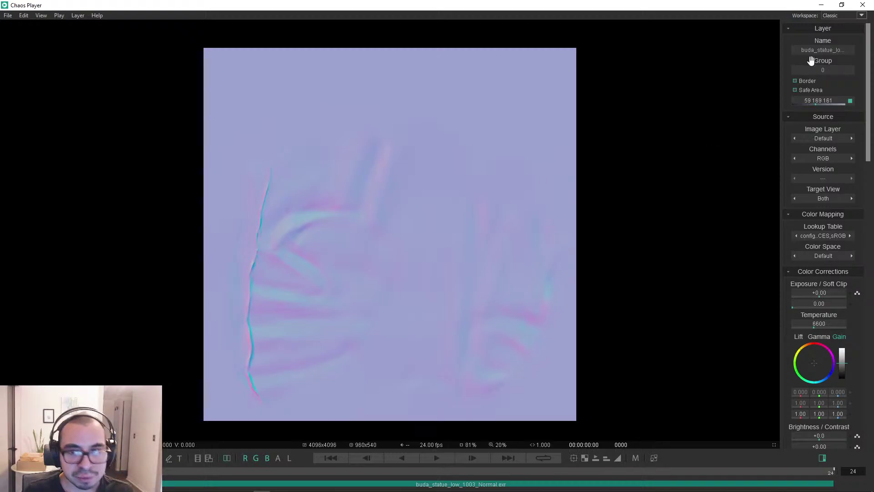
pyautogui.click(862, 5)
pyautogui.click(437, 4)
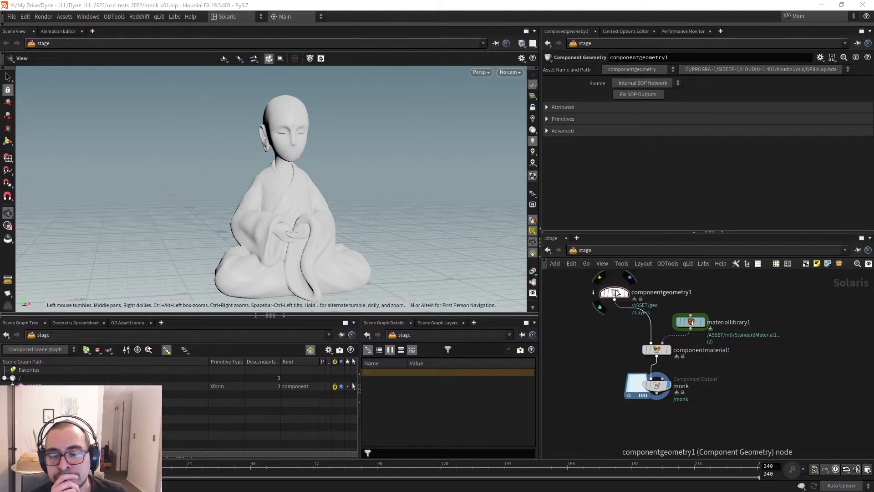
# Move the componentgeometry1 node slightly farther from the materiallibrary1 node.
pyautogui.moveTo(615, 292); pyautogui.dragTo(618, 294)
pyautogui.moveTo(597, 342); pyautogui.dragTo(631, 354, button='middle')
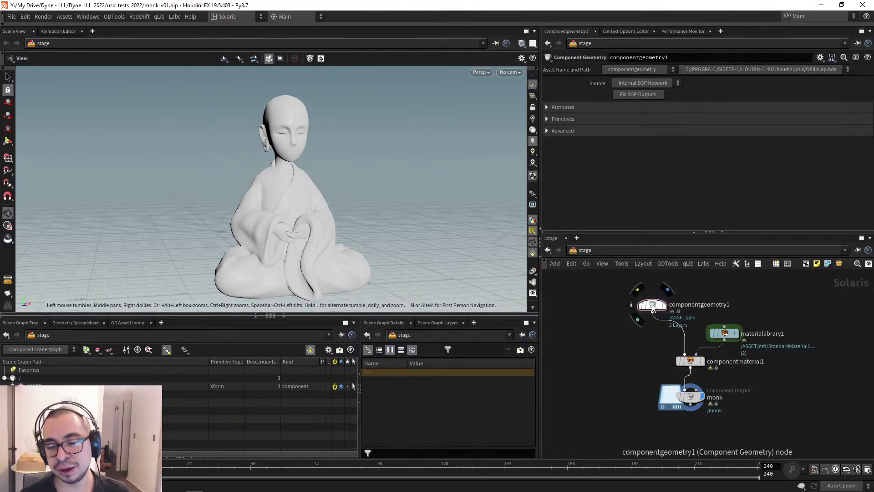
pyautogui.moveTo(653, 306)
pyautogui.mouseDown()
pyautogui.moveTo(631, 308)
pyautogui.moveTo(639, 304)
pyautogui.mouseUp()
# Add a Component Builder node setup to the empty area beside the monk network.
pyautogui.moveTo(610, 367); pyautogui.dragTo(667, 357, button='middle')
pyautogui.scroll(-1, 649, 358)
pyautogui.moveTo(611, 342); pyautogui.dragTo(614, 348, button='middle')
pyautogui.press('Tab')
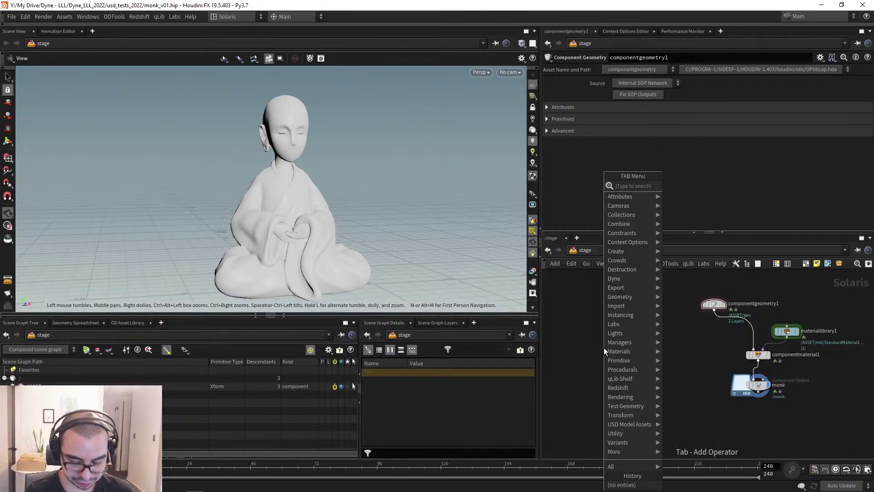
pyautogui.write('c')
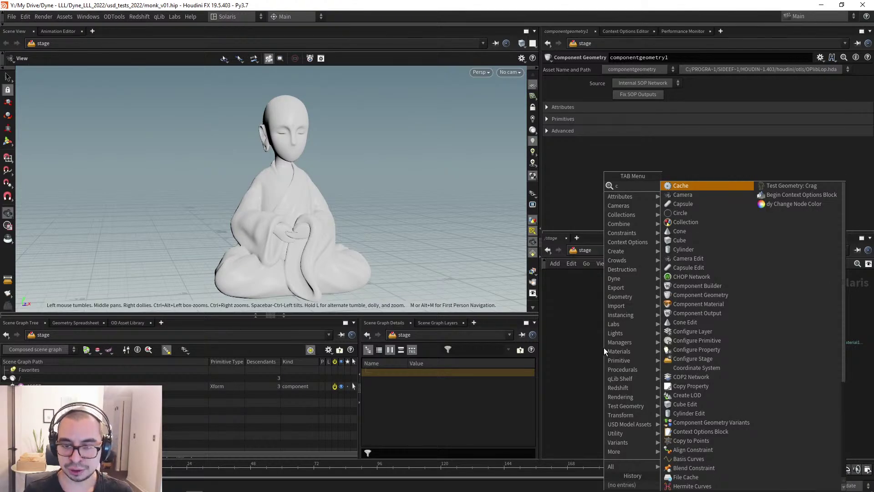
pyautogui.write('omp')
pyautogui.press('Return')
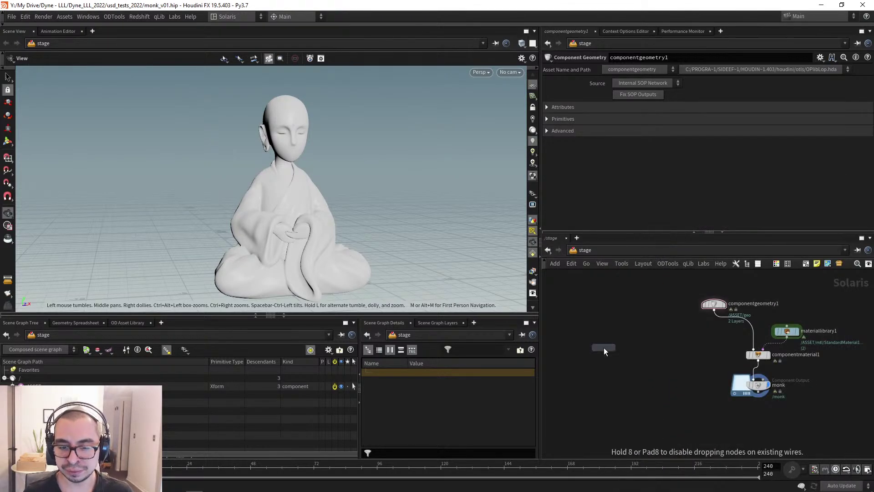
pyautogui.click(603, 347)
pyautogui.scroll(-3, 680, 357)
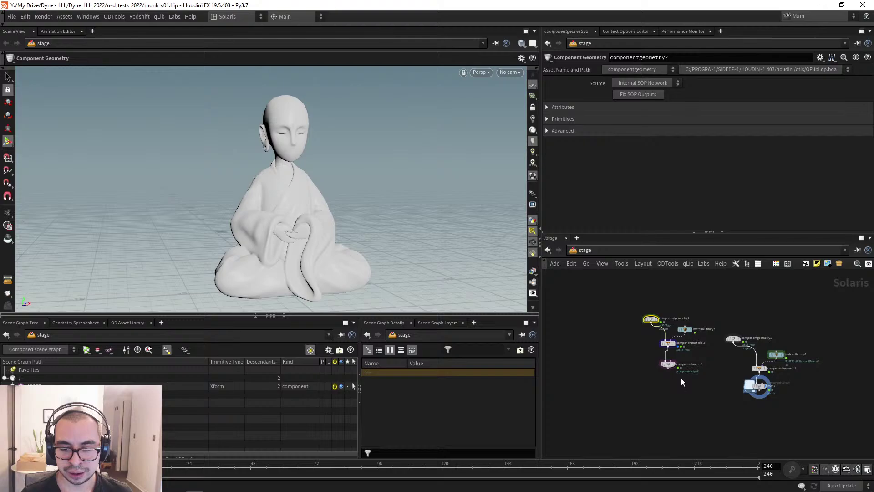
# Select the new component nodes and the monk nodes in turn to compare them, ending on componentgeometry2.
pyautogui.click(648, 310)
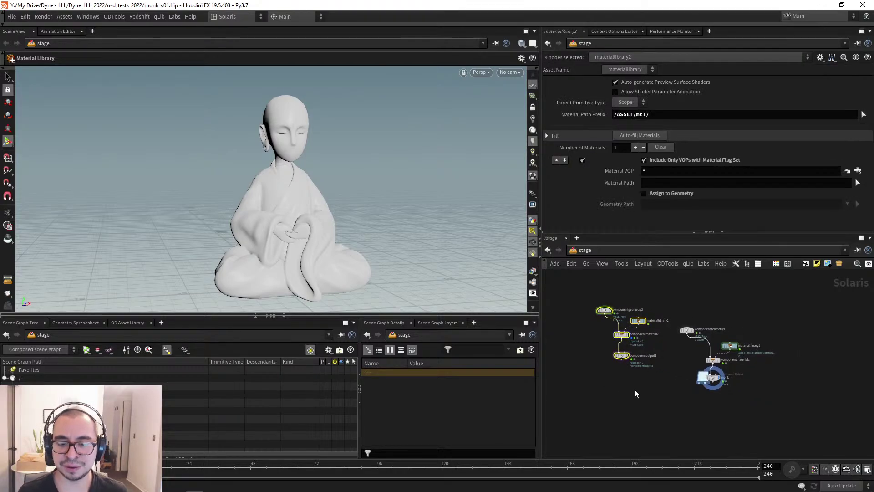
pyautogui.scroll(2, 617, 370)
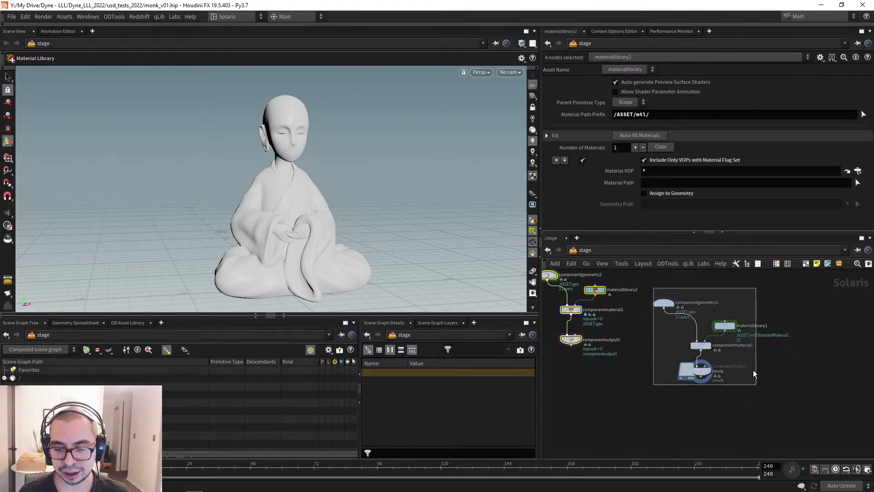
pyautogui.moveTo(753, 369); pyautogui.dragTo(754, 407)
pyautogui.moveTo(548, 258); pyautogui.dragTo(614, 290, button='middle')
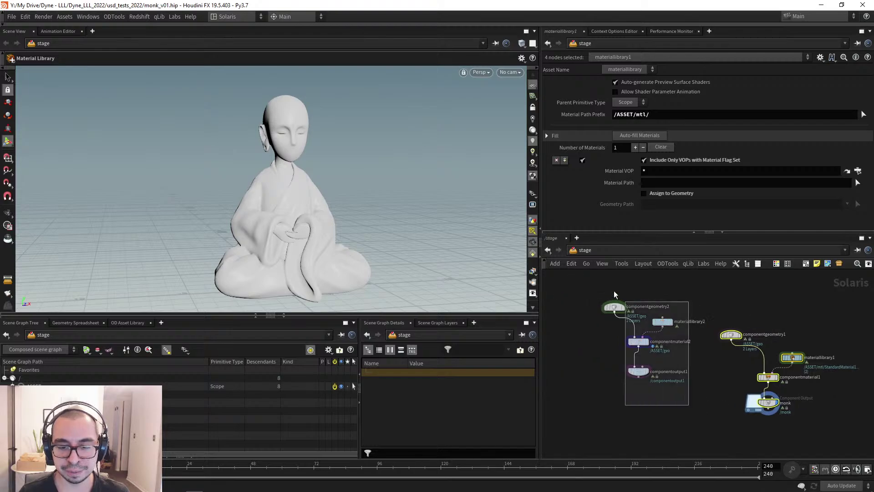
pyautogui.moveTo(614, 290); pyautogui.dragTo(576, 290)
pyautogui.moveTo(616, 363); pyautogui.dragTo(580, 367, button='middle')
pyautogui.click(588, 331)
pyautogui.click(603, 298)
pyautogui.scroll(2, 606, 328)
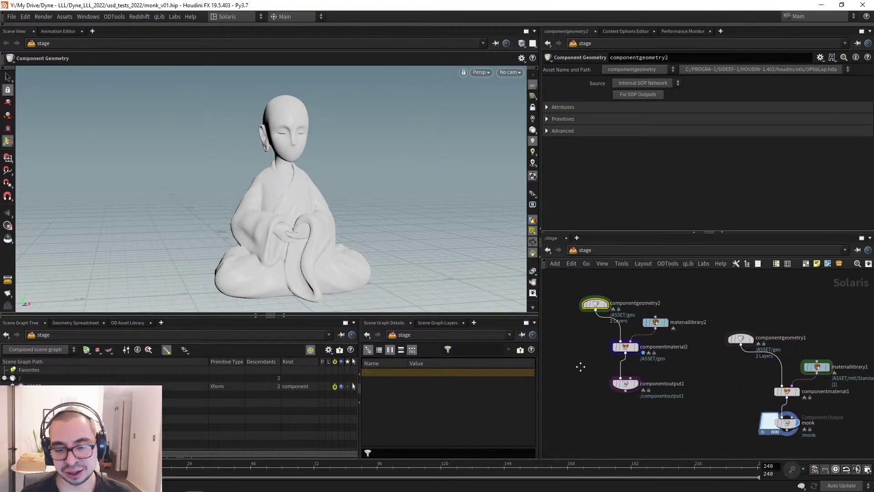
# Delete the four newly added component setup nodes beside the monk network and frame the remaining nodes.
pyautogui.scroll(-2, 592, 367)
pyautogui.moveTo(566, 287)
pyautogui.mouseDown()
pyautogui.moveTo(669, 354)
pyautogui.moveTo(683, 381)
pyautogui.moveTo(704, 390)
pyautogui.moveTo(690, 386)
pyautogui.moveTo(611, 291)
pyautogui.moveTo(574, 283)
pyautogui.mouseUp()
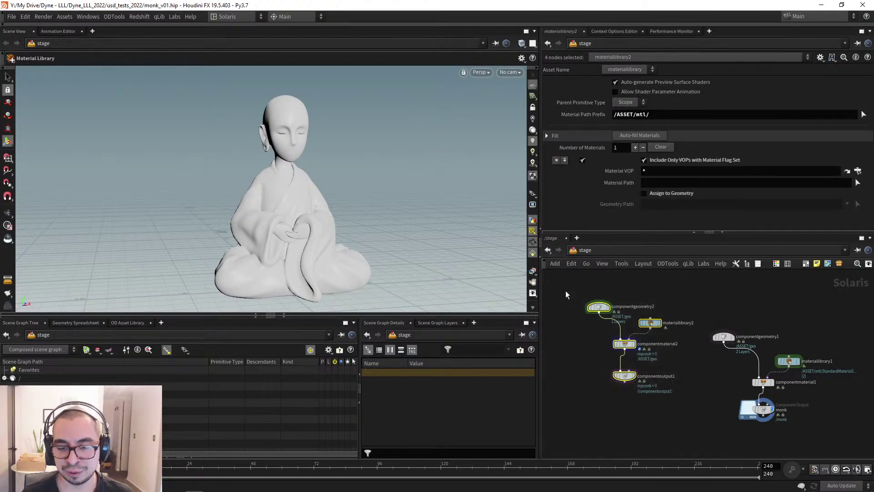
pyautogui.press('Delete')
pyautogui.press('h')
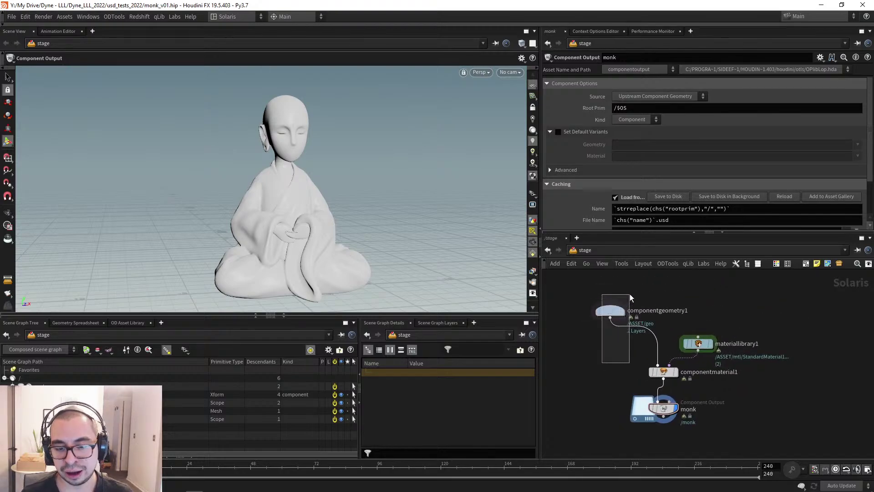
# Select the componentgeometry1 node at the start of the monk network.
pyautogui.click(611, 310)
pyautogui.moveTo(567, 292); pyautogui.dragTo(639, 332)
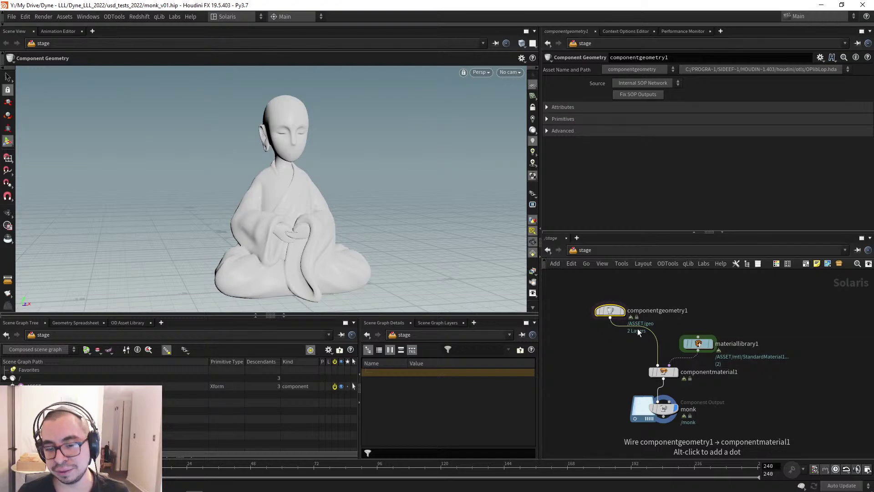
pyautogui.moveTo(579, 292); pyautogui.dragTo(601, 338)
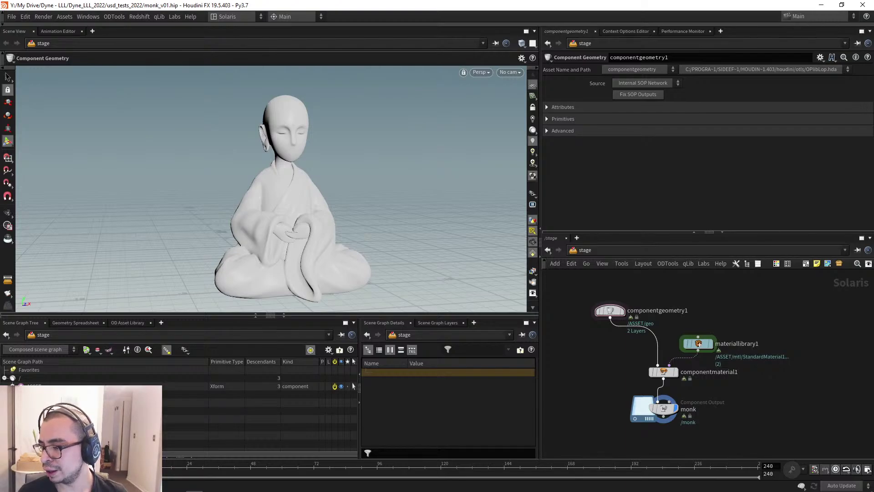
pyautogui.hotkey('alt', 'Tab')
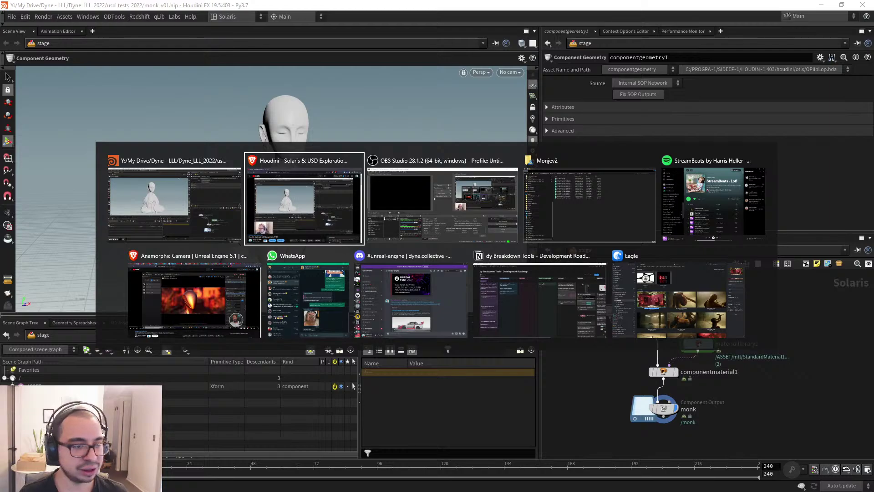
pyautogui.hotkey('alt', 'shift', 'Tab')
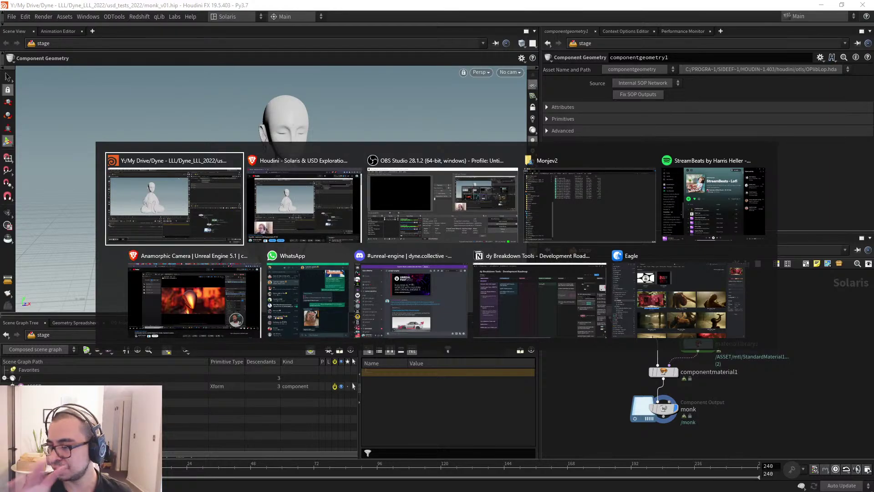
pyautogui.hotkey('alt', 'Tab')
pyautogui.hotkey('alt', 'Tab')
pyautogui.hotkey('alt', 'Tab')
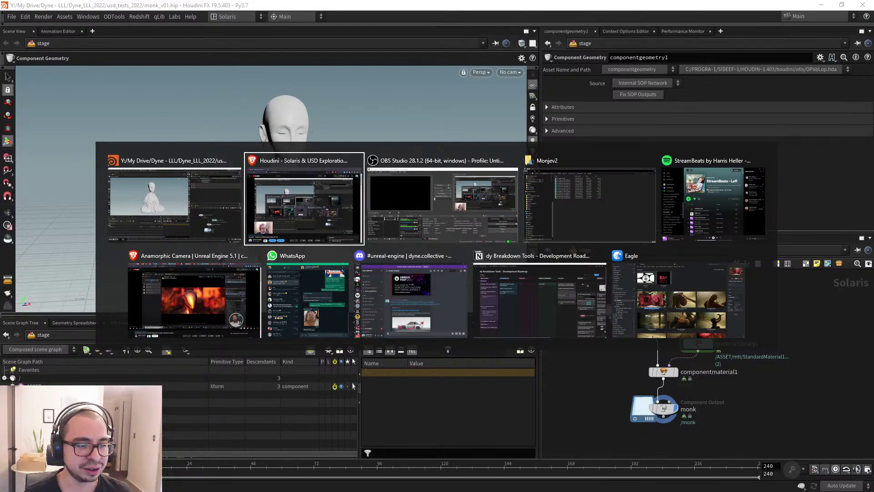
pyautogui.press('Escape')
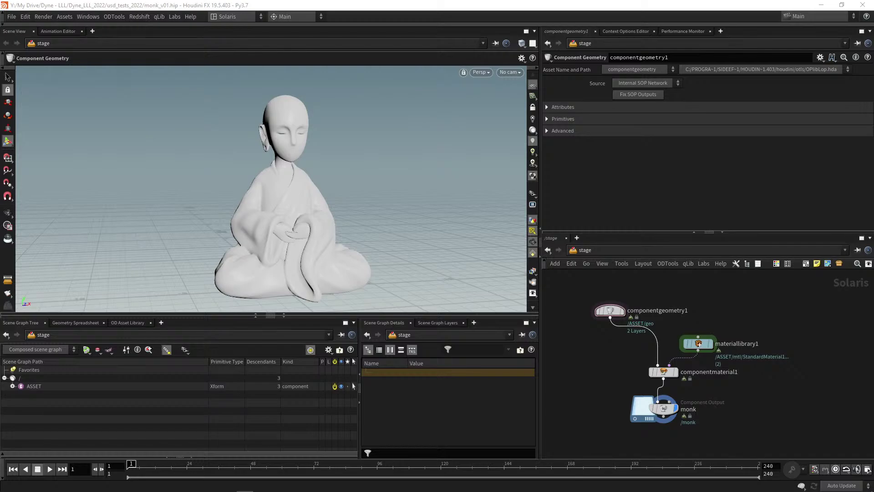
# Select componentgeometry1, materiallibrary1, componentmaterial1 and the monk output in turn to review each part of the component network.
pyautogui.moveTo(705, 309); pyautogui.dragTo(741, 309, button='middle')
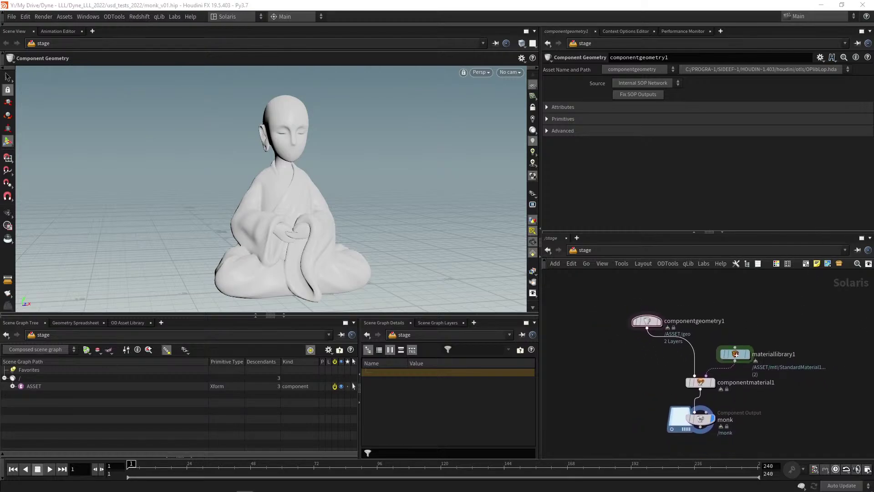
pyautogui.moveTo(632, 326); pyautogui.dragTo(599, 353, button='middle')
pyautogui.scroll(2, 586, 368)
pyautogui.scroll(-1, 610, 367)
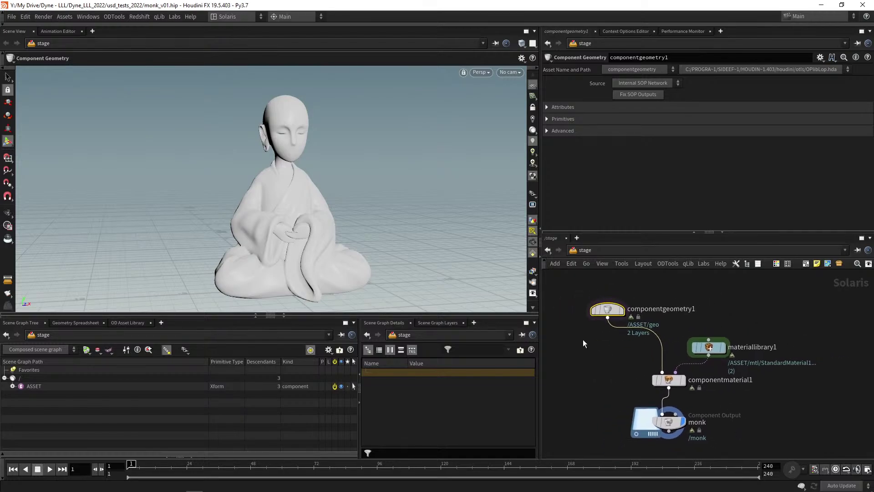
pyautogui.moveTo(582, 351); pyautogui.dragTo(632, 313)
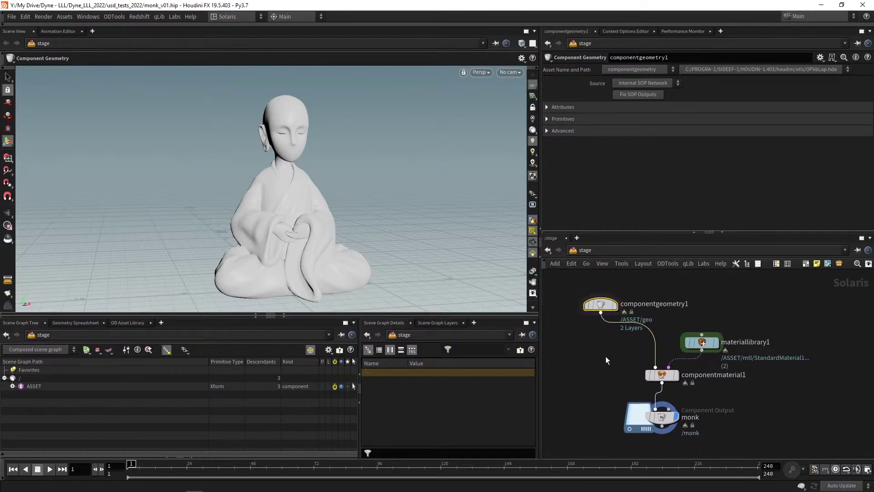
pyautogui.moveTo(611, 350); pyautogui.dragTo(573, 291)
pyautogui.moveTo(736, 312); pyautogui.dragTo(685, 359)
pyautogui.moveTo(606, 363); pyautogui.dragTo(669, 391)
pyautogui.moveTo(754, 310); pyautogui.dragTo(683, 357)
pyautogui.moveTo(629, 371); pyautogui.dragTo(707, 398)
pyautogui.moveTo(625, 369); pyautogui.dragTo(616, 354, button='middle')
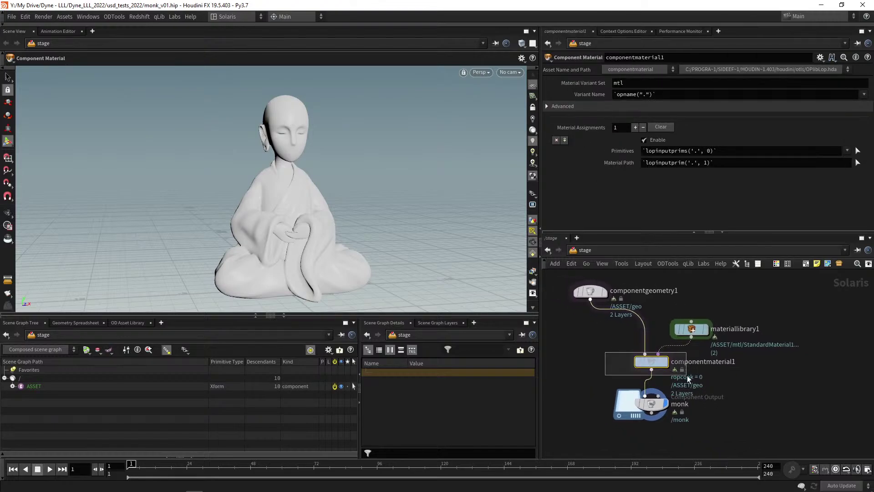
pyautogui.moveTo(687, 375); pyautogui.dragTo(690, 377)
pyautogui.moveTo(583, 389); pyautogui.dragTo(693, 419)
pyautogui.moveTo(686, 429)
pyautogui.mouseDown(button='middle')
pyautogui.moveTo(659, 428)
pyautogui.moveTo(678, 431)
pyautogui.mouseUp(button='middle')
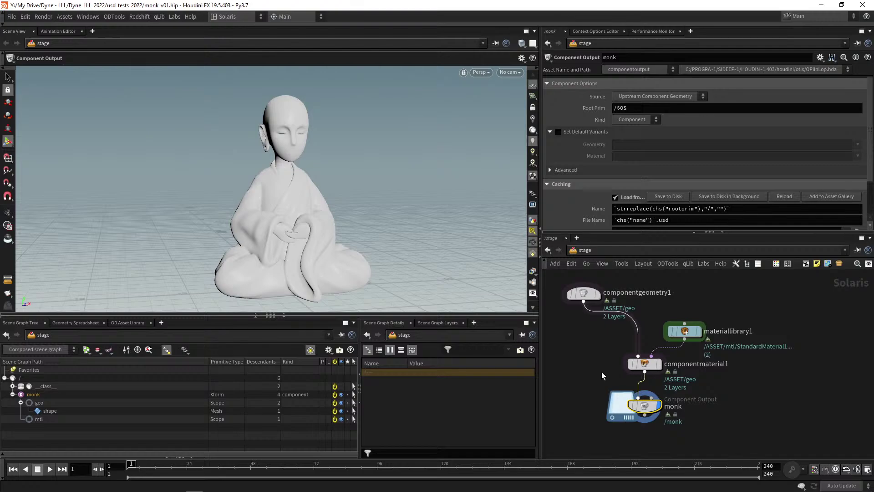
pyautogui.moveTo(592, 387); pyautogui.dragTo(701, 439)
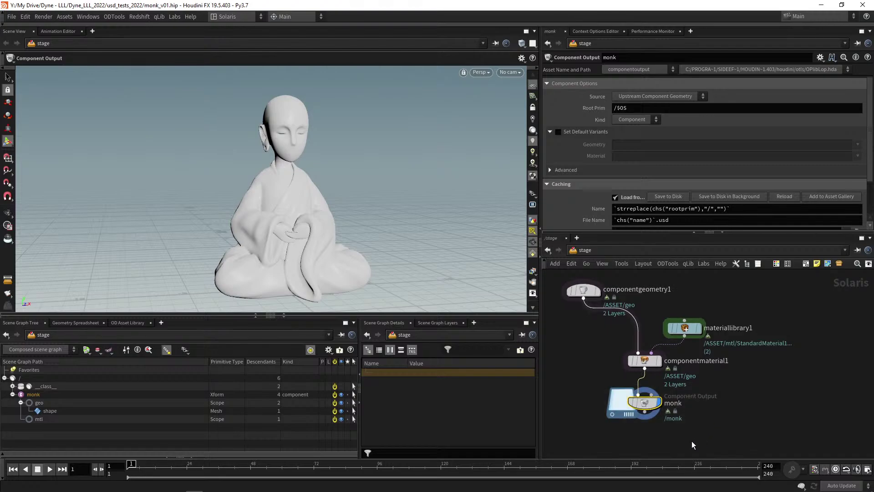
# Enter componentgeometry1's internal geometry network and select the attribdelete1 node to inspect its settings.
pyautogui.moveTo(592, 294); pyautogui.dragTo(622, 302, button='middle')
pyautogui.click(624, 298)
pyautogui.press('Return')
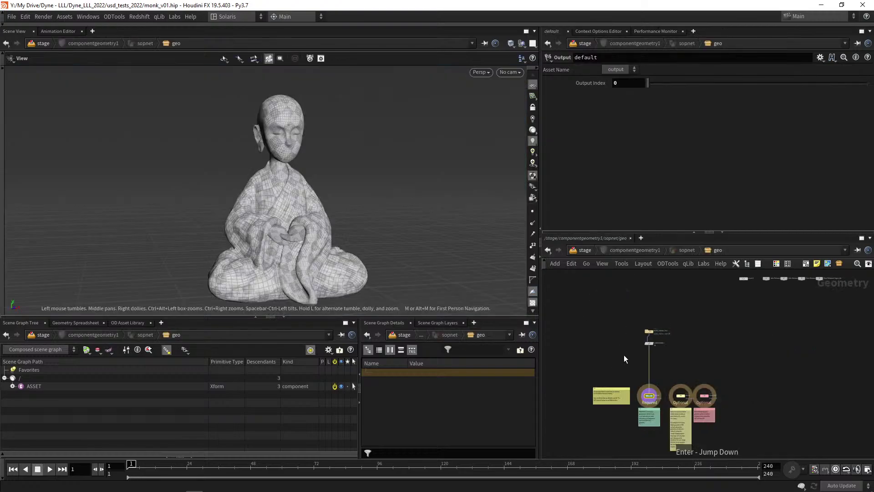
pyautogui.moveTo(580, 330); pyautogui.dragTo(613, 297, button='middle')
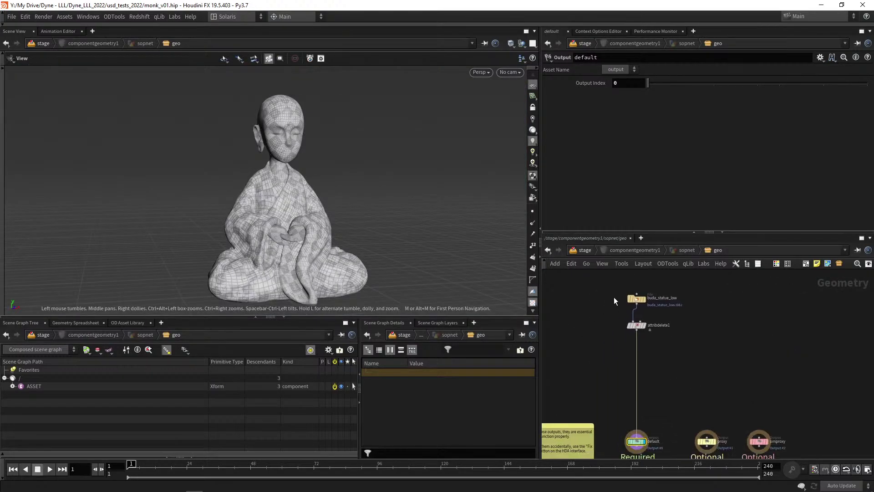
pyautogui.click(620, 332)
pyautogui.moveTo(589, 332)
pyautogui.mouseDown(button='middle')
pyautogui.moveTo(609, 310)
pyautogui.moveTo(584, 336)
pyautogui.mouseUp(button='middle')
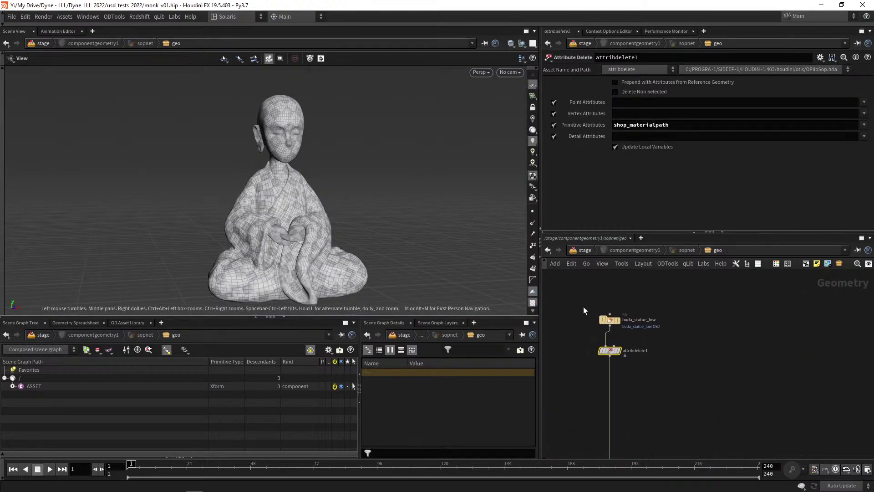
# Delete the buda_statue_low file node and the attribdelete1 node from the geometry network.
pyautogui.click(610, 320)
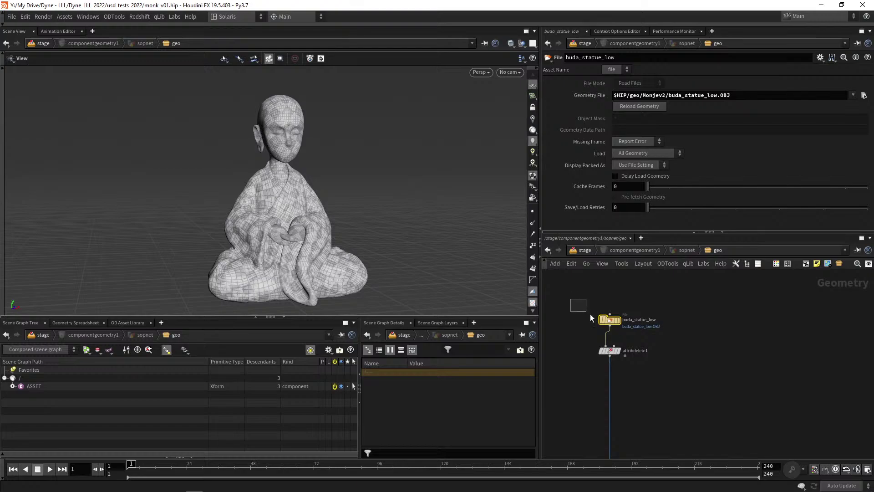
pyautogui.press('Delete')
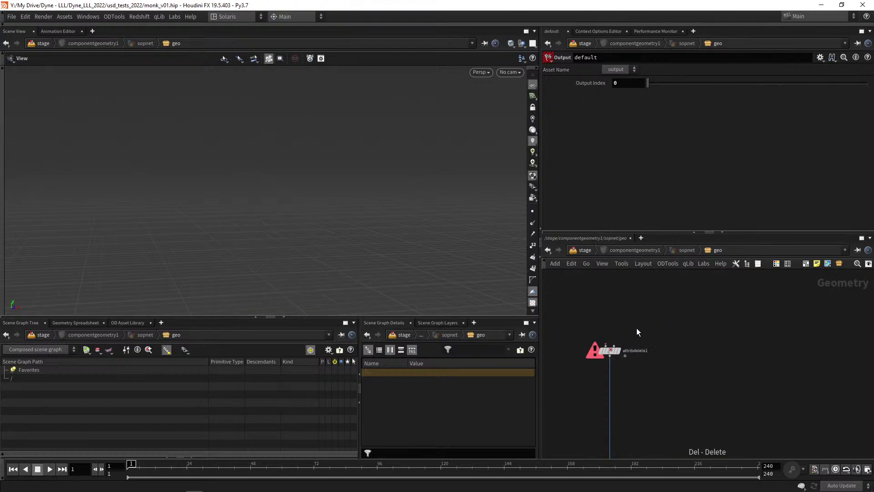
pyautogui.click(613, 349)
pyautogui.press('Delete')
# Examine the default, proxy and simproxy outputs together with their sticky notes, selecting each group in turn.
pyautogui.scroll(-3, 635, 377)
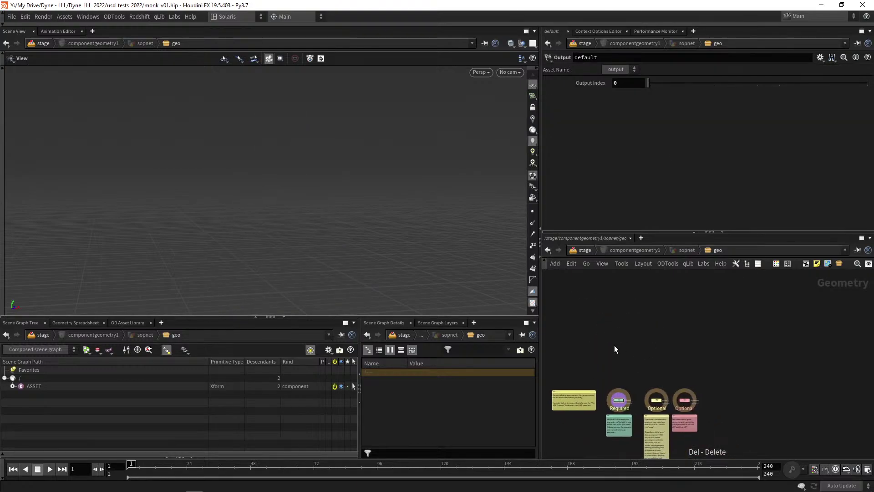
pyautogui.moveTo(621, 348); pyautogui.dragTo(644, 354, button='middle')
pyautogui.scroll(2, 613, 339)
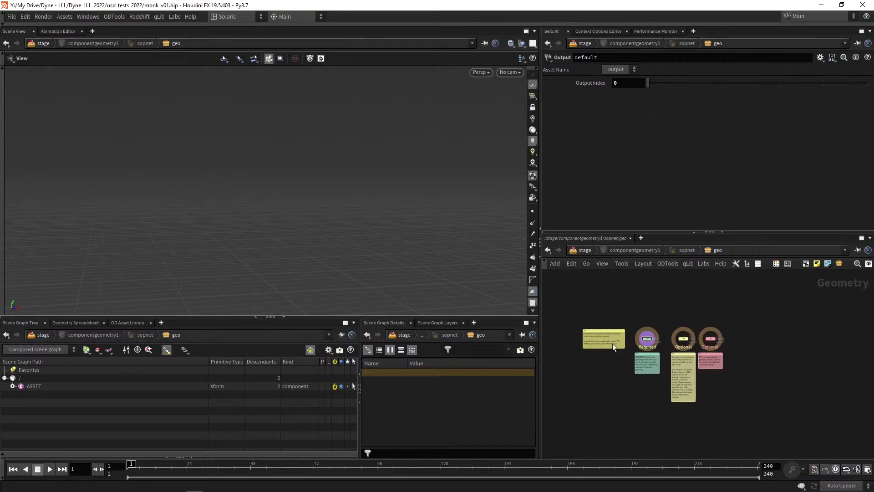
pyautogui.moveTo(610, 371); pyautogui.dragTo(633, 342, button='right')
pyautogui.moveTo(644, 353); pyautogui.dragTo(656, 399, button='middle')
pyautogui.moveTo(655, 399); pyautogui.dragTo(618, 343, button='right')
pyautogui.moveTo(662, 297); pyautogui.dragTo(640, 344)
pyautogui.moveTo(720, 299); pyautogui.dragTo(701, 388)
pyautogui.moveTo(771, 290); pyautogui.dragTo(746, 357)
pyautogui.moveTo(667, 310)
pyautogui.mouseDown(button='middle')
pyautogui.moveTo(683, 301)
pyautogui.moveTo(662, 299)
pyautogui.mouseUp(button='middle')
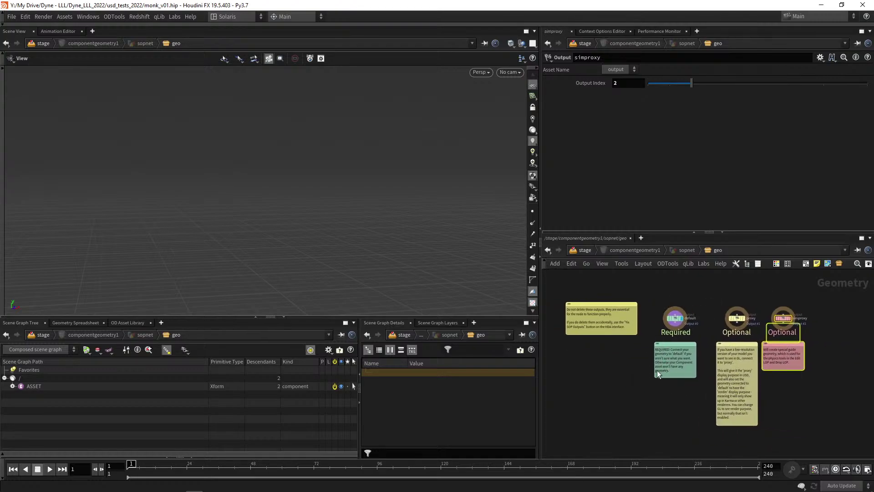
pyautogui.moveTo(627, 363); pyautogui.dragTo(644, 350, button='right')
pyautogui.moveTo(644, 351); pyautogui.dragTo(584, 373, button='middle')
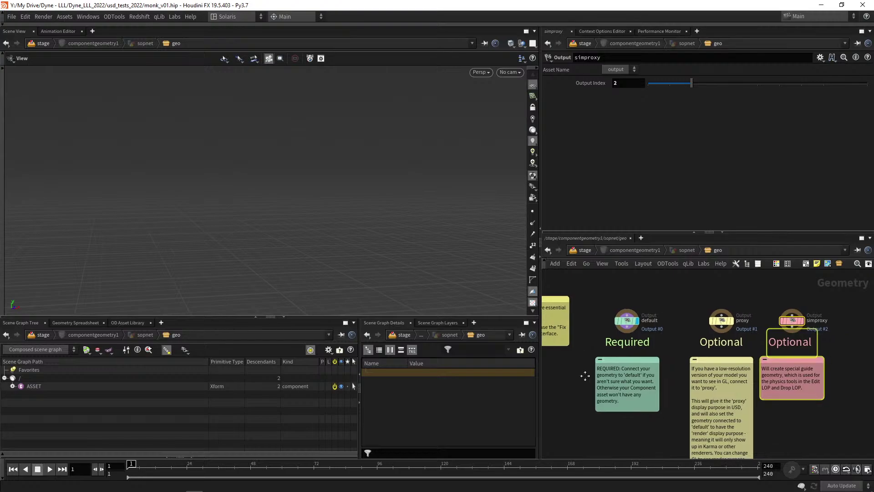
# Select the required default output with its label and note, and read the note's instructions.
pyautogui.moveTo(690, 301); pyautogui.dragTo(681, 348, button='middle')
pyautogui.moveTo(681, 348); pyautogui.dragTo(671, 334, button='right')
pyautogui.moveTo(671, 335); pyautogui.dragTo(613, 302, button='middle')
pyautogui.moveTo(613, 302); pyautogui.dragTo(672, 312, button='right')
pyautogui.moveTo(672, 312); pyautogui.dragTo(682, 311, button='middle')
pyautogui.moveTo(694, 306); pyautogui.dragTo(601, 417)
pyautogui.moveTo(586, 412); pyautogui.dragTo(641, 369, button='middle')
pyautogui.moveTo(639, 367); pyautogui.dragTo(621, 369, button='right')
pyautogui.moveTo(620, 368); pyautogui.dragTo(578, 376, button='middle')
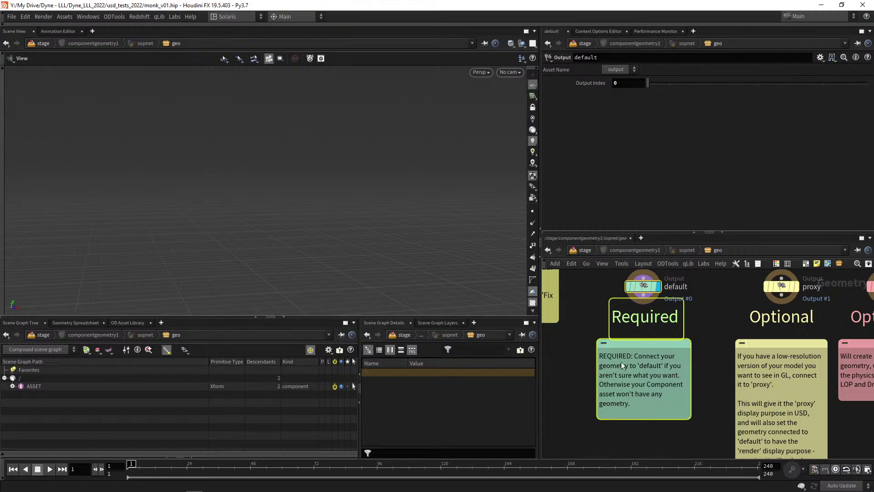
pyautogui.click(712, 377)
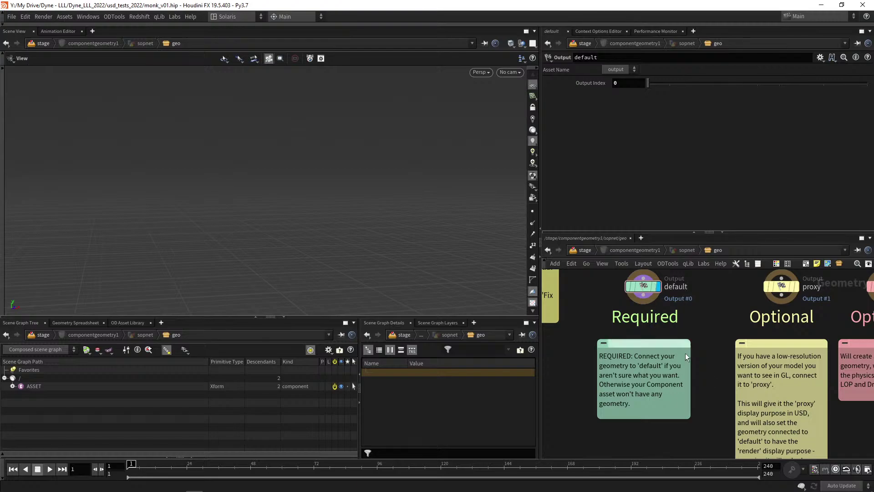
# Select the optional proxy output and read its note about low-resolution geometry.
pyautogui.moveTo(717, 364); pyautogui.dragTo(646, 365, button='middle')
pyautogui.moveTo(677, 276); pyautogui.dragTo(658, 310, button='middle')
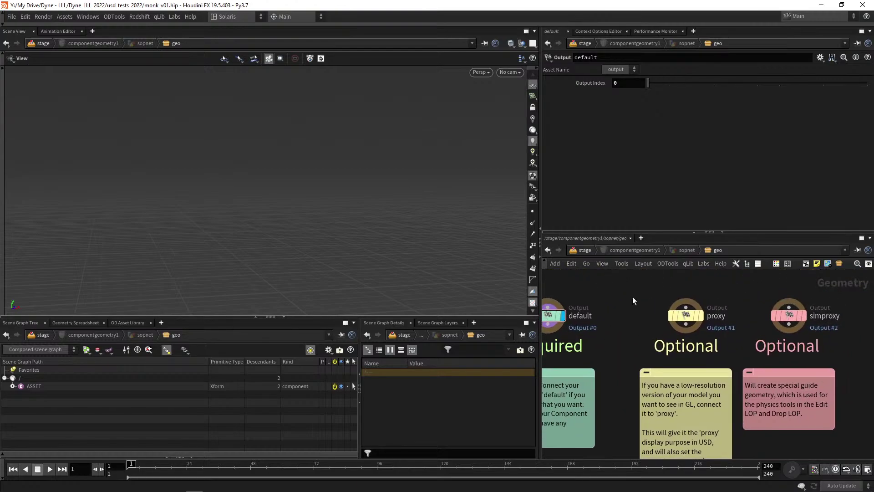
pyautogui.moveTo(623, 281); pyautogui.dragTo(710, 434)
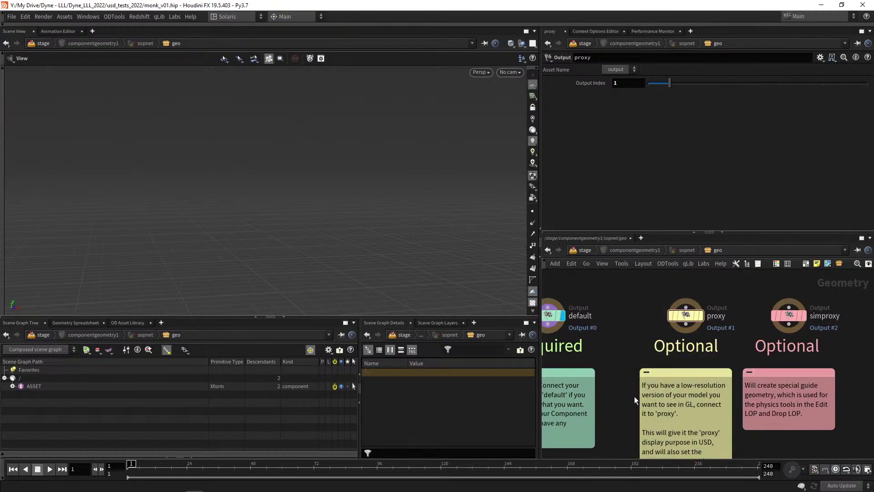
pyautogui.moveTo(634, 396)
pyautogui.mouseDown(button='middle')
pyautogui.moveTo(648, 371)
pyautogui.moveTo(639, 402)
pyautogui.mouseUp(button='middle')
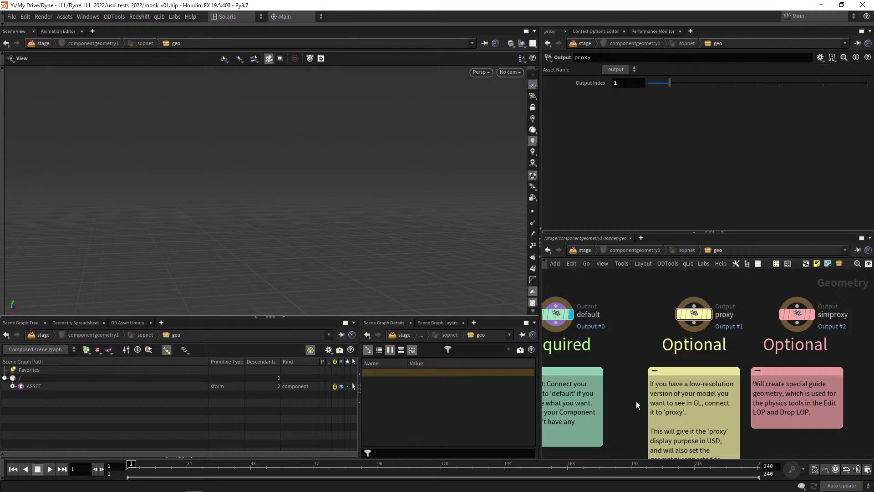
# Select the optional simproxy output and read its note about guide geometry for physics tools.
pyautogui.moveTo(823, 348); pyautogui.dragTo(698, 350, button='middle')
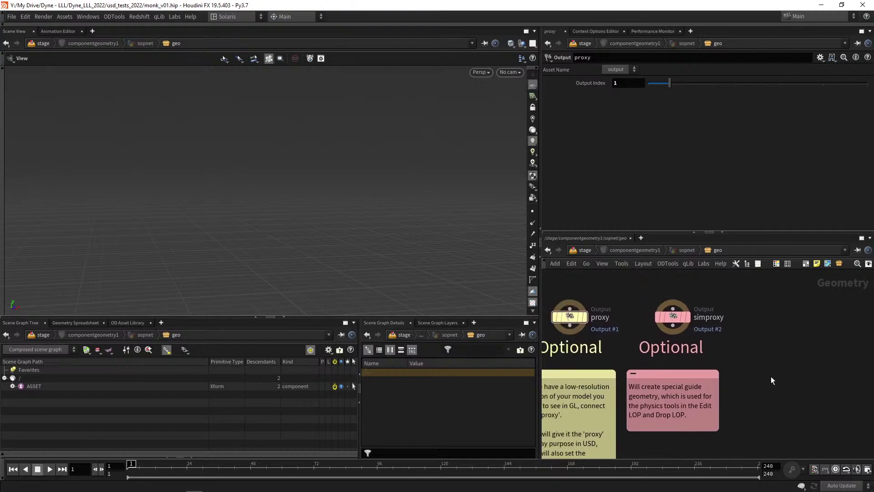
pyautogui.moveTo(756, 397); pyautogui.dragTo(630, 278)
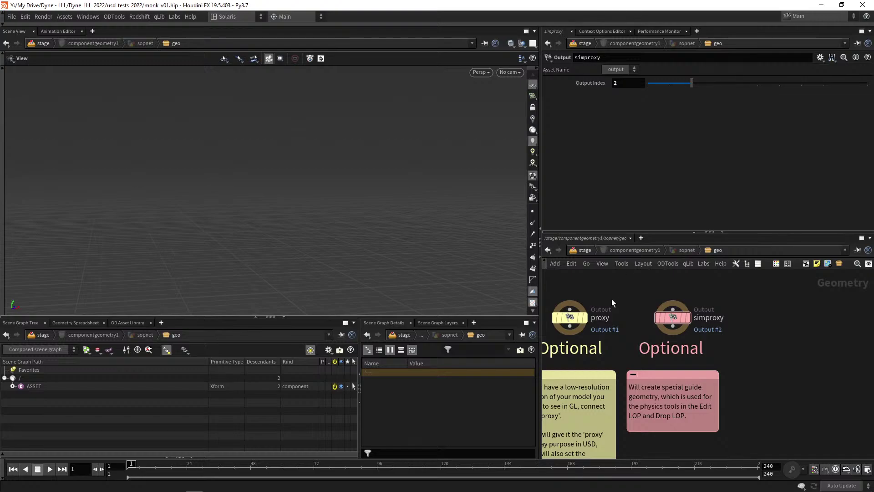
pyautogui.moveTo(611, 299); pyautogui.dragTo(642, 314, button='middle')
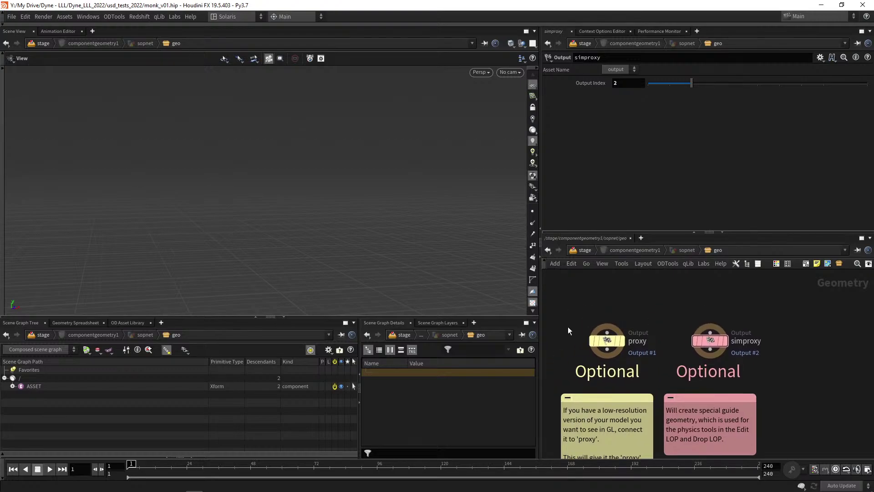
# Bring buda_statue_low.OBJ from the Monjev2 folder into the geometry network above the default output and display it.
pyautogui.moveTo(620, 305); pyautogui.dragTo(688, 334, button='middle')
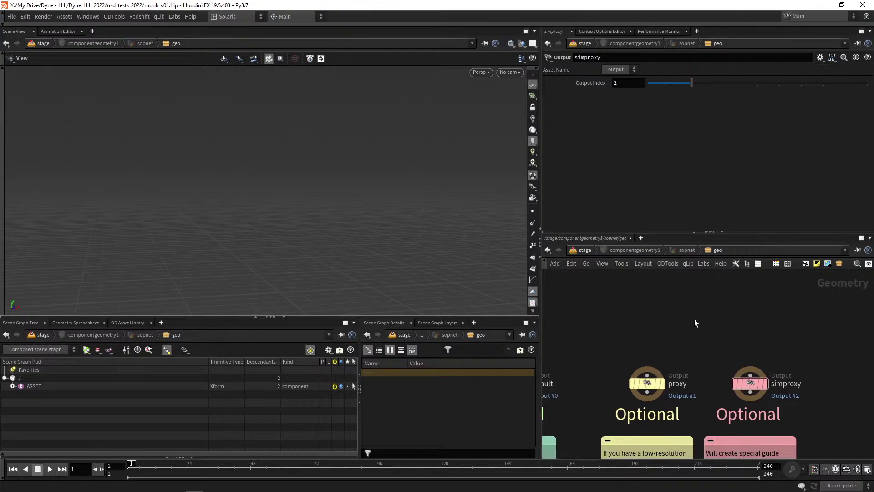
pyautogui.moveTo(635, 326); pyautogui.dragTo(672, 324, button='middle')
pyautogui.scroll(-2, 607, 346)
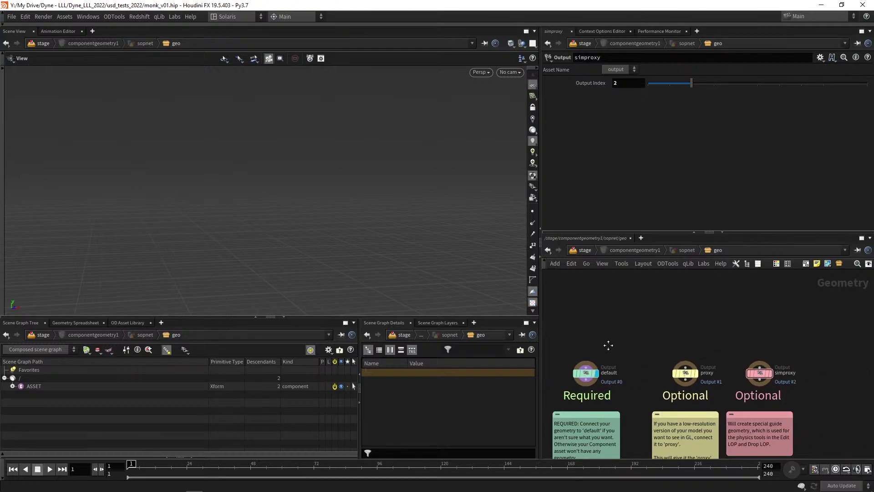
pyautogui.moveTo(607, 345); pyautogui.dragTo(615, 329, button='middle')
pyautogui.scroll(-2, 621, 341)
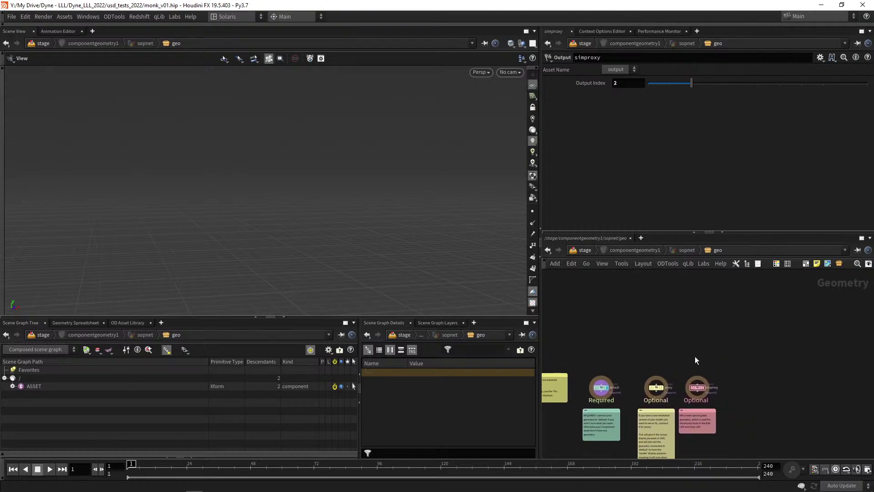
pyautogui.moveTo(695, 356); pyautogui.dragTo(698, 407)
pyautogui.hotkey('alt', 'Tab')
pyautogui.hotkey('alt', 'Tab')
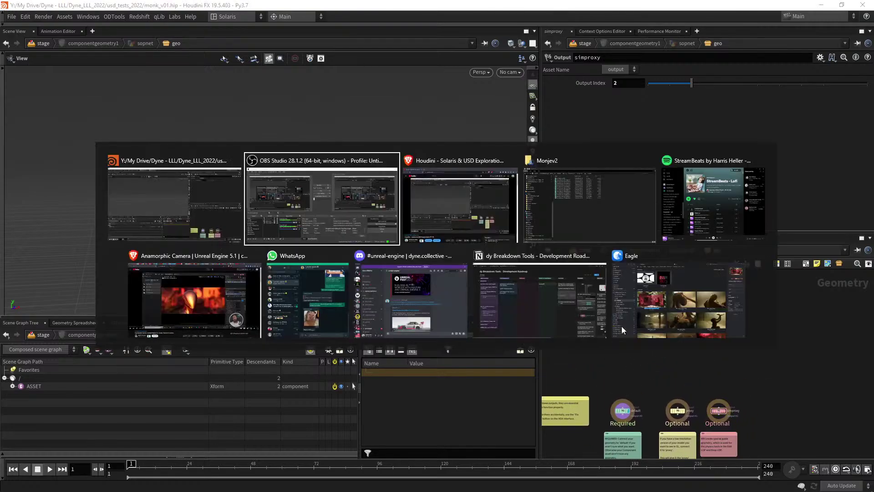
pyautogui.hotkey('alt', 'Tab')
pyautogui.moveTo(267, 84); pyautogui.dragTo(623, 313)
pyautogui.moveTo(622, 356); pyautogui.dragTo(609, 339, button='middle')
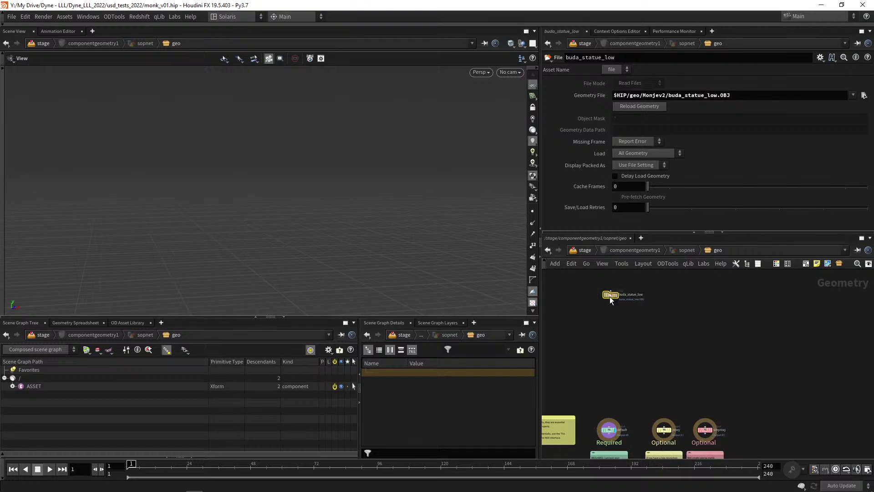
pyautogui.moveTo(610, 297); pyautogui.dragTo(610, 295)
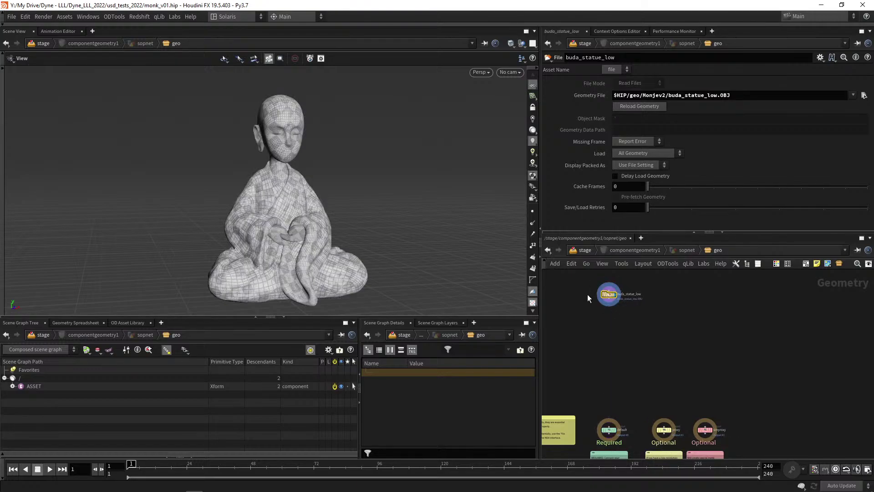
# Frame the monk statue and set the view tool to Keep Pivot on Tumble/Rotate.
pyautogui.scroll(3, 587, 294)
pyautogui.moveTo(473, 230); pyautogui.dragTo(175, 203)
pyautogui.press('f')
pyautogui.press('h')
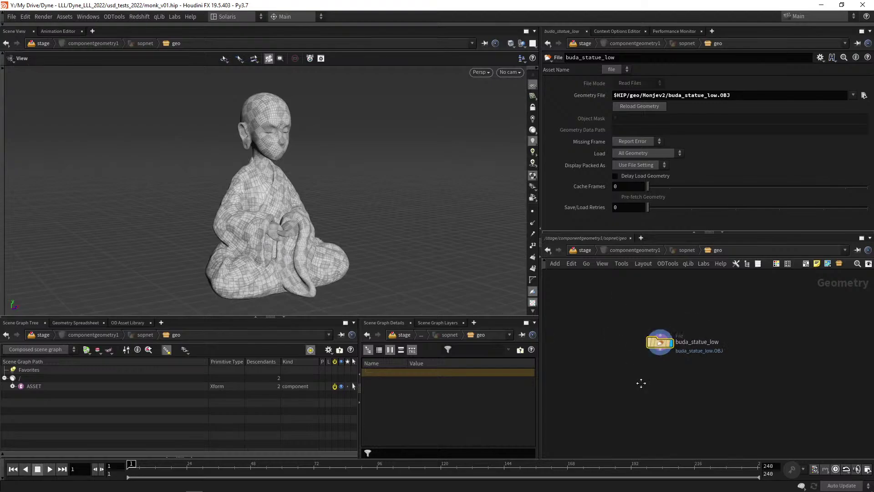
pyautogui.click(226, 62)
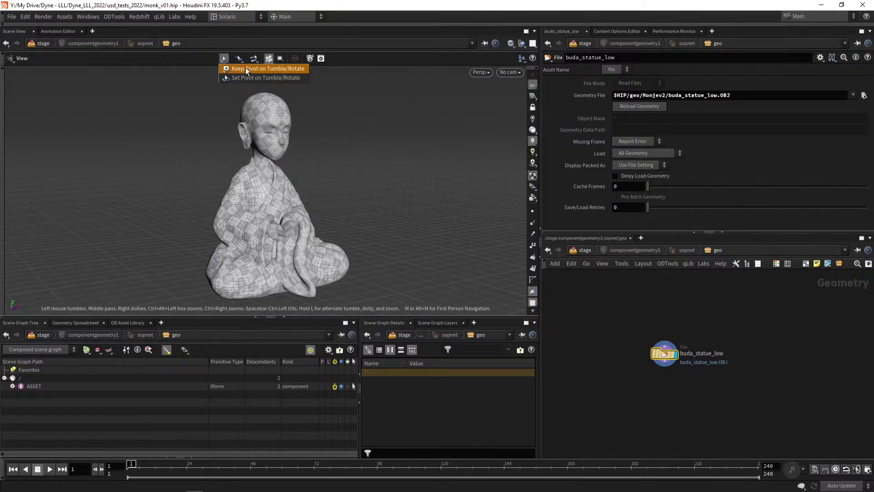
pyautogui.click(246, 68)
pyautogui.press('f')
pyautogui.moveTo(269, 226); pyautogui.dragTo(320, 251)
# Open the buda_statue_low node's info and read its point counts, attributes and primitive groups.
pyautogui.moveTo(673, 394); pyautogui.dragTo(636, 332, button='middle')
pyautogui.moveTo(638, 332); pyautogui.dragTo(642, 363, button='right')
pyautogui.moveTo(642, 363); pyautogui.dragTo(626, 373, button='middle')
pyautogui.moveTo(627, 374); pyautogui.dragTo(633, 353, button='right')
pyautogui.middleClick(610, 339)
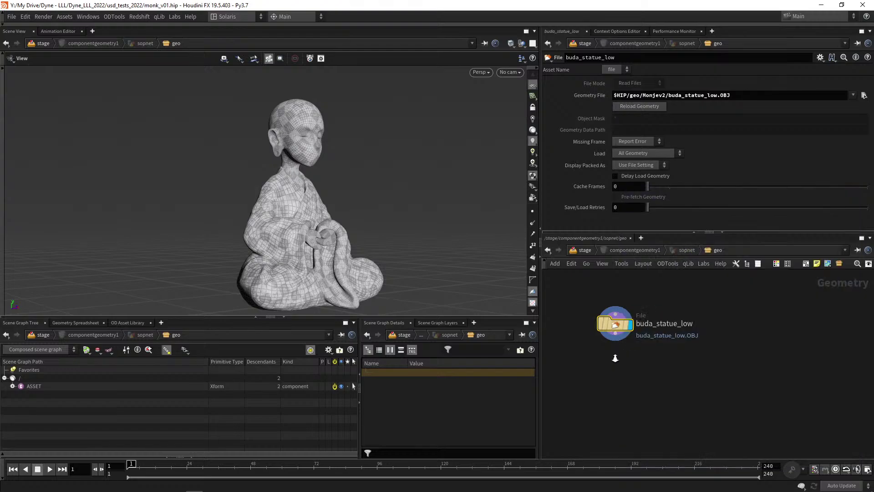
pyautogui.scroll(3, 623, 330)
pyautogui.middleClick(629, 329)
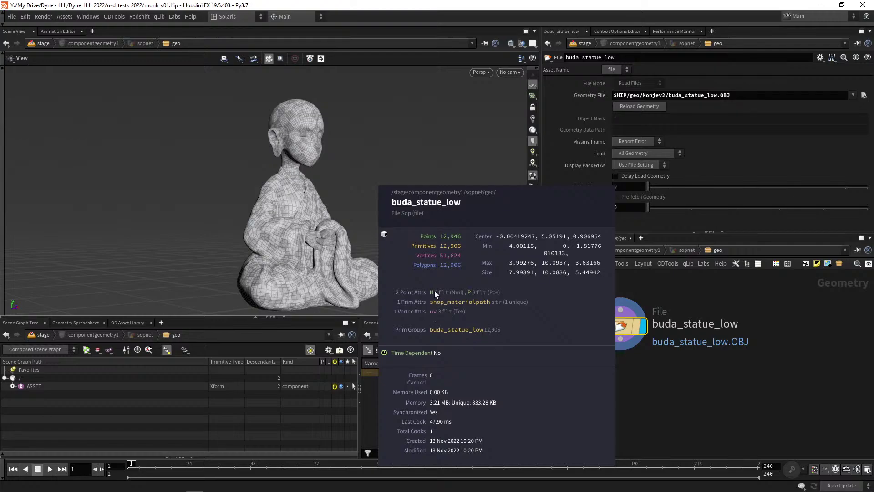
pyautogui.moveTo(621, 375); pyautogui.dragTo(649, 379, button='middle')
pyautogui.click(638, 388)
pyautogui.moveTo(663, 385); pyautogui.dragTo(586, 310)
pyautogui.moveTo(586, 310); pyautogui.dragTo(592, 354, button='middle')
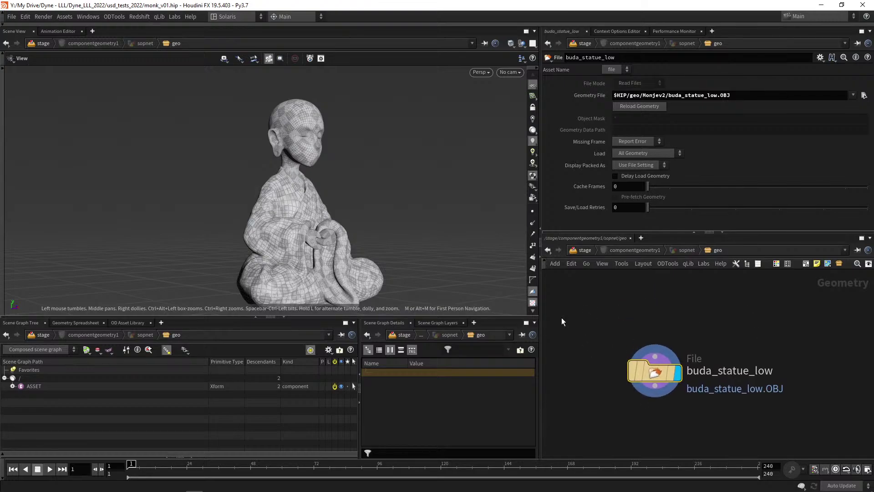
# Examine the statue's UV tiles in the UV view, then return to the perspective view.
pyautogui.hotkey('space', '5')
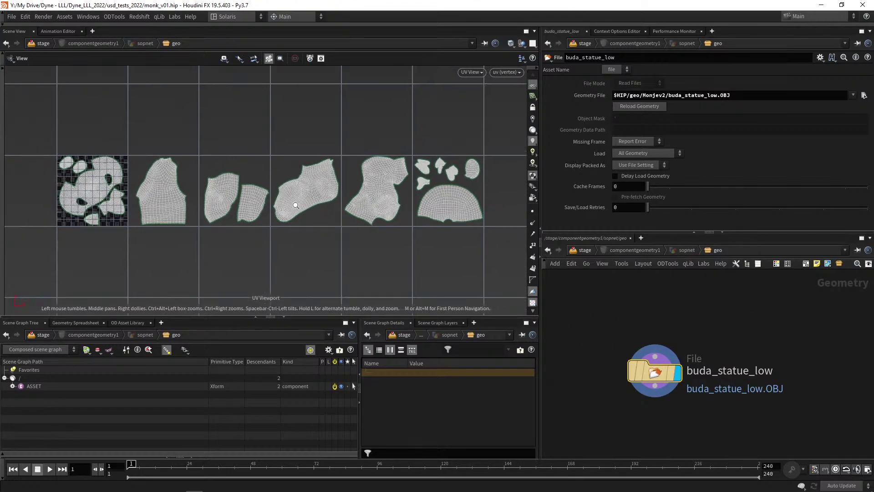
pyautogui.moveTo(253, 195); pyautogui.dragTo(366, 214, button='middle')
pyautogui.moveTo(179, 222); pyautogui.dragTo(387, 196, button='right')
pyautogui.moveTo(269, 200); pyautogui.dragTo(213, 207, button='middle')
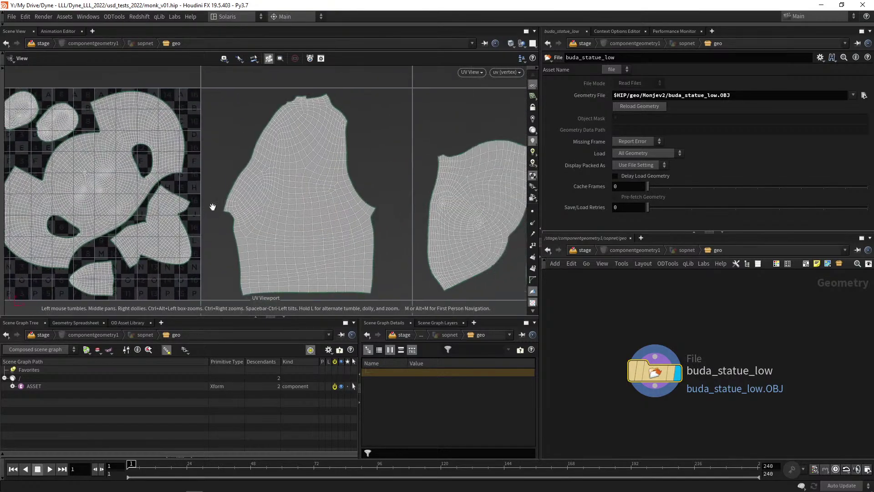
pyautogui.moveTo(400, 210); pyautogui.dragTo(334, 218, button='right')
pyautogui.moveTo(491, 210); pyautogui.dragTo(256, 201, button='middle')
pyautogui.moveTo(255, 201); pyautogui.dragTo(182, 209, button='right')
pyautogui.moveTo(73, 219); pyautogui.dragTo(242, 212, button='middle')
pyautogui.hotkey('space', '1')
pyautogui.moveTo(271, 211); pyautogui.dragTo(232, 236)
pyautogui.moveTo(237, 246); pyautogui.dragTo(228, 209, button='middle')
pyautogui.scroll(-3, 620, 407)
pyautogui.moveTo(657, 440); pyautogui.dragTo(640, 363, button='middle')
pyautogui.moveTo(610, 336); pyautogui.dragTo(643, 369, button='middle')
pyautogui.scroll(1, 644, 370)
pyautogui.hotkey('alt', 'Tab')
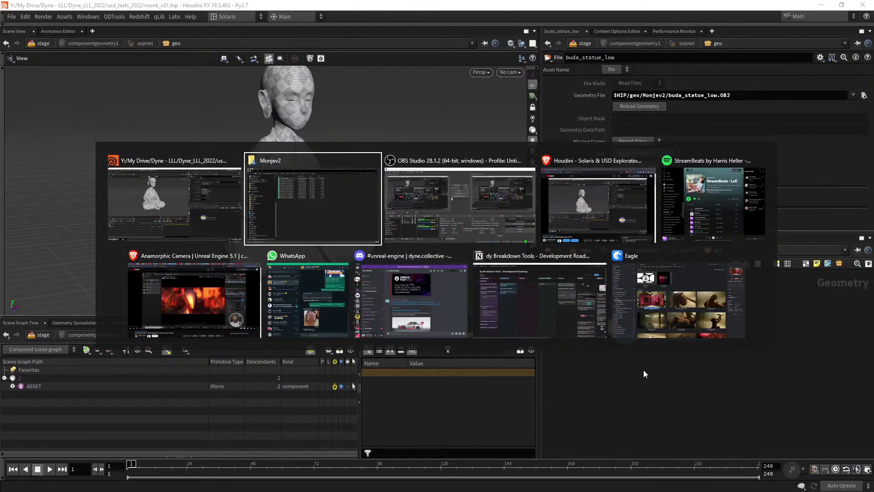
pyautogui.hotkey('alt', 'Tab')
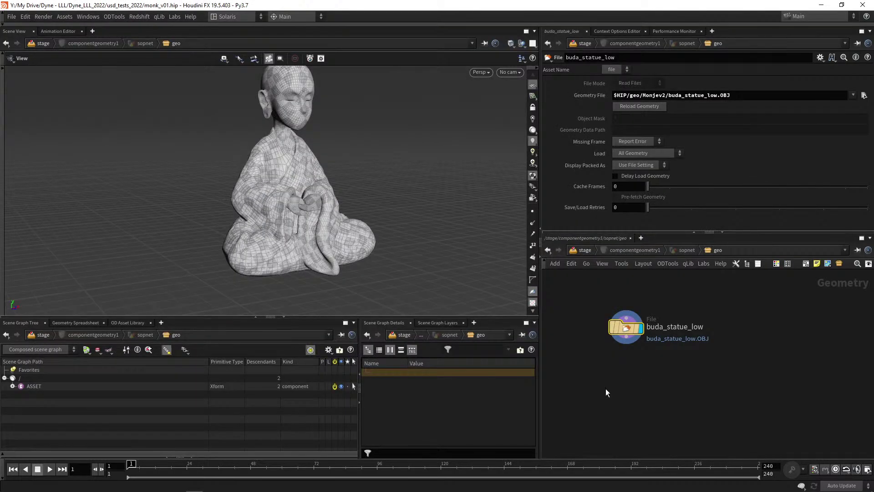
# Add an Attribute Delete node below buda_statue_low, wire the file node into it and display it.
pyautogui.press('Tab')
pyautogui.write('del')
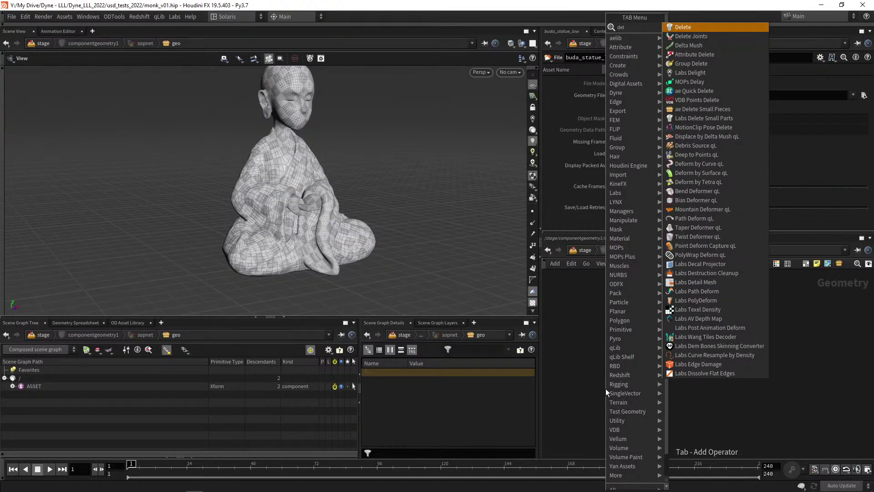
pyautogui.press('Down')
pyautogui.press('Down')
pyautogui.press('Down')
pyautogui.press('Return')
pyautogui.click(605, 389)
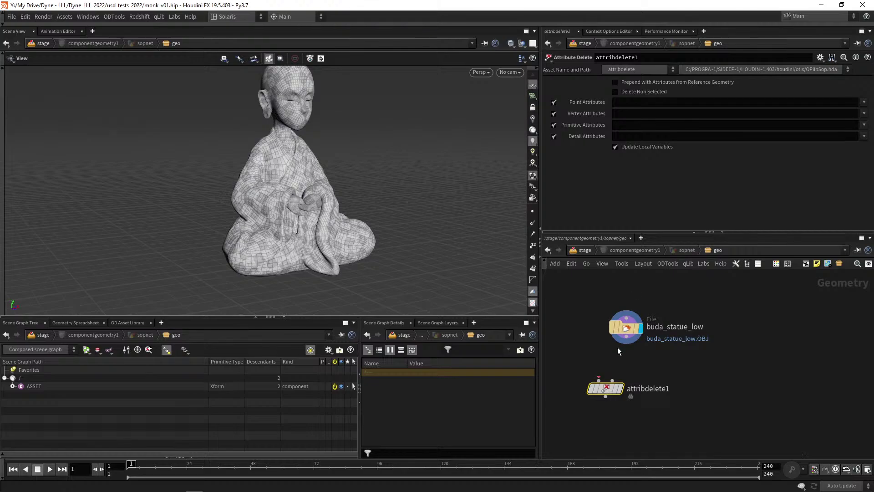
pyautogui.moveTo(604, 389); pyautogui.dragTo(621, 389)
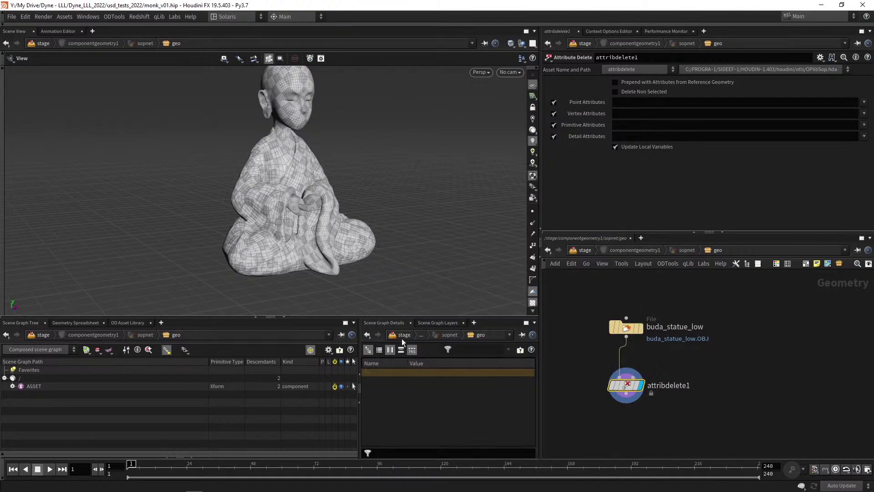
# Inspect the primitive attributes in the geometry spreadsheet and set the Attribute Delete node to remove shop_materialpath.
pyautogui.click(76, 322)
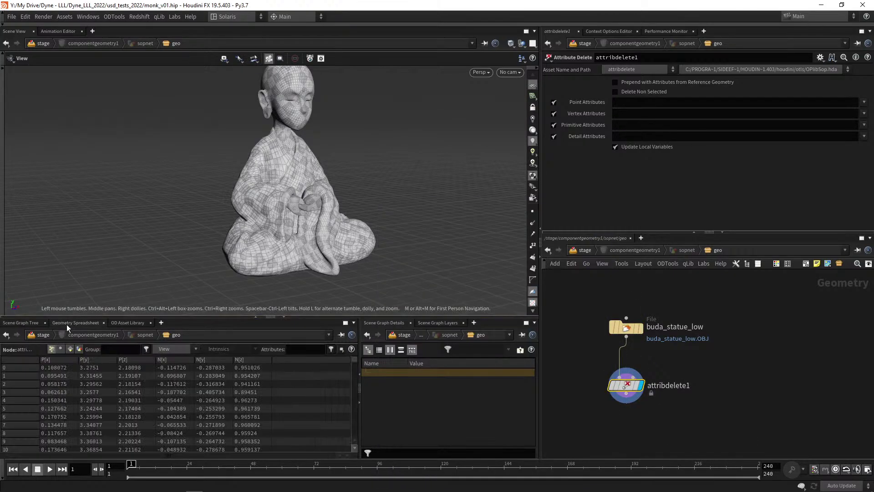
pyautogui.click(72, 349)
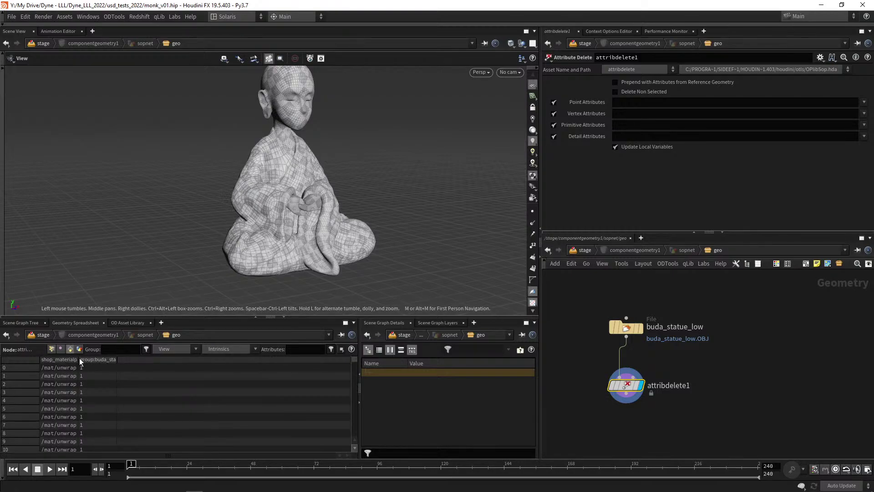
pyautogui.moveTo(78, 360); pyautogui.dragTo(185, 361)
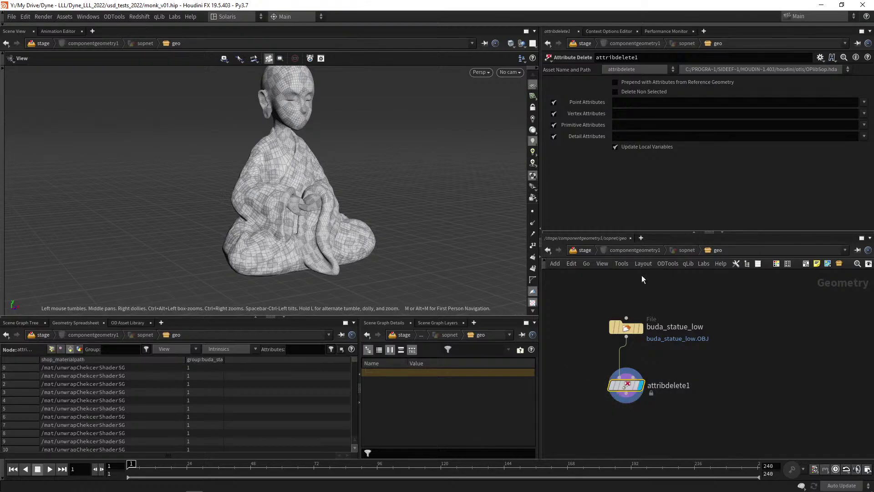
pyautogui.click(864, 125)
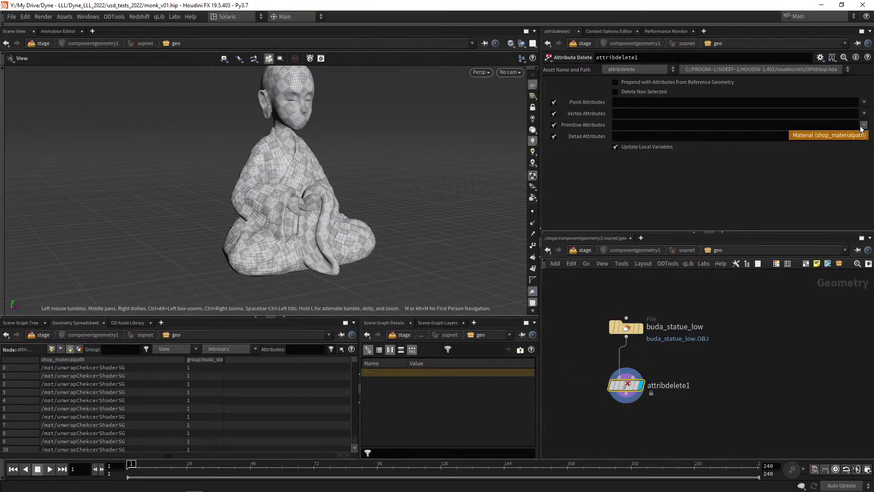
pyautogui.click(834, 136)
# Connect the Attribute Delete node to the required default output and view the statue's hands up close.
pyautogui.scroll(-5, 645, 370)
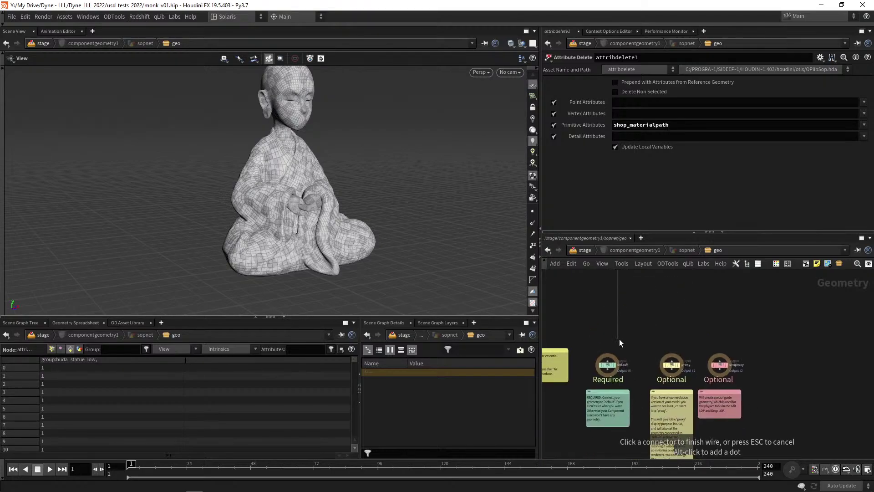
pyautogui.scroll(3, 603, 366)
pyautogui.scroll(10, 345, 217)
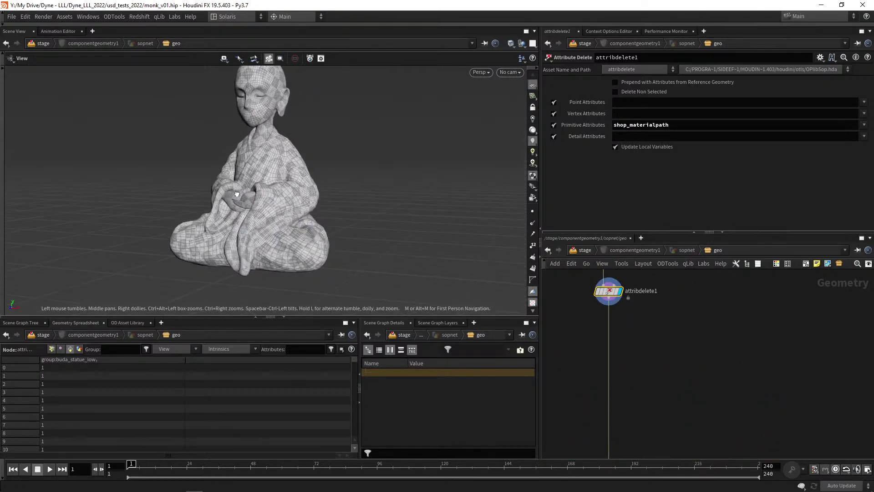
pyautogui.scroll(-3, 272, 191)
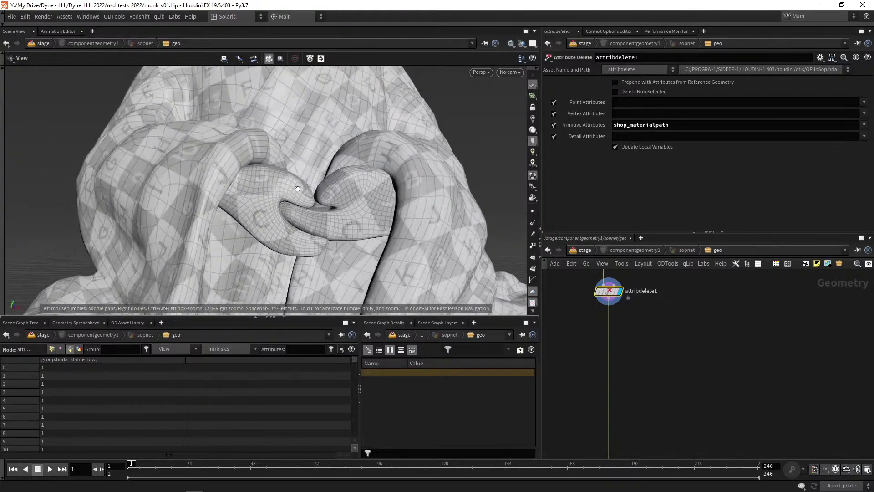
# Insert a Subdivide node between the Attribute Delete node and the default output, and display it.
pyautogui.moveTo(625, 340)
pyautogui.mouseDown(button='middle')
pyautogui.moveTo(596, 366)
pyautogui.moveTo(619, 334)
pyautogui.mouseUp(button='middle')
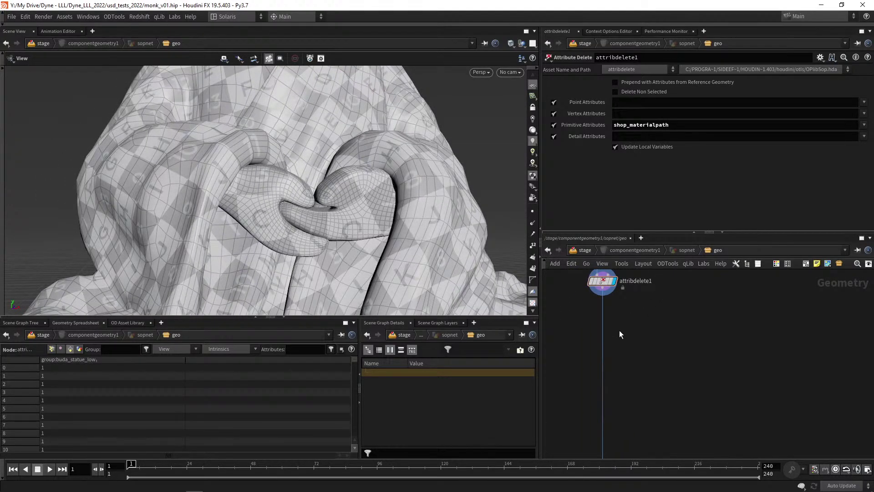
pyautogui.press('Tab')
pyautogui.write('subdiv')
pyautogui.press('Return')
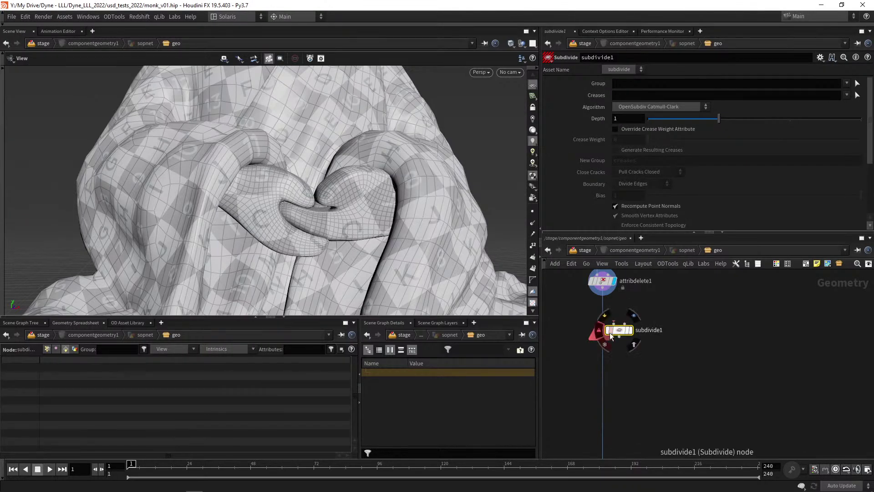
pyautogui.click(602, 326)
pyautogui.click(614, 326)
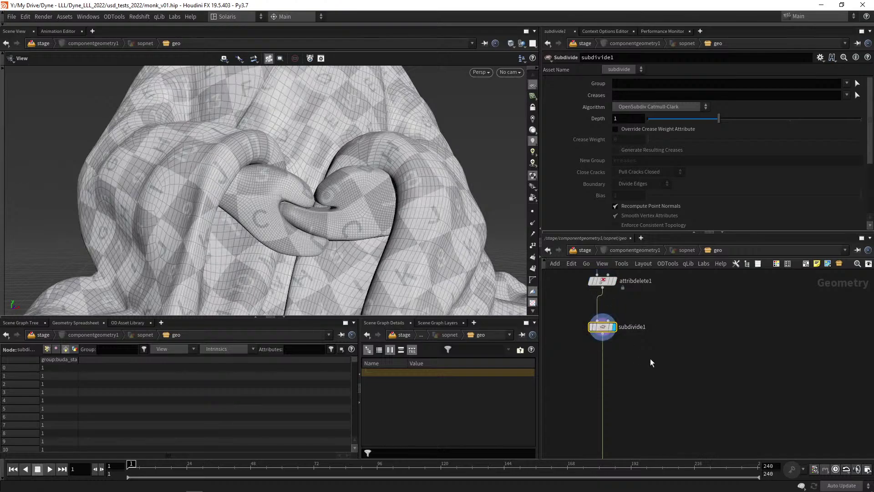
# Inspect the subdivided hands and turn off the UV checker texture display in the viewport.
pyautogui.scroll(5, 203, 186)
pyautogui.moveTo(203, 185); pyautogui.dragTo(238, 200)
pyautogui.scroll(5, 322, 163)
pyautogui.moveTo(312, 207); pyautogui.dragTo(278, 187)
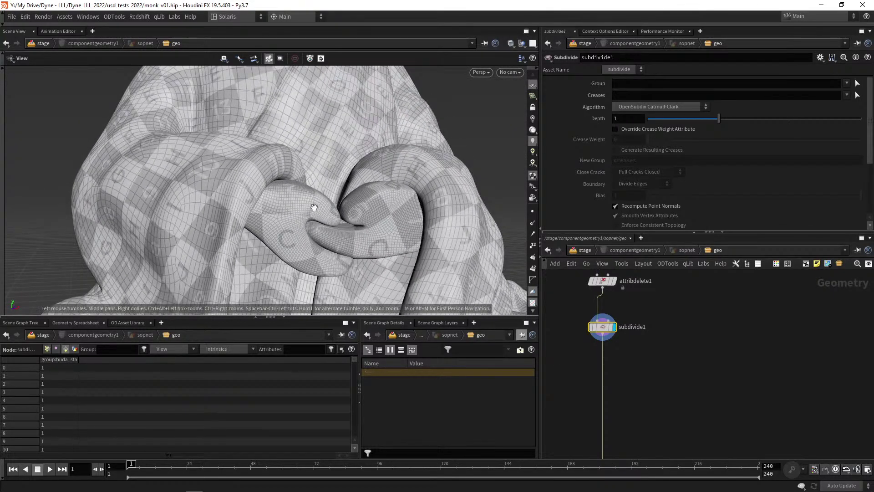
pyautogui.click(533, 304)
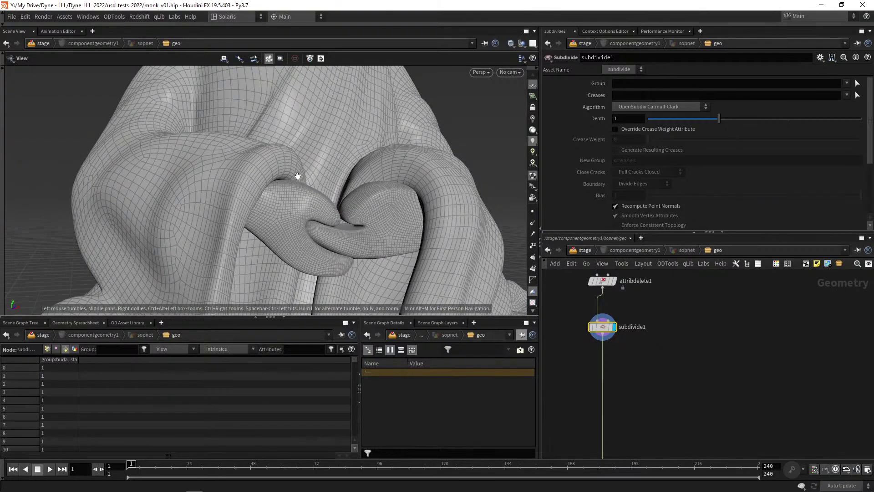
# Examine the subdivided wireframe on the robe's sleeves and folds, then view the whole statue.
pyautogui.moveTo(296, 176); pyautogui.dragTo(289, 234)
pyautogui.moveTo(288, 234); pyautogui.dragTo(332, 140, button='right')
pyautogui.moveTo(255, 155); pyautogui.dragTo(281, 184, button='middle')
pyautogui.moveTo(280, 184)
pyautogui.mouseDown()
pyautogui.moveTo(331, 193)
pyautogui.moveTo(254, 198)
pyautogui.moveTo(286, 293)
pyautogui.moveTo(400, 252)
pyautogui.moveTo(406, 212)
pyautogui.moveTo(322, 182)
pyautogui.mouseUp()
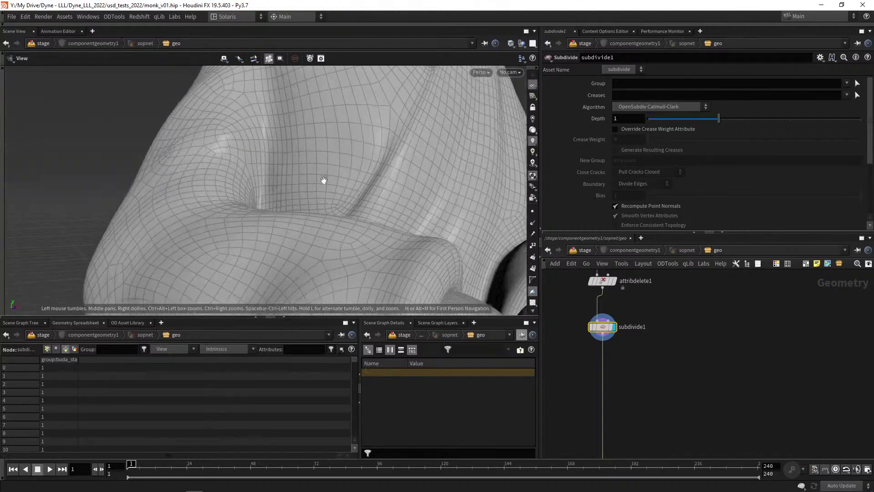
pyautogui.moveTo(322, 182); pyautogui.dragTo(187, 238, button='right')
pyautogui.moveTo(187, 238); pyautogui.dragTo(271, 186)
pyautogui.moveTo(271, 186); pyautogui.dragTo(244, 217, button='middle')
pyautogui.moveTo(244, 217); pyautogui.dragTo(213, 183)
pyautogui.moveTo(604, 385); pyautogui.dragTo(584, 295, button='middle')
pyautogui.scroll(-4, 605, 334)
pyautogui.moveTo(605, 334); pyautogui.dragTo(626, 359, button='middle')
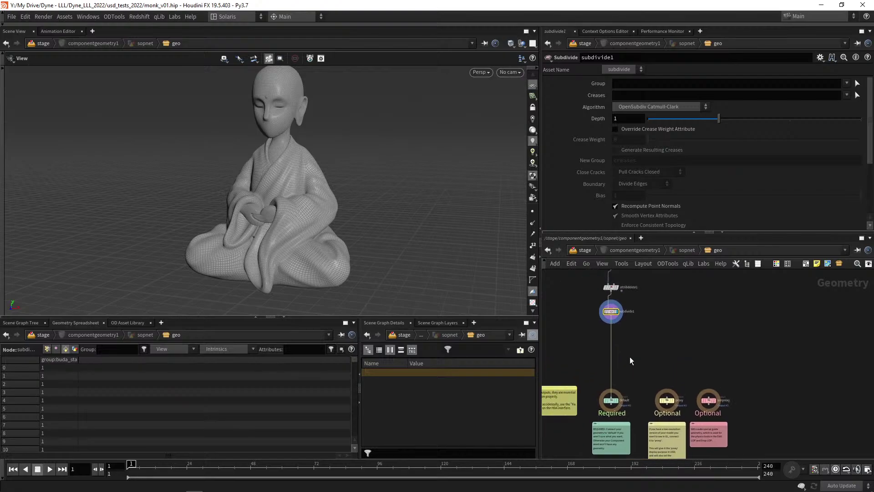
pyautogui.scroll(3, 629, 346)
pyautogui.moveTo(648, 320); pyautogui.dragTo(681, 320, button='middle')
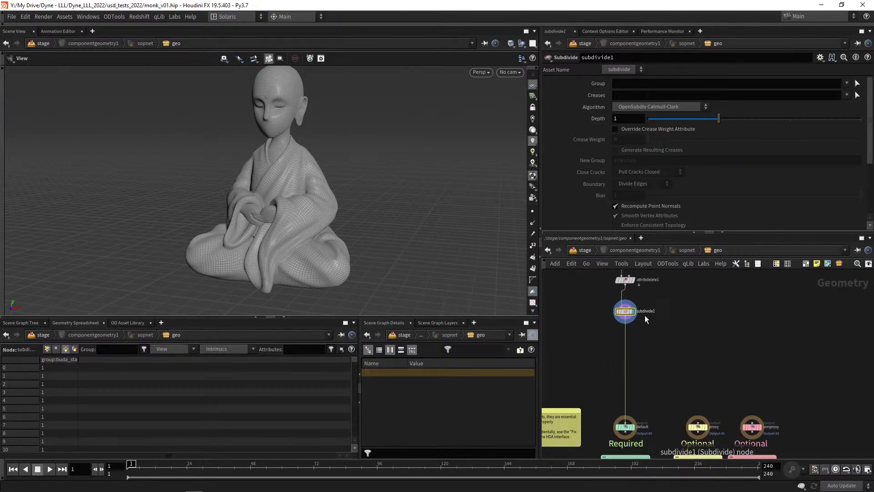
pyautogui.moveTo(674, 353); pyautogui.dragTo(669, 353, button='middle')
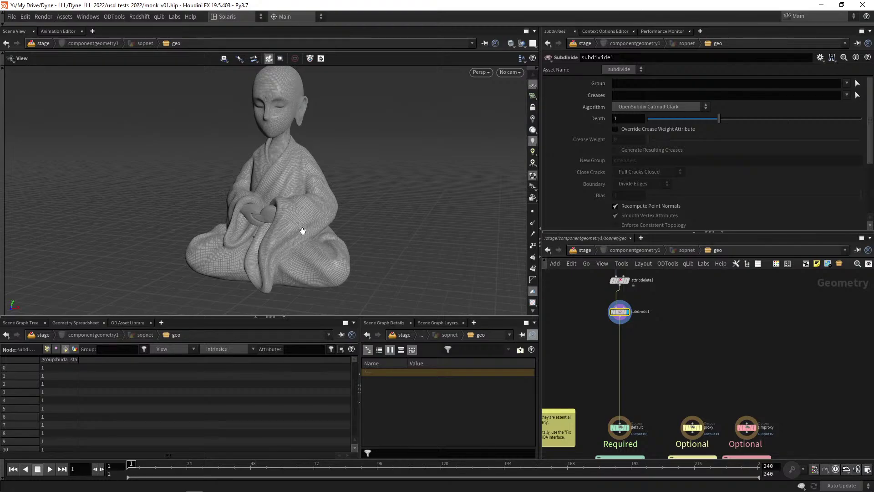
# Examine the subdivided mesh of the statue's face around the eyes and the small forehead dot.
pyautogui.moveTo(297, 194); pyautogui.dragTo(294, 159)
pyautogui.moveTo(294, 147); pyautogui.dragTo(294, 214, button='middle')
pyautogui.moveTo(294, 214); pyautogui.dragTo(358, 168, button='right')
pyautogui.moveTo(254, 205); pyautogui.dragTo(360, 159, button='right')
pyautogui.moveTo(230, 172); pyautogui.dragTo(359, 159, button='right')
pyautogui.moveTo(280, 197); pyautogui.dragTo(288, 249, button='right')
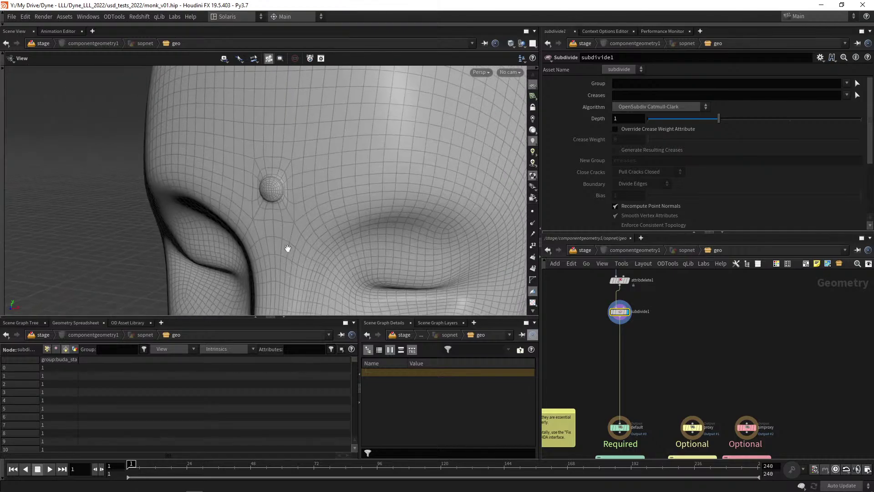
# Examine the subdivided wireframe across the statue's face, folded hands and robe from several distances.
pyautogui.moveTo(339, 188); pyautogui.dragTo(302, 227, button='right')
pyautogui.moveTo(319, 242); pyautogui.dragTo(316, 214, button='middle')
pyautogui.moveTo(316, 214); pyautogui.dragTo(304, 230, button='right')
pyautogui.moveTo(304, 241); pyautogui.dragTo(316, 195, button='middle')
pyautogui.moveTo(309, 232); pyautogui.dragTo(326, 218, button='right')
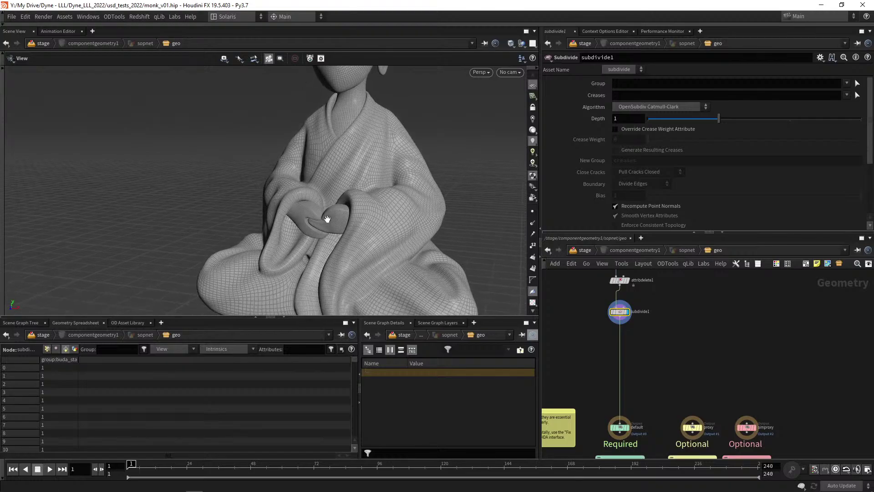
pyautogui.moveTo(326, 218); pyautogui.dragTo(333, 181, button='middle')
pyautogui.moveTo(333, 181); pyautogui.dragTo(332, 196, button='right')
pyautogui.moveTo(331, 195); pyautogui.dragTo(300, 226, button='middle')
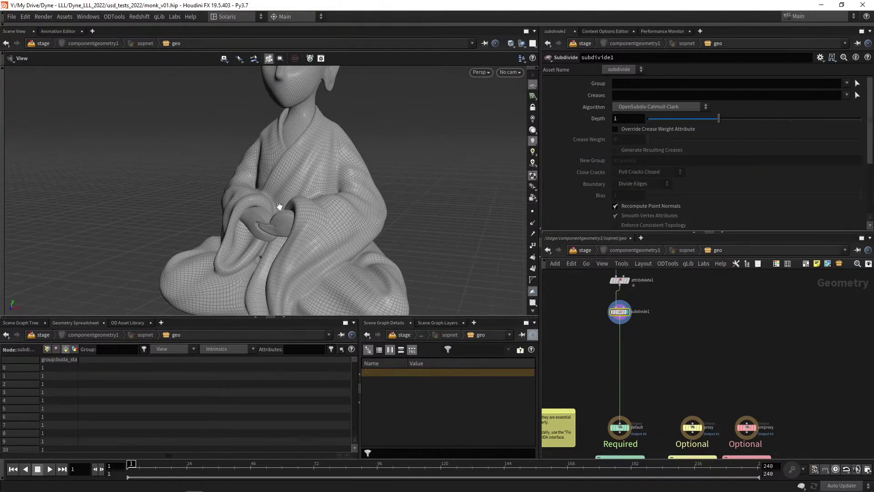
pyautogui.moveTo(279, 207); pyautogui.dragTo(275, 203, button='right')
pyautogui.moveTo(274, 203); pyautogui.dragTo(329, 215)
# Insert a Name node between the Subdivide node and the default output, and display it.
pyautogui.moveTo(639, 341)
pyautogui.mouseDown(button='middle')
pyautogui.moveTo(601, 361)
pyautogui.moveTo(643, 333)
pyautogui.mouseUp(button='middle')
pyautogui.moveTo(642, 332)
pyautogui.mouseDown(button='right')
pyautogui.moveTo(659, 335)
pyautogui.moveTo(649, 346)
pyautogui.mouseUp(button='right')
pyautogui.moveTo(649, 345); pyautogui.dragTo(623, 343, button='middle')
pyautogui.moveTo(619, 345); pyautogui.dragTo(621, 327, button='right')
pyautogui.moveTo(621, 327); pyautogui.dragTo(634, 346, button='middle')
pyautogui.moveTo(634, 346); pyautogui.dragTo(607, 337, button='right')
pyautogui.press('Tab')
pyautogui.write('nam')
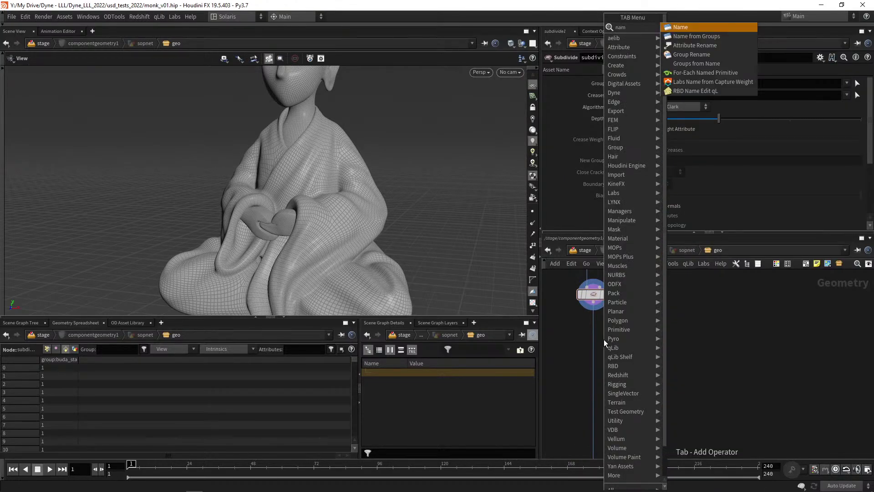
pyautogui.press('Return')
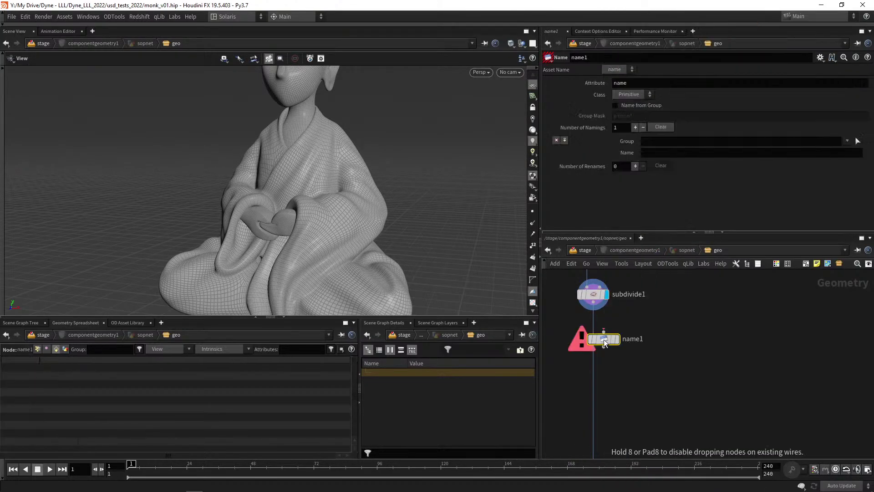
pyautogui.click(593, 337)
pyautogui.press('r')
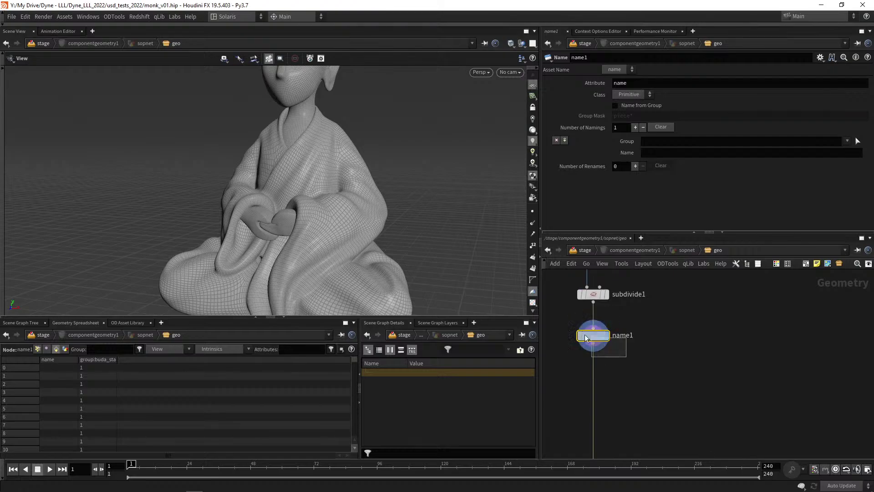
# Check the component network at the stage level, then return to the component geometry's internal network.
pyautogui.press('super')
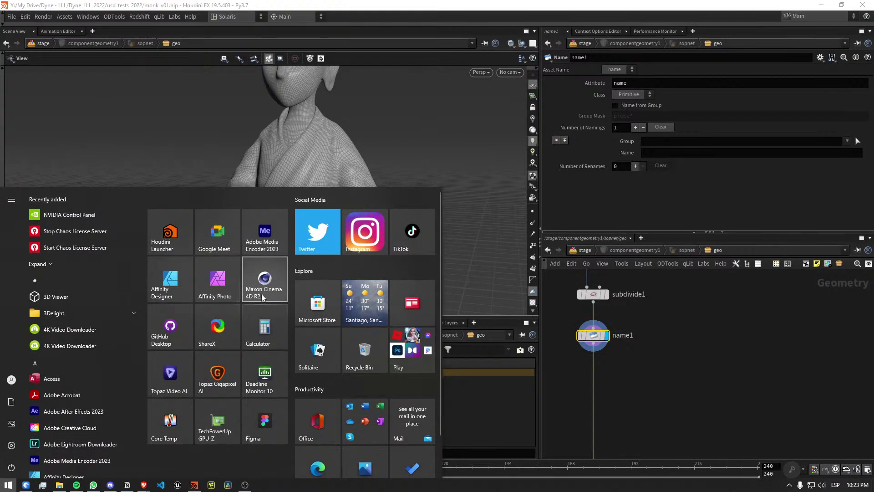
pyautogui.press('super')
pyautogui.press('u')
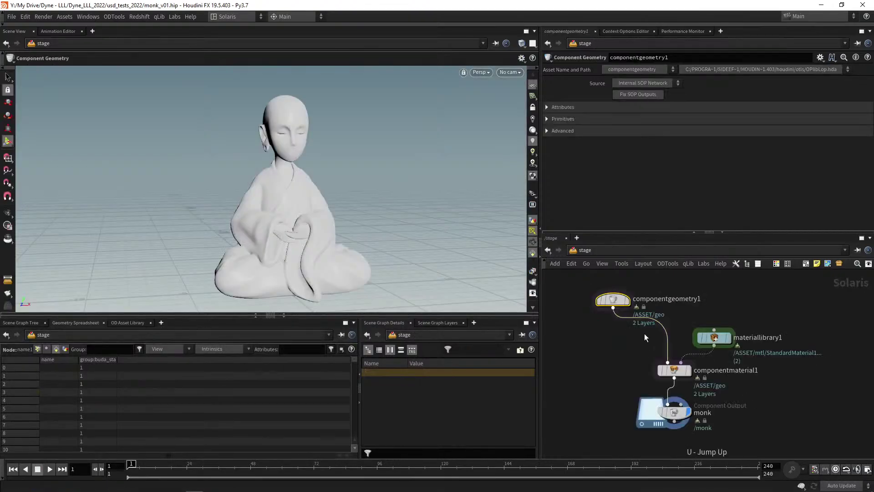
pyautogui.moveTo(594, 340); pyautogui.dragTo(587, 361, button='middle')
pyautogui.moveTo(582, 365); pyautogui.dragTo(636, 292)
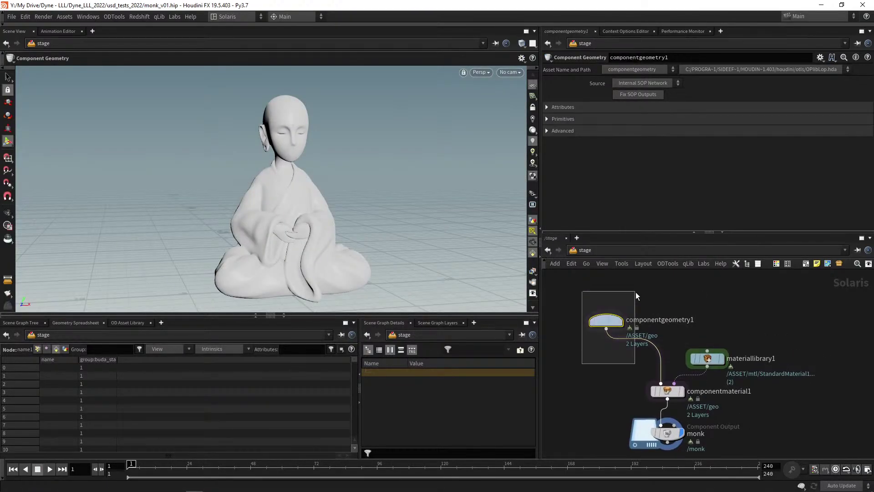
pyautogui.press('Return')
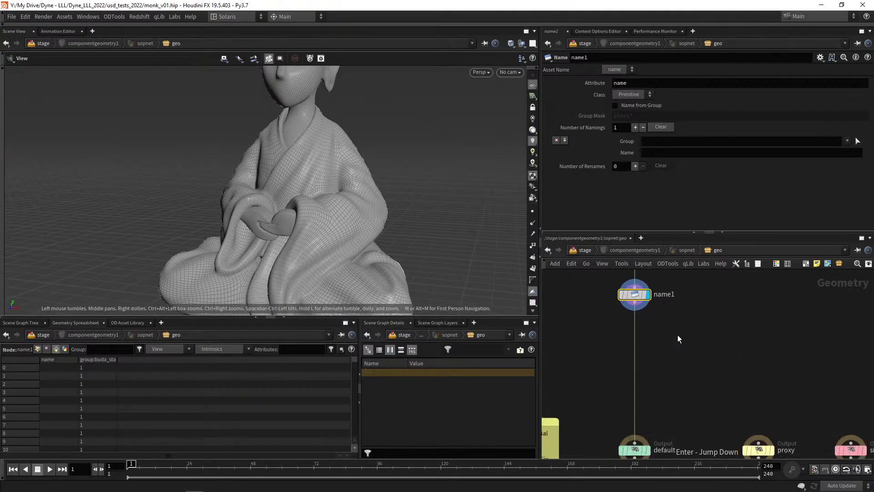
# Compare the geometry information of the Subdivide and Attribute Delete nodes.
pyautogui.scroll(2, 626, 351)
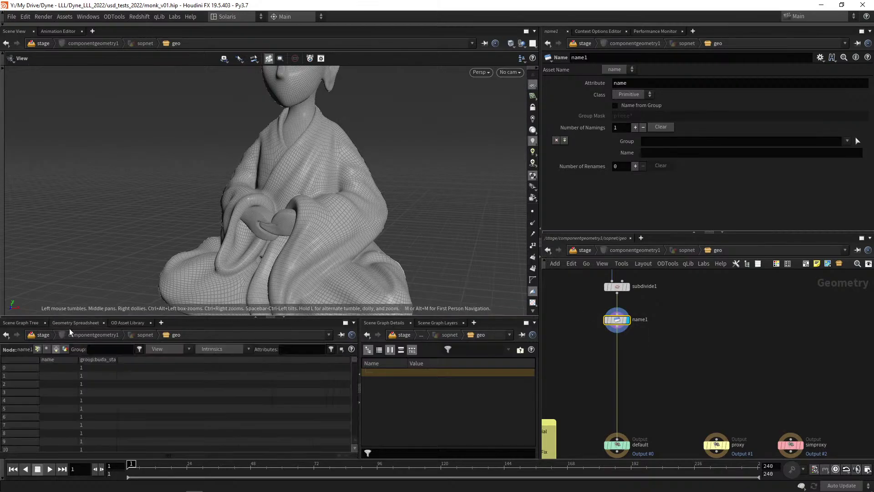
pyautogui.moveTo(742, 339); pyautogui.dragTo(735, 370, button='middle')
pyautogui.middleClick(609, 317)
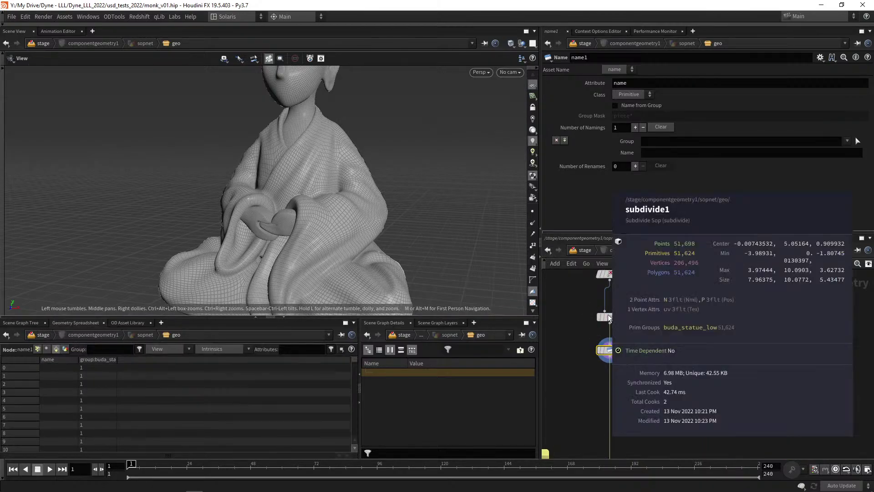
pyautogui.moveTo(635, 331); pyautogui.dragTo(639, 351, button='middle')
pyautogui.scroll(3, 639, 352)
pyautogui.moveTo(623, 296); pyautogui.dragTo(616, 330, button='middle')
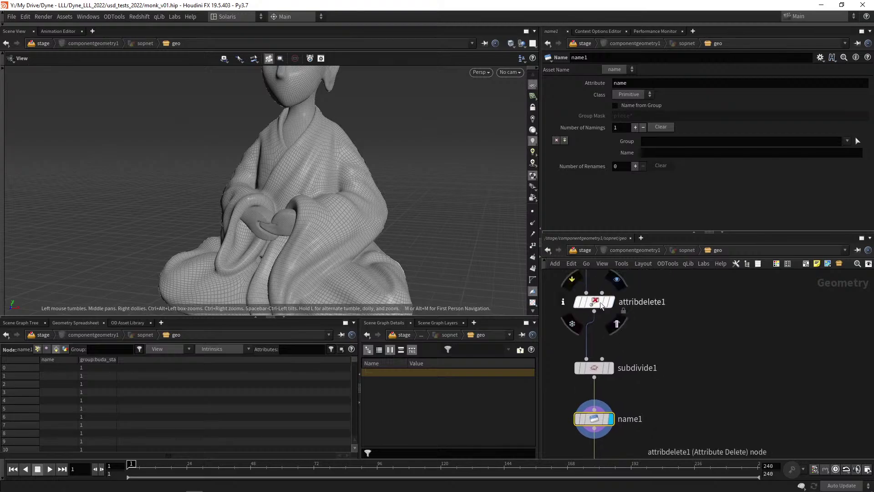
pyautogui.middleClick(592, 307)
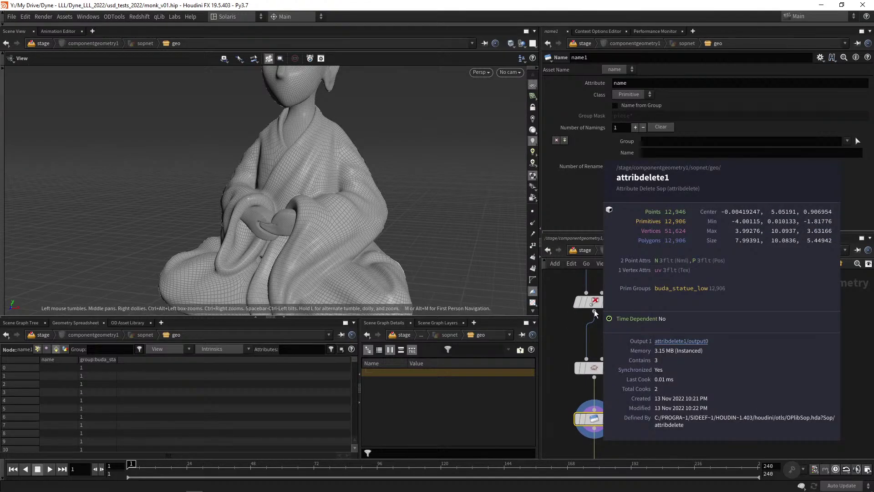
pyautogui.moveTo(637, 340)
pyautogui.mouseDown(button='middle')
pyautogui.moveTo(688, 330)
pyautogui.moveTo(669, 343)
pyautogui.moveTo(628, 345)
pyautogui.mouseUp(button='middle')
pyautogui.scroll(-3, 686, 331)
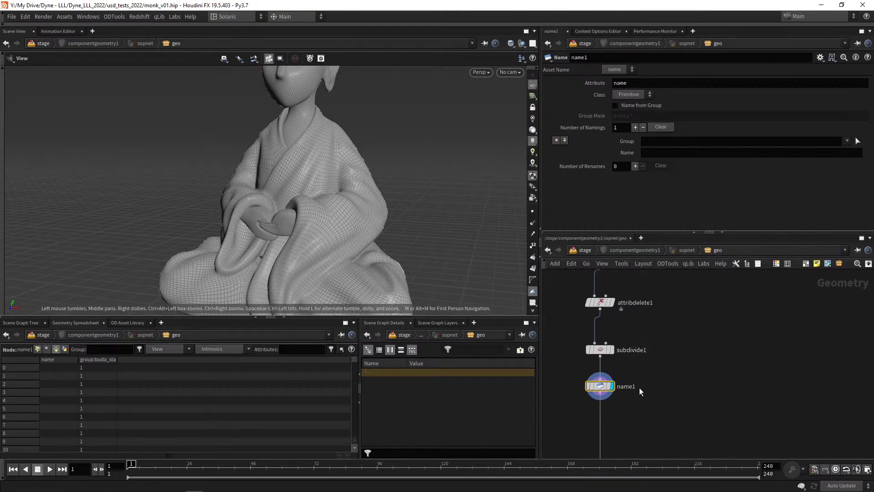
pyautogui.moveTo(658, 376); pyautogui.dragTo(683, 352, button='middle')
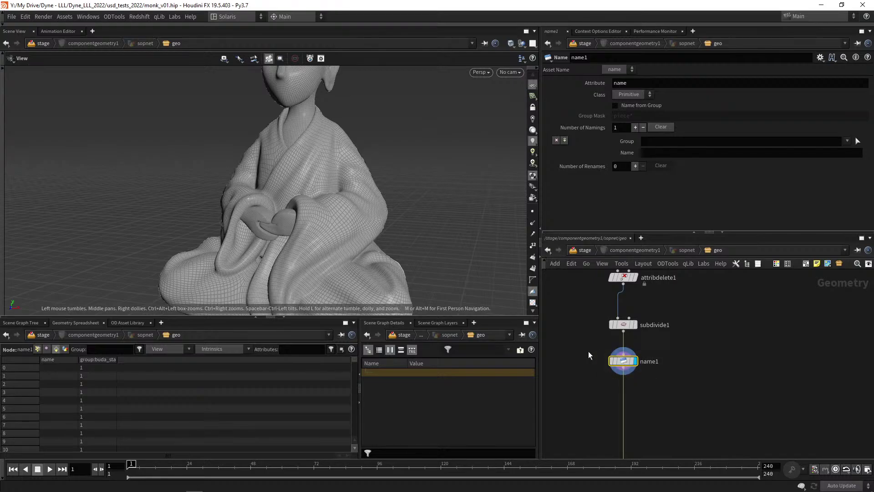
pyautogui.moveTo(639, 382); pyautogui.dragTo(649, 374, button='right')
pyautogui.moveTo(650, 374); pyautogui.dragTo(691, 393, button='middle')
pyautogui.moveTo(691, 393); pyautogui.dragTo(693, 390, button='right')
pyautogui.moveTo(693, 390); pyautogui.dragTo(649, 396, button='middle')
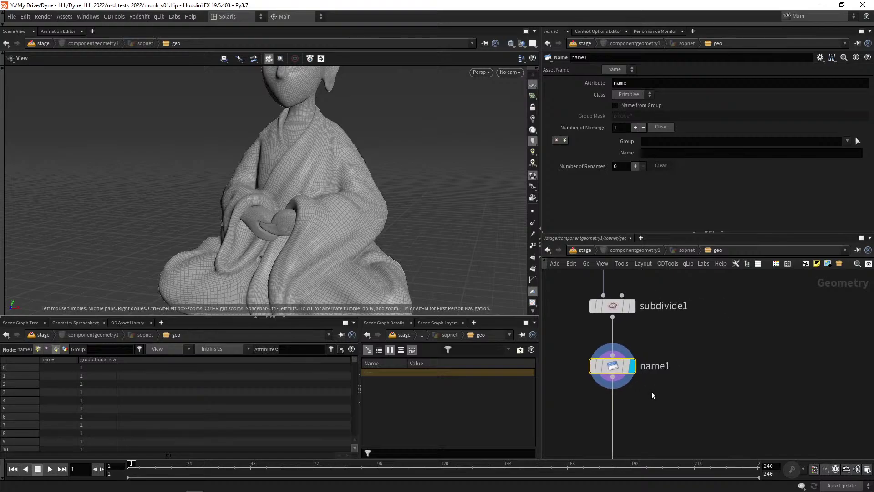
pyautogui.moveTo(607, 376); pyautogui.dragTo(607, 392)
pyautogui.moveTo(610, 375)
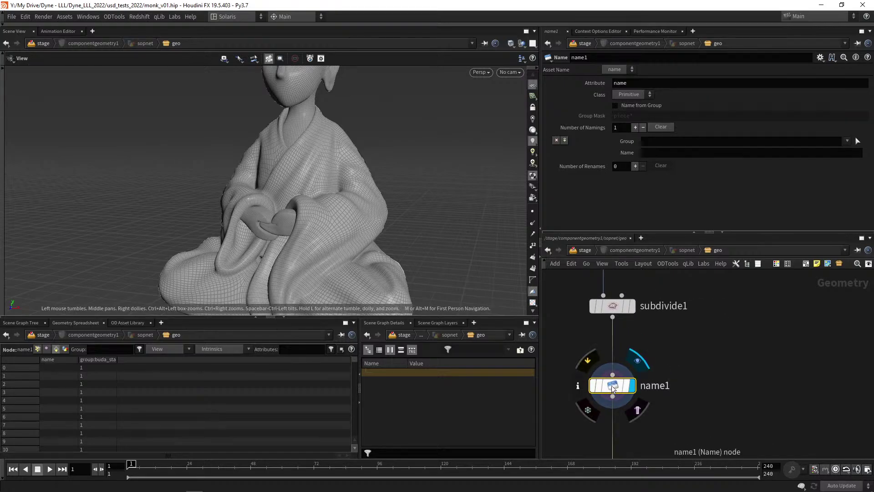
pyautogui.moveTo(612, 389); pyautogui.dragTo(612, 381)
pyautogui.moveTo(661, 408); pyautogui.dragTo(582, 351)
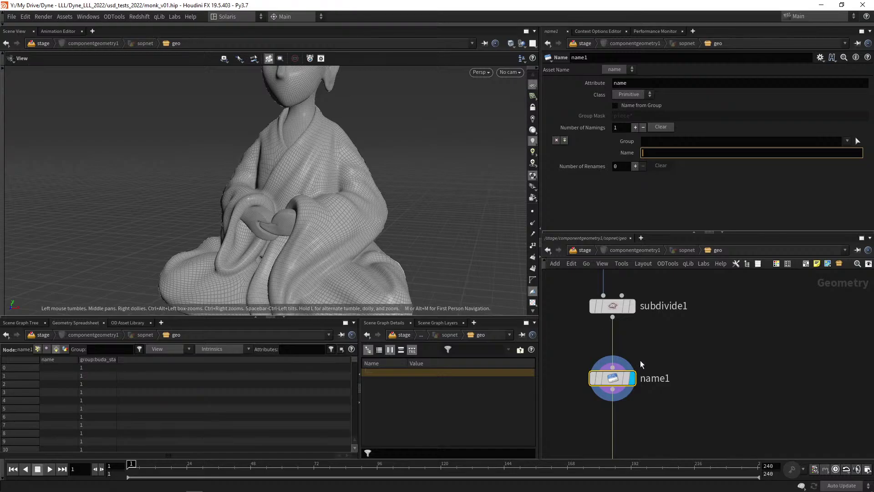
# View the whole statue and delete the Name node below the Subdivide node.
pyautogui.moveTo(344, 185); pyautogui.dragTo(311, 228)
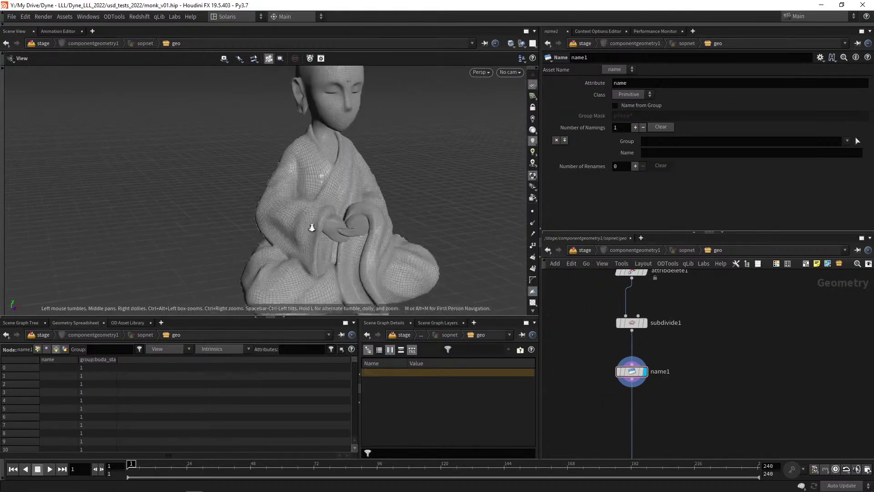
pyautogui.moveTo(312, 227); pyautogui.dragTo(295, 196, button='right')
pyautogui.moveTo(305, 196); pyautogui.dragTo(359, 240)
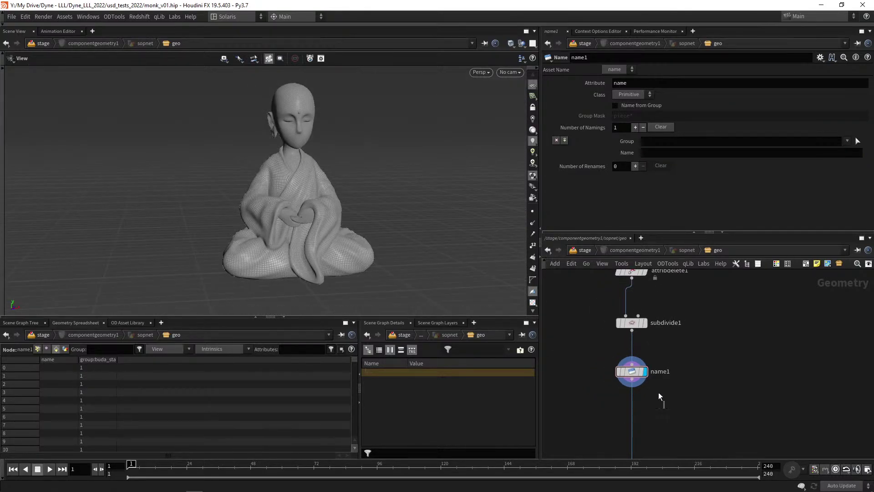
pyautogui.press('Delete')
# Add a Connectivity node, connect it to the Subdivide node's output and display it.
pyautogui.moveTo(605, 382); pyautogui.dragTo(622, 349, button='middle')
pyautogui.moveTo(623, 349); pyautogui.dragTo(602, 351, button='right')
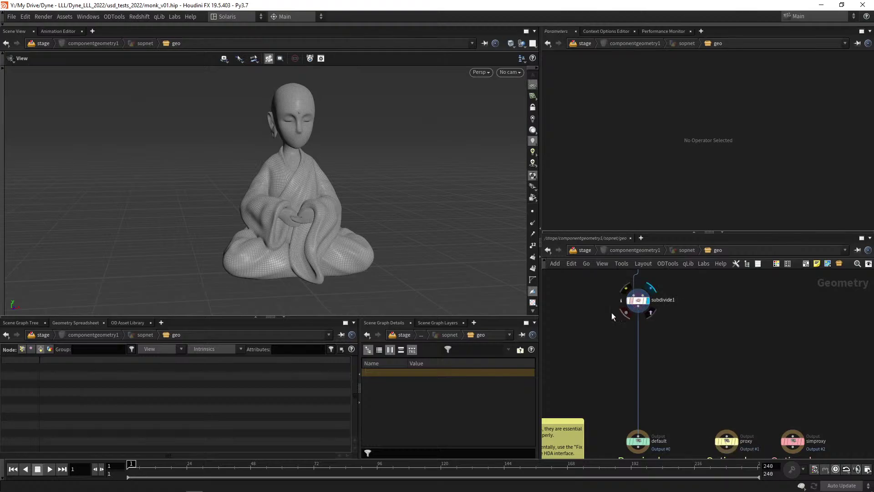
pyautogui.press('Tab')
pyautogui.write('conn')
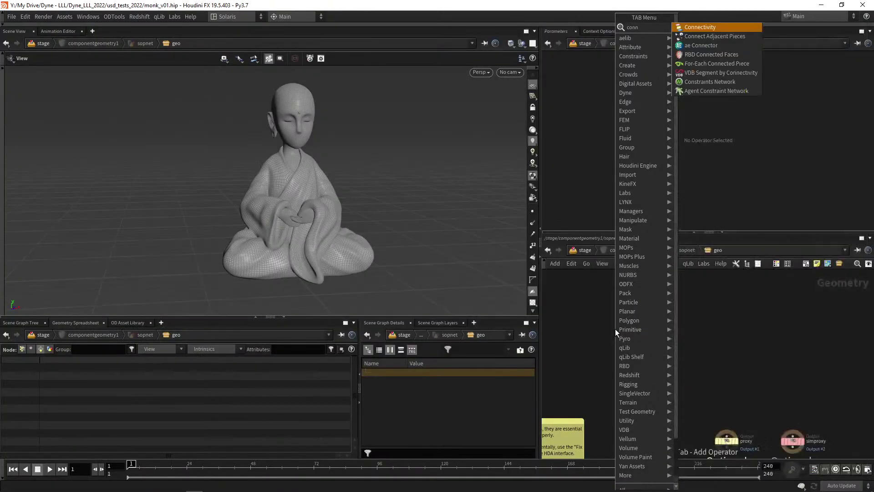
pyautogui.press('Return')
pyautogui.click(616, 330)
pyautogui.moveTo(651, 339); pyautogui.dragTo(664, 327, button='right')
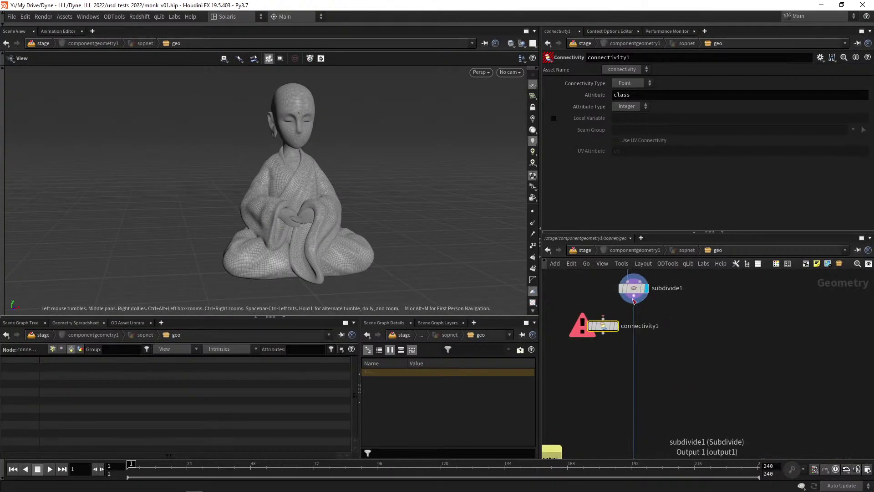
pyautogui.moveTo(633, 296); pyautogui.dragTo(603, 321)
pyautogui.click(616, 326)
pyautogui.moveTo(604, 371); pyautogui.dragTo(630, 370, button='middle')
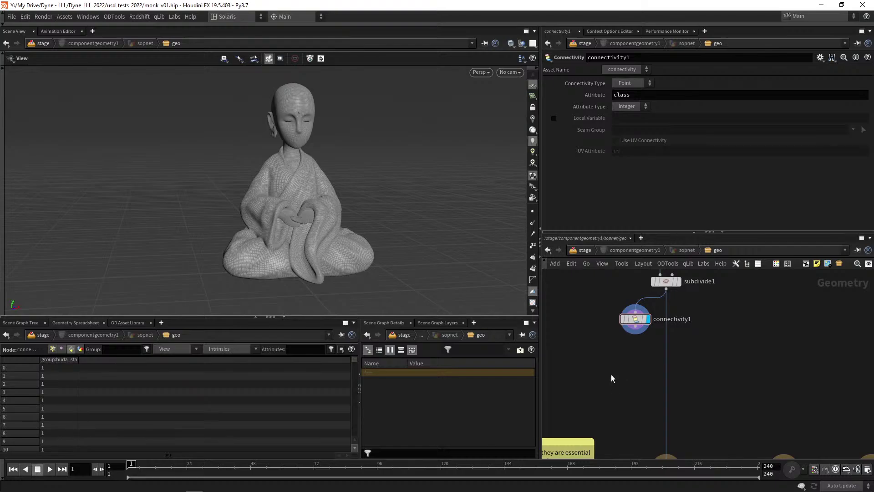
# Split the Connectivity node's geometry into separate Blast nodes with Prim Split to Blast, using the point attribute class.
pyautogui.rightClick(635, 322)
pyautogui.moveTo(636, 324)
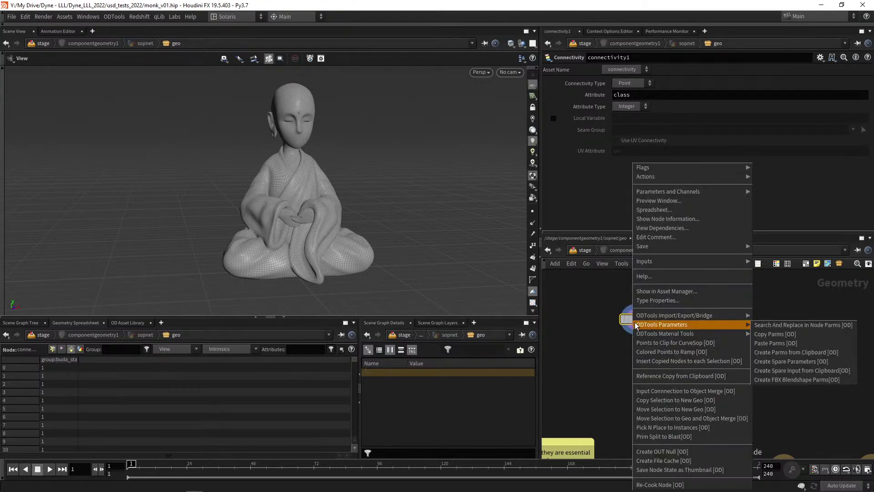
pyautogui.click(649, 437)
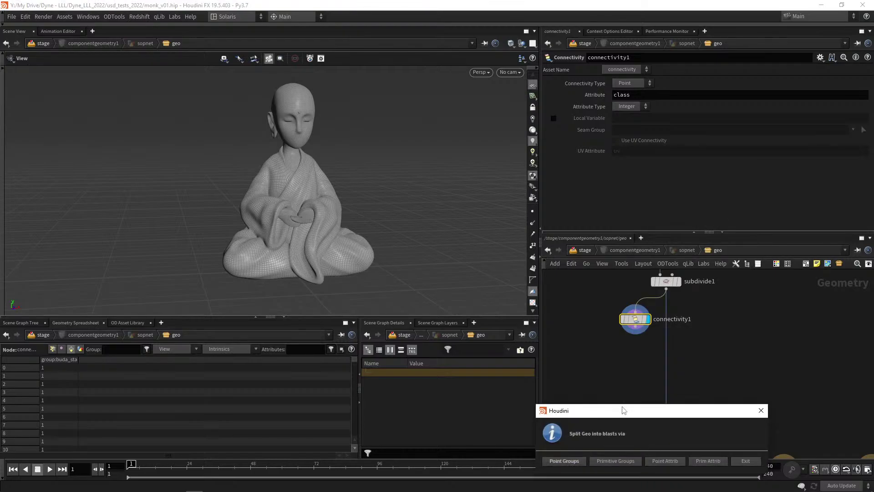
pyautogui.moveTo(616, 413); pyautogui.dragTo(542, 343)
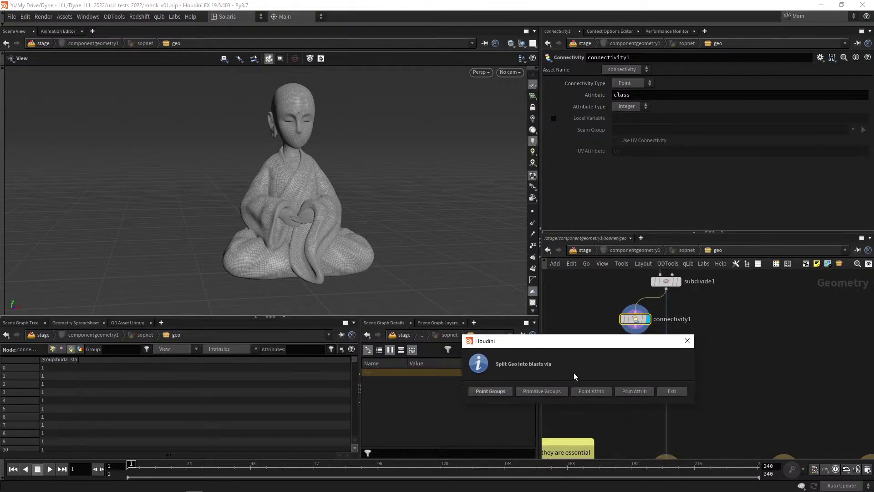
pyautogui.click(595, 395)
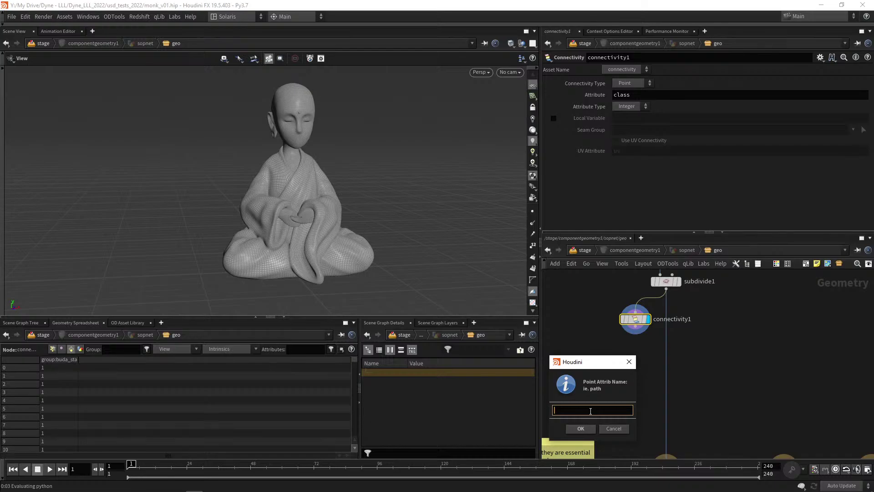
pyautogui.write('class')
pyautogui.press('Return')
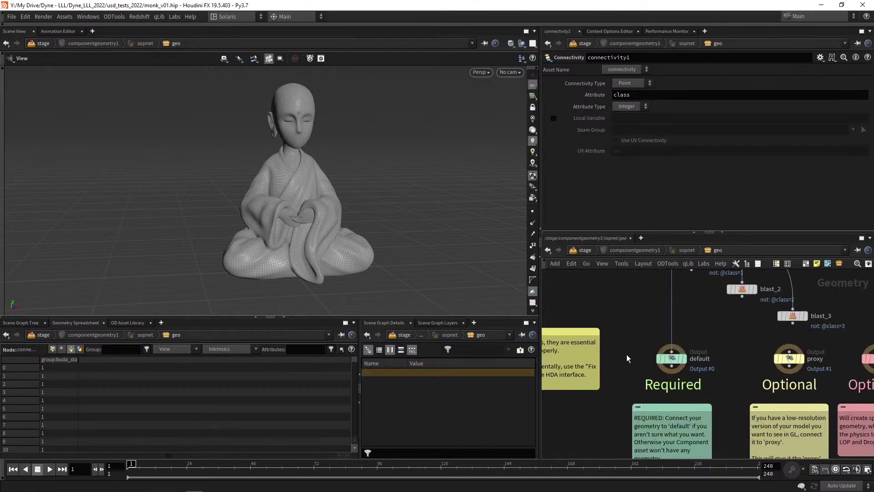
# Move the Subdivide, Connectivity and Blast nodes together farther up, away from the output nodes.
pyautogui.scroll(-4, 591, 360)
pyautogui.moveTo(568, 316); pyautogui.dragTo(666, 426)
pyautogui.moveTo(595, 373); pyautogui.dragTo(591, 302)
pyautogui.scroll(5, 579, 324)
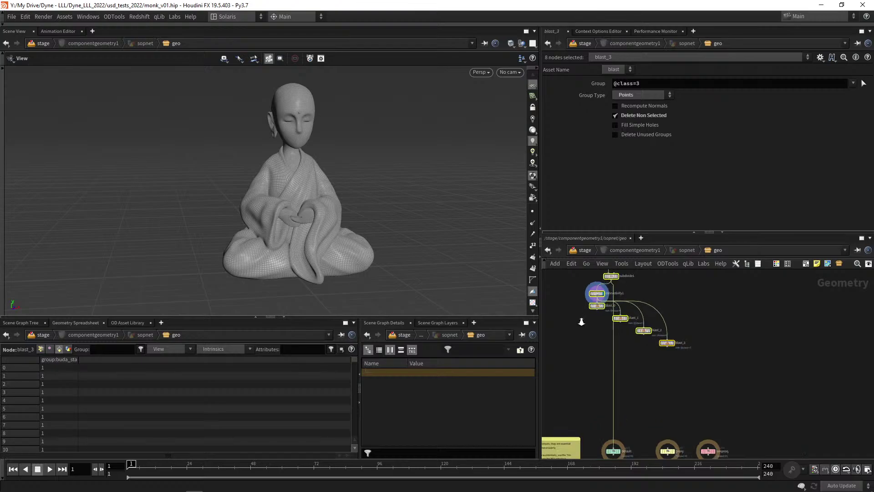
# Display the blast_0 node and frame its isolated piece in the viewport without the surrounding geometry.
pyautogui.click(612, 294)
pyautogui.click(628, 281)
pyautogui.hotkey('space', 'f')
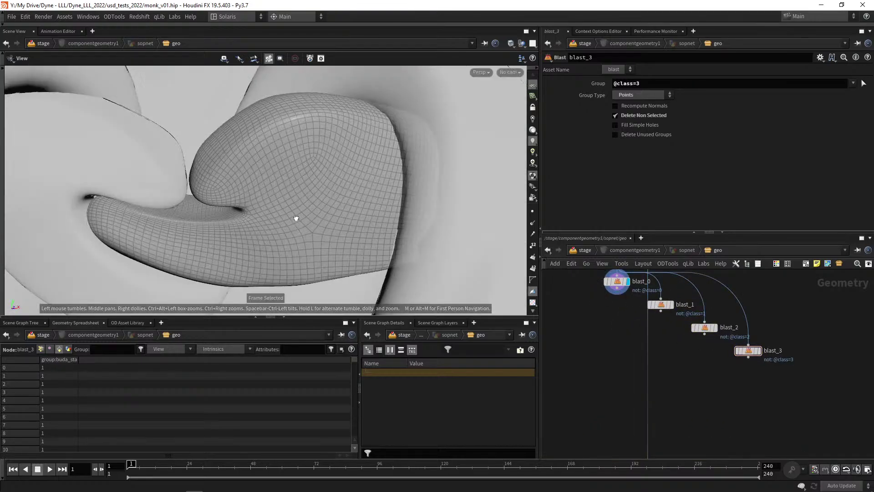
pyautogui.moveTo(295, 219); pyautogui.dragTo(279, 193)
pyautogui.scroll(-6, 316, 204)
pyautogui.click(532, 86)
pyautogui.scroll(3, 608, 329)
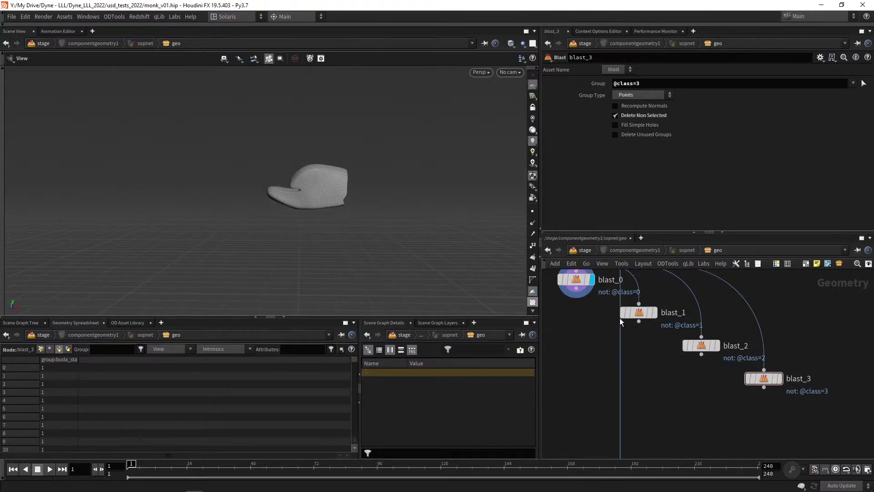
# Display blast_1, blast_2 and blast_3 in turn to inspect which part of the statue each isolates.
pyautogui.click(654, 312)
pyautogui.moveTo(250, 221); pyautogui.dragTo(457, 281)
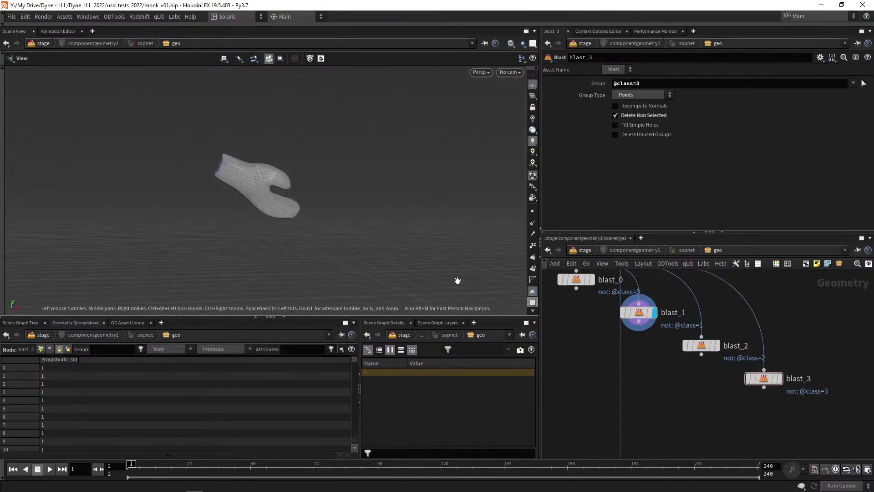
pyautogui.moveTo(659, 359); pyautogui.dragTo(583, 335, button='middle')
pyautogui.scroll(2, 584, 336)
pyautogui.click(649, 318)
pyautogui.moveTo(266, 207); pyautogui.dragTo(271, 261, button='middle')
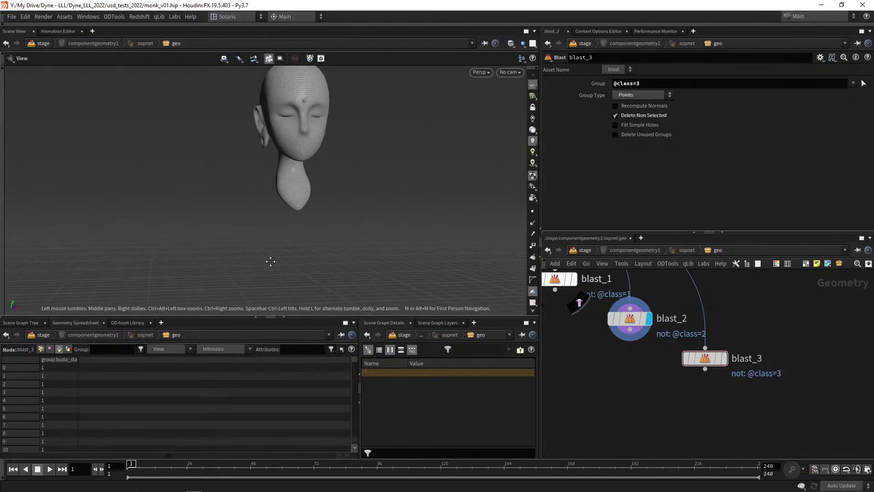
pyautogui.moveTo(270, 262); pyautogui.dragTo(351, 217)
pyautogui.click(724, 359)
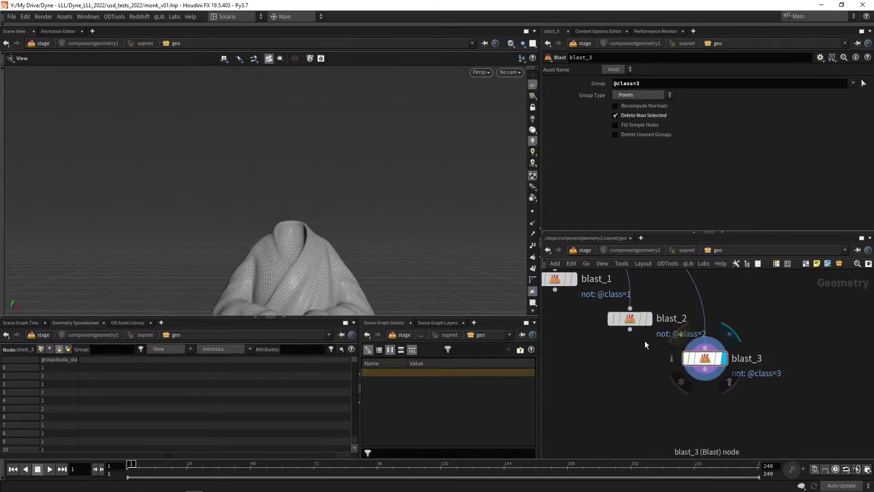
# Add a Name node below blast_0 and connect it to blast_0's output.
pyautogui.moveTo(295, 255); pyautogui.dragTo(279, 183, button='middle')
pyautogui.moveTo(279, 183); pyautogui.dragTo(364, 205)
pyautogui.moveTo(630, 331); pyautogui.dragTo(713, 364, button='middle')
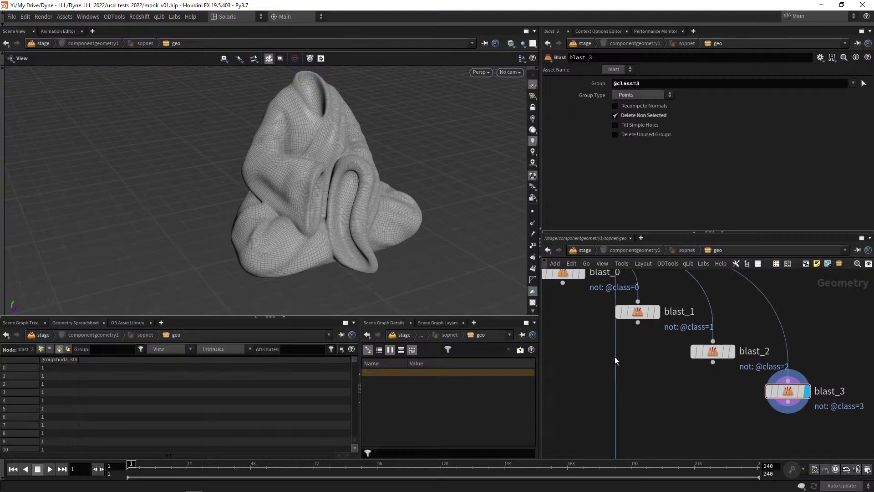
pyautogui.rightClick(581, 344)
pyautogui.scroll(-3, 576, 353)
pyautogui.scroll(3, 592, 348)
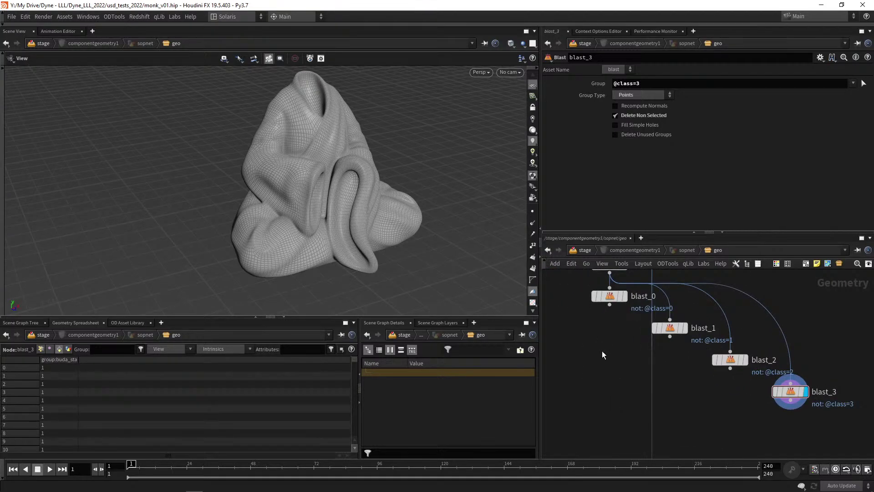
pyautogui.press('Tab')
pyautogui.write('name')
pyautogui.press('Return')
pyautogui.click(602, 351)
pyautogui.moveTo(610, 304); pyautogui.dragTo(602, 346)
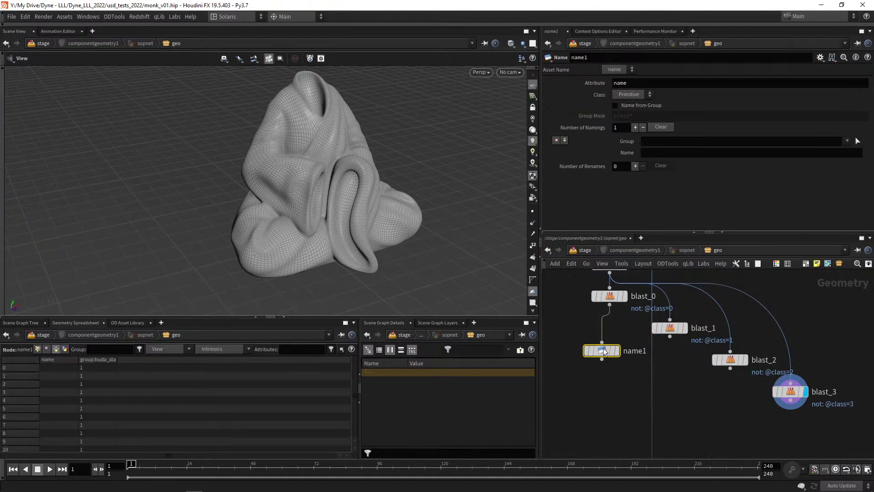
# Display the Name node after blast_0 and set its name value to hand_r.
pyautogui.press('r')
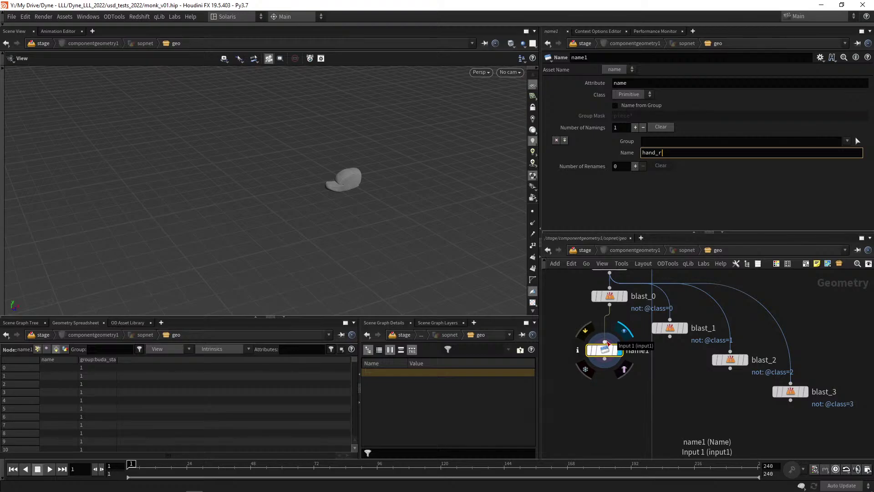
pyautogui.press('Return')
pyautogui.keyDown('alt'); pyautogui.moveTo(358, 215); pyautogui.dragTo(312, 228); pyautogui.keyUp('alt')
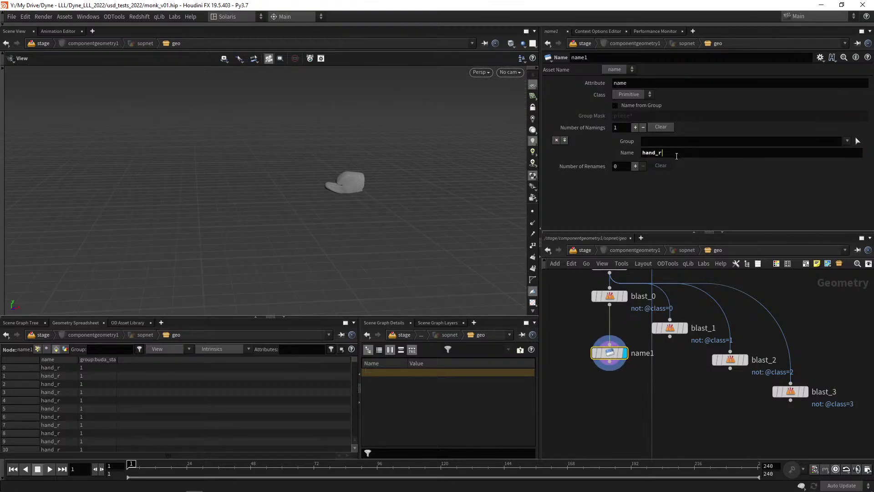
# Duplicate the Name node for the blast_1 and blast_2 branches and connect each copy to its Blast node.
pyautogui.keyDown('alt'); pyautogui.moveTo(609, 352); pyautogui.dragTo(670, 397); pyautogui.keyUp('alt')
pyautogui.moveTo(672, 341); pyautogui.dragTo(667, 400)
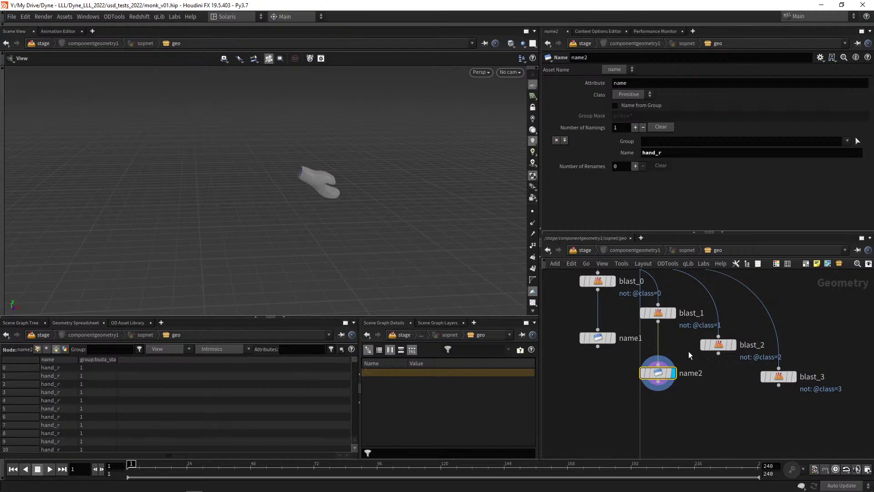
pyautogui.moveTo(709, 429); pyautogui.dragTo(652, 388, button='middle')
pyautogui.keyDown('alt'); pyautogui.moveTo(601, 331); pyautogui.dragTo(647, 365); pyautogui.keyUp('alt')
pyautogui.moveTo(661, 311); pyautogui.dragTo(649, 362)
pyautogui.moveTo(650, 363); pyautogui.dragTo(662, 357)
# Set the name value of the Name node after blast_2 to head.
pyautogui.moveTo(386, 176); pyautogui.dragTo(341, 256, button='middle')
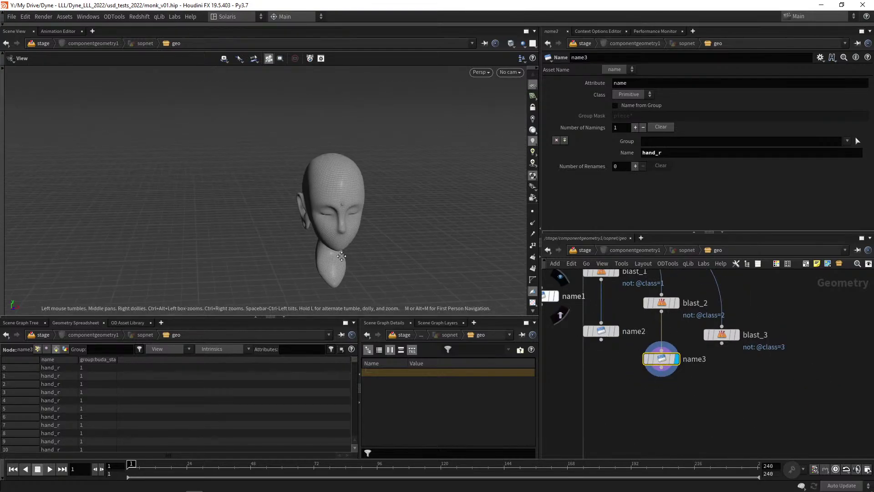
pyautogui.moveTo(341, 256); pyautogui.dragTo(316, 199)
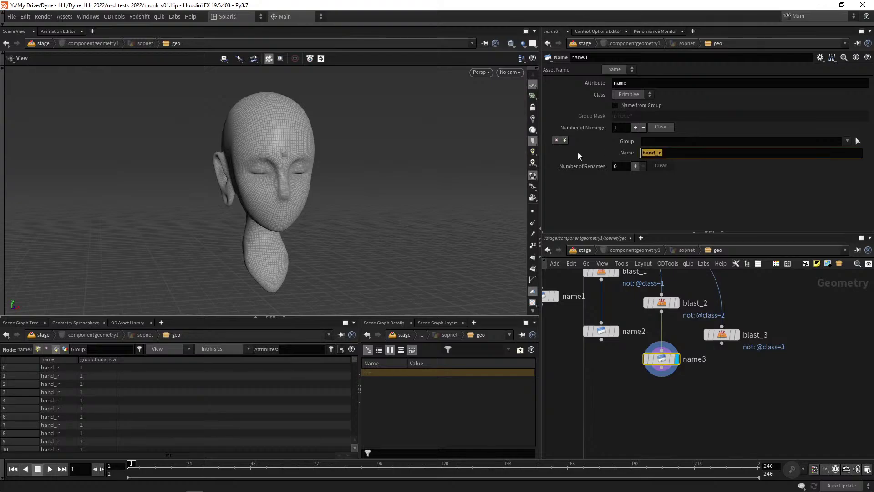
pyautogui.write('head')
pyautogui.press('Return')
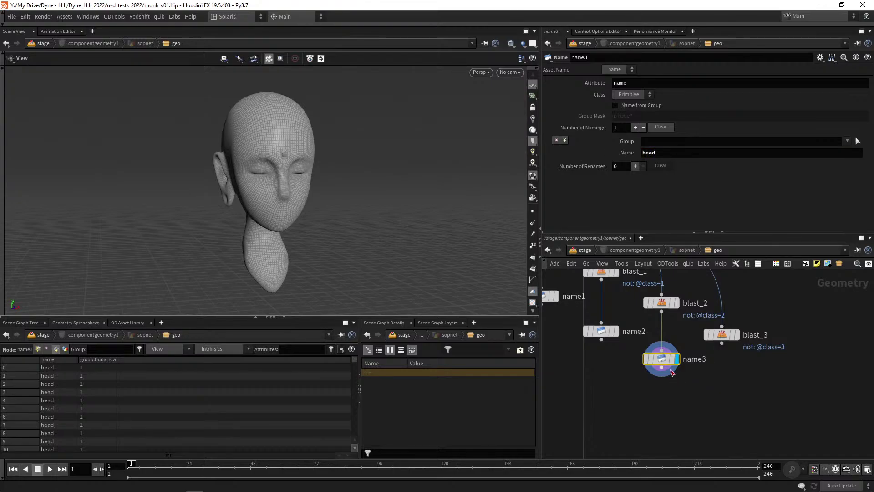
# Duplicate the Name node for the blast_3 branch and set its name value to body_cloth.
pyautogui.keyDown('alt'); pyautogui.moveTo(673, 373); pyautogui.dragTo(726, 407); pyautogui.keyUp('alt')
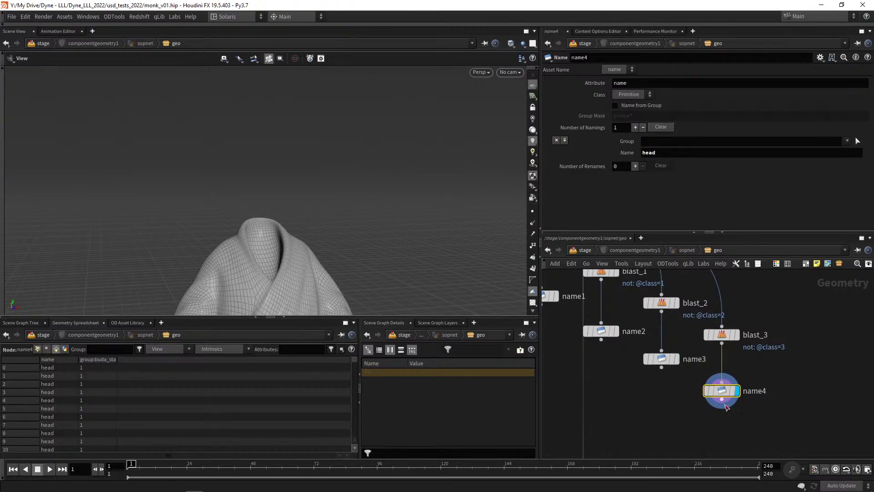
pyautogui.doubleClick(664, 154)
pyautogui.write('body')
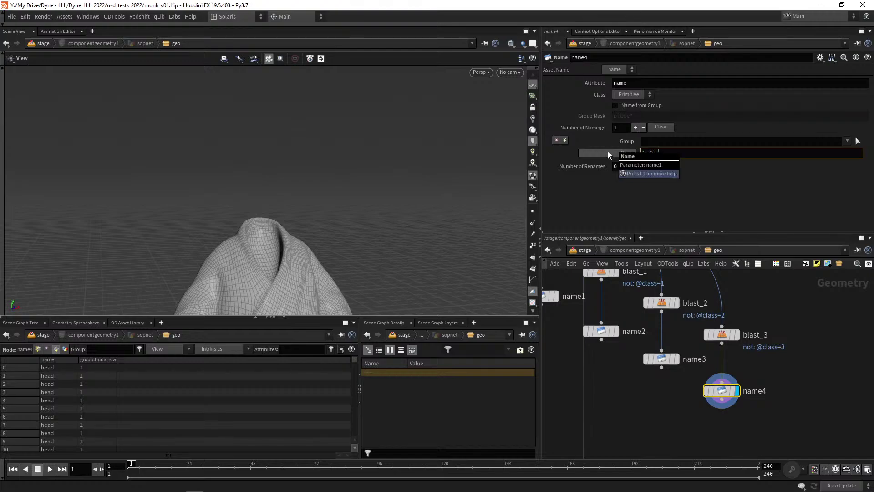
pyautogui.write('_cloth')
pyautogui.press('Return')
pyautogui.press('h')
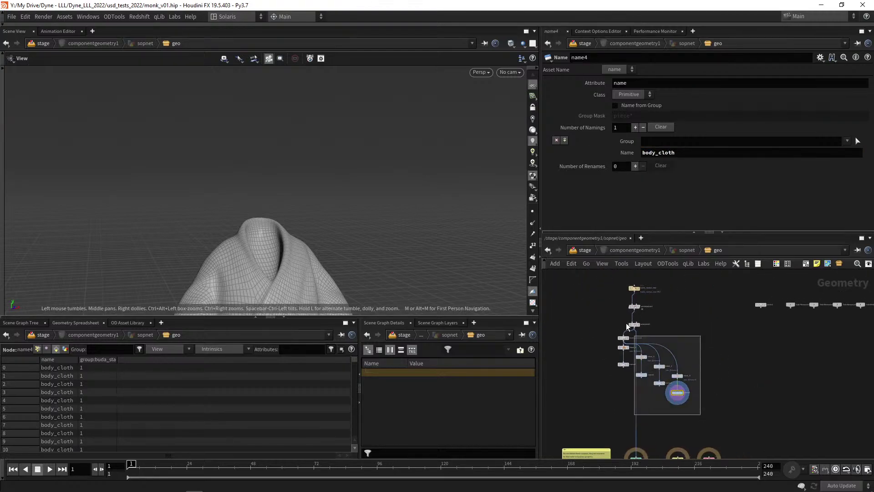
pyautogui.moveTo(708, 428); pyautogui.dragTo(573, 317)
# Switch to the custom desktop layout and show the stage network.
pyautogui.click(230, 17)
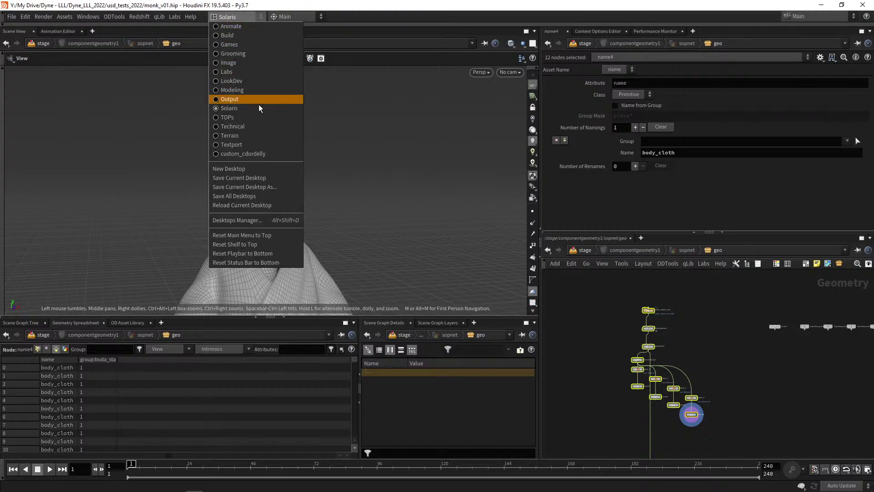
pyautogui.click(245, 154)
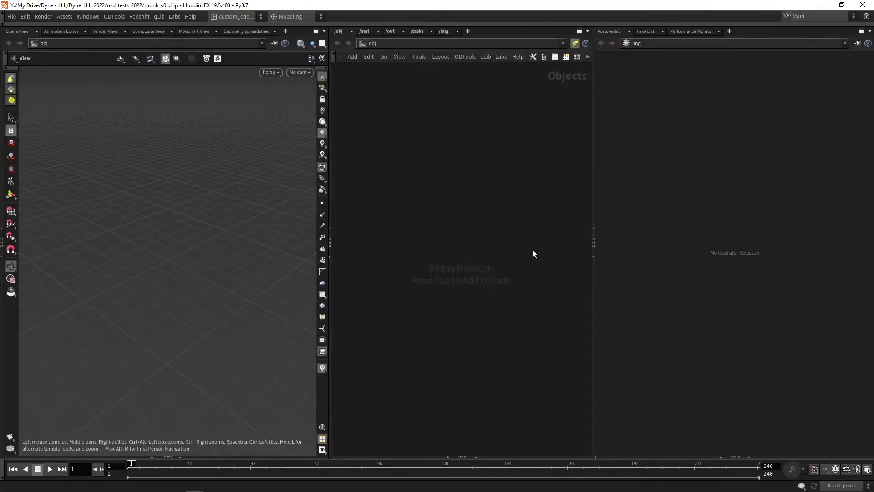
pyautogui.click(375, 44)
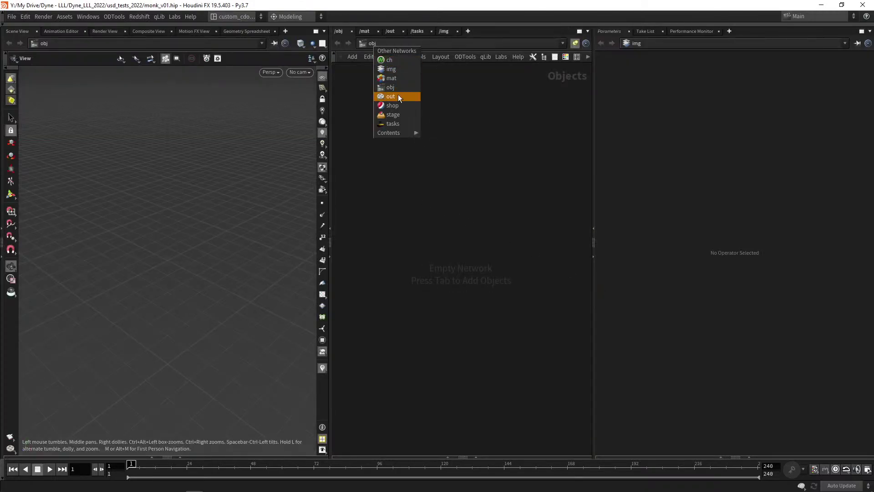
pyautogui.click(396, 115)
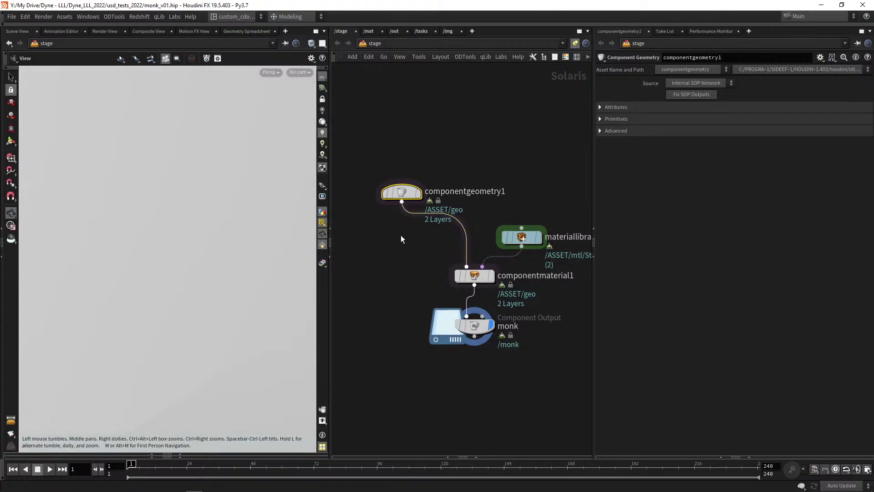
# Open the geometry network inside componentgeometry1 and turn off the checker texture display in the viewport.
pyautogui.press('Return')
pyautogui.press('h')
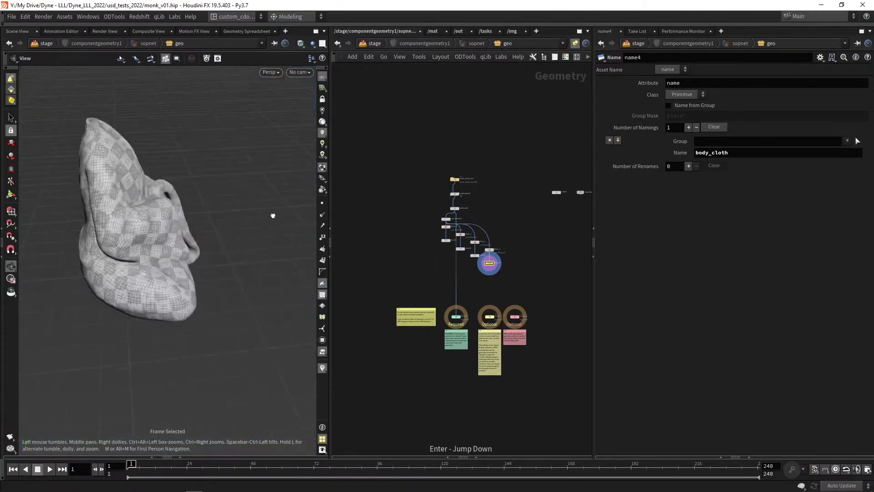
pyautogui.click(322, 295)
pyautogui.keyDown('alt'); pyautogui.moveTo(181, 226); pyautogui.dragTo(245, 250); pyautogui.keyUp('alt')
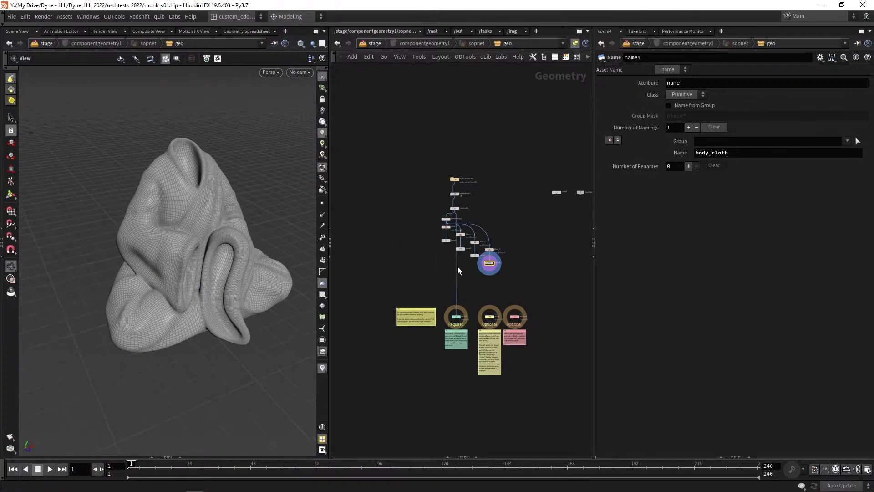
# Move the node tree up away from the outputs, and raise the statue's File node and the two nodes below it farther above Connectivity.
pyautogui.scroll(3, 406, 238)
pyautogui.moveTo(355, 155); pyautogui.dragTo(504, 324)
pyautogui.moveTo(416, 246); pyautogui.dragTo(403, 121)
pyautogui.moveTo(390, 183); pyautogui.dragTo(394, 260, button='middle')
pyautogui.scroll(3, 394, 260)
pyautogui.moveTo(408, 82); pyautogui.dragTo(402, 159, button='middle')
pyautogui.moveTo(401, 159); pyautogui.dragTo(438, 135)
pyautogui.scroll(-2, 476, 194)
pyautogui.moveTo(476, 194); pyautogui.dragTo(478, 220, button='right')
pyautogui.moveTo(477, 220); pyautogui.dragTo(468, 156, button='middle')
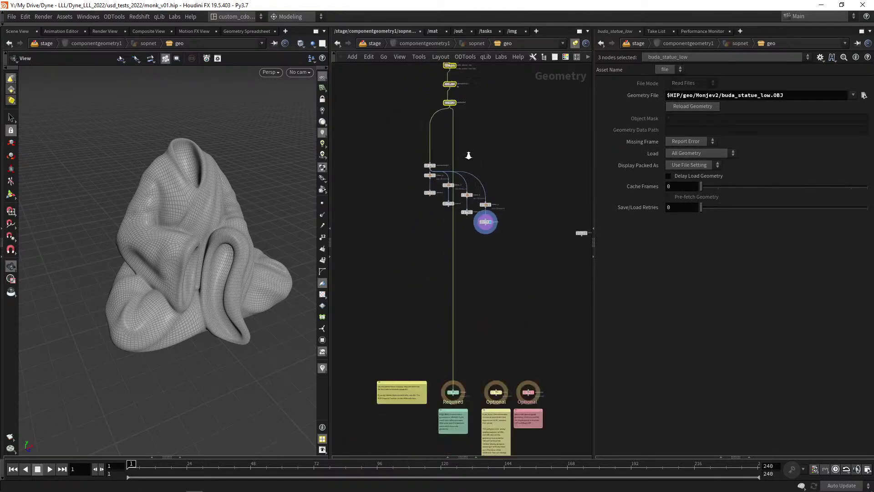
pyautogui.moveTo(468, 156); pyautogui.dragTo(460, 159, button='right')
pyautogui.moveTo(441, 104); pyautogui.dragTo(446, 104)
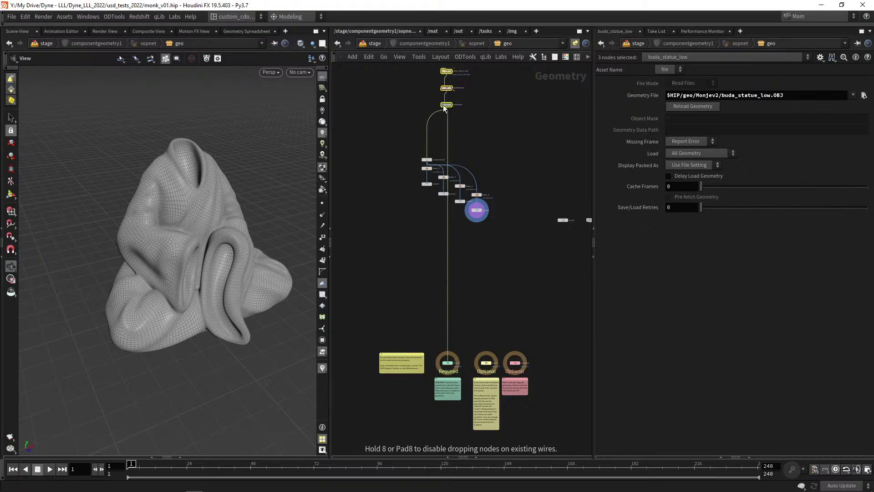
# Move the Connectivity node with all its Blast and Name branches up, closer to the source nodes.
pyautogui.scroll(5, 438, 145)
pyautogui.moveTo(339, 169); pyautogui.dragTo(548, 367)
pyautogui.scroll(-3, 454, 150)
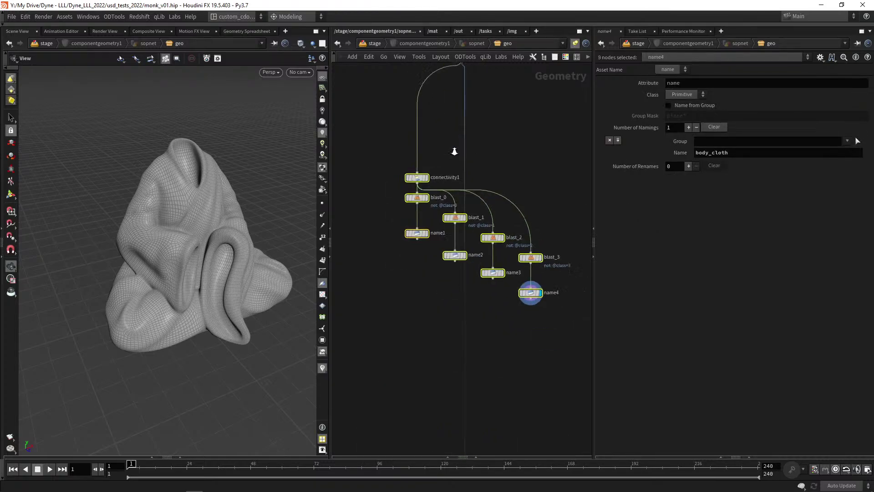
pyautogui.moveTo(454, 150); pyautogui.dragTo(437, 205, button='middle')
pyautogui.moveTo(409, 230); pyautogui.dragTo(387, 167)
pyautogui.click(373, 275)
# Combine the four Name nodes in a Merge node below them and display the merged statue.
pyautogui.scroll(3, 400, 273)
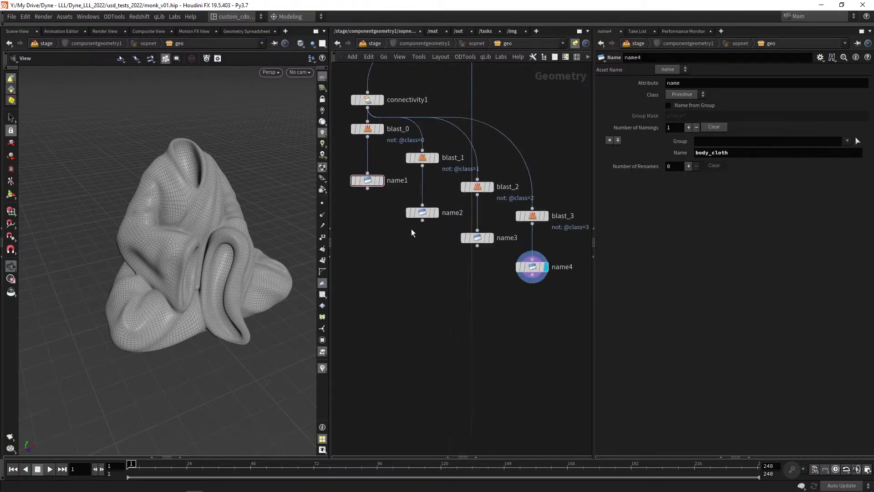
pyautogui.moveTo(419, 259); pyautogui.dragTo(440, 249, button='middle')
pyautogui.moveTo(176, 195); pyautogui.dragTo(145, 196)
pyautogui.moveTo(352, 158); pyautogui.dragTo(397, 187)
pyautogui.keyDown('shift'); pyautogui.moveTo(405, 201); pyautogui.dragTo(450, 220); pyautogui.keyUp('shift')
pyautogui.keyDown('shift'); pyautogui.moveTo(453, 223); pyautogui.dragTo(530, 260); pyautogui.keyUp('shift')
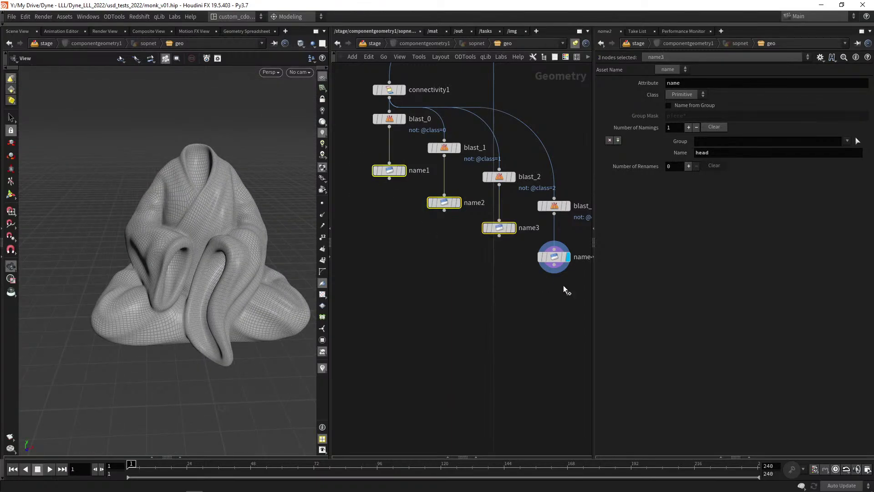
pyautogui.keyDown('shift'); pyautogui.moveTo(564, 286); pyautogui.dragTo(532, 256); pyautogui.keyUp('shift')
pyautogui.click(389, 178)
pyautogui.keyDown('alt'); pyautogui.click(401, 329); pyautogui.keyUp('alt')
pyautogui.press('Escape')
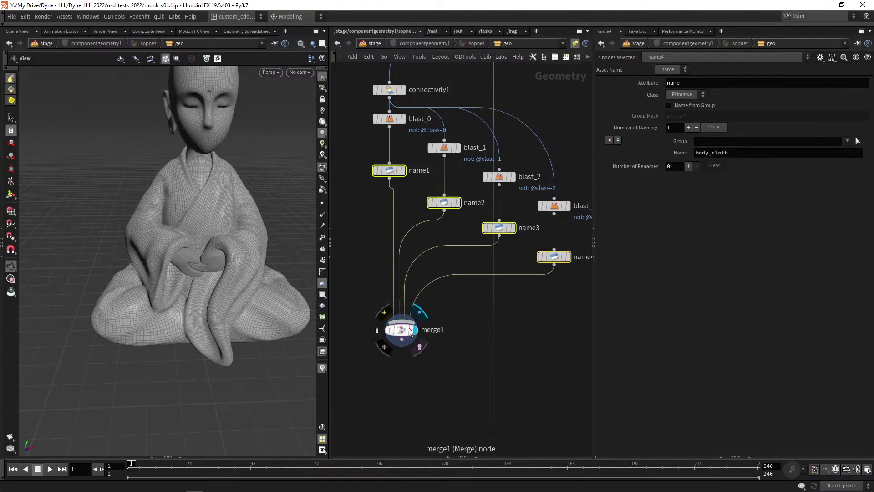
pyautogui.moveTo(404, 329); pyautogui.dragTo(394, 326)
pyautogui.moveTo(197, 209)
pyautogui.mouseDown()
pyautogui.moveTo(269, 217)
pyautogui.moveTo(191, 212)
pyautogui.moveTo(206, 213)
pyautogui.mouseUp()
pyautogui.moveTo(205, 213); pyautogui.dragTo(174, 220, button='right')
pyautogui.moveTo(174, 220); pyautogui.dragTo(170, 239, button='middle')
# Connect the Merge node's output to the required output node.
pyautogui.moveTo(446, 329); pyautogui.dragTo(449, 221, button='middle')
pyautogui.scroll(-4, 449, 222)
pyautogui.click(419, 230)
pyautogui.moveTo(446, 306); pyautogui.dragTo(411, 182, button='middle')
pyautogui.click(426, 351)
pyautogui.moveTo(410, 248); pyautogui.dragTo(394, 363, button='middle')
# Pull the Subdivide node out of the chain above Connectivity and move the remaining nodes up to make room below the Merge.
pyautogui.moveTo(497, 281); pyautogui.dragTo(443, 227)
pyautogui.moveTo(453, 244); pyautogui.dragTo(467, 316, button='middle')
pyautogui.click(428, 143)
pyautogui.moveTo(428, 143); pyautogui.dragTo(377, 391)
pyautogui.moveTo(455, 314); pyautogui.dragTo(463, 252, button='middle')
pyautogui.scroll(-2, 463, 252)
pyautogui.moveTo(432, 203); pyautogui.dragTo(452, 166)
# Insert the Subdivide node between the Merge node and the required output and display it.
pyautogui.scroll(5, 464, 253)
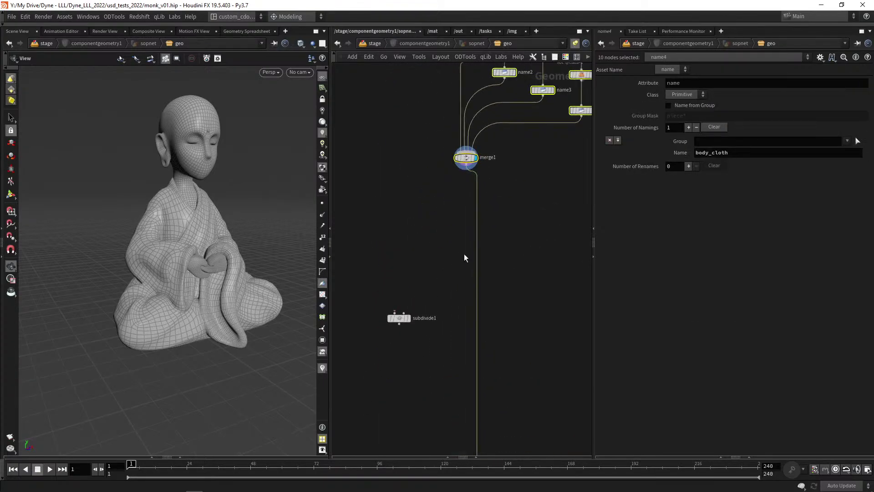
pyautogui.moveTo(401, 317); pyautogui.dragTo(465, 283)
pyautogui.scroll(-2, 421, 256)
pyautogui.moveTo(413, 247); pyautogui.dragTo(502, 323)
pyautogui.moveTo(506, 327); pyautogui.dragTo(456, 246, button='middle')
pyautogui.moveTo(455, 247); pyautogui.dragTo(423, 251, button='right')
pyautogui.moveTo(389, 265); pyautogui.dragTo(414, 253, button='middle')
pyautogui.moveTo(407, 179); pyautogui.dragTo(450, 163, button='right')
pyautogui.moveTo(453, 229); pyautogui.dragTo(392, 237, button='middle')
pyautogui.moveTo(402, 192); pyautogui.dragTo(382, 194, button='right')
# Open the list of desktop layouts.
pyautogui.click(239, 17)
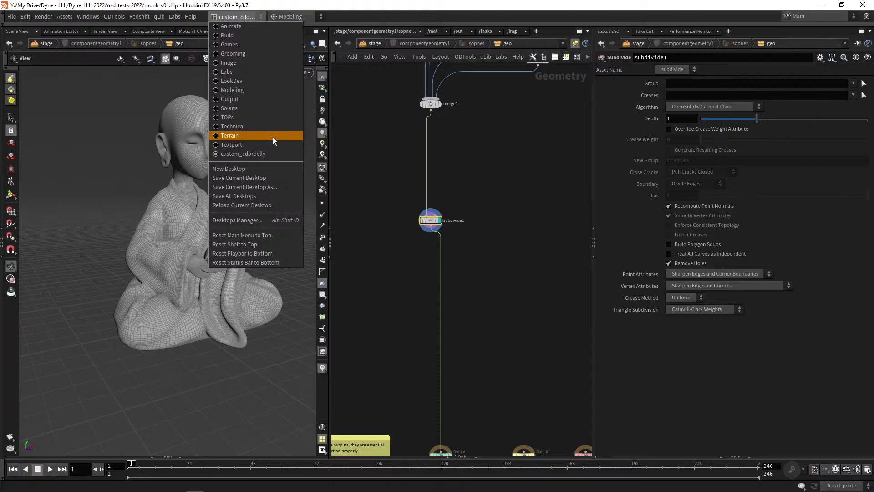
# Switch to the Solaris desktop layout and go up from the SOP geometry network to the stage level.
pyautogui.click(246, 108)
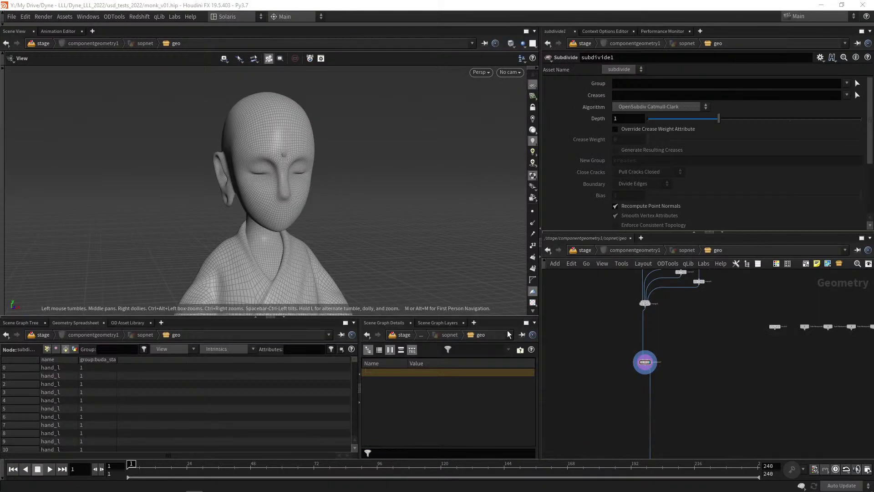
pyautogui.moveTo(634, 400); pyautogui.dragTo(594, 367, button='middle')
pyautogui.press('u')
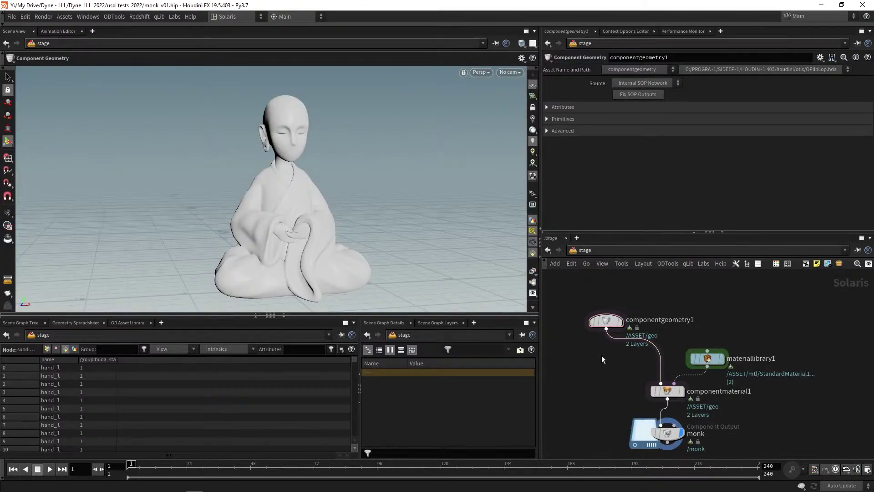
# Select the componentgeometry1 node and expand the ASSET primitive in the scene graph tree.
pyautogui.moveTo(587, 358); pyautogui.dragTo(644, 301)
pyautogui.click(26, 323)
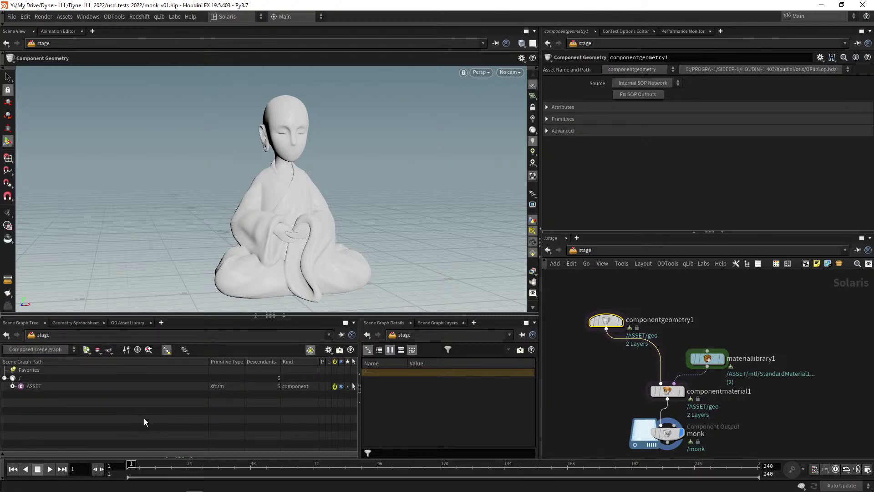
pyautogui.click(12, 386)
# Launch Maxon Cinema 4D R21 while keeping the Houdini stage open.
pyautogui.hotkey('alt', 'Tab')
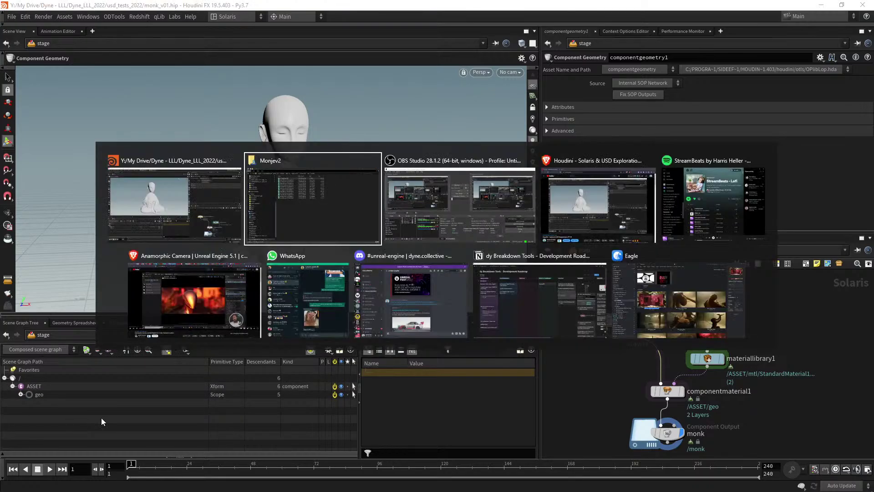
pyautogui.click(173, 187)
pyautogui.press('super')
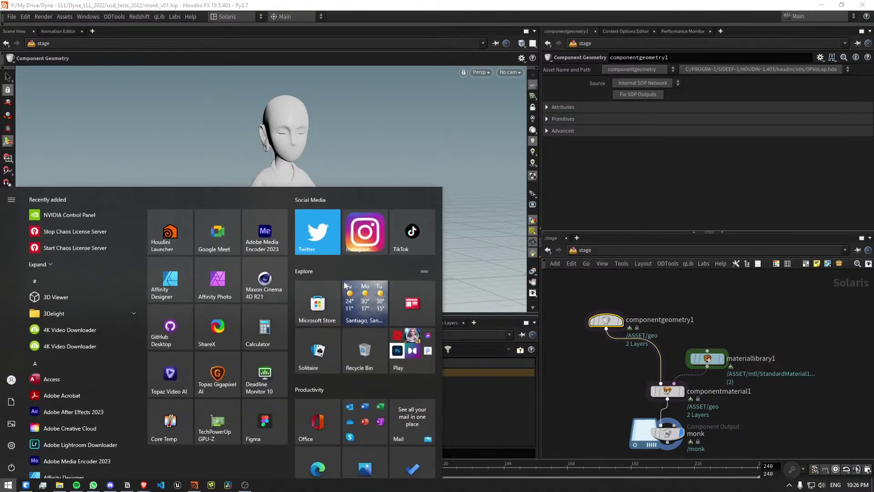
pyautogui.press('super')
pyautogui.moveTo(606, 373); pyautogui.dragTo(599, 370, button='middle')
pyautogui.scroll(-1, 617, 379)
pyautogui.scroll(1, 594, 370)
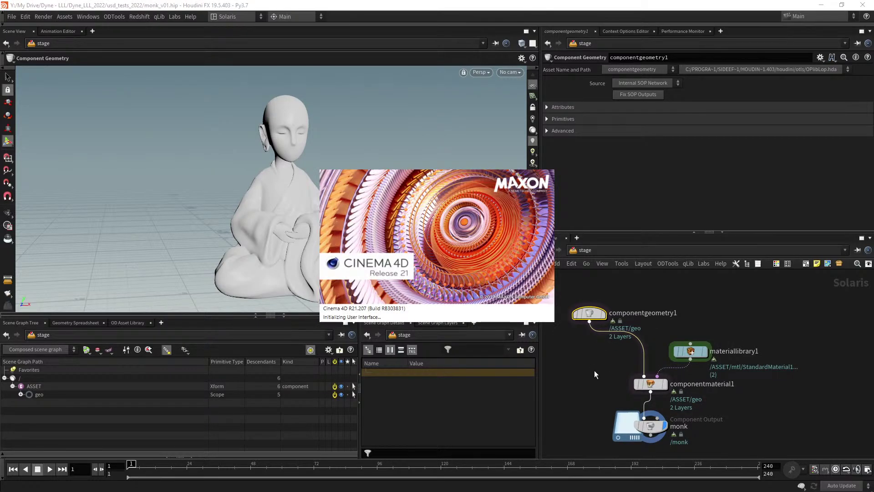
# Examine the Advanced, Primitives and Attributes settings of componentgeometry1, and shift its node slightly upward in the network.
pyautogui.moveTo(623, 292); pyautogui.dragTo(631, 324, button='middle')
pyautogui.scroll(-1, 643, 305)
pyautogui.scroll(2, 621, 303)
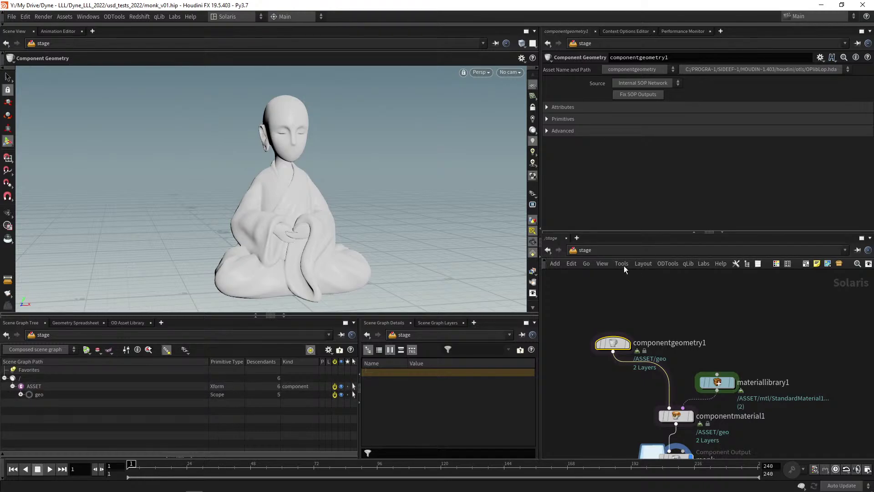
pyautogui.click(564, 131)
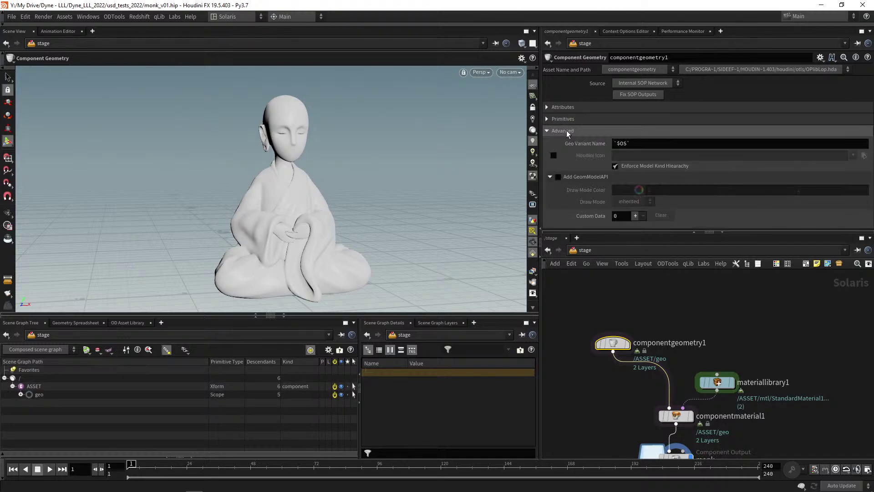
pyautogui.click(563, 130)
pyautogui.click(564, 130)
pyautogui.click(565, 130)
pyautogui.click(566, 120)
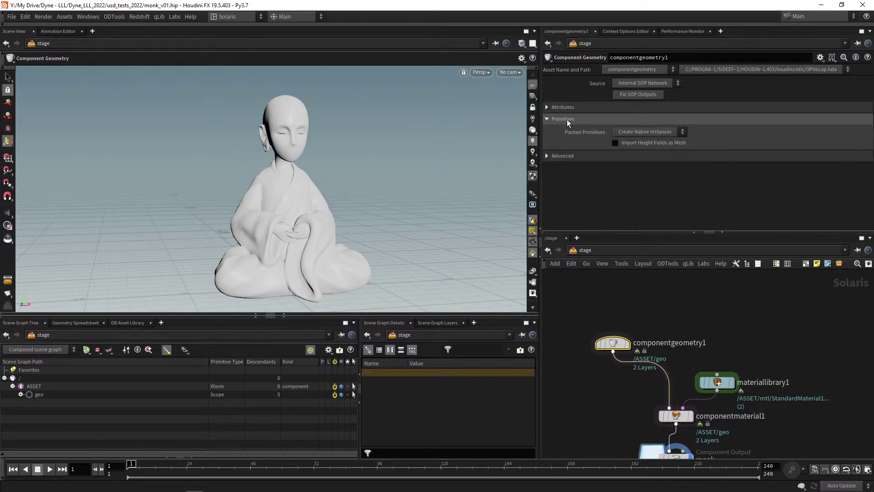
pyautogui.click(565, 120)
pyautogui.click(565, 110)
pyautogui.click(564, 111)
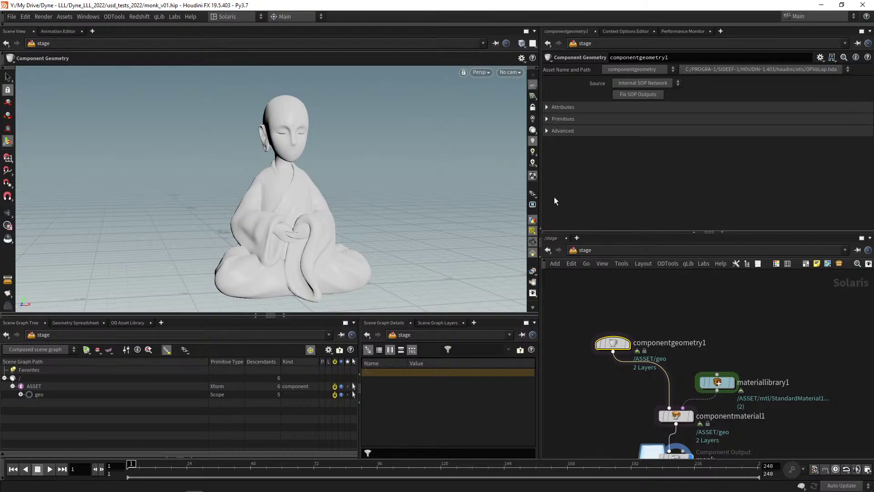
pyautogui.moveTo(635, 317); pyautogui.dragTo(649, 298, button='middle')
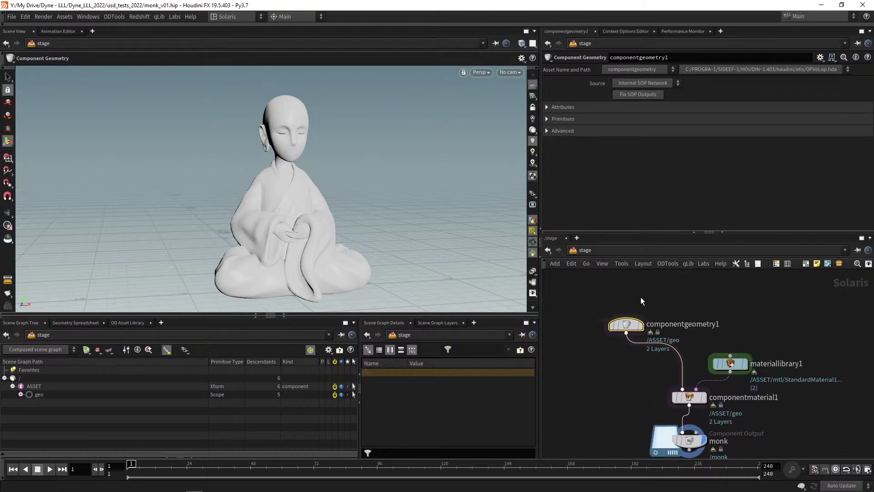
pyautogui.moveTo(618, 325); pyautogui.dragTo(619, 313)
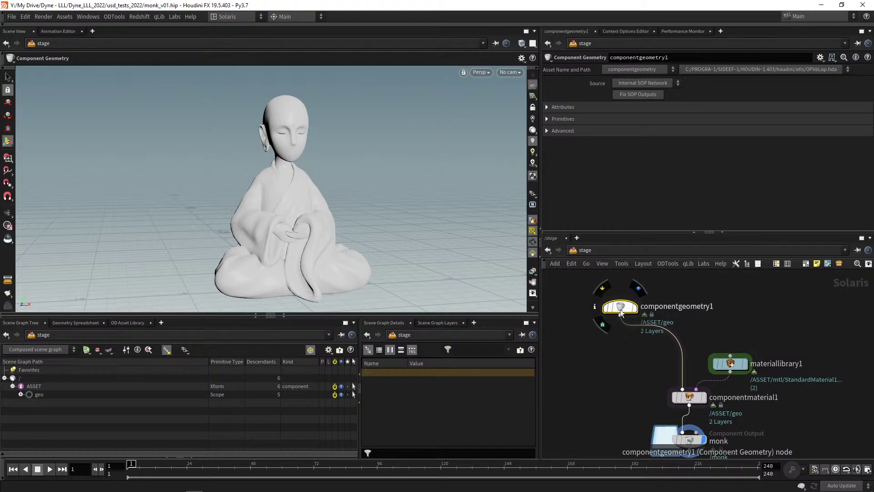
# Switch to Cinema 4D and add a Null object to the untitled scene.
pyautogui.hotkey('alt', 'Tab')
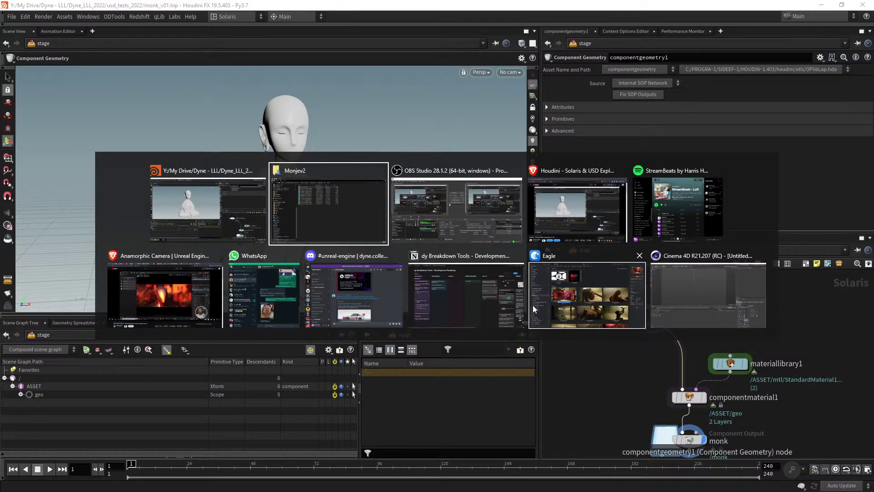
pyautogui.click(701, 289)
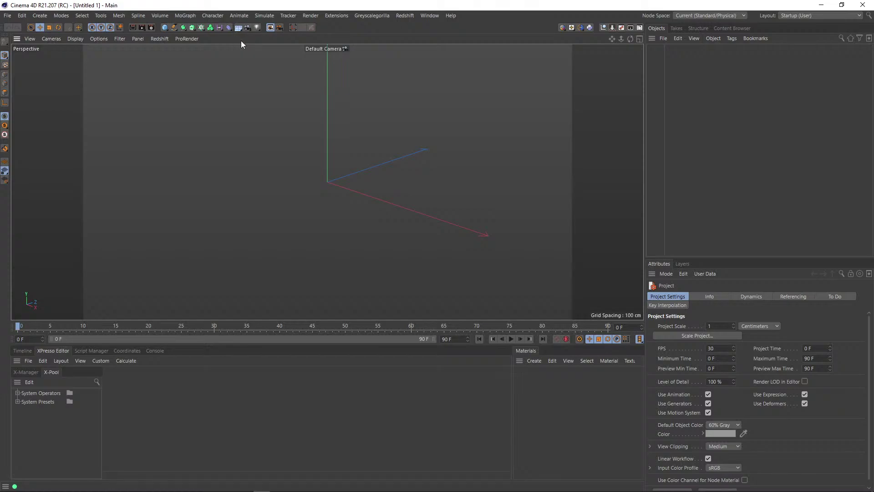
pyautogui.click(603, 28)
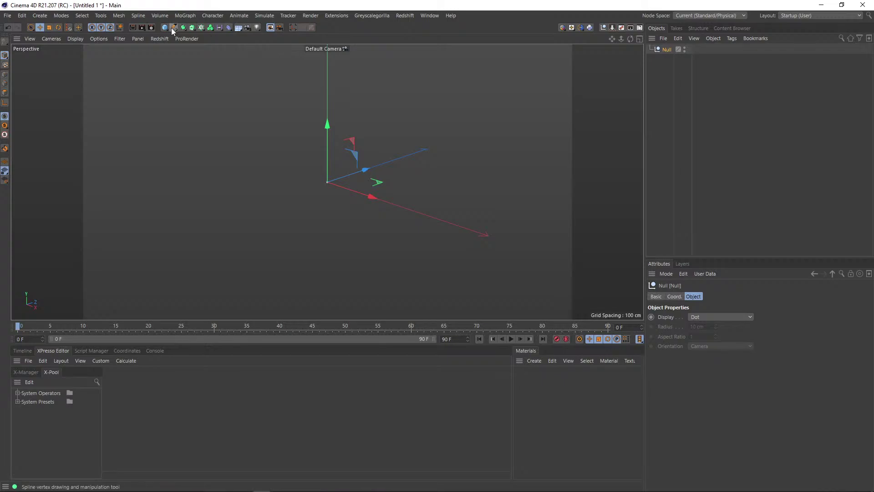
# Import buda_statue_low.OBJ from the Monjev2 folder into Cinema 4D with the default OBJ import settings.
pyautogui.hotkey('alt', 'Tab')
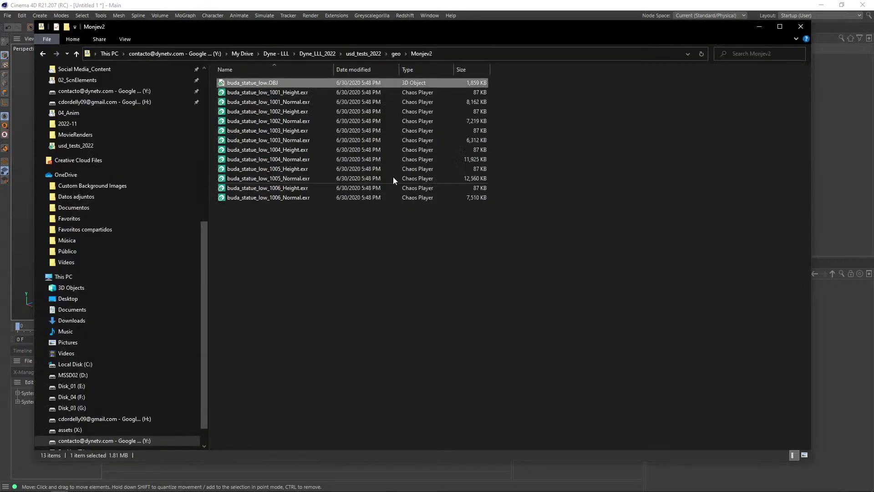
pyautogui.moveTo(309, 82); pyautogui.dragTo(369, 179)
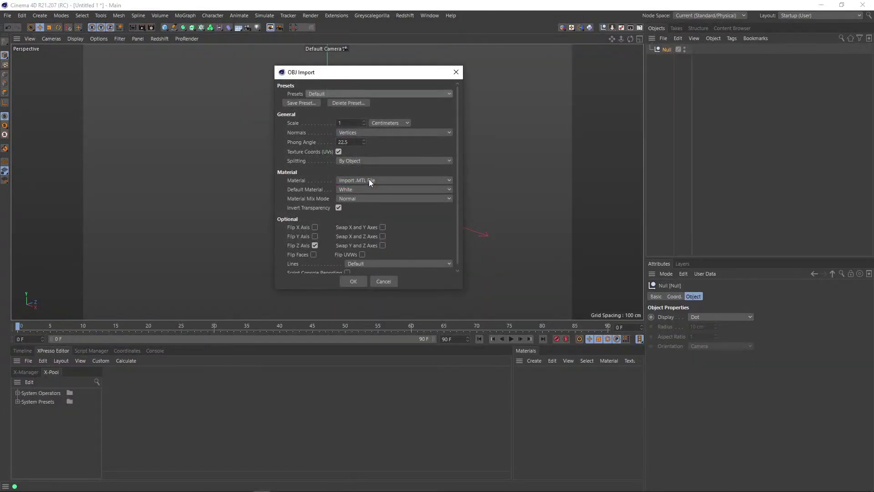
pyautogui.click(353, 281)
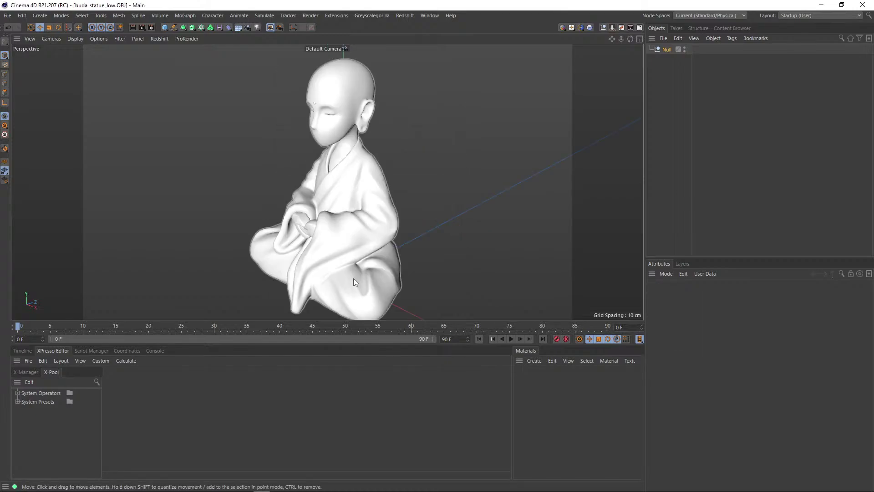
# View the statue from the front and remove the Normal tag from buda_statue_low.
pyautogui.moveTo(440, 167)
pyautogui.keyDown('alt'); pyautogui.mouseDown()
pyautogui.moveTo(471, 154)
pyautogui.moveTo(610, 146)
pyautogui.moveTo(414, 140)
pyautogui.moveTo(420, 157)
pyautogui.moveTo(412, 165)
pyautogui.moveTo(444, 154)
pyautogui.moveTo(410, 183)
pyautogui.moveTo(410, 173)
pyautogui.moveTo(440, 179)
pyautogui.mouseUp(); pyautogui.keyUp('alt')
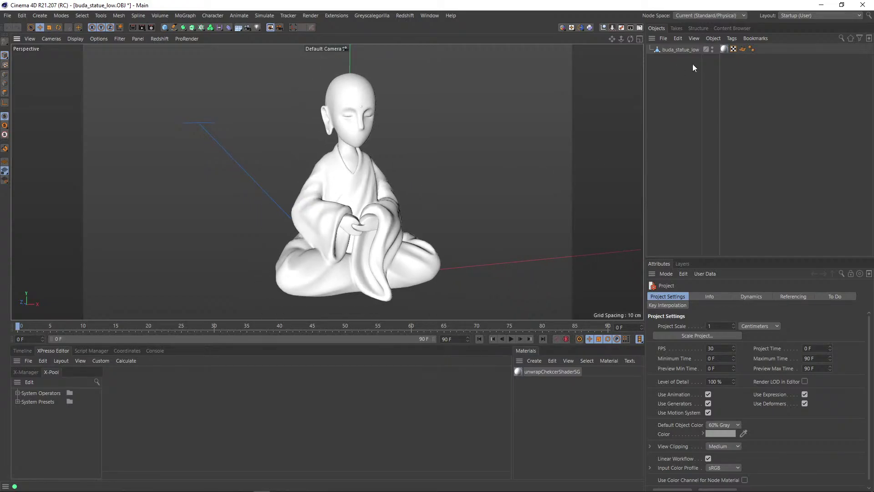
pyautogui.click(742, 49)
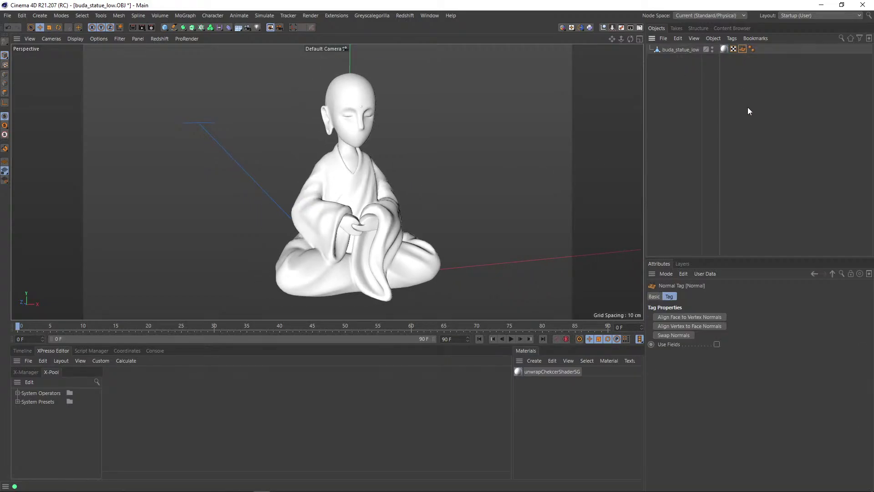
# Switch to Houdini, insert a displayed Normal node between merge1 and subdivide1 inside componentgeometry1, and inspect its geometry info.
pyautogui.hotkey('alt', 'Tab')
pyautogui.hotkey('alt', 'Tab')
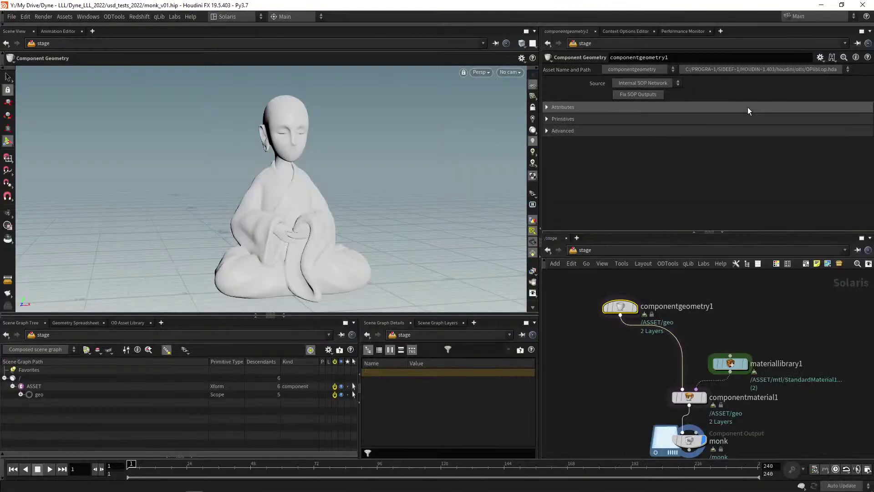
pyautogui.press('i')
pyautogui.moveTo(594, 349); pyautogui.dragTo(577, 439, button='middle')
pyautogui.scroll(3, 597, 338)
pyautogui.press('v')
pyautogui.click(618, 334)
pyautogui.click(597, 313)
pyautogui.moveTo(597, 313); pyautogui.dragTo(616, 325)
pyautogui.press('r')
pyautogui.middleClick(617, 325)
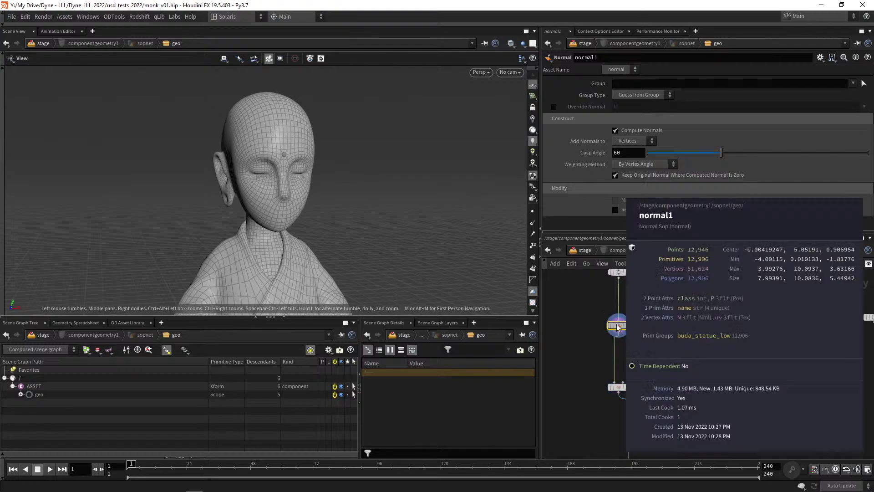
# Switch to Cinema 4D and delete the unwrapChekcerShaderSG material.
pyautogui.hotkey('alt', 'Tab')
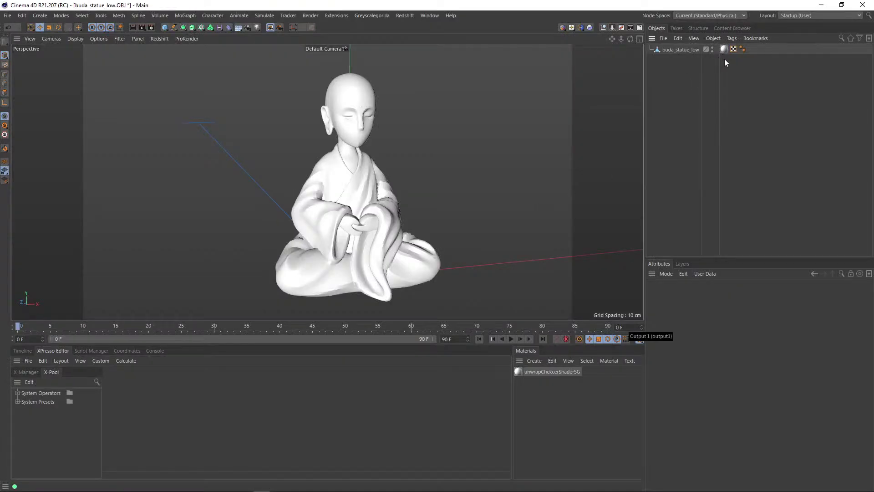
pyautogui.click(533, 372)
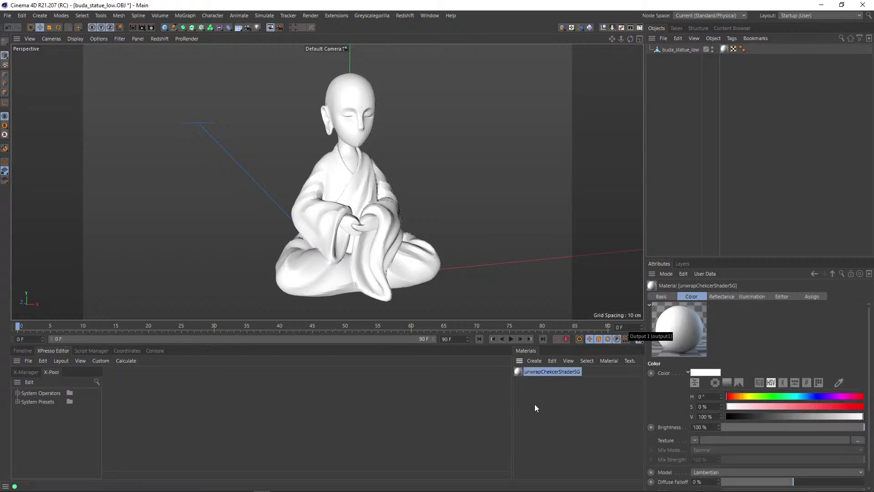
pyautogui.press('Delete')
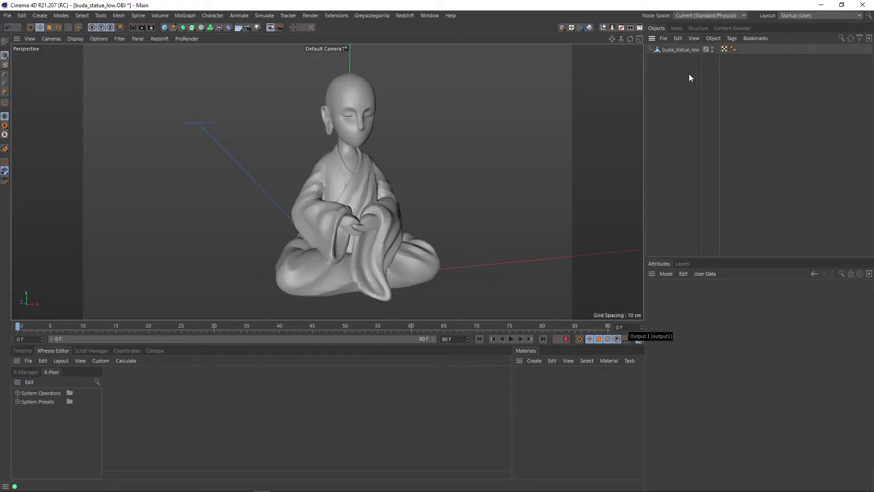
# Split buda_statue_low into separate objects and expand its hierarchy to select the first child.
pyautogui.click(668, 49)
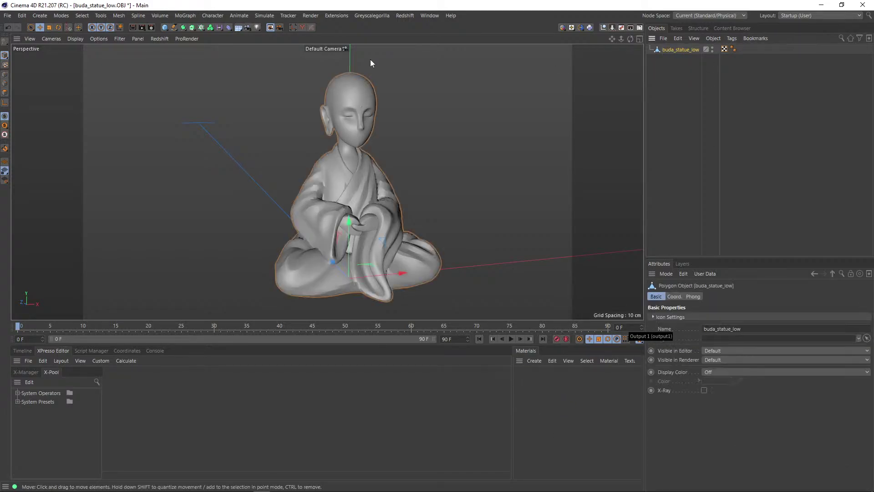
pyautogui.click(293, 28)
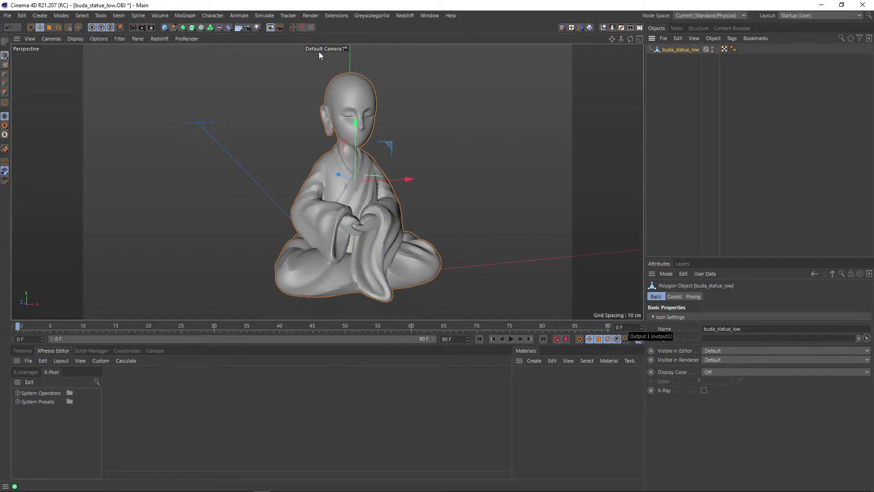
pyautogui.hotkey('ctrl', 'z')
pyautogui.click(302, 27)
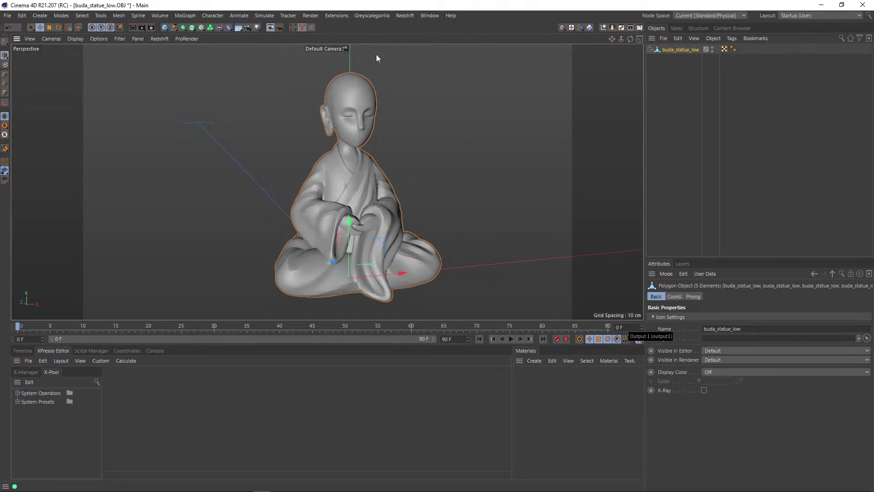
pyautogui.click(651, 50)
pyautogui.click(677, 58)
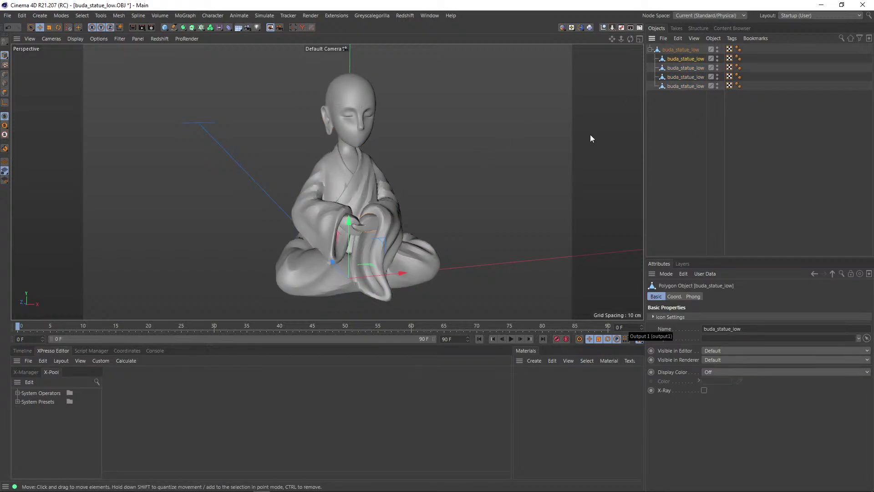
# Set the Phong Angle to 180° on all five buda_statue_low objects and inspect the robe's shading up close.
pyautogui.click(738, 77)
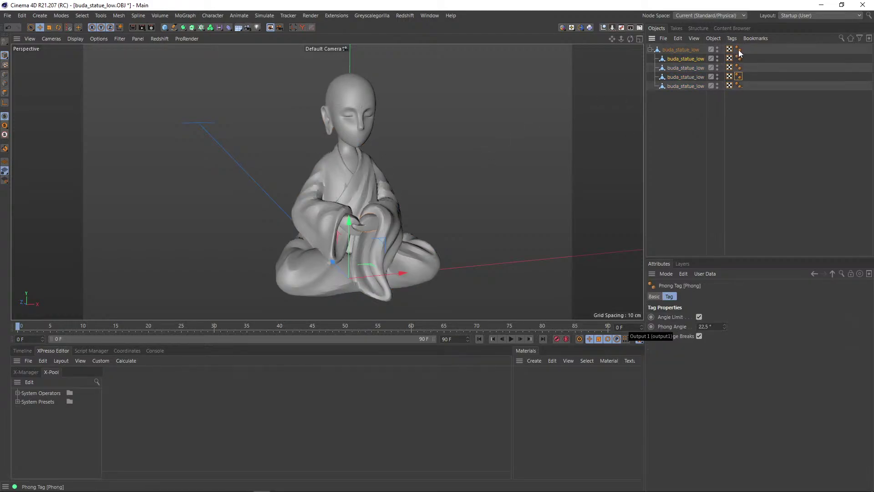
pyautogui.keyDown('shift'); pyautogui.click(738, 87); pyautogui.keyUp('shift')
pyautogui.doubleClick(705, 326)
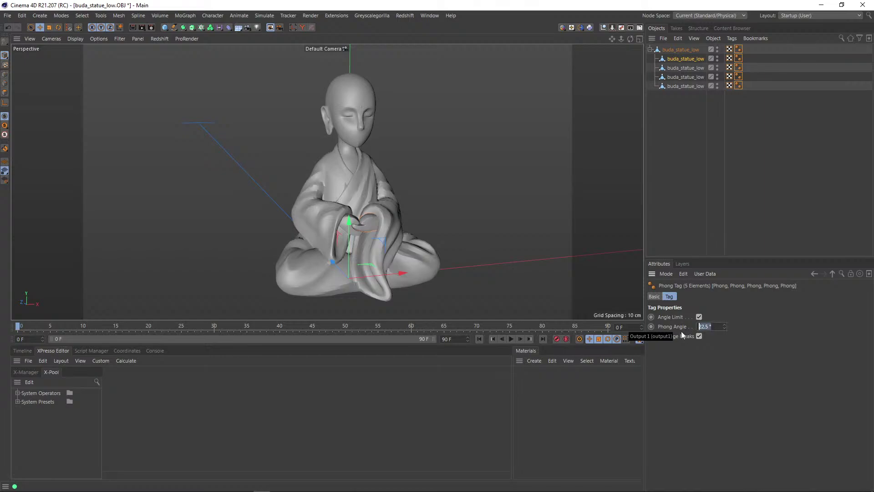
pyautogui.write('90')
pyautogui.press('Return')
pyautogui.keyDown('alt'); pyautogui.moveTo(372, 168); pyautogui.dragTo(308, 184); pyautogui.keyUp('alt')
pyautogui.scroll(-5, 440, 154)
pyautogui.scroll(10, 392, 187)
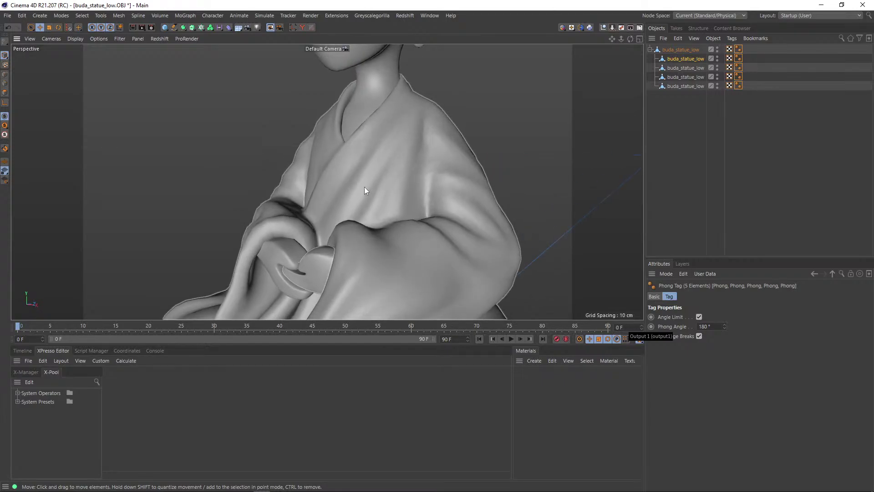
# Switch to Houdini, view the monk's robe shaded without wireframe, and return to Cinema 4D to compare the smoothing.
pyautogui.hotkey('alt', 'Tab')
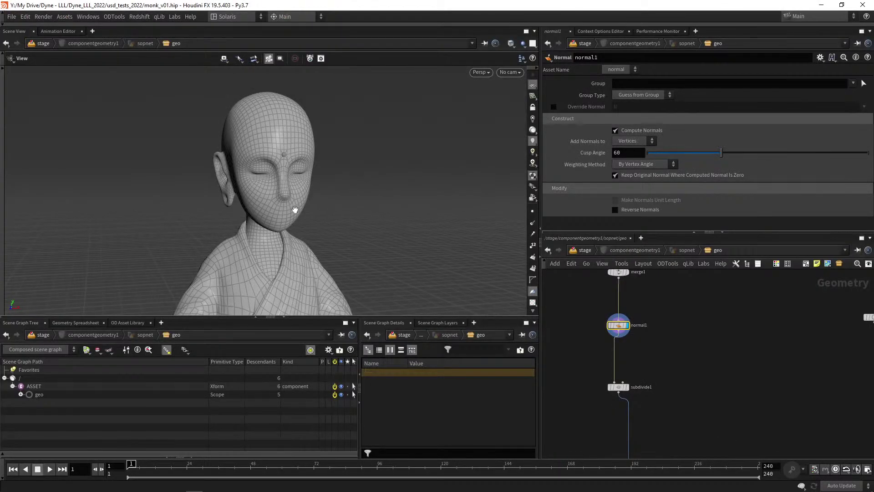
pyautogui.keyDown('alt'); pyautogui.moveTo(293, 207); pyautogui.dragTo(321, 143); pyautogui.keyUp('alt')
pyautogui.scroll(-4, 296, 228)
pyautogui.hotkey('shift', 'w')
pyautogui.scroll(4, 308, 188)
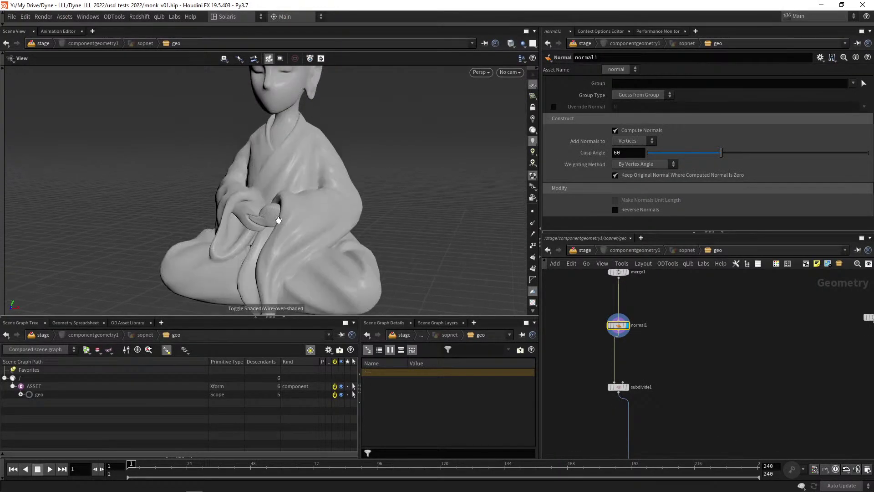
pyautogui.keyDown('alt'); pyautogui.moveTo(308, 188); pyautogui.dragTo(312, 204); pyautogui.keyUp('alt')
pyautogui.hotkey('alt', 'Tab')
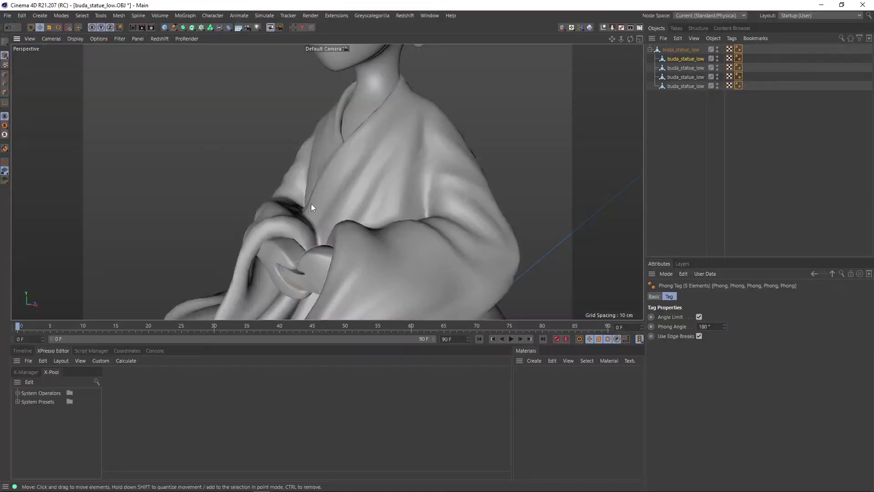
# Compare the statue's smoothing between Houdini and Cinema 4D, and examine the whole figure from the front in Cinema 4D.
pyautogui.hotkey('alt', 'Tab')
pyautogui.hotkey('alt', 'Tab')
pyautogui.hotkey('alt', 'Tab')
pyautogui.hotkey('alt', 'Tab')
pyautogui.scroll(-5, 469, 135)
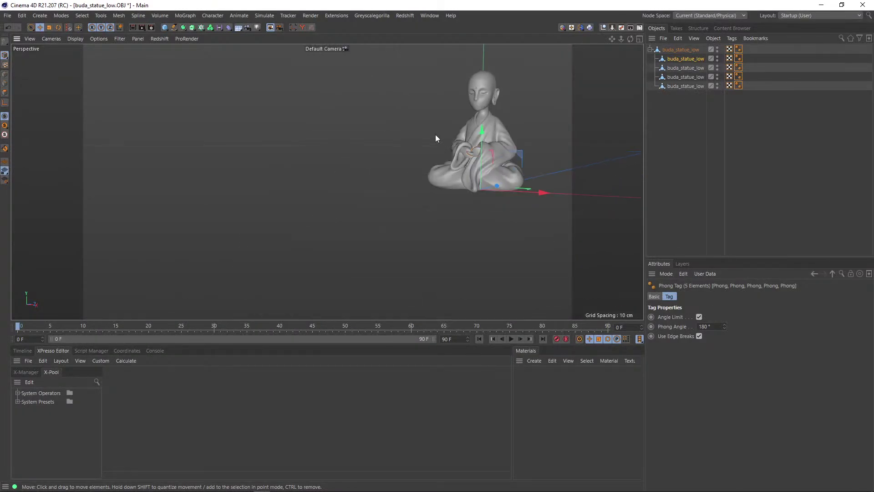
pyautogui.keyDown('alt'); pyautogui.moveTo(435, 135); pyautogui.dragTo(427, 186); pyautogui.keyUp('alt')
pyautogui.scroll(5, 427, 186)
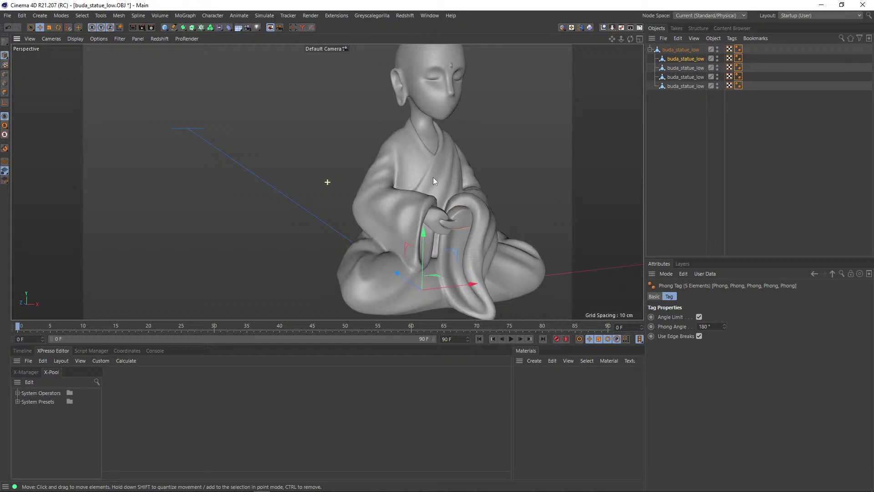
pyautogui.keyDown('alt'); pyautogui.moveTo(433, 181); pyautogui.dragTo(384, 200, button='middle'); pyautogui.keyUp('alt')
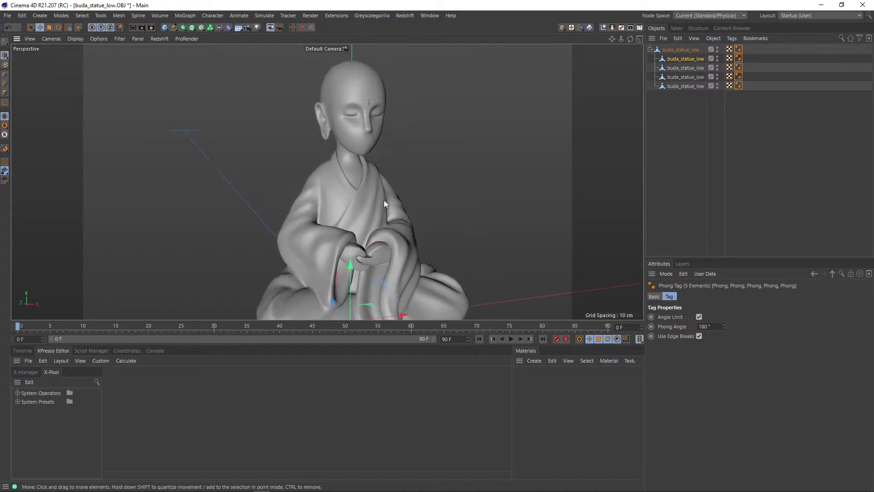
# Rename the first two child objects of buda_statue_low as hand_l and hand_r.
pyautogui.click(668, 105)
pyautogui.click(675, 59)
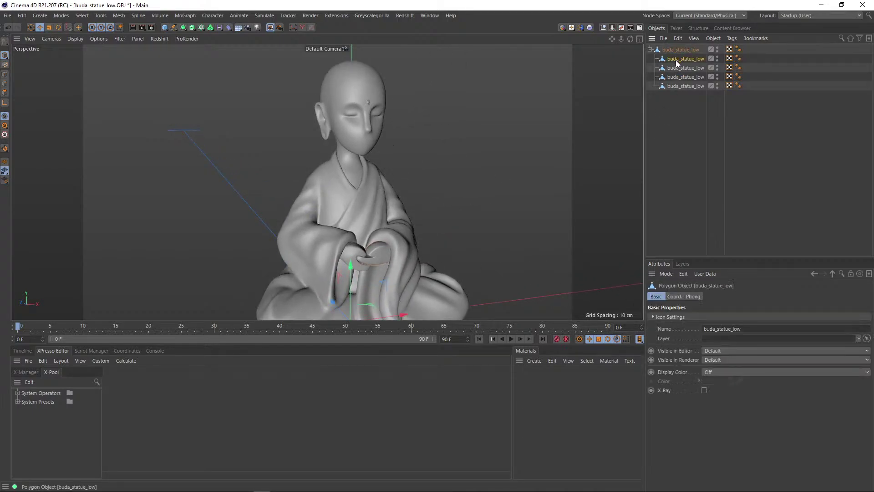
pyautogui.doubleClick(679, 59)
pyautogui.write('han')
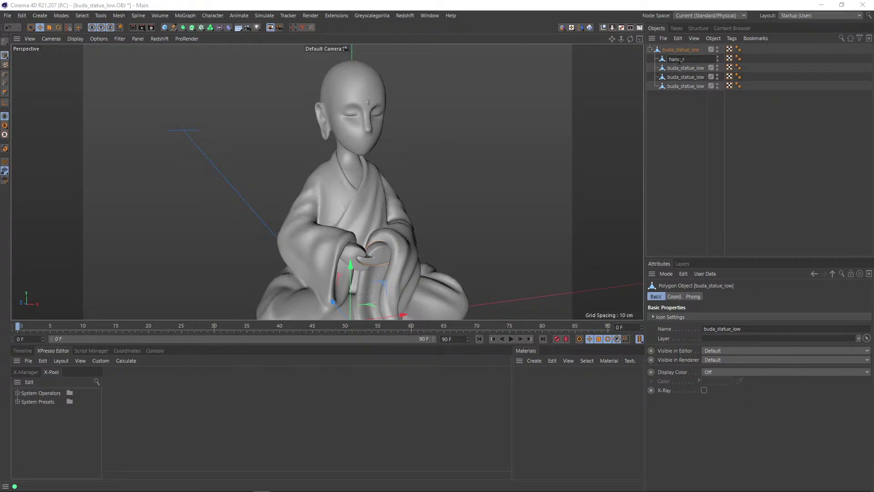
pyautogui.write('d_r')
pyautogui.press('BackSpace')
pyautogui.write('l')
pyautogui.press('Tab')
pyautogui.write('hand_r')
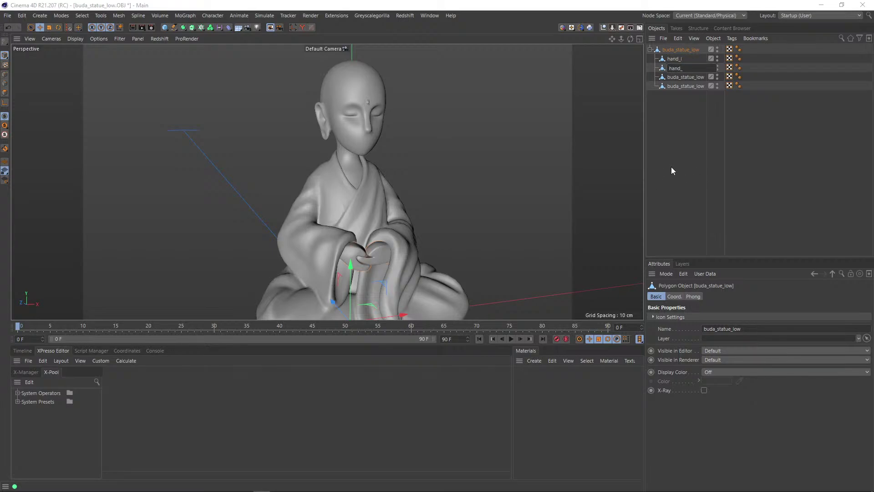
# Rename the third child object as head and the fourth as body_cloth.
pyautogui.press('Tab')
pyautogui.write('bo')
pyautogui.press('BackSpace')
pyautogui.press('BackSpace')
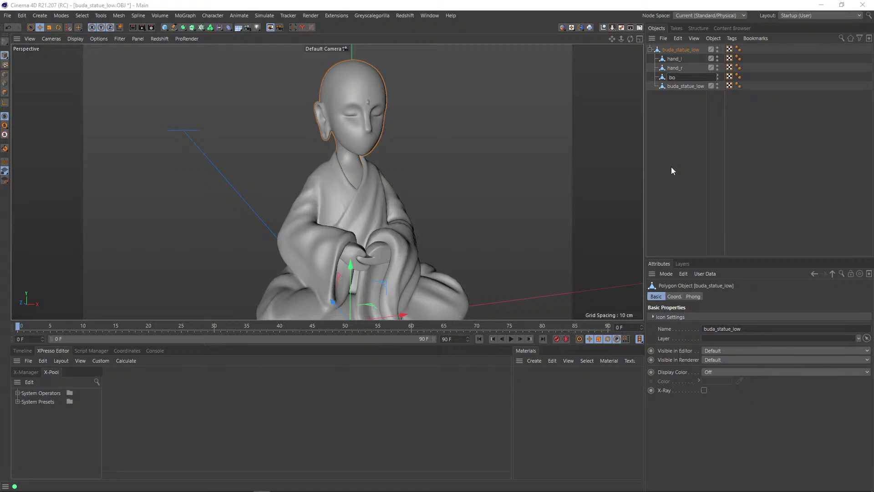
pyautogui.write('head')
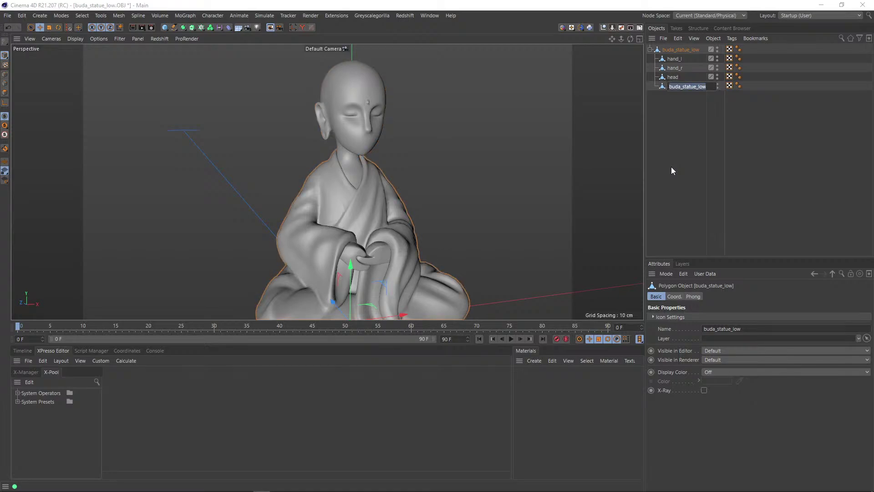
pyautogui.write('body_cloth')
# Rename the parent object buda_statue_low as monk.
pyautogui.press('Up')
pyautogui.press('Up')
pyautogui.press('Up')
pyautogui.press('Up')
pyautogui.write('monk')
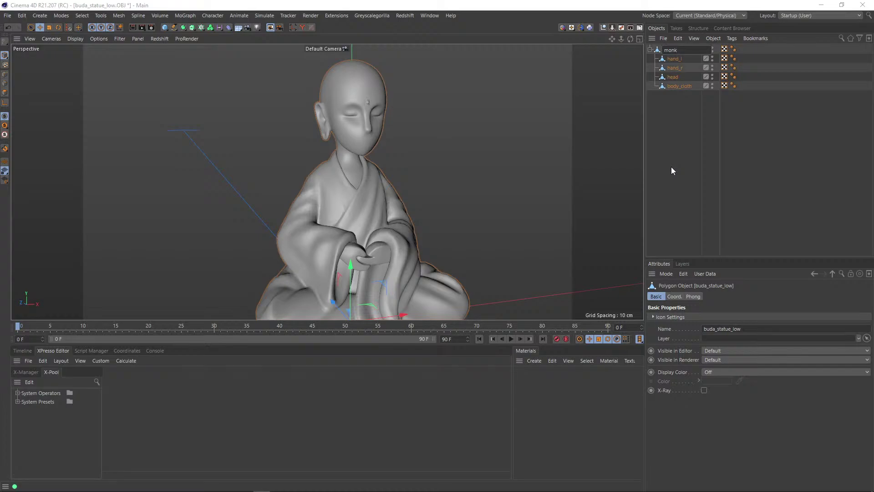
pyautogui.press('Return')
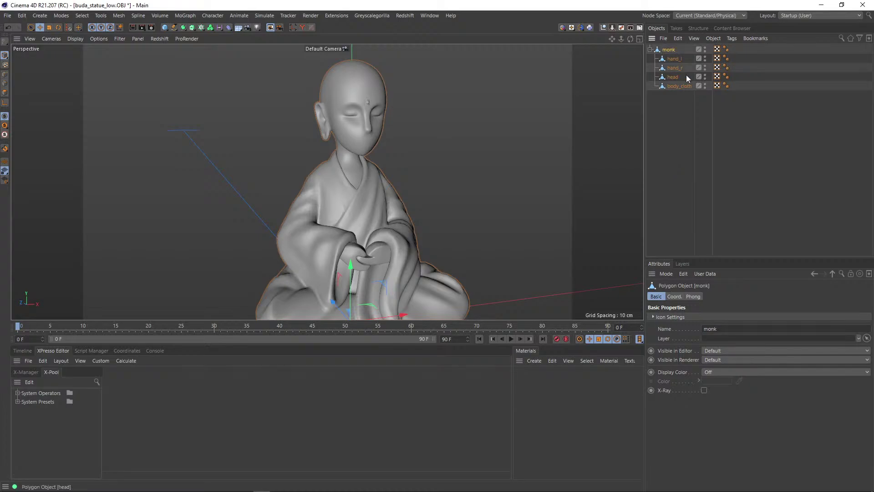
# Move hand_l, hand_r, head and body_cloth out of the monk object to the top level of the hierarchy.
pyautogui.click(673, 59)
pyautogui.keyDown('shift'); pyautogui.click(675, 86); pyautogui.keyUp('shift')
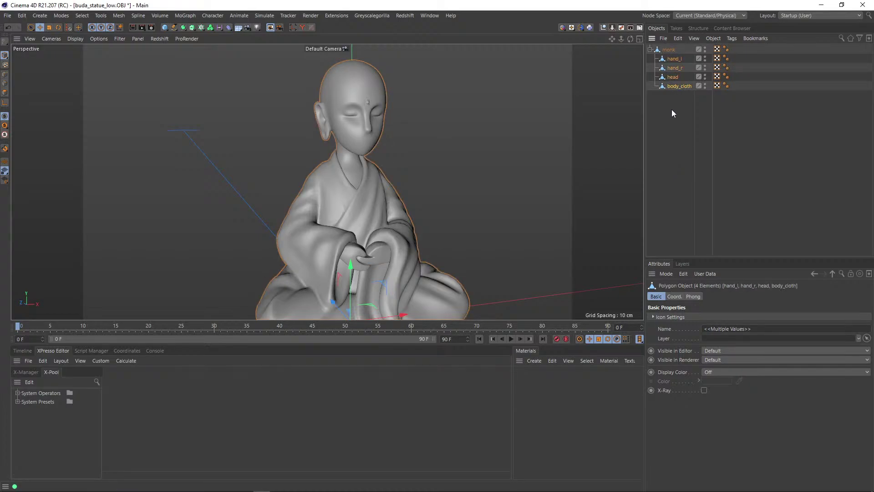
pyautogui.click(665, 95)
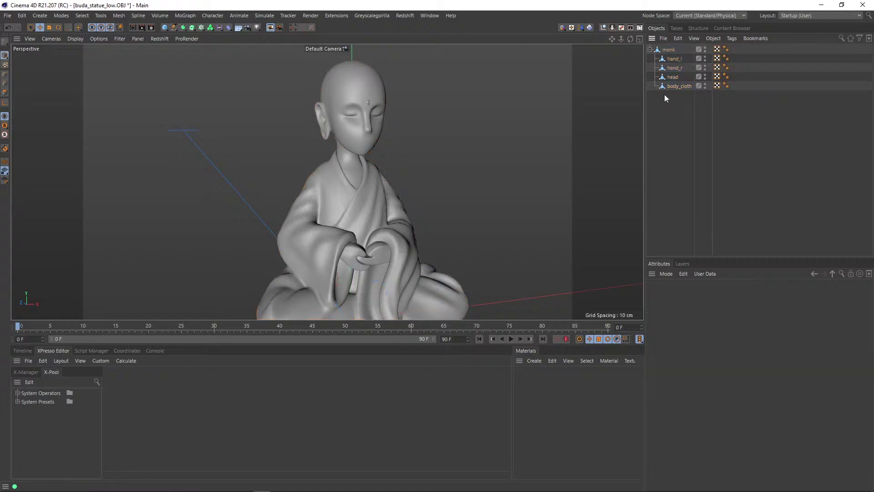
pyautogui.click(671, 59)
pyautogui.keyDown('shift'); pyautogui.click(676, 86); pyautogui.keyUp('shift')
pyautogui.moveTo(676, 87); pyautogui.dragTo(670, 134)
pyautogui.click(670, 133)
# Delete the emptied monk polygon object and add a Null in its place.
pyautogui.click(667, 49)
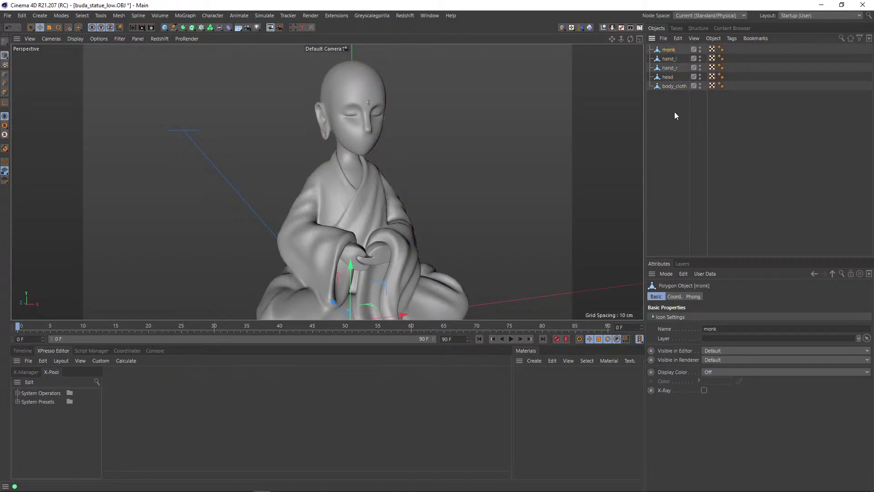
pyautogui.press('Delete')
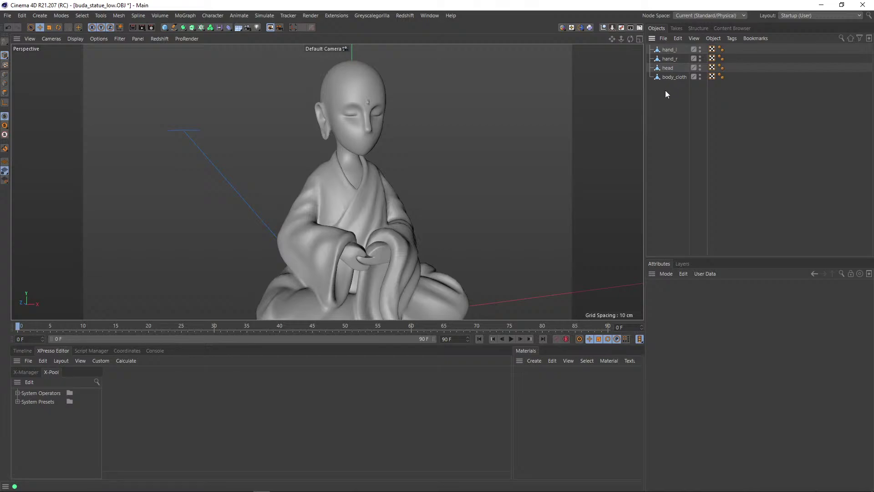
pyautogui.hotkey('ctrl', 'z')
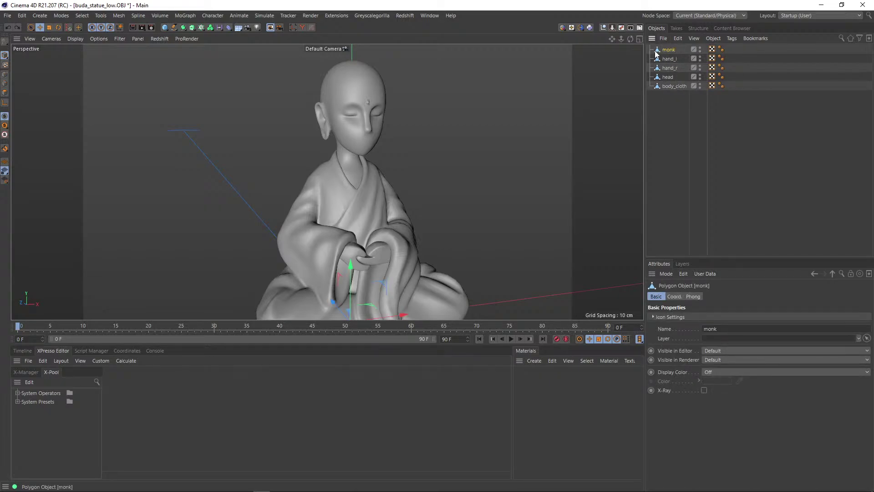
pyautogui.press('Delete')
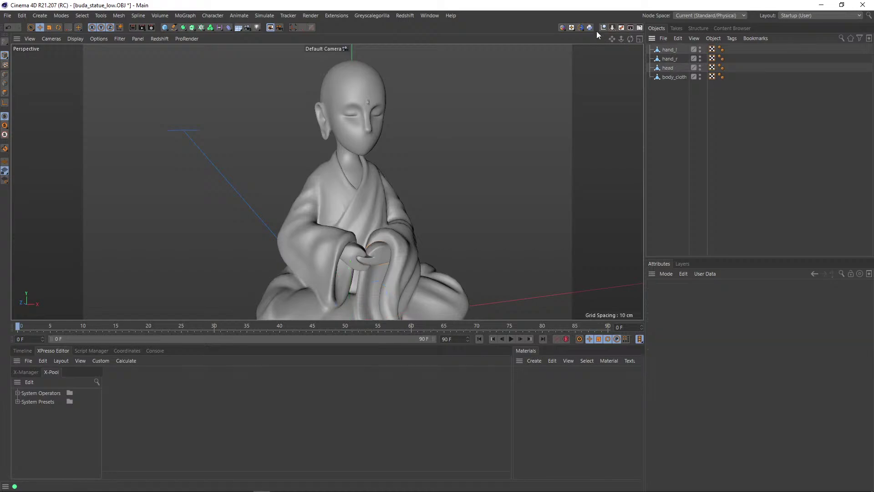
pyautogui.hotkey('ctrl', 'z')
# Center the axes of hand_l, hand_r, head and body_cloth on their own geometry.
pyautogui.click(669, 58)
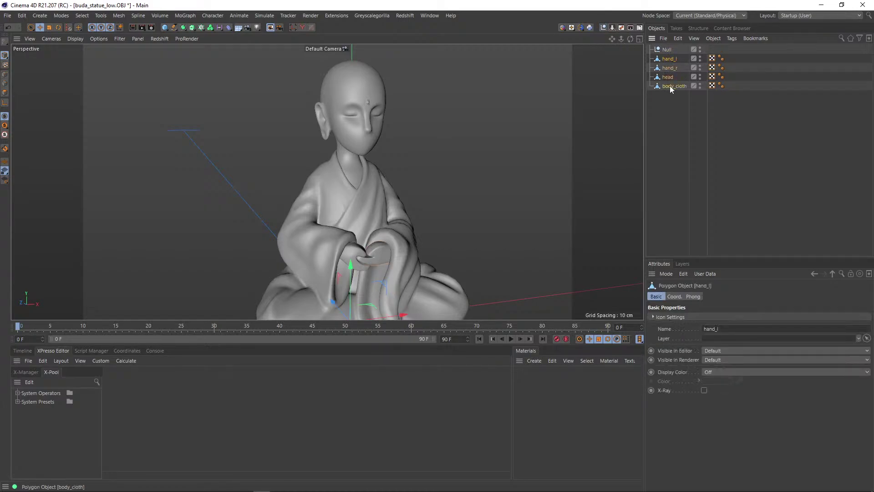
pyautogui.keyDown('shift'); pyautogui.click(670, 85); pyautogui.keyUp('shift')
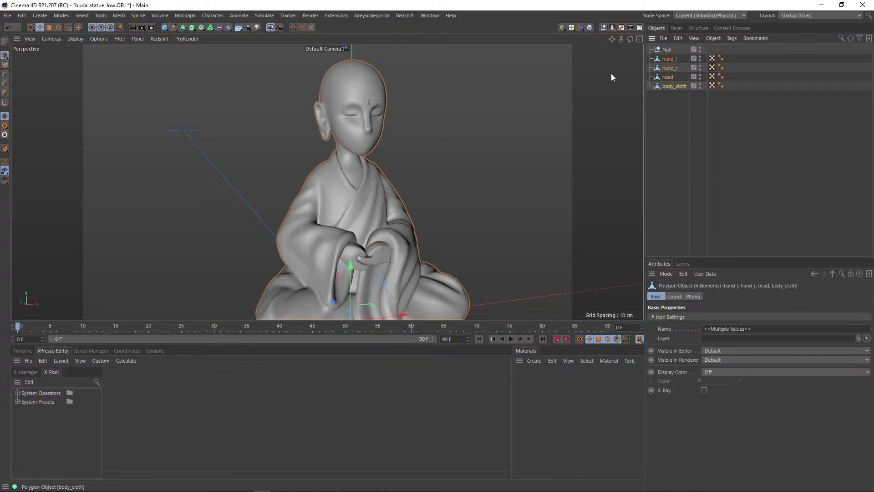
pyautogui.scroll(-5, 456, 155)
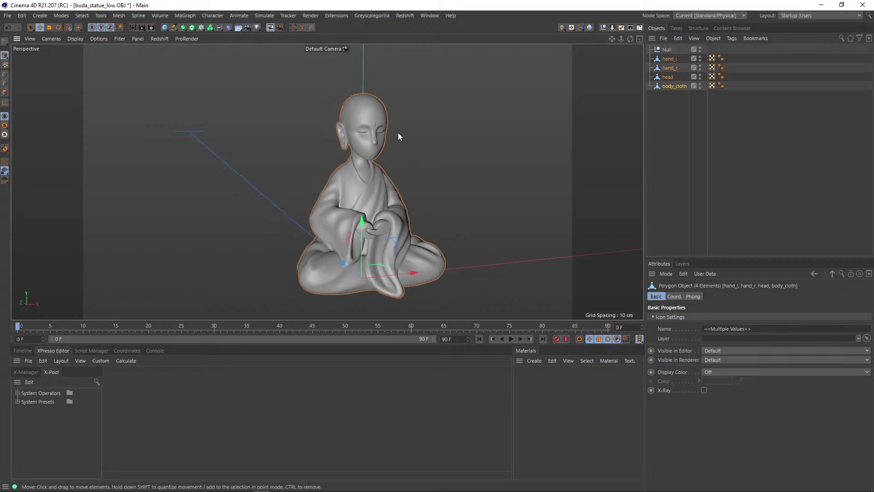
pyautogui.click(293, 28)
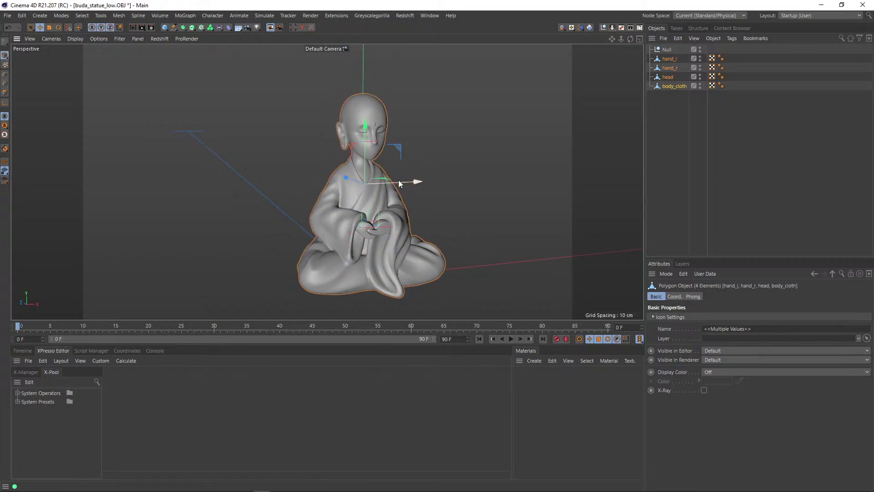
pyautogui.scroll(3, 372, 254)
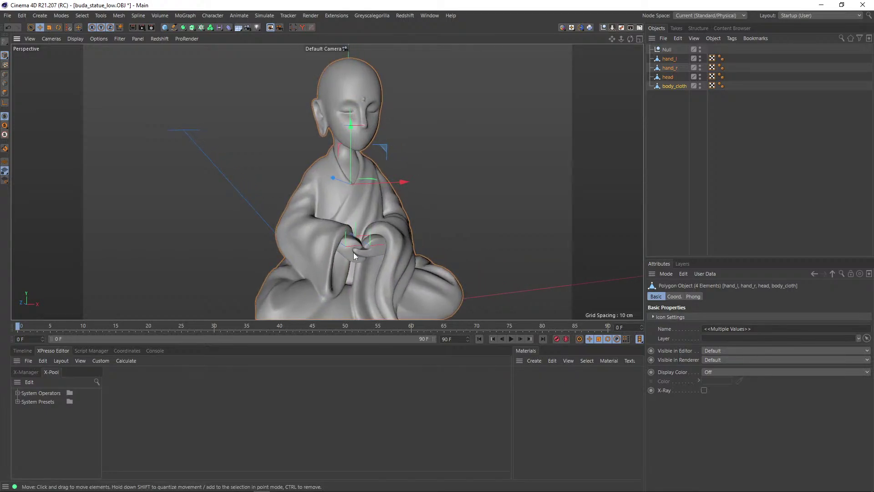
# Parent the four statue parts under the Null and rename the Null as monk.
pyautogui.moveTo(667, 59); pyautogui.dragTo(657, 50)
pyautogui.click(666, 50)
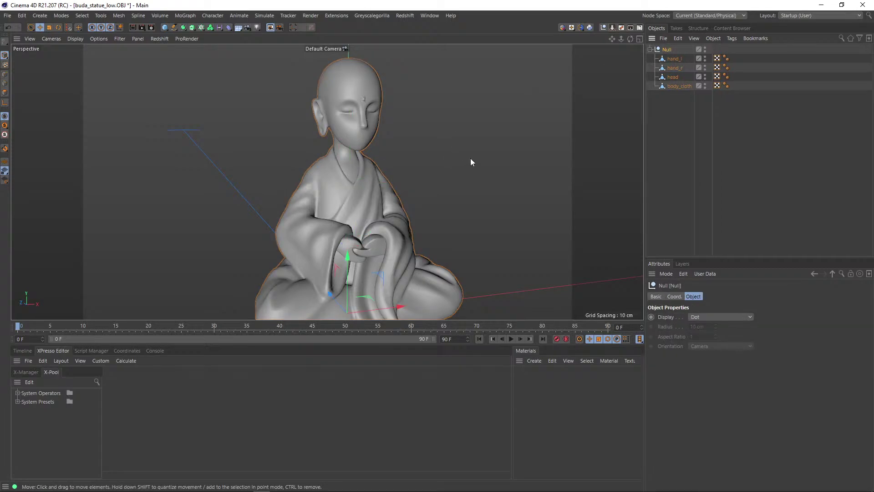
pyautogui.doubleClick(667, 49)
pyautogui.write('monk')
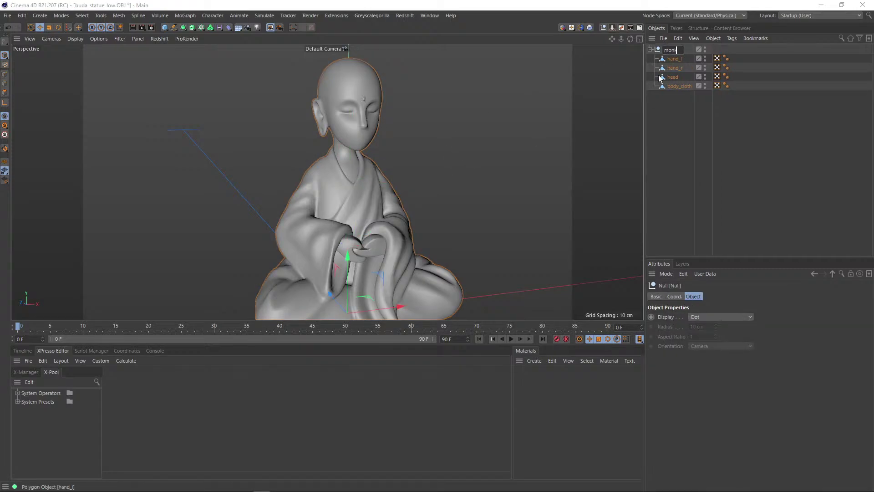
pyautogui.press('Return')
# Start saving the scene, and in File Explorer create and open a new c4d folder inside usd_tests_2022.
pyautogui.hotkey('ctrl', 's')
pyautogui.hotkey('alt', 'Tab')
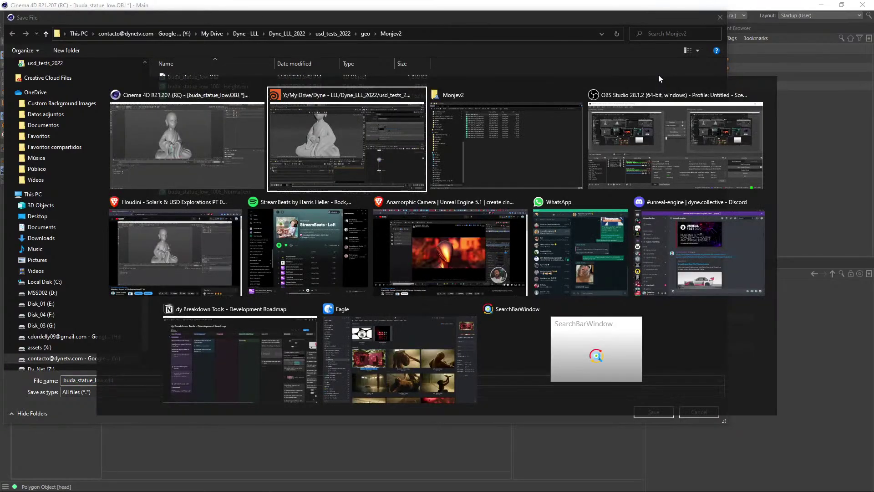
pyautogui.click(479, 158)
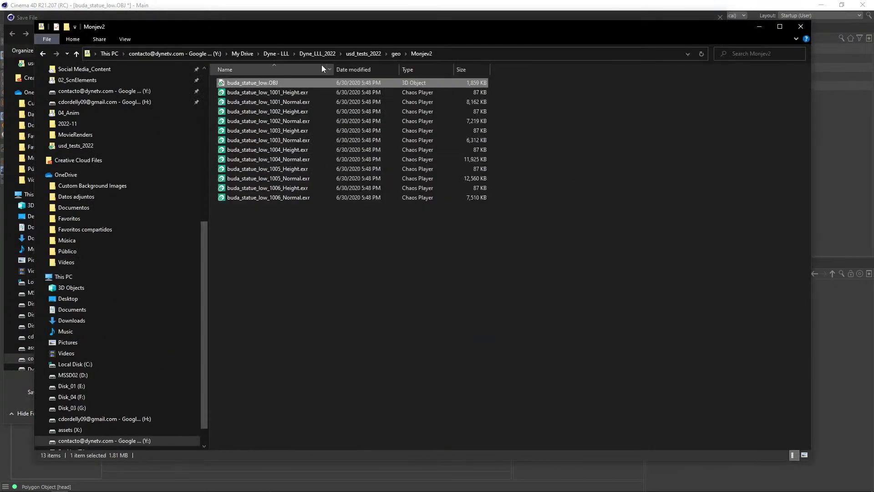
pyautogui.click(395, 54)
pyautogui.click(360, 54)
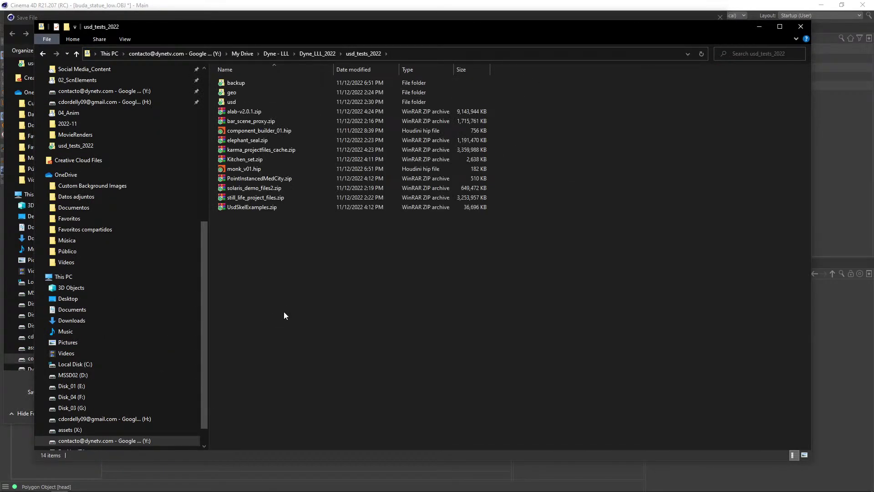
pyautogui.hotkey('ctrl', 'shift', 'n')
pyautogui.write('c4d')
pyautogui.press('Return')
pyautogui.press('Return')
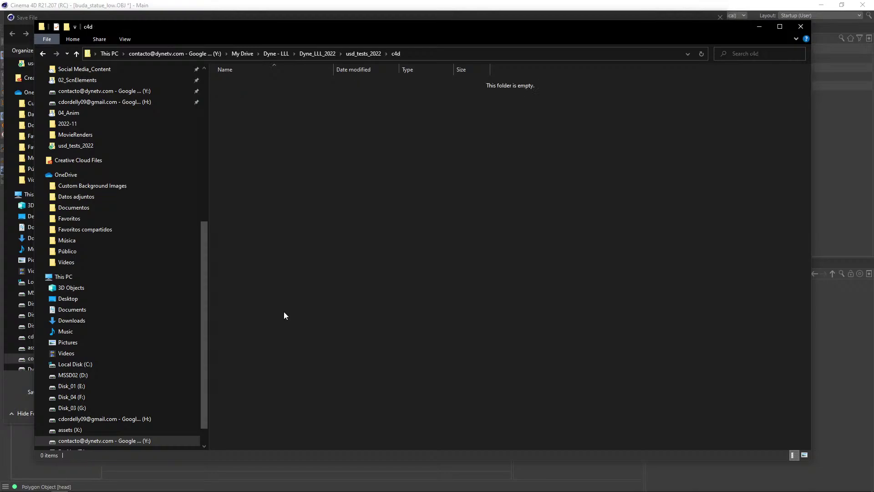
# Return to Cinema 4D and save the scene as monk in the c4d folder.
pyautogui.hotkey('alt', 'Tab')
pyautogui.write('monk')
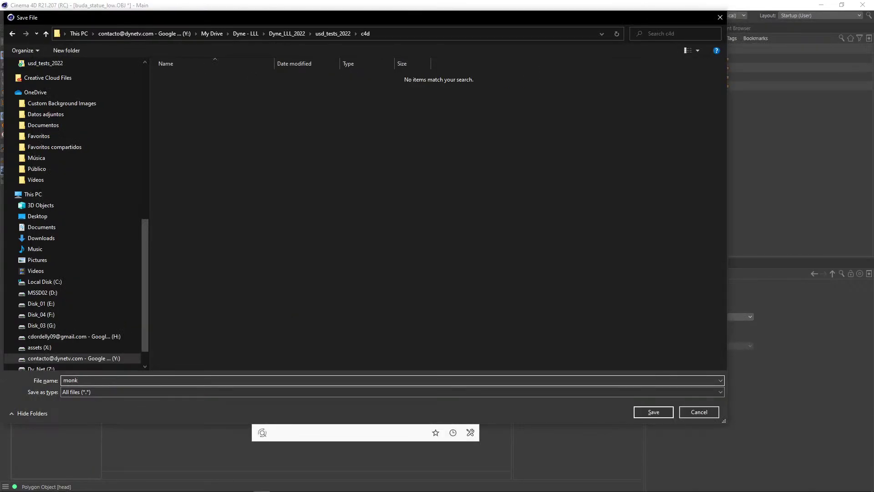
pyautogui.press('Return')
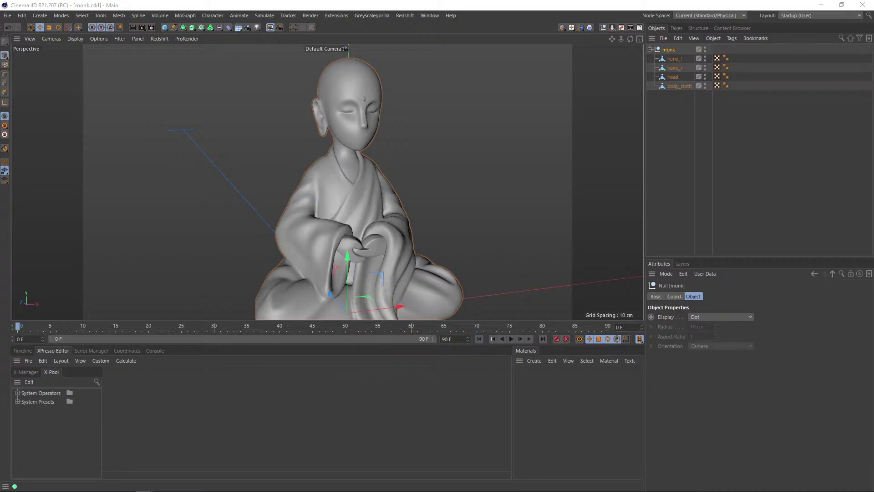
pyautogui.click(685, 157)
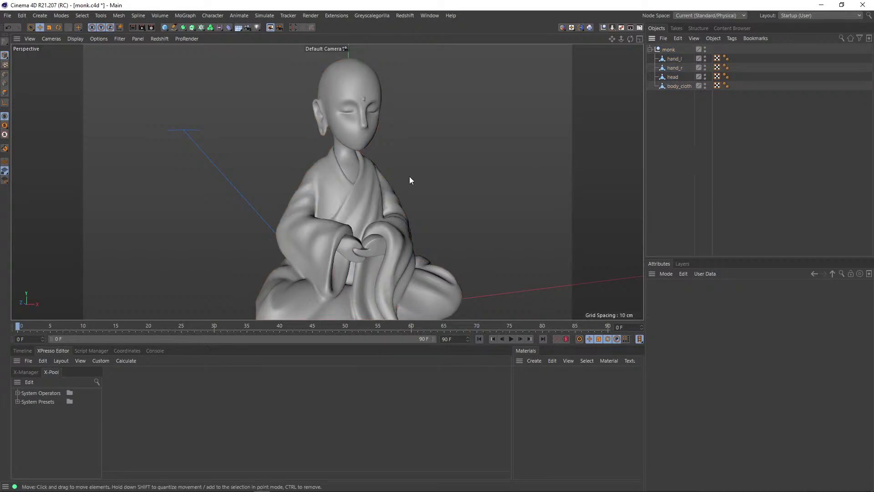
pyautogui.scroll(-4, 433, 170)
pyautogui.keyDown('alt'); pyautogui.moveTo(432, 191); pyautogui.dragTo(409, 178, button='middle'); pyautogui.keyUp('alt')
pyautogui.scroll(5, 393, 182)
pyautogui.scroll(-3, 409, 178)
pyautogui.keyDown('alt'); pyautogui.moveTo(465, 182); pyautogui.dragTo(437, 191); pyautogui.keyUp('alt')
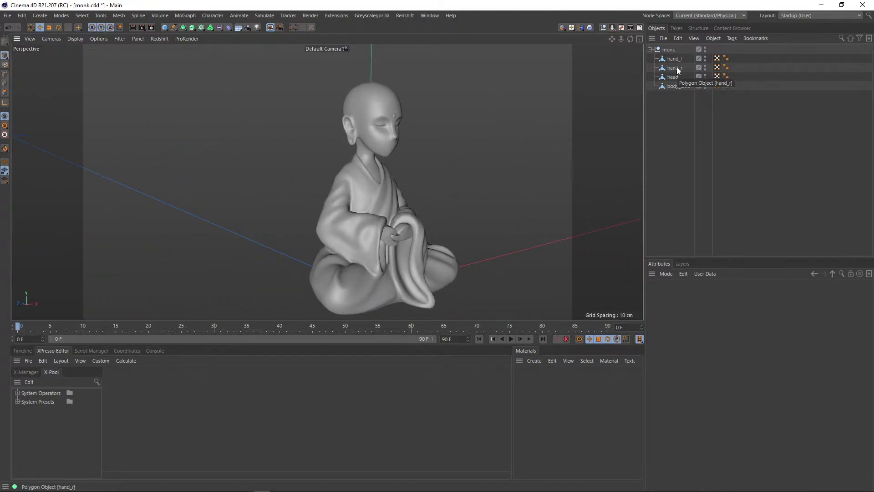
# Switch to Houdini, go back up to the stage level, and expand the geo scope under ASSET to examine its meshes.
pyautogui.hotkey('alt', 'Tab')
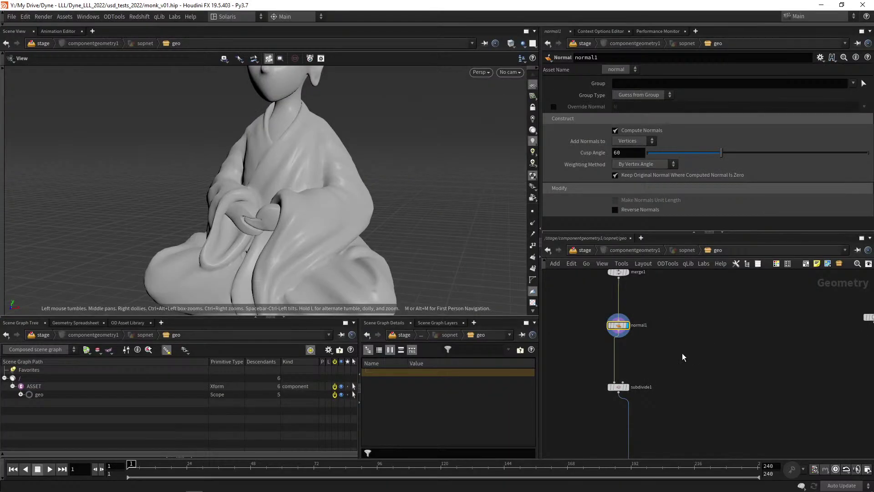
pyautogui.scroll(-4, 630, 341)
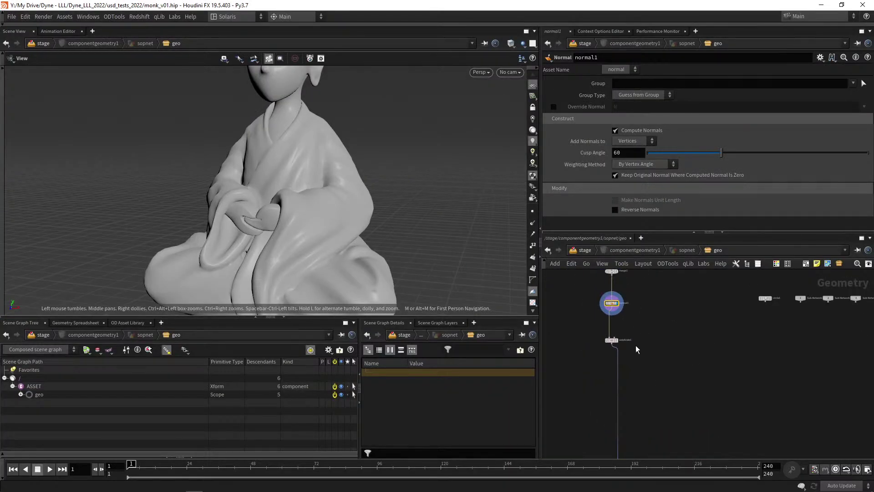
pyautogui.press('u')
pyautogui.press('u')
pyautogui.press('u')
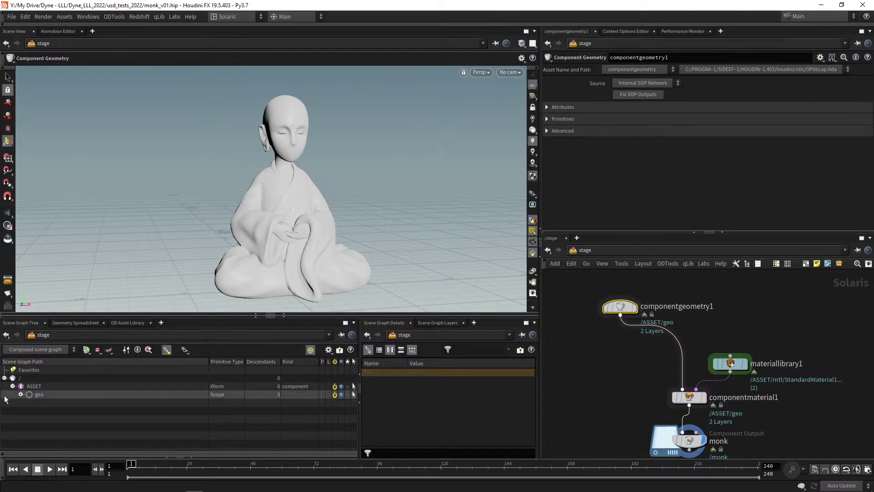
pyautogui.click(20, 395)
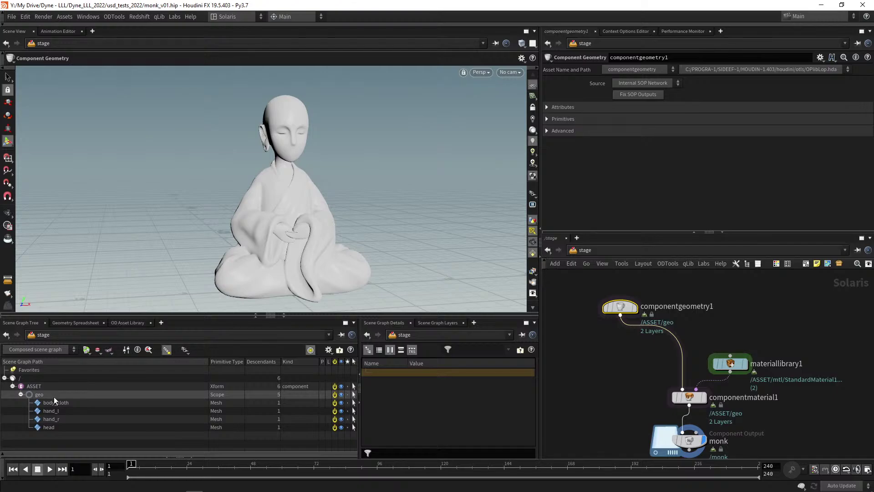
# Examine the details of the geo scope, the body_cloth mesh and the ASSET prim in the scene graph.
pyautogui.click(32, 394)
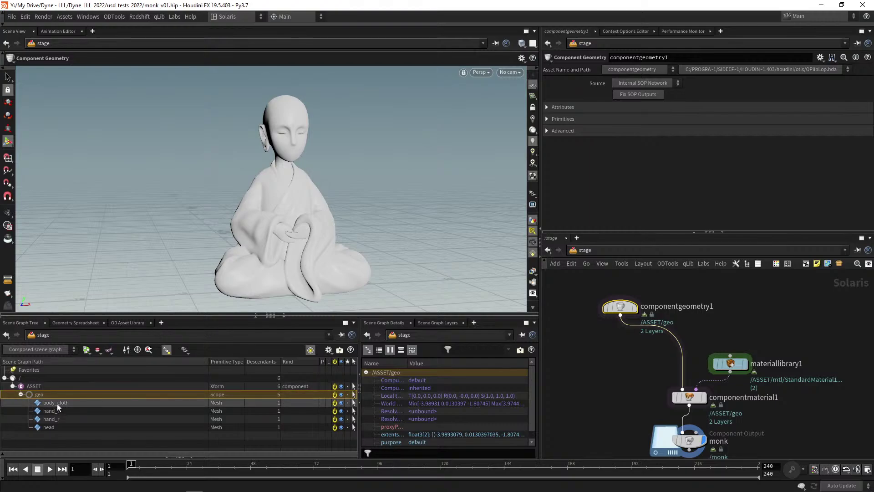
pyautogui.click(55, 403)
pyautogui.click(46, 396)
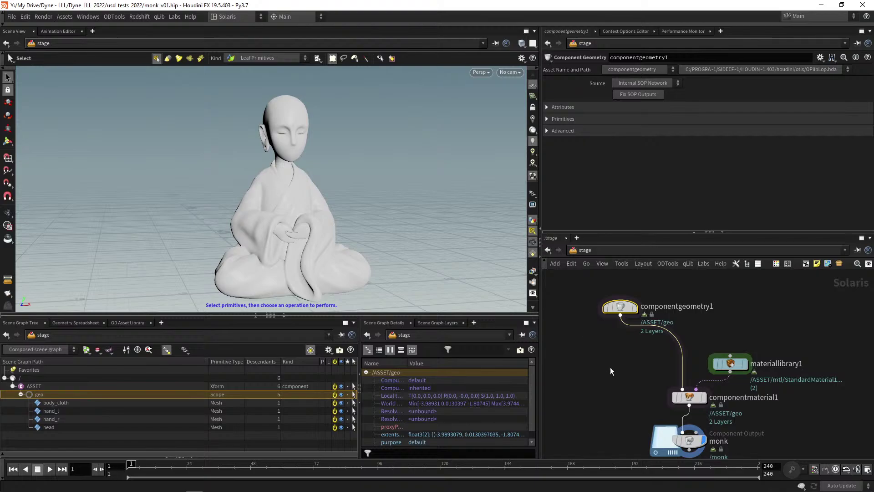
pyautogui.moveTo(610, 367); pyautogui.dragTo(618, 346, button='middle')
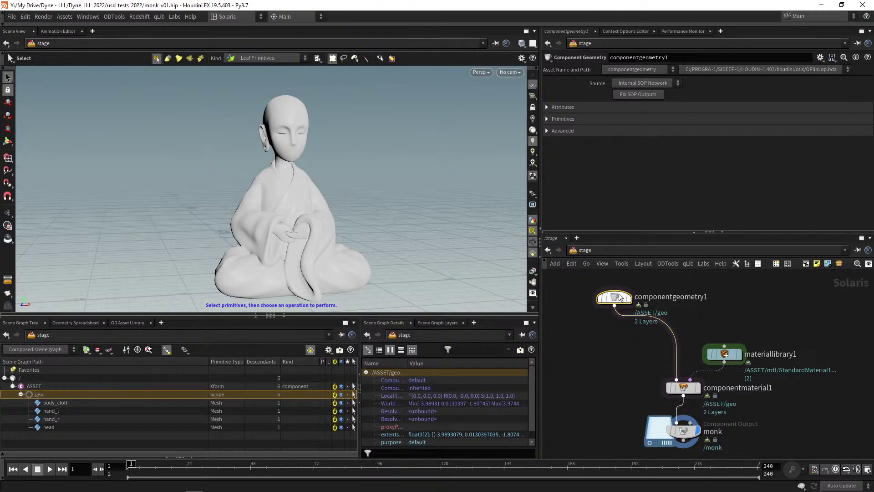
pyautogui.click(35, 386)
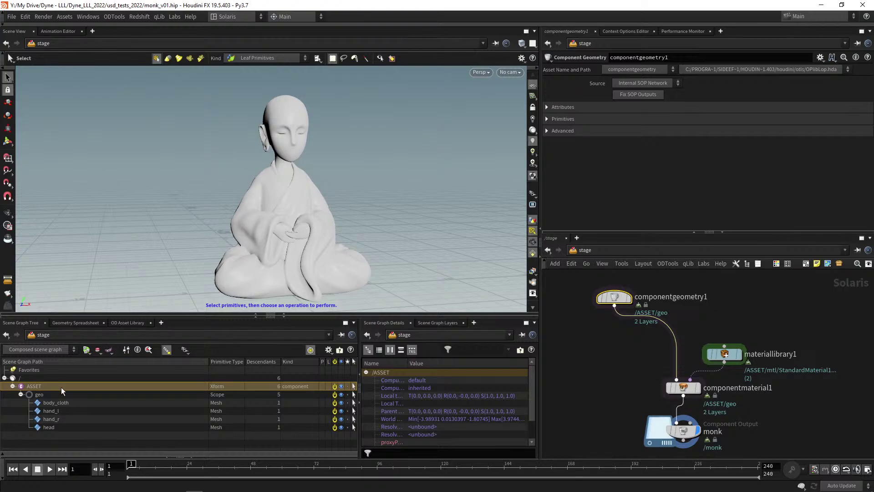
# Switch to the browser window with the image of the USD kinds table and read which kinds each level can contain.
pyautogui.hotkey('alt', 'Tab')
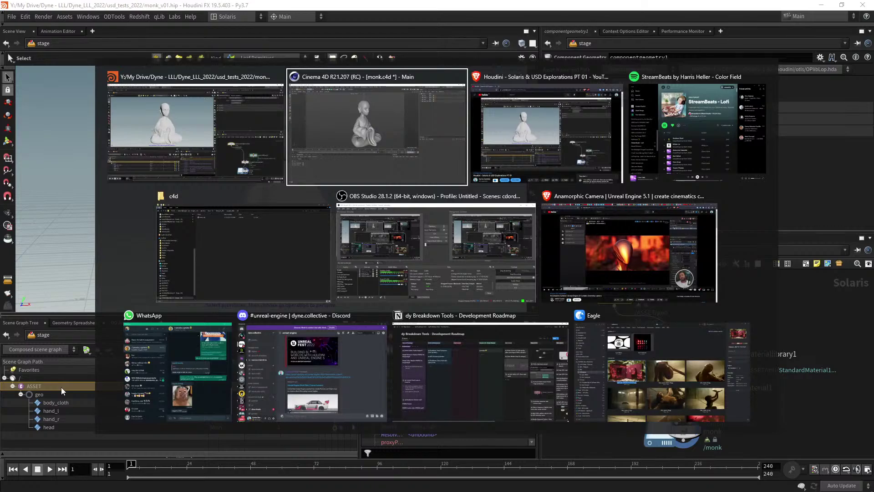
pyautogui.hotkey('alt', 'Tab')
pyautogui.hotkey('alt', 'Tab')
pyautogui.hotkey('alt', 'Tab')
pyautogui.hotkey('alt', 'Tab')
pyautogui.hotkey('alt', 'Tab')
pyautogui.hotkey('alt', 'Tab')
pyautogui.hotkey('alt', 'Tab')
pyautogui.press('Escape')
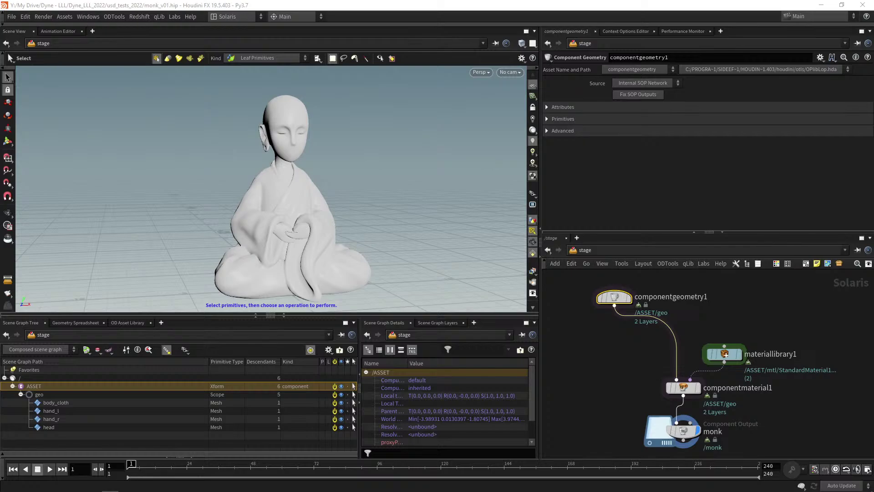
pyautogui.hotkey('alt', 'Tab')
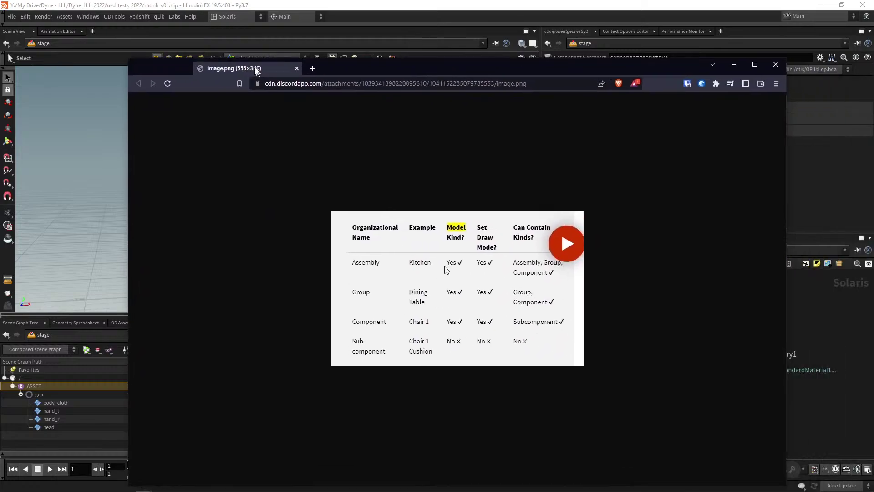
pyautogui.moveTo(256, 70); pyautogui.dragTo(266, 35)
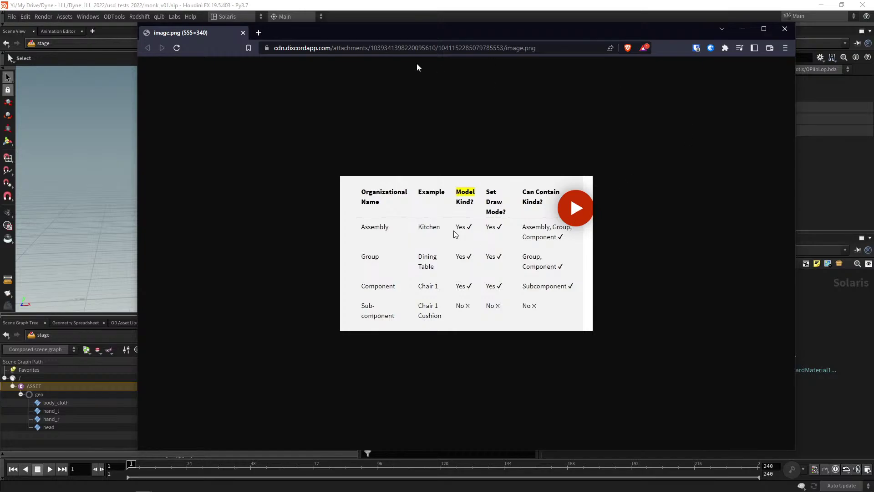
# Open the cgforge.com start page in the browser in place of the kinds table image.
pyautogui.click(425, 49)
pyautogui.write('cg')
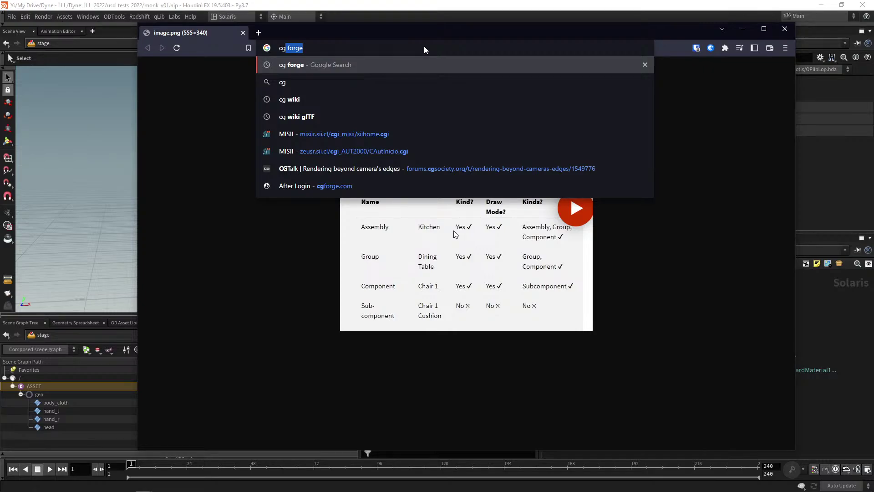
pyautogui.press('Down')
pyautogui.press('Down')
pyautogui.press('Down')
pyautogui.press('Down')
pyautogui.press('Down')
pyautogui.press('Down')
pyautogui.press('Down')
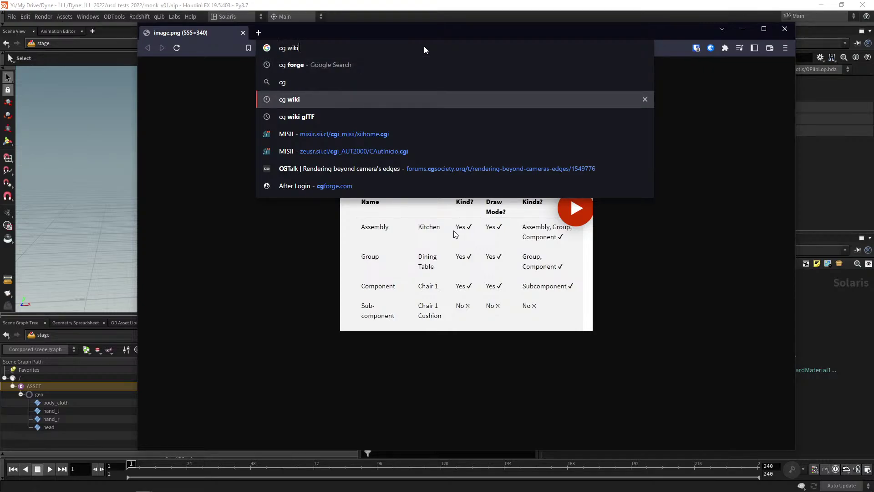
pyautogui.press('Return')
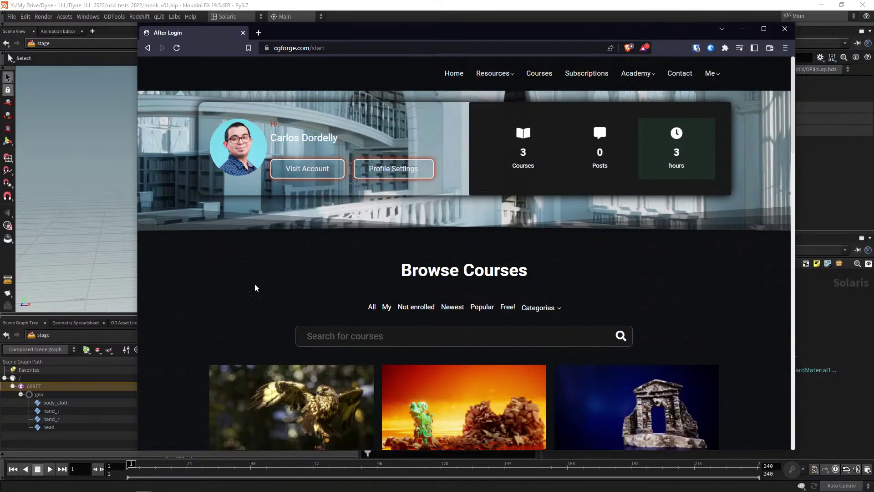
# Search the site's courses for solaris, look at the matching course, and close the browser window.
pyautogui.scroll(-2, 210, 296)
pyautogui.click(308, 258)
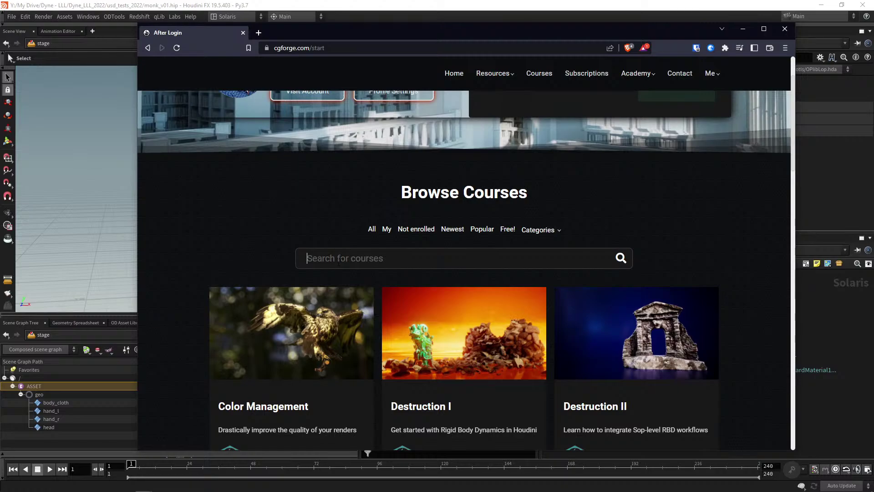
pyautogui.write('solaris')
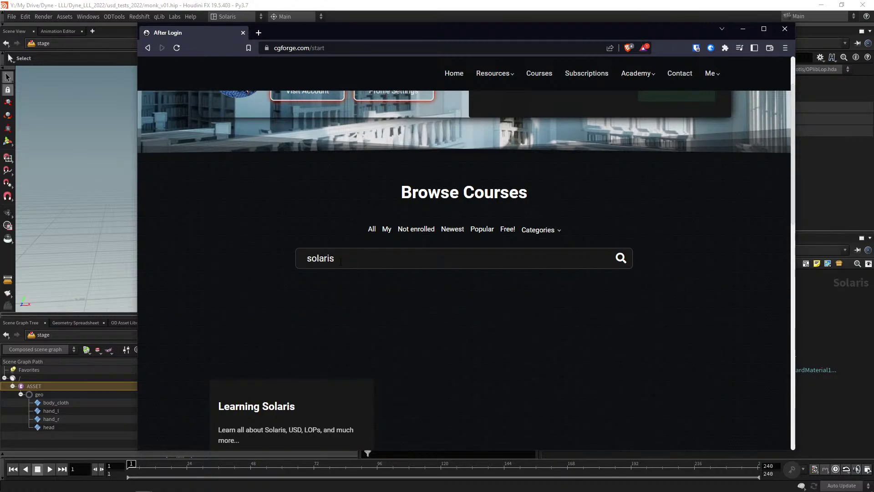
pyautogui.scroll(-2, 294, 356)
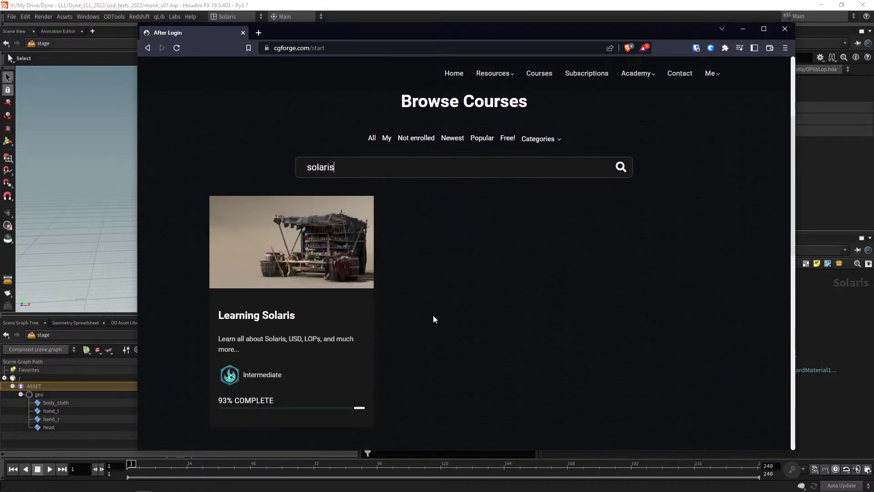
pyautogui.scroll(1, 433, 313)
pyautogui.scroll(3, 433, 312)
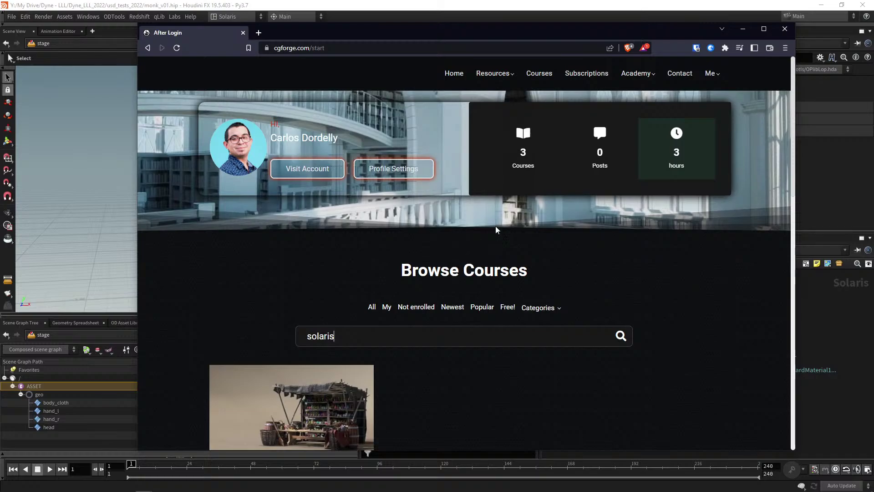
pyautogui.click(785, 29)
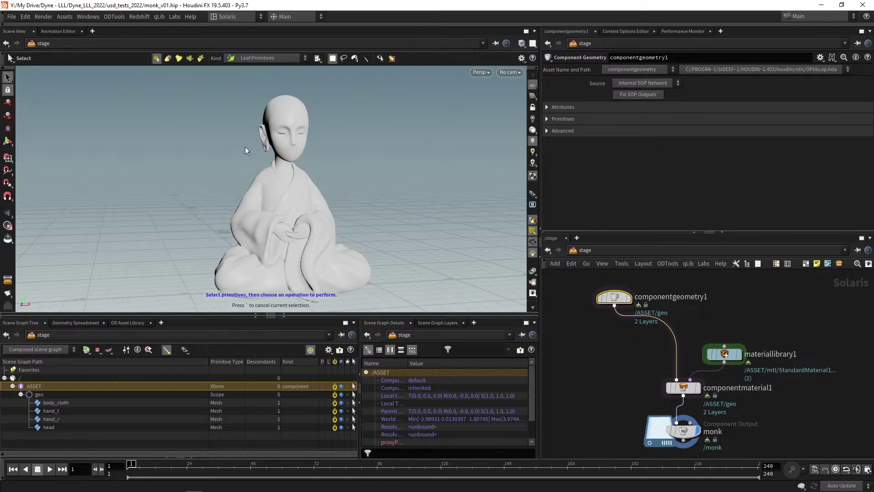
# Preview picking the statue with the Component selection kind in the viewport, and set the selection kind to Subcomponent.
pyautogui.press('Escape')
pyautogui.moveTo(386, 189); pyautogui.dragTo(248, 201)
pyautogui.press('s')
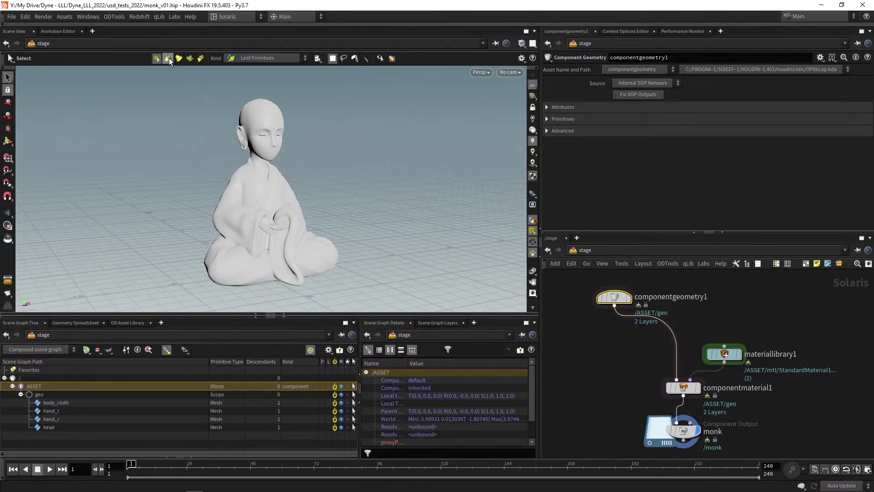
pyautogui.click(238, 60)
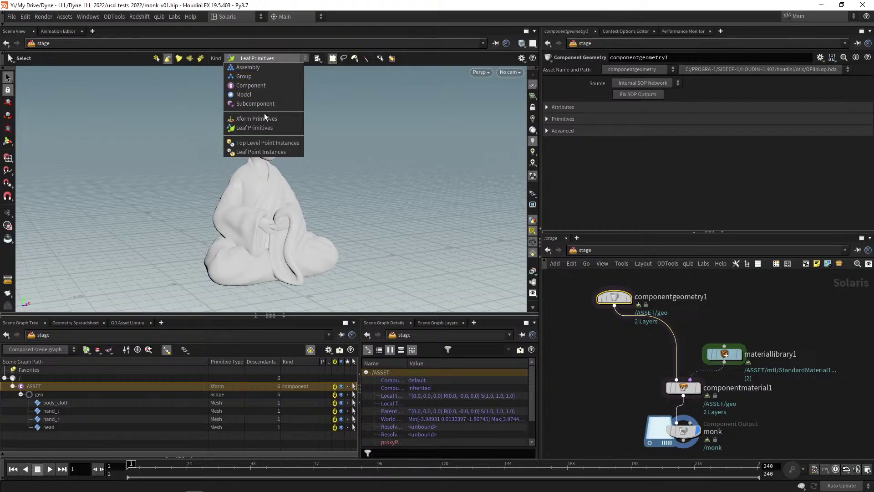
pyautogui.click(254, 86)
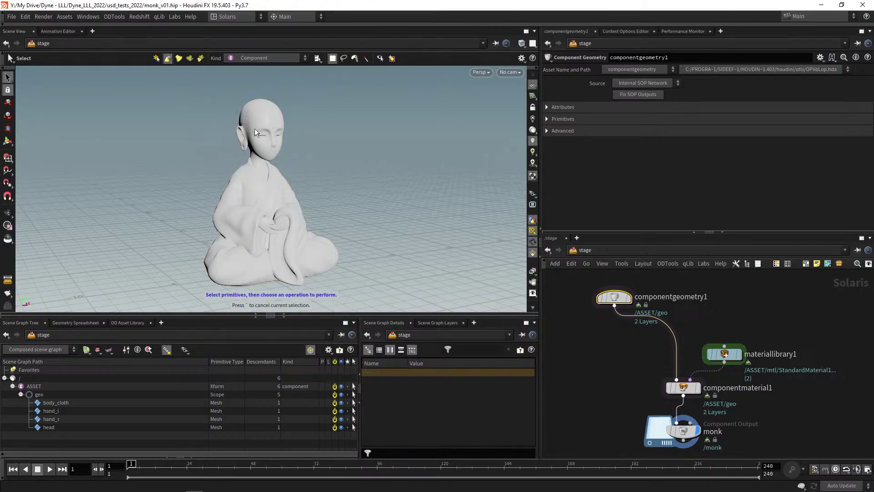
pyautogui.click(266, 56)
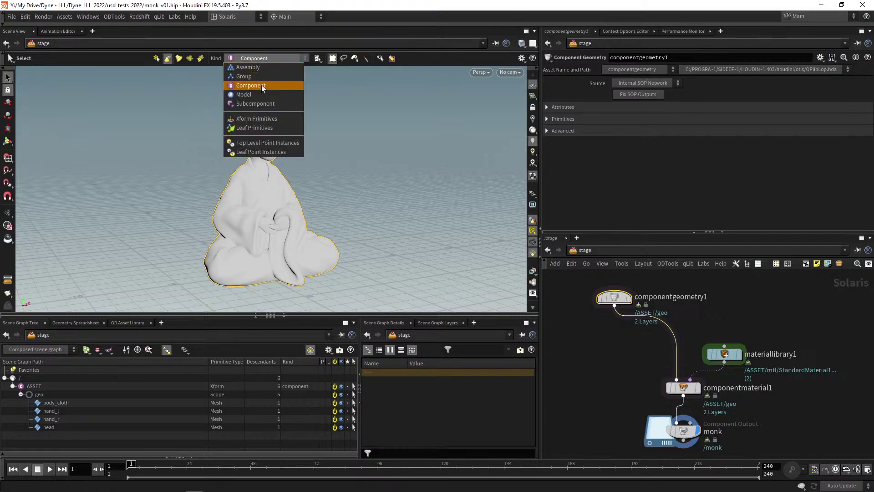
pyautogui.click(253, 106)
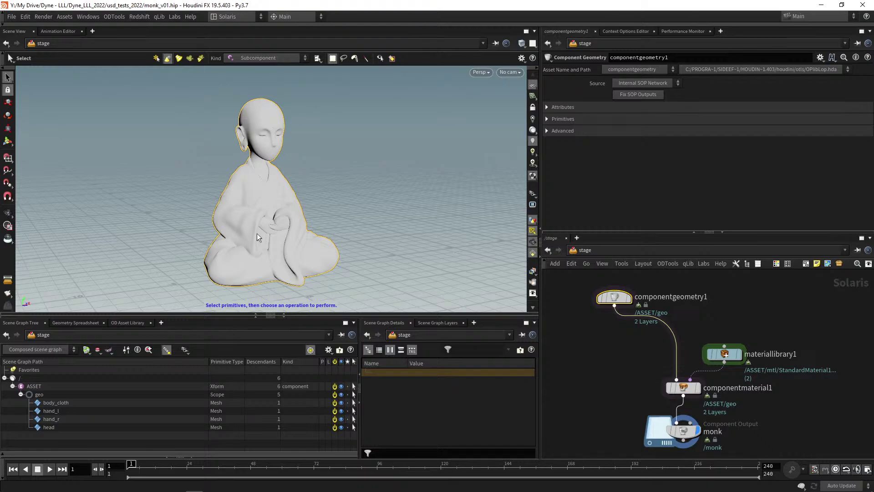
pyautogui.press('Escape')
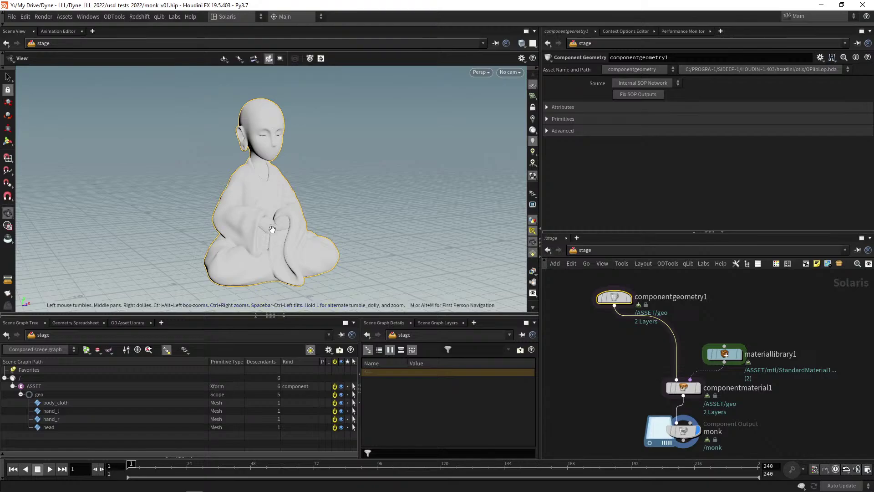
pyautogui.moveTo(219, 180); pyautogui.dragTo(269, 170, button='middle')
pyautogui.scroll(5, 309, 187)
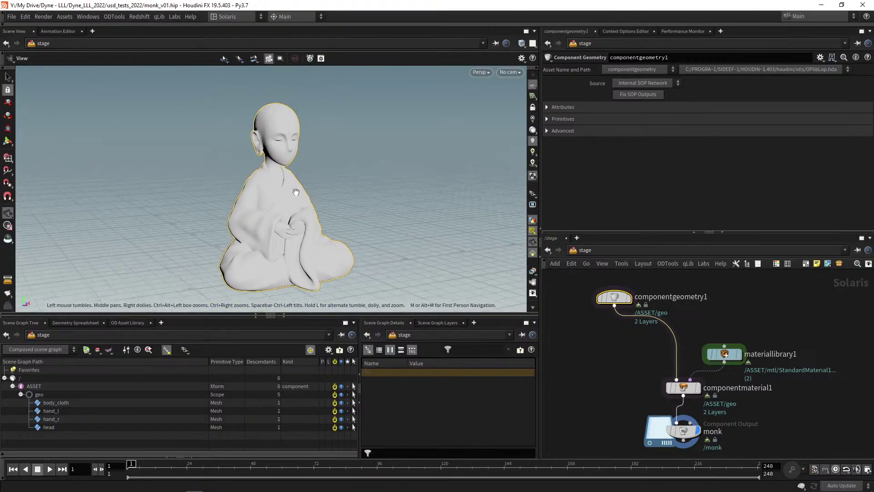
pyautogui.scroll(-5, 314, 188)
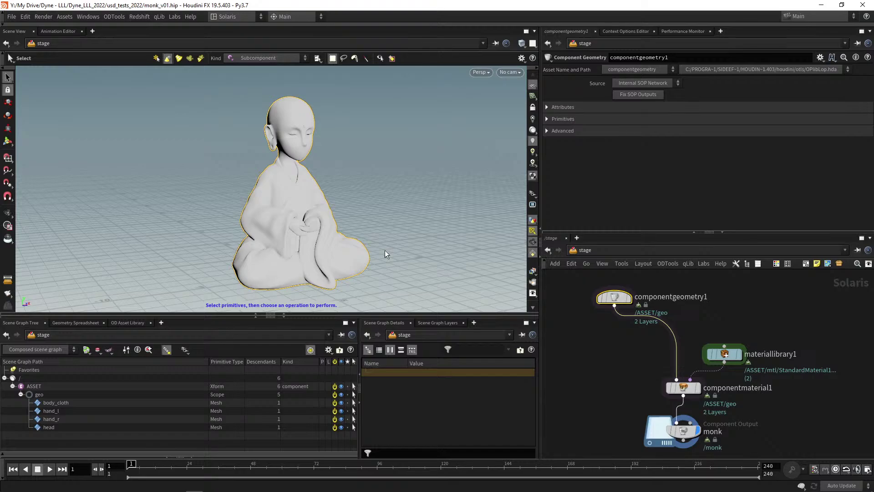
pyautogui.hotkey('alt', 'Tab')
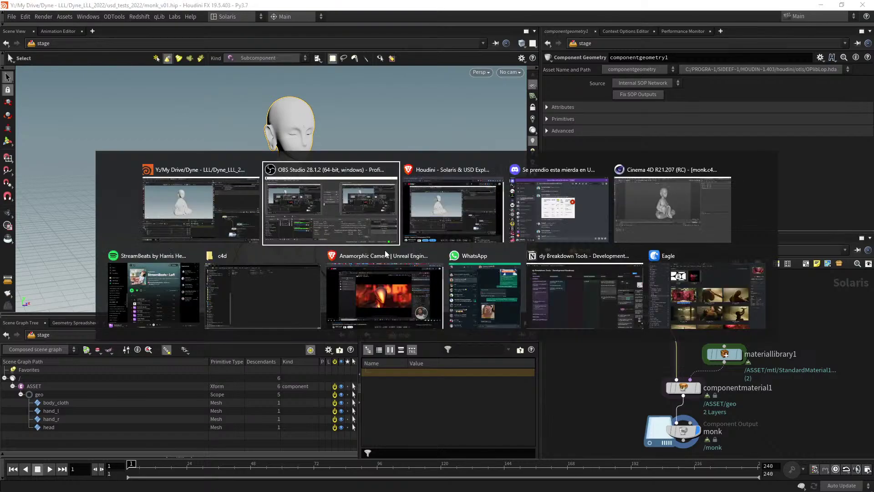
pyautogui.hotkey('alt', 'Tab')
pyautogui.hotkey('alt', 'Tab')
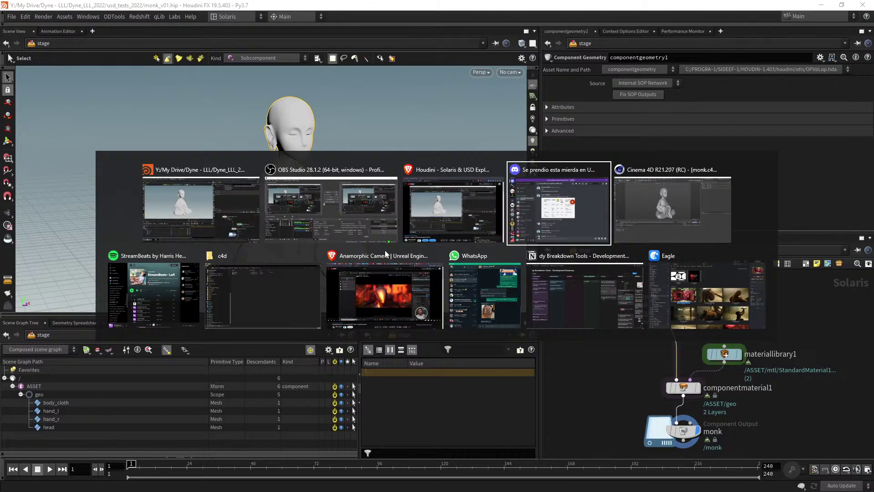
pyautogui.hotkey('alt', 'shift', 'Tab')
pyautogui.hotkey('alt', 'shift', 'Tab')
pyautogui.hotkey('alt', 'shift', 'Tab')
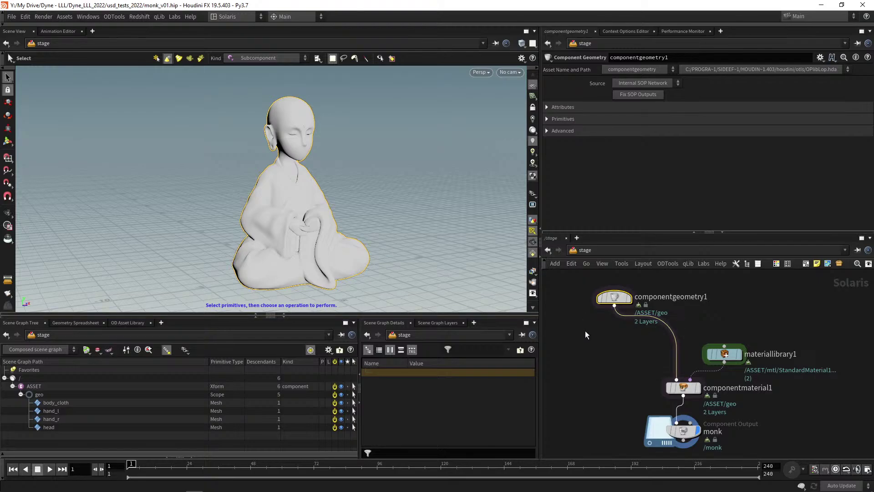
# Enter the geometry network inside componentgeometry1 and frame the statue and its node chain.
pyautogui.press('Return')
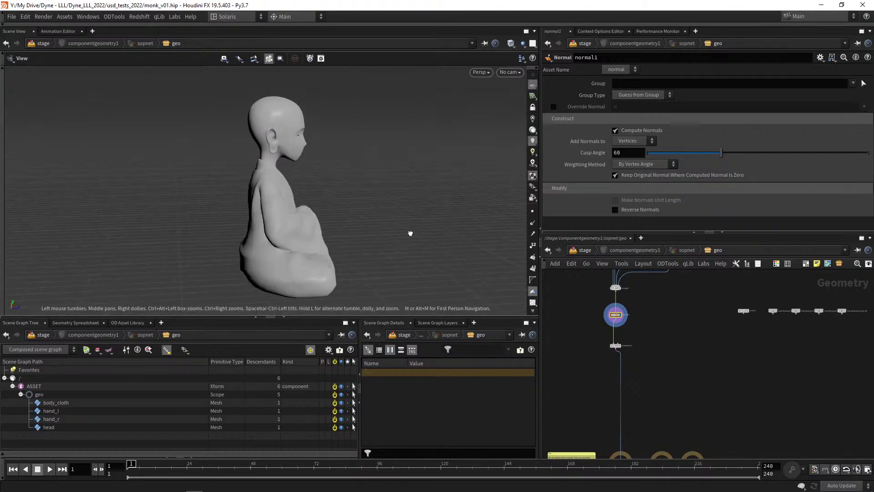
pyautogui.moveTo(410, 233); pyautogui.dragTo(403, 251)
pyautogui.scroll(-3, 654, 357)
pyautogui.moveTo(654, 358)
pyautogui.mouseDown(button='middle')
pyautogui.moveTo(622, 353)
pyautogui.moveTo(641, 362)
pyautogui.mouseUp(button='middle')
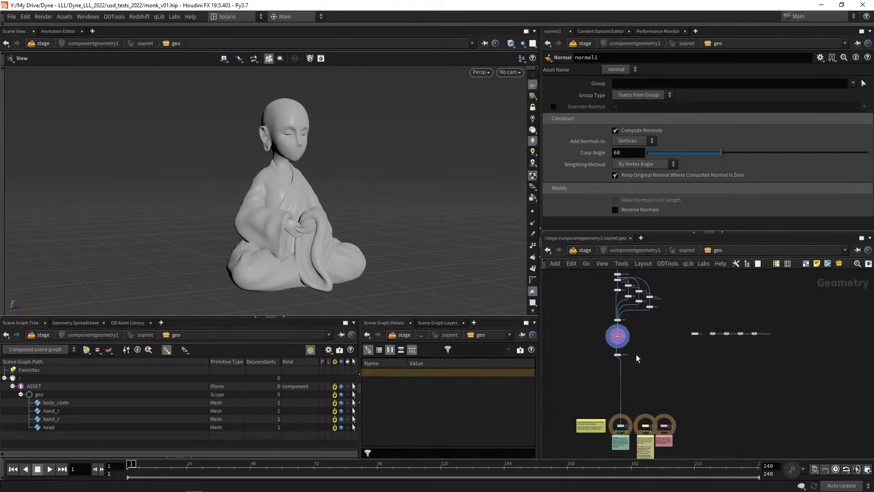
pyautogui.scroll(3, 637, 359)
# Move the whole node chain, down to subdivide1, closer to the default, proxy and simproxy output nodes.
pyautogui.moveTo(579, 276); pyautogui.dragTo(643, 383)
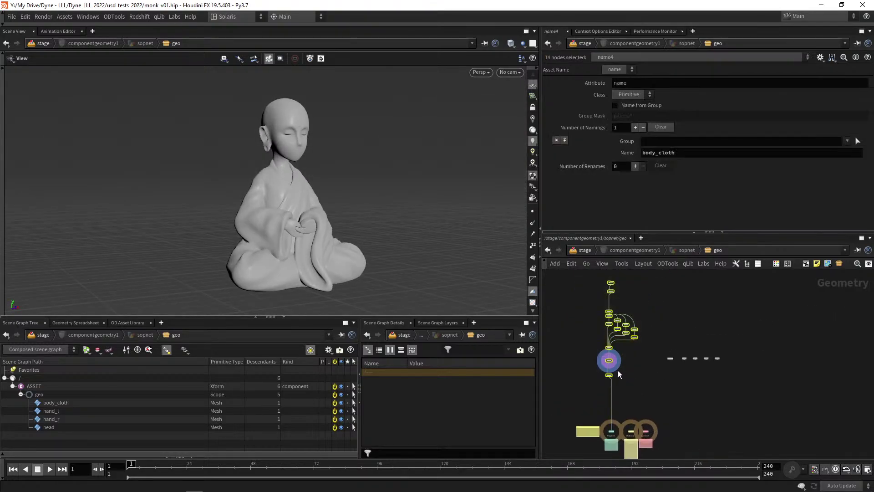
pyautogui.click(609, 376)
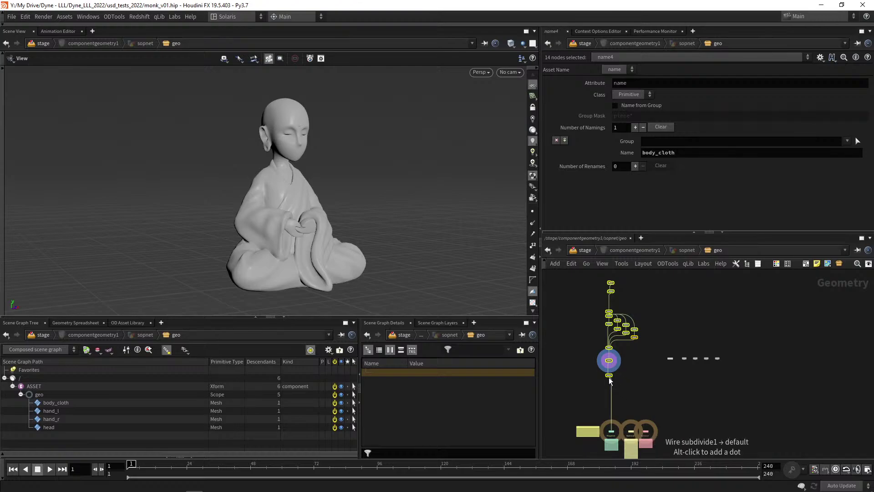
pyautogui.moveTo(609, 376); pyautogui.dragTo(612, 403)
pyautogui.scroll(4, 627, 417)
pyautogui.moveTo(622, 408); pyautogui.dragTo(663, 364, button='middle')
pyautogui.scroll(3, 650, 316)
pyautogui.moveTo(612, 321)
pyautogui.mouseDown()
pyautogui.moveTo(612, 335)
pyautogui.moveTo(614, 327)
pyautogui.mouseUp()
pyautogui.click(632, 326)
pyautogui.click(638, 343)
# Wire the output of normal1, before the subdivision, into the proxy output node.
pyautogui.moveTo(633, 338); pyautogui.dragTo(651, 379, button='middle')
pyautogui.click(594, 328)
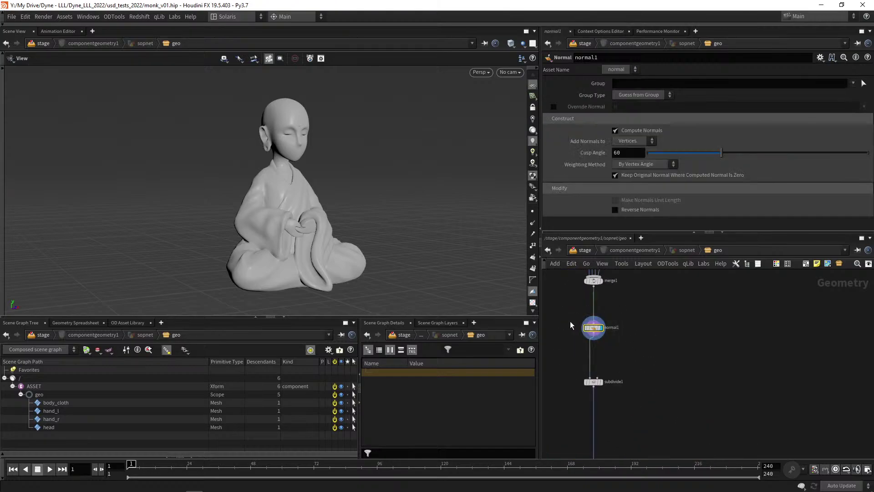
pyautogui.moveTo(638, 343); pyautogui.dragTo(641, 302, button='middle')
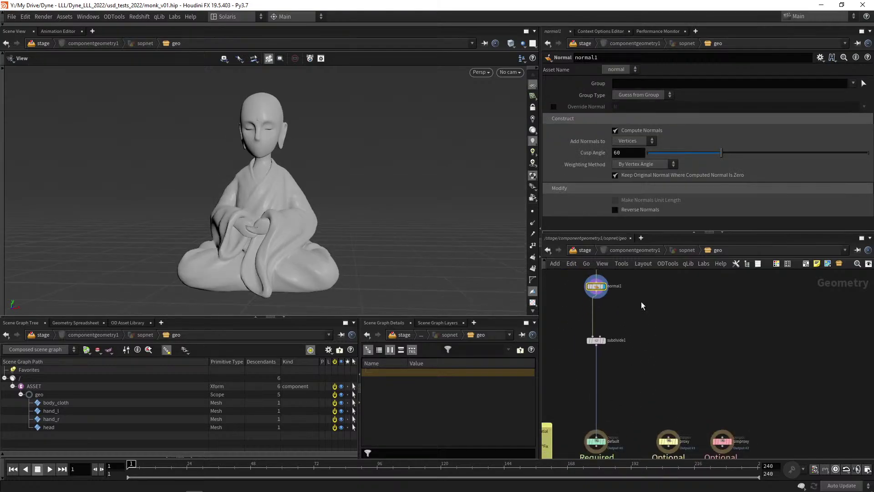
pyautogui.click(596, 296)
pyautogui.scroll(4, 683, 451)
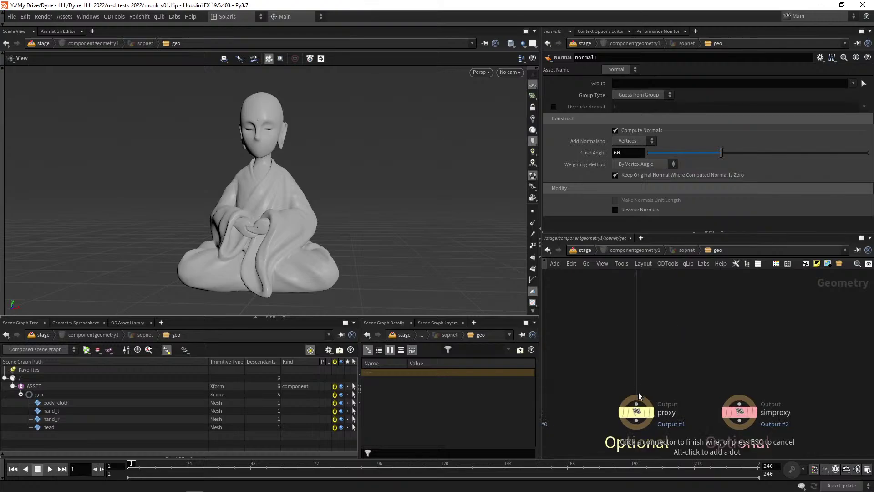
pyautogui.click(636, 403)
pyautogui.scroll(-2, 623, 345)
pyautogui.scroll(-2, 588, 368)
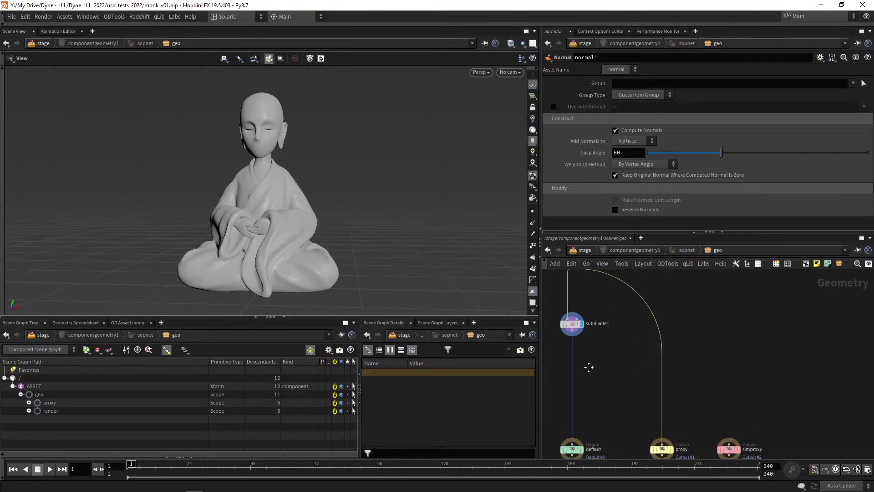
# Locate the proxy and simproxy output nodes and select the simproxy output.
pyautogui.moveTo(588, 367); pyautogui.dragTo(585, 381, button='middle')
pyautogui.moveTo(702, 351); pyautogui.dragTo(654, 355, button='middle')
pyautogui.moveTo(677, 351); pyautogui.dragTo(675, 381, button='right')
pyautogui.moveTo(675, 380); pyautogui.dragTo(676, 333, button='middle')
pyautogui.moveTo(685, 339); pyautogui.dragTo(695, 349, button='right')
pyautogui.moveTo(695, 350); pyautogui.dragTo(654, 414)
pyautogui.moveTo(663, 354); pyautogui.dragTo(687, 397, button='middle')
pyautogui.moveTo(690, 359); pyautogui.dragTo(679, 333, button='right')
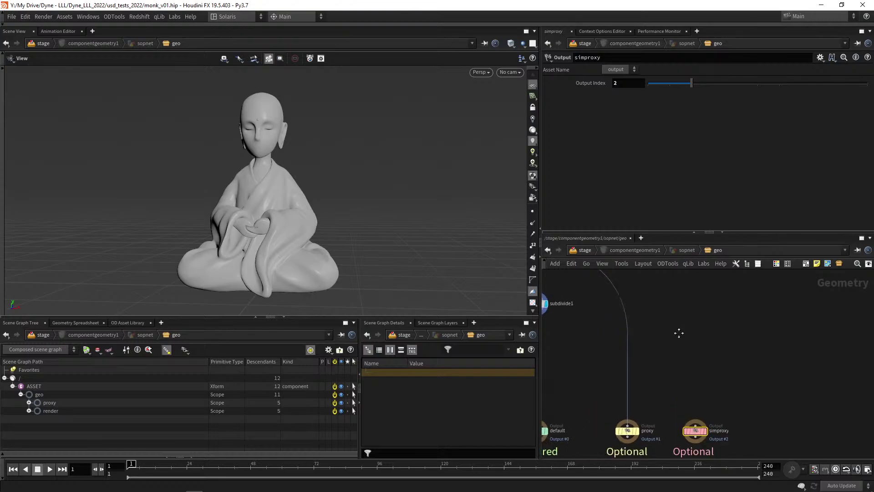
# Add a PolyReduce node beside the subdivide1 branch of the geometry network.
pyautogui.moveTo(679, 333); pyautogui.dragTo(745, 360, button='middle')
pyautogui.press('Tab')
pyautogui.write('reu')
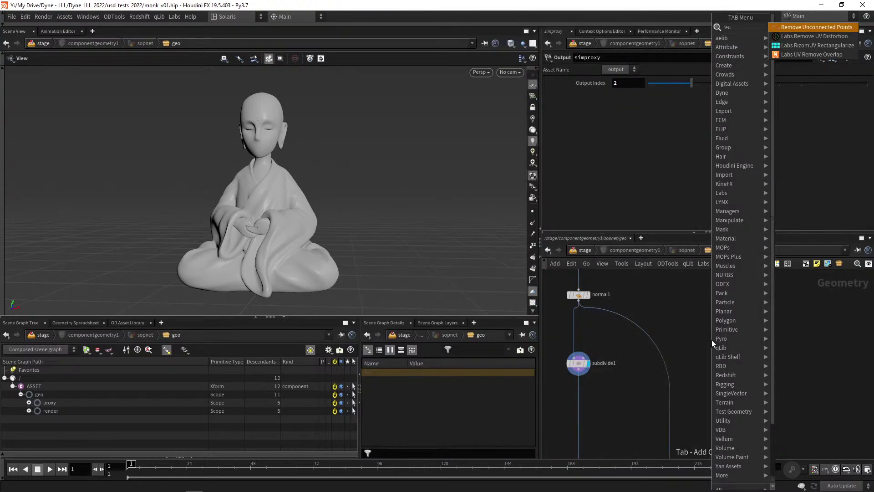
pyautogui.press('BackSpace')
pyautogui.press('BackSpace')
pyautogui.press('BackSpace')
pyautogui.write('po red')
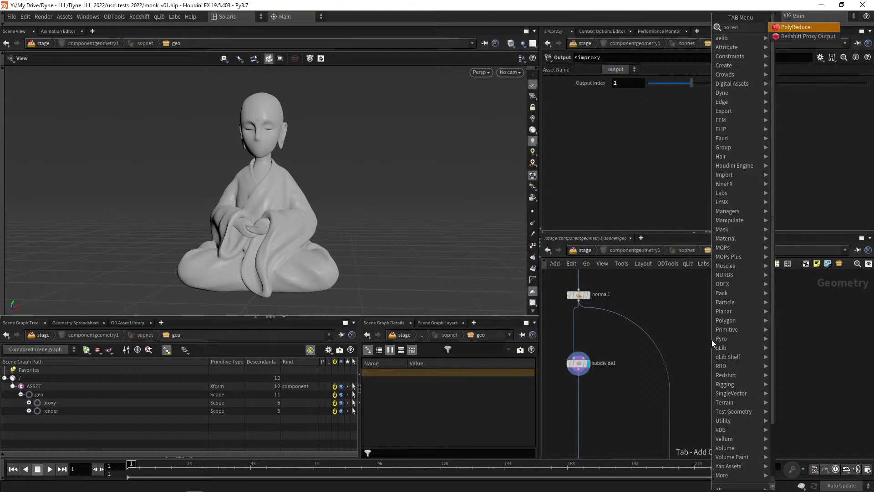
pyautogui.press('Return')
pyautogui.click(712, 340)
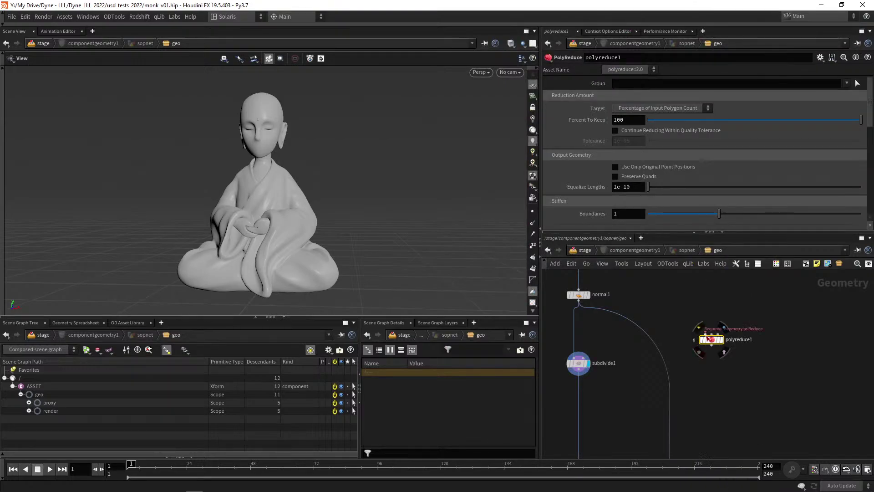
# Wire normal1 into polyreduce1, display its result and move the node level with subdivide1.
pyautogui.click(705, 333)
pyautogui.click(579, 301)
pyautogui.click(721, 340)
pyautogui.moveTo(712, 340); pyautogui.dragTo(716, 367)
pyautogui.moveTo(713, 404); pyautogui.dragTo(698, 378, button='middle')
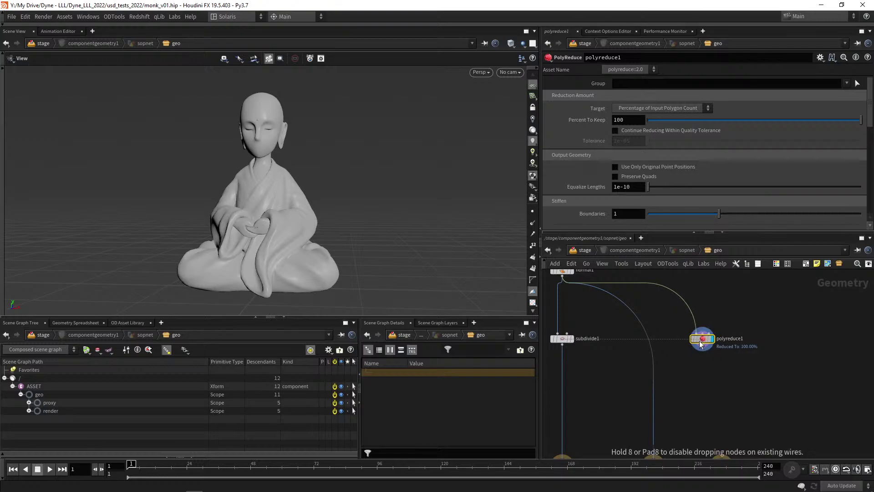
pyautogui.middleClick(702, 338)
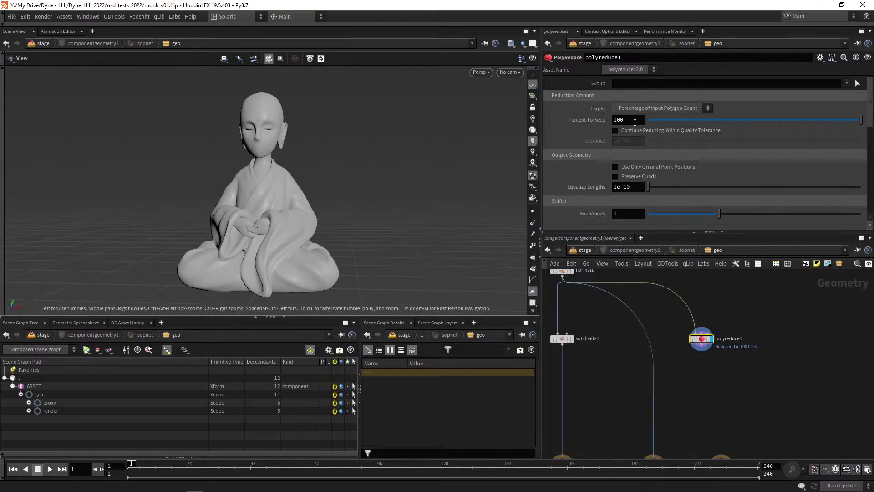
# Set polyreduce1 to keep 10 percent of the input polygons and check the node's geometry info.
pyautogui.moveTo(633, 119); pyautogui.dragTo(568, 136)
pyautogui.write('10')
pyautogui.press('Return')
pyautogui.scroll(3, 682, 339)
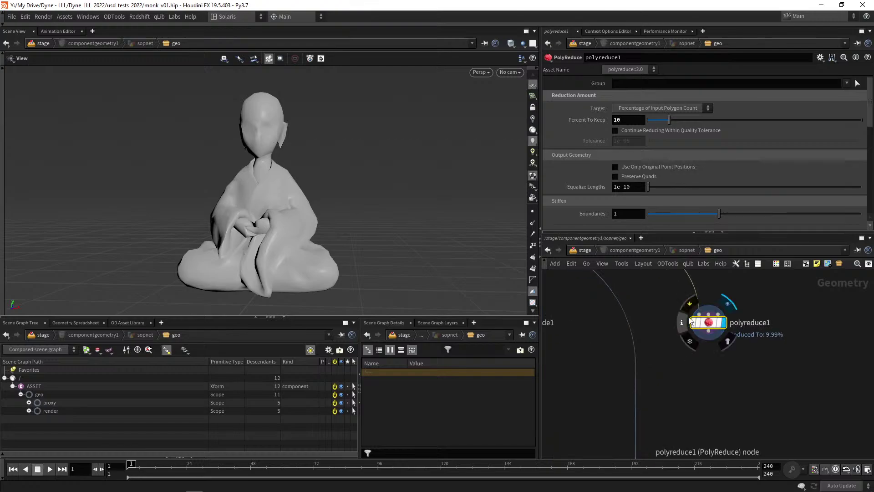
pyautogui.middleClick(692, 322)
# Add a Normal node after polyreduce1 and display the reduced statue with it.
pyautogui.press('c')
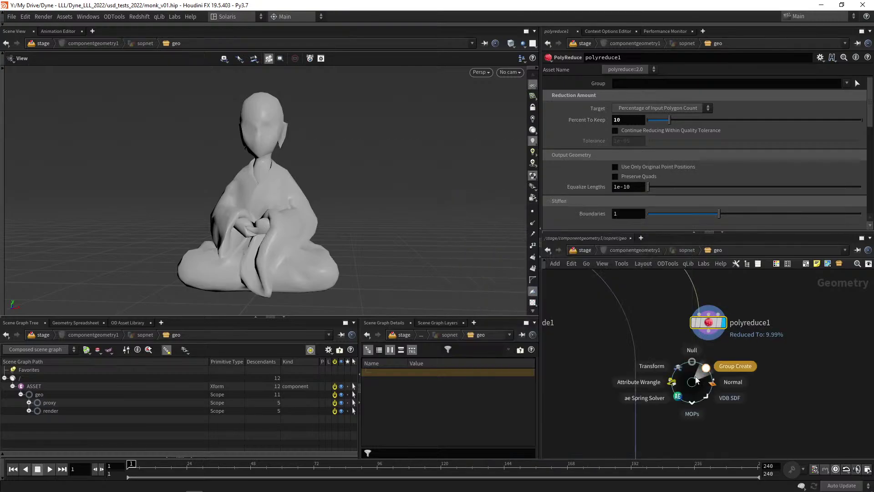
pyautogui.click(729, 381)
pyautogui.click(708, 377)
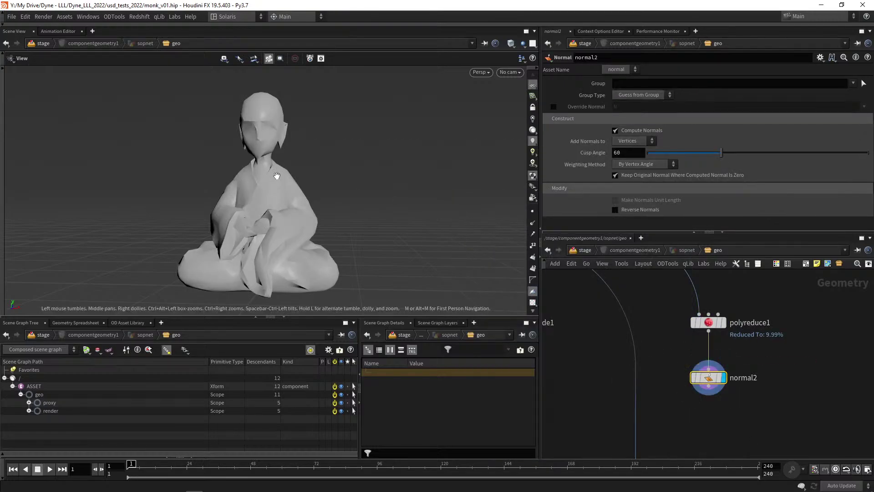
pyautogui.moveTo(277, 175); pyautogui.dragTo(280, 203)
# Move polyreduce1 and normal2 together so they line up above the simproxy output node.
pyautogui.scroll(-3, 682, 273)
pyautogui.moveTo(657, 348); pyautogui.dragTo(613, 351, button='middle')
pyautogui.scroll(3, 610, 316)
pyautogui.scroll(-2, 641, 341)
pyautogui.moveTo(557, 330); pyautogui.dragTo(621, 326)
pyautogui.moveTo(650, 298); pyautogui.dragTo(617, 360, button='middle')
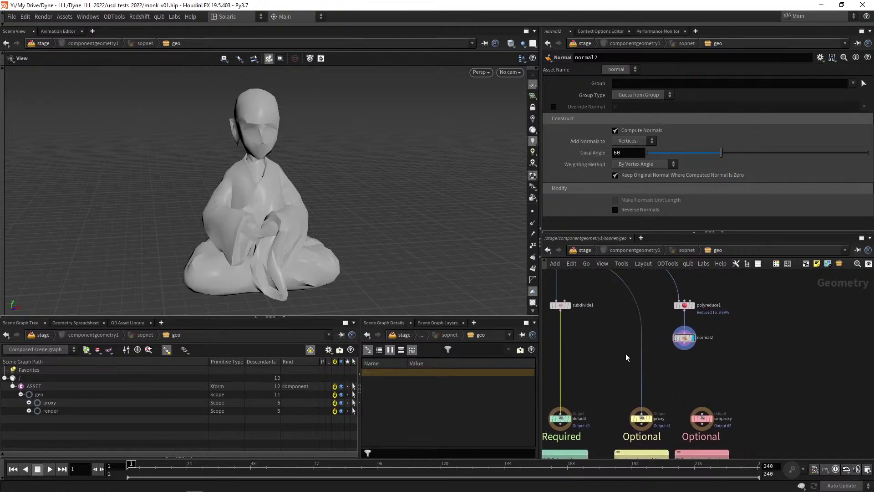
pyautogui.moveTo(669, 380)
pyautogui.mouseDown(button='middle')
pyautogui.moveTo(699, 374)
pyautogui.moveTo(667, 381)
pyautogui.mouseUp(button='middle')
pyautogui.scroll(1, 676, 376)
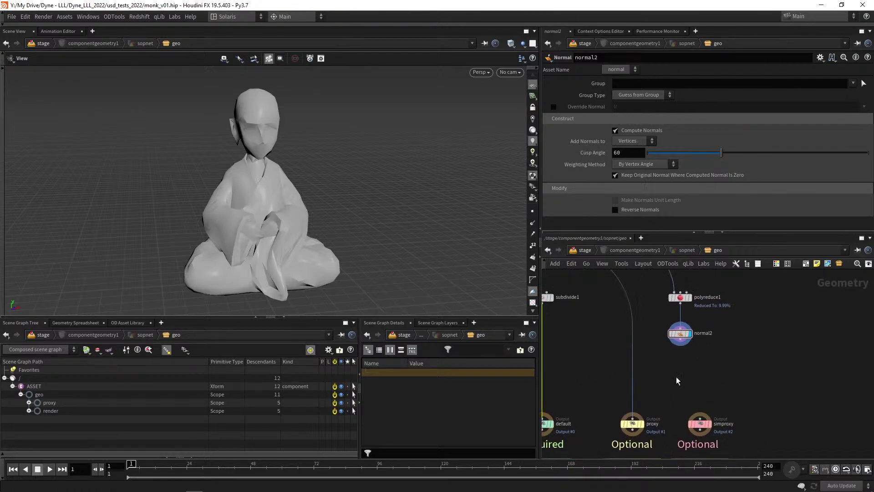
pyautogui.moveTo(711, 367); pyautogui.dragTo(650, 292)
pyautogui.moveTo(647, 321); pyautogui.dragTo(662, 335, button='middle')
pyautogui.scroll(-1, 664, 334)
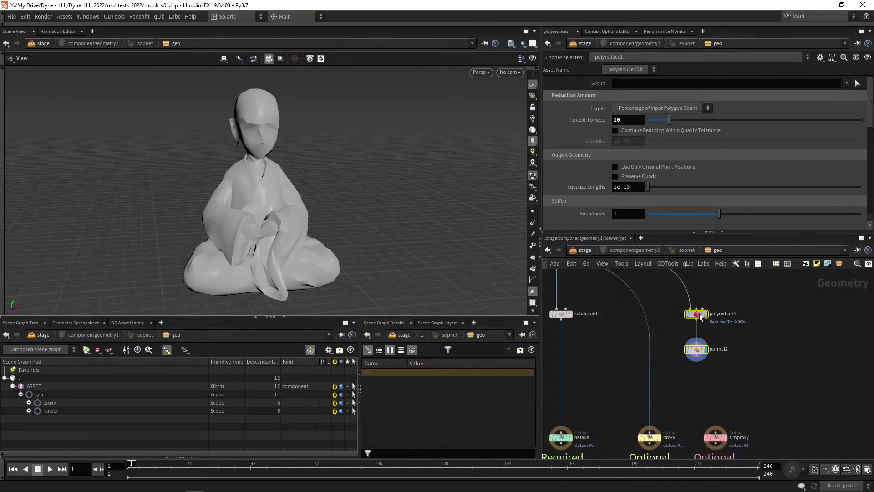
pyautogui.moveTo(699, 314); pyautogui.dragTo(719, 314)
pyautogui.click(675, 357)
pyautogui.moveTo(675, 357); pyautogui.dragTo(679, 351, button='middle')
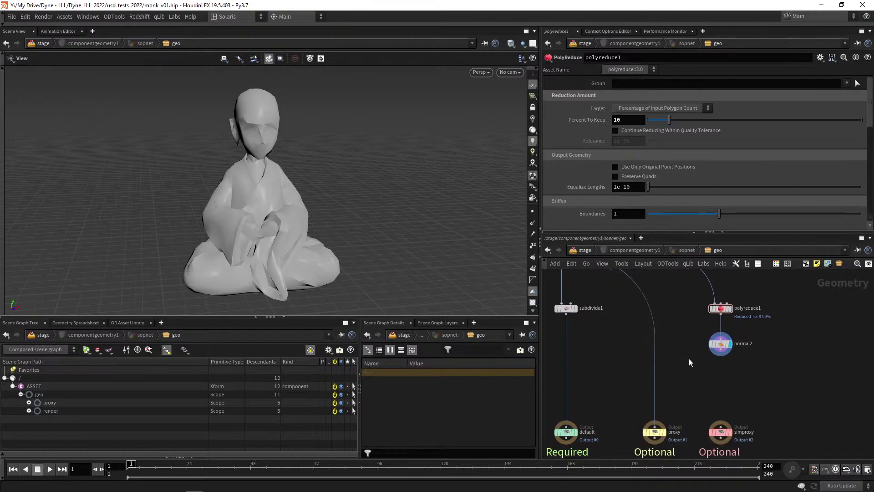
# Select normal2 and examine the attributes and groups listed in its geometry info.
pyautogui.scroll(1, 690, 369)
pyautogui.moveTo(709, 380); pyautogui.dragTo(678, 387, button='middle')
pyautogui.scroll(-2, 696, 405)
pyautogui.scroll(2, 687, 382)
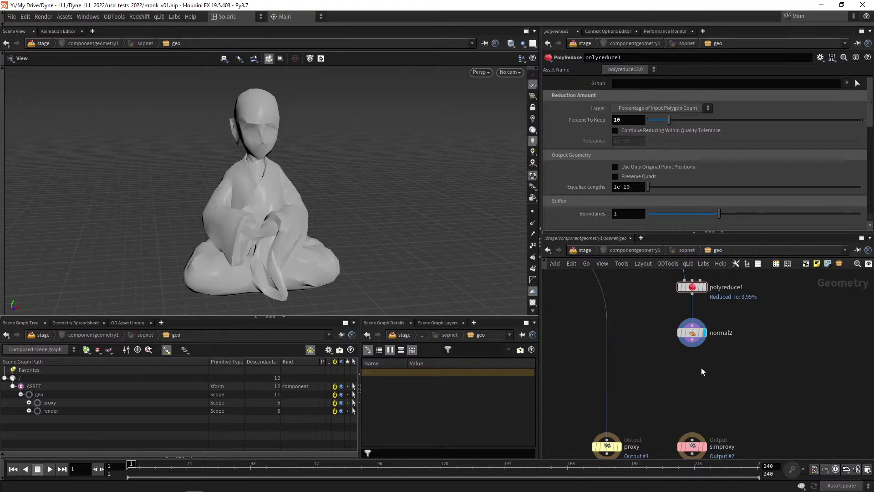
pyautogui.click(690, 332)
pyautogui.scroll(2, 665, 373)
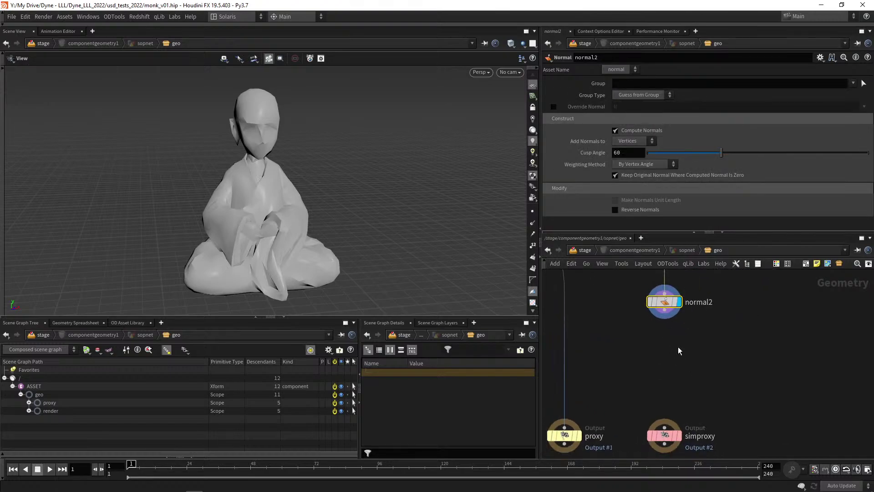
pyautogui.middleClick(659, 306)
# Insert an Attribute Delete node between merge1 and normal1.
pyautogui.moveTo(667, 310); pyautogui.dragTo(649, 269, button='middle')
pyautogui.press('Tab')
pyautogui.write('a')
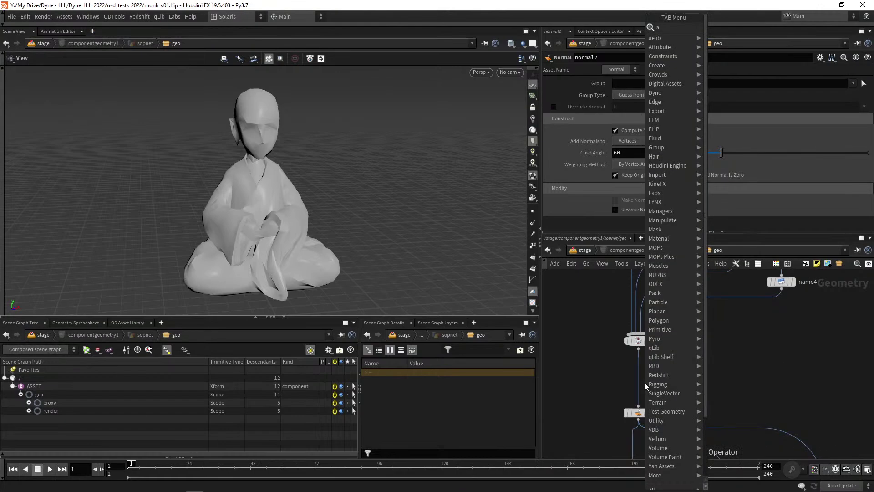
pyautogui.write('ttribdel')
pyautogui.press('Return')
pyautogui.click(645, 383)
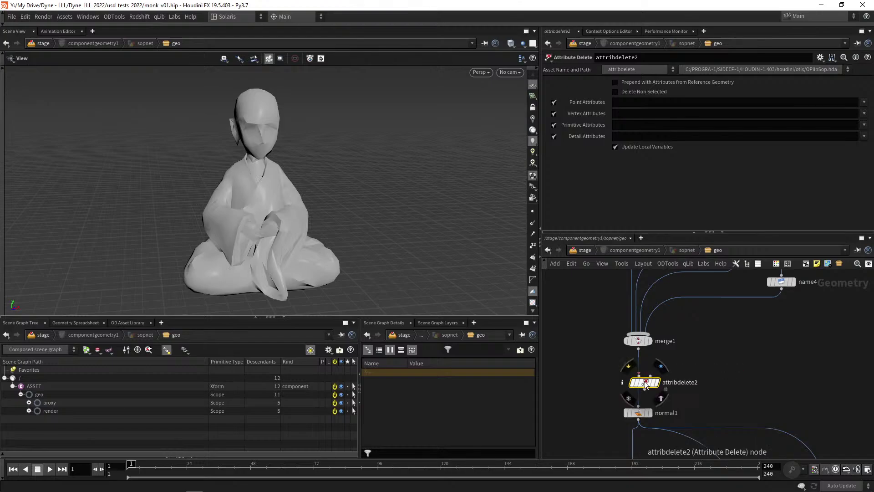
pyautogui.moveTo(646, 383); pyautogui.dragTo(640, 379)
# Set attribdelete2 to delete the class point attribute and check its geometry info.
pyautogui.click(863, 102)
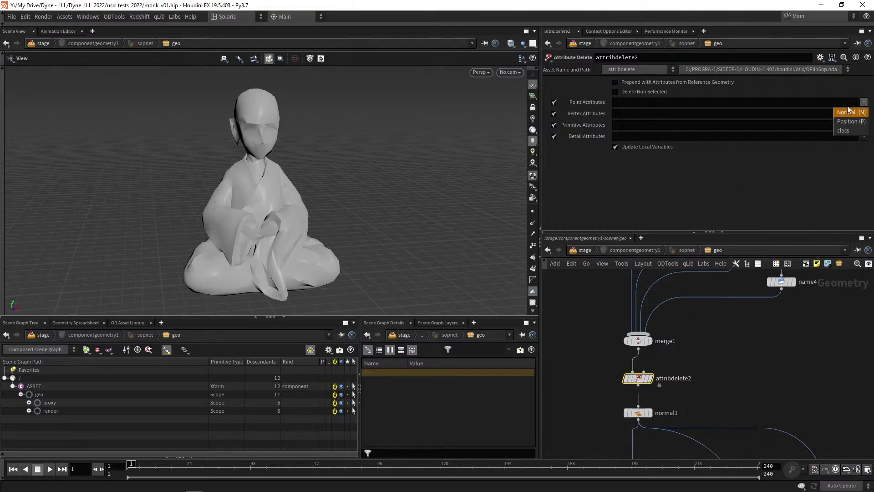
pyautogui.click(846, 130)
pyautogui.middleClick(627, 380)
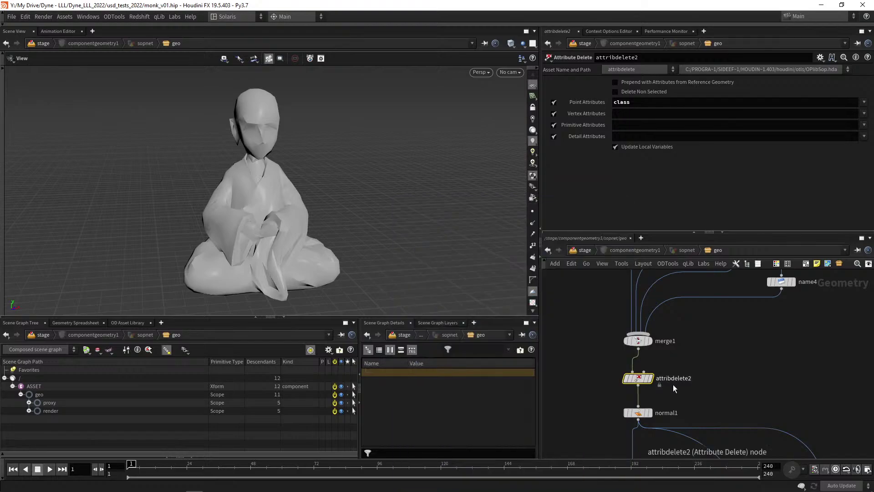
# Make room above normal1 and insert a Group Delete node between attribdelete2 and normal1.
pyautogui.scroll(-5, 652, 382)
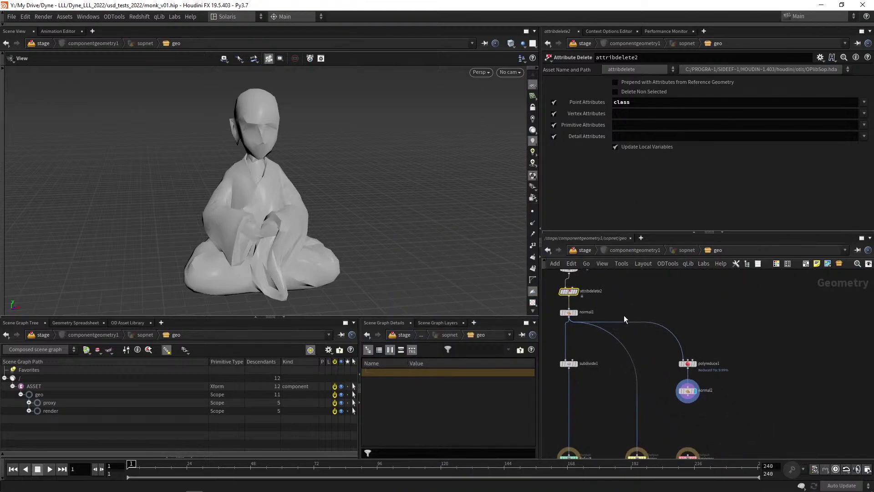
pyautogui.moveTo(583, 314); pyautogui.dragTo(583, 338)
pyautogui.scroll(4, 605, 315)
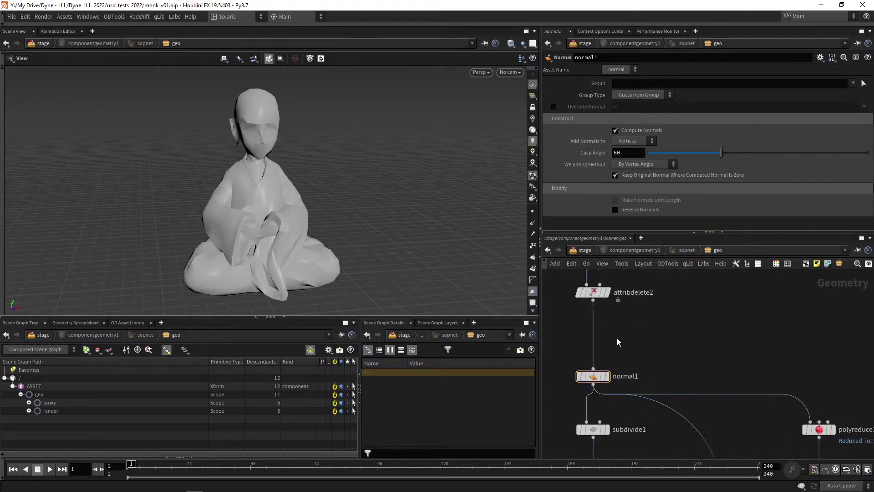
pyautogui.press('Tab')
pyautogui.write('gr')
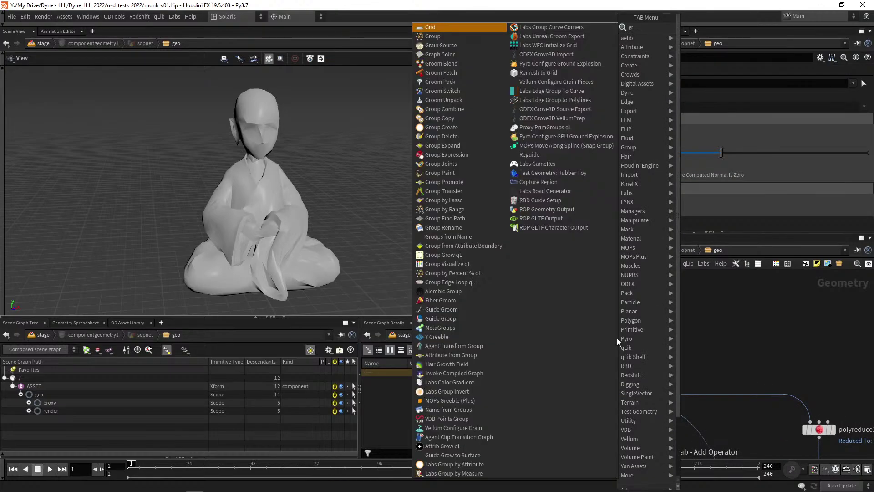
pyautogui.write(' de')
pyautogui.press('Return')
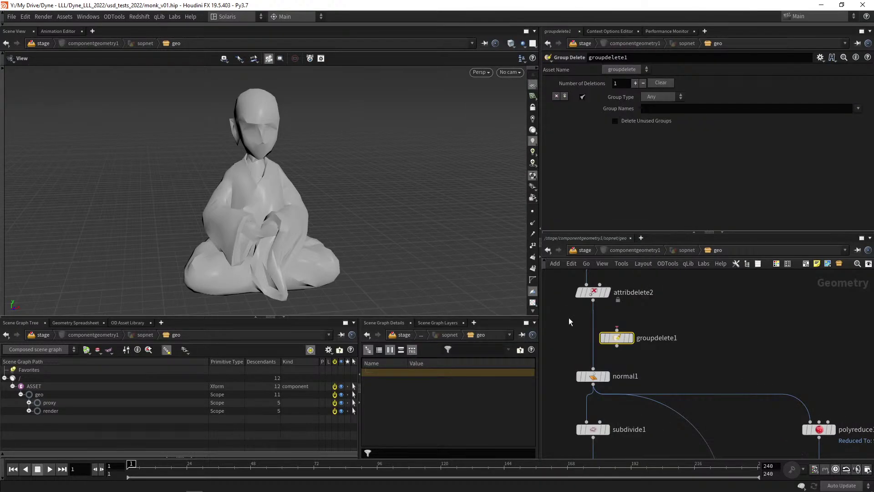
pyautogui.click(592, 328)
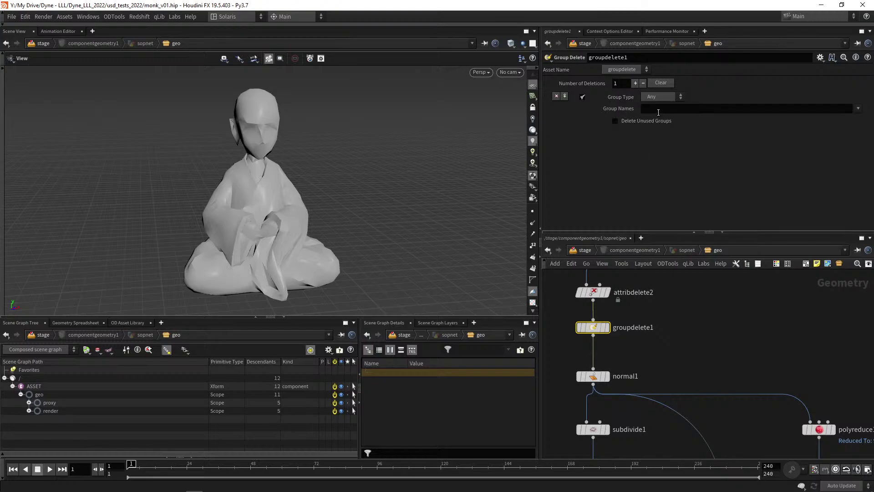
# Delete all groups with the pattern * in groupdelete1 and check the geometry info of groupdelete1 and normal1.
pyautogui.write('*')
pyautogui.middleClick(592, 331)
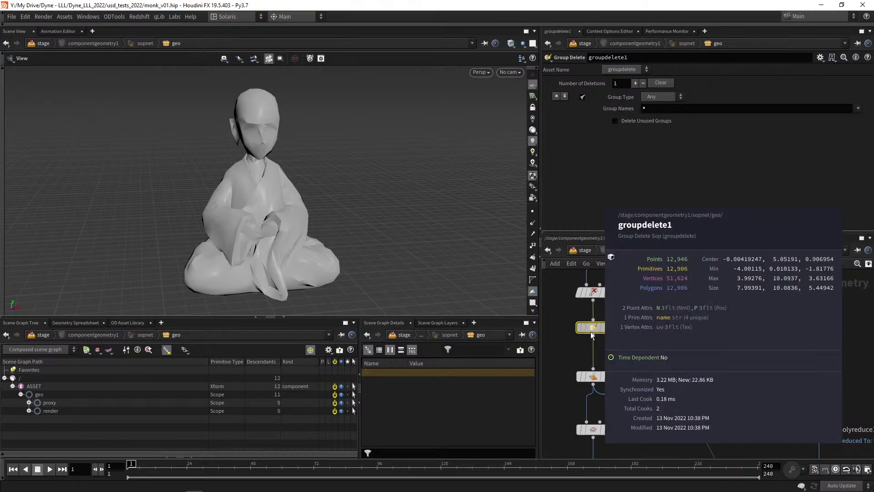
pyautogui.middleClick(586, 326)
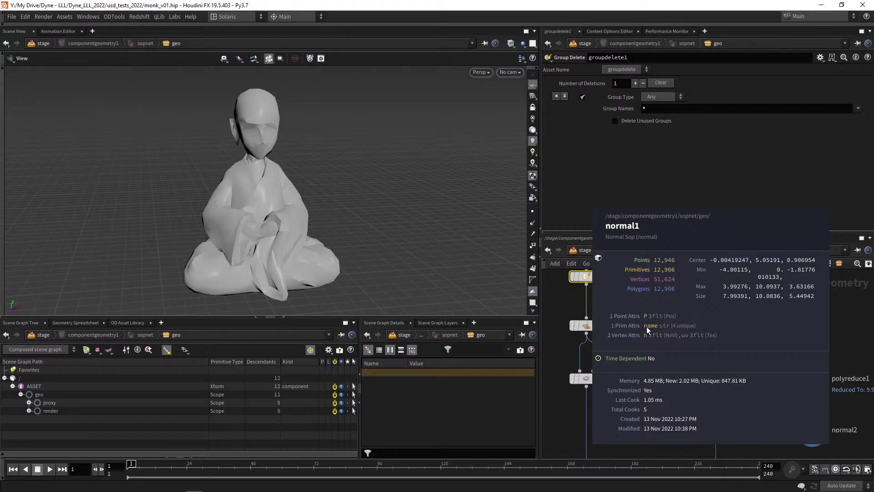
pyautogui.press('h')
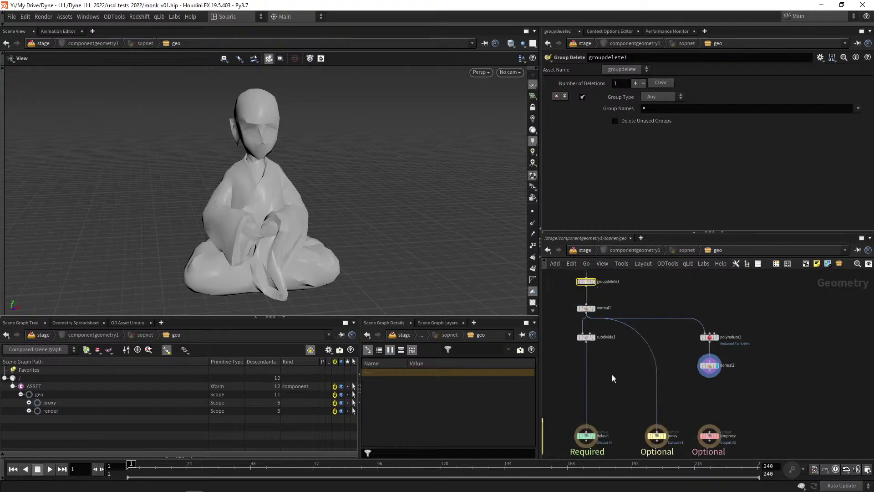
# Wire normal2 into the simproxy output and show the reduced statue as wireframe over shaded.
pyautogui.scroll(6, 613, 379)
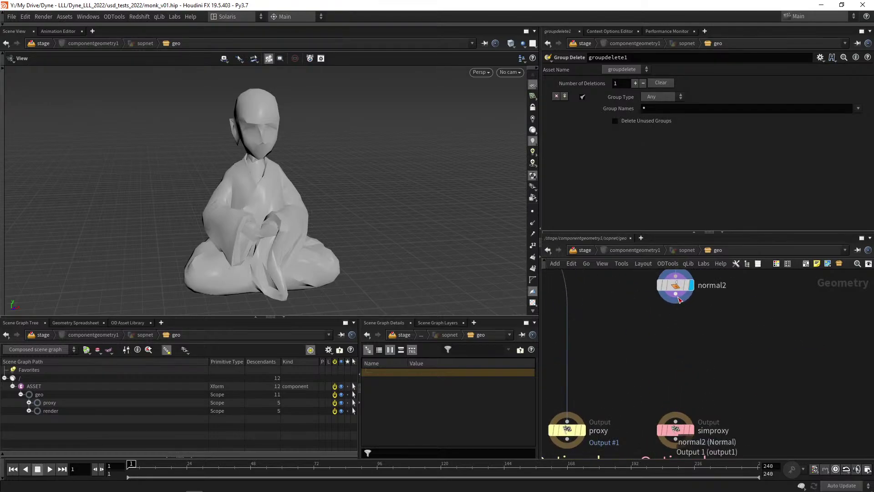
pyautogui.moveTo(678, 300); pyautogui.dragTo(675, 420)
pyautogui.scroll(-3, 674, 410)
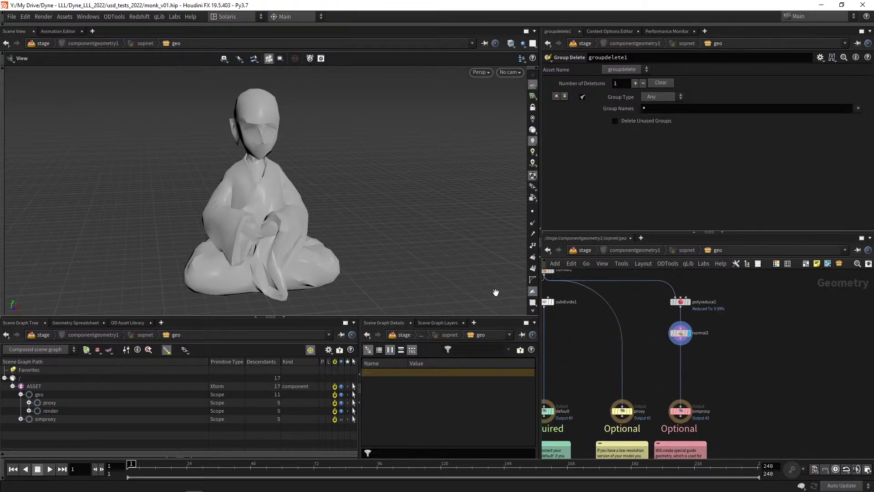
pyautogui.moveTo(495, 292)
pyautogui.mouseDown()
pyautogui.moveTo(191, 220)
pyautogui.moveTo(293, 221)
pyautogui.mouseUp()
pyautogui.press('w')
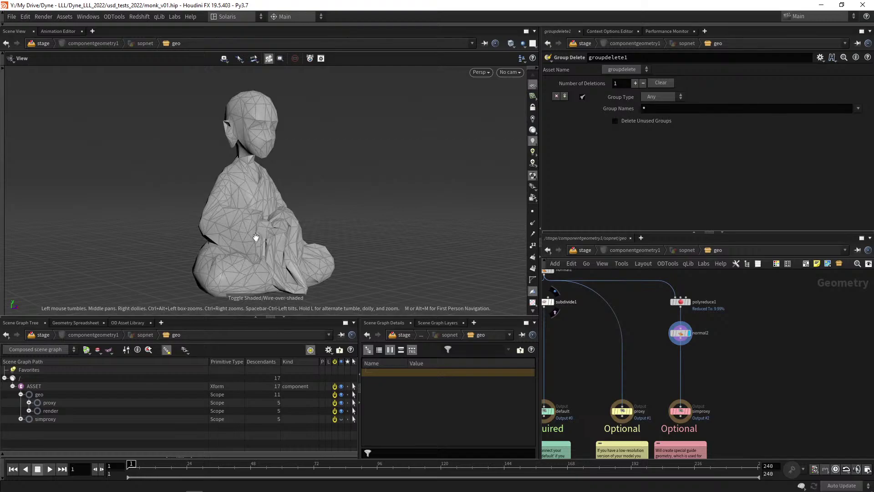
# Add a Labs Fast Remesh node beside polyreduce1.
pyautogui.scroll(5, 587, 355)
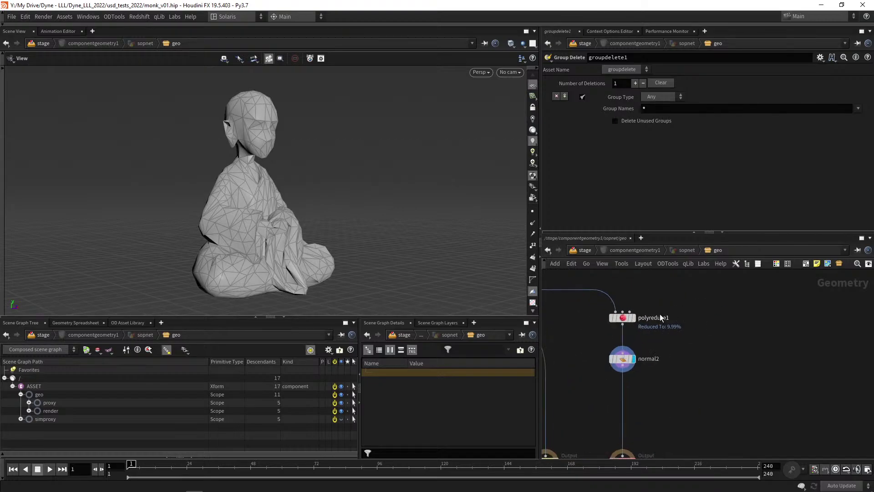
pyautogui.moveTo(660, 318); pyautogui.dragTo(691, 329, button='middle')
pyautogui.press('Tab')
pyautogui.write('fast')
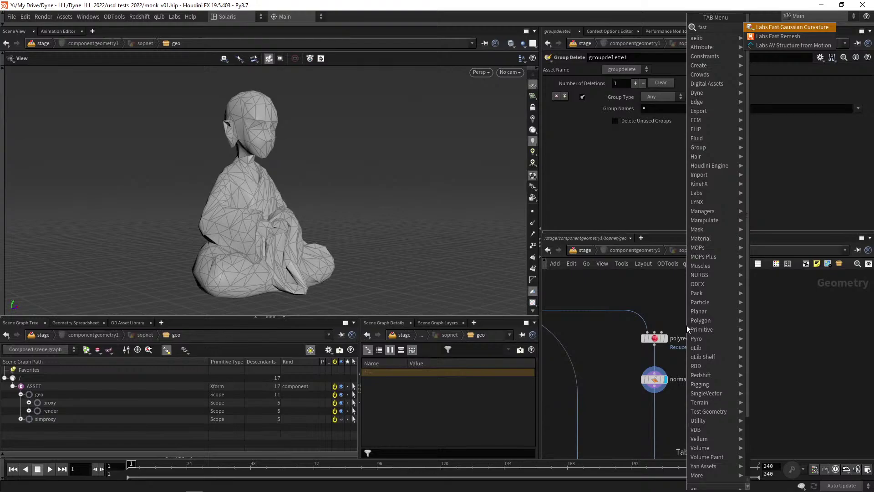
pyautogui.press('Down')
pyautogui.press('Return')
pyautogui.moveTo(700, 327); pyautogui.dragTo(602, 340)
# Wire normal1 into fast_remesh1, display the remeshed statue and bring up its Remesh settings.
pyautogui.moveTo(594, 359); pyautogui.dragTo(705, 375, button='middle')
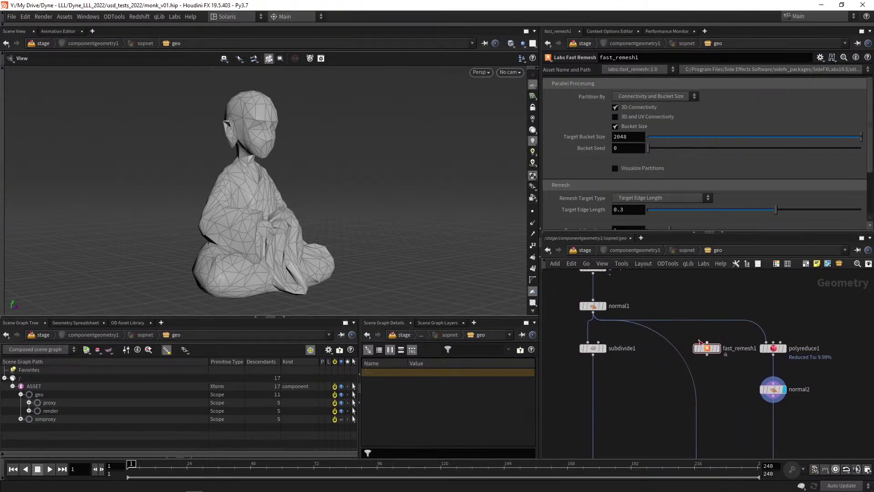
pyautogui.click(706, 342)
pyautogui.click(680, 346)
pyautogui.click(716, 349)
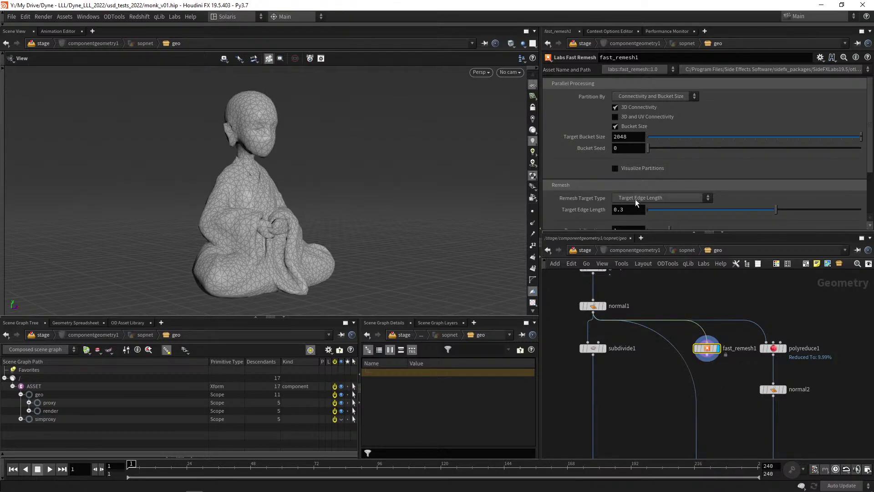
pyautogui.scroll(-2, 600, 199)
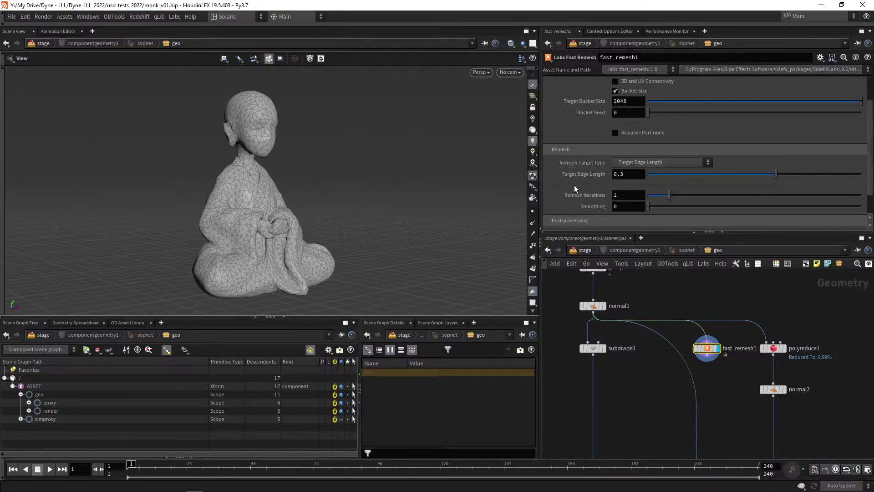
# Set fast_remesh1's Target Edge Length to 0.5 and check its geometry info before and after the change.
pyautogui.middleClick(710, 351)
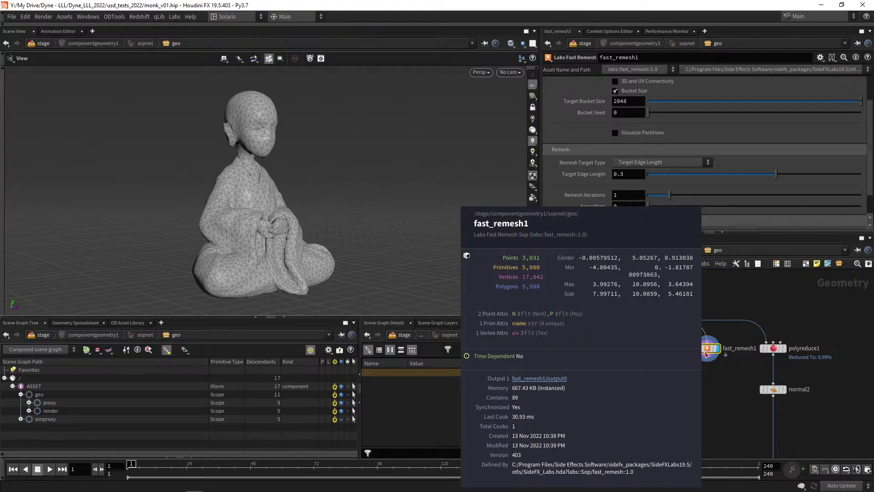
pyautogui.scroll(2, 729, 370)
pyautogui.moveTo(730, 370); pyautogui.dragTo(698, 359, button='middle')
pyautogui.write('0.')
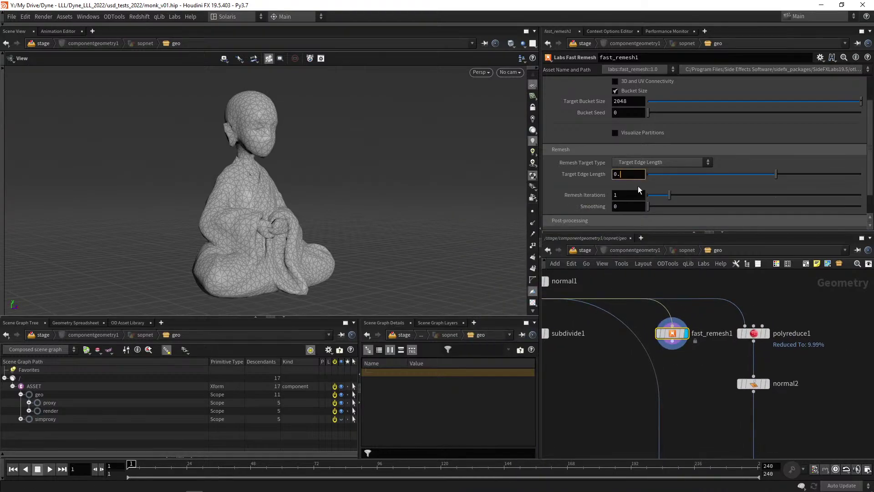
pyautogui.write('5')
pyautogui.press('Return')
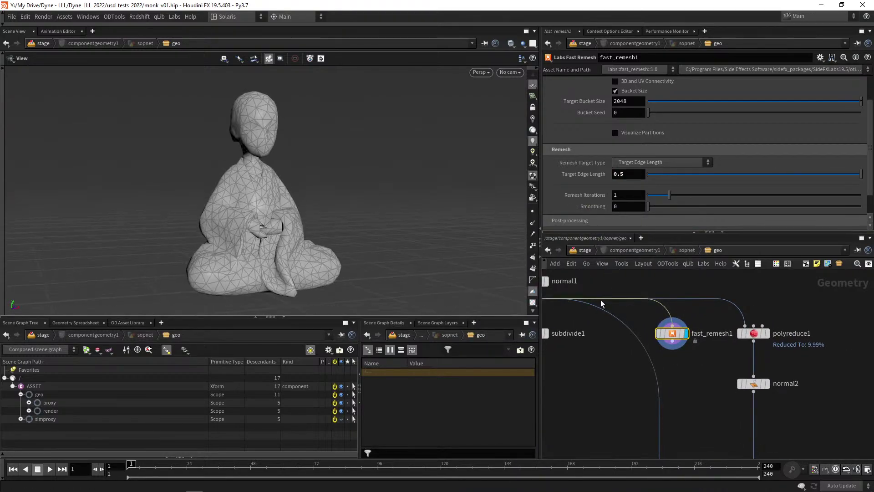
pyautogui.moveTo(727, 361); pyautogui.dragTo(683, 348, button='middle')
pyautogui.middleClick(626, 322)
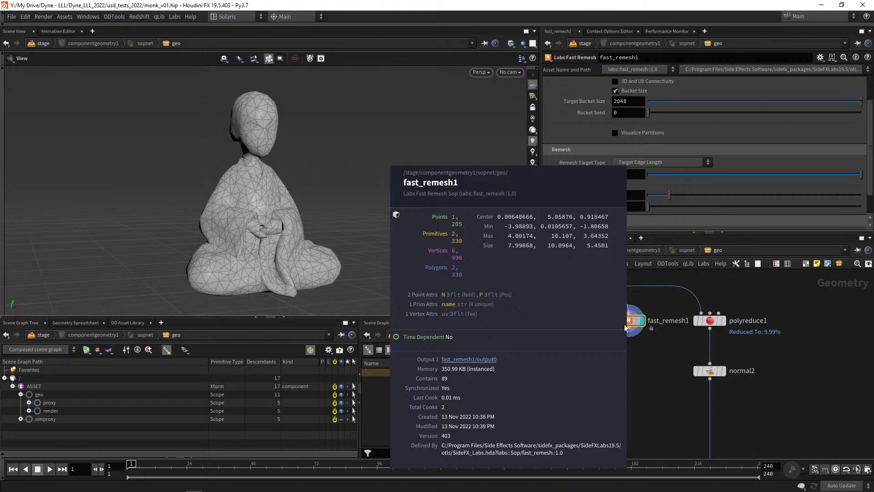
# Compare the displayed results of polyreduce1 and fast_remesh1 and check fast_remesh1's geometry info.
pyautogui.click(723, 321)
pyautogui.moveTo(262, 209); pyautogui.dragTo(317, 216)
pyautogui.click(641, 321)
pyautogui.middleClick(628, 321)
pyautogui.moveTo(609, 327); pyautogui.dragTo(714, 357, button='middle')
# Template normal1 as a wireframe overlay and compare fast_remesh1 and polyreduce1 against it around the statue's ear.
pyautogui.click(603, 299)
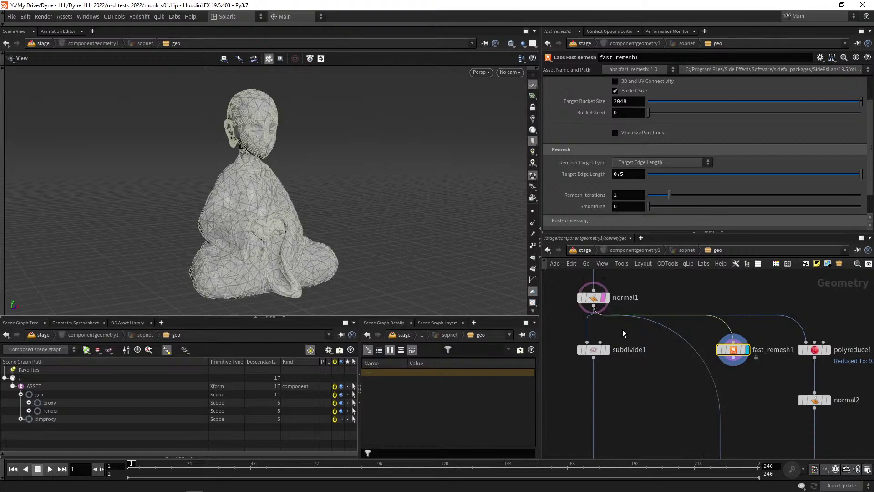
pyautogui.moveTo(623, 334); pyautogui.dragTo(577, 327, button='middle')
pyautogui.scroll(10, 282, 221)
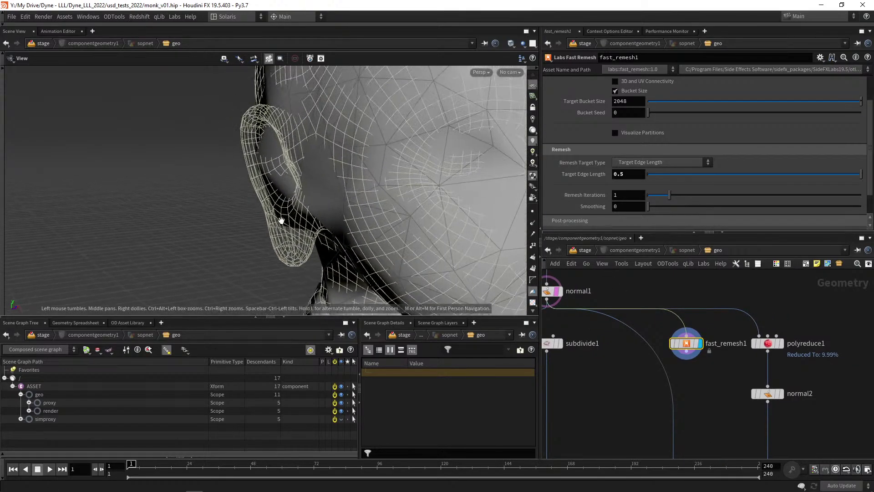
pyautogui.moveTo(282, 220); pyautogui.dragTo(304, 216)
pyautogui.moveTo(728, 370); pyautogui.dragTo(662, 347, button='middle')
pyautogui.click(662, 347)
pyautogui.click(715, 321)
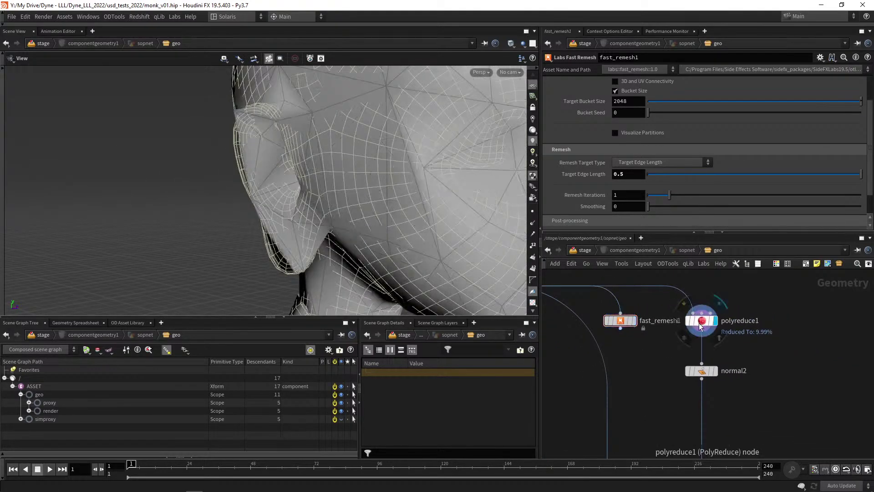
pyautogui.moveTo(312, 230); pyautogui.dragTo(286, 227)
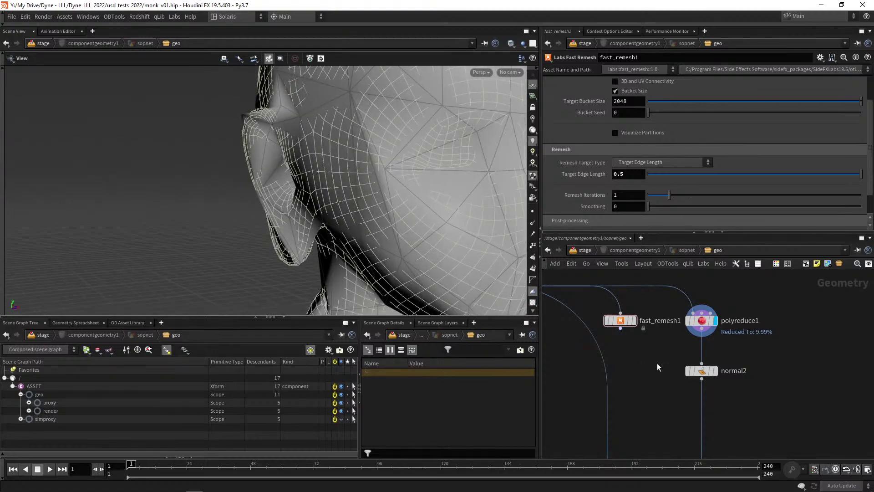
# Replace fast_remesh1 with a standard Remesh node beside polyreduce1 and wire normal1 into it.
pyautogui.press('Tab')
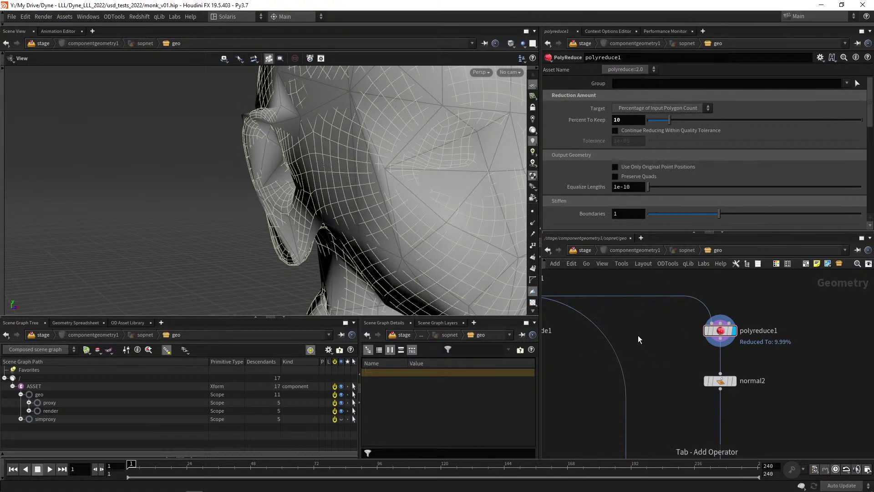
pyautogui.write('remesh')
pyautogui.press('Return')
pyautogui.press('Return')
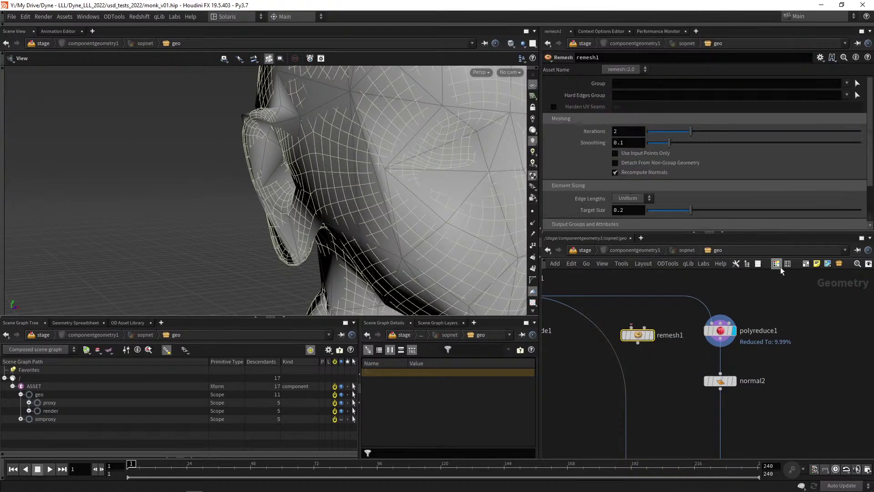
pyautogui.click(631, 324)
pyautogui.moveTo(621, 306); pyautogui.dragTo(730, 323, button='middle')
pyautogui.click(608, 303)
pyautogui.moveTo(709, 351); pyautogui.dragTo(638, 331, button='middle')
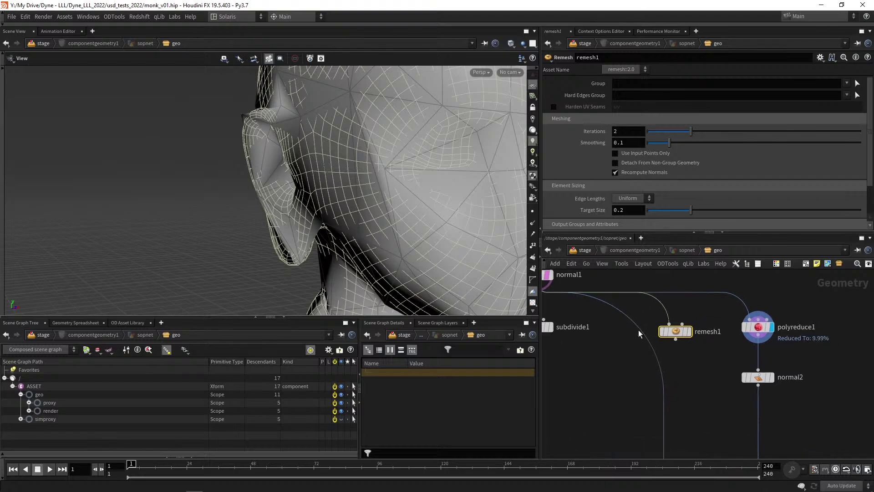
# Display remesh1, set its Target Size to 0.5 and inspect the remeshed ear against the overlay.
pyautogui.click(693, 331)
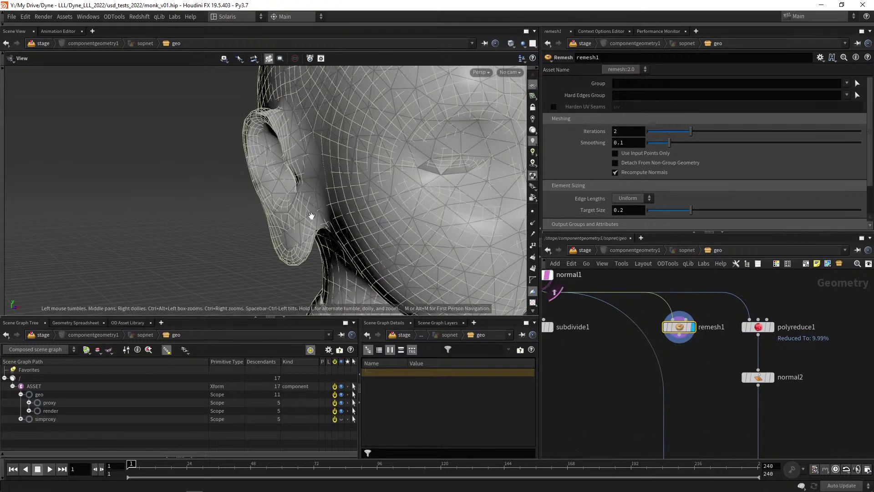
pyautogui.write('5')
pyautogui.press('Return')
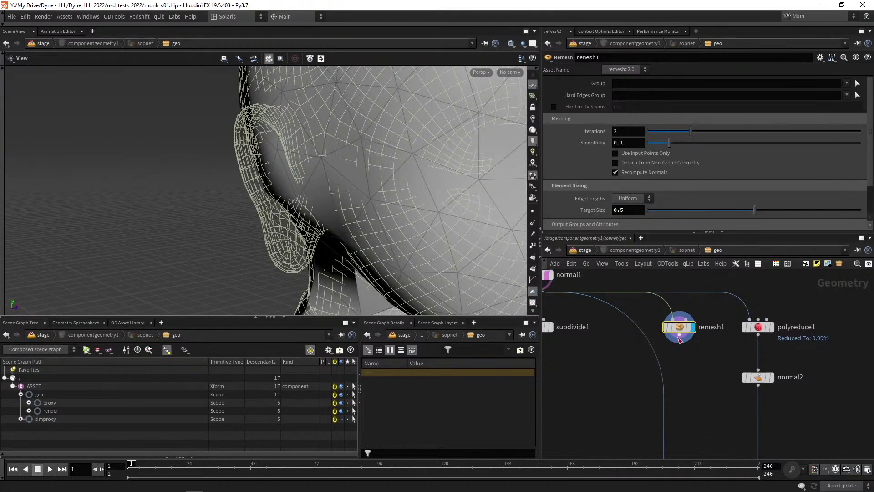
pyautogui.middleClick(678, 328)
pyautogui.moveTo(321, 207); pyautogui.dragTo(301, 180)
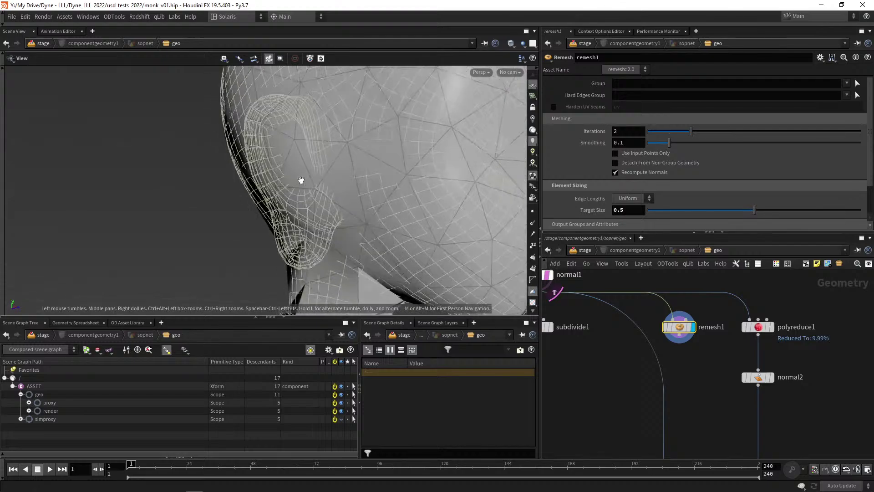
pyautogui.moveTo(688, 348); pyautogui.dragTo(632, 334, button='middle')
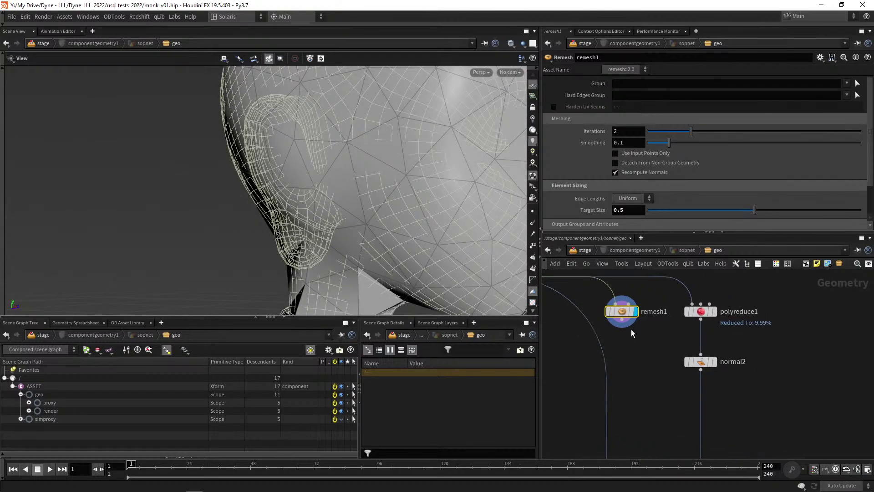
# Delete remesh1, display normal2 and frame the whole statue.
pyautogui.press('Delete')
pyautogui.moveTo(695, 355); pyautogui.dragTo(662, 349, button='middle')
pyautogui.click(679, 356)
pyautogui.moveTo(387, 242); pyautogui.dragTo(410, 254)
pyautogui.scroll(-4, 641, 352)
pyautogui.scroll(5, 621, 384)
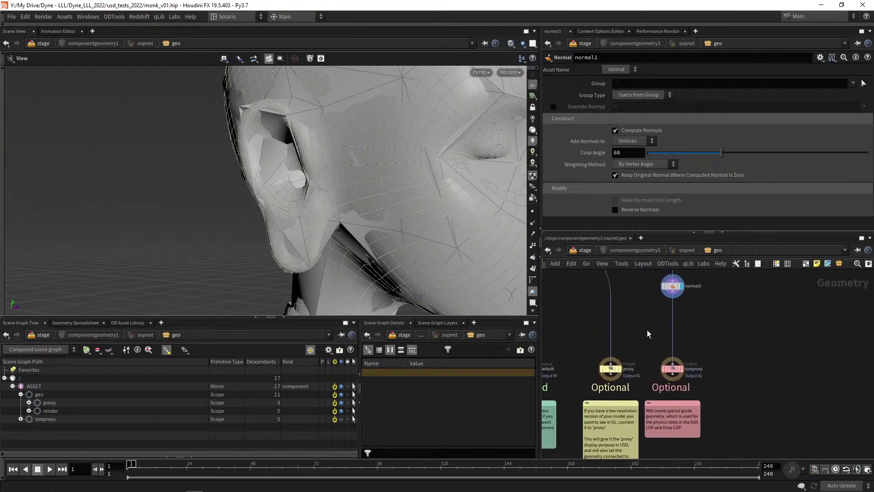
pyautogui.press('f')
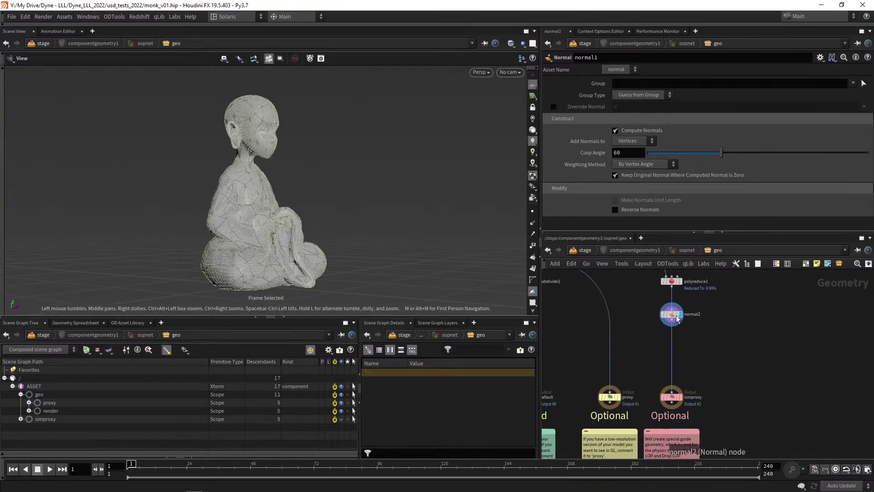
# Turn off the template overlay of normal1 after checking normal2's geometry info, and return to the stage network.
pyautogui.middleClick(670, 319)
pyautogui.moveTo(642, 322); pyautogui.dragTo(733, 349, button='middle')
pyautogui.moveTo(656, 334); pyautogui.dragTo(626, 361, button='middle')
pyautogui.scroll(-3, 650, 357)
pyautogui.moveTo(584, 319); pyautogui.dragTo(608, 332, button='middle')
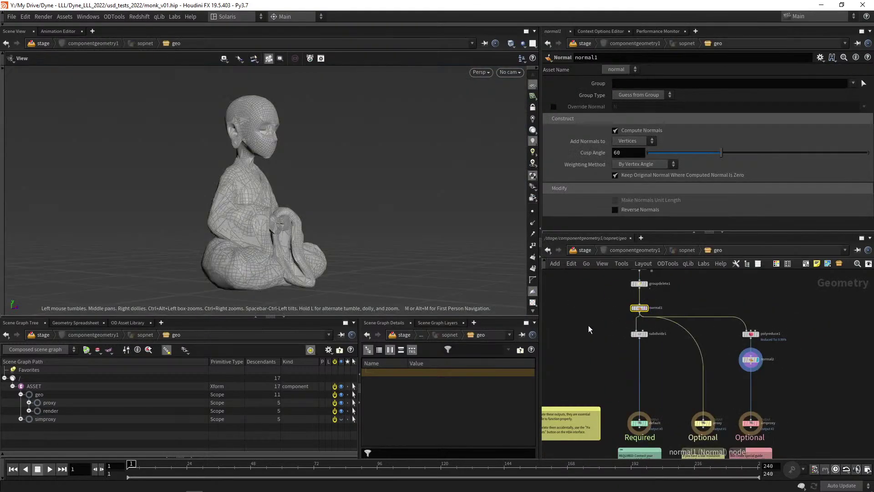
pyautogui.press('u')
pyautogui.press('u')
pyautogui.press('u')
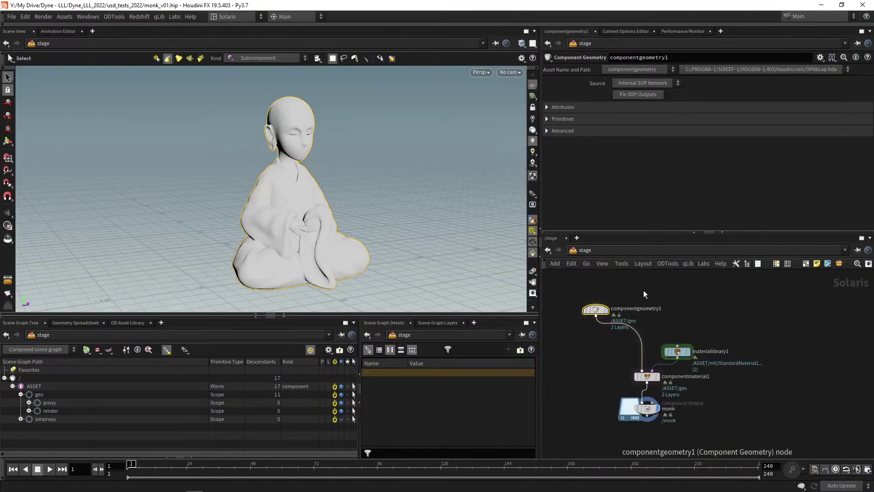
# Show the statue at stage level as wireframe over shaded and view the robe closely.
pyautogui.moveTo(349, 210); pyautogui.dragTo(287, 218)
pyautogui.press('s')
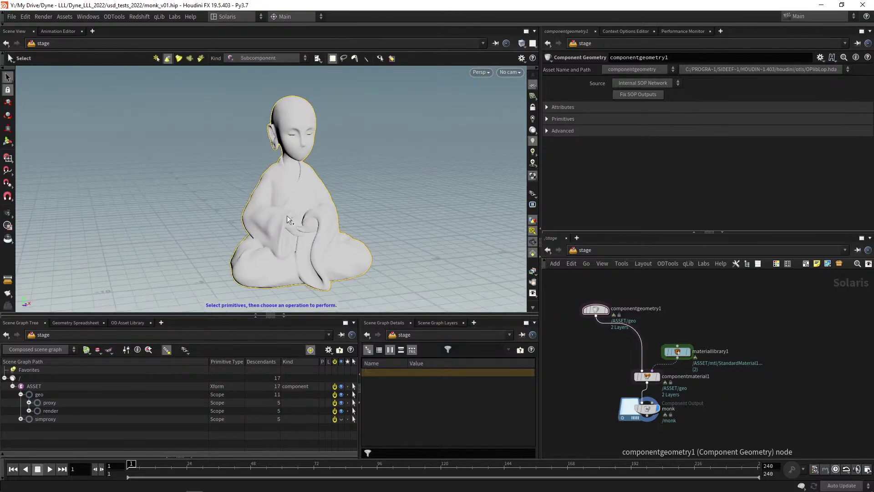
pyautogui.hotkey('shift', 'w')
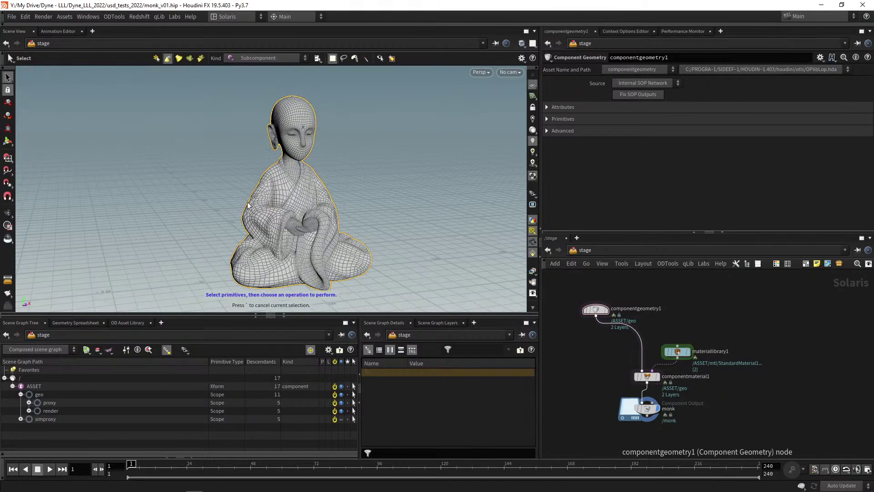
pyautogui.press('Escape')
pyautogui.scroll(5, 378, 186)
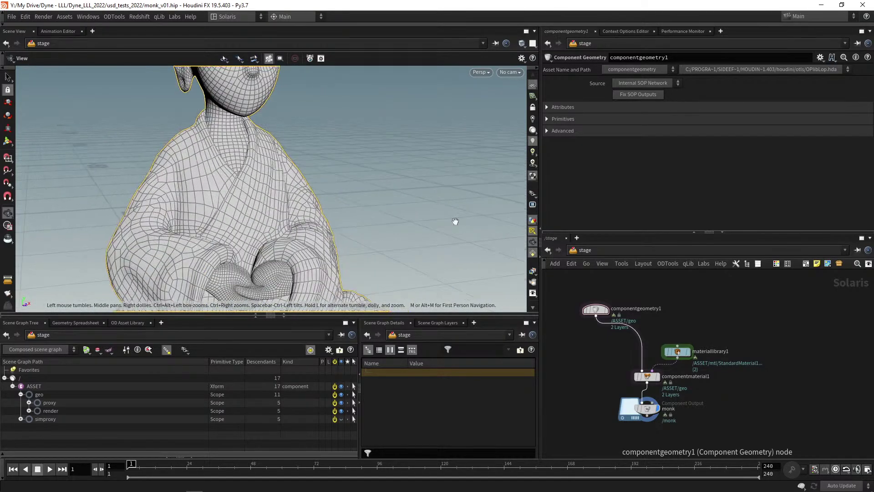
# Check the settings of the monk component output, then set the display to componentgeometry1 and view the whole statue.
pyautogui.moveTo(597, 395); pyautogui.dragTo(594, 376, button='middle')
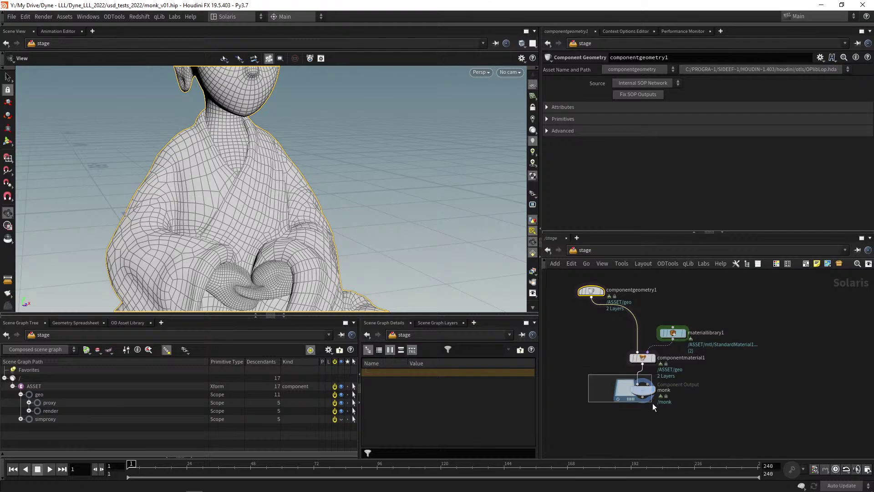
pyautogui.moveTo(679, 419); pyautogui.dragTo(677, 419)
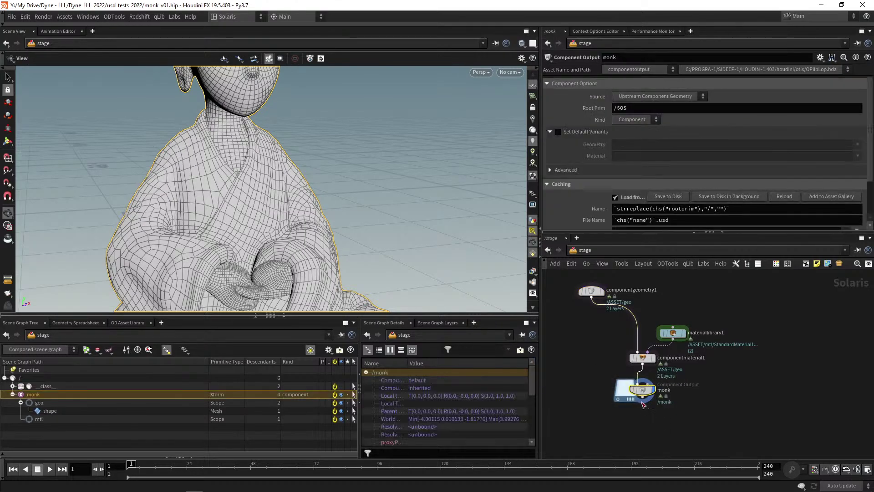
pyautogui.scroll(2, 585, 351)
pyautogui.click(586, 295)
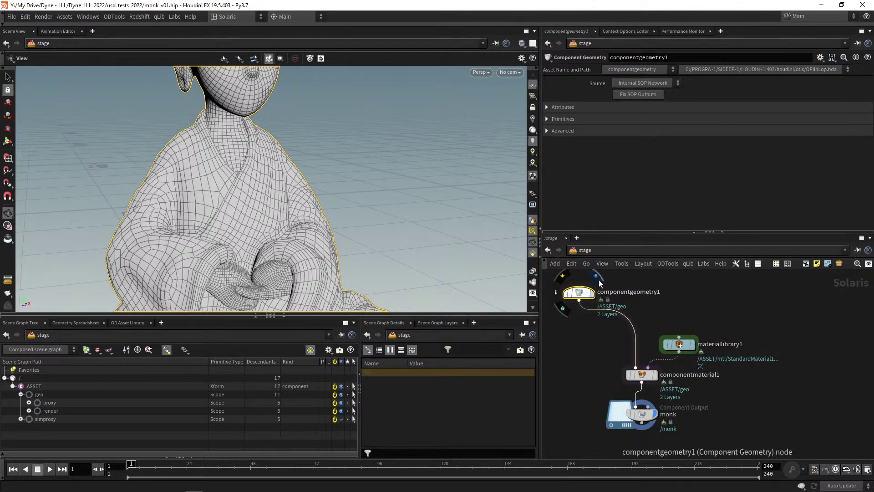
pyautogui.click(598, 278)
pyautogui.moveTo(329, 196); pyautogui.dragTo(214, 203)
pyautogui.moveTo(601, 332); pyautogui.dragTo(614, 356, button='middle')
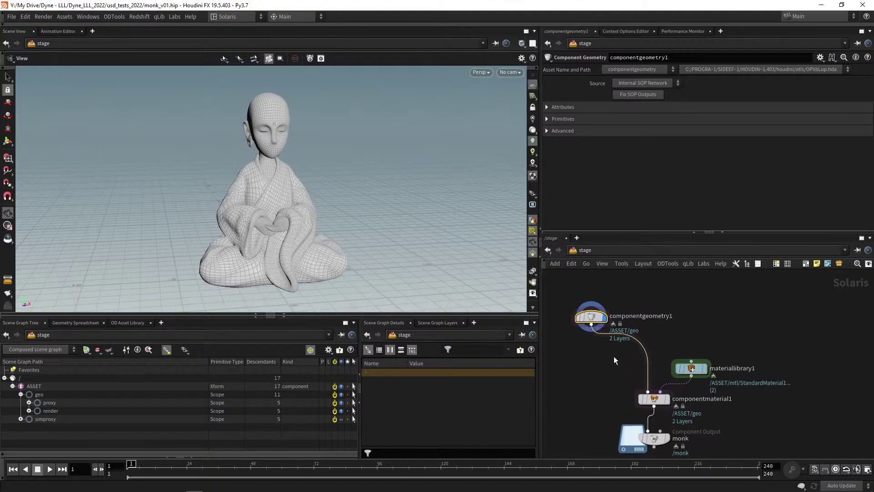
# Go back inside componentgeometry1 and display the geometry feeding the proxy output.
pyautogui.moveTo(626, 300); pyautogui.dragTo(625, 301)
pyautogui.moveTo(616, 306); pyautogui.dragTo(646, 315, button='middle')
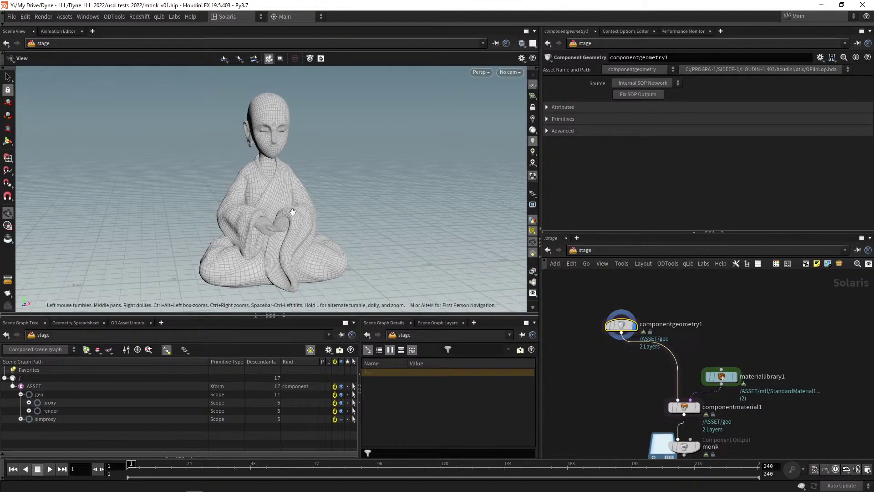
pyautogui.moveTo(259, 206)
pyautogui.mouseDown()
pyautogui.moveTo(360, 217)
pyautogui.moveTo(289, 210)
pyautogui.mouseUp()
pyautogui.moveTo(597, 353); pyautogui.dragTo(643, 317)
pyautogui.press('i')
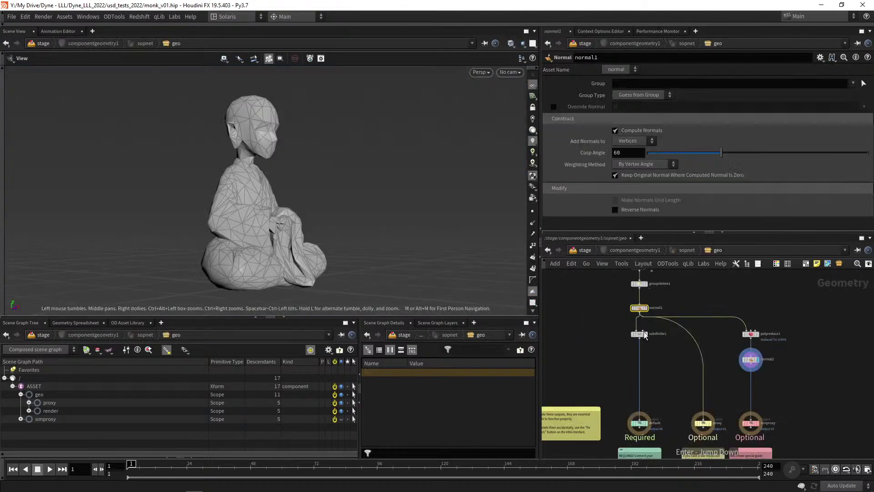
pyautogui.moveTo(657, 388); pyautogui.dragTo(615, 348, button='middle')
pyautogui.scroll(3, 629, 364)
pyautogui.click(692, 387)
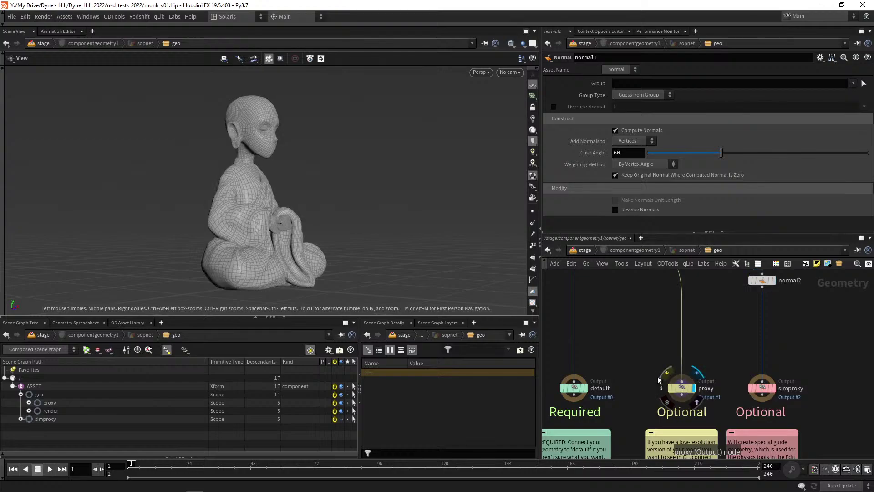
pyautogui.moveTo(290, 230); pyautogui.dragTo(219, 232)
pyautogui.scroll(-3, 628, 371)
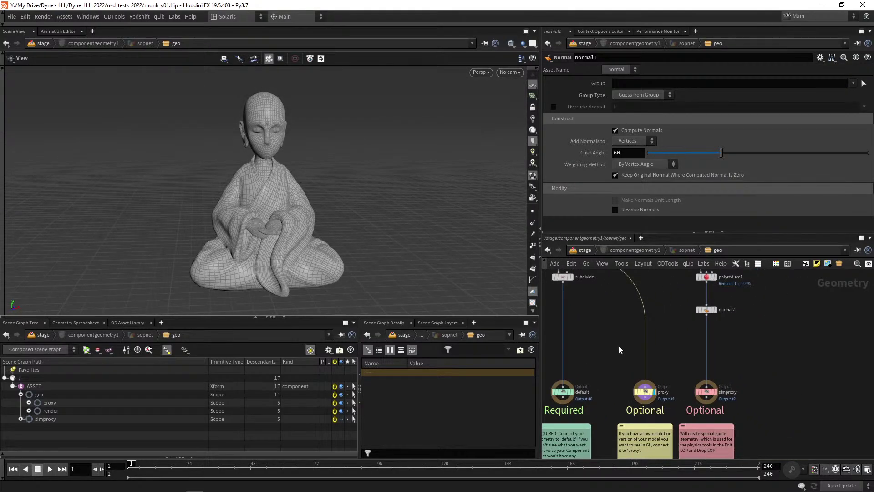
# Display subdivide1 to compare the subdivided render geometry with the proxy.
pyautogui.moveTo(203, 200); pyautogui.dragTo(269, 207)
pyautogui.moveTo(587, 317); pyautogui.dragTo(611, 329, button='middle')
pyautogui.click(595, 288)
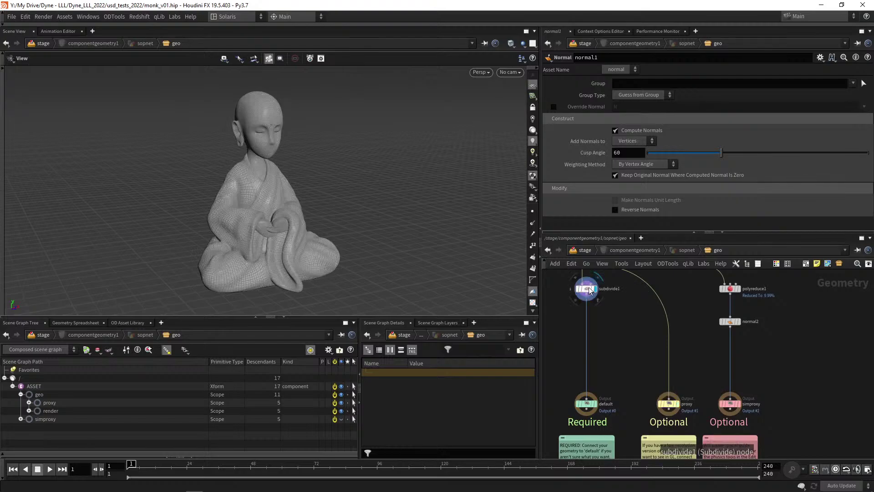
pyautogui.moveTo(269, 220); pyautogui.dragTo(296, 227)
pyautogui.moveTo(630, 284); pyautogui.dragTo(638, 349, button='middle')
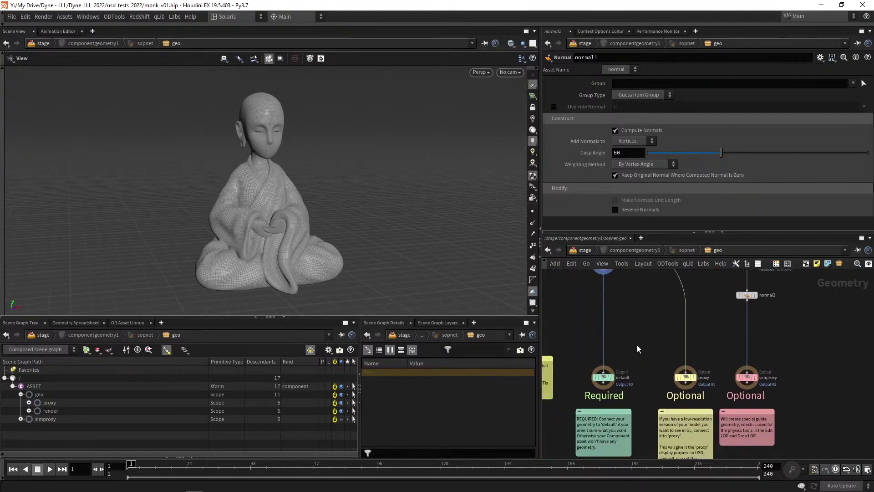
# Save the scene and, back at the stage level, switch the viewport renderer to Karma.
pyautogui.press('u')
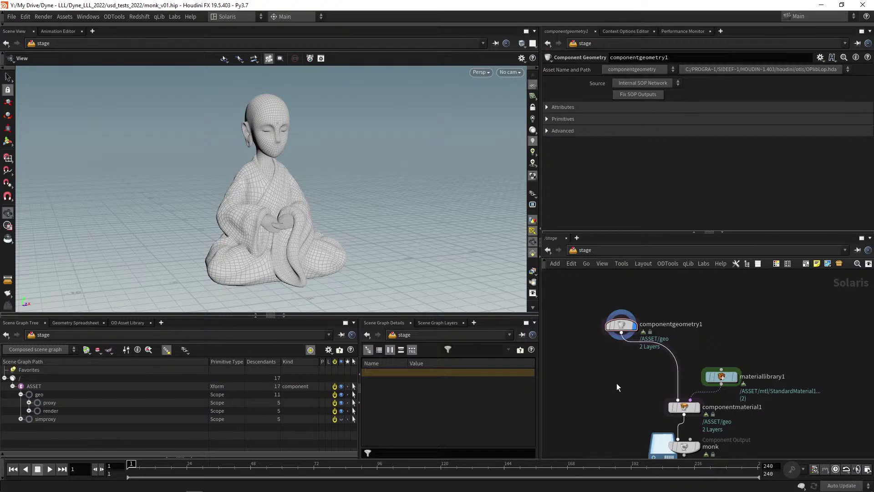
pyautogui.click(481, 72)
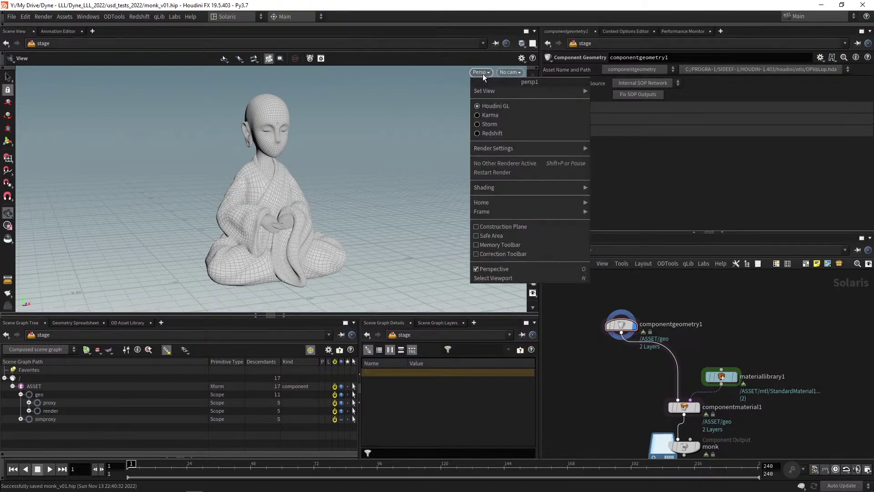
pyautogui.click(487, 115)
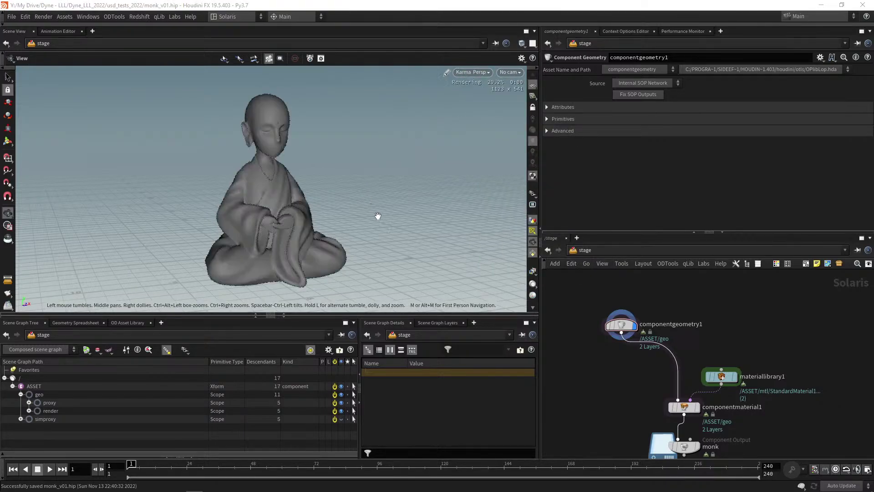
# Inspect the Karma-rendered statue, then set the viewport background color scheme to Grey and save the display options as default.
pyautogui.moveTo(316, 183); pyautogui.dragTo(261, 209)
pyautogui.moveTo(261, 209); pyautogui.dragTo(338, 197, button='right')
pyautogui.moveTo(337, 198); pyautogui.dragTo(289, 182)
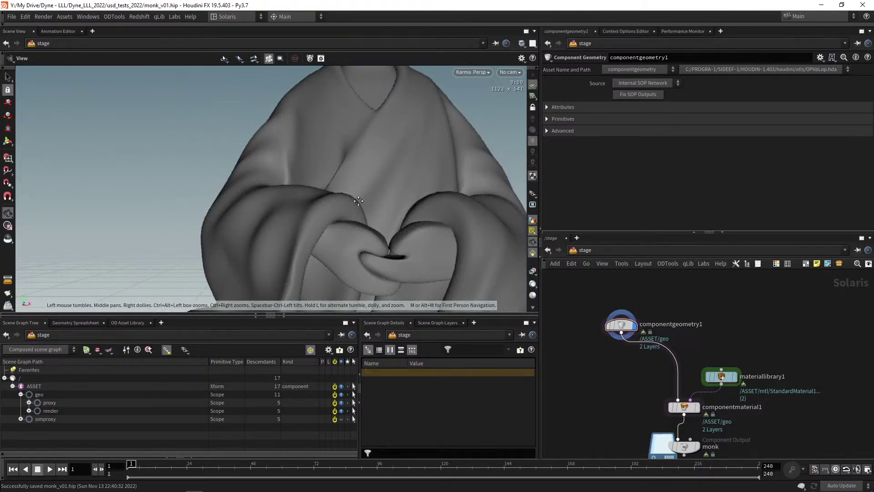
pyautogui.moveTo(359, 201); pyautogui.dragTo(336, 183, button='right')
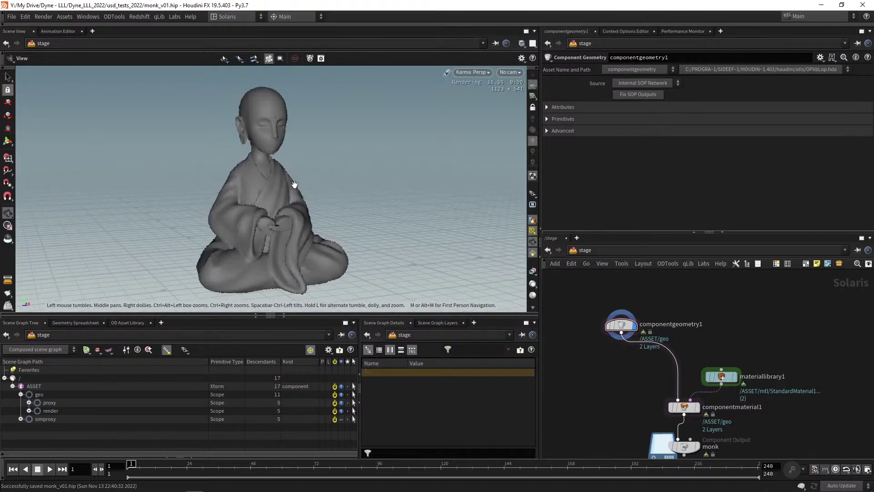
pyautogui.press('d')
pyautogui.click(367, 77)
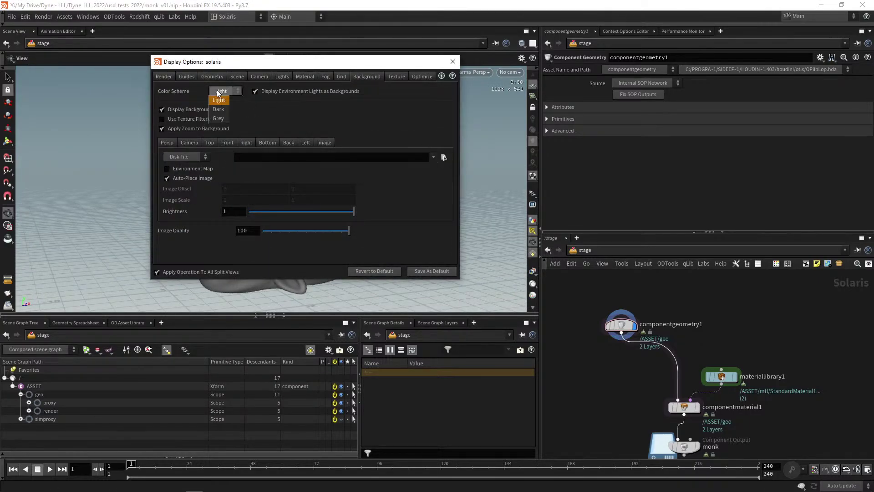
pyautogui.click(219, 109)
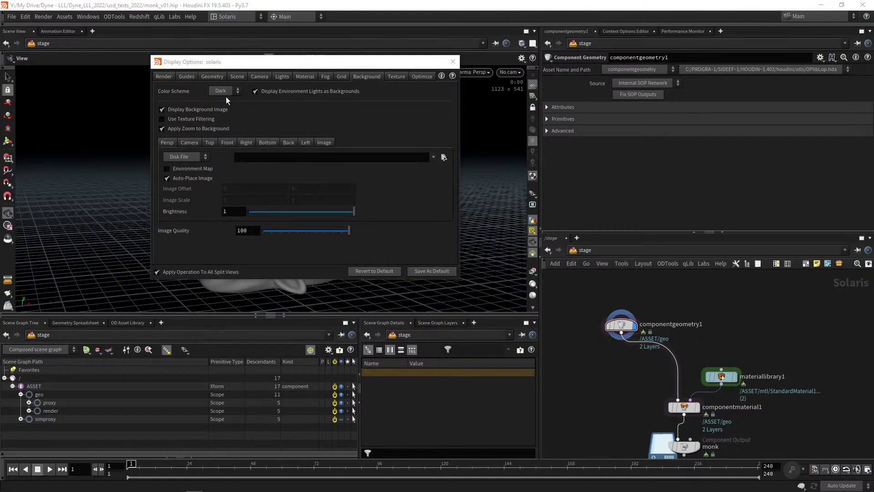
pyautogui.click(219, 118)
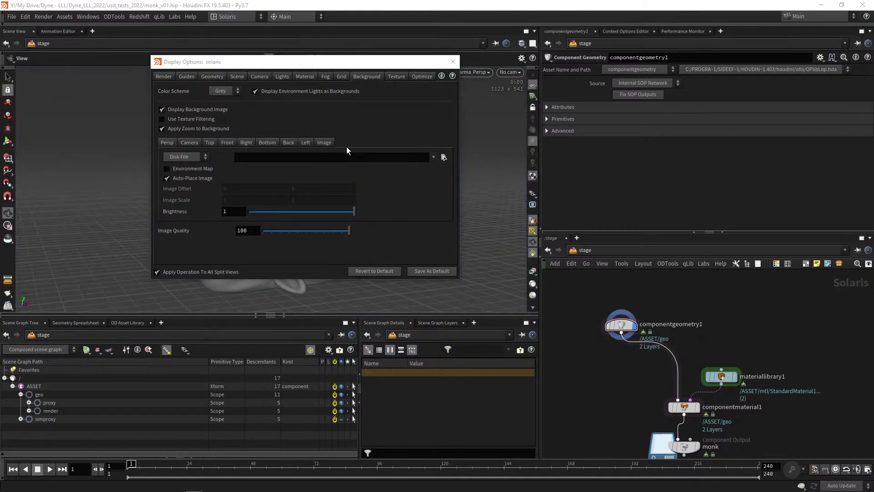
pyautogui.click(432, 271)
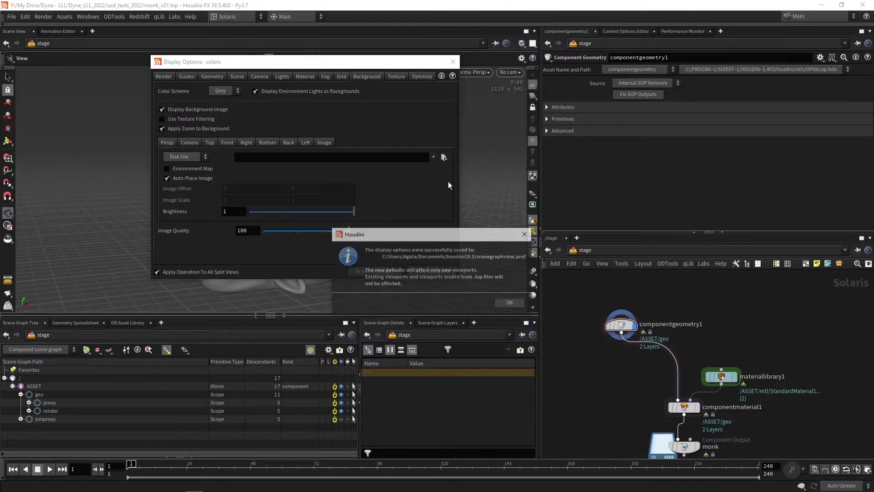
pyautogui.click(510, 304)
pyautogui.press('Escape')
# Choose Set Pivot on Tumble/Rotate for the view and switch the viewport renderer back to Houdini GL.
pyautogui.moveTo(369, 183); pyautogui.dragTo(445, 94)
pyautogui.click(224, 59)
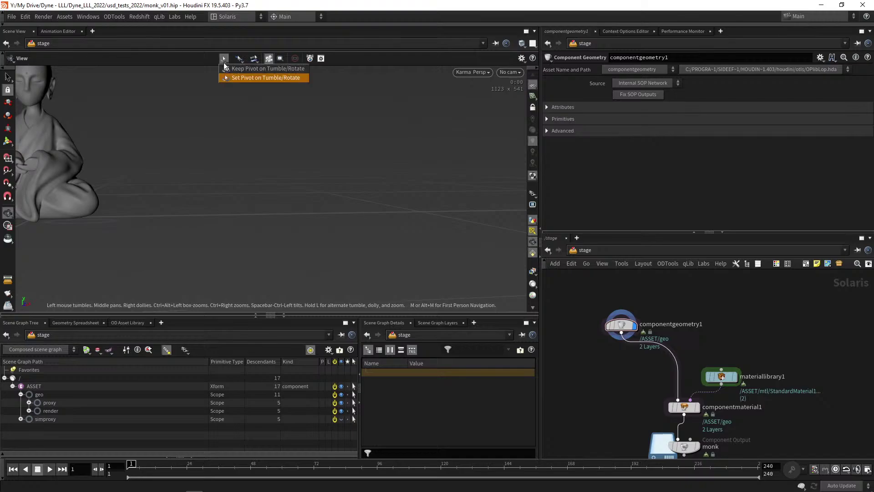
pyautogui.click(235, 74)
pyautogui.hotkey('space', 'g')
pyautogui.moveTo(197, 222); pyautogui.dragTo(193, 225)
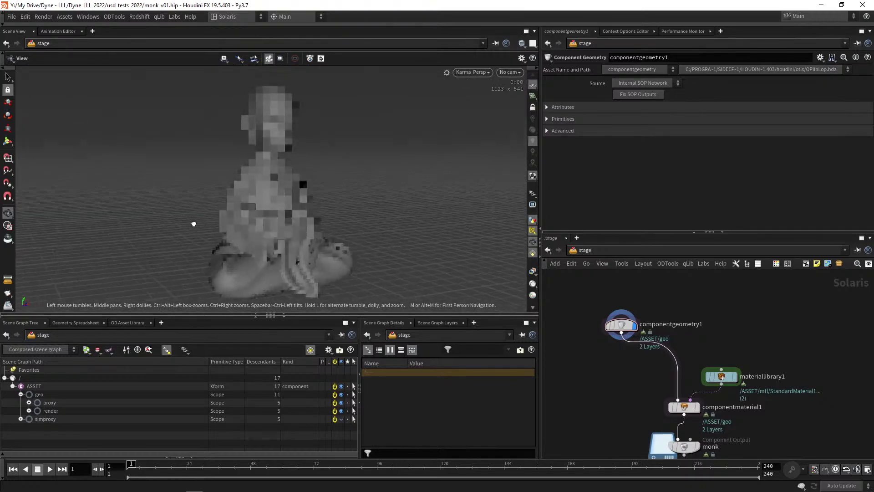
pyautogui.click(472, 73)
pyautogui.click(477, 105)
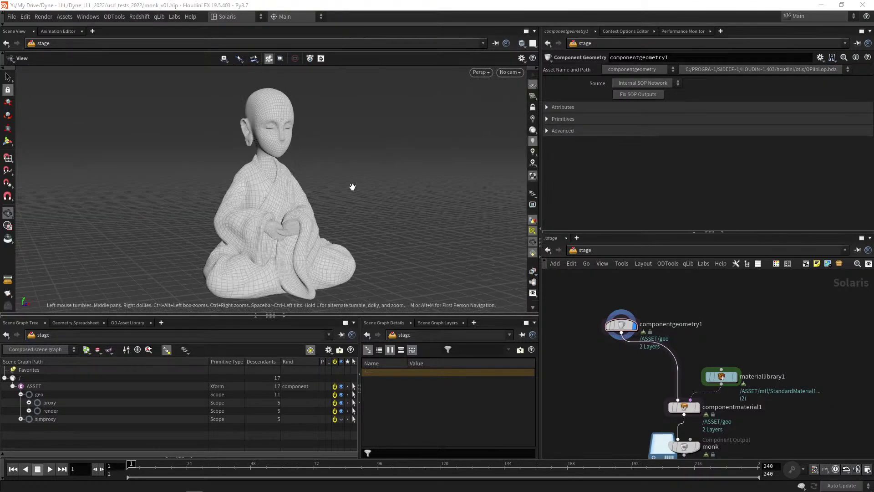
# Display and select componentmaterial1, and adjust the position of componentgeometry1 above it in the network.
pyautogui.moveTo(616, 408); pyautogui.dragTo(574, 362, button='middle')
pyautogui.moveTo(587, 343); pyautogui.dragTo(644, 378)
pyautogui.moveTo(606, 358); pyautogui.dragTo(598, 361, button='middle')
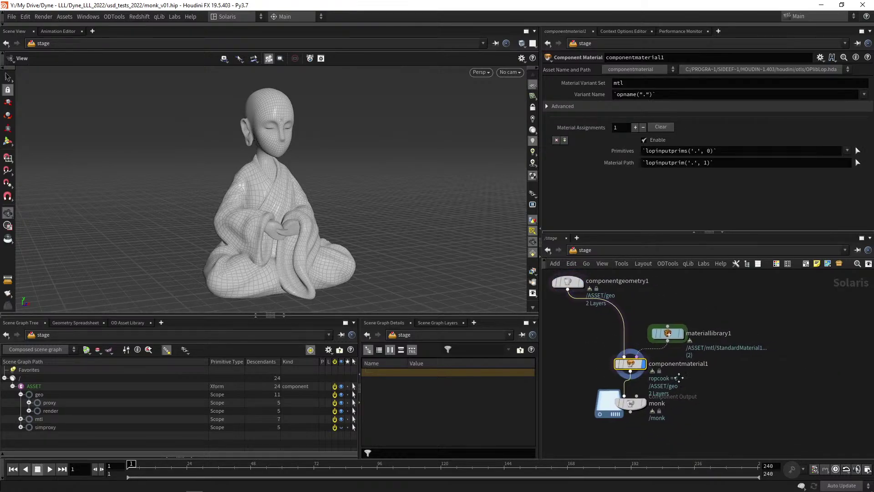
pyautogui.moveTo(683, 382); pyautogui.dragTo(702, 387, button='middle')
pyautogui.scroll(-2, 707, 382)
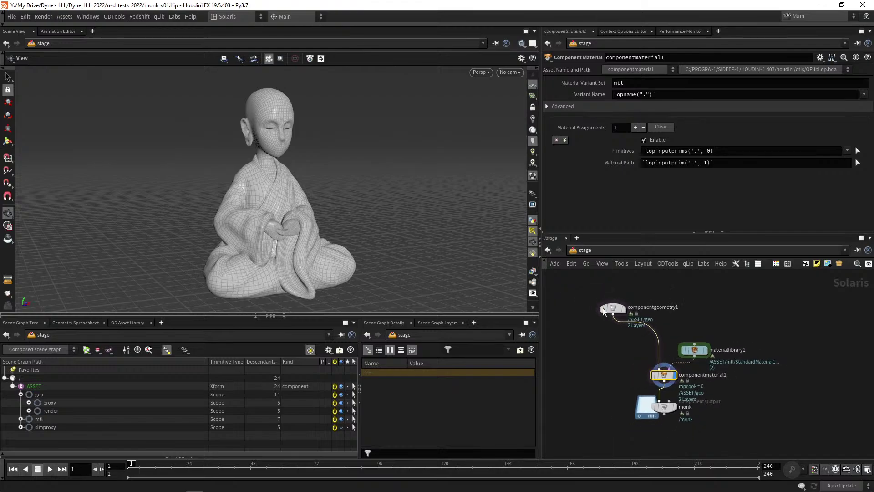
pyautogui.moveTo(616, 310); pyautogui.dragTo(628, 322)
pyautogui.scroll(3, 738, 339)
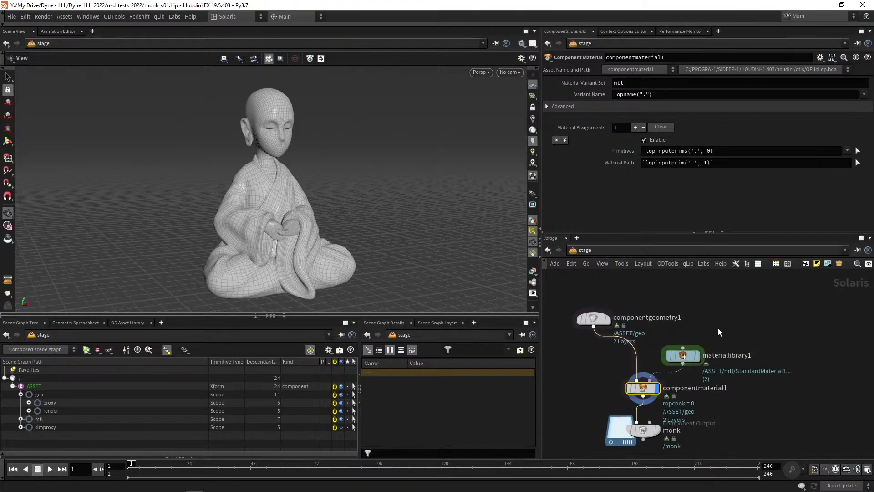
pyautogui.moveTo(727, 326); pyautogui.dragTo(708, 319, button='middle')
pyautogui.moveTo(610, 303)
pyautogui.mouseDown()
pyautogui.moveTo(602, 294)
pyautogui.moveTo(611, 295)
pyautogui.mouseUp()
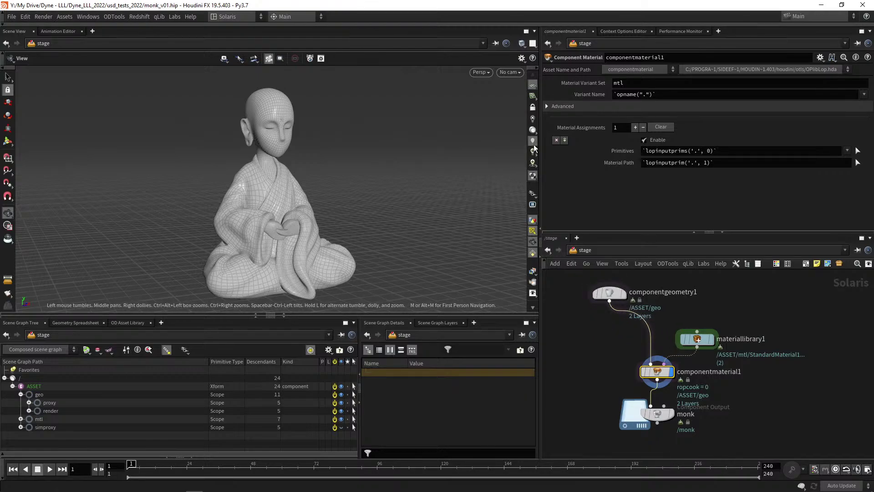
# Check which geometry purposes the viewport displays, and collapse the scene graph panes to enlarge the viewport.
pyautogui.click(532, 194)
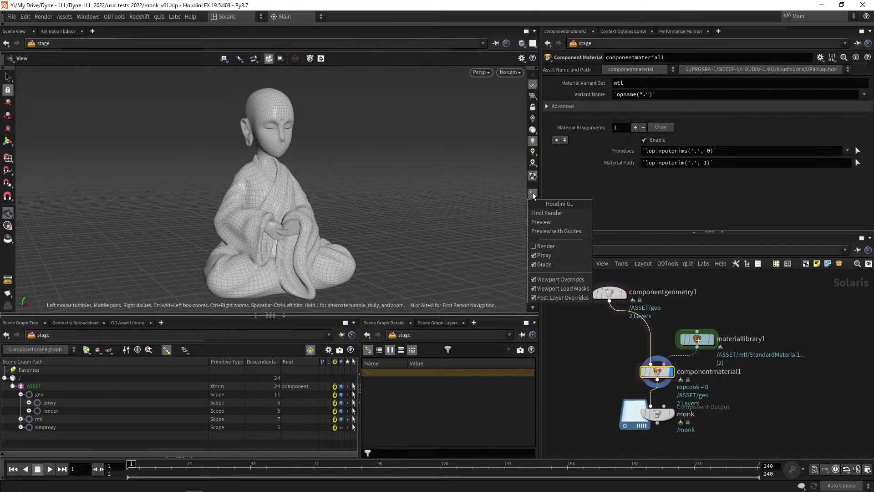
pyautogui.click(534, 193)
pyautogui.click(534, 193)
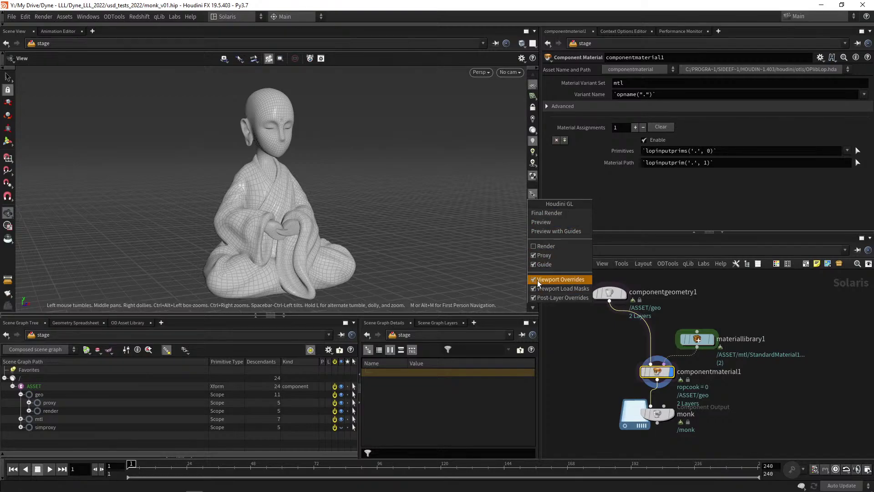
pyautogui.click(534, 194)
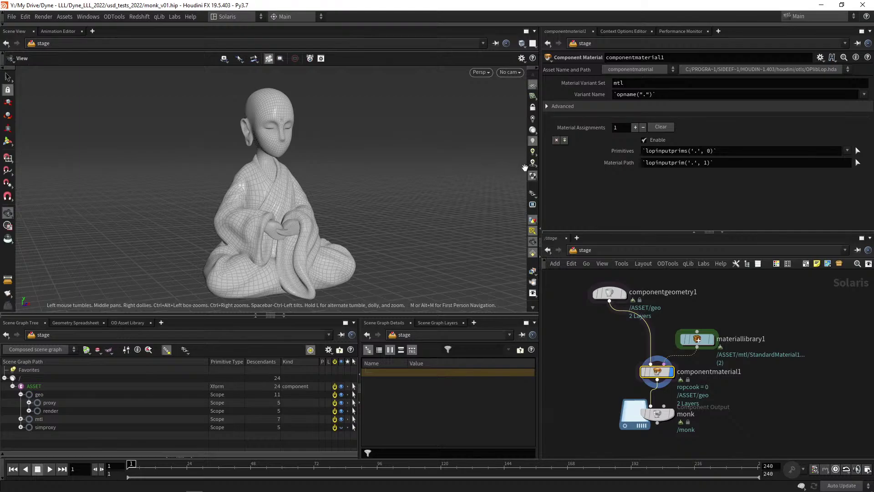
pyautogui.click(284, 315)
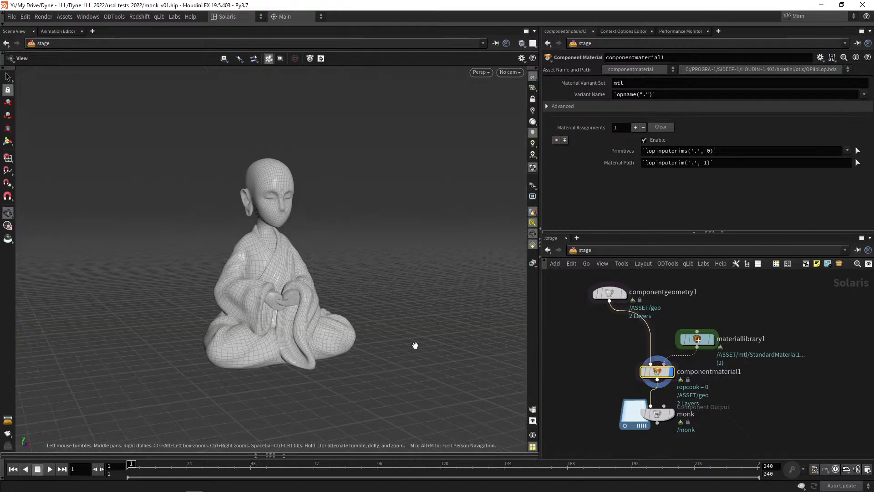
pyautogui.click(532, 422)
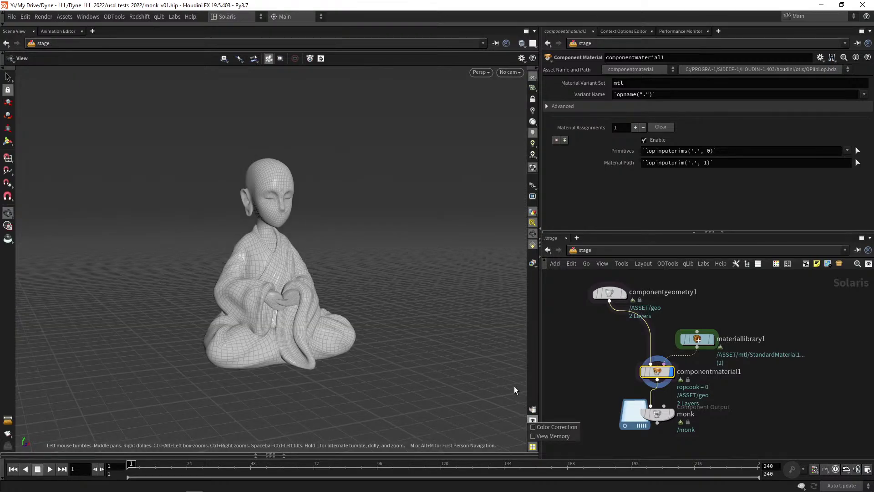
pyautogui.click(544, 268)
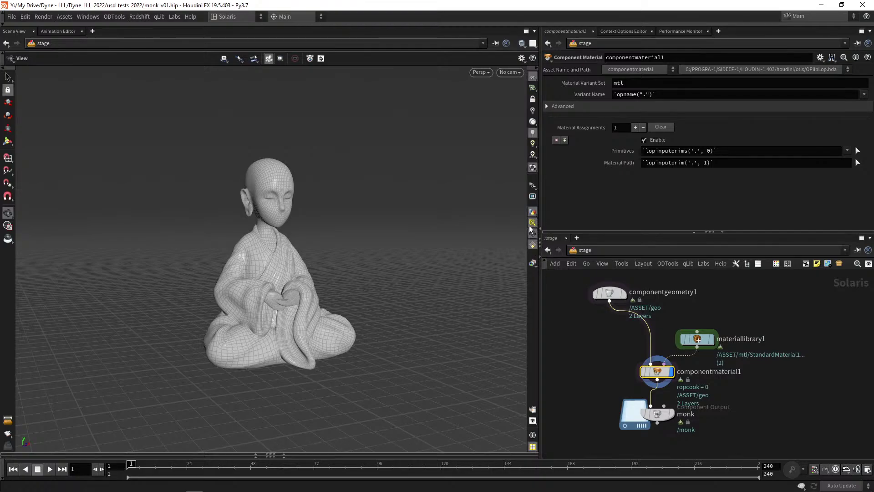
# Preview the statue as a wireframe bounding box and a solid bounding box, then return it to full geometry.
pyautogui.click(536, 216)
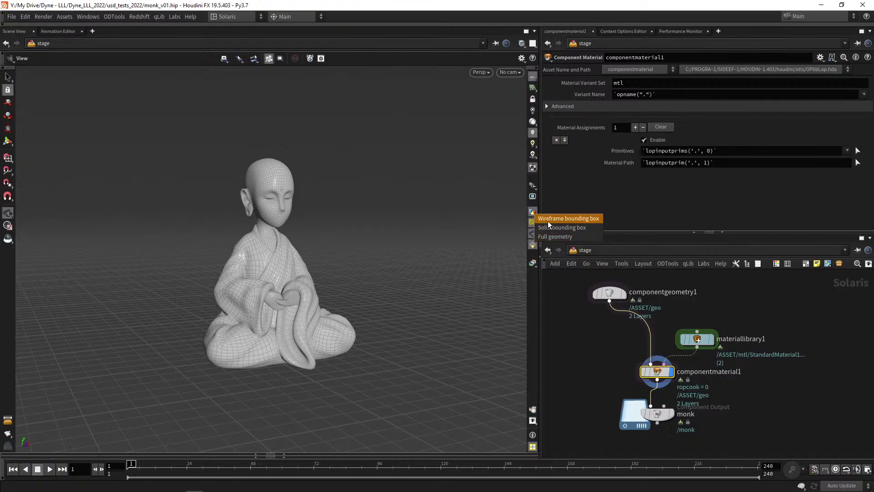
pyautogui.click(553, 218)
pyautogui.click(534, 213)
pyautogui.click(557, 227)
pyautogui.click(533, 213)
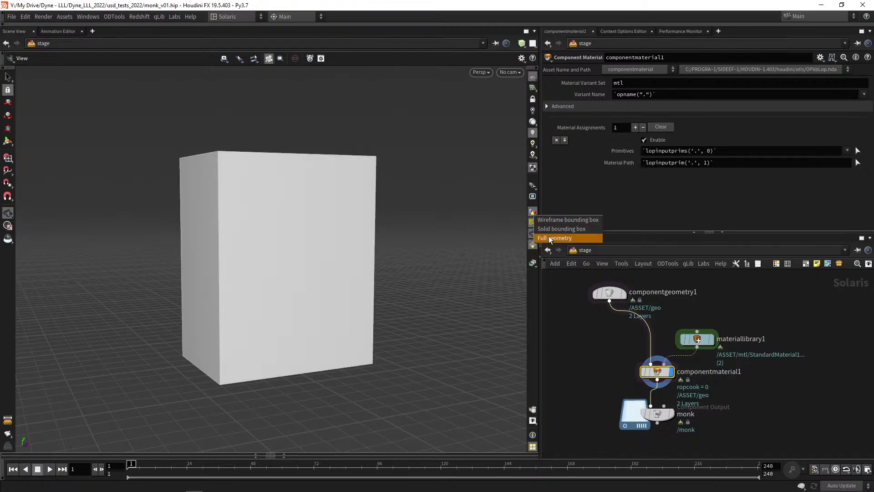
pyautogui.click(553, 236)
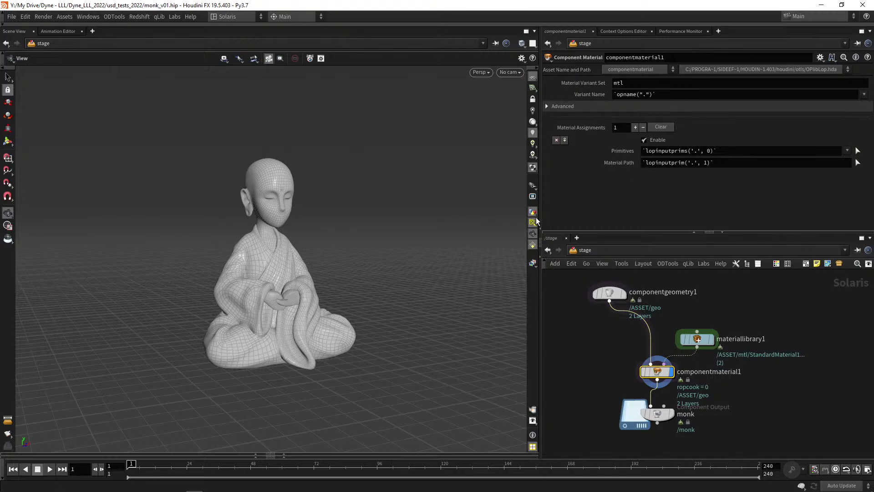
# Turn off the Proxy purpose and turn on the Render purpose to examine the subdivided mesh up close.
pyautogui.click(531, 186)
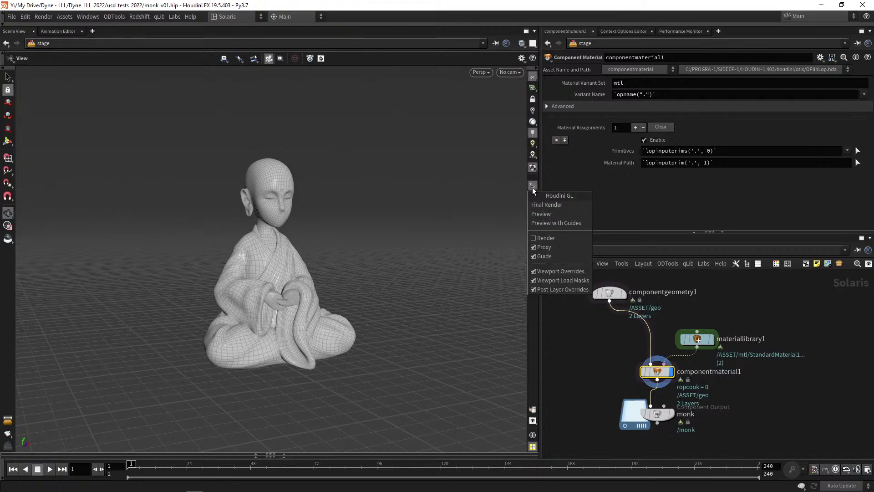
pyautogui.click(540, 248)
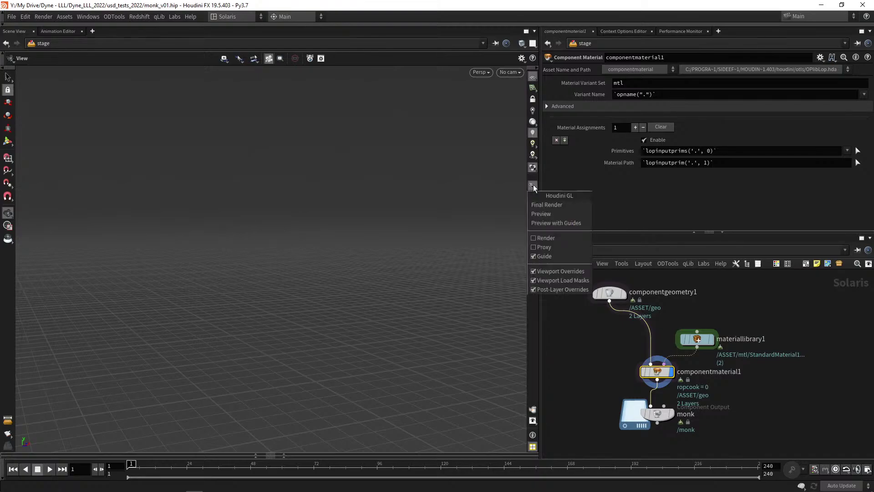
pyautogui.click(546, 238)
pyautogui.scroll(4, 307, 254)
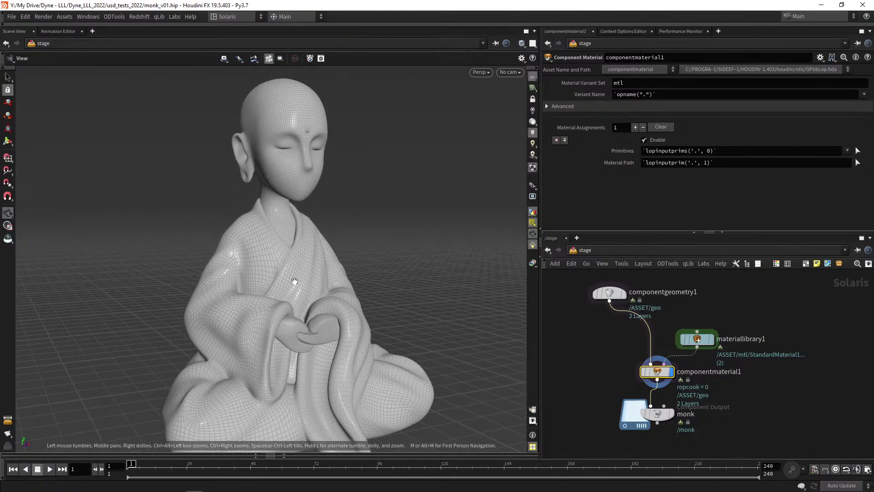
pyautogui.moveTo(308, 254); pyautogui.dragTo(278, 257)
pyautogui.scroll(4, 278, 257)
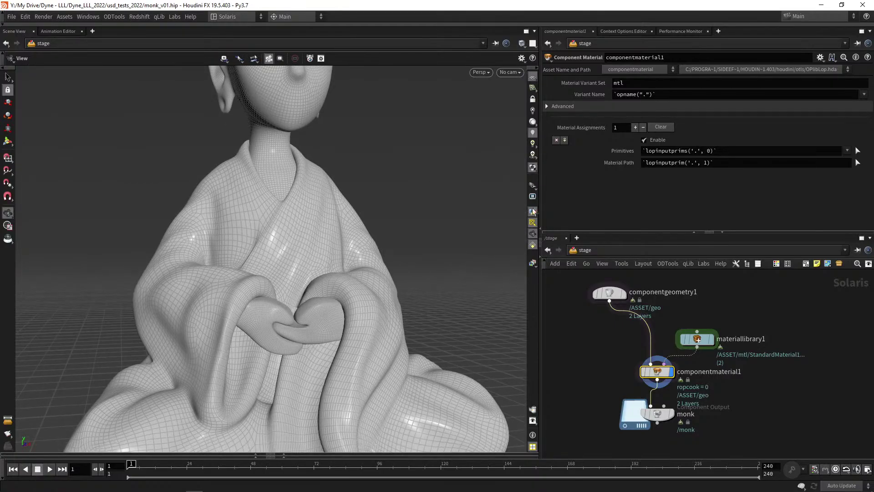
# Turn off the Render purpose and turn the Proxy purpose back on to examine the unsubdivided mesh.
pyautogui.click(532, 211)
pyautogui.click(474, 191)
pyautogui.click(531, 186)
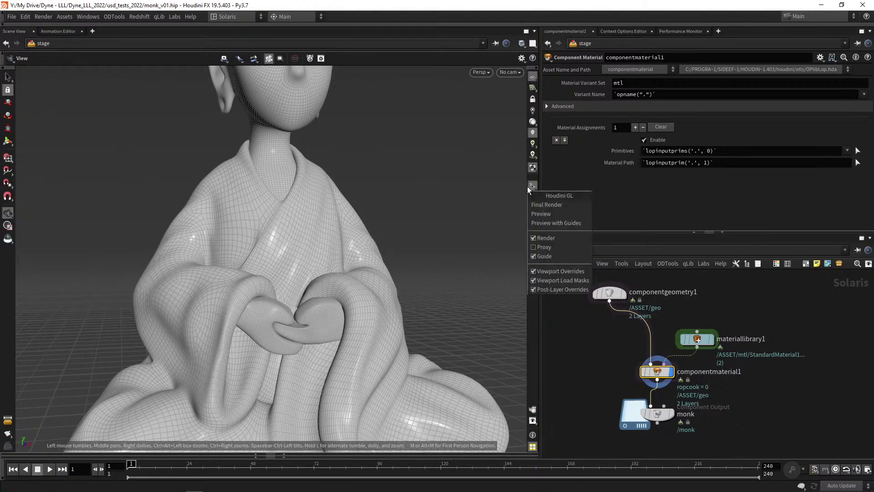
pyautogui.click(547, 238)
pyautogui.click(532, 185)
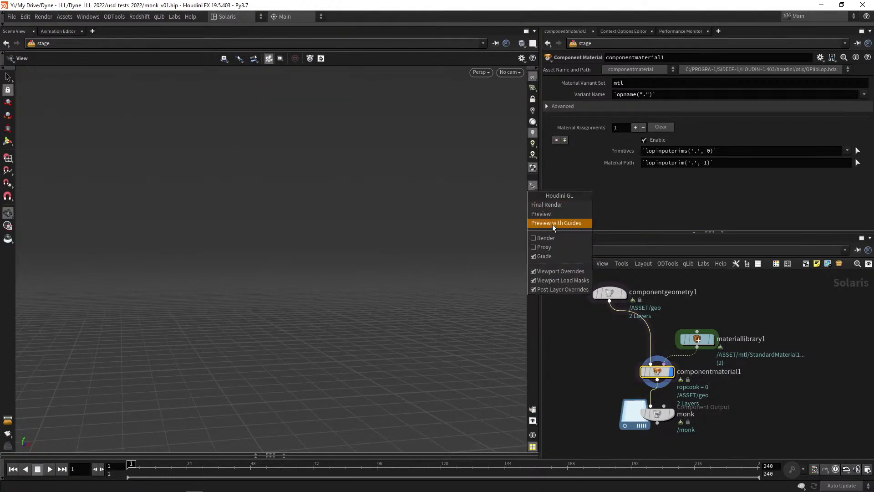
pyautogui.click(553, 247)
pyautogui.scroll(-5, 333, 264)
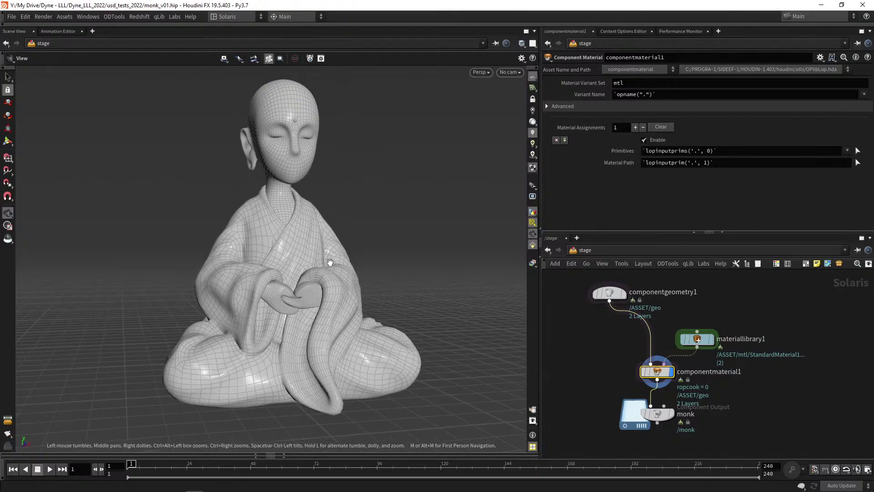
pyautogui.moveTo(338, 268); pyautogui.dragTo(460, 344)
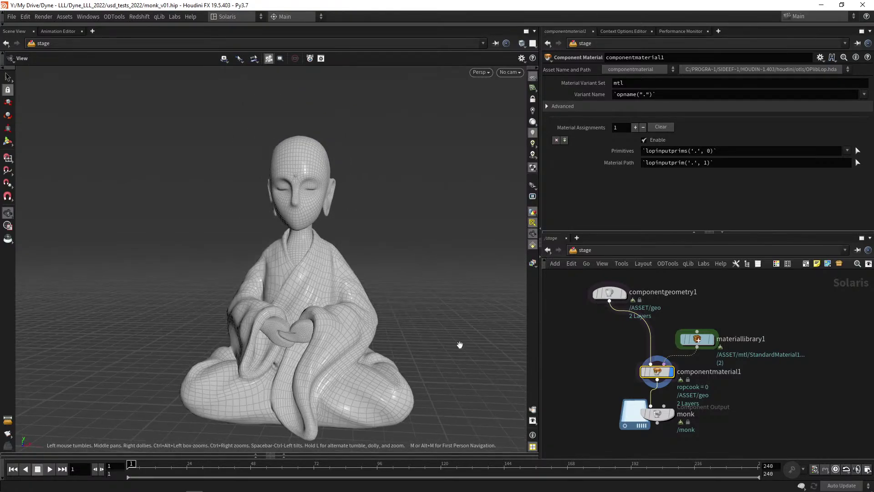
pyautogui.moveTo(343, 230); pyautogui.dragTo(306, 239)
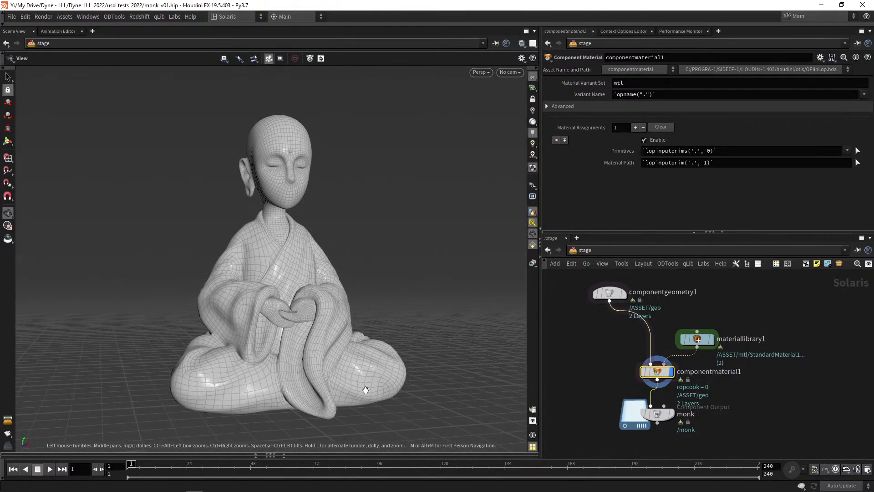
# Restore the scene graph panes and check the meshes listed under the proxy scope of the asset.
pyautogui.click(257, 454)
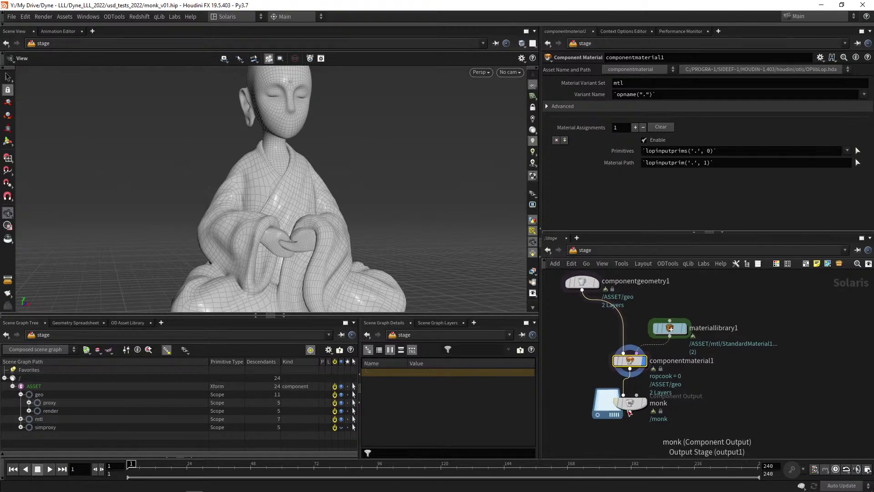
pyautogui.moveTo(628, 412); pyautogui.dragTo(629, 413)
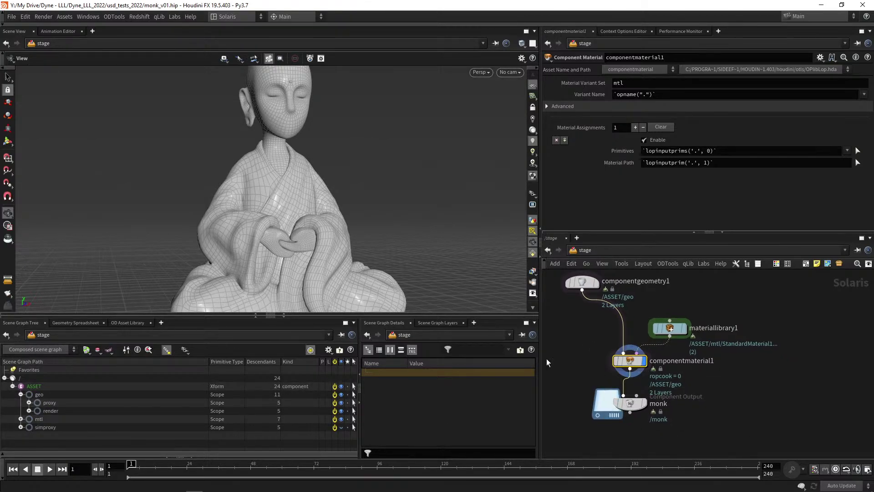
pyautogui.click(29, 402)
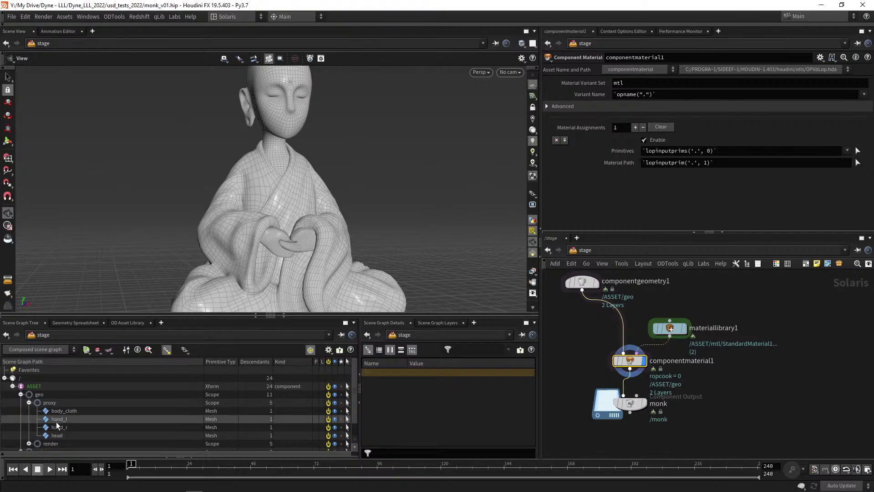
pyautogui.click(29, 403)
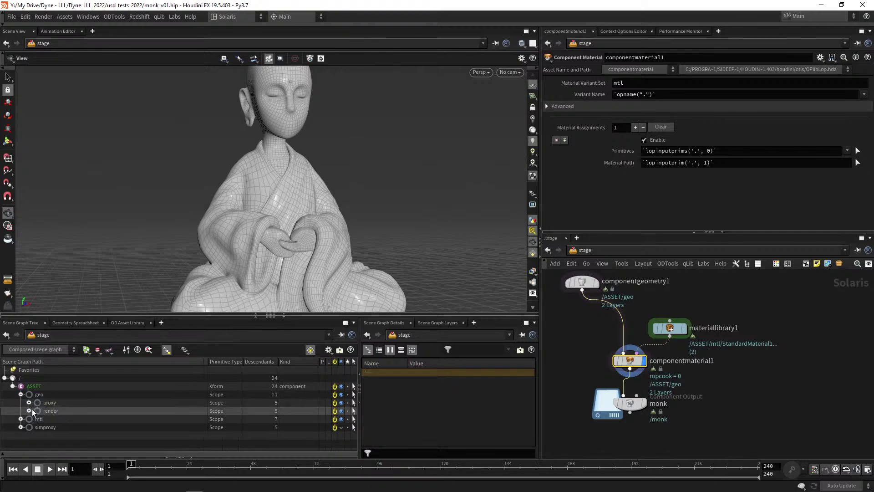
# Check the render, mtl and proxy scopes in the scene graph, then select the proxy scope and list its meshes.
pyautogui.click(28, 411)
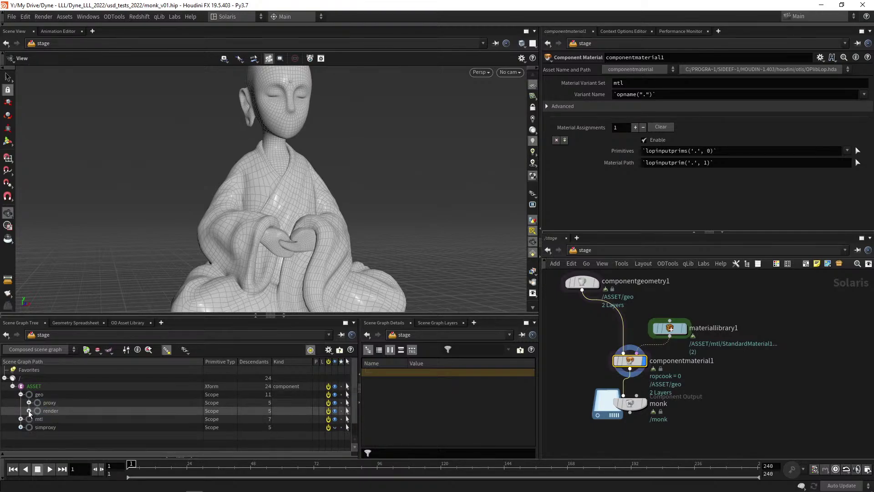
pyautogui.click(28, 411)
pyautogui.click(20, 419)
pyautogui.click(20, 419)
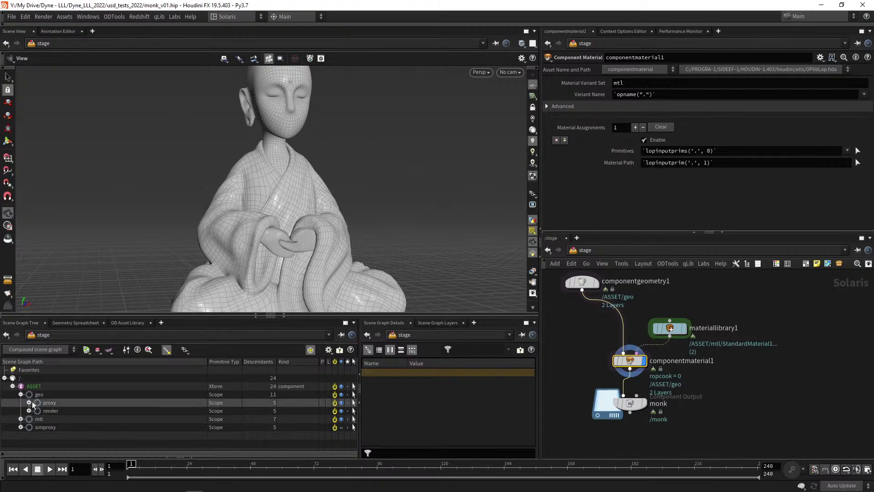
pyautogui.click(37, 403)
pyautogui.click(29, 402)
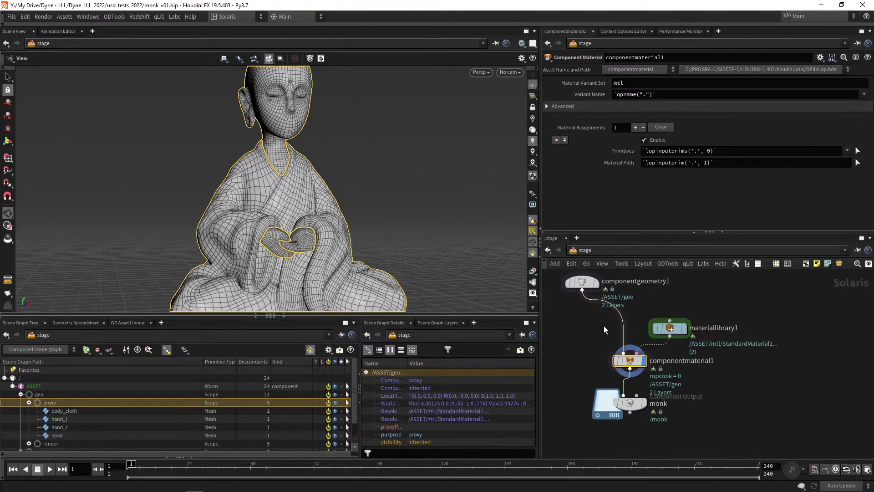
pyautogui.moveTo(604, 328); pyautogui.dragTo(621, 360, button='middle')
pyautogui.click(573, 339)
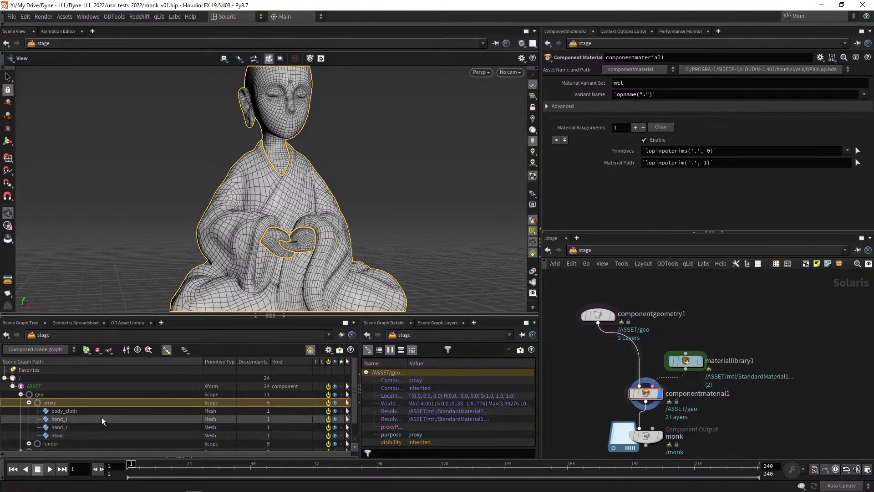
# Switch to Cinema 4D to check the hierarchy under the monk null, then return to Houdini.
pyautogui.hotkey('alt', 'Tab')
pyautogui.hotkey('alt', 'Tab')
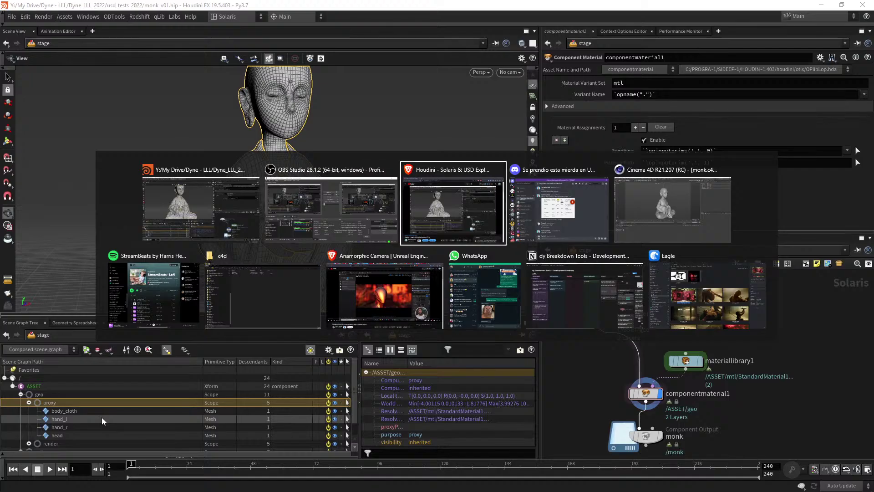
pyautogui.hotkey('alt', 'Tab')
pyautogui.hotkey('alt', 'Tab')
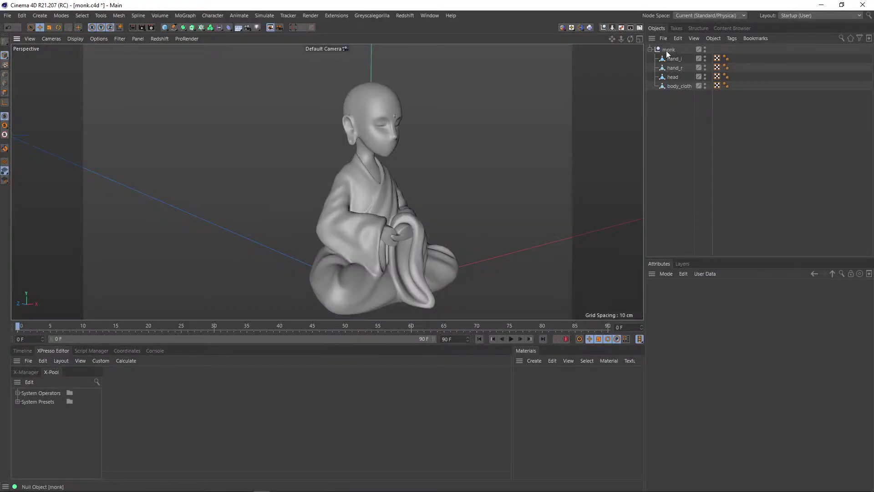
pyautogui.hotkey('alt', 'Tab')
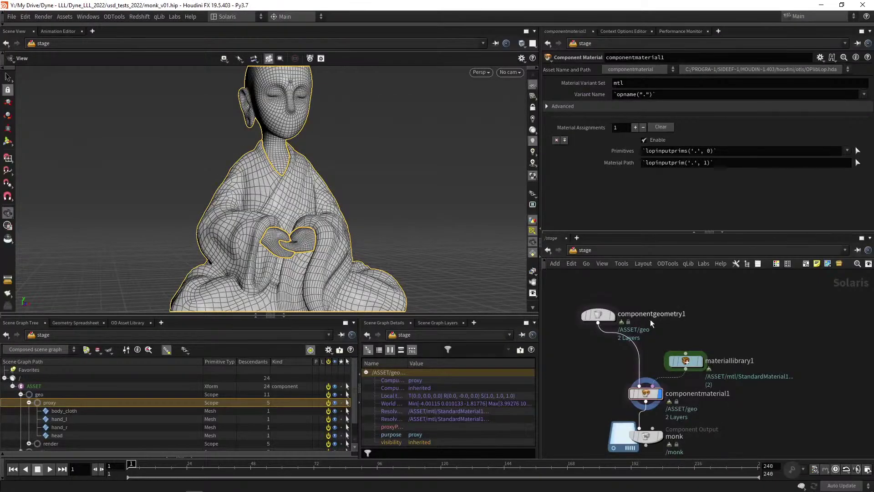
# Inside componentgeometry1, move the normal, subdivide and polyreduce nodes down together to open a gap below groupdelete1.
pyautogui.doubleClick(598, 314)
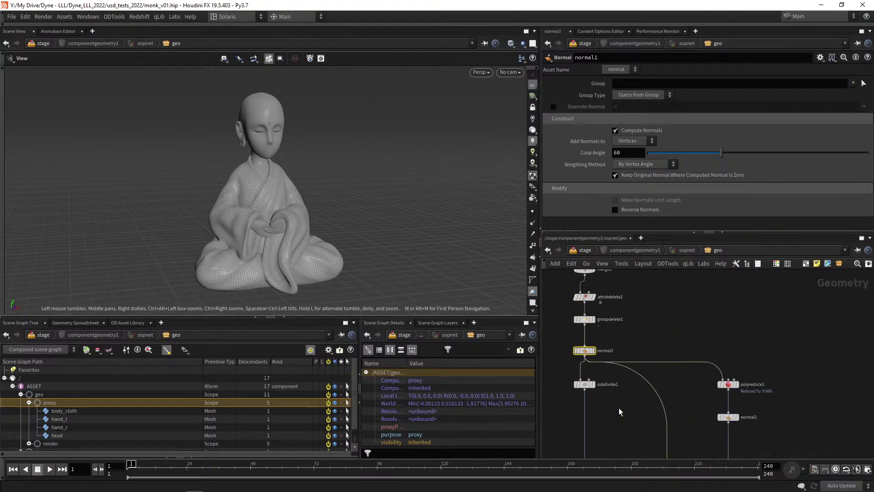
pyautogui.scroll(2, 639, 336)
pyautogui.moveTo(606, 351); pyautogui.dragTo(662, 339, button='middle')
pyautogui.scroll(-3, 657, 363)
pyautogui.moveTo(663, 406); pyautogui.dragTo(611, 365, button='middle')
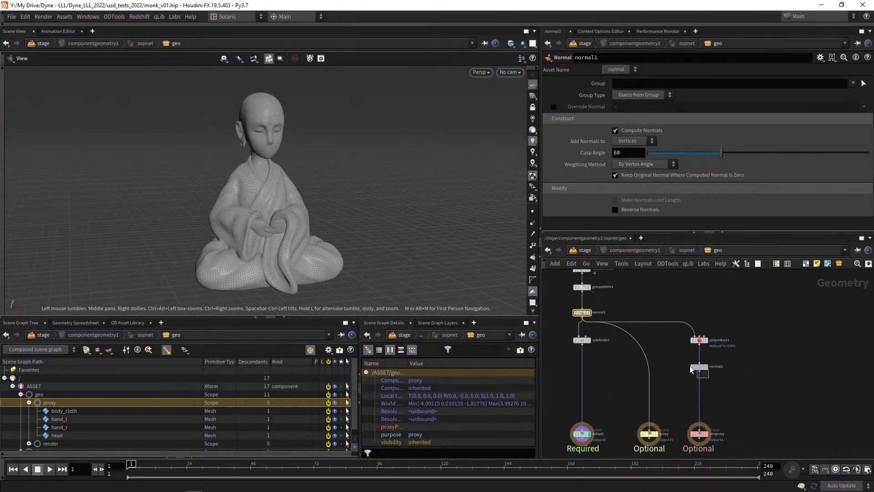
pyautogui.moveTo(690, 366); pyautogui.dragTo(567, 309)
pyautogui.moveTo(565, 295); pyautogui.dragTo(578, 325, button='middle')
pyautogui.scroll(3, 575, 348)
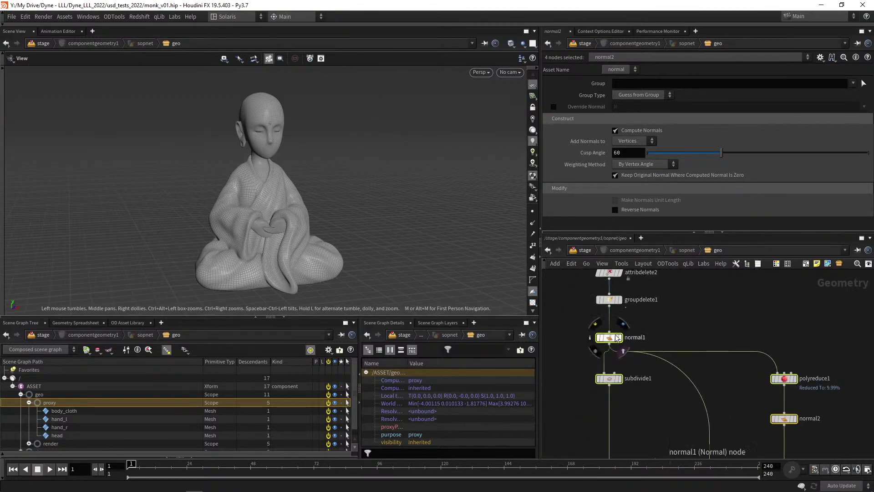
pyautogui.moveTo(617, 339); pyautogui.dragTo(617, 377)
pyautogui.moveTo(657, 335)
pyautogui.mouseDown(button='middle')
pyautogui.moveTo(609, 326)
pyautogui.moveTo(652, 348)
pyautogui.mouseUp(button='middle')
pyautogui.click(626, 349)
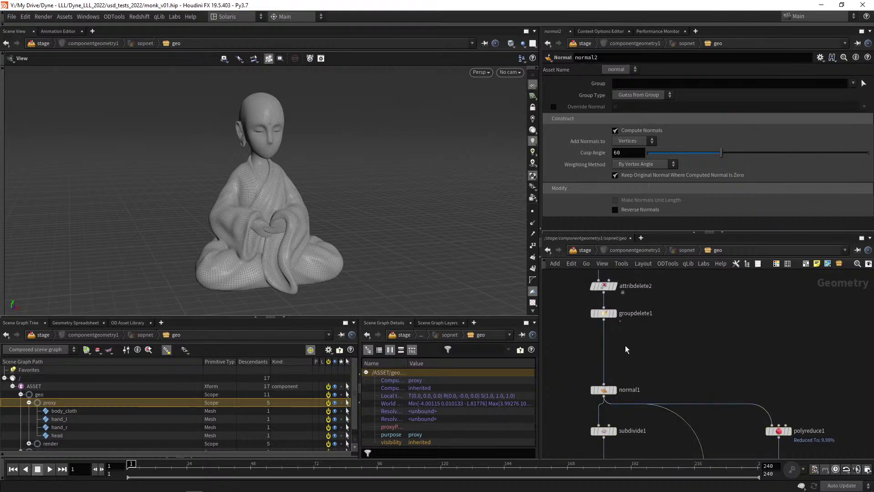
# Insert a Primitive Wrangle between groupdelete1 and normal1.
pyautogui.scroll(2, 626, 350)
pyautogui.press('Tab')
pyautogui.write('pri')
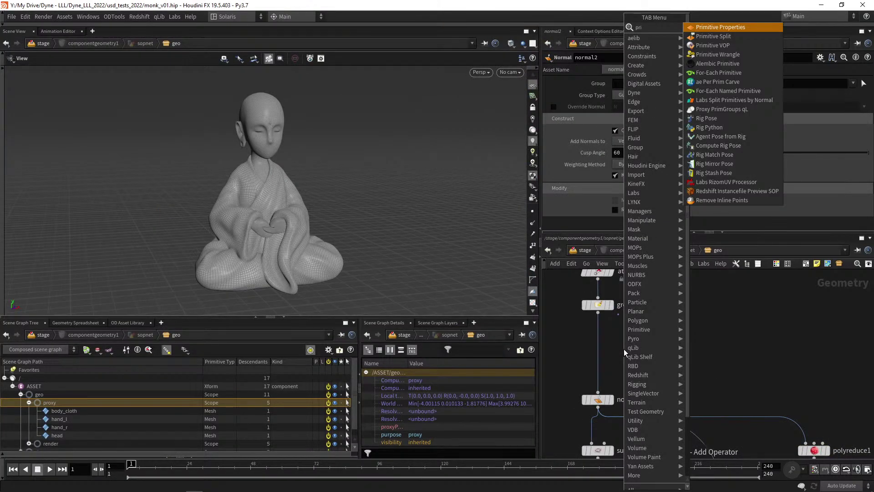
pyautogui.press('Down')
pyautogui.press('Down')
pyautogui.press('Return')
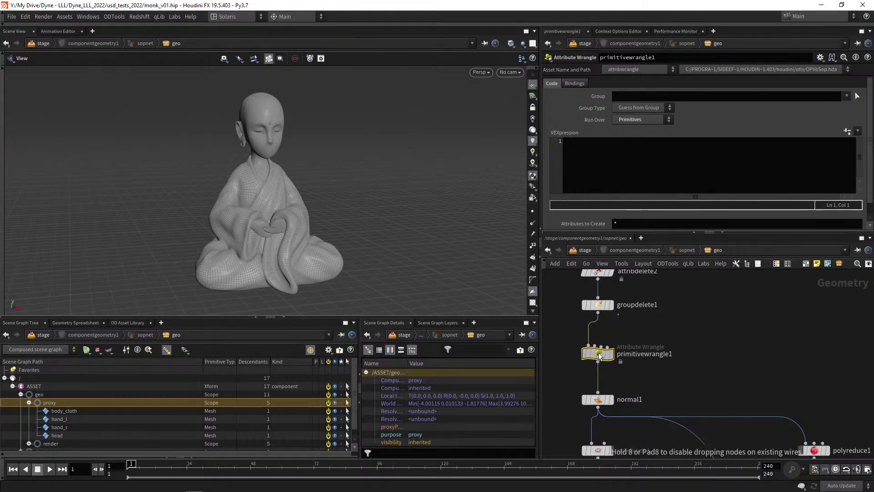
pyautogui.click(598, 349)
# Write s@name = concat("/monk", s@name); in the primitive wrangle, checking the parent null's name in Cinema 4D.
pyautogui.click(603, 174)
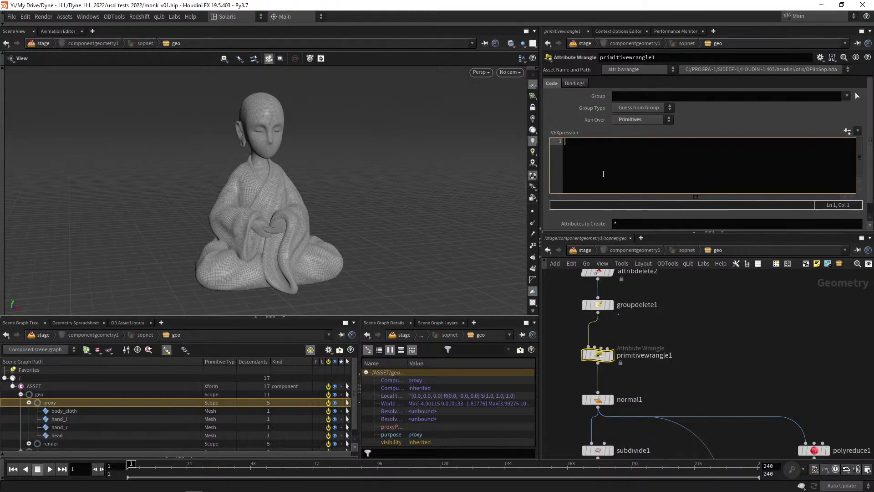
pyautogui.write('s@name =')
pyautogui.write('concat(')
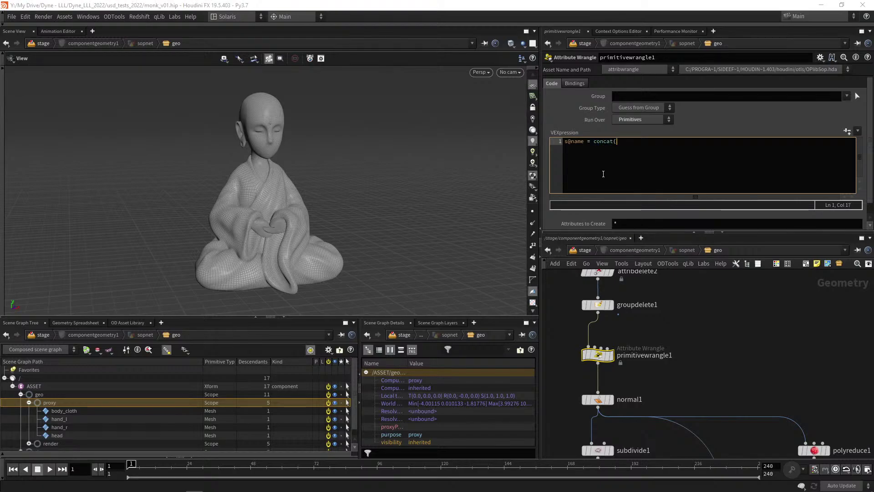
pyautogui.write('"/')
pyautogui.hotkey('alt', 'Tab')
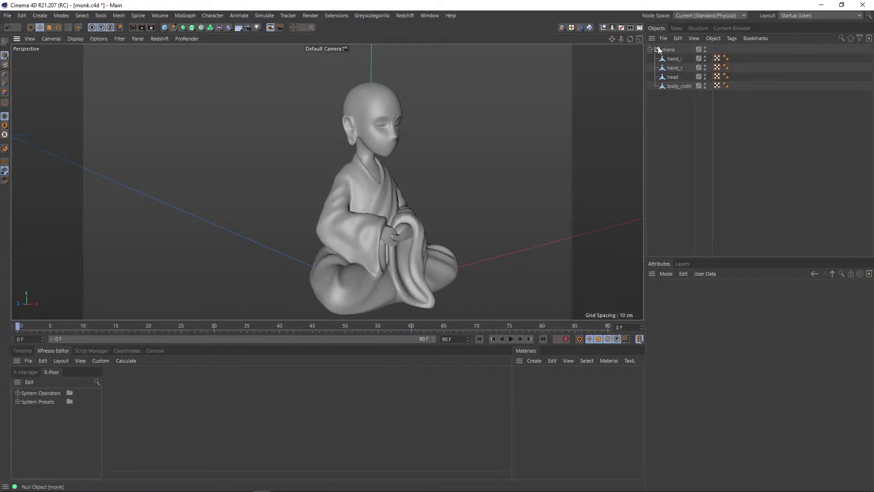
pyautogui.doubleClick(670, 49)
pyautogui.press('Escape')
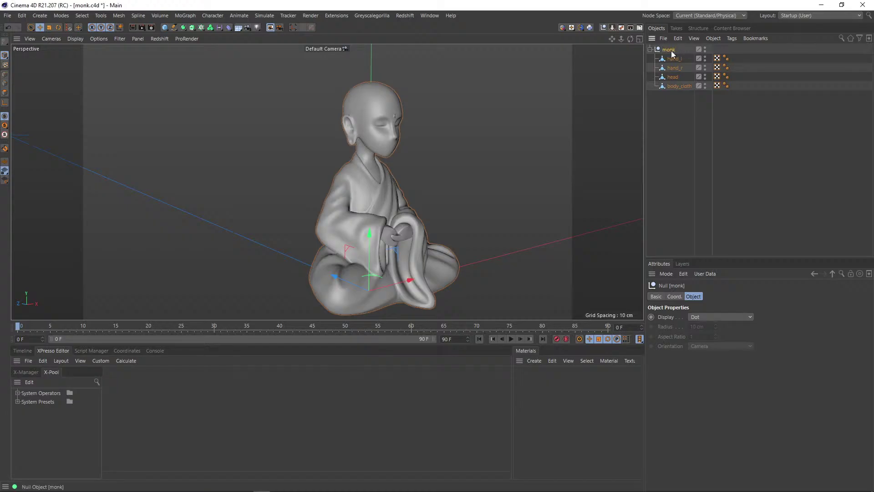
pyautogui.hotkey('alt', 'Tab')
pyautogui.write('monk')
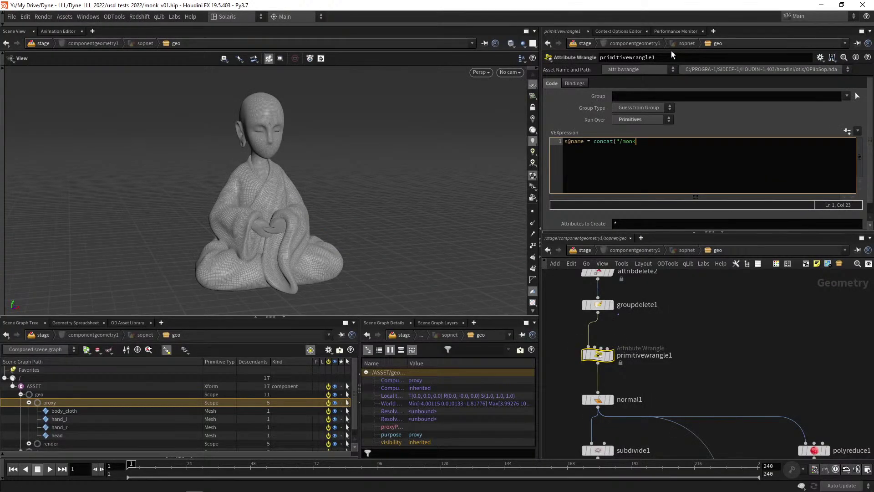
pyautogui.write('", s@name);')
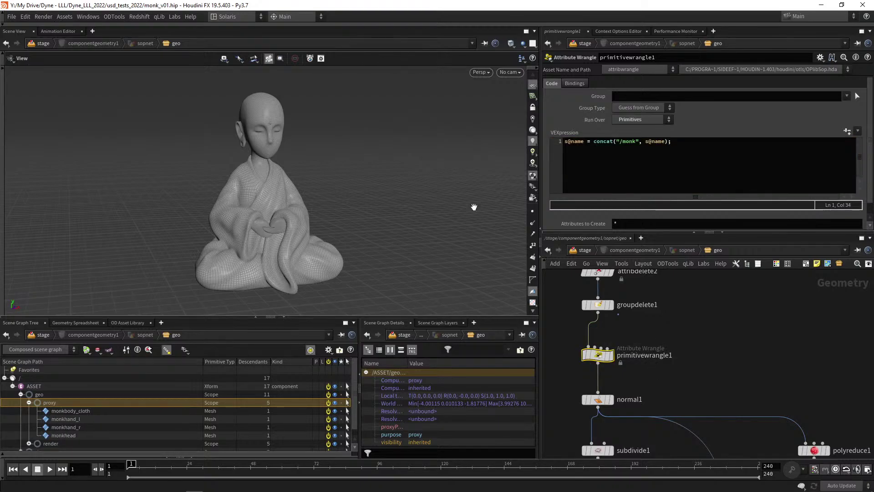
# Inspect the name attribute in the geometry spreadsheet and change the wrangle's prefix string to "/monk/".
pyautogui.click(87, 323)
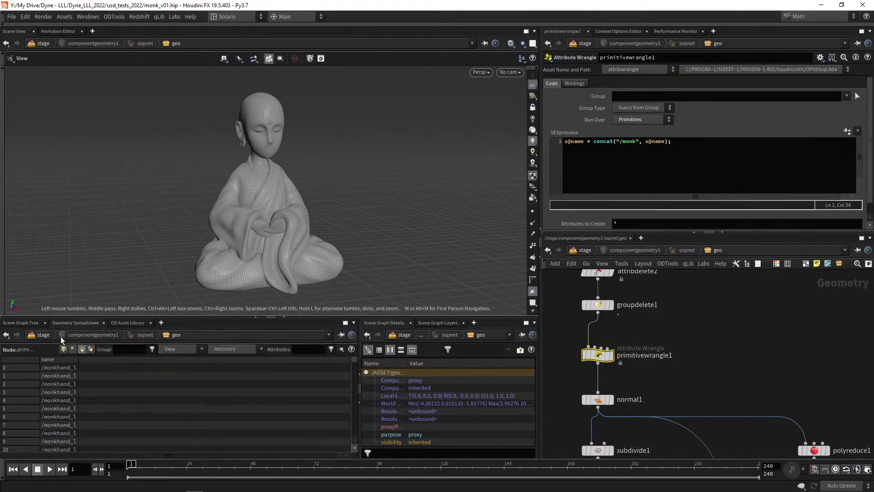
pyautogui.moveTo(78, 359); pyautogui.dragTo(177, 360)
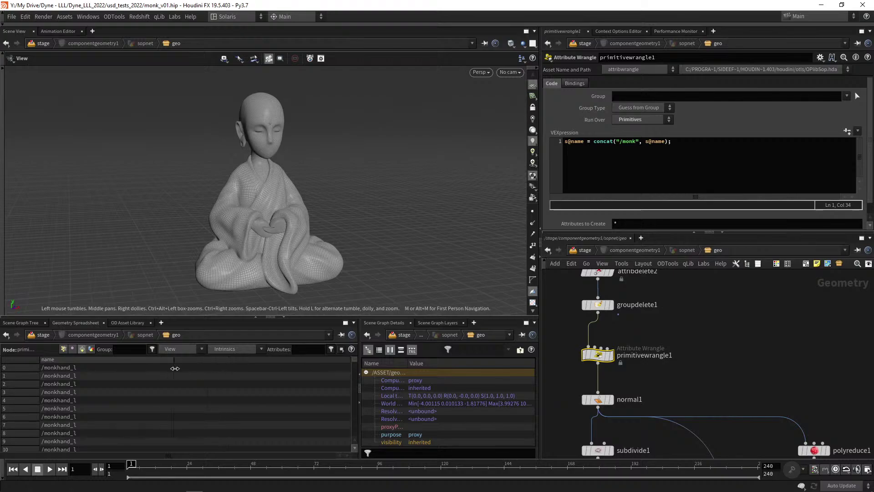
pyautogui.click(640, 150)
pyautogui.write('/')
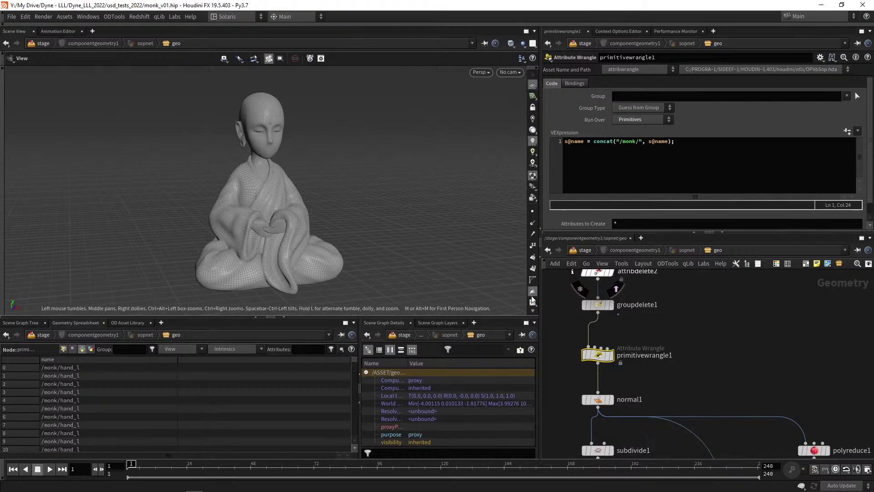
# Show the viewport group list and set it to list the geometry parts by name attribute.
pyautogui.moveTo(514, 317); pyautogui.dragTo(513, 329)
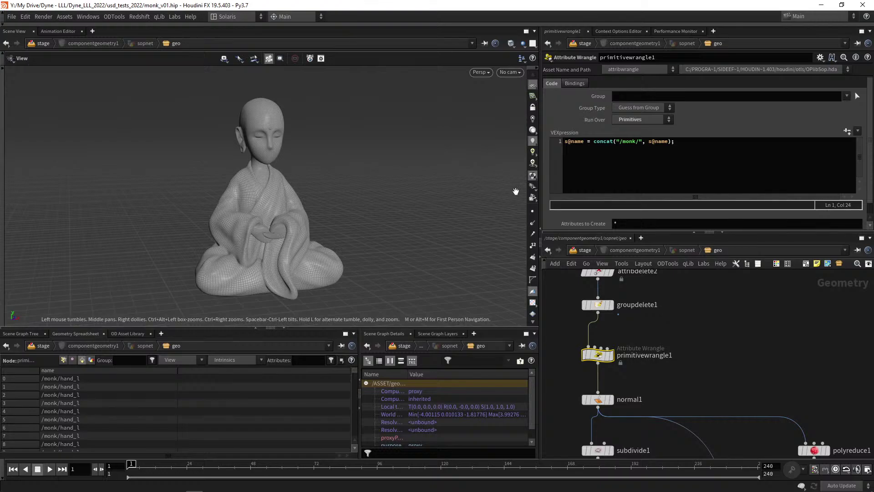
pyautogui.moveTo(356, 198)
pyautogui.mouseDown()
pyautogui.moveTo(410, 201)
pyautogui.moveTo(371, 201)
pyautogui.mouseUp()
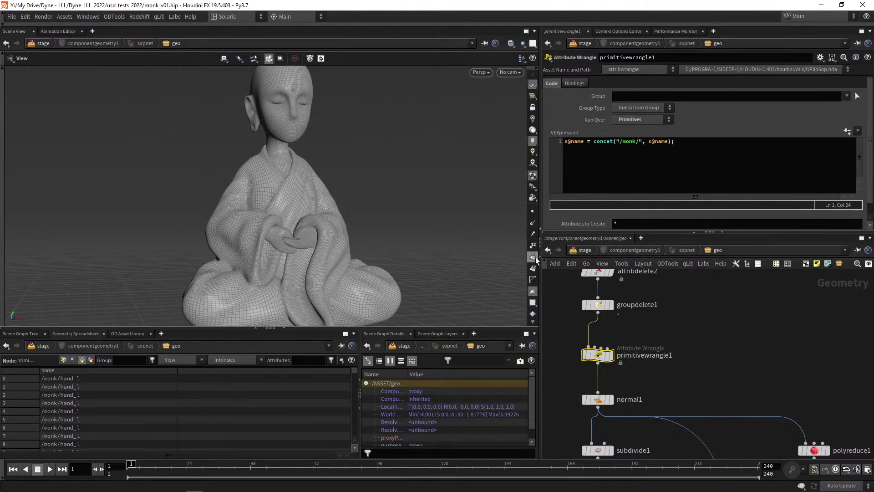
pyautogui.scroll(-5, 533, 294)
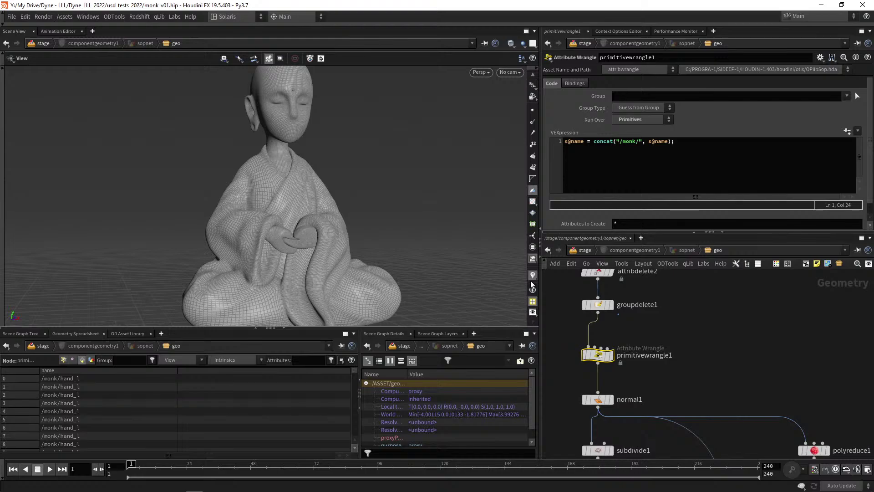
pyautogui.click(532, 249)
pyautogui.click(501, 87)
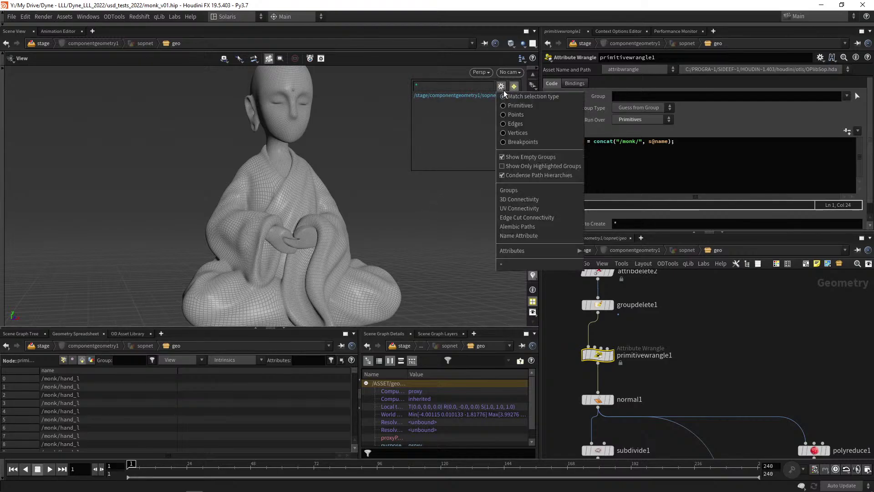
pyautogui.click(519, 235)
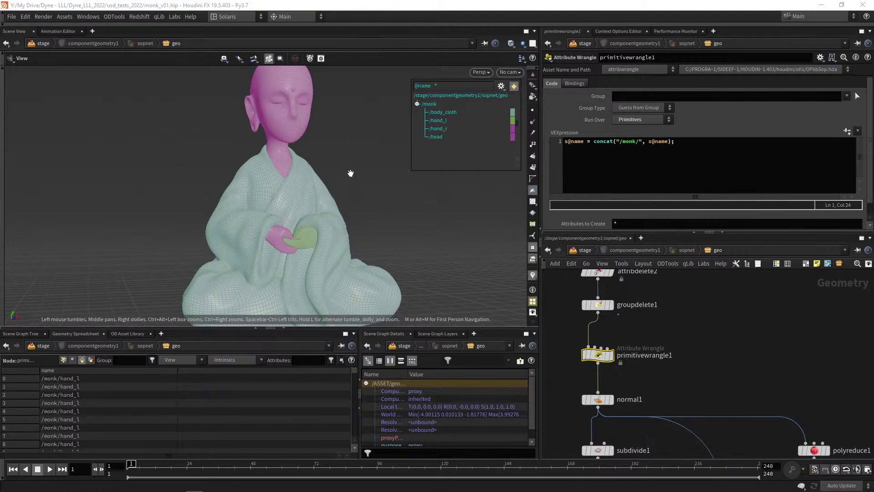
# Collapse and expand the monk branch in the group list to examine its parts, then hide the list.
pyautogui.moveTo(351, 173); pyautogui.dragTo(328, 172, button='right')
pyautogui.moveTo(327, 172); pyautogui.dragTo(314, 187, button='middle')
pyautogui.click(417, 105)
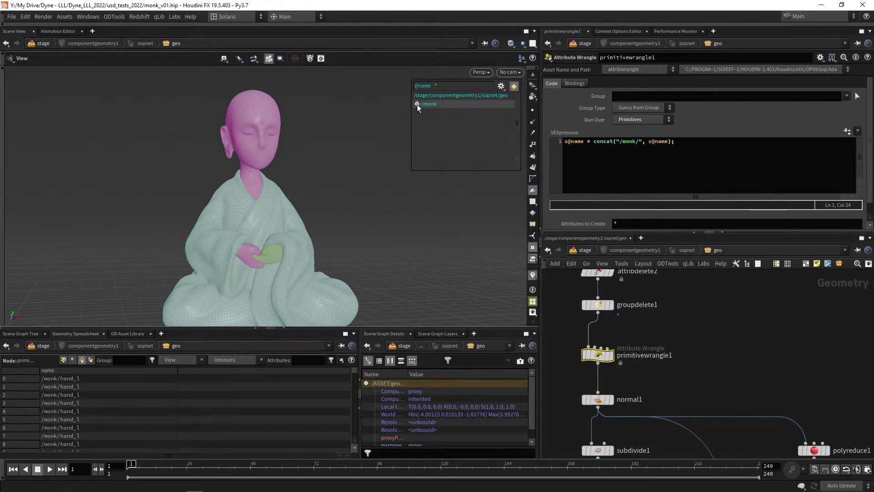
pyautogui.click(417, 104)
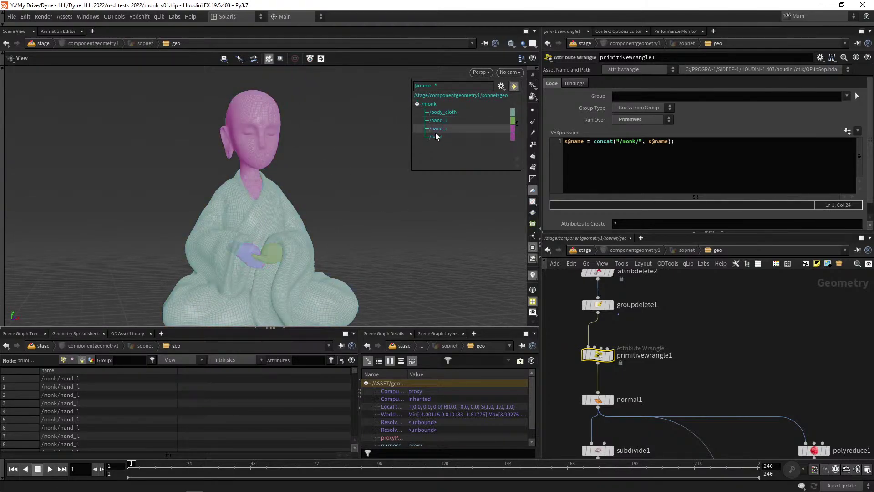
pyautogui.click(417, 104)
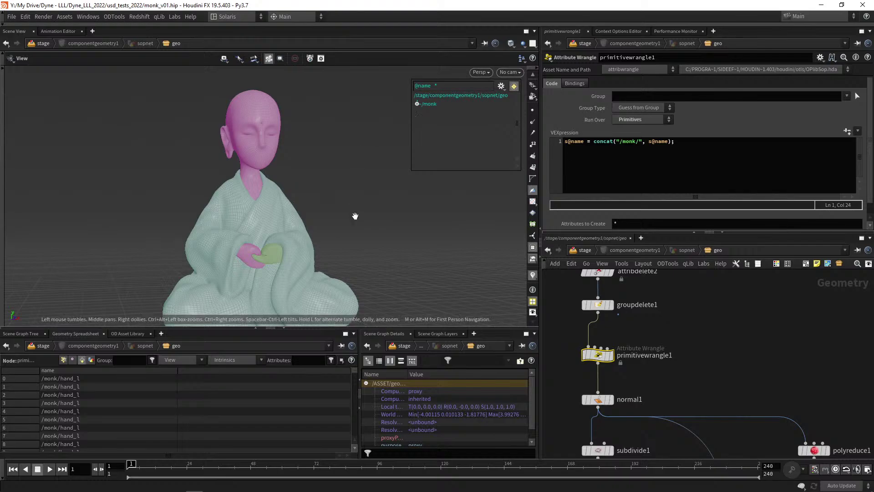
pyautogui.press('h')
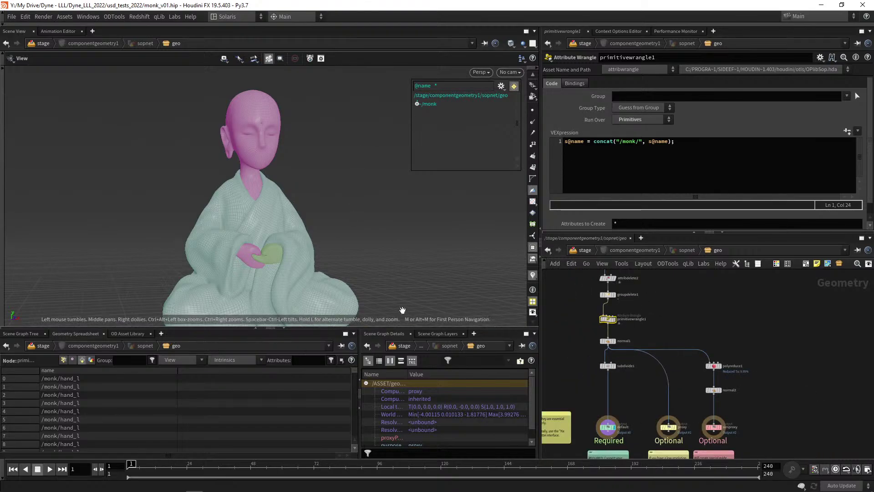
pyautogui.click(532, 275)
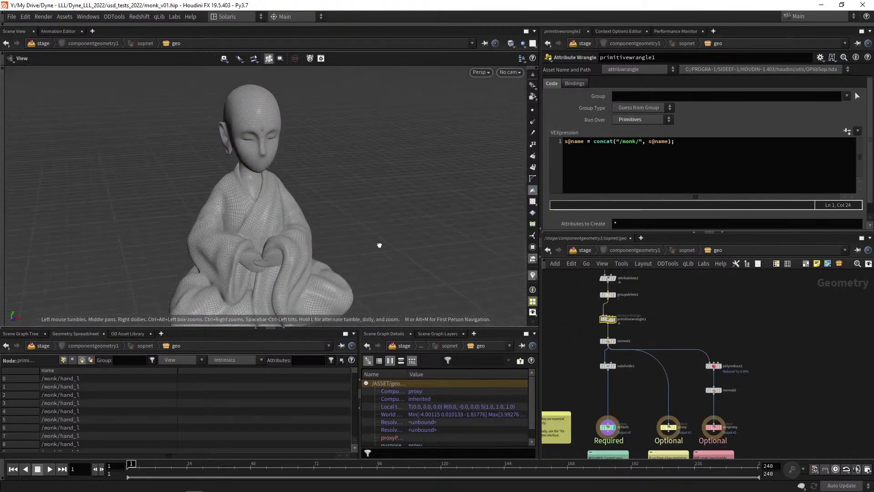
# Return to the stage level and check the meshes nested under monk in the proxy scope.
pyautogui.click(43, 345)
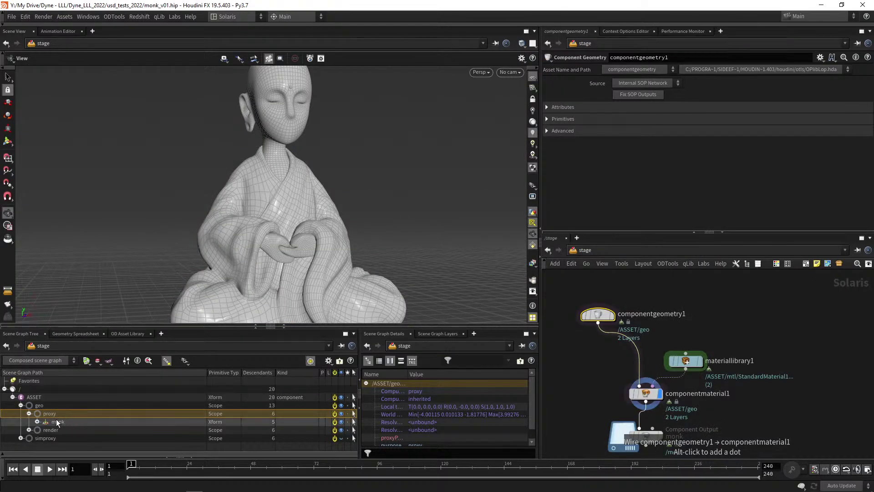
pyautogui.click(36, 421)
pyautogui.scroll(-3, 154, 400)
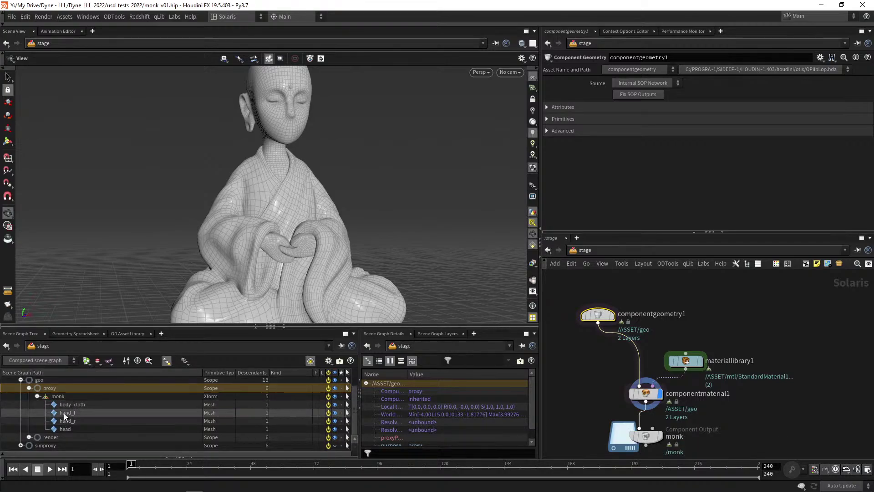
pyautogui.click(37, 396)
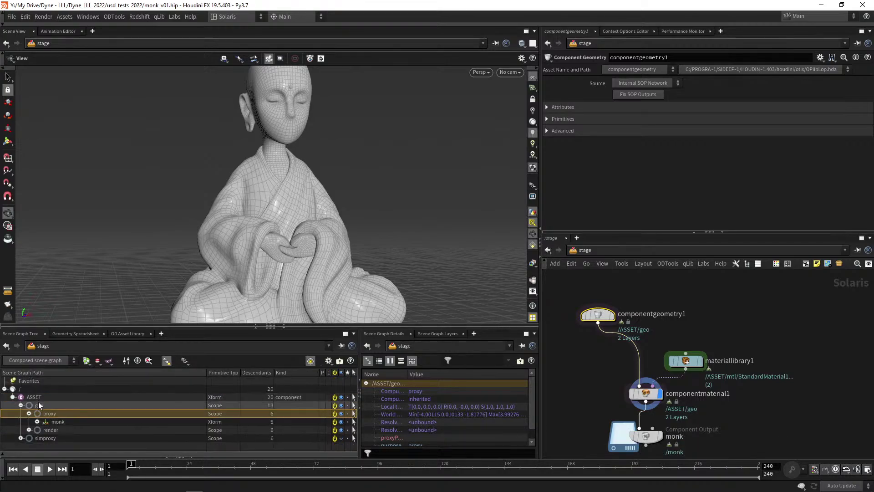
# Expand the monk branches of the render and proxy scopes in the scene graph to examine their nested meshes.
pyautogui.click(28, 430)
pyautogui.scroll(-2, 62, 423)
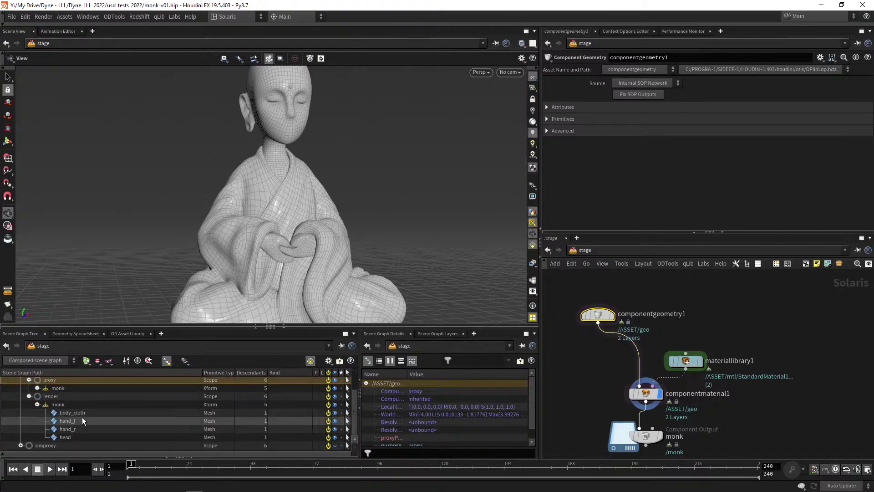
pyautogui.click(38, 387)
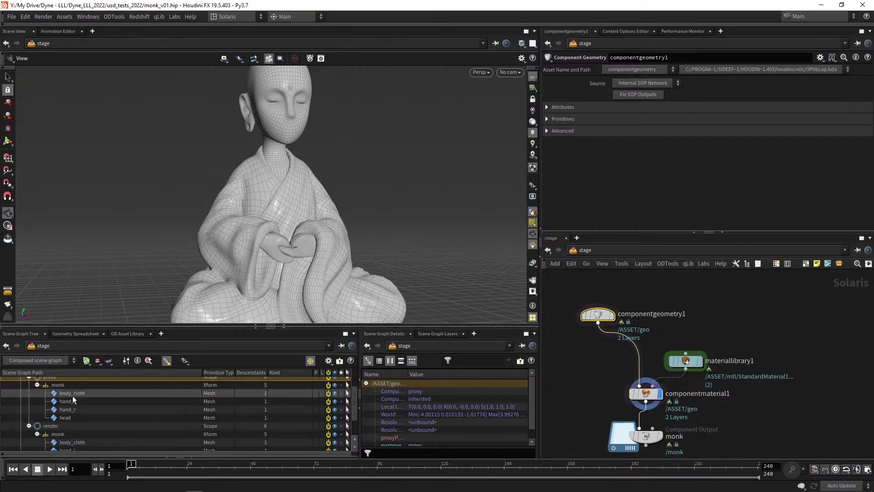
# Add a Configure Primitive node fed by the component geometry node and display its result.
pyautogui.moveTo(564, 359); pyautogui.dragTo(577, 361, button='middle')
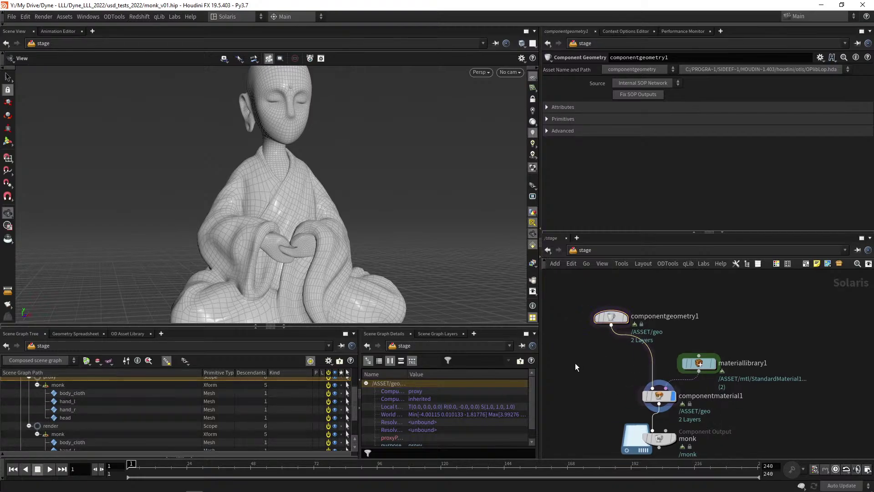
pyautogui.press('Tab')
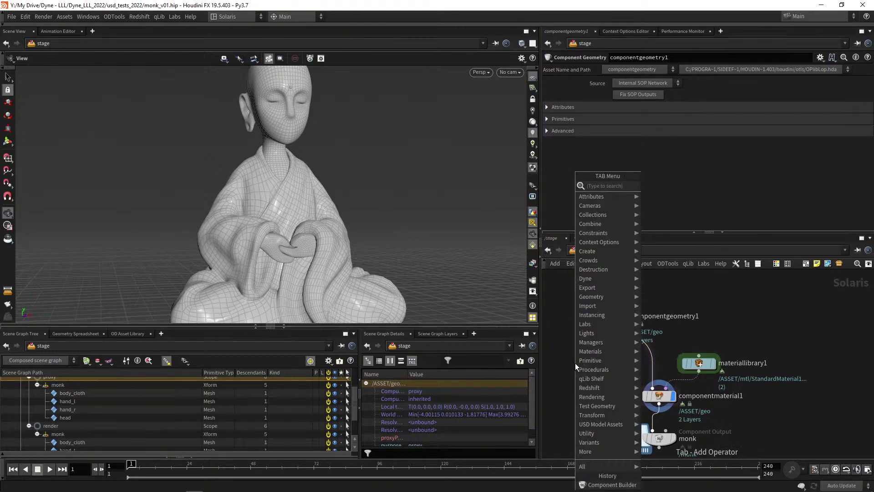
pyautogui.write('c')
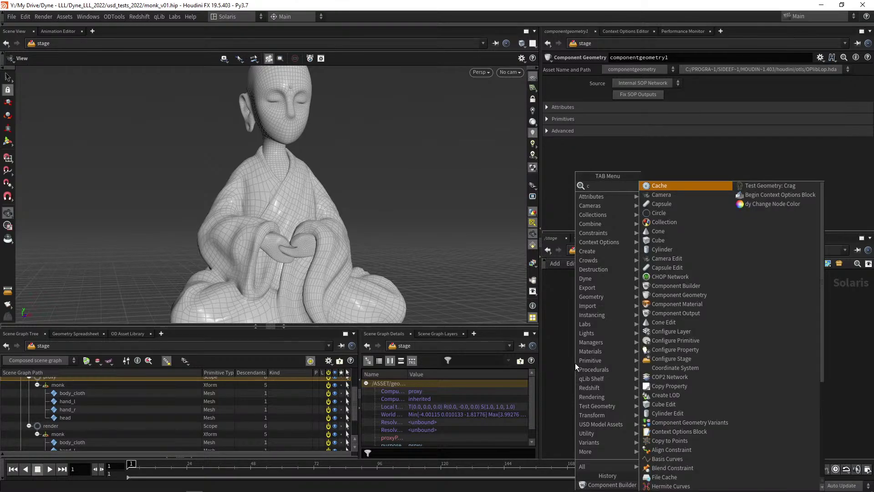
pyautogui.write('on')
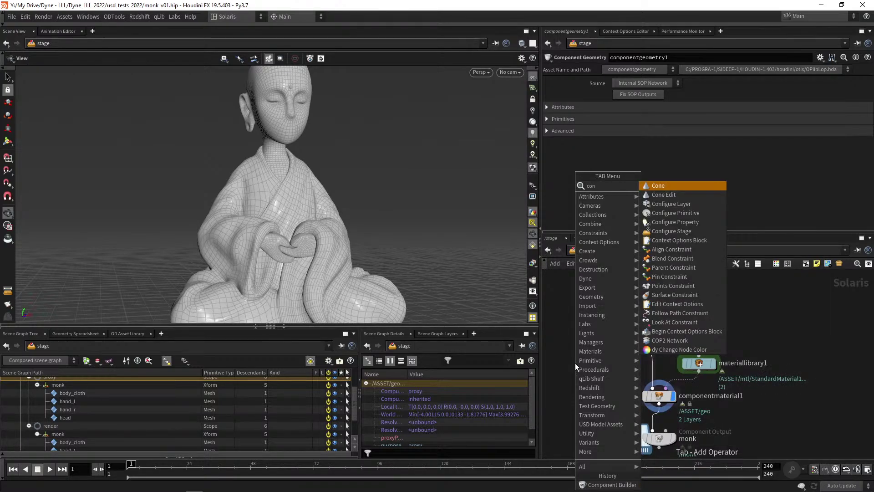
pyautogui.write('figure pri')
pyautogui.press('Return')
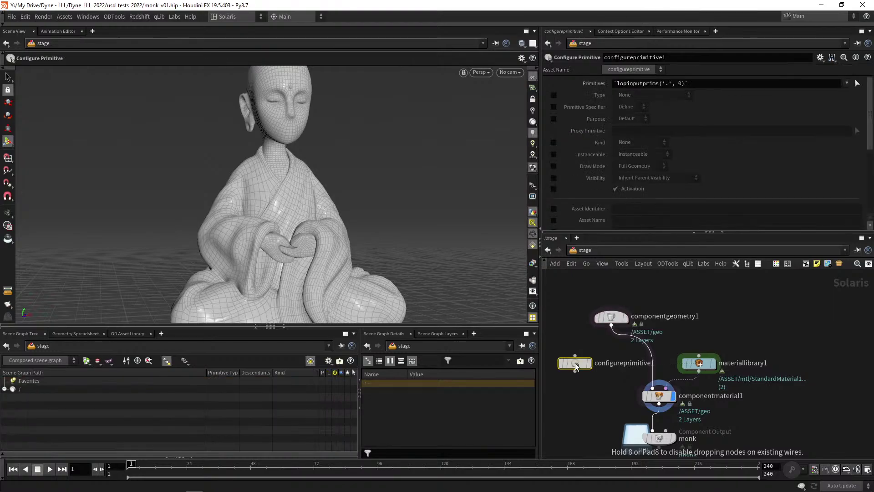
pyautogui.click(575, 362)
pyautogui.click(611, 325)
pyautogui.click(575, 356)
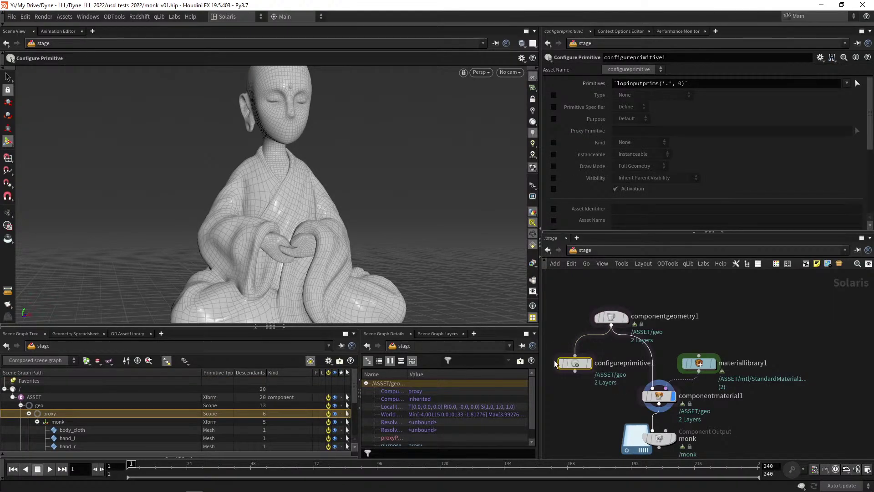
pyautogui.click(588, 363)
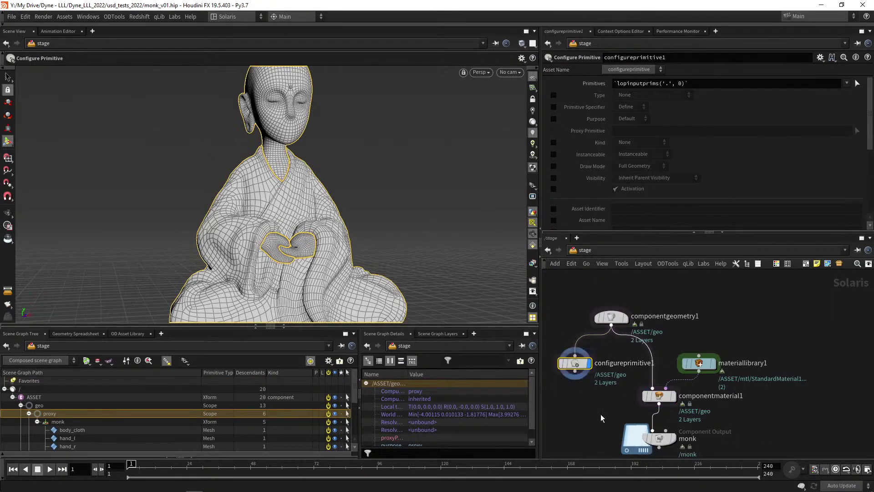
# Assign the proxy scope's monk primitive, /ASSET/geo/proxy/monk, as the Configure Primitive node's target.
pyautogui.press('Escape')
pyautogui.press('h')
pyautogui.moveTo(379, 224); pyautogui.dragTo(251, 222)
pyautogui.press('Return')
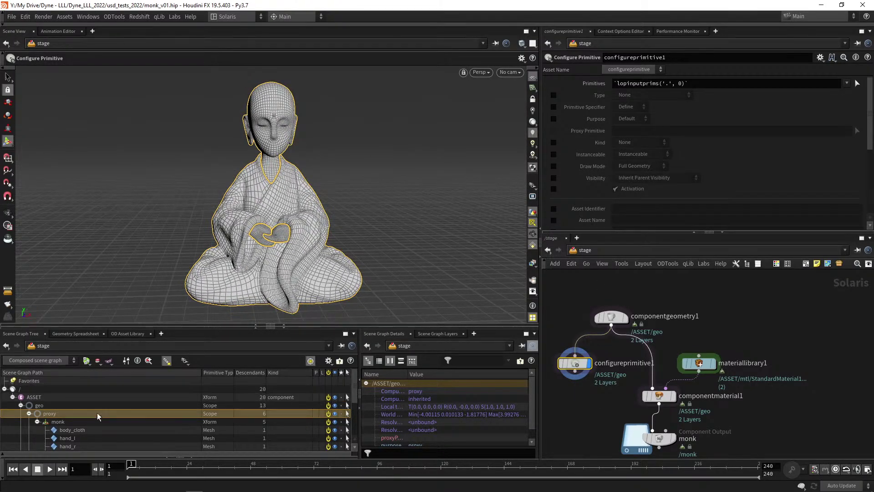
pyautogui.click(37, 422)
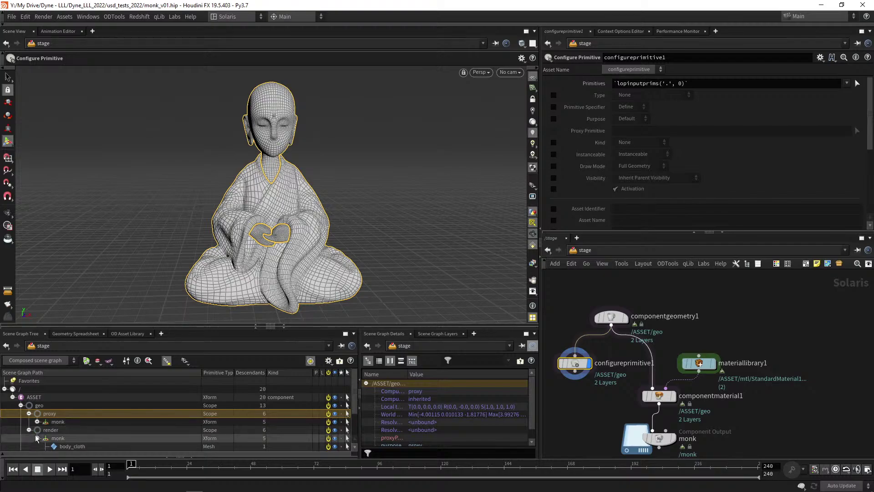
pyautogui.click(37, 438)
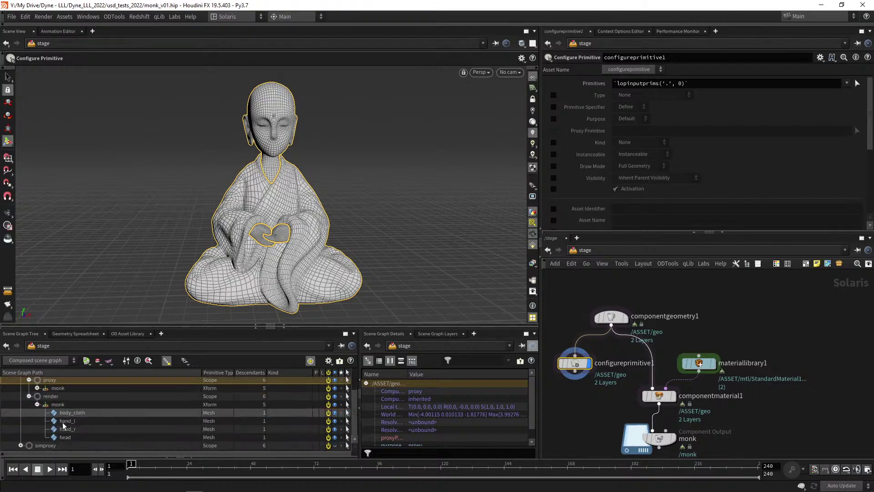
pyautogui.scroll(-1, 41, 419)
pyautogui.click(38, 413)
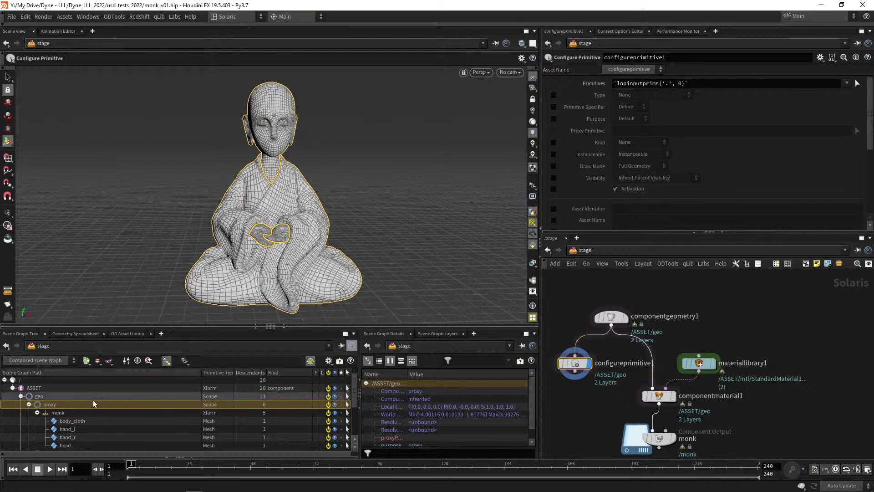
pyautogui.moveTo(150, 412); pyautogui.dragTo(708, 86)
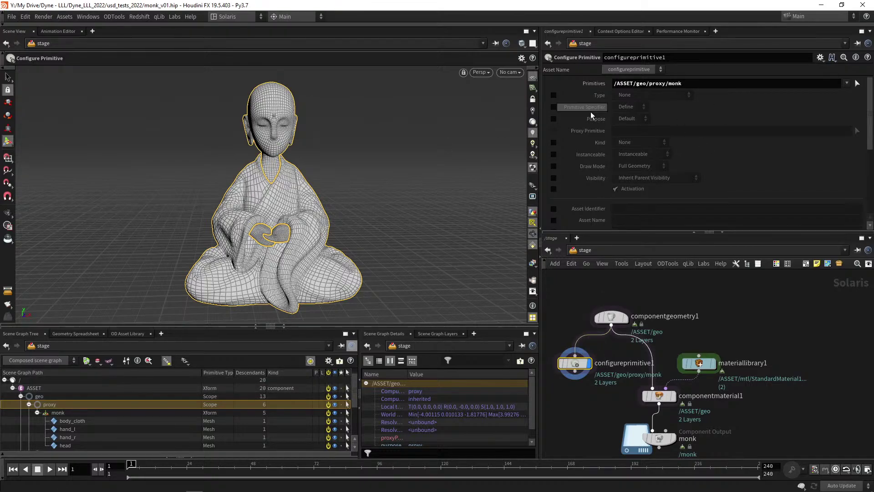
# Enable the primitive type override on the Configure Primitive node and set it to Scope.
pyautogui.click(553, 96)
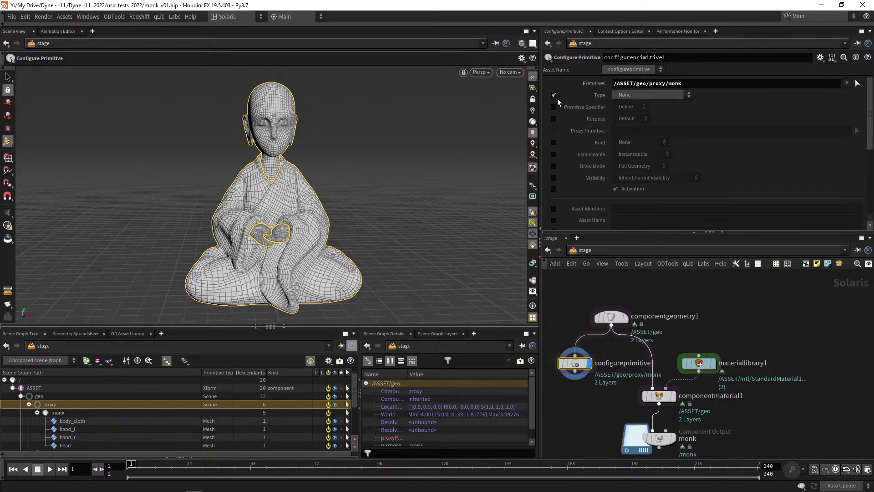
pyautogui.click(657, 96)
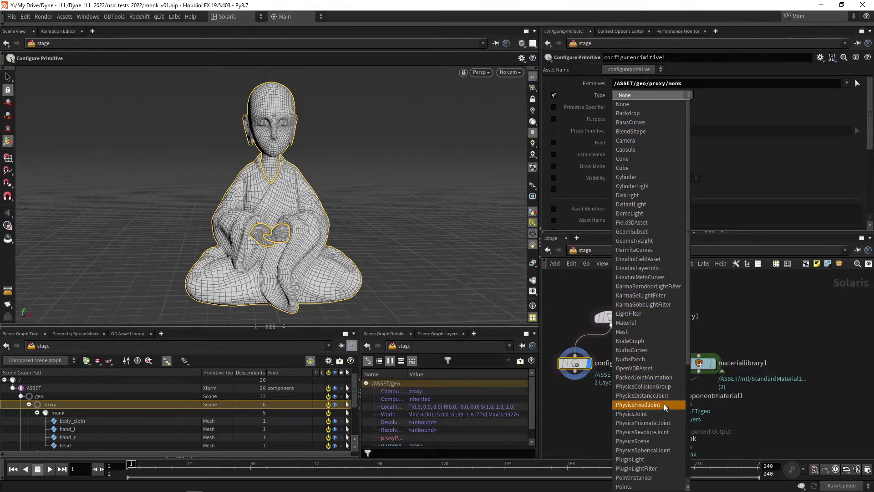
pyautogui.scroll(-5, 660, 401)
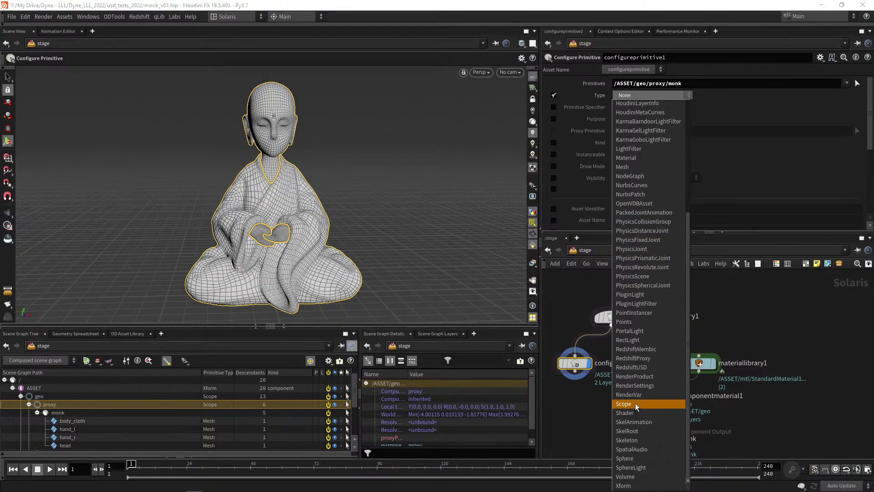
pyautogui.click(632, 403)
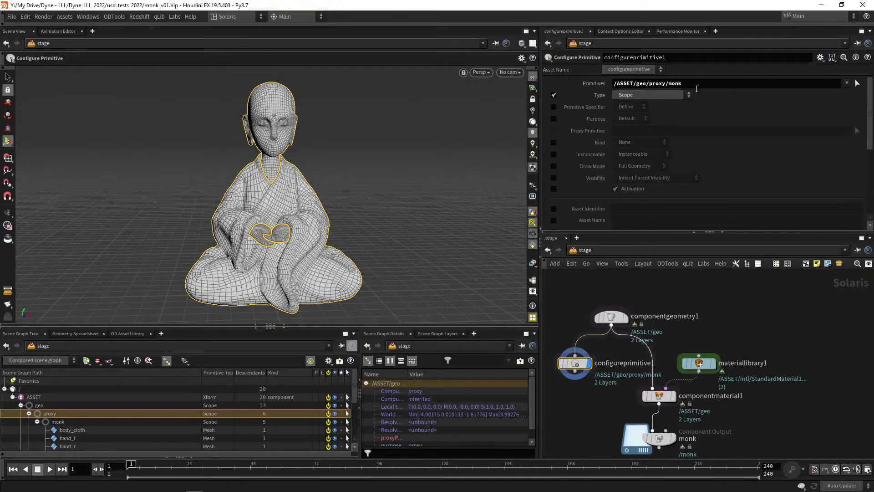
# Change the target primitives pattern to */monk and enlarge the scene graph to check all monk primitives.
pyautogui.moveTo(665, 84); pyautogui.dragTo(613, 83)
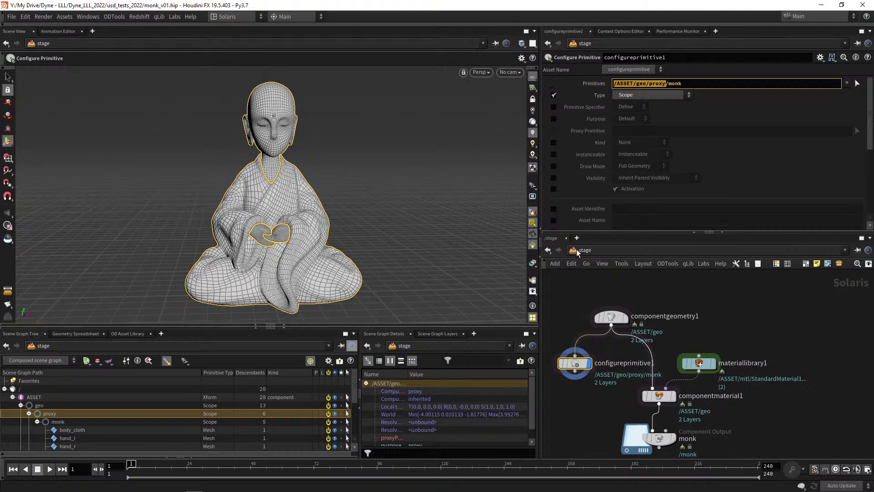
pyautogui.press('BackSpace')
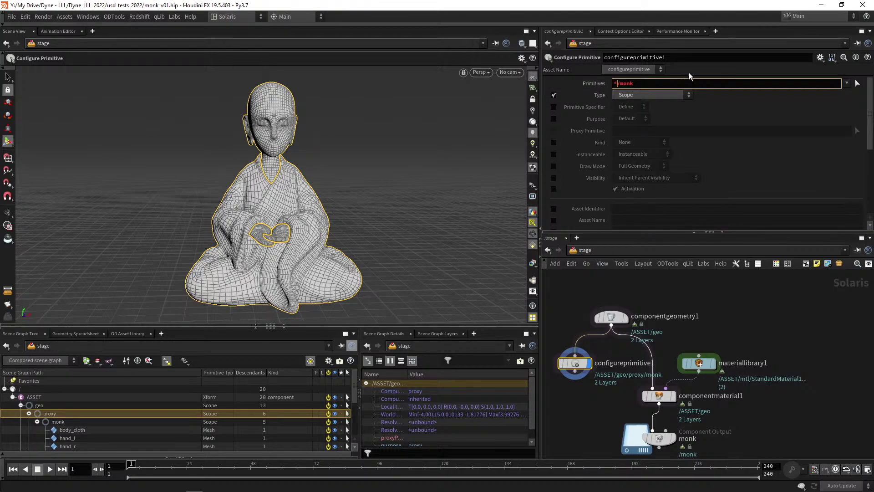
pyautogui.press('Return')
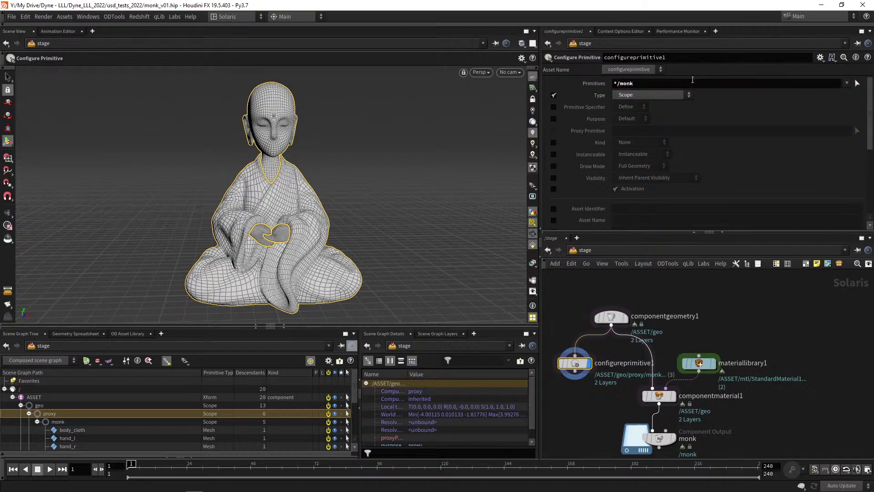
pyautogui.moveTo(238, 330); pyautogui.dragTo(237, 259)
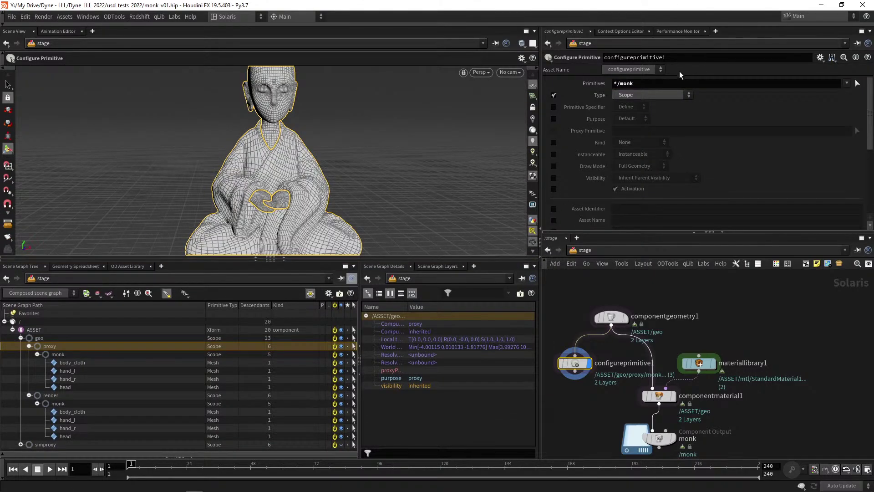
pyautogui.click(624, 83)
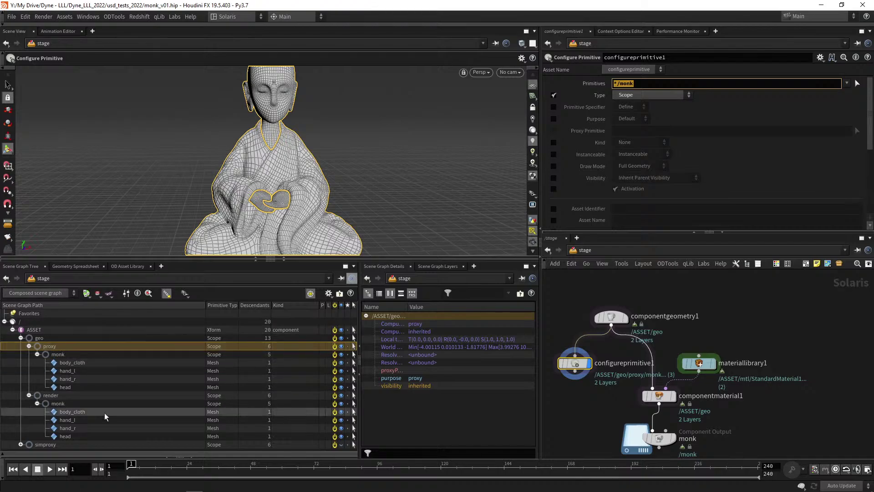
pyautogui.click(670, 84)
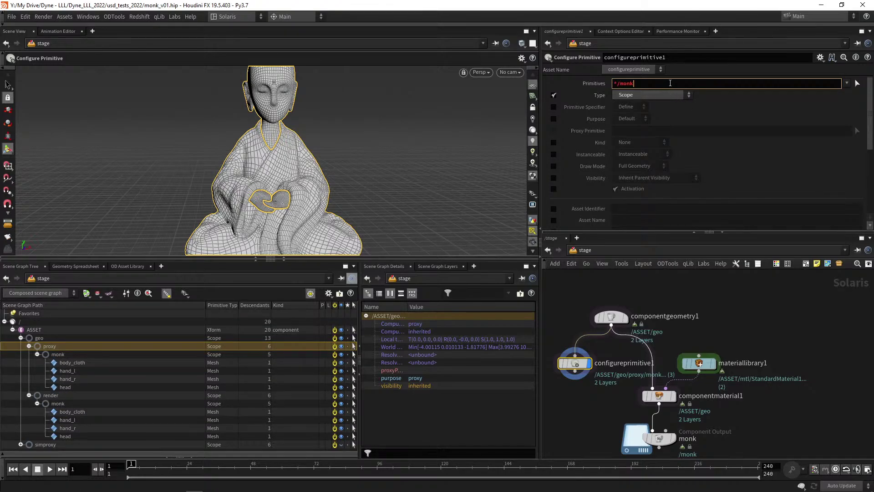
pyautogui.moveTo(616, 83); pyautogui.dragTo(643, 86)
pyautogui.click(699, 83)
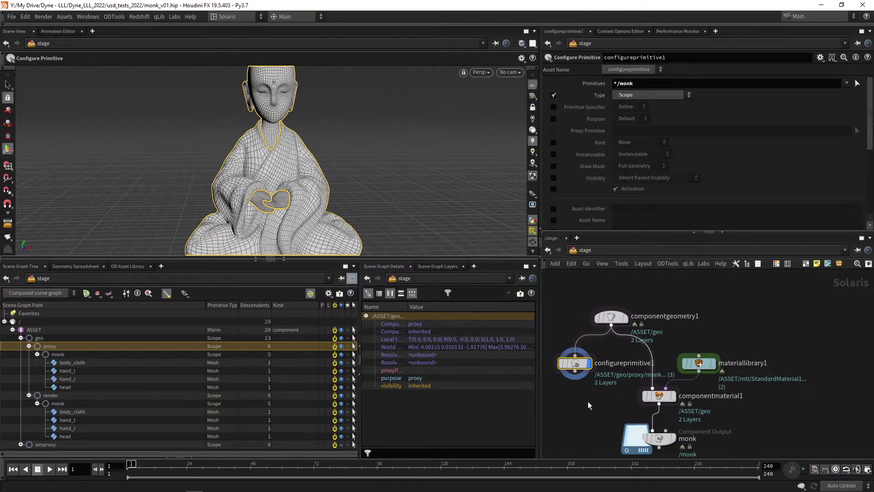
# Delete the Configure Primitive node from the stage network.
pyautogui.moveTo(574, 363); pyautogui.dragTo(579, 363)
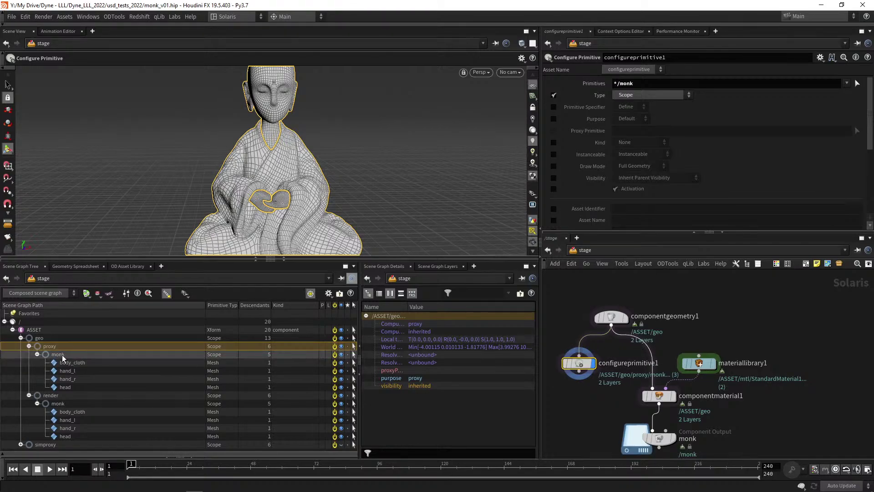
pyautogui.moveTo(598, 398); pyautogui.dragTo(559, 345)
pyautogui.press('Delete')
# Bypass the name-prefix wrangle inside the component geometry network and return to the stage level.
pyautogui.moveTo(565, 286); pyautogui.dragTo(631, 343)
pyautogui.press('Return')
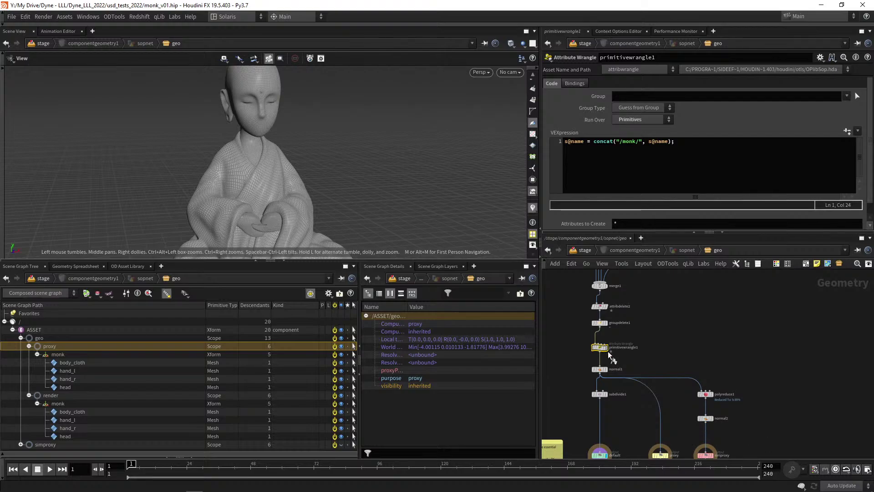
pyautogui.press('b')
pyautogui.press('u')
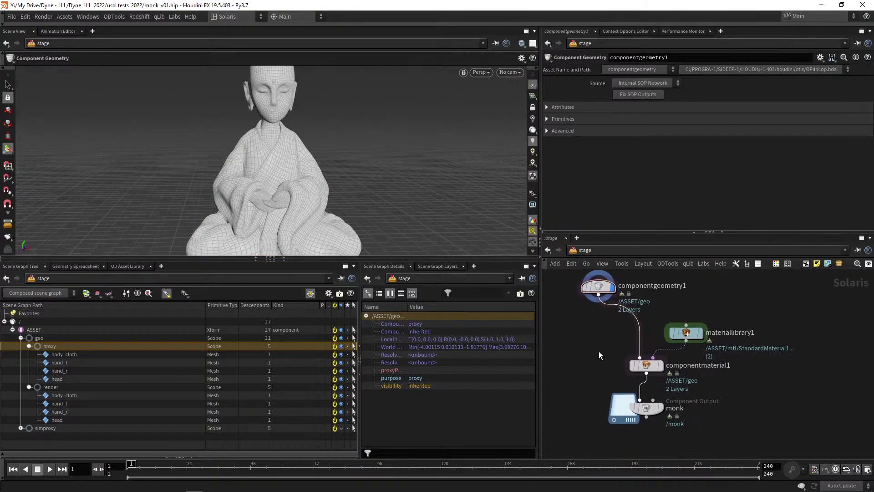
# Select the monk component output node to examine its root prim and scene graph hierarchy.
pyautogui.hotkey('alt', 'Tab')
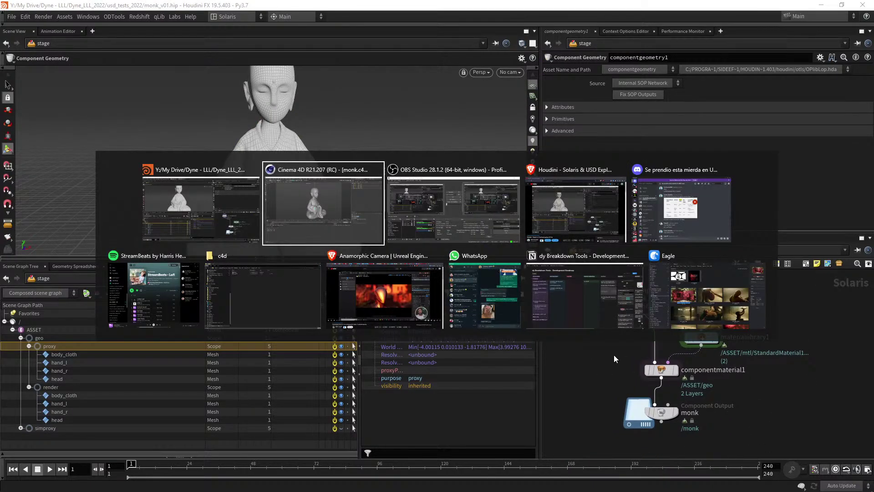
pyautogui.hotkey('alt', 'Tab')
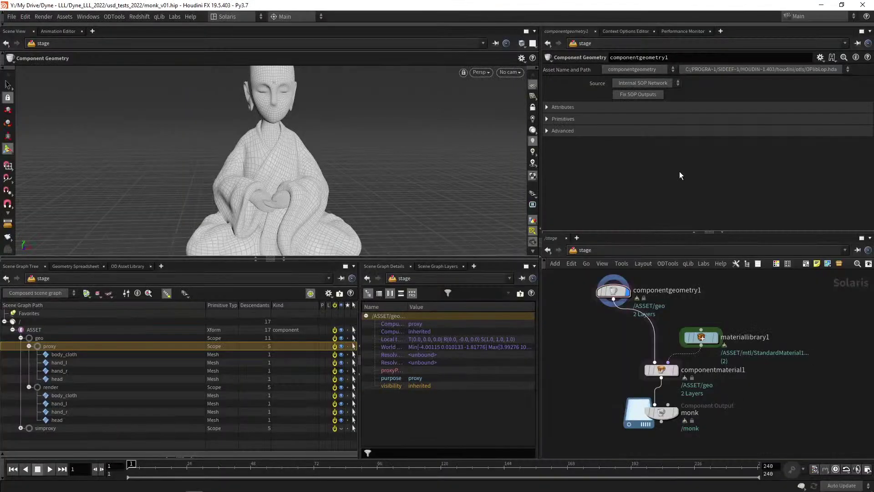
pyautogui.click(662, 412)
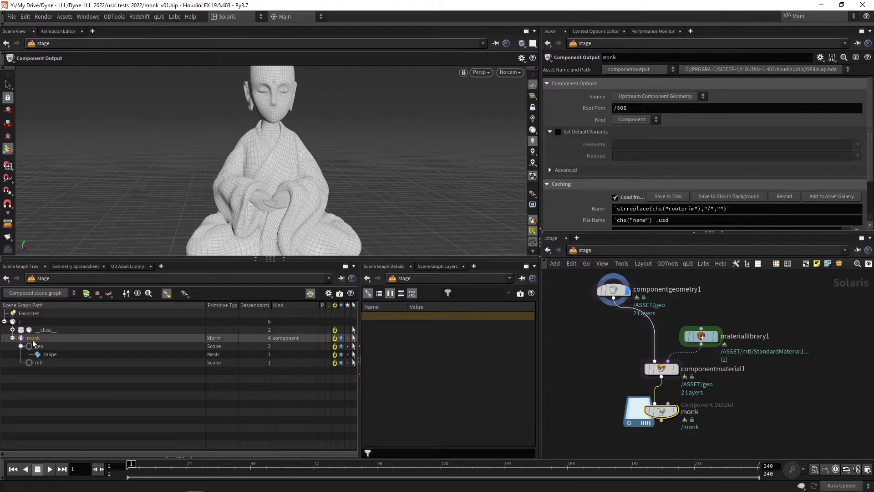
# Switch to Cinema 4D and add a null as a child of the monk null.
pyautogui.hotkey('alt', 'Tab')
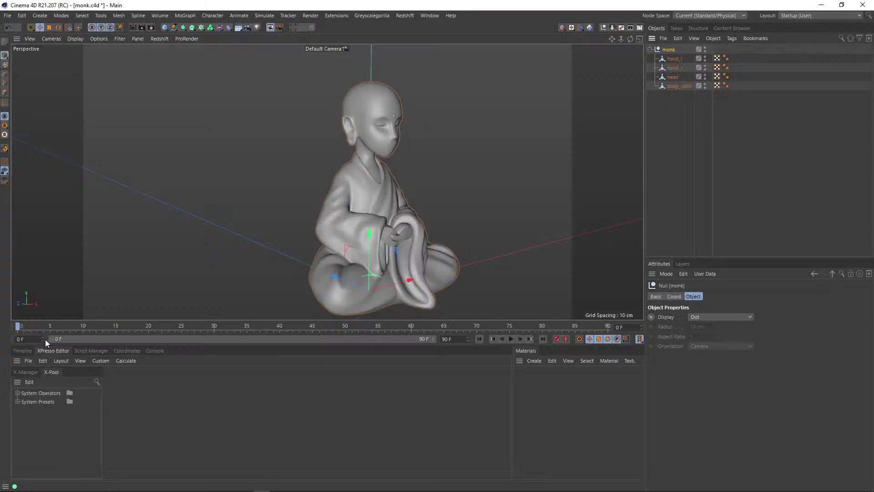
pyautogui.click(679, 113)
pyautogui.click(666, 51)
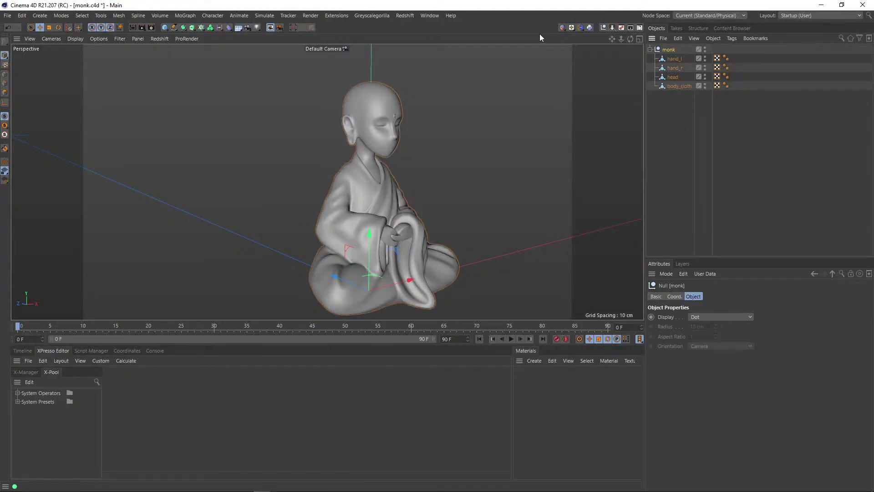
pyautogui.keyDown('shift'); pyautogui.click(603, 27); pyautogui.keyUp('shift')
# Nest hand_l, hand_r, head and body_cloth under the new null and rename that null monk.
pyautogui.click(674, 68)
pyautogui.keyDown('shift'); pyautogui.click(677, 96); pyautogui.keyUp('shift')
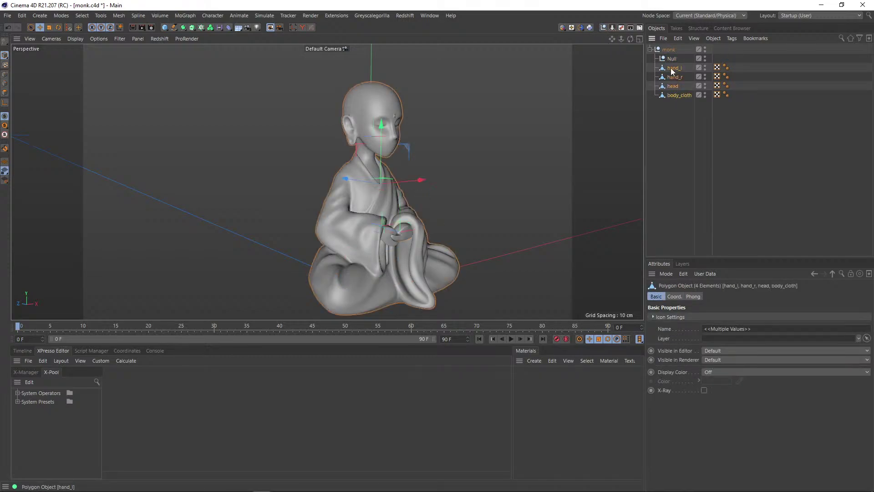
pyautogui.moveTo(677, 95); pyautogui.dragTo(674, 59)
pyautogui.doubleClick(670, 60)
pyautogui.write('monk')
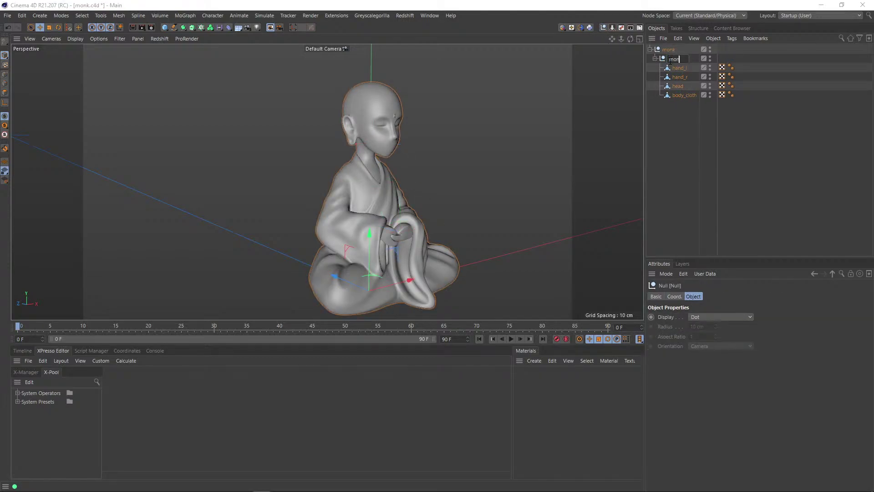
pyautogui.press('Return')
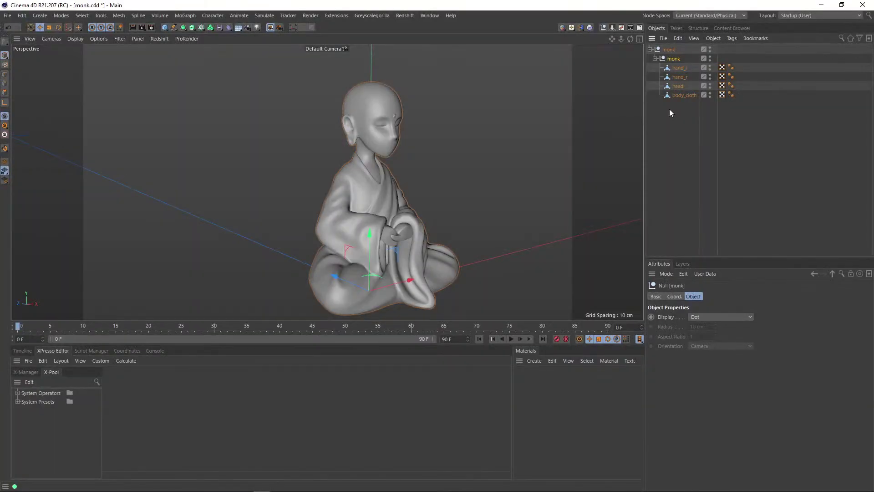
# Undo the null's renaming and the nesting of the four meshes under it.
pyautogui.hotkey('ctrl', 'z')
pyautogui.hotkey('ctrl', 'z')
pyautogui.hotkey('ctrl', 'z')
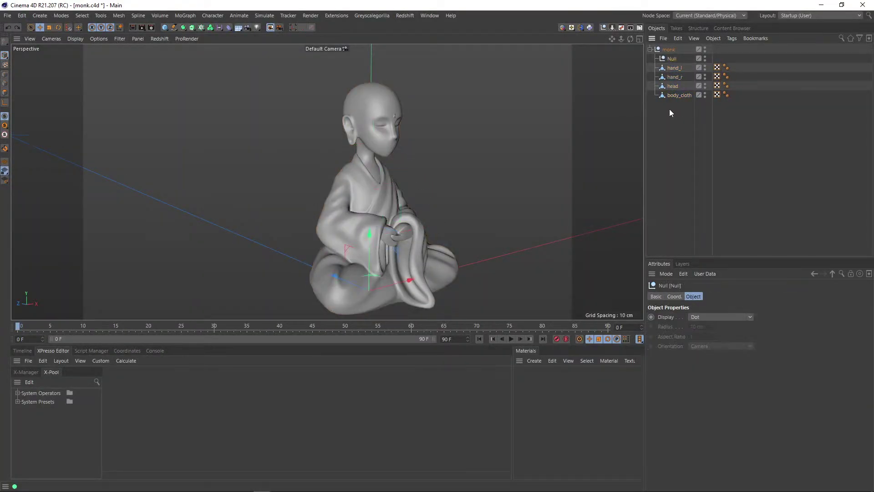
# Switch back to Houdini and turn off loading from disk on the monk component output.
pyautogui.hotkey('alt', 'Tab')
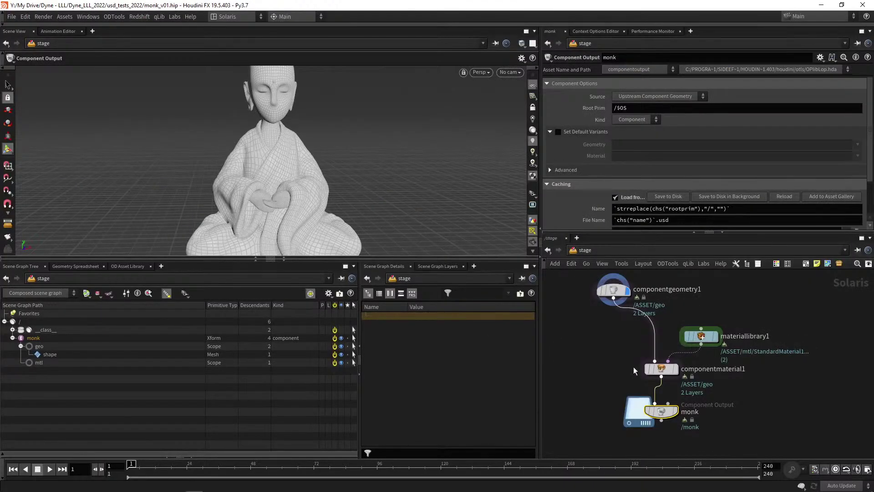
pyautogui.moveTo(612, 362); pyautogui.dragTo(589, 353, button='middle')
pyautogui.moveTo(692, 439)
pyautogui.mouseDown(button='middle')
pyautogui.moveTo(685, 432)
pyautogui.moveTo(700, 436)
pyautogui.mouseUp(button='middle')
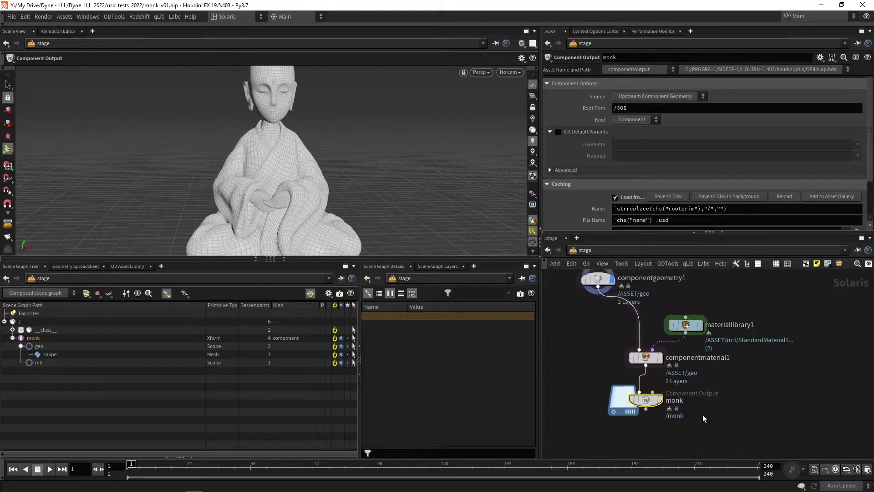
pyautogui.scroll(-2, 584, 196)
pyautogui.scroll(2, 591, 197)
pyautogui.click(618, 197)
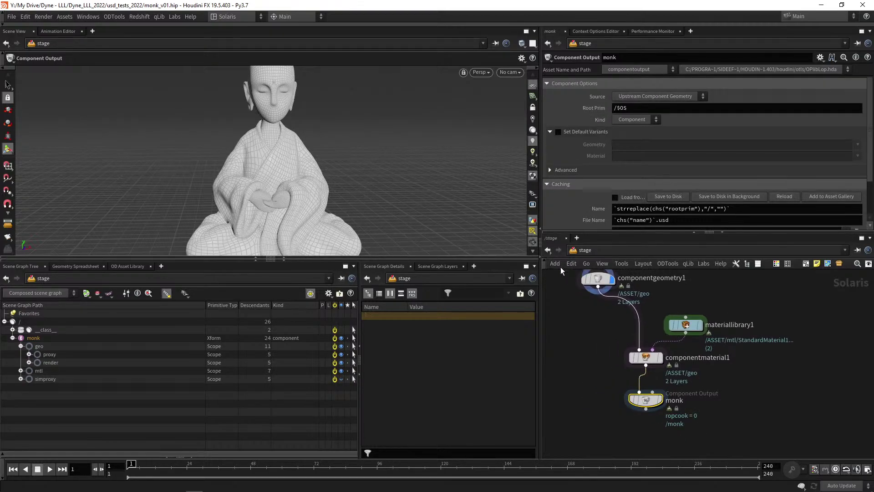
# Remove all material nodes inside the material library and return to the stage level.
pyautogui.moveTo(605, 344); pyautogui.dragTo(569, 340, button='middle')
pyautogui.click(609, 354)
pyautogui.doubleClick(649, 322)
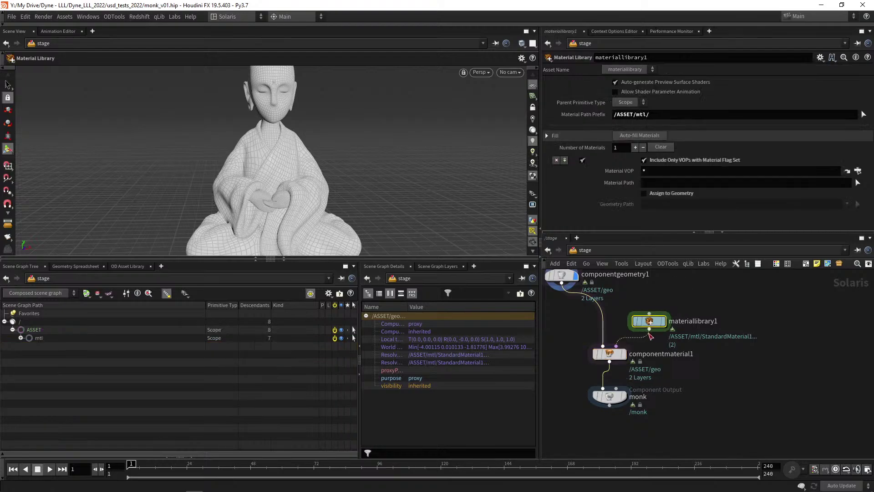
pyautogui.moveTo(617, 325); pyautogui.dragTo(673, 414)
pyautogui.hotkey('ctrl', 'x')
pyautogui.press('u')
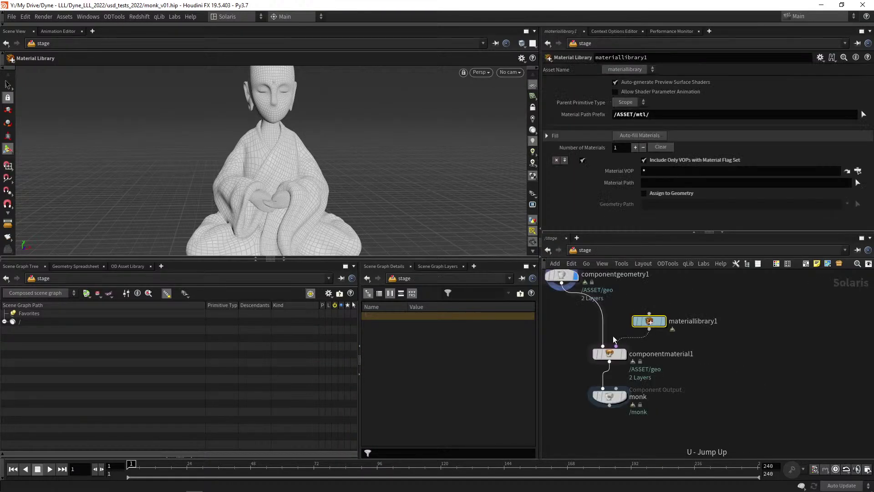
# Rename the component geometry node component_monk.
pyautogui.scroll(-1, 599, 326)
pyautogui.moveTo(607, 290); pyautogui.dragTo(612, 301)
pyautogui.moveTo(668, 312)
pyautogui.mouseDown(button='middle')
pyautogui.moveTo(643, 304)
pyautogui.moveTo(670, 313)
pyautogui.mouseUp(button='middle')
pyautogui.scroll(1, 669, 308)
pyautogui.click(647, 299)
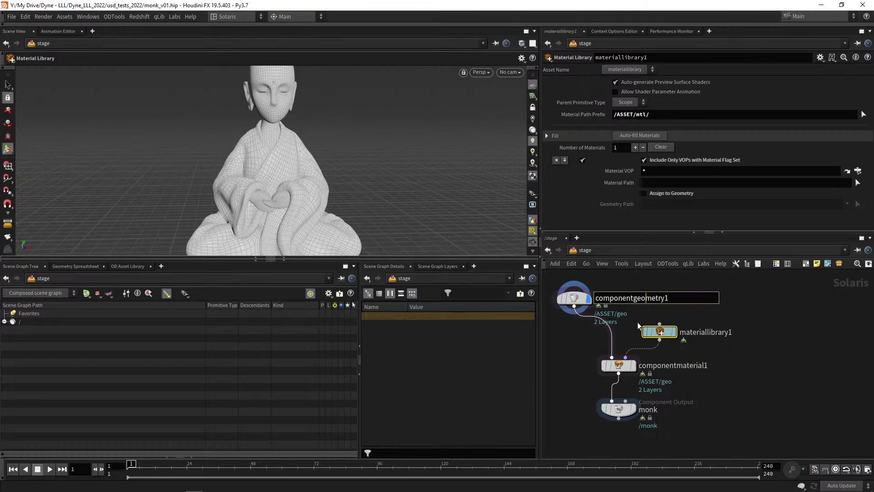
pyautogui.hotkey('ctrl', 'a')
pyautogui.write('comppoonent_monk')
pyautogui.press('Return')
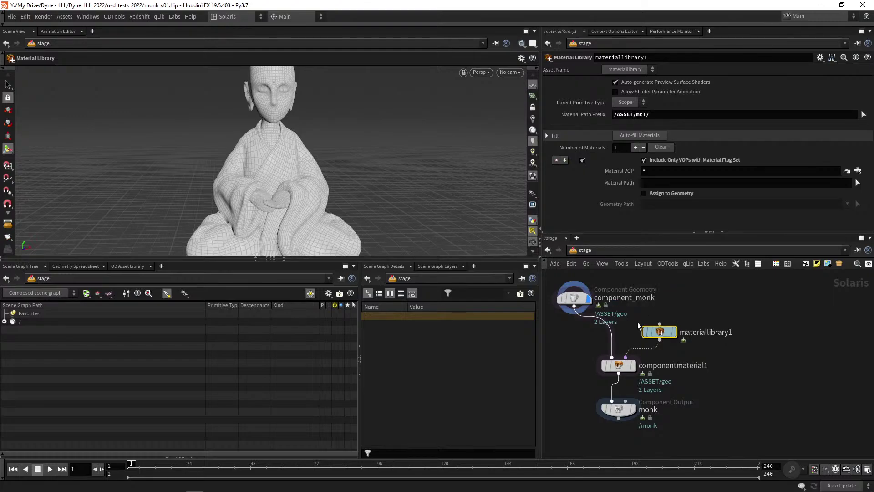
# Rename the material library node materiallibrary_monk and the component material node componentmaterial_monk.
pyautogui.doubleClick(717, 331)
pyautogui.press('BackSpace')
pyautogui.write('_monk')
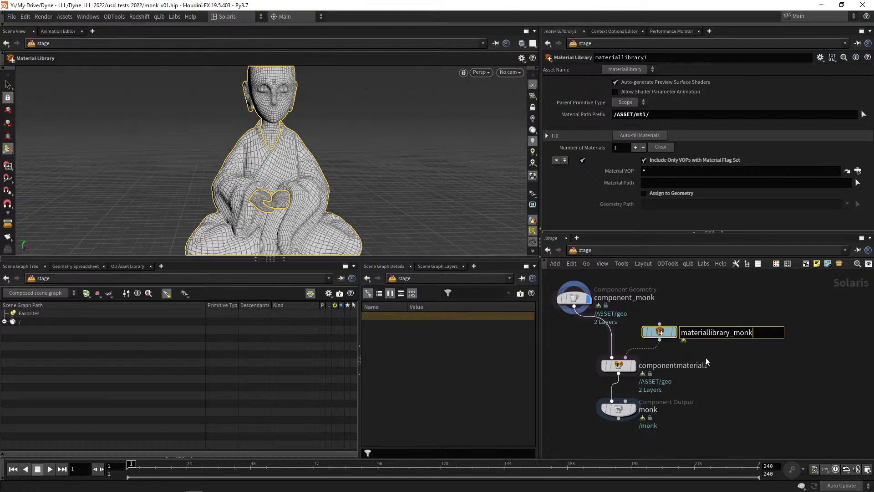
pyautogui.press('Return')
pyautogui.doubleClick(698, 366)
pyautogui.press('BackSpace')
pyautogui.write('_monk')
pyautogui.press('Return')
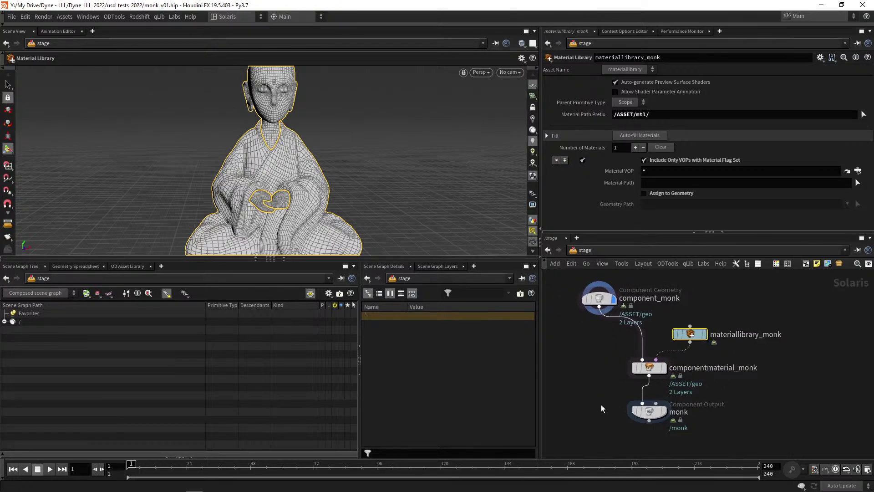
pyautogui.click(646, 409)
pyautogui.moveTo(680, 439); pyautogui.dragTo(636, 408, button='middle')
pyautogui.press('Tab')
pyautogui.write('ref')
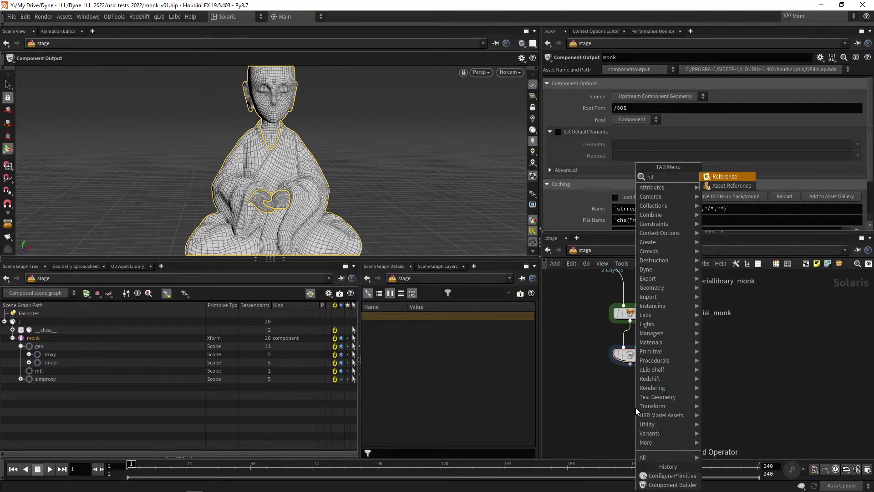
pyautogui.press('Return')
pyautogui.click(635, 407)
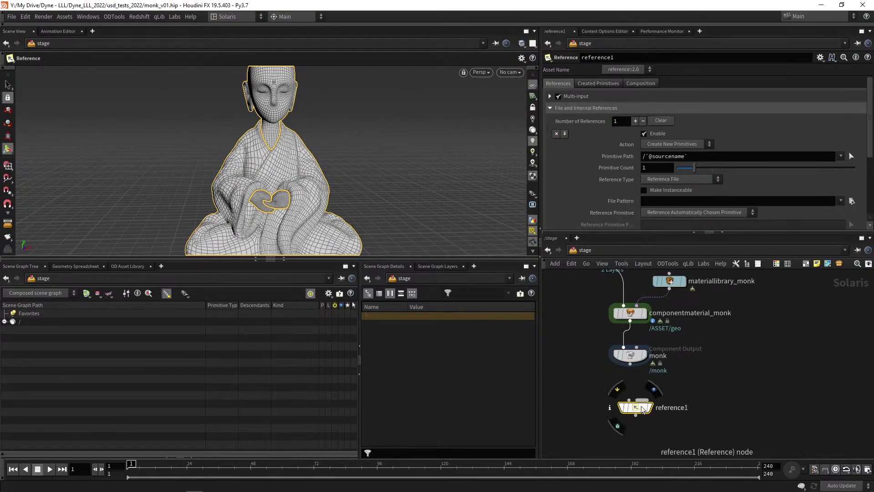
pyautogui.press('Delete')
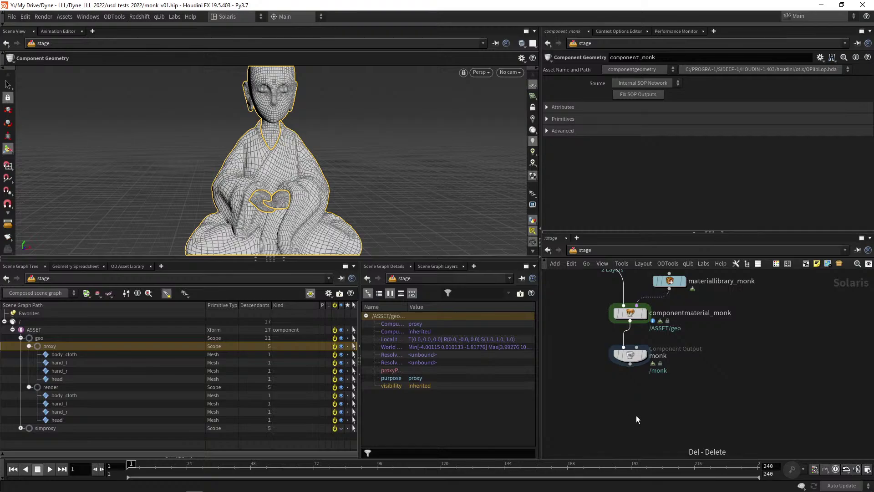
# Add an empty Sublayer node below the monk component output.
pyautogui.press('Tab')
pyautogui.write('sub')
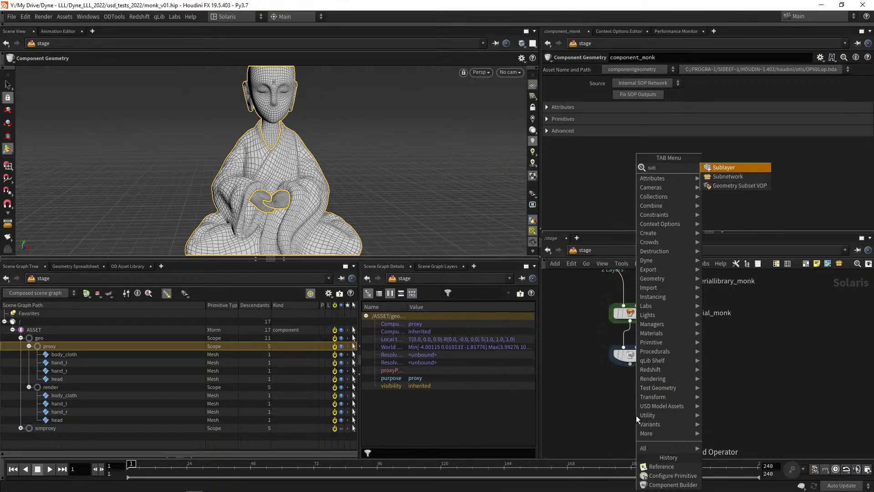
pyautogui.press('Return')
pyautogui.click(635, 415)
pyautogui.moveTo(636, 417); pyautogui.dragTo(631, 414)
pyautogui.scroll(-4, 578, 182)
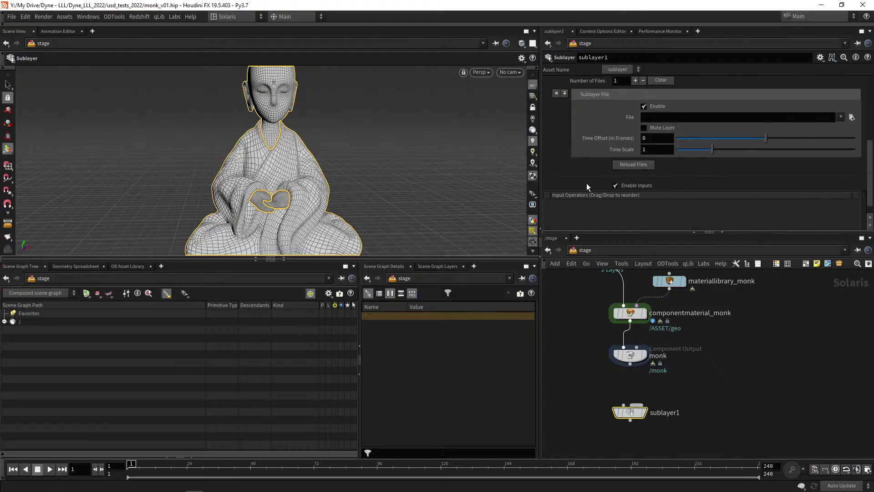
# Check the caching location on the monk component output and delete the empty Sublayer node.
pyautogui.hotkey('alt', 'Tab')
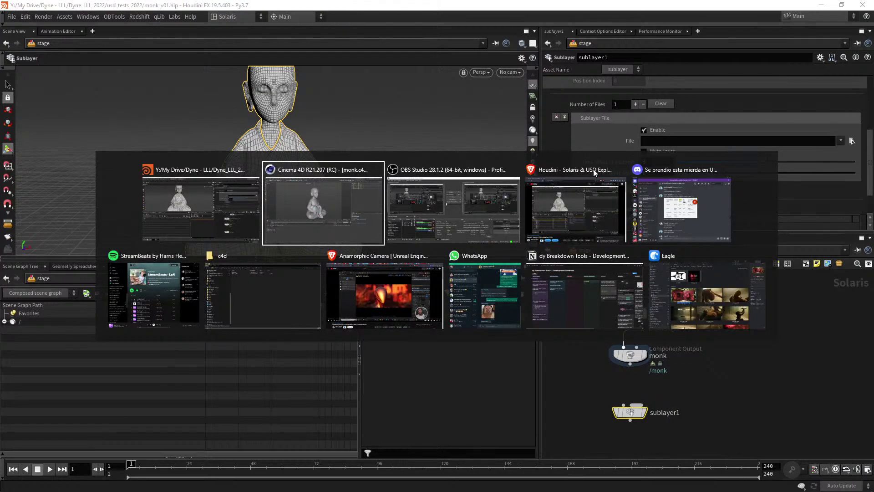
pyautogui.hotkey('alt', 'shift', 'Tab')
pyautogui.click(641, 353)
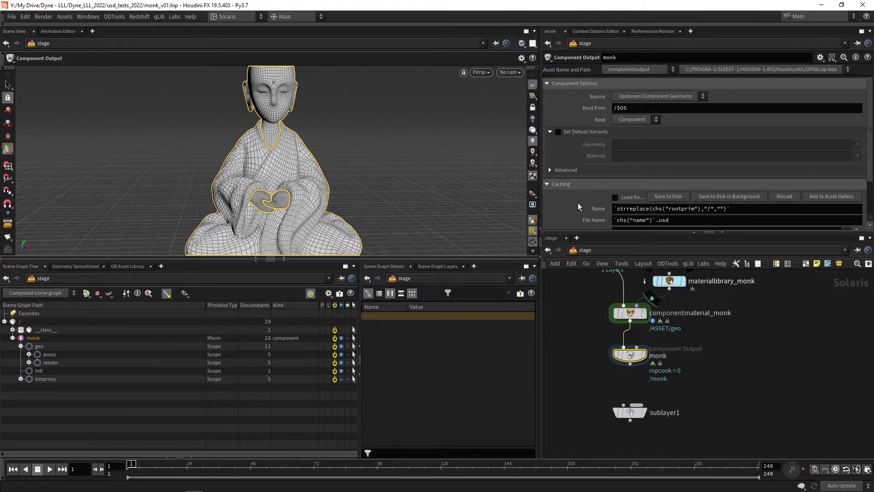
pyautogui.scroll(-2, 577, 203)
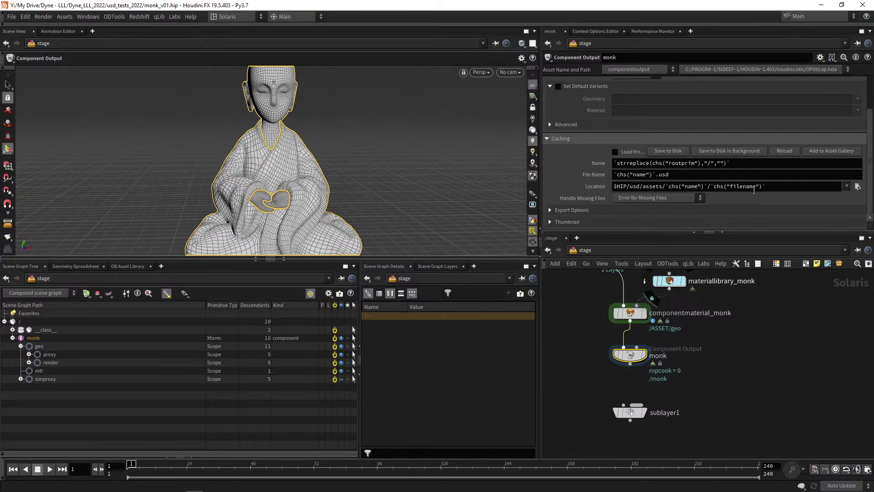
pyautogui.click(629, 412)
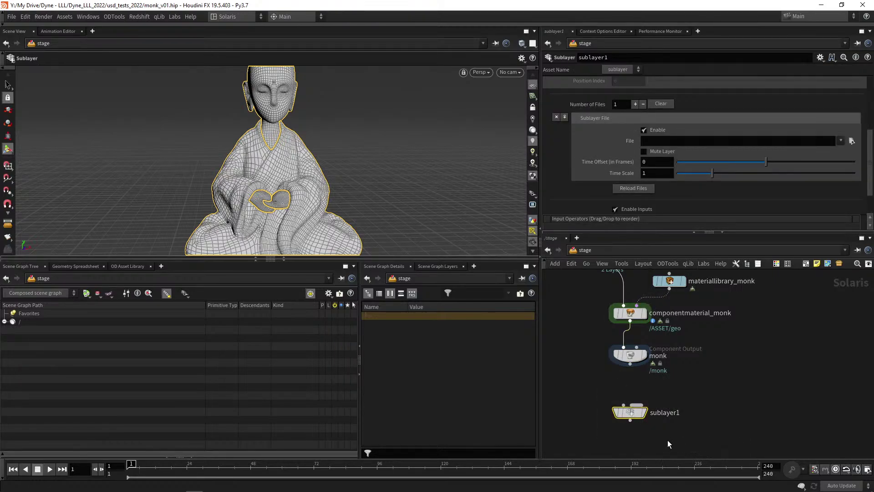
pyautogui.press('Delete')
# Switch to File Explorer and locate monk.usd in the project's usd/assets/monk folder.
pyautogui.hotkey('alt', 'Tab')
pyautogui.hotkey('alt', 'Tab')
pyautogui.hotkey('alt', 'Tab')
pyautogui.hotkey('alt', 'Tab')
pyautogui.hotkey('alt', 'Tab')
pyautogui.hotkey('alt', 'Tab')
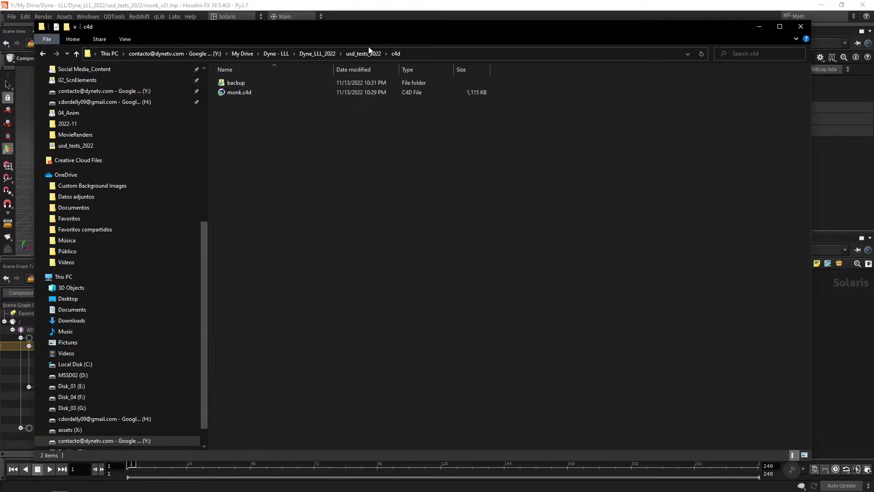
pyautogui.click(369, 52)
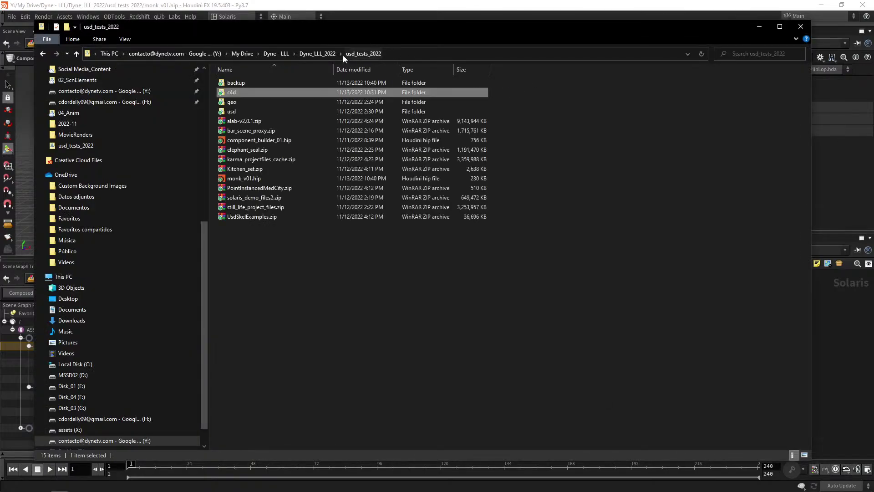
pyautogui.doubleClick(253, 112)
pyautogui.doubleClick(256, 84)
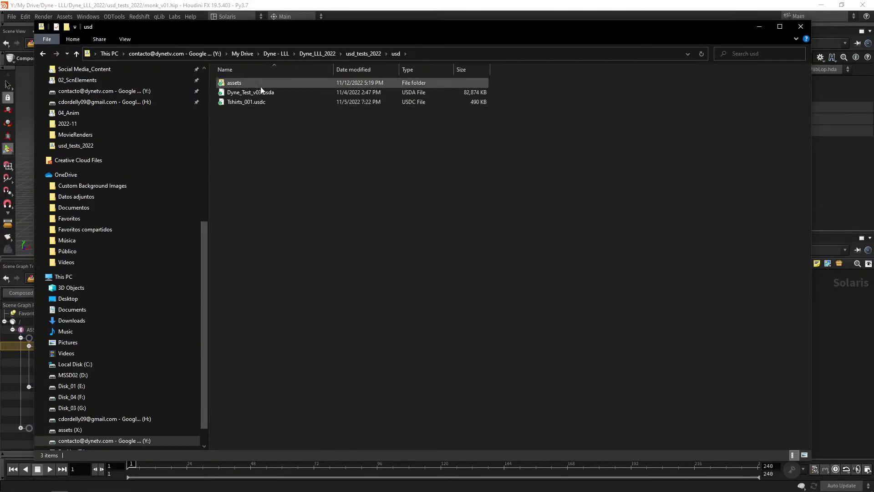
pyautogui.doubleClick(264, 83)
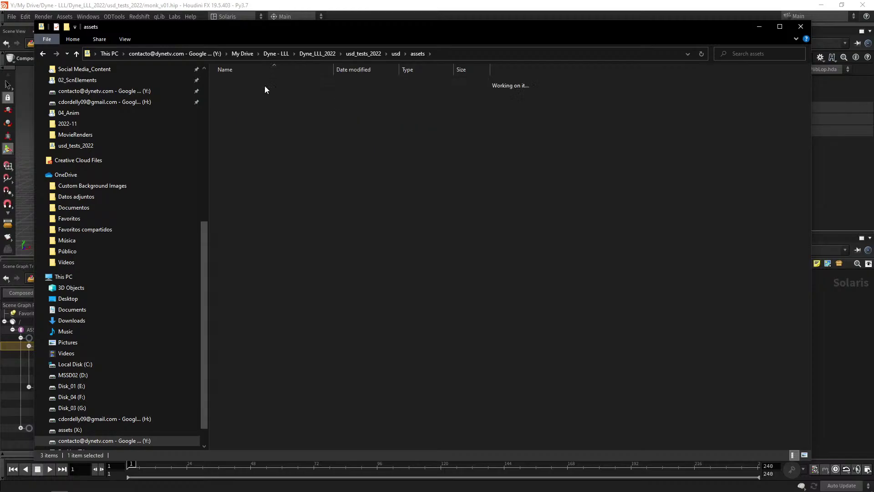
pyautogui.click(240, 92)
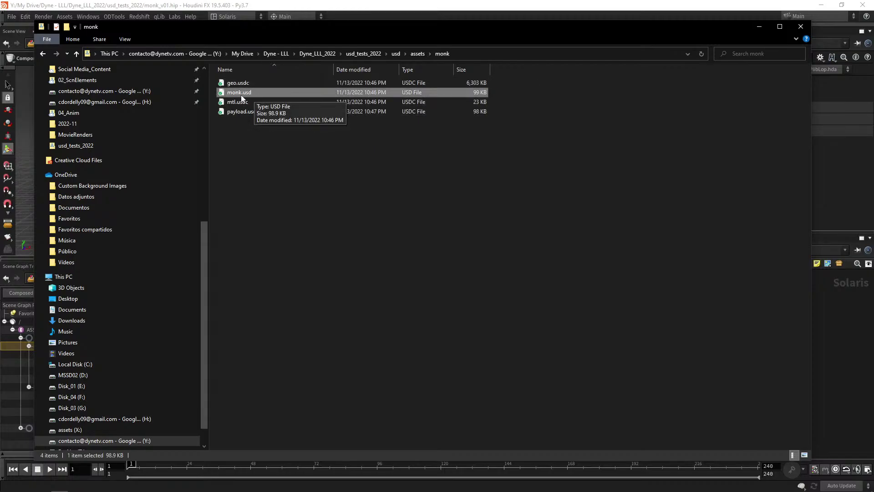
# Bring monk.usd into the Houdini stage network as a LOPs sublayer and place it below the monk component output.
pyautogui.moveTo(243, 98); pyautogui.dragTo(629, 415)
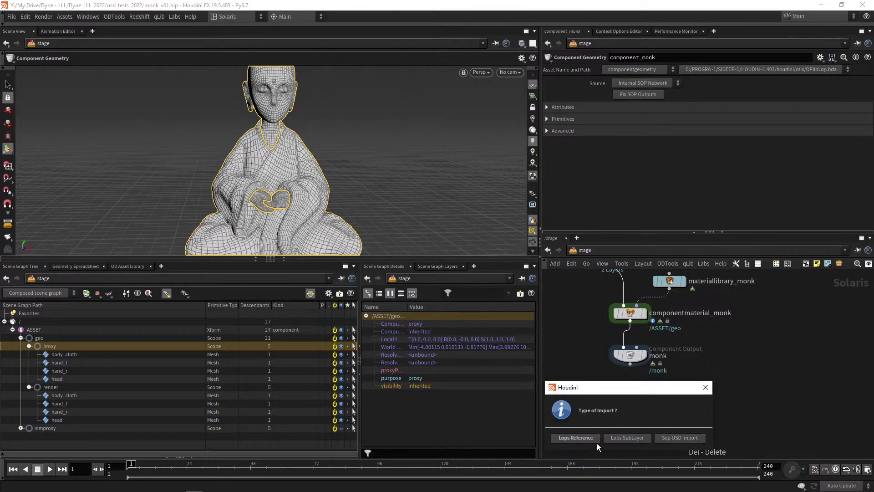
pyautogui.click(627, 438)
pyautogui.moveTo(657, 414); pyautogui.dragTo(603, 419)
pyautogui.moveTo(638, 425); pyautogui.dragTo(635, 397, button='middle')
pyautogui.scroll(-2, 636, 404)
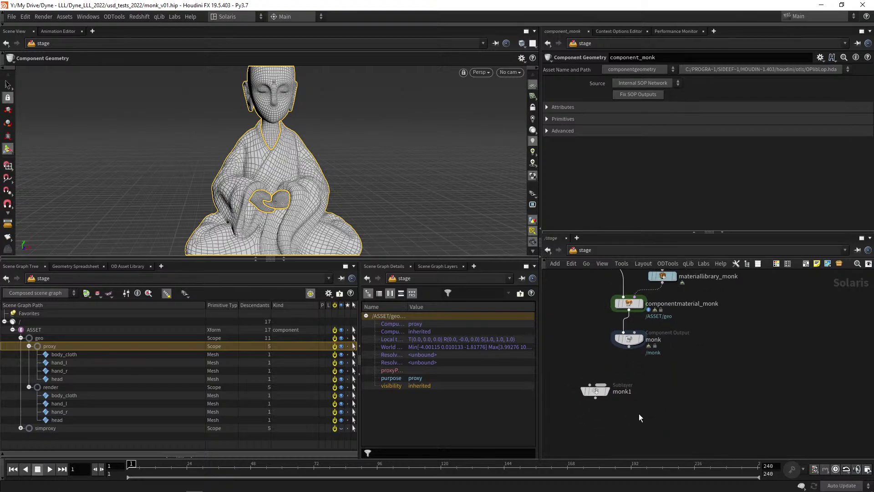
# Bring monk.usd into the stage network again as a LOPs reference, display it and place it beneath the sublayer node.
pyautogui.hotkey('alt', 'Tab')
pyautogui.hotkey('alt', 'Tab')
pyautogui.moveTo(235, 92); pyautogui.dragTo(649, 422)
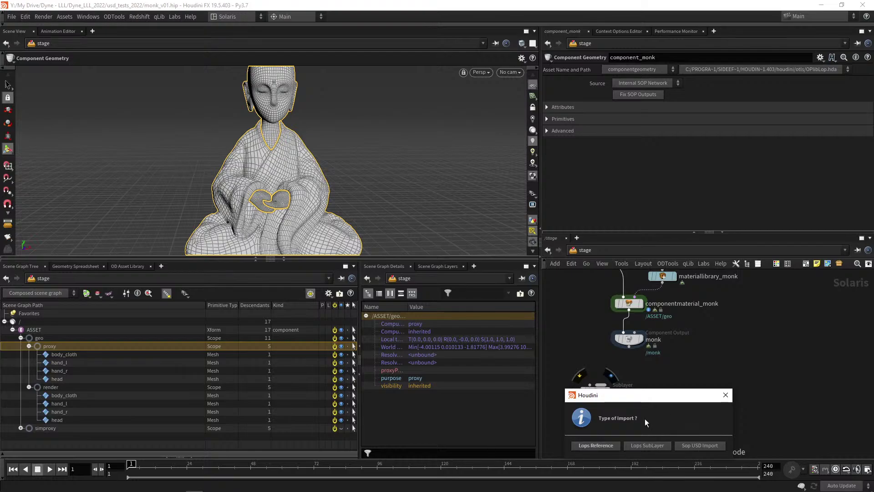
pyautogui.click(594, 446)
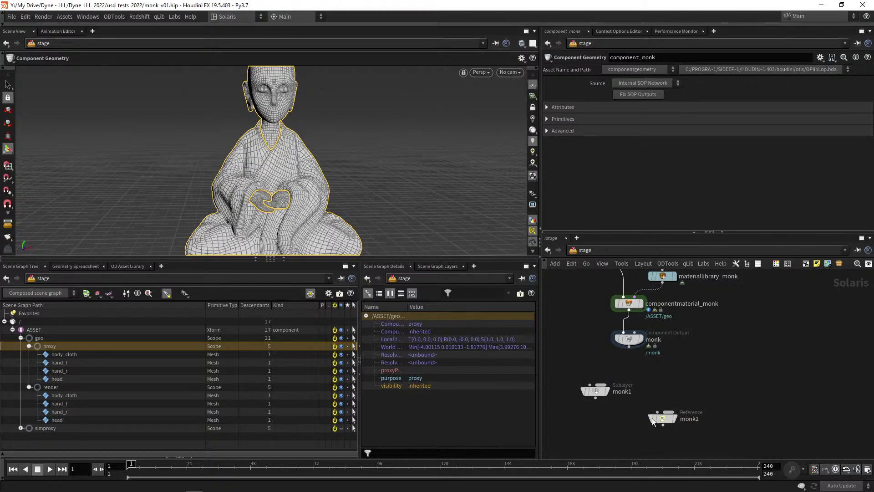
pyautogui.click(679, 403)
pyautogui.moveTo(663, 417); pyautogui.dragTo(643, 414)
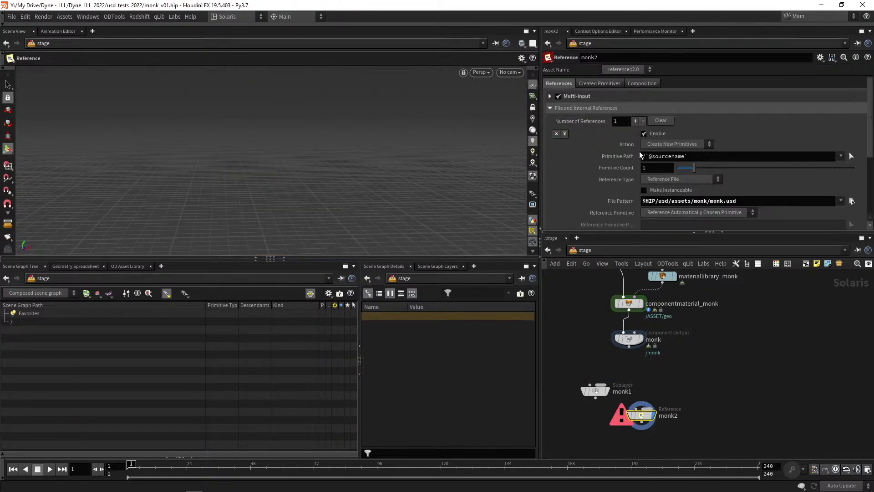
# Try the Payload File, Reference From First Input and Specialize From First Input reference types on the monk2 reference node.
pyautogui.scroll(-2, 592, 191)
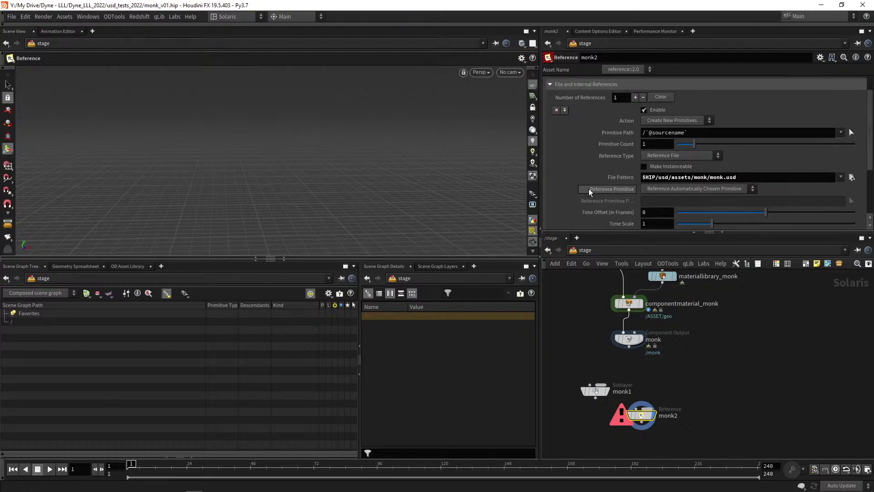
pyautogui.scroll(-2, 612, 189)
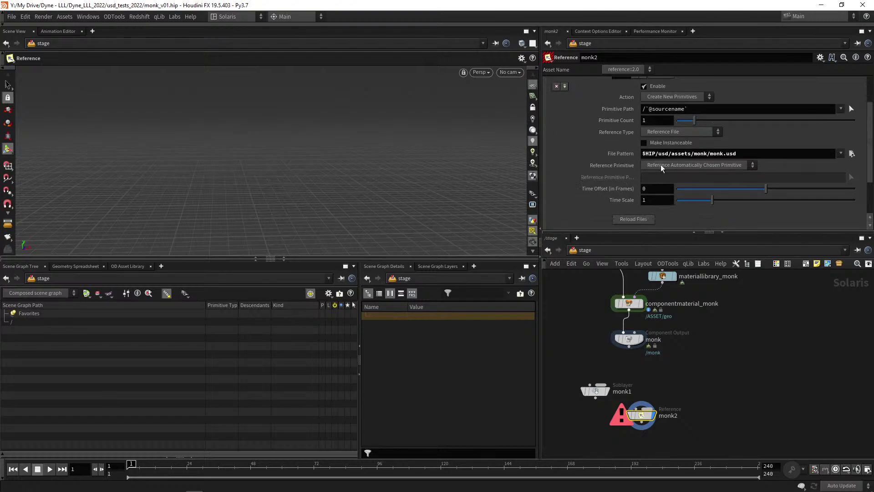
pyautogui.click(664, 166)
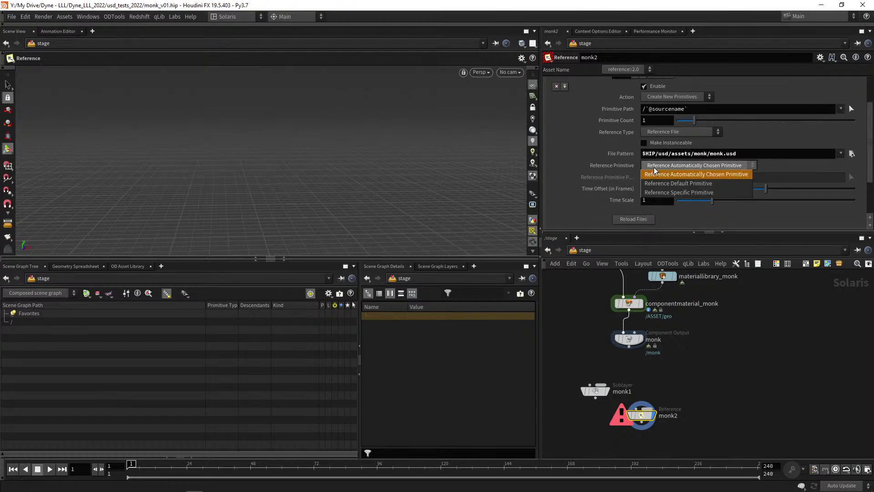
pyautogui.click(655, 135)
pyautogui.click(664, 133)
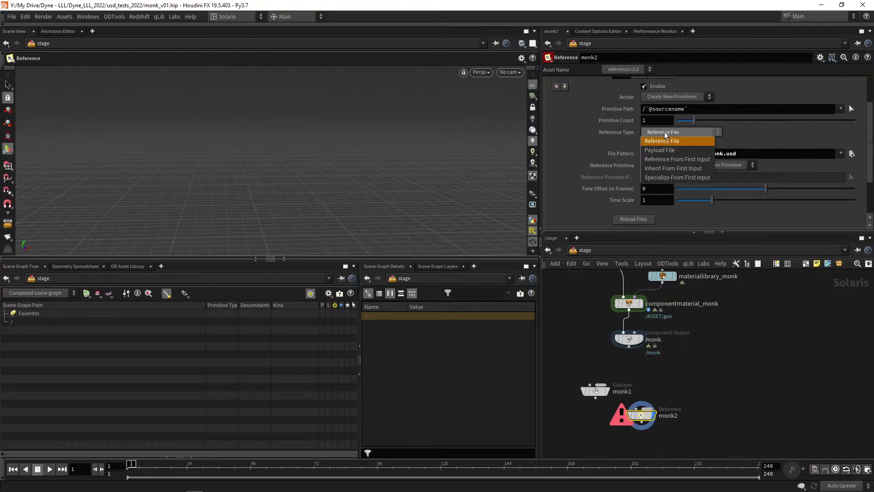
pyautogui.click(663, 150)
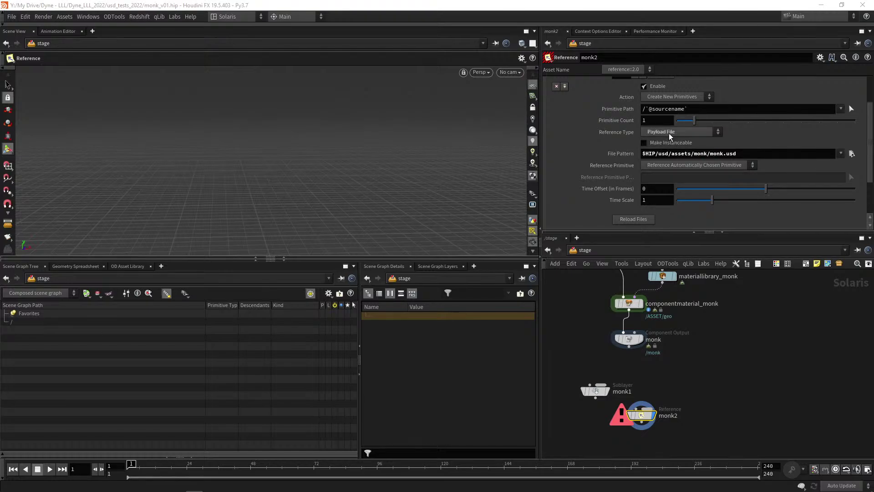
pyautogui.click(669, 133)
pyautogui.click(669, 158)
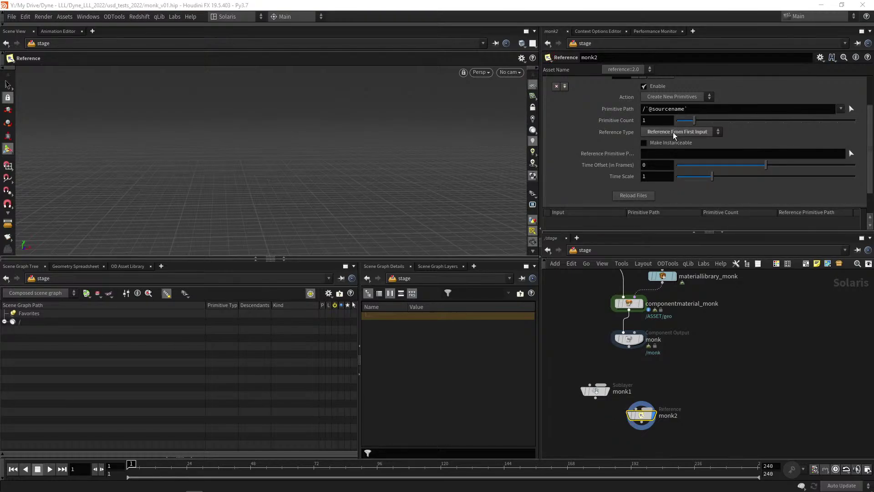
pyautogui.click(674, 134)
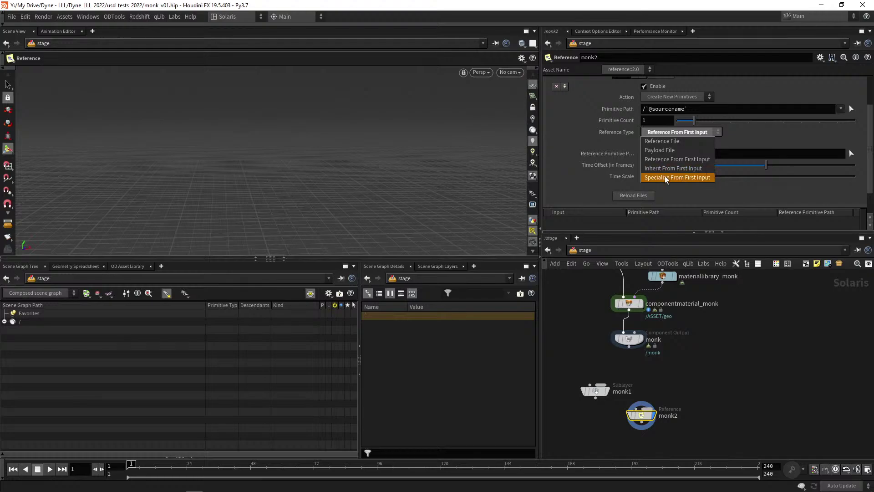
pyautogui.click(674, 177)
pyautogui.click(670, 132)
pyautogui.click(665, 141)
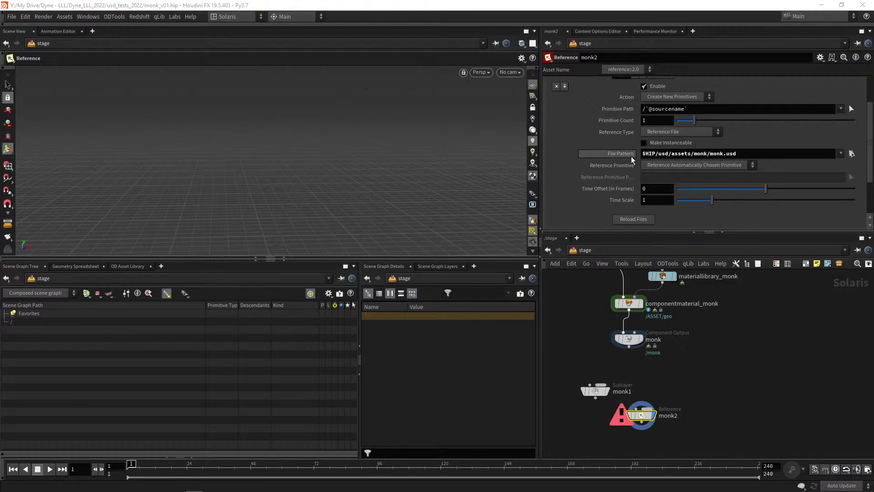
pyautogui.click(659, 144)
pyautogui.click(659, 143)
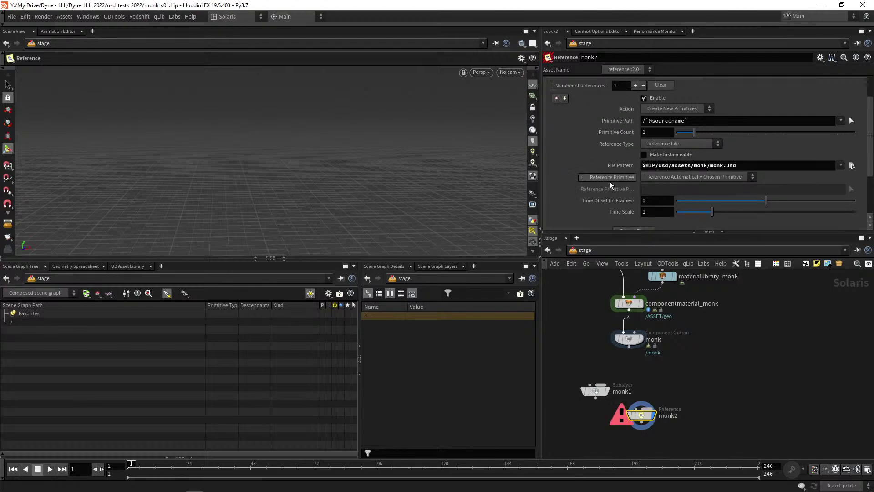
# Review the monk2 reference node's created-primitive, composition and file reference settings.
pyautogui.scroll(3, 610, 181)
pyautogui.click(608, 84)
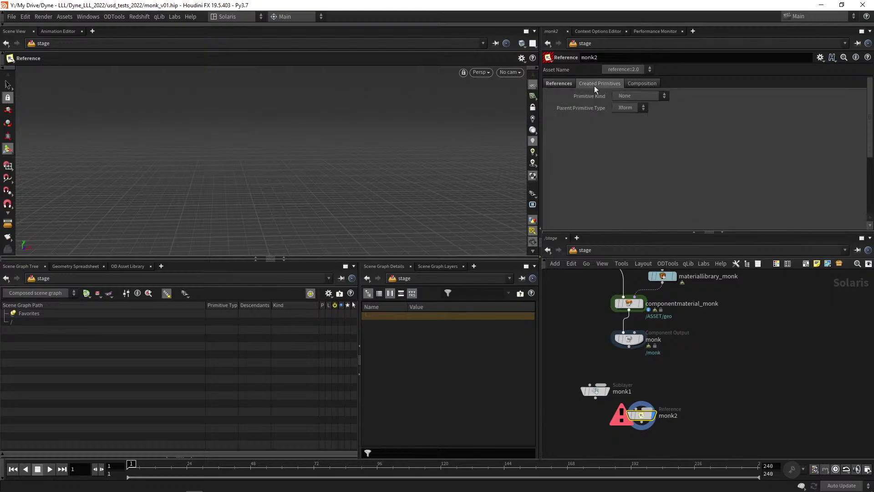
pyautogui.click(633, 83)
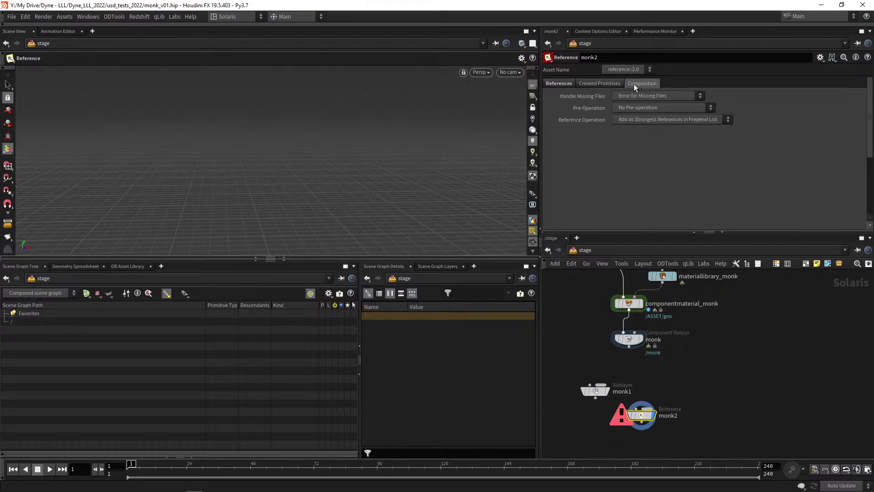
pyautogui.click(566, 84)
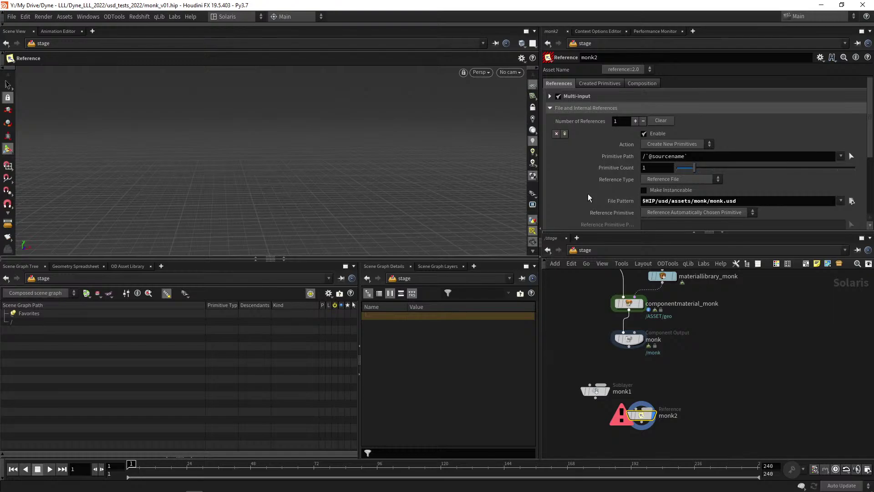
pyautogui.scroll(-4, 588, 193)
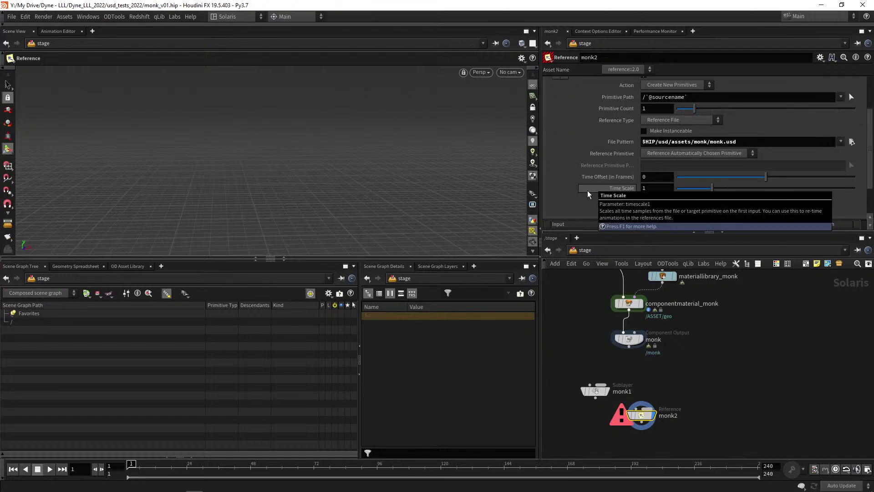
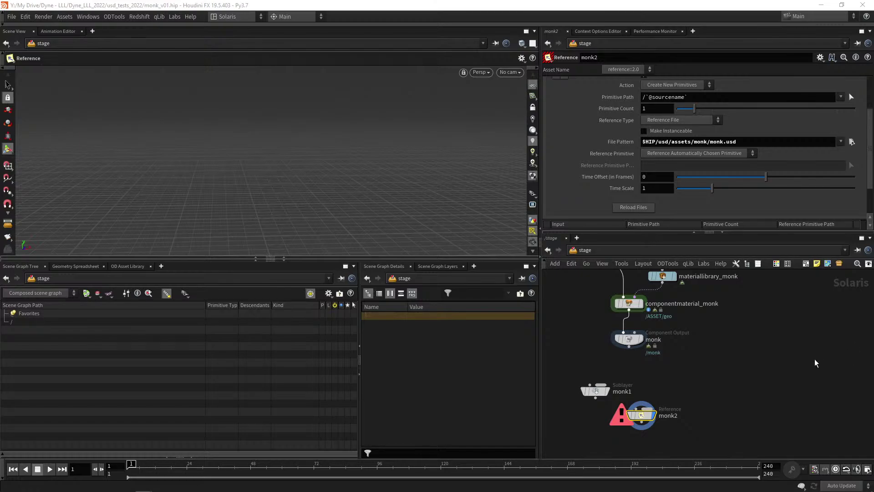
# Display the monk1 sublayer node in the viewport, reposition it in the network and view its scene graph layers.
pyautogui.scroll(2, 657, 439)
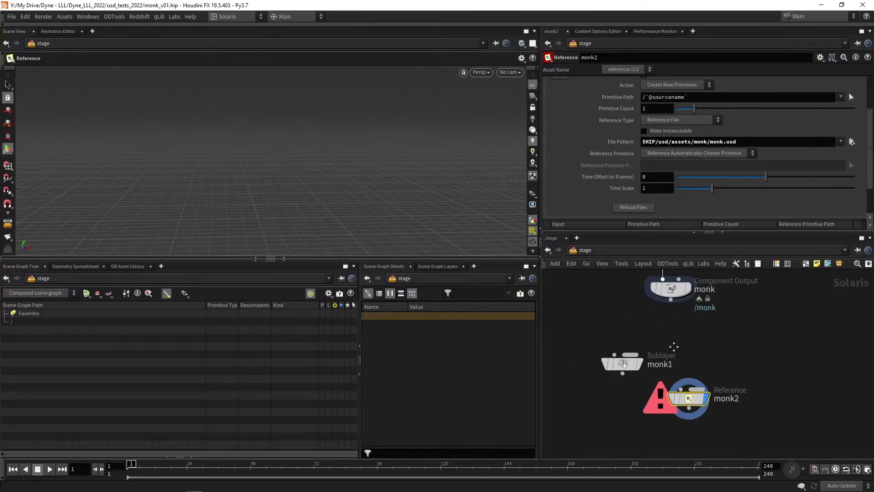
pyautogui.scroll(3, 618, 357)
pyautogui.click(618, 357)
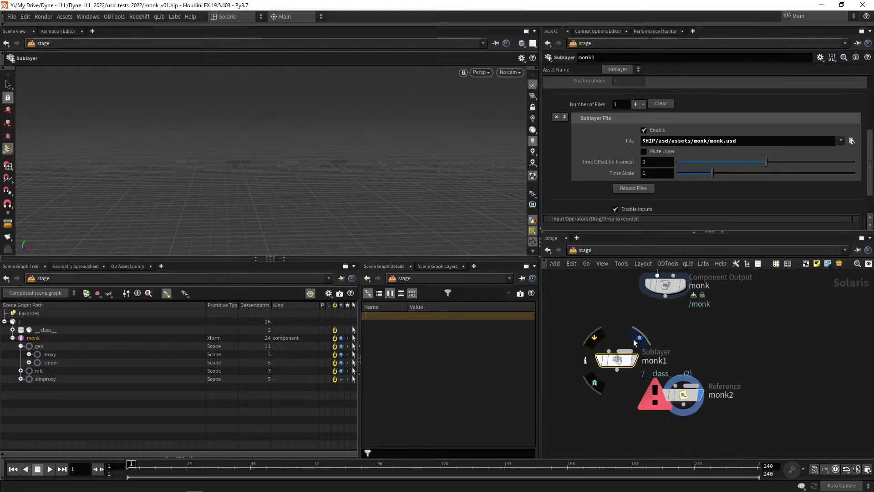
pyautogui.click(634, 359)
pyautogui.moveTo(618, 361); pyautogui.dragTo(598, 346)
pyautogui.moveTo(300, 159)
pyautogui.mouseDown()
pyautogui.moveTo(318, 161)
pyautogui.moveTo(282, 161)
pyautogui.moveTo(309, 163)
pyautogui.mouseUp()
pyautogui.click(438, 267)
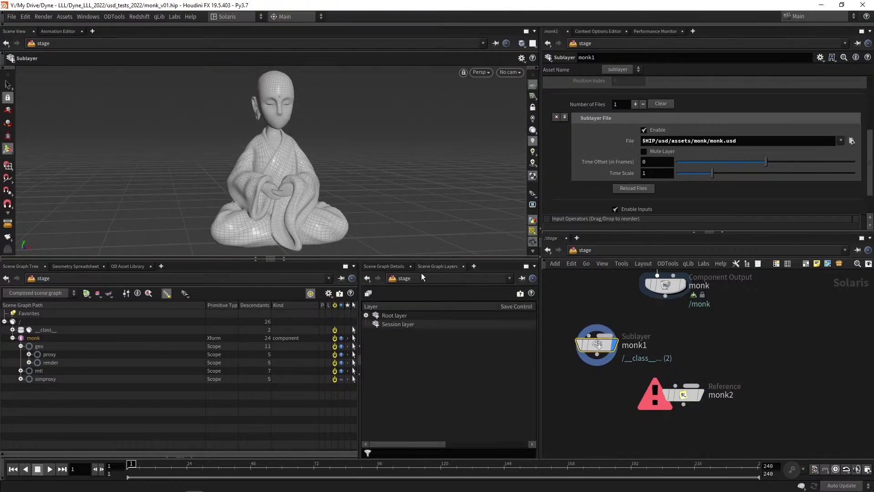
pyautogui.click(366, 315)
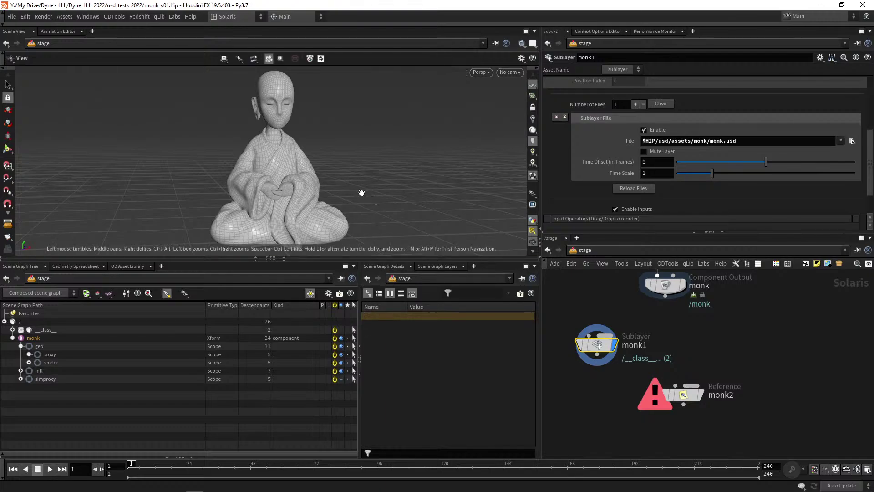
pyautogui.moveTo(351, 189)
pyautogui.keyDown('alt'); pyautogui.mouseDown()
pyautogui.moveTo(369, 189)
pyautogui.moveTo(350, 196)
pyautogui.mouseUp(); pyautogui.keyUp('alt')
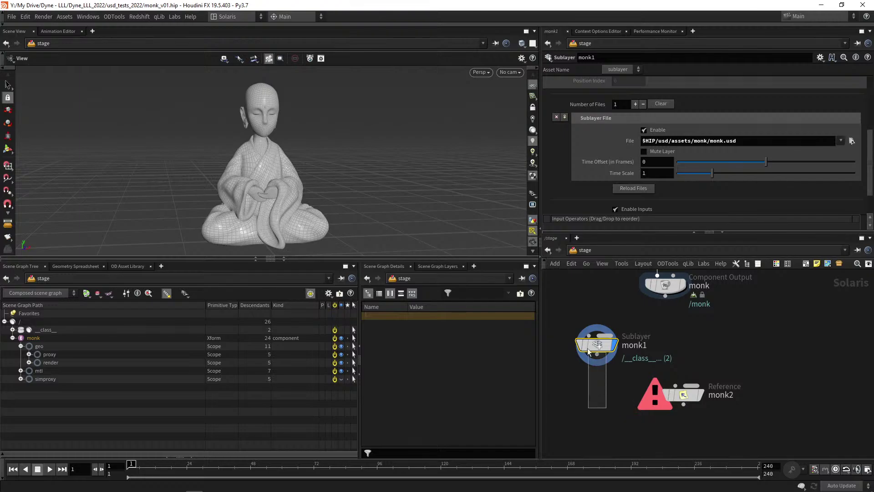
# Display the monk2 reference node again and reposition it and the monk1 sublayer below the component output.
pyautogui.scroll(-2, 605, 376)
pyautogui.moveTo(618, 383); pyautogui.dragTo(594, 381, button='middle')
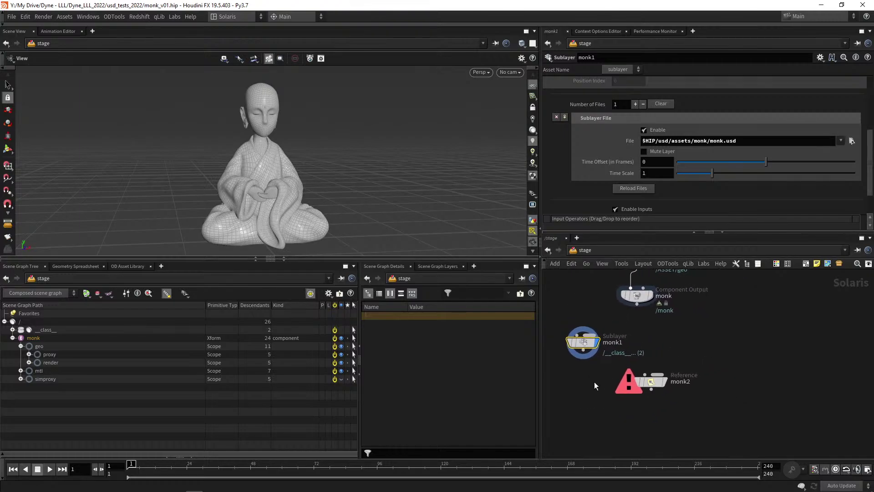
pyautogui.moveTo(615, 371); pyautogui.dragTo(661, 399)
pyautogui.moveTo(668, 403); pyautogui.dragTo(661, 402, button='middle')
pyautogui.rightClick(655, 382)
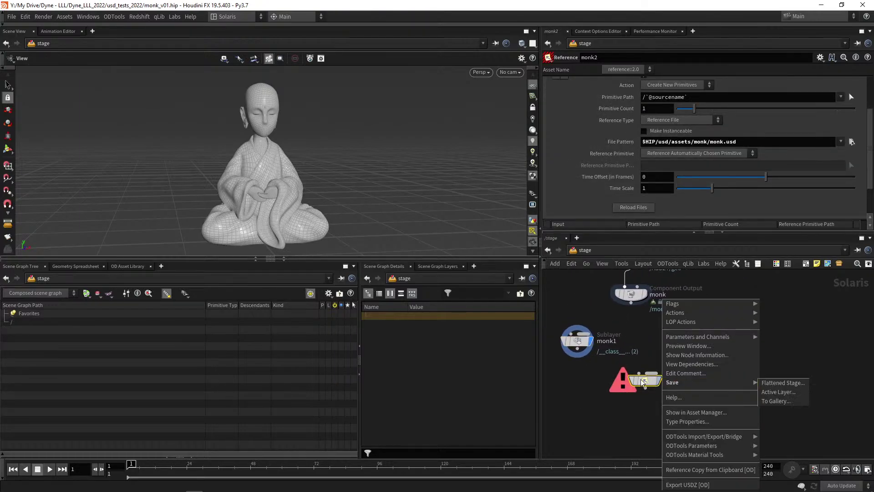
pyautogui.click(616, 398)
pyautogui.click(662, 364)
pyautogui.moveTo(667, 415); pyautogui.dragTo(630, 371)
pyautogui.moveTo(586, 396); pyautogui.dragTo(600, 394, button='middle')
pyautogui.scroll(1, 608, 396)
pyautogui.moveTo(660, 380); pyautogui.dragTo(677, 391)
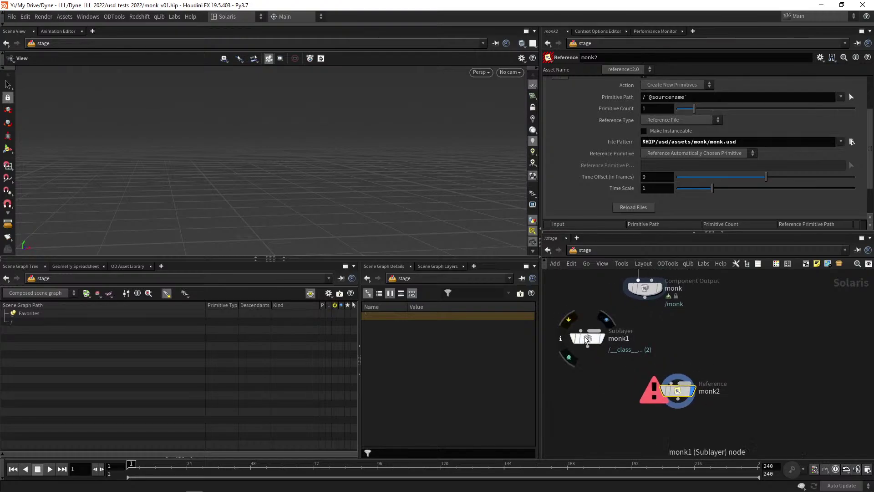
pyautogui.moveTo(583, 336); pyautogui.dragTo(599, 340)
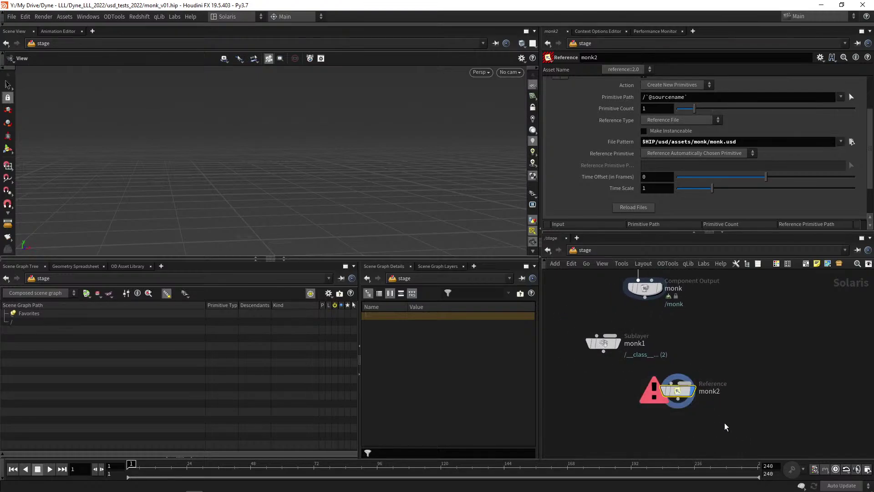
# Try the Edit Existing Primitives action on the monk2 reference node.
pyautogui.moveTo(708, 424); pyautogui.dragTo(690, 401, button='middle')
pyautogui.scroll(1, 690, 401)
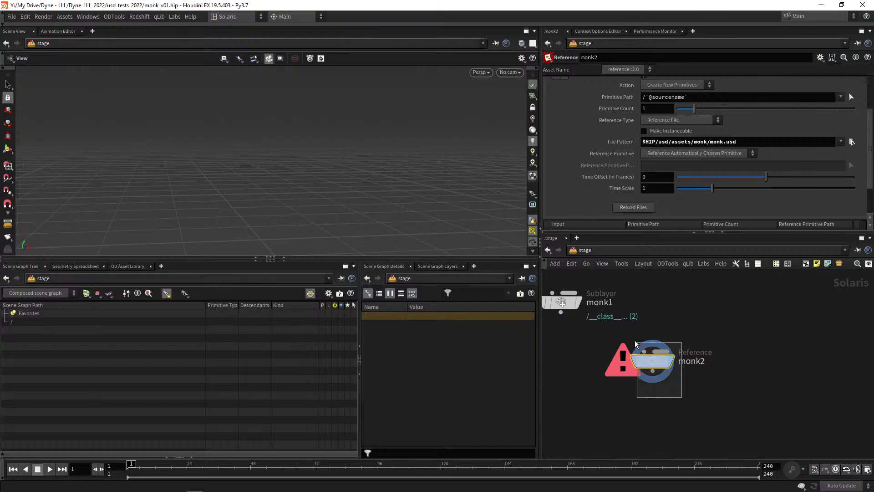
pyautogui.moveTo(595, 361); pyautogui.dragTo(601, 377, button='middle')
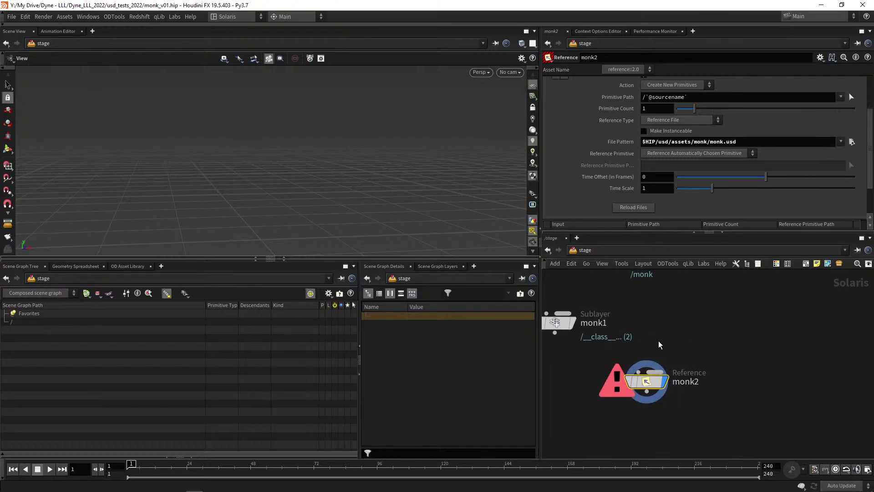
pyautogui.moveTo(674, 343); pyautogui.dragTo(686, 349, button='middle')
pyautogui.scroll(-2, 575, 180)
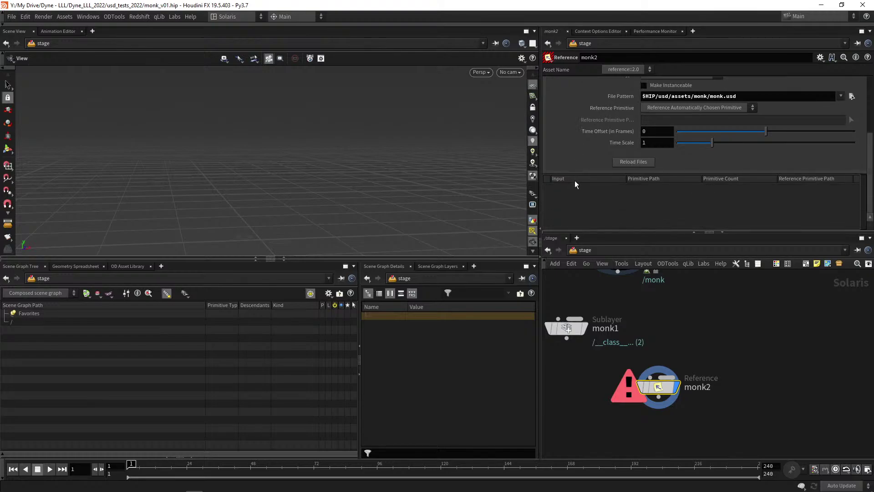
pyautogui.scroll(5, 586, 144)
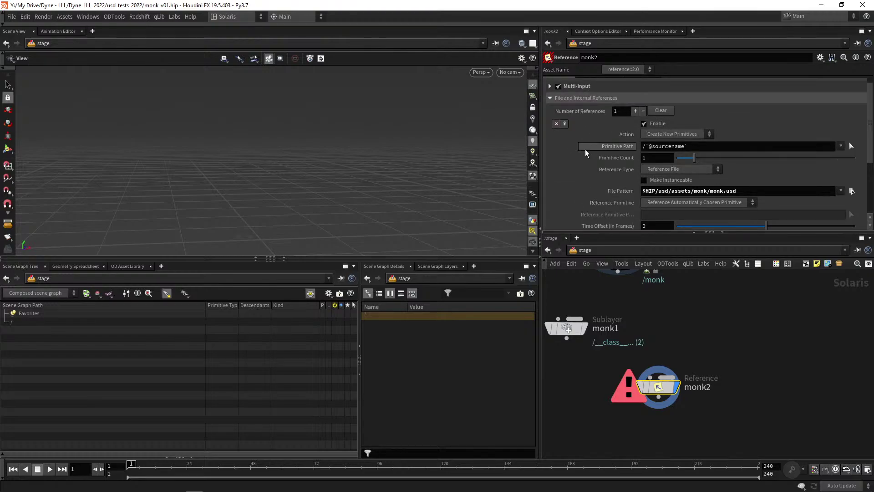
pyautogui.scroll(-1, 607, 147)
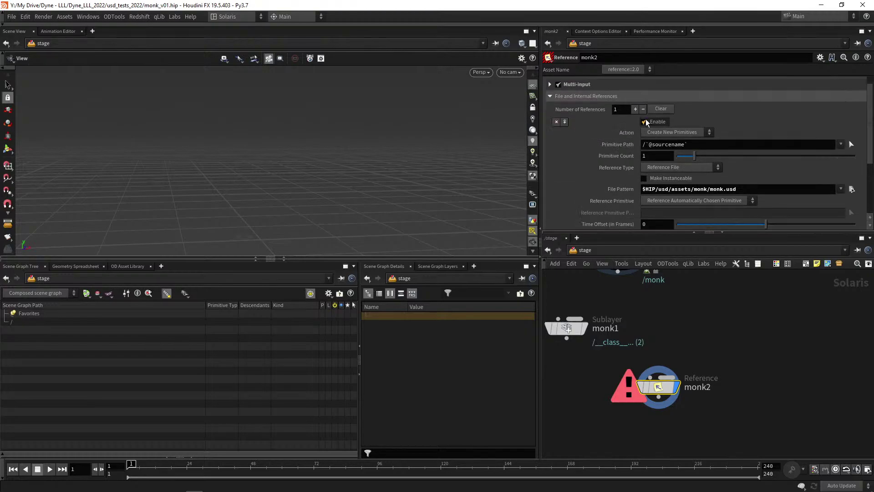
pyautogui.click(686, 133)
pyautogui.click(678, 141)
pyautogui.click(680, 134)
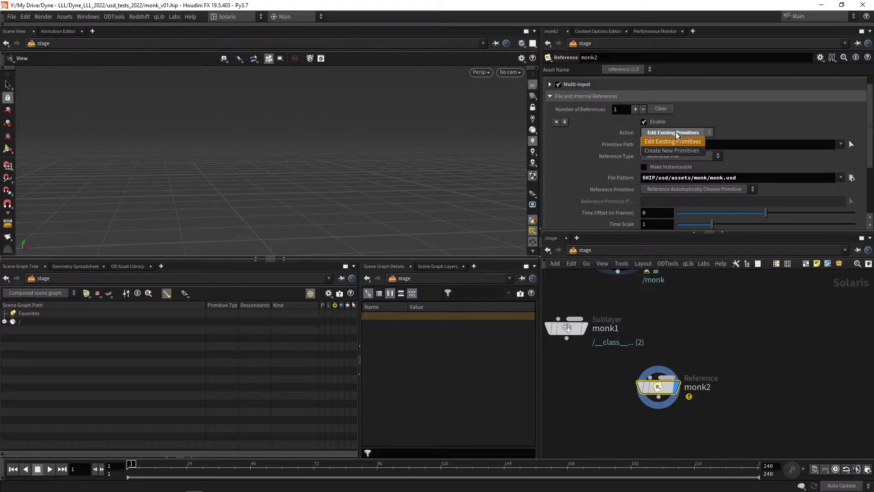
pyautogui.click(670, 150)
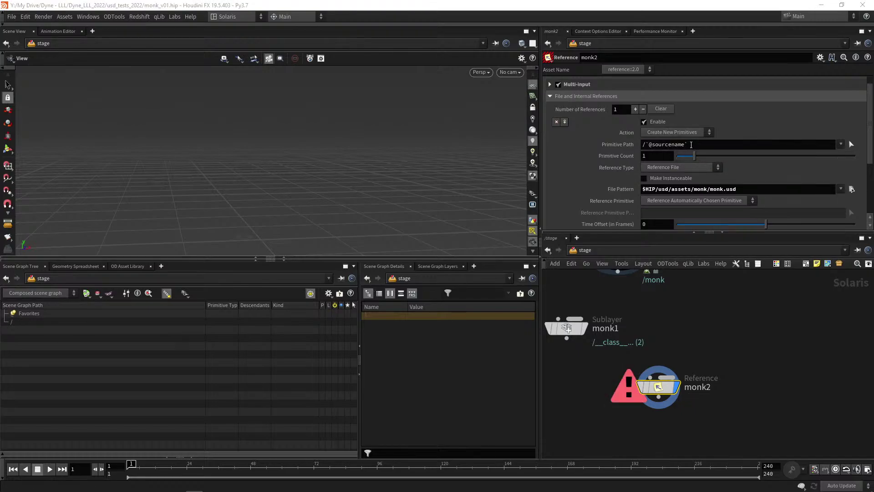
pyautogui.middleClick(655, 387)
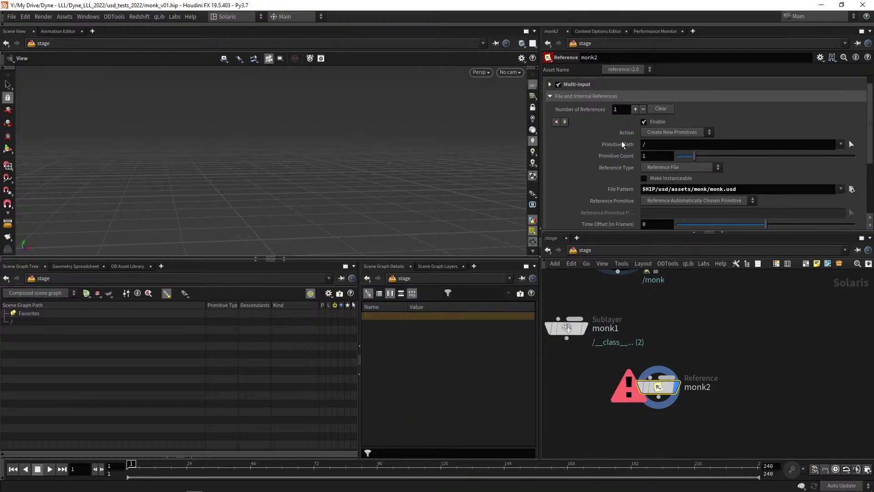
pyautogui.scroll(-2, 688, 365)
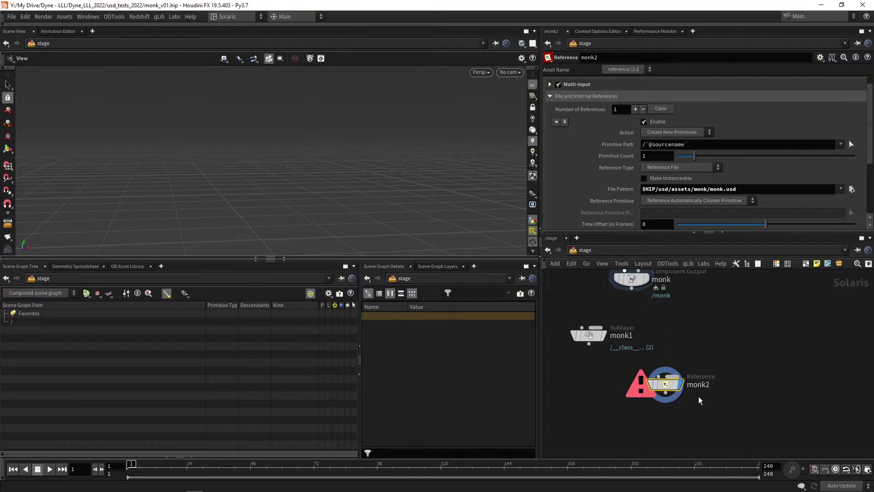
pyautogui.moveTo(689, 145); pyautogui.dragTo(645, 146)
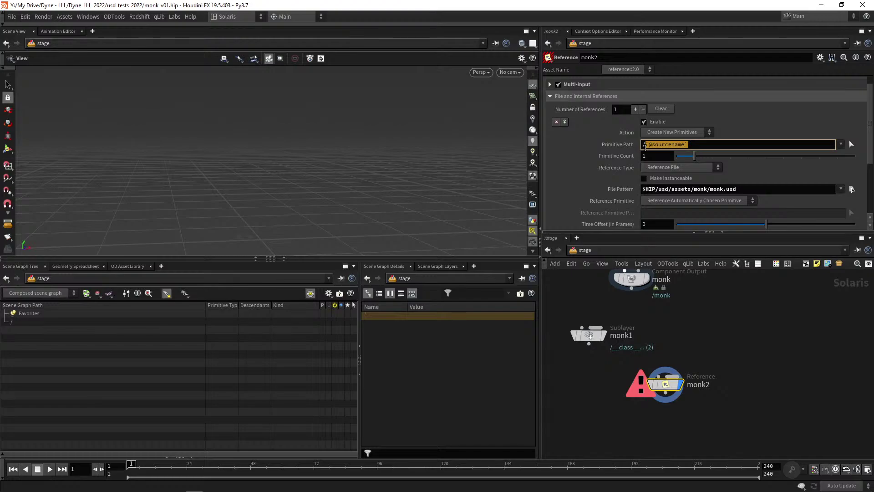
# Switch the monk2 node from the reference::2.0 definition to the older reference version.
pyautogui.scroll(1, 599, 167)
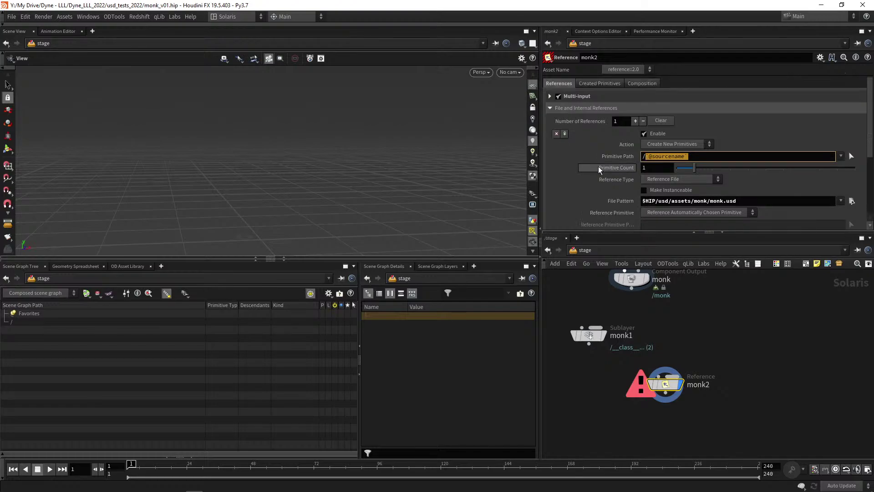
pyautogui.click(635, 70)
pyautogui.click(629, 87)
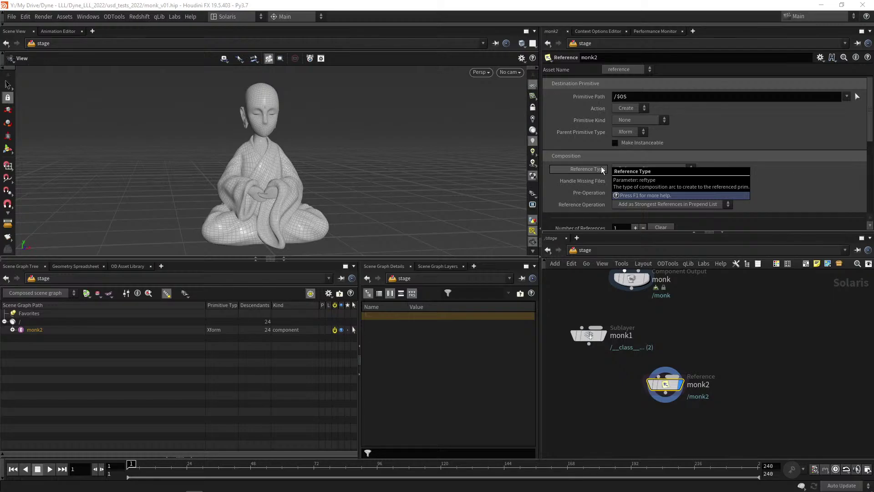
# Undo the monk2 node's switch to the older reference version and look through its reference::2.0 parameters.
pyautogui.hotkey('ctrl', 'z')
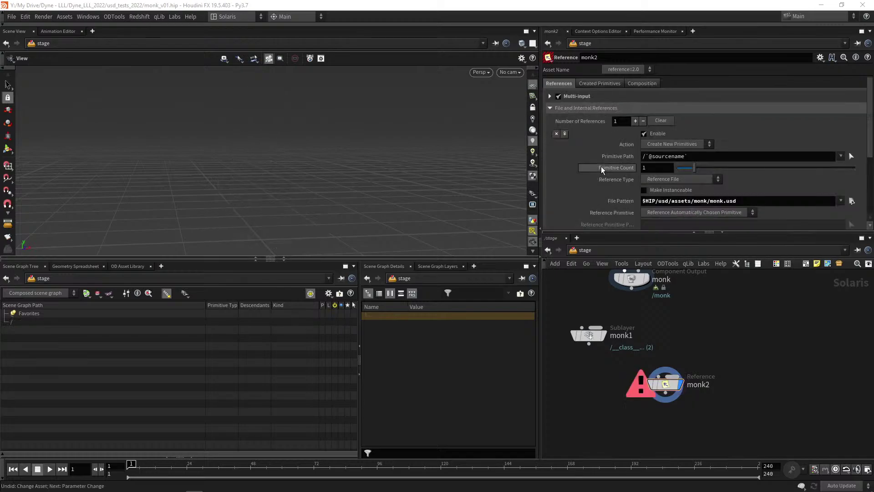
pyautogui.scroll(5, 640, 385)
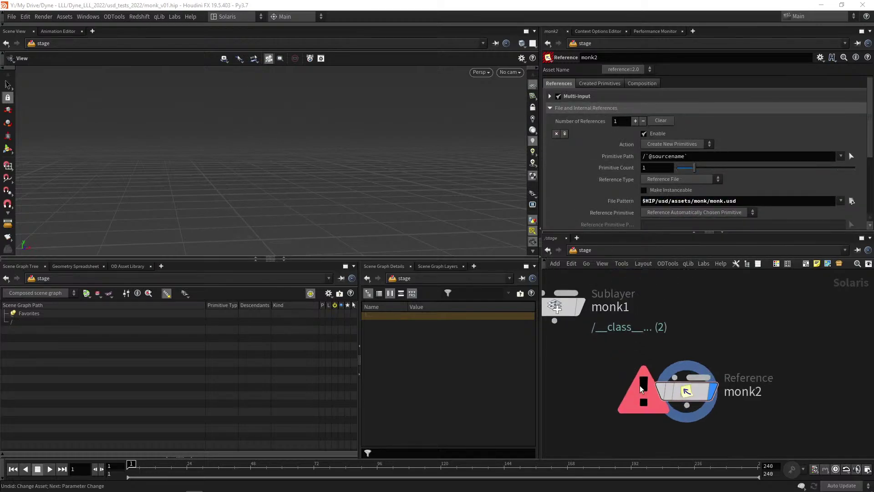
pyautogui.scroll(-4, 608, 196)
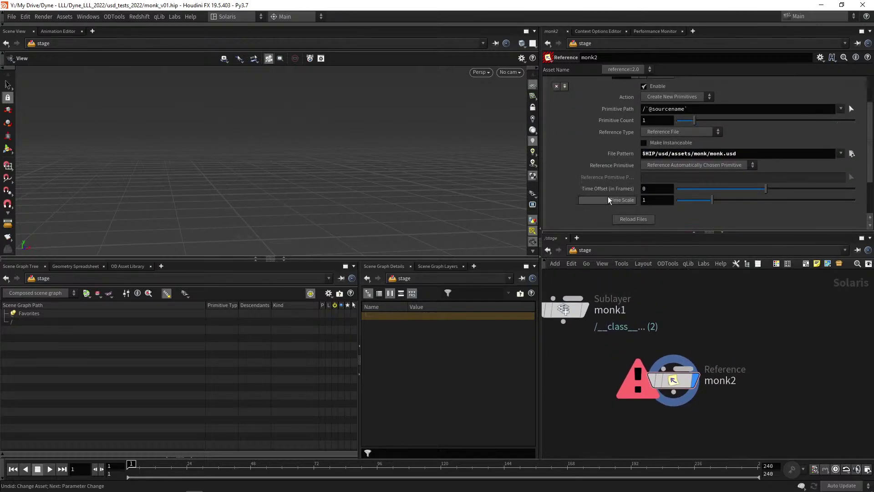
pyautogui.scroll(3, 609, 150)
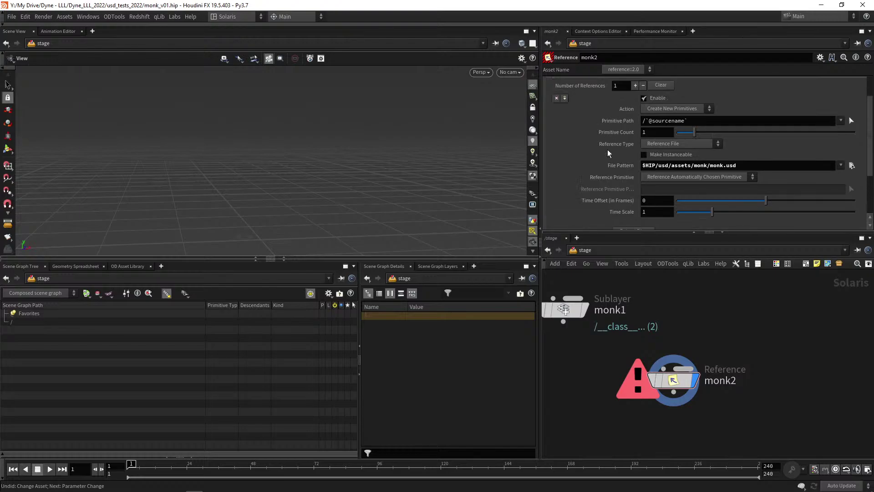
pyautogui.scroll(2, 607, 149)
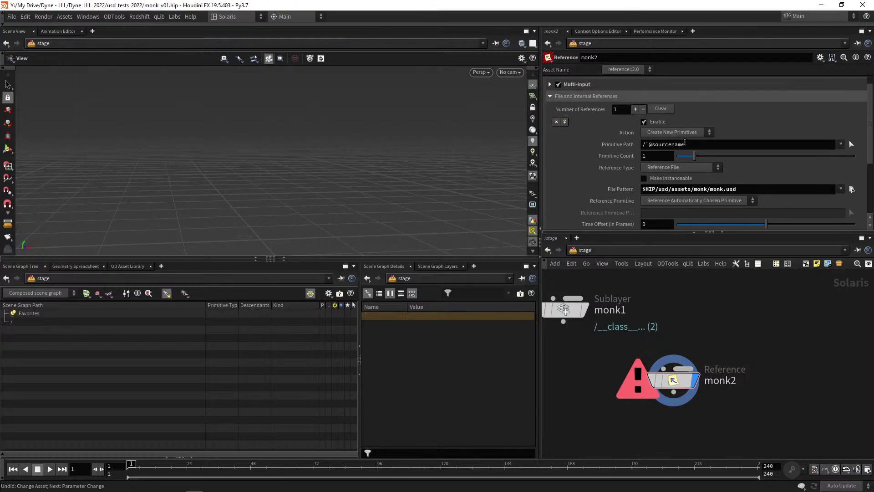
# Try * as monk2's primitive path and replace it with the All Components pattern, %kind:component.
pyautogui.moveTo(685, 144); pyautogui.dragTo(645, 144)
pyautogui.write('*')
pyautogui.moveTo(659, 148); pyautogui.dragTo(619, 150)
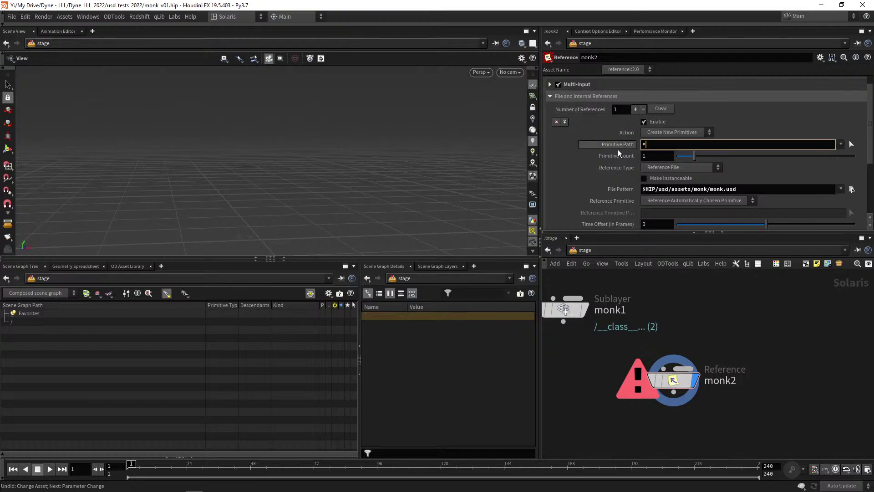
pyautogui.write('*')
pyautogui.click(840, 144)
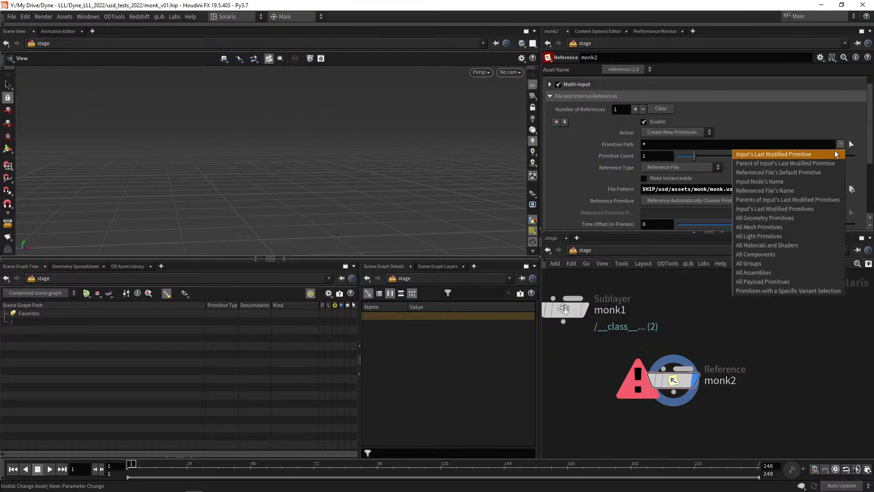
pyautogui.click(746, 254)
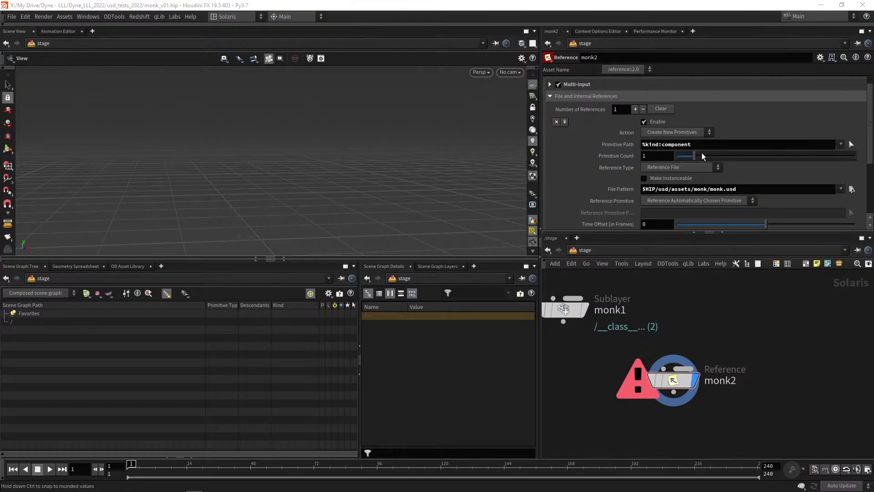
# Try the Payload File and Inherit From First Input reference types on monk2 and reset the type to Reference File.
pyautogui.moveTo(700, 158); pyautogui.dragTo(707, 164)
pyautogui.keyDown('ctrl'); pyautogui.middleClick(651, 157); pyautogui.keyUp('ctrl')
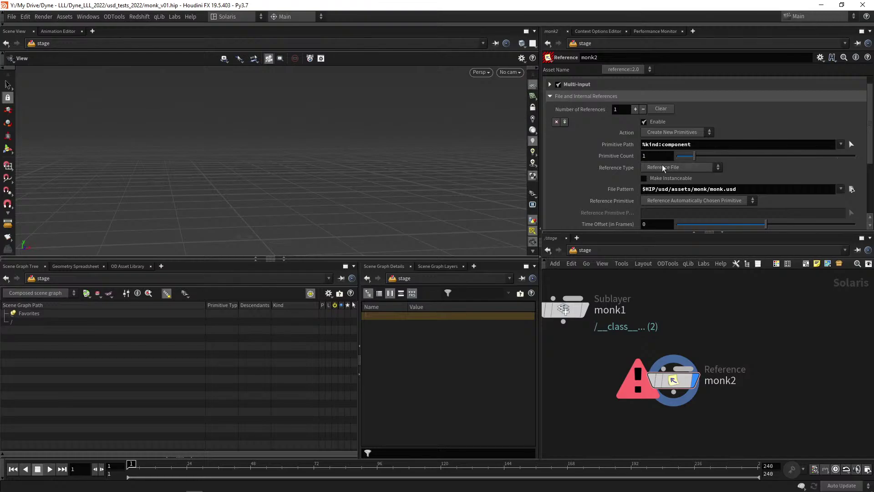
pyautogui.click(663, 170)
pyautogui.click(657, 187)
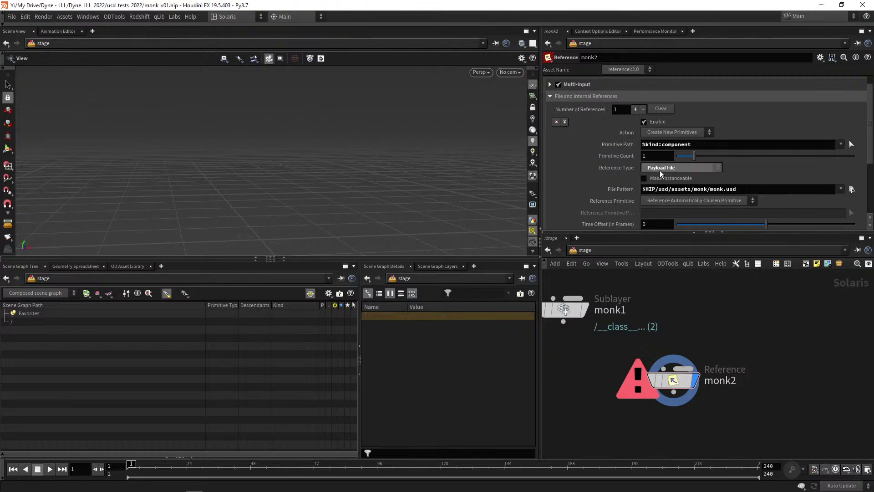
pyautogui.click(678, 168)
pyautogui.click(677, 195)
pyautogui.click(678, 167)
pyautogui.click(661, 204)
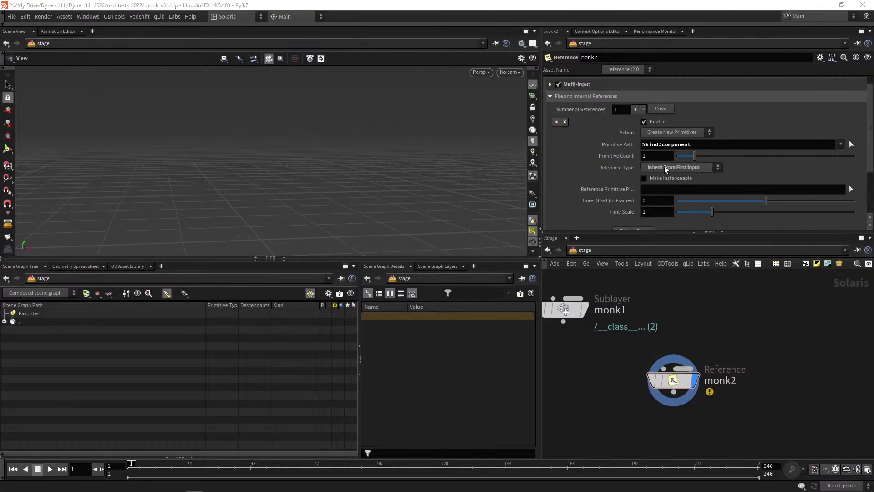
pyautogui.keyDown('ctrl'); pyautogui.middleClick(621, 168); pyautogui.keyUp('ctrl')
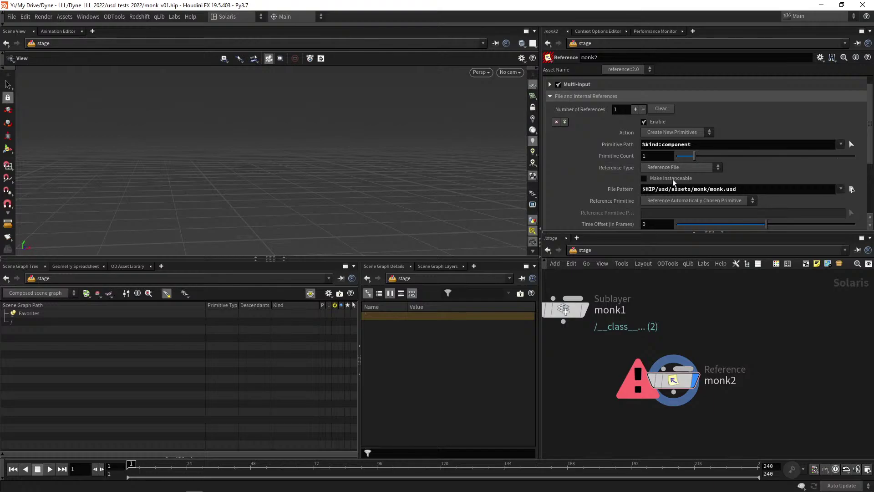
# Try referencing the default primitive and a specific primitive on monk2, and restore Reference Automatically Chosen Primitive.
pyautogui.scroll(-3, 608, 200)
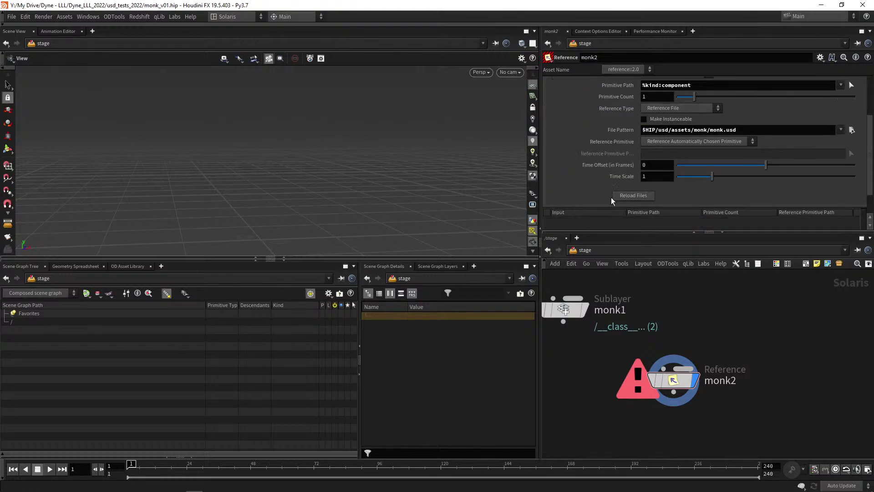
pyautogui.click(652, 144)
pyautogui.click(651, 159)
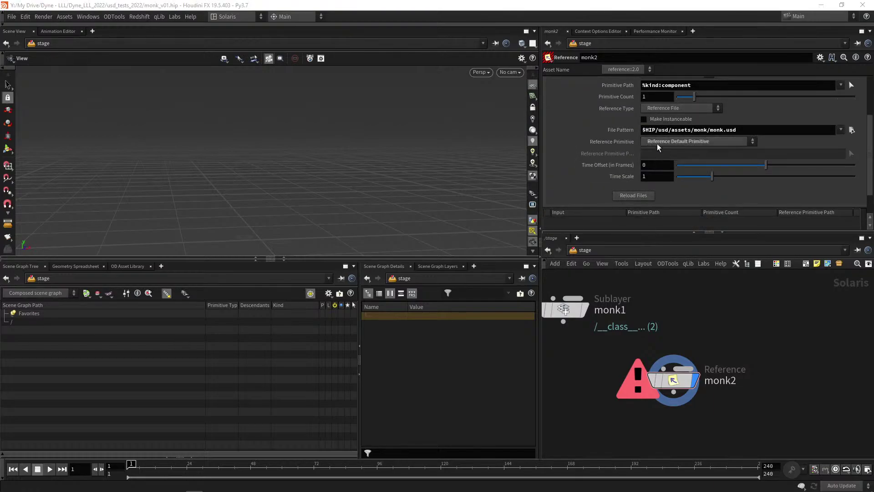
pyautogui.click(657, 143)
pyautogui.click(678, 169)
pyautogui.click(662, 143)
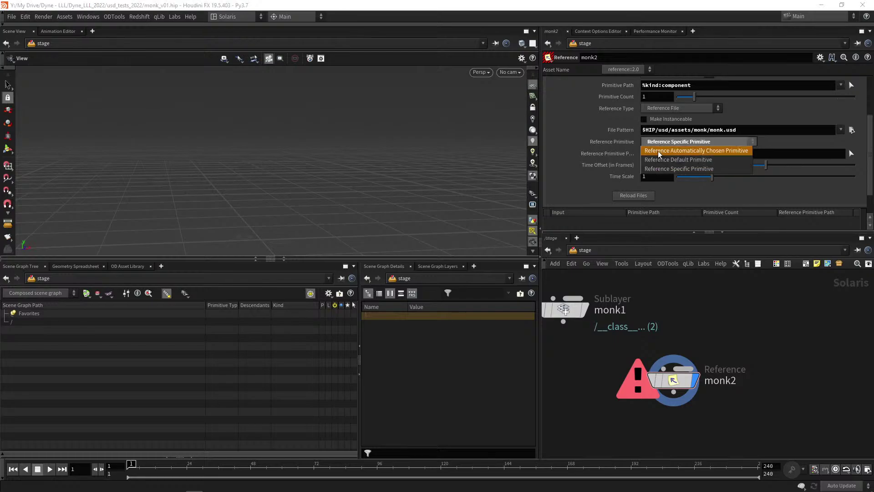
pyautogui.click(657, 151)
# Try Reference Specific Primitive again to access its reference primitive path, and return to Reference Automatically Chosen Primitive.
pyautogui.scroll(2, 586, 156)
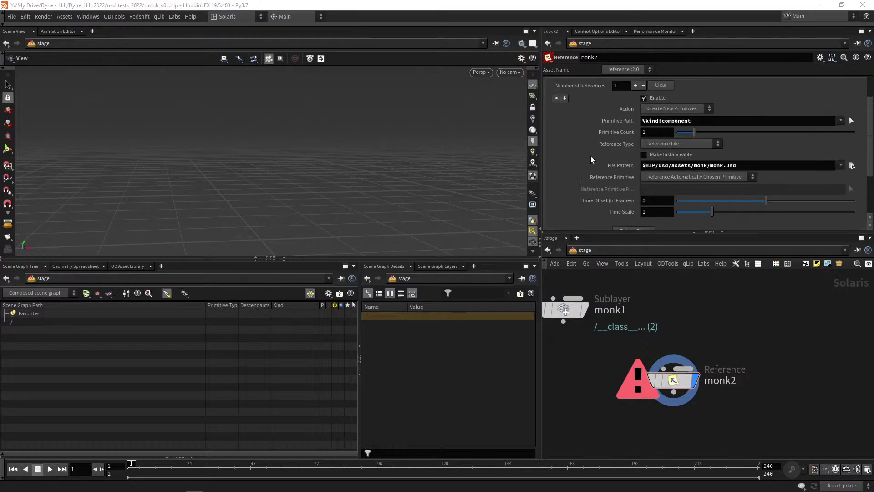
pyautogui.scroll(-1, 593, 162)
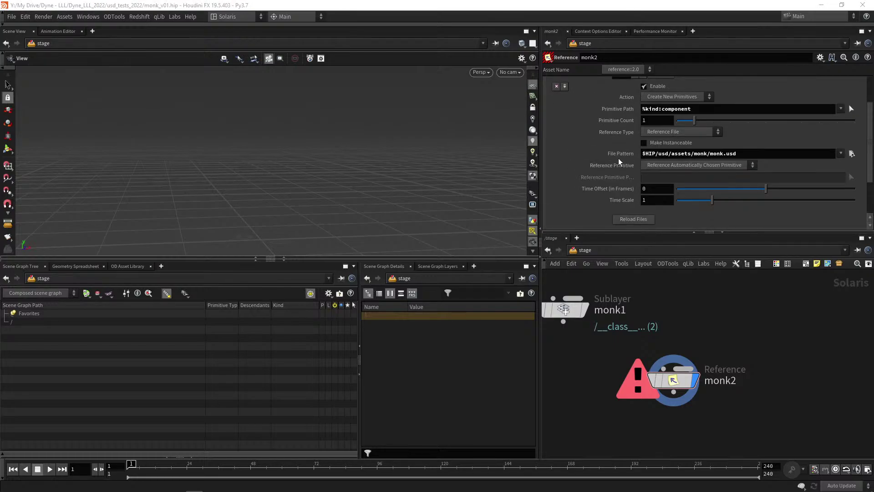
pyautogui.click(650, 168)
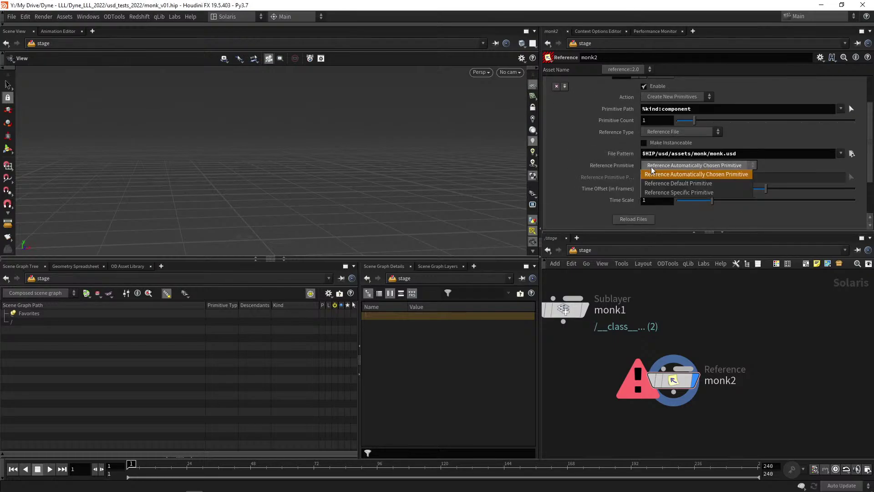
pyautogui.click(655, 191)
pyautogui.click(658, 166)
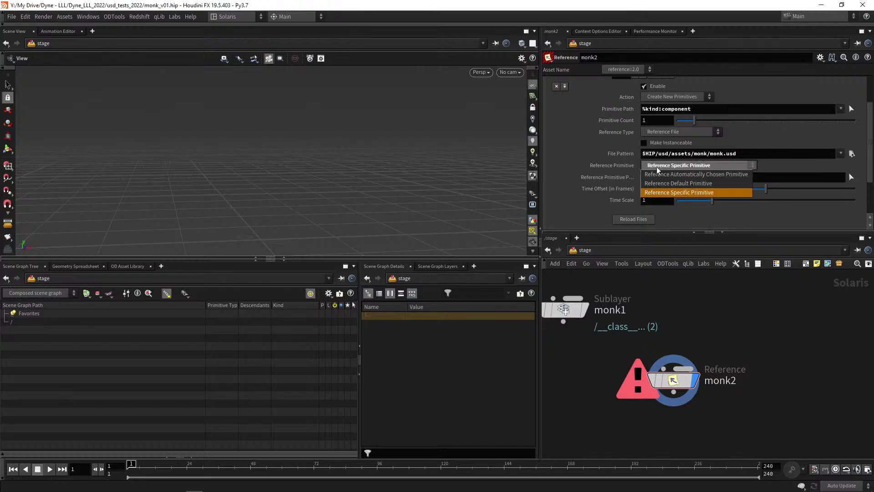
pyautogui.click(650, 175)
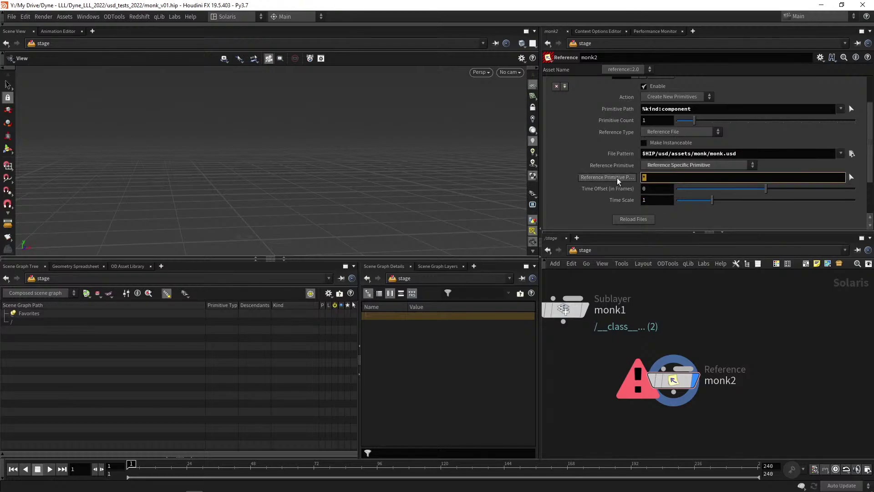
pyautogui.click(656, 167)
pyautogui.click(652, 175)
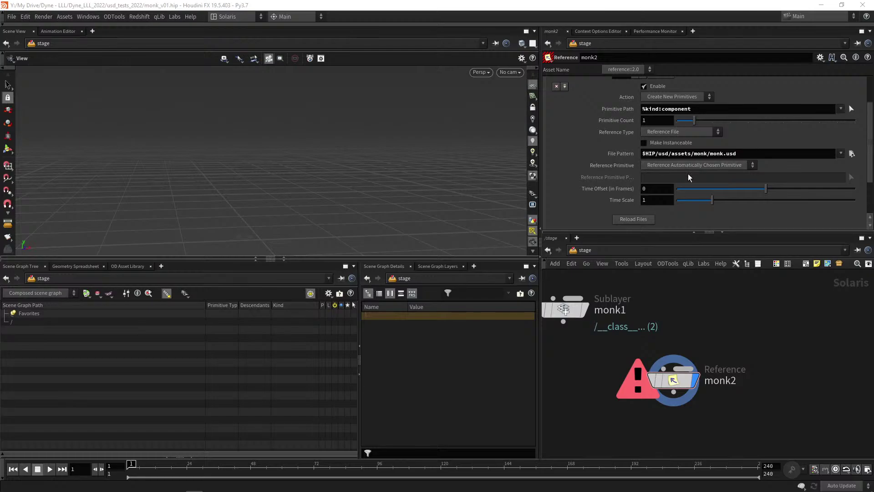
# Set the Multi-input primitive path of the monk2 Reference node to /monk.
pyautogui.tripleClick(728, 153)
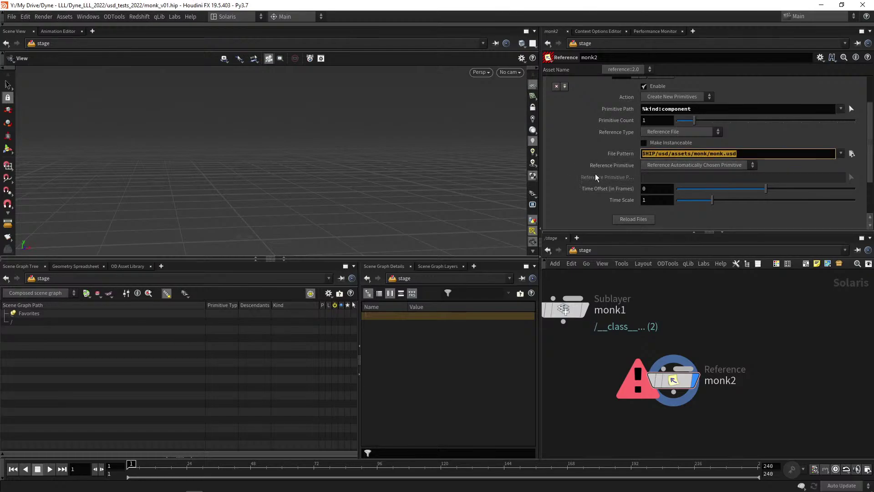
pyautogui.scroll(3, 594, 160)
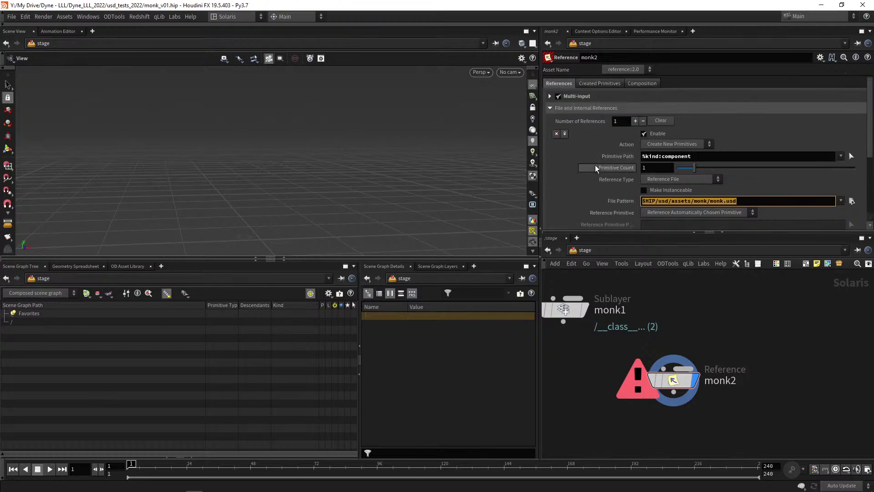
pyautogui.click(593, 97)
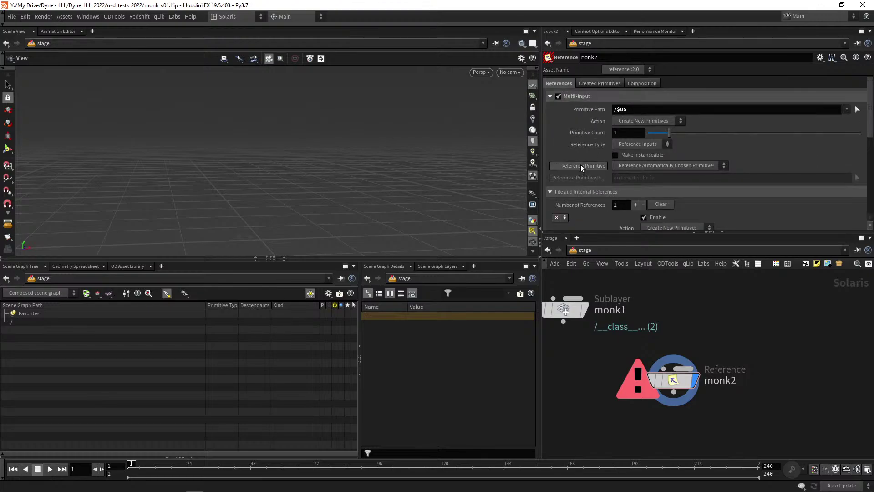
pyautogui.scroll(-1, 586, 154)
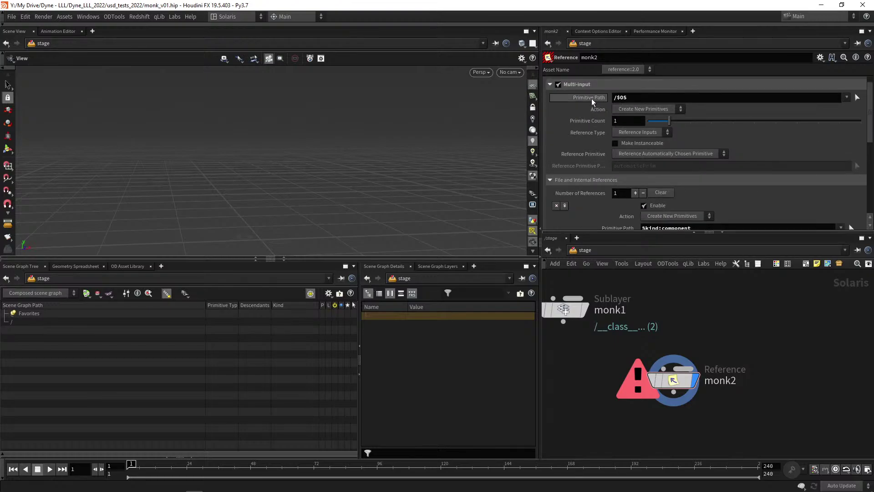
pyautogui.click(591, 99)
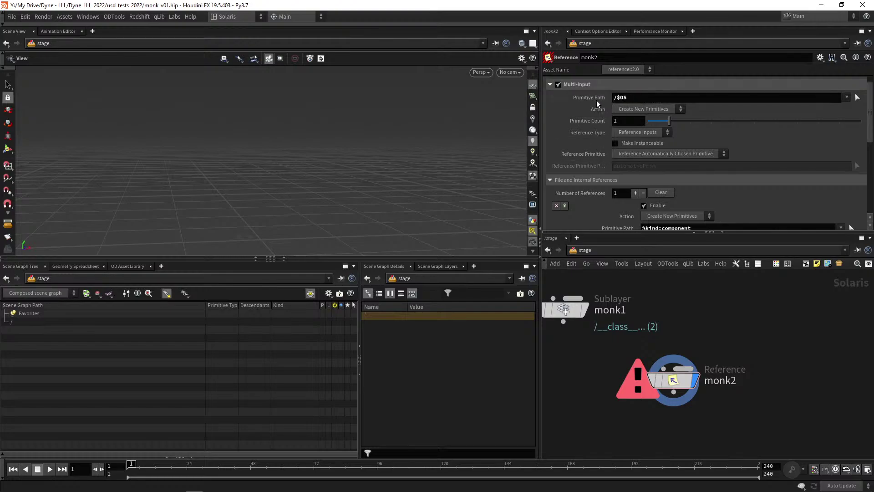
pyautogui.doubleClick(617, 98)
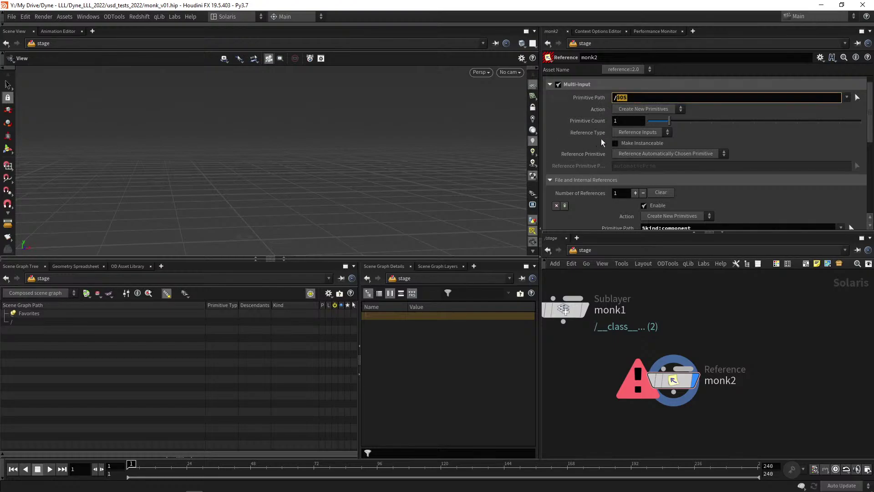
pyautogui.write('monk')
pyautogui.press('Return')
pyautogui.click(627, 111)
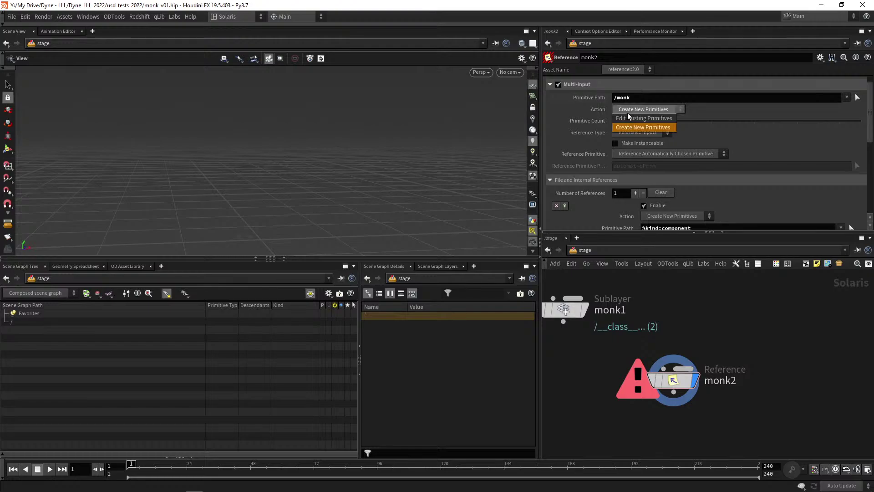
pyautogui.scroll(-5, 587, 200)
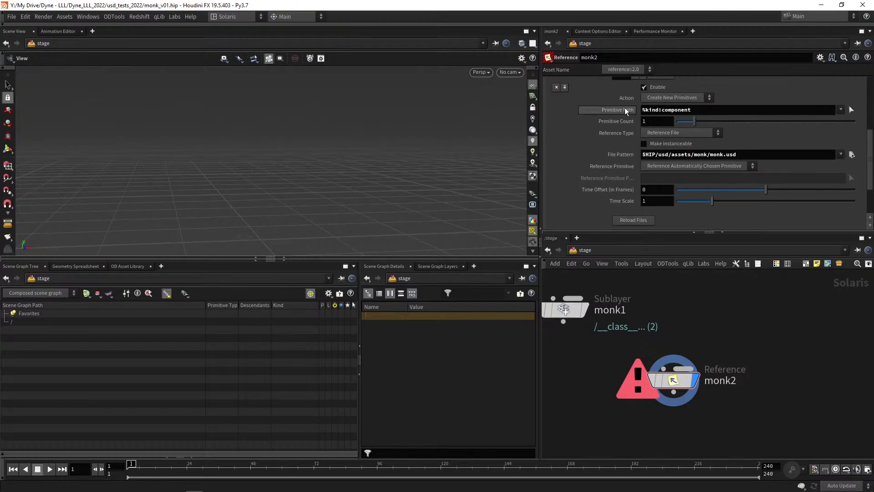
pyautogui.tripleClick(650, 109)
pyautogui.write('/')
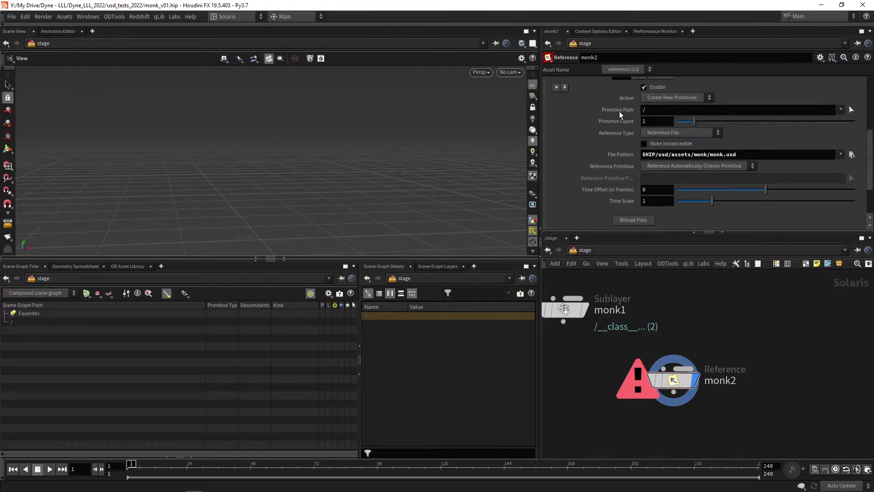
pyautogui.write('`@sourcename`')
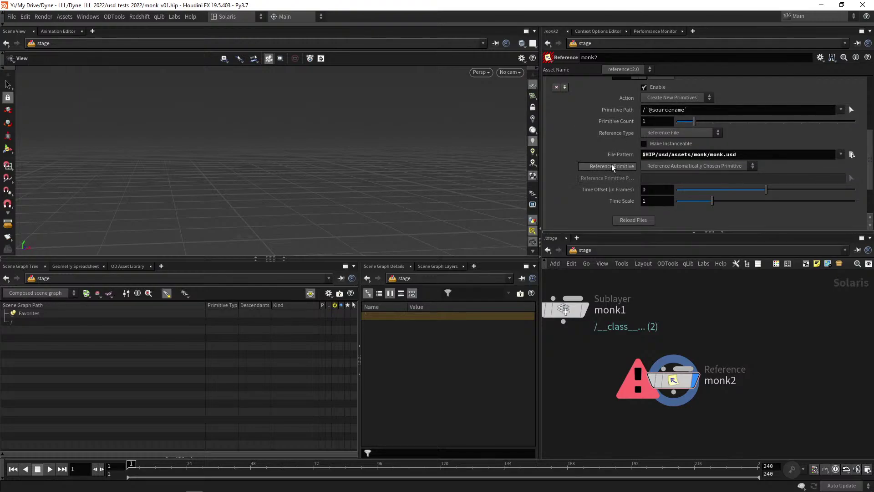
# Try Edit Existing Primitives as monk2's Multi-input action and restore Create New Primitives.
pyautogui.scroll(5, 605, 155)
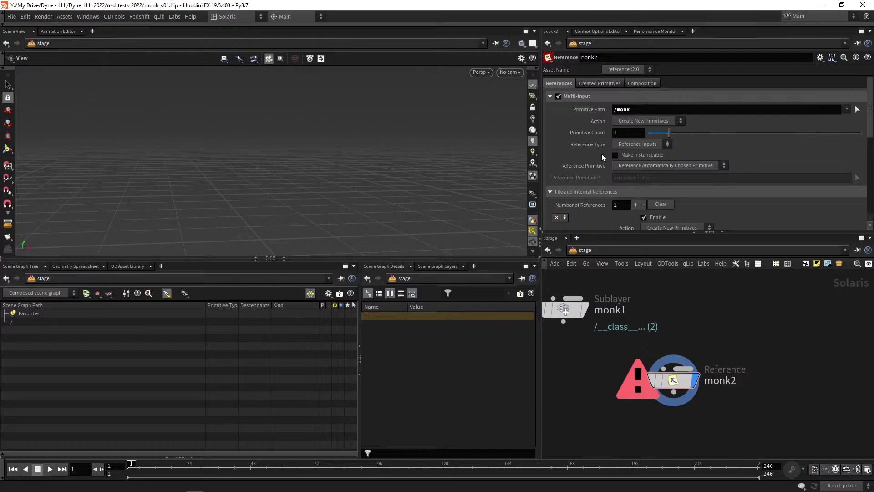
pyautogui.click(576, 192)
pyautogui.click(576, 189)
pyautogui.click(614, 121)
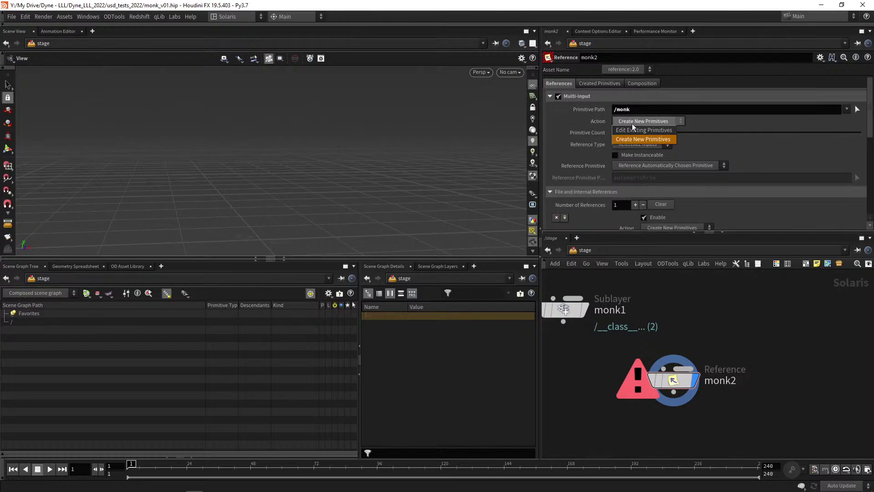
pyautogui.click(619, 130)
pyautogui.click(625, 122)
pyautogui.click(642, 139)
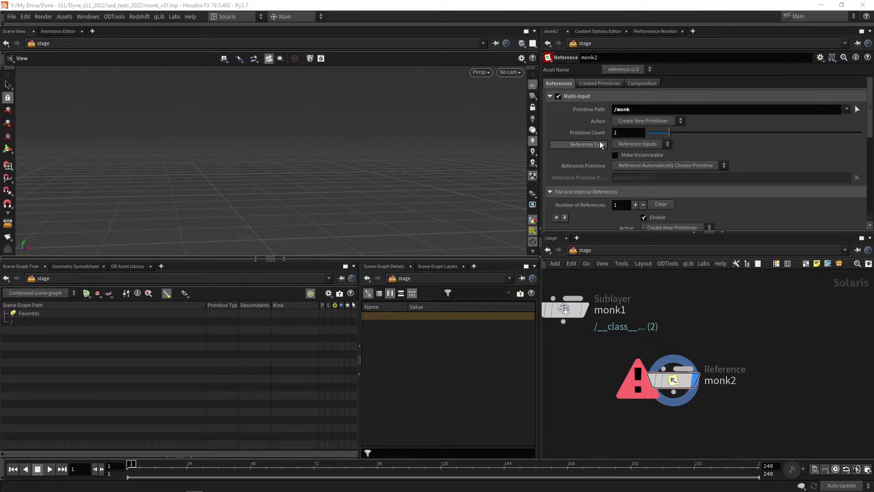
pyautogui.click(669, 133)
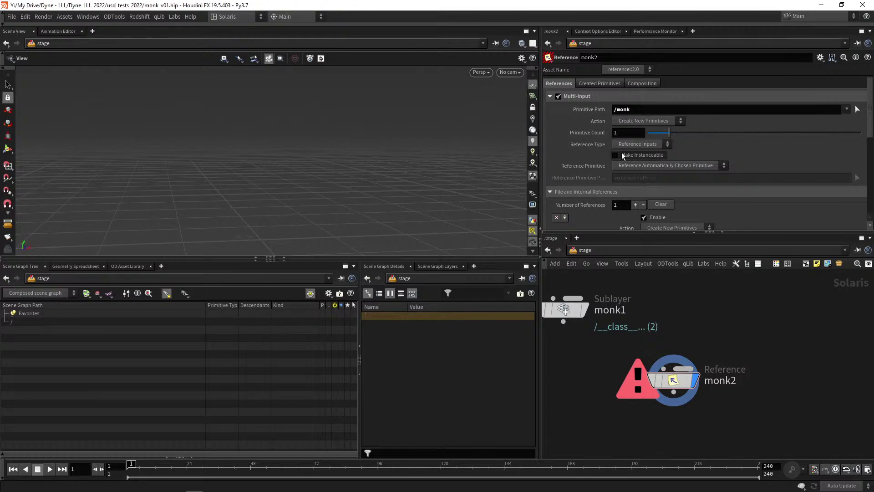
# Try Reference Default Primitive as monk2's Multi-input reference primitive and restore Reference Automatically Chosen Primitive.
pyautogui.click(632, 165)
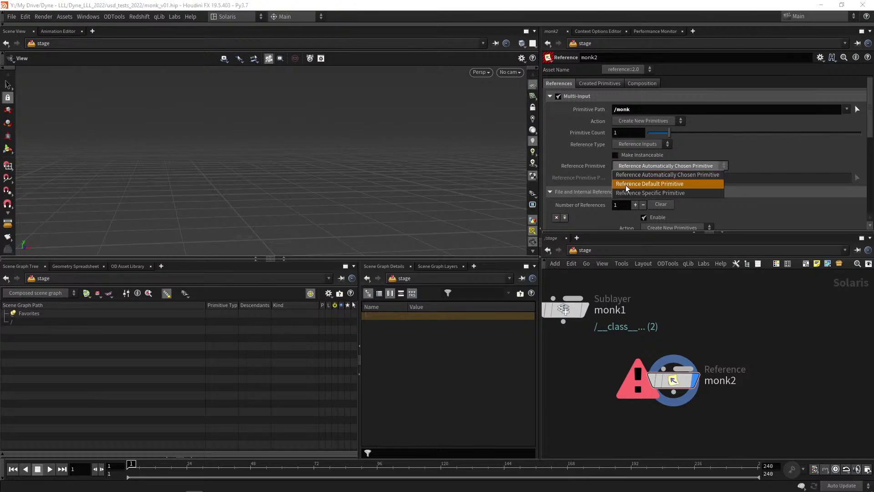
pyautogui.click(633, 182)
pyautogui.click(632, 165)
pyautogui.click(628, 173)
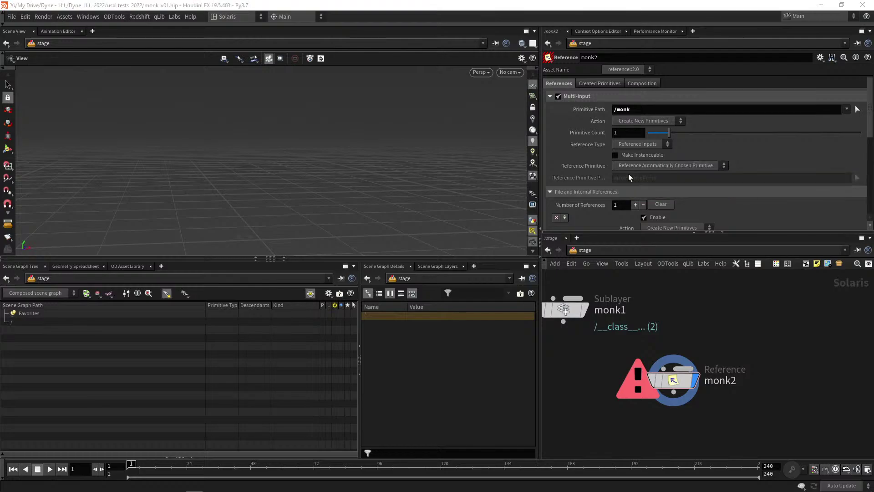
# Examine monk2's file reference type options and its Created Primitives and Composition settings.
pyautogui.scroll(-5, 589, 176)
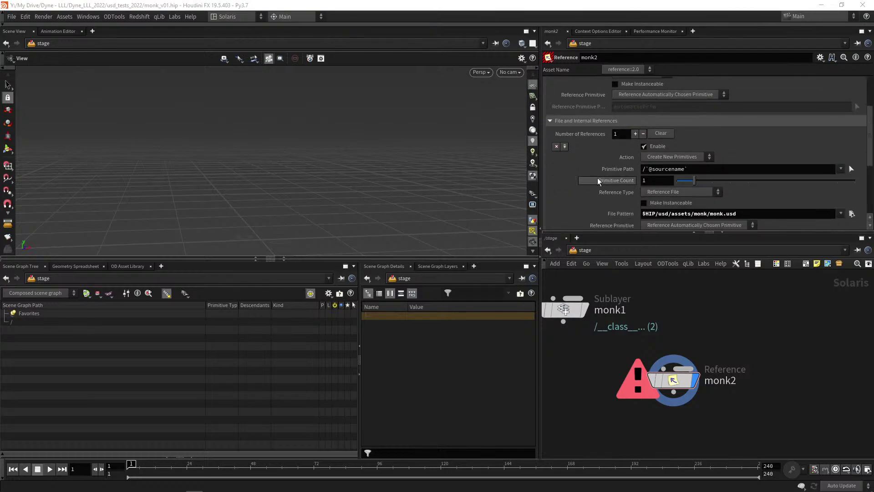
pyautogui.click(669, 168)
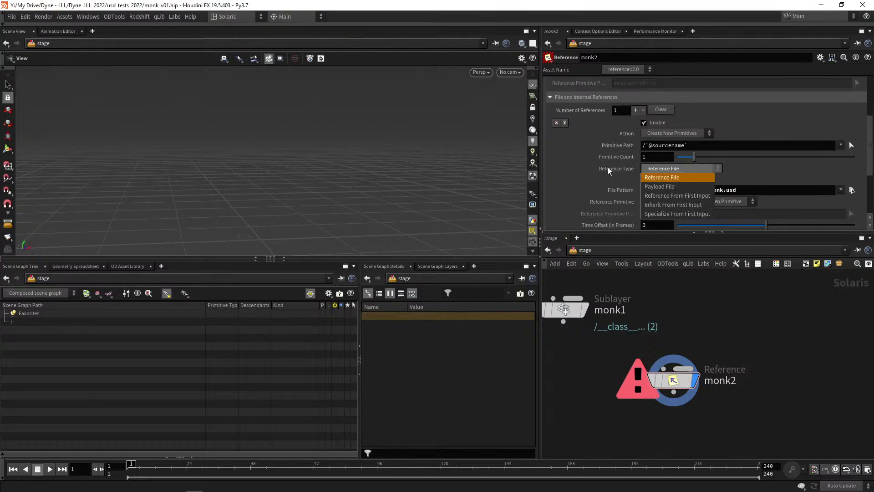
pyautogui.click(581, 176)
pyautogui.scroll(5, 585, 175)
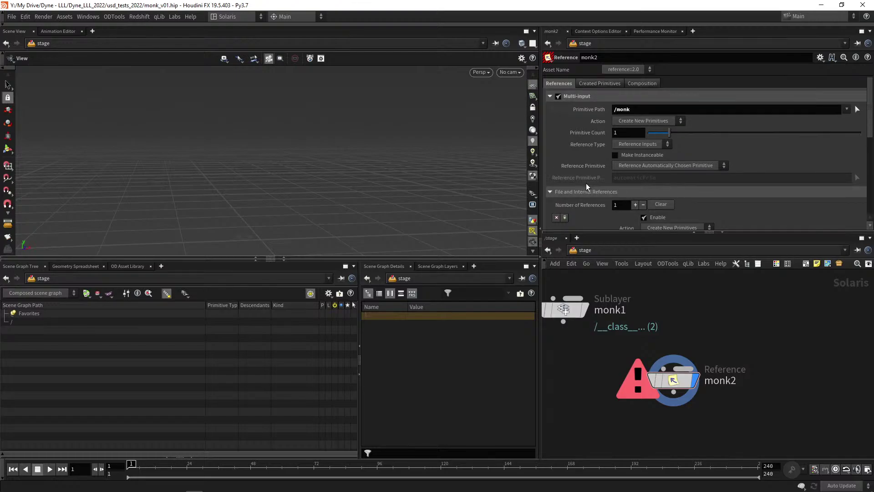
pyautogui.click(596, 94)
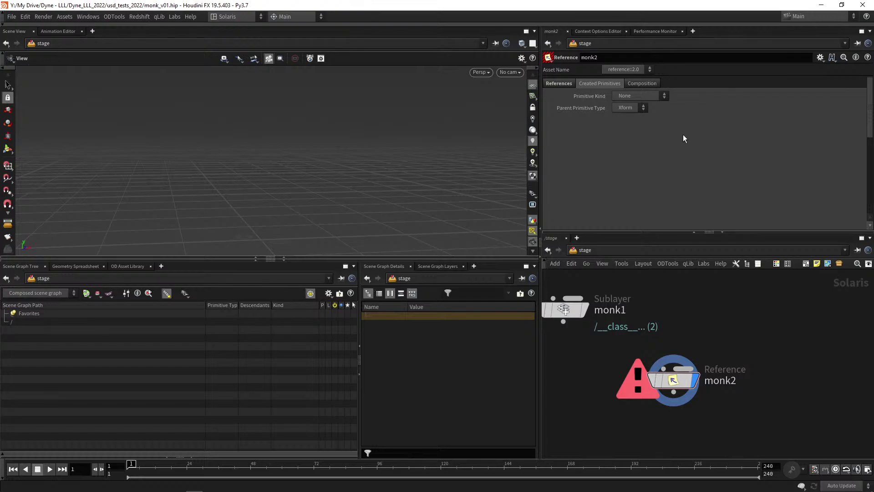
pyautogui.click(643, 84)
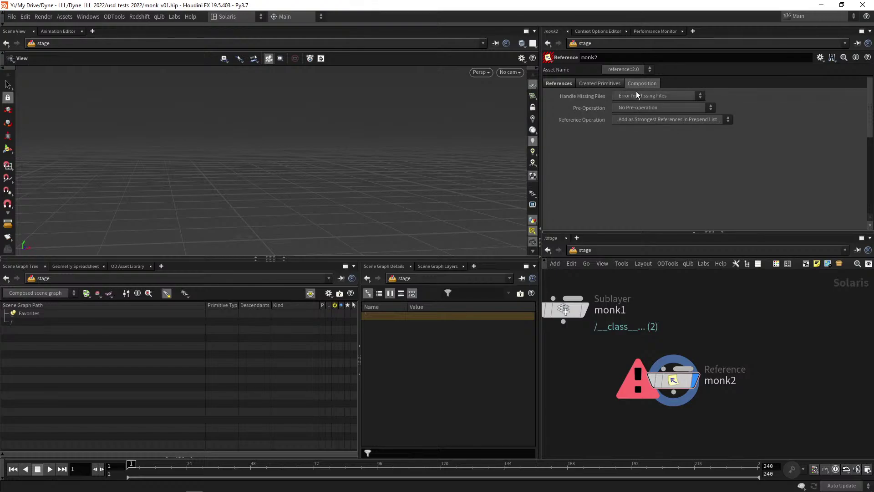
pyautogui.click(600, 85)
pyautogui.click(555, 83)
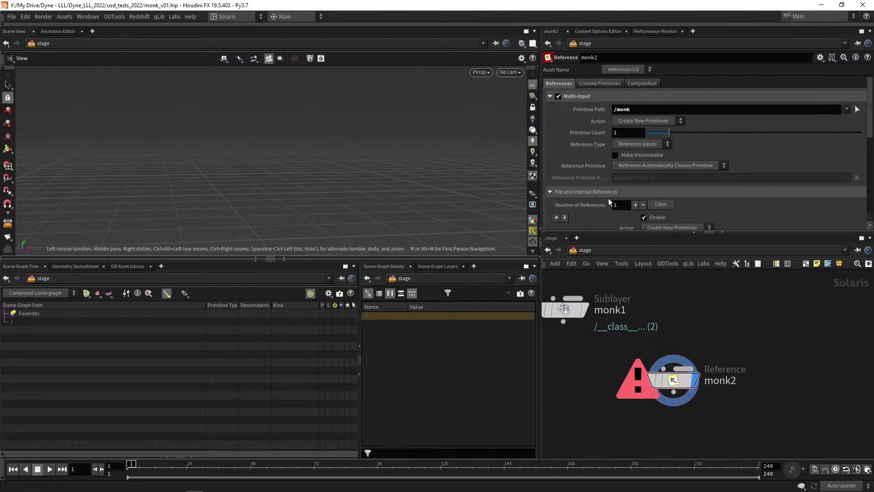
# Switch the network from the stage to the Objects context.
pyautogui.moveTo(764, 302); pyautogui.dragTo(708, 349, button='middle')
pyautogui.scroll(-1, 693, 362)
pyautogui.moveTo(705, 327); pyautogui.dragTo(673, 373, button='middle')
pyautogui.scroll(5, 602, 321)
pyautogui.press('n')
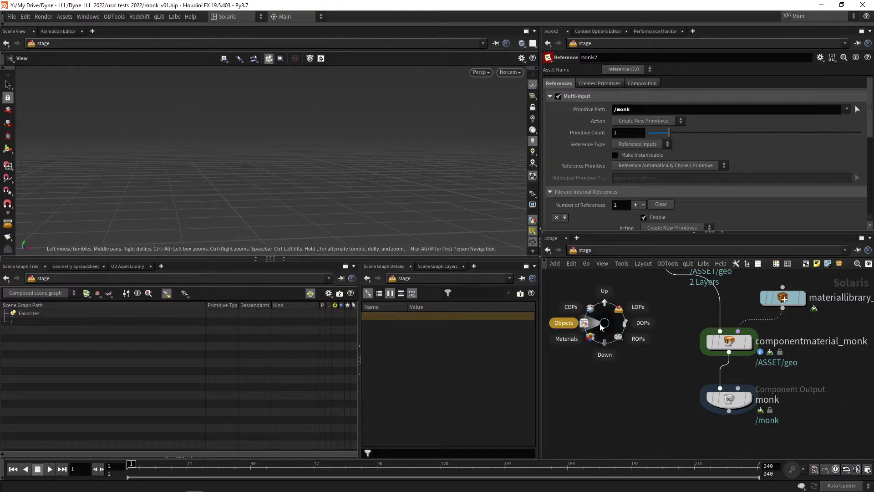
pyautogui.click(578, 320)
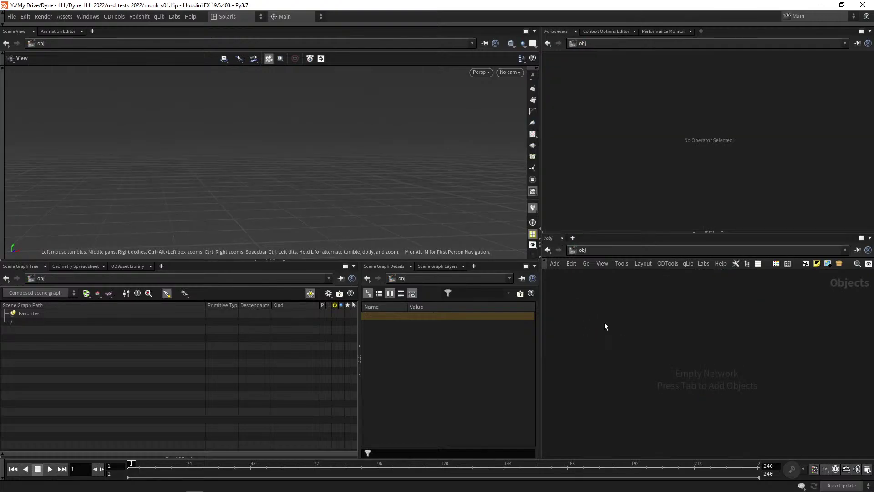
pyautogui.press('Tab')
pyautogui.write('f')
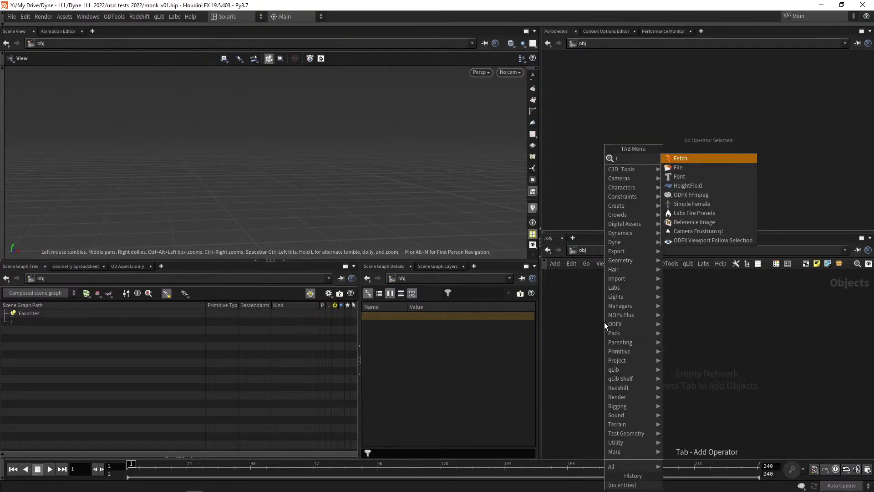
pyautogui.press('BackSpace')
pyautogui.press('Escape')
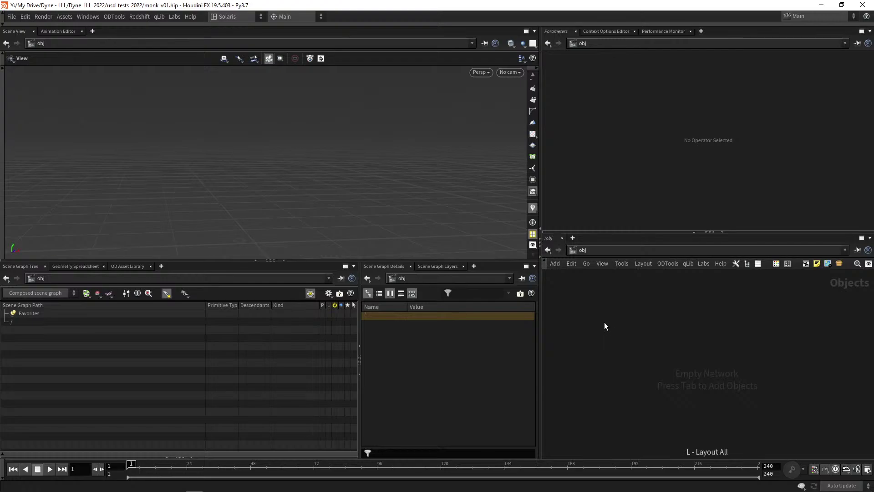
# Create a Geometry object in the empty object network and enter it.
pyautogui.press('Tab')
pyautogui.write('geo')
pyautogui.press('Return')
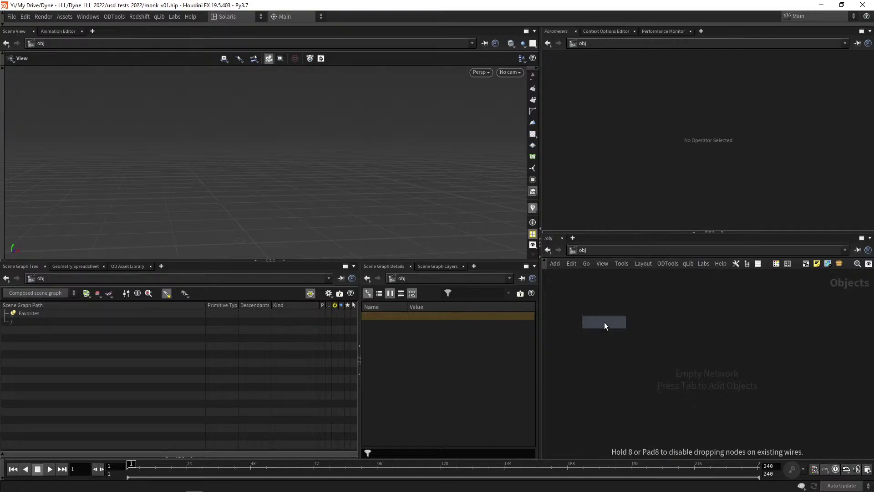
pyautogui.click(604, 322)
pyautogui.press('Return')
# Add a Labs File Cache node inside the geometry object.
pyautogui.press('Tab')
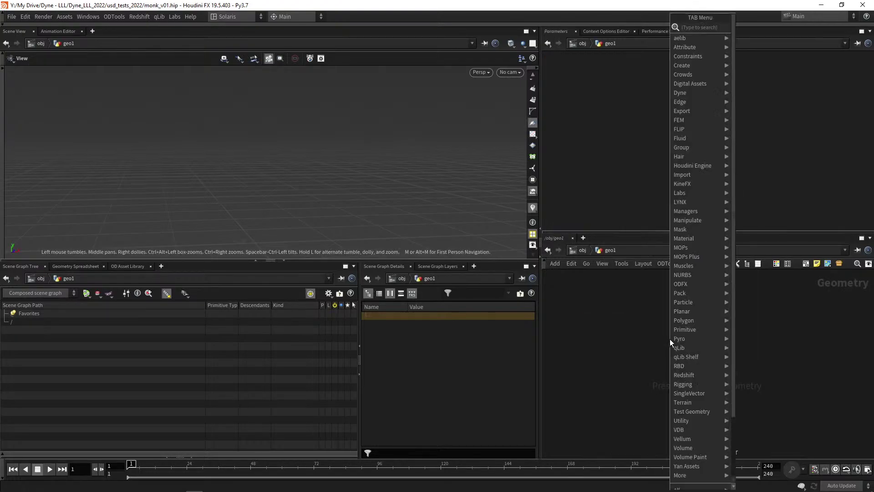
pyautogui.write('file')
pyautogui.press('Down')
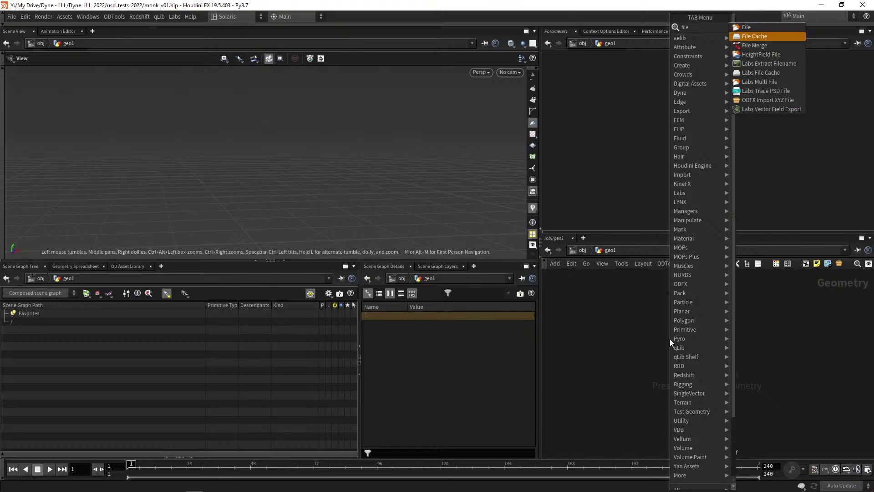
pyautogui.press('Up')
pyautogui.press('Down')
pyautogui.press('Down')
pyautogui.press('Down')
pyautogui.press('Down')
pyautogui.press('Down')
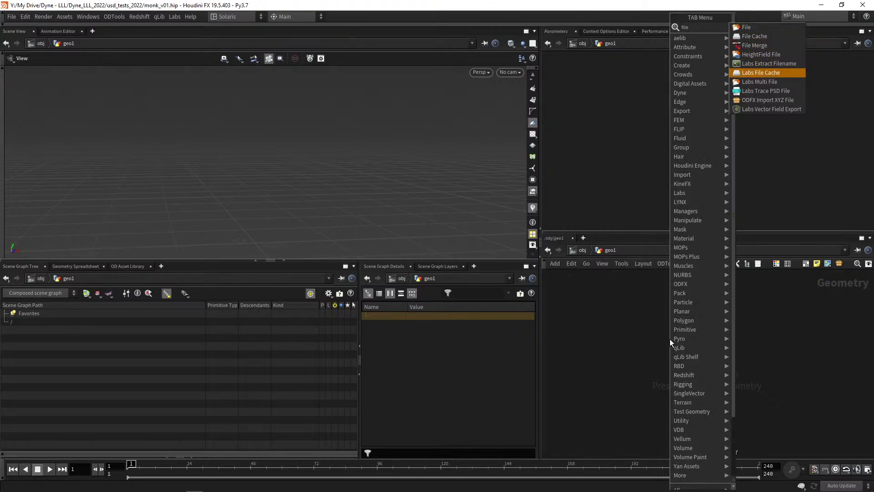
pyautogui.press('Return')
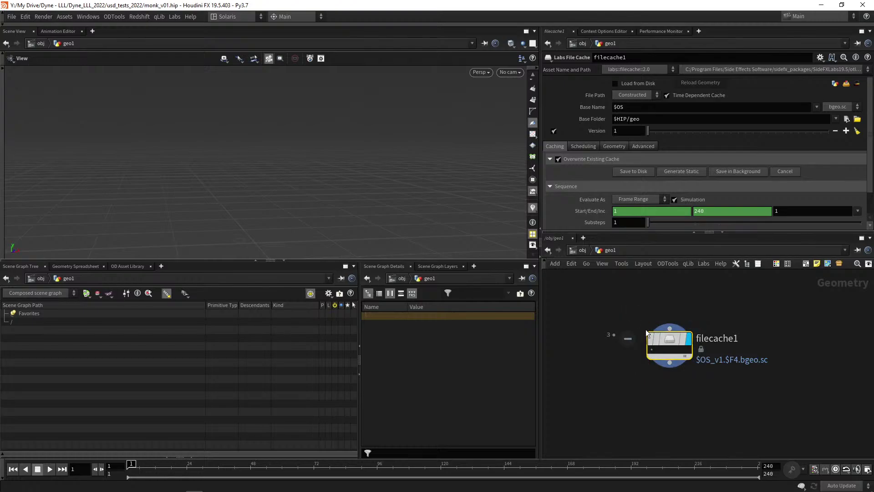
pyautogui.moveTo(635, 329)
pyautogui.mouseDown(button='middle')
pyautogui.moveTo(613, 346)
pyautogui.moveTo(636, 342)
pyautogui.mouseUp(button='middle')
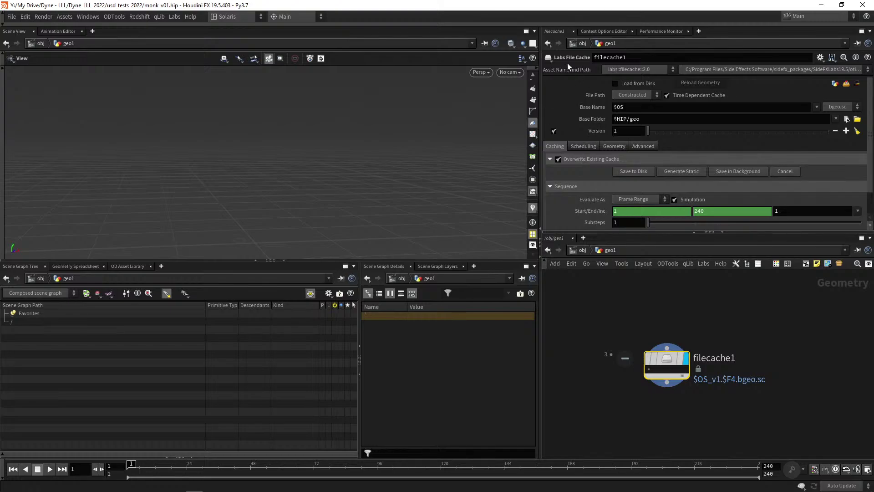
# Return to object level and delete the geo1 object with its file cache.
pyautogui.moveTo(622, 329); pyautogui.dragTo(601, 335, button='middle')
pyautogui.click(606, 308)
pyautogui.press('Tab')
pyautogui.press('Escape')
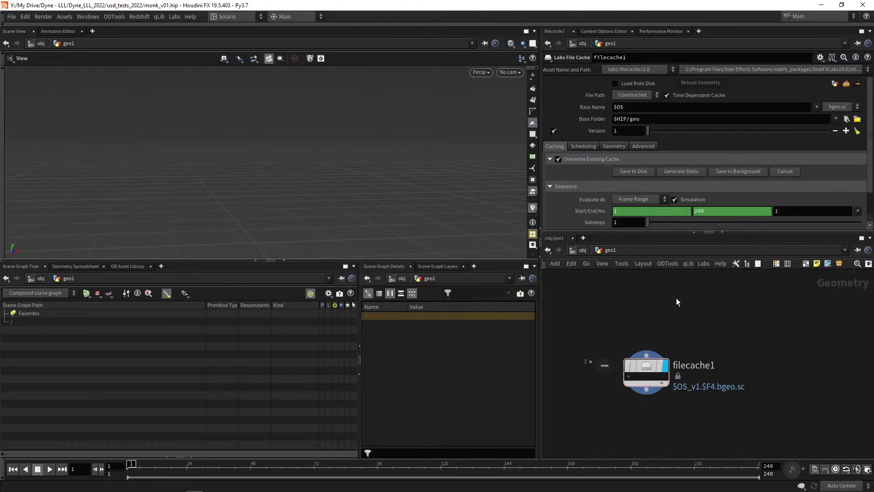
pyautogui.press('u')
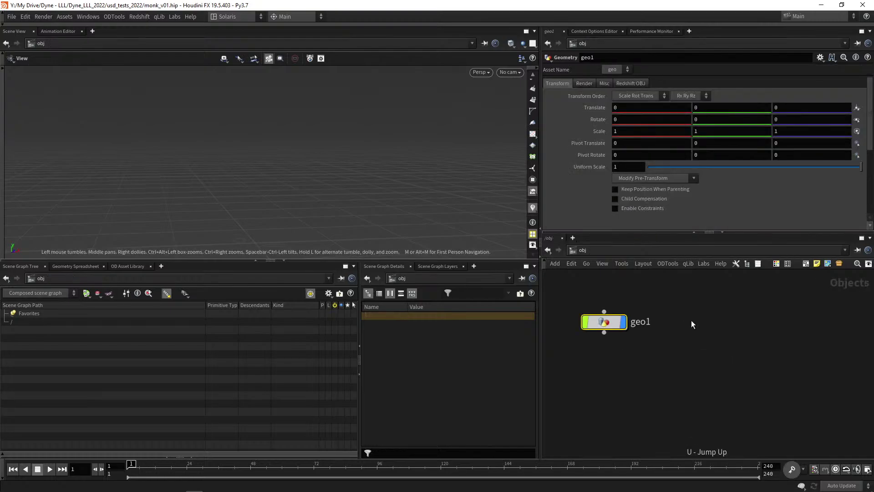
pyautogui.press('Delete')
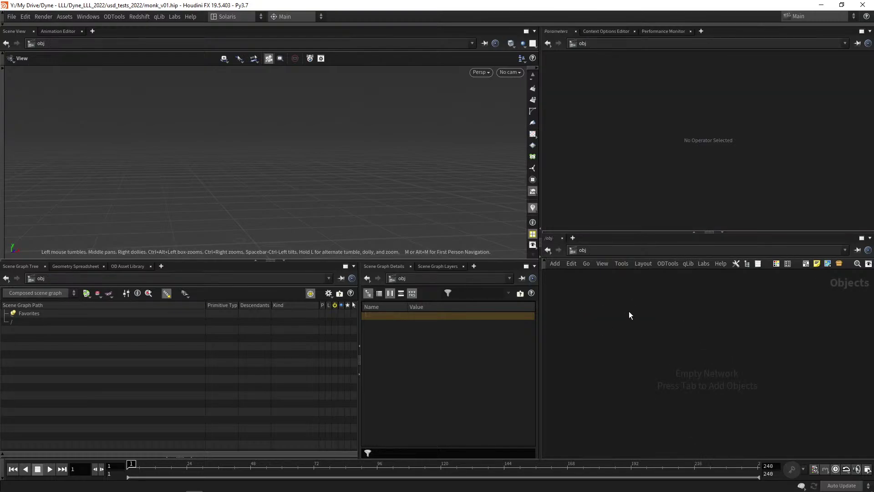
# Return the network from the Objects context to the stage holding the monk2 Reference node.
pyautogui.click(251, 17)
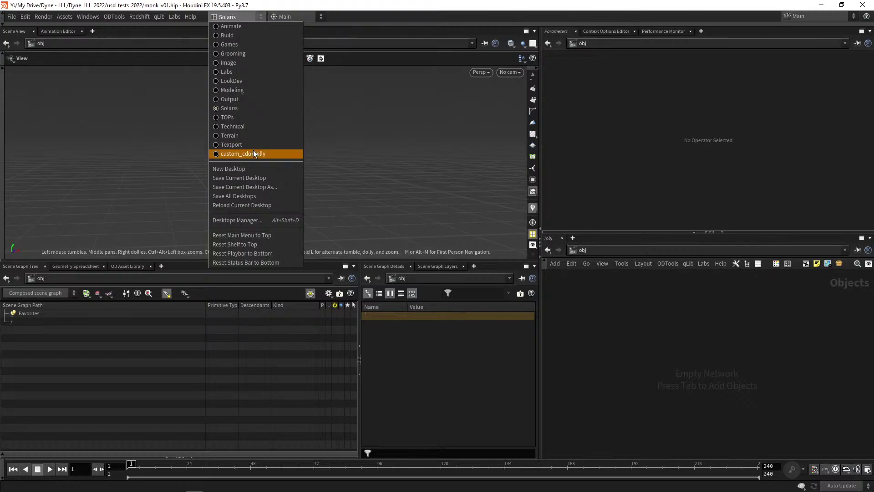
pyautogui.click(652, 313)
pyautogui.press('n')
pyautogui.click(665, 299)
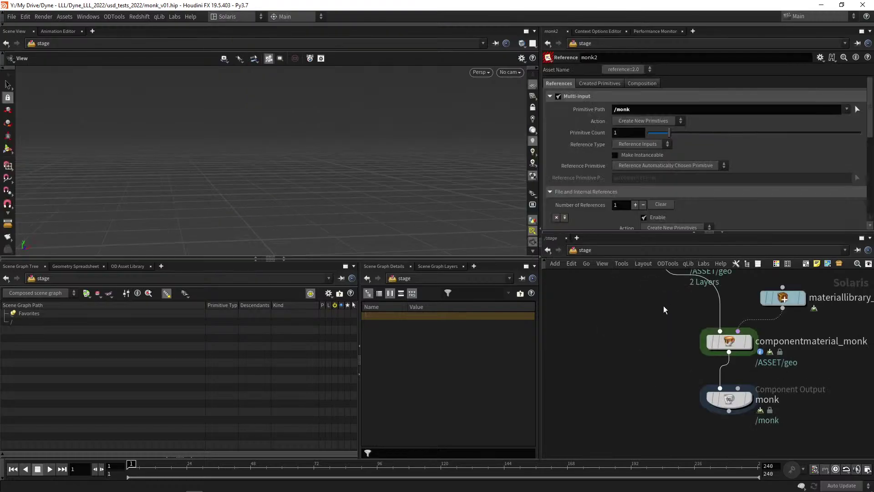
pyautogui.moveTo(611, 368); pyautogui.dragTo(597, 352, button='middle')
pyautogui.moveTo(630, 329); pyautogui.dragTo(618, 335, button='middle')
pyautogui.moveTo(681, 336)
pyautogui.moveTo(609, 368); pyautogui.dragTo(619, 316, button='middle')
pyautogui.moveTo(589, 340); pyautogui.dragTo(604, 288, button='middle')
pyautogui.moveTo(644, 401); pyautogui.dragTo(627, 370, button='middle')
pyautogui.moveTo(635, 417); pyautogui.dragTo(608, 408, button='middle')
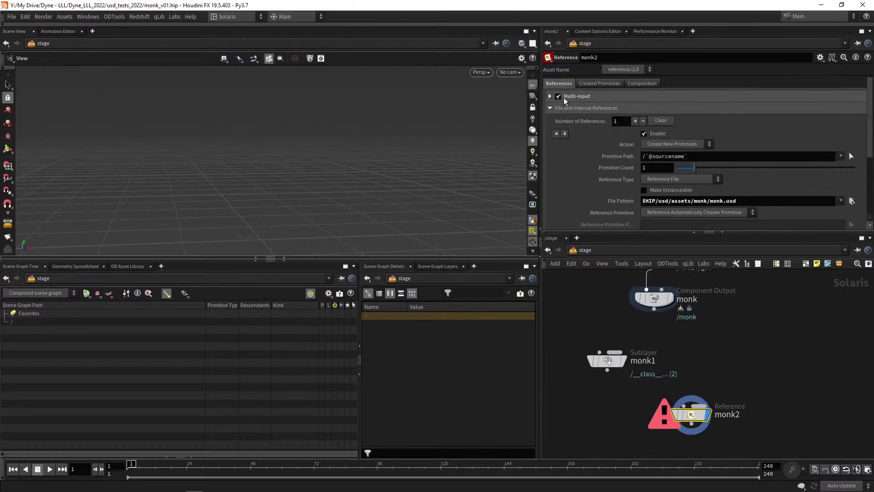
# Switch the monk2 node's asset version to reference, reset its primitive path to /$OS, and expand monk2 in the scene graph.
pyautogui.click(595, 84)
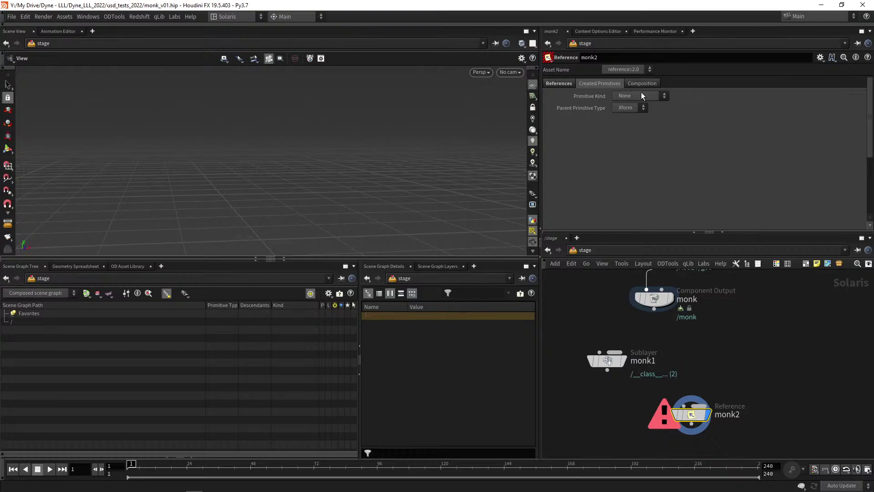
pyautogui.click(556, 83)
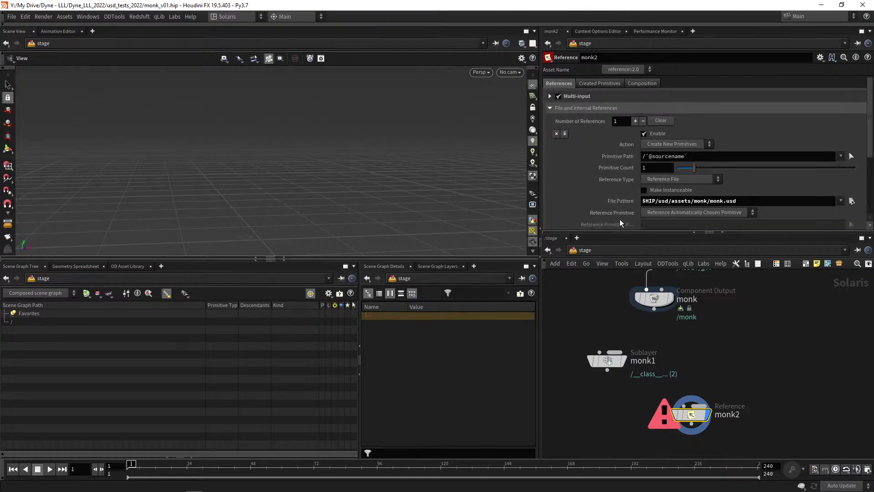
pyautogui.scroll(-4, 603, 171)
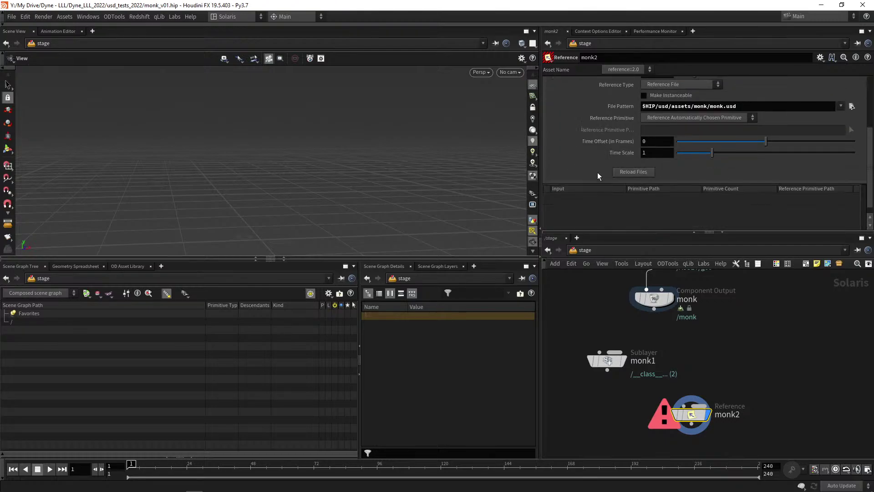
pyautogui.scroll(4, 585, 176)
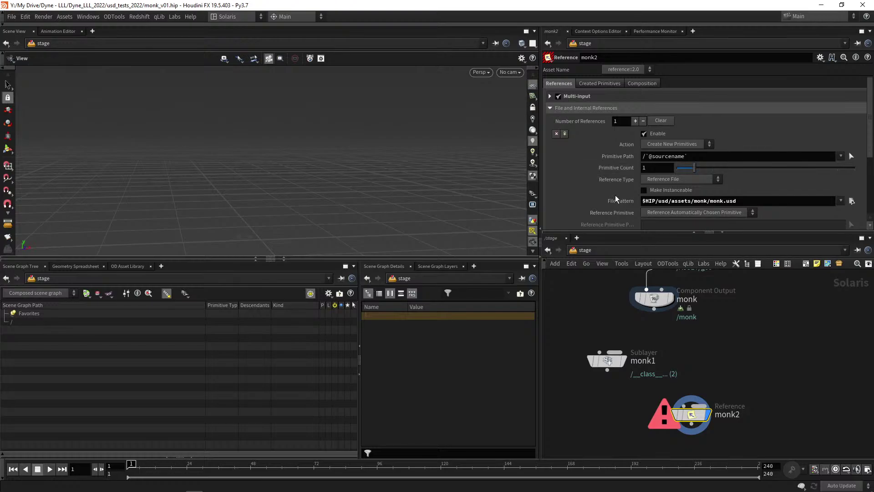
pyautogui.click(624, 69)
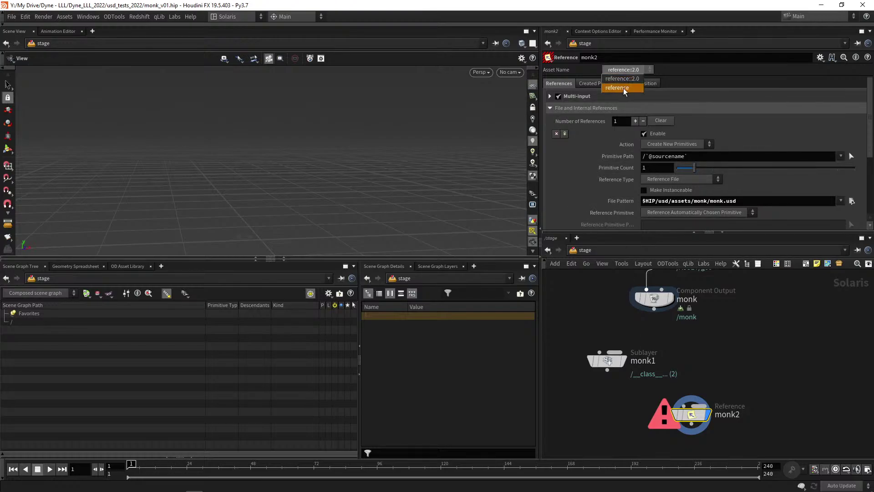
pyautogui.click(621, 86)
pyautogui.moveTo(260, 157); pyautogui.dragTo(268, 181)
pyautogui.keyDown('ctrl'); pyautogui.middleClick(600, 97); pyautogui.keyUp('ctrl')
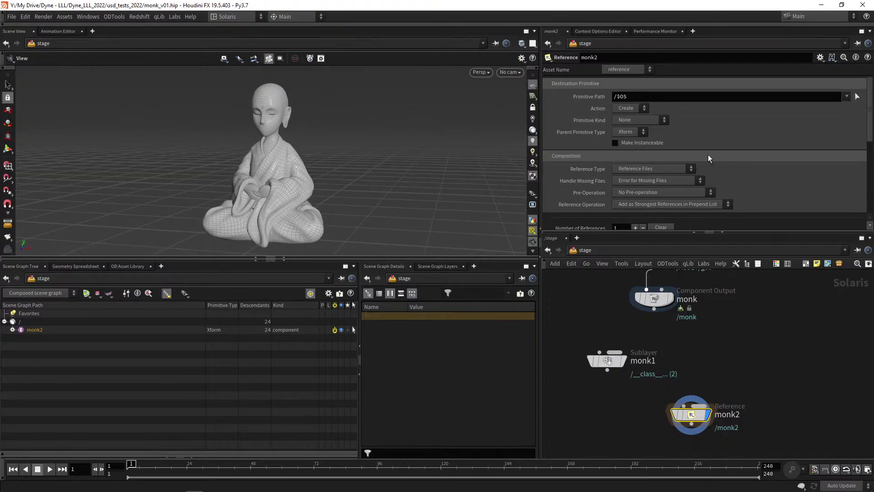
pyautogui.doubleClick(624, 96)
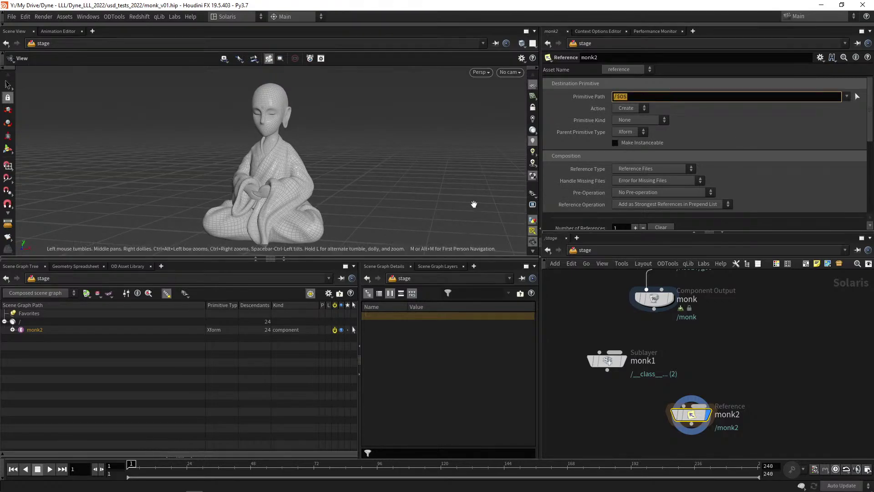
pyautogui.click(13, 329)
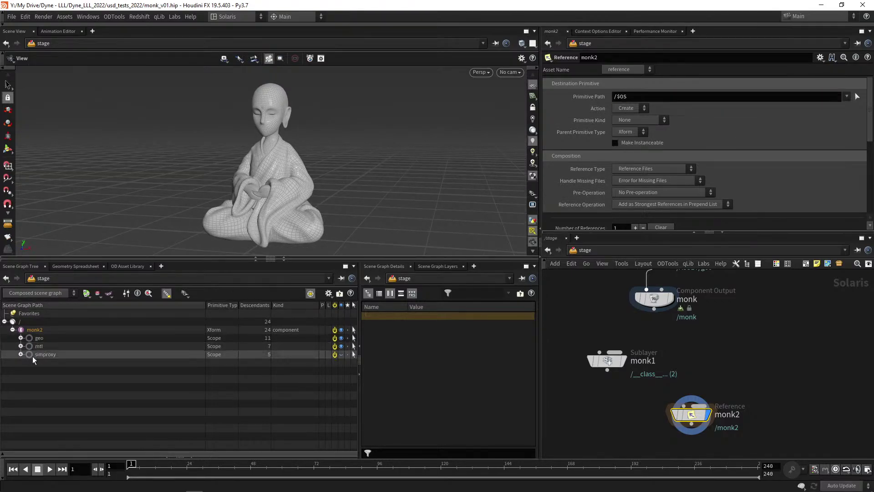
# Show the scene graph layers, delete the monk1 Sublayer node, and place the monk2 Reference directly beneath the monk Component Output.
pyautogui.click(607, 360)
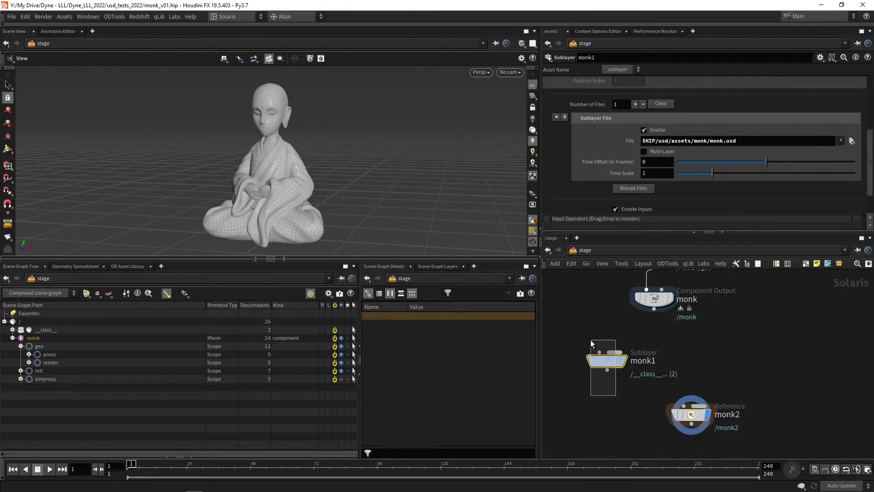
pyautogui.click(438, 267)
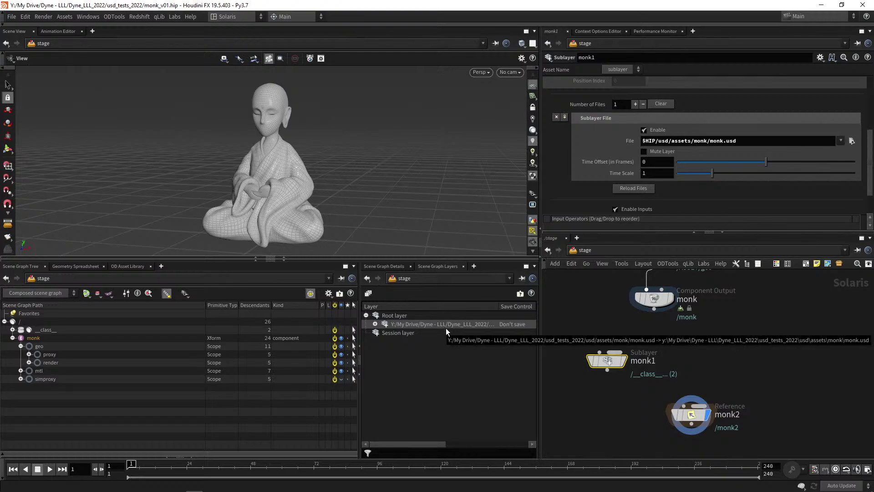
pyautogui.press('Delete')
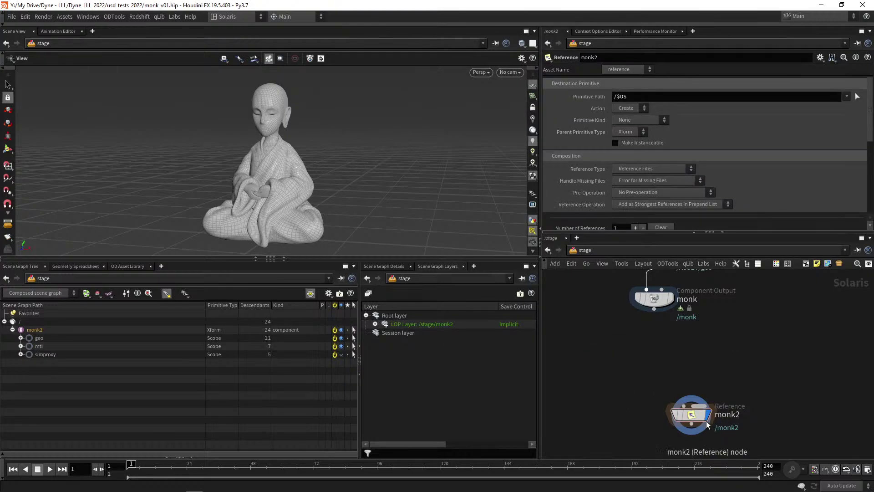
pyautogui.moveTo(707, 424); pyautogui.dragTo(670, 389)
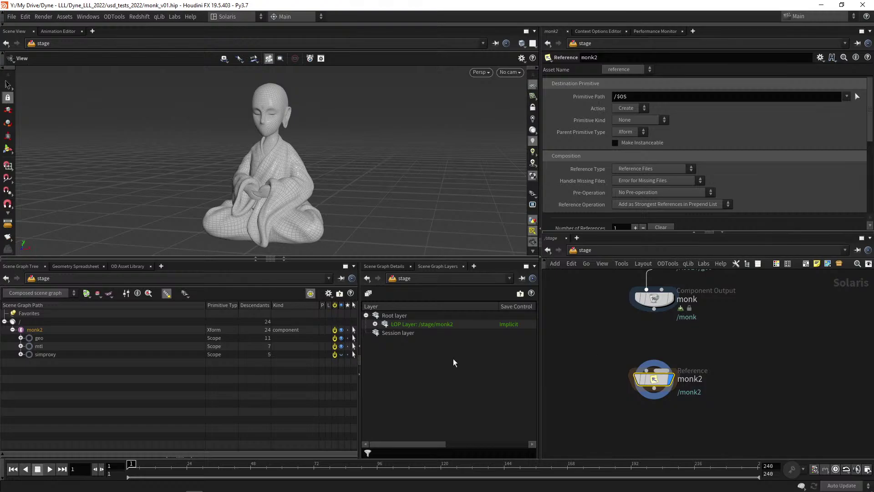
pyautogui.moveTo(691, 352); pyautogui.dragTo(613, 424)
pyautogui.moveTo(605, 365); pyautogui.dragTo(593, 327, button='middle')
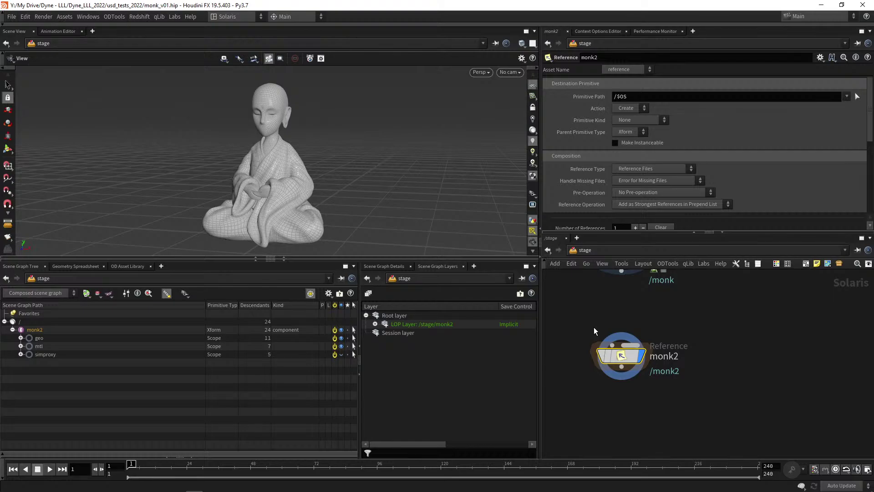
# Examine the monk2 reference's composition, reference file, reference primitive and time settings.
pyautogui.scroll(-5, 569, 171)
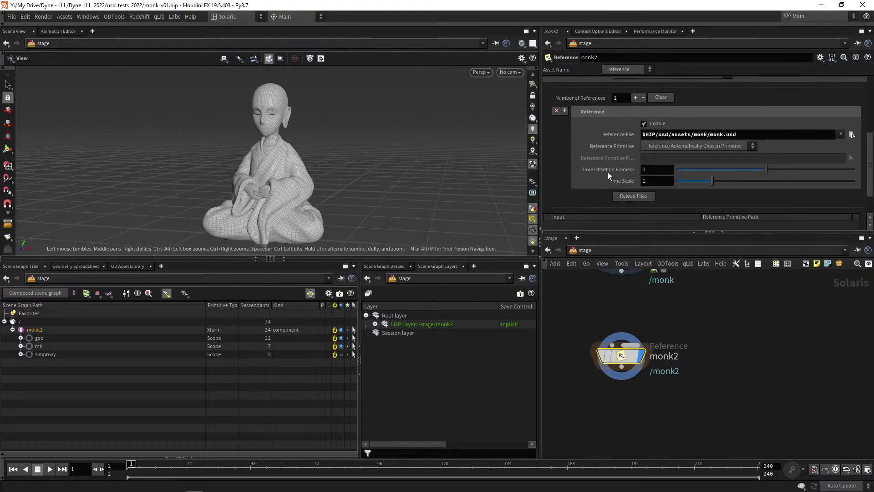
pyautogui.scroll(2, 606, 178)
pyautogui.scroll(-2, 621, 163)
pyautogui.scroll(1, 660, 153)
pyautogui.scroll(-1, 734, 156)
pyautogui.scroll(1, 734, 156)
pyautogui.moveTo(613, 318); pyautogui.dragTo(602, 337, button='middle')
pyautogui.scroll(-1, 632, 337)
pyautogui.scroll(-1, 616, 368)
pyautogui.scroll(1, 626, 344)
pyautogui.scroll(1, 574, 364)
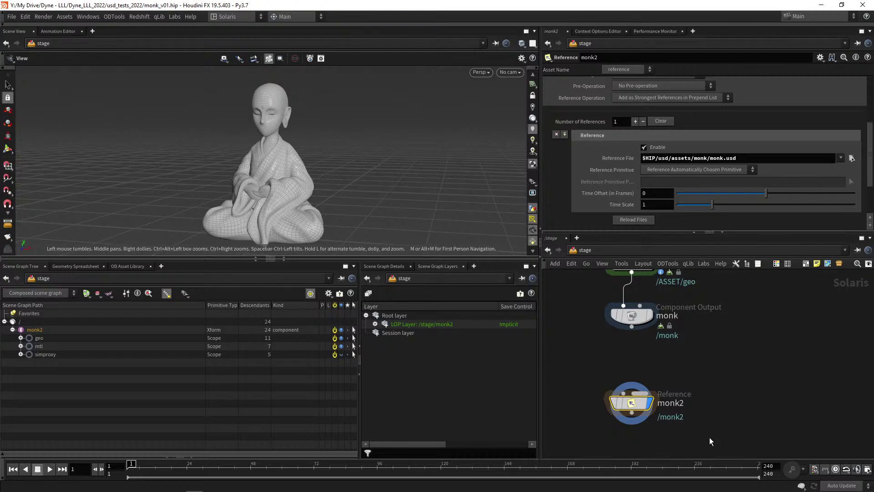
pyautogui.moveTo(635, 370); pyautogui.dragTo(626, 347, button='middle')
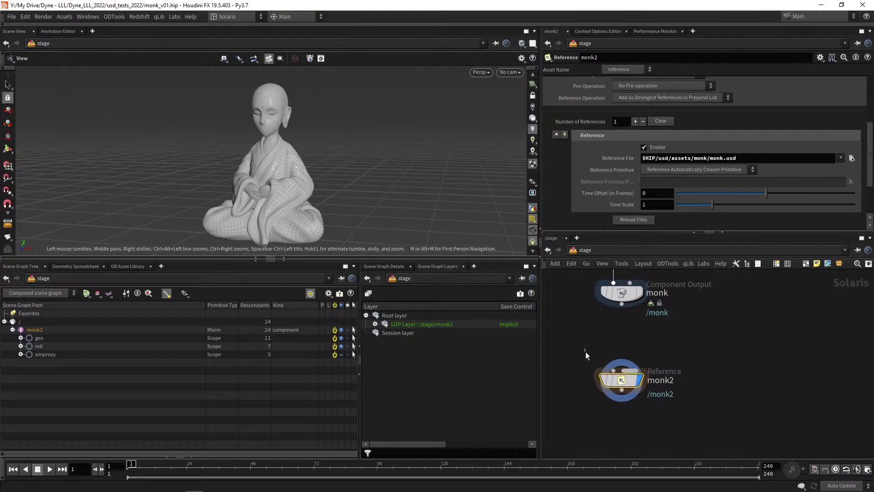
pyautogui.moveTo(585, 349); pyautogui.dragTo(643, 420)
pyautogui.moveTo(659, 422); pyautogui.dragTo(670, 423, button='middle')
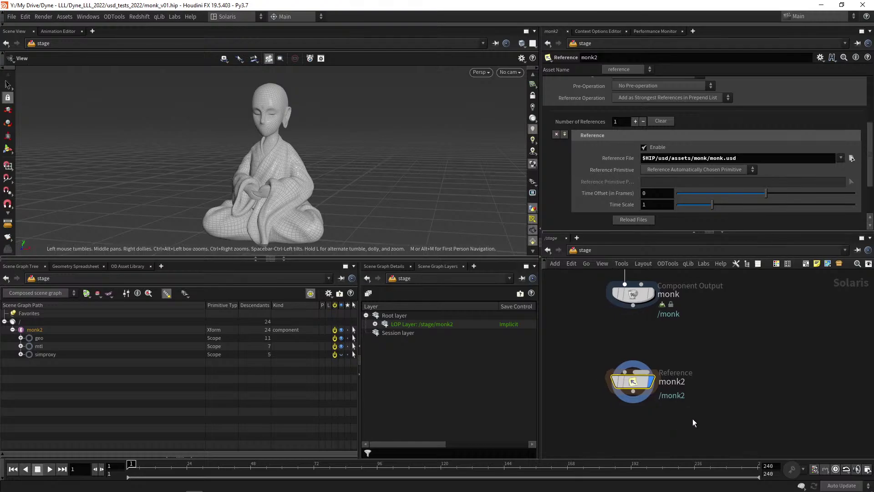
pyautogui.scroll(1, 696, 403)
pyautogui.scroll(2, 696, 404)
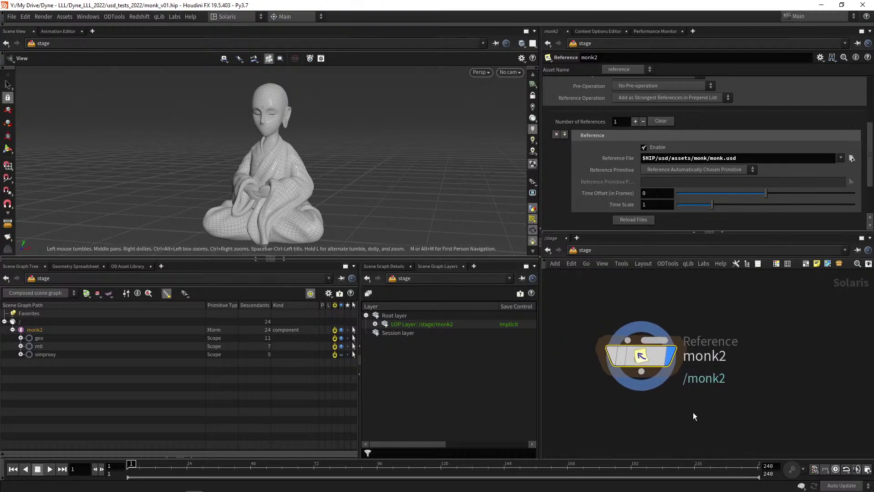
pyautogui.scroll(-2, 690, 401)
pyautogui.scroll(-3, 706, 389)
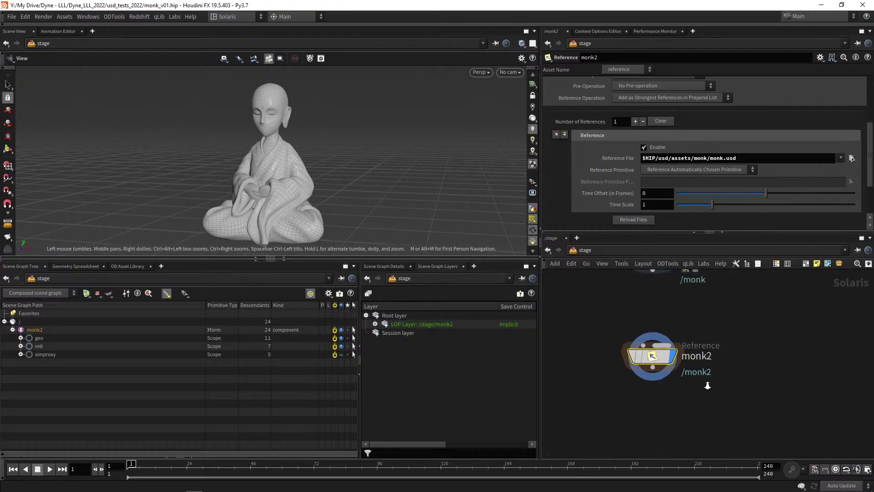
pyautogui.moveTo(691, 407); pyautogui.dragTo(588, 335)
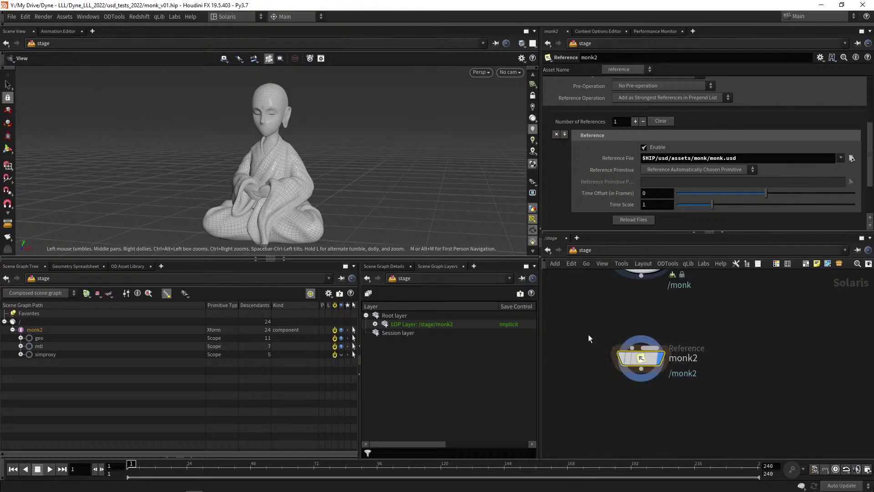
pyautogui.moveTo(589, 334); pyautogui.dragTo(608, 368, button='middle')
pyautogui.scroll(-2, 643, 367)
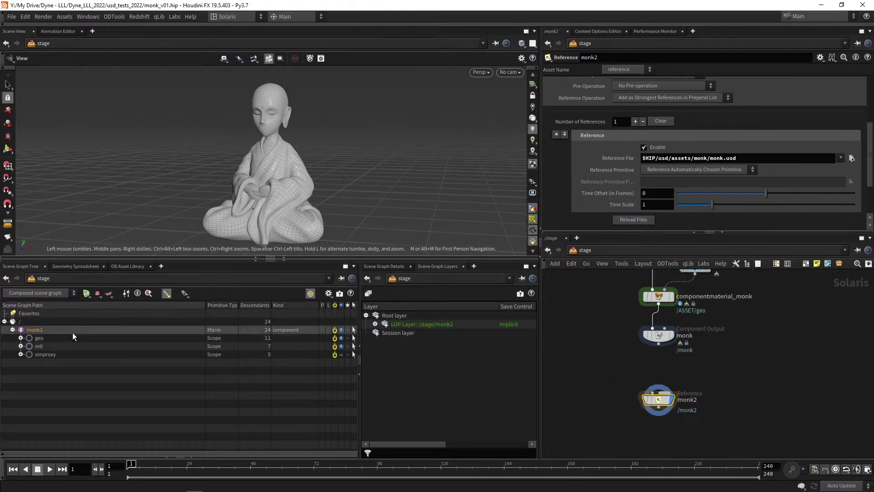
pyautogui.scroll(2, 677, 370)
pyautogui.moveTo(677, 370)
pyautogui.mouseDown(button='middle')
pyautogui.moveTo(689, 352)
pyautogui.moveTo(674, 371)
pyautogui.mouseUp(button='middle')
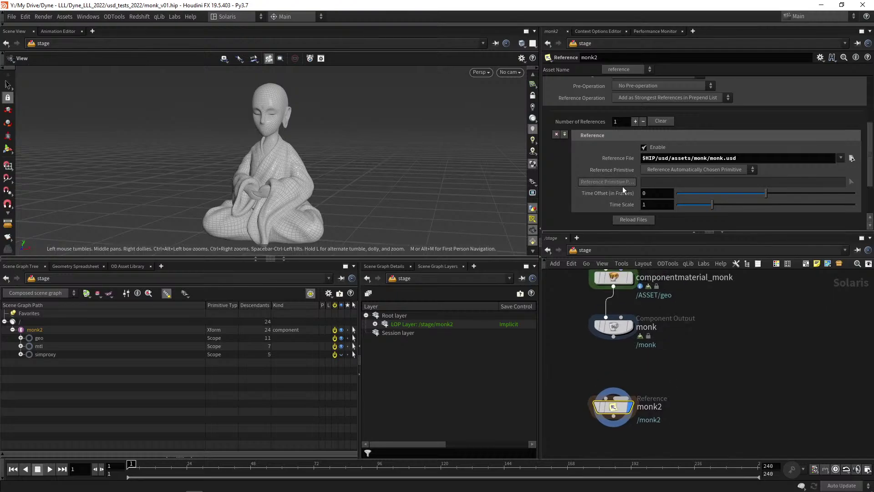
# Examine the monk2 reference's destination primitive settings alongside its primitive hierarchy in the scene graph.
pyautogui.scroll(4, 594, 163)
pyautogui.moveTo(580, 349); pyautogui.dragTo(605, 347, button='middle')
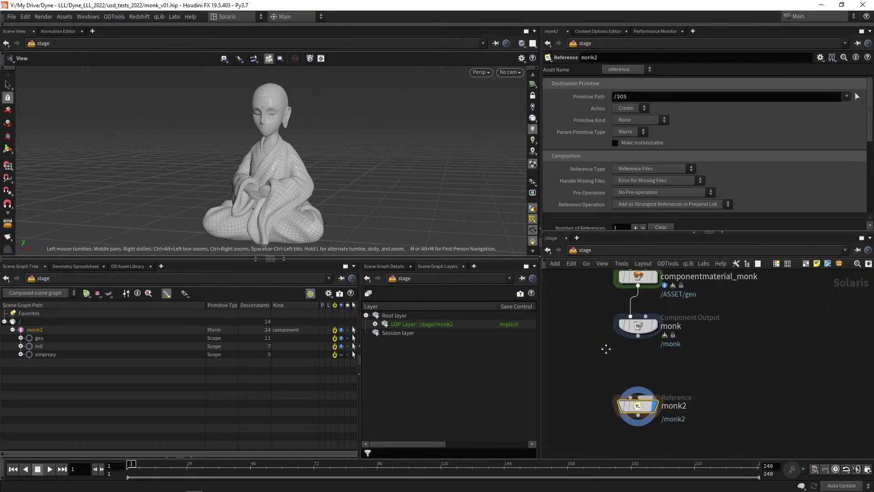
pyautogui.scroll(-2, 605, 347)
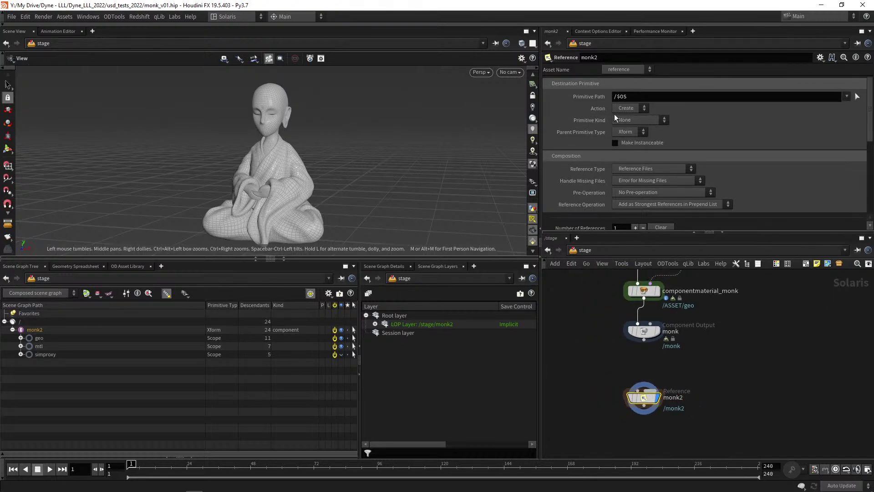
pyautogui.moveTo(630, 376); pyautogui.dragTo(613, 360, button='middle')
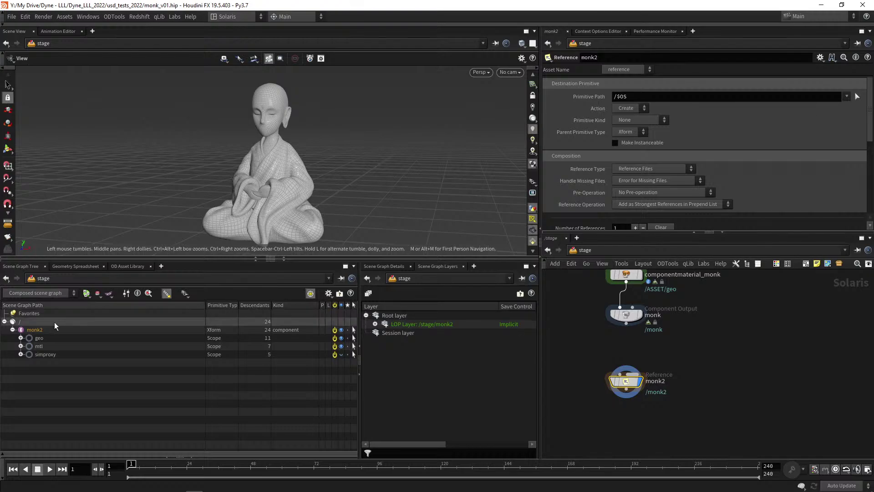
pyautogui.click(14, 329)
pyautogui.click(13, 329)
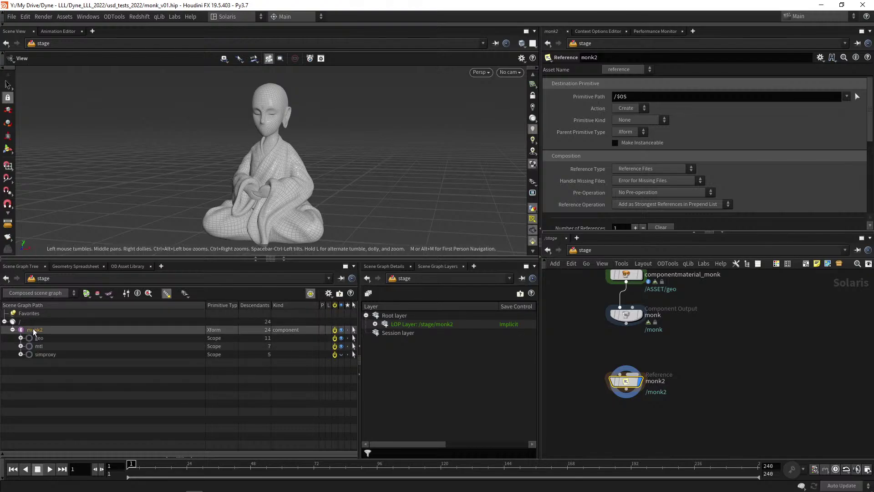
pyautogui.scroll(1, 619, 365)
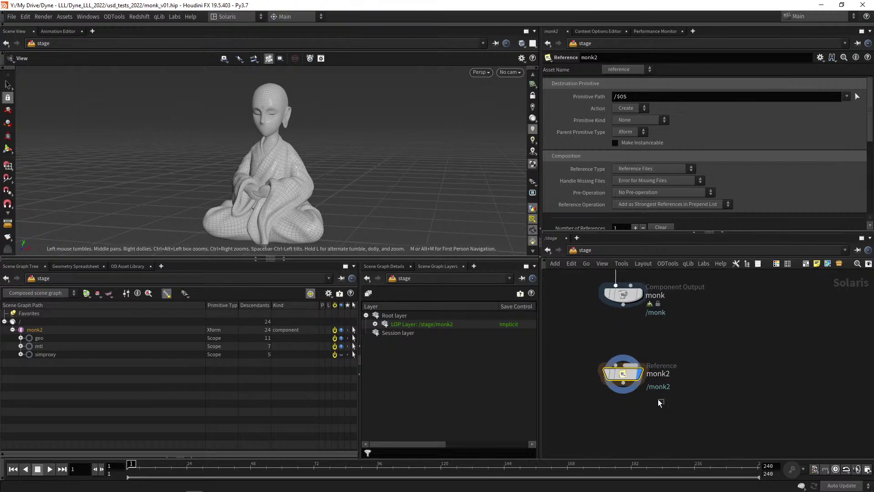
pyautogui.moveTo(664, 403); pyautogui.dragTo(577, 345)
pyautogui.scroll(-2, 665, 361)
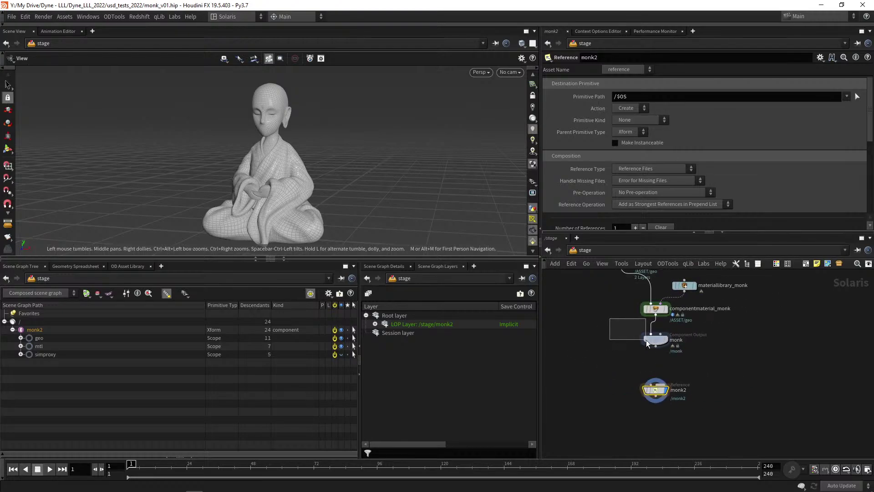
# Set the monk2 reference's destination primitive path to /monk and collapse the monk primitive in the scene graph.
pyautogui.click(646, 339)
pyautogui.click(655, 391)
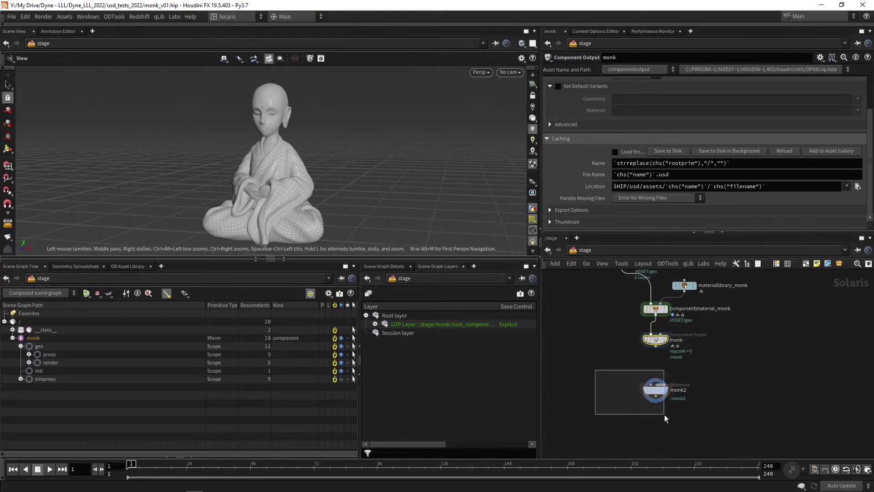
pyautogui.scroll(1, 700, 399)
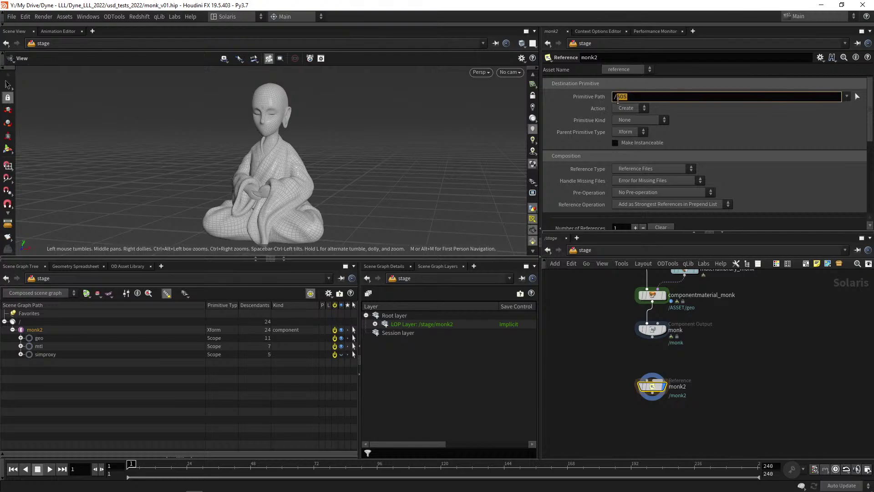
pyautogui.write('monk')
pyautogui.press('Return')
pyautogui.click(20, 338)
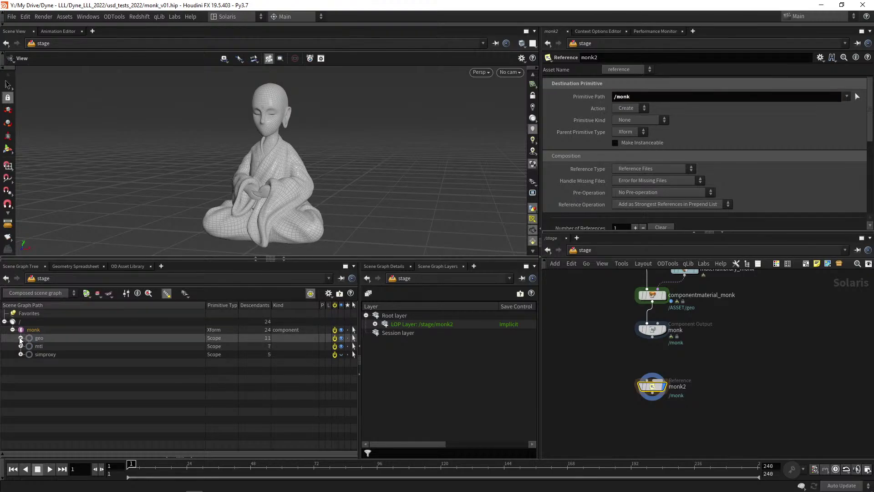
pyautogui.click(13, 330)
pyautogui.moveTo(620, 372); pyautogui.dragTo(593, 371, button='middle')
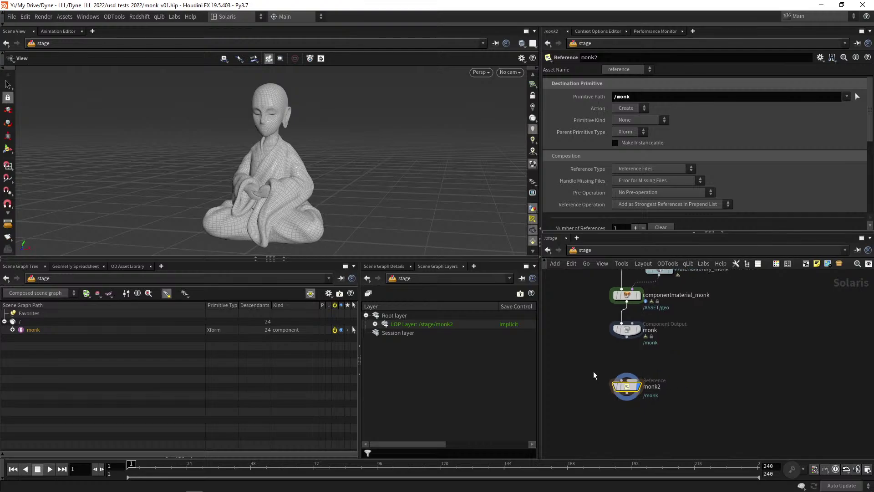
pyautogui.click(660, 98)
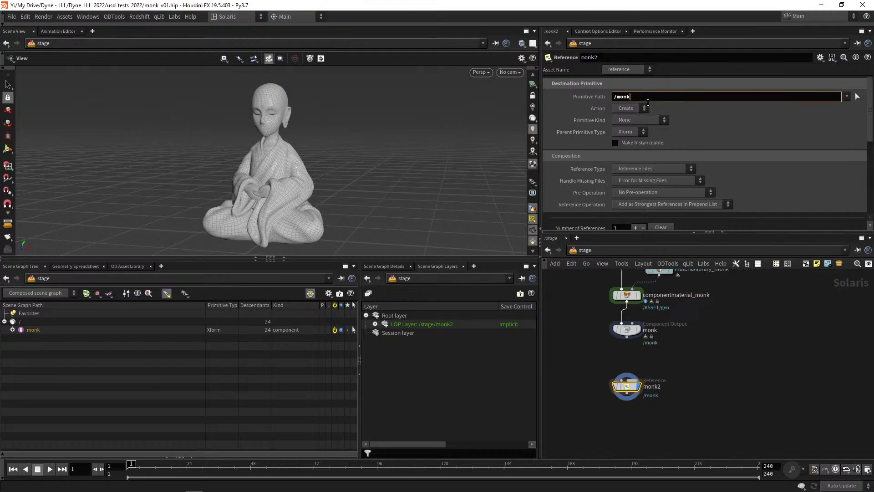
pyautogui.scroll(-3, 640, 440)
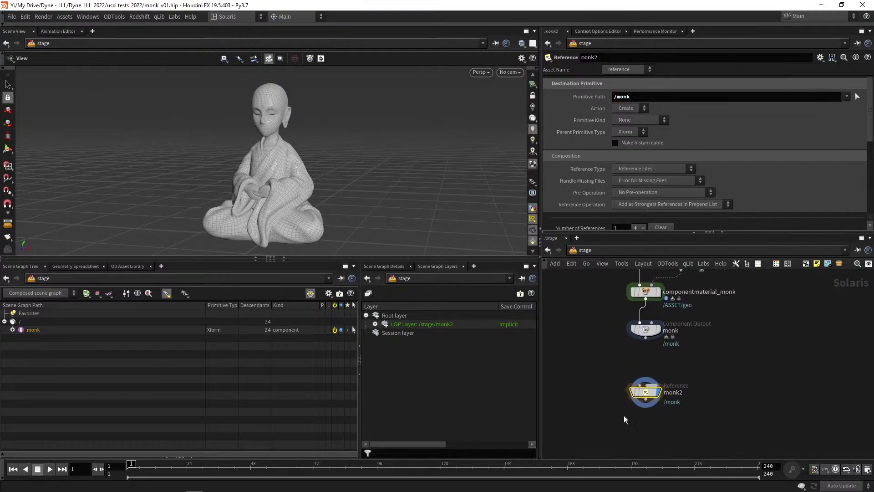
# Import monk.usd from the monk assets folder as a LOPs Sublayer, place it beside the monk2 Reference, and display it.
pyautogui.moveTo(603, 406); pyautogui.dragTo(609, 409, button='middle')
pyautogui.moveTo(606, 370); pyautogui.dragTo(632, 366, button='middle')
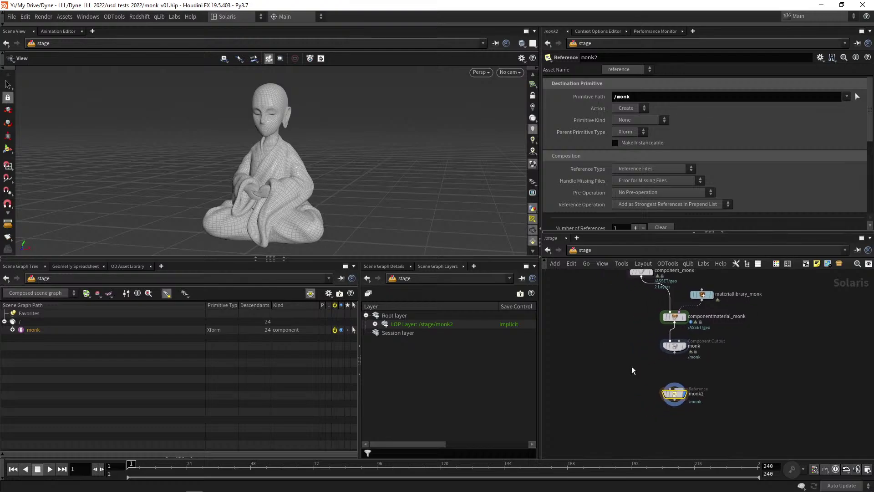
pyautogui.scroll(2, 623, 372)
pyautogui.hotkey('alt', 'Tab')
pyautogui.hotkey('alt', 'Tab')
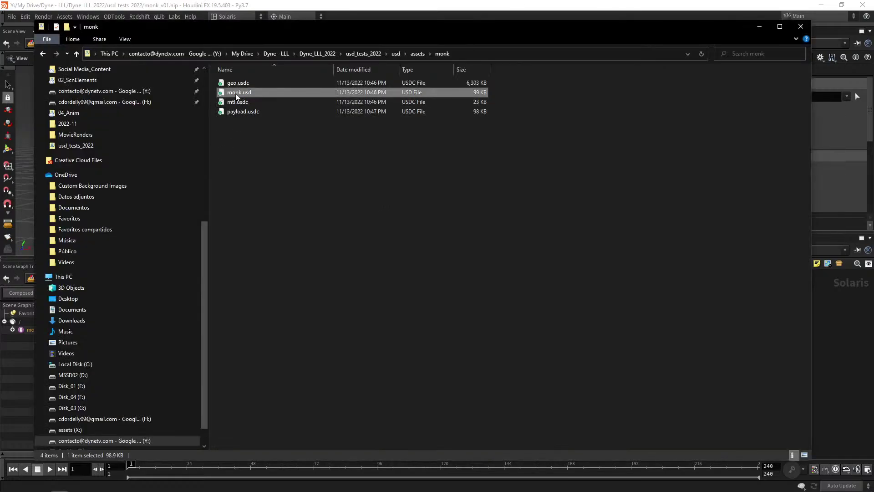
pyautogui.moveTo(236, 94); pyautogui.dragTo(602, 399)
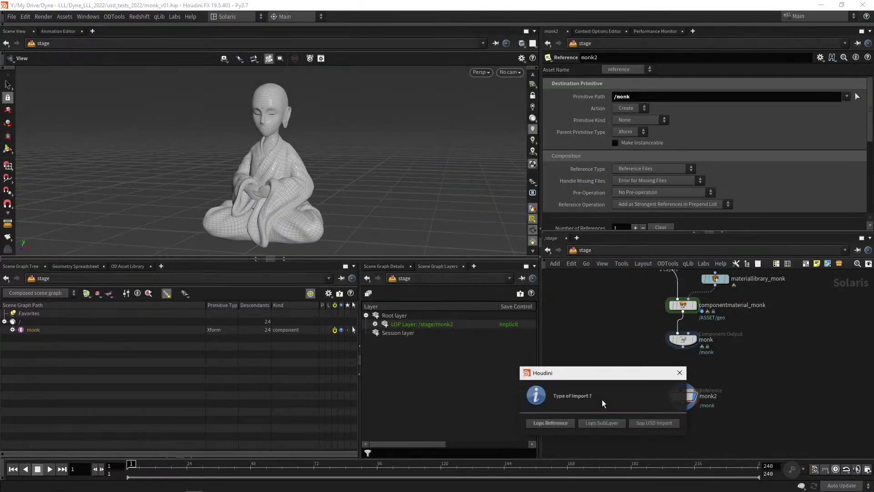
pyautogui.click(594, 422)
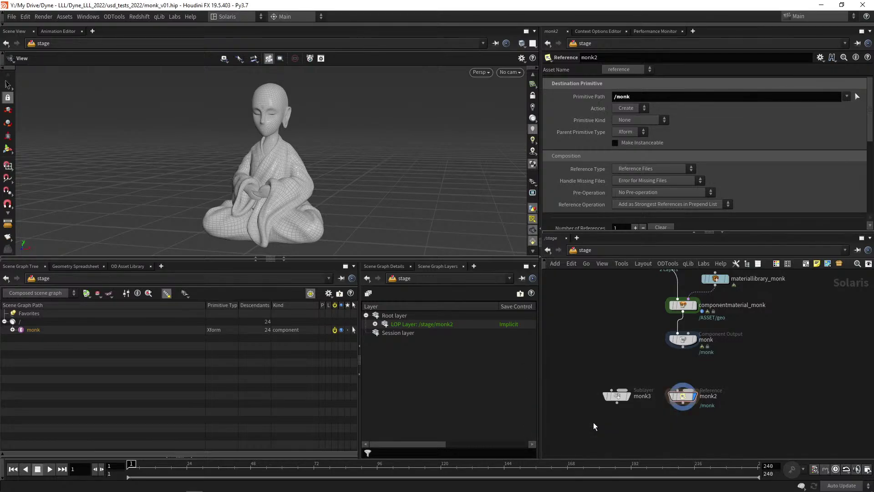
pyautogui.click(631, 382)
pyautogui.moveTo(618, 397); pyautogui.dragTo(607, 377)
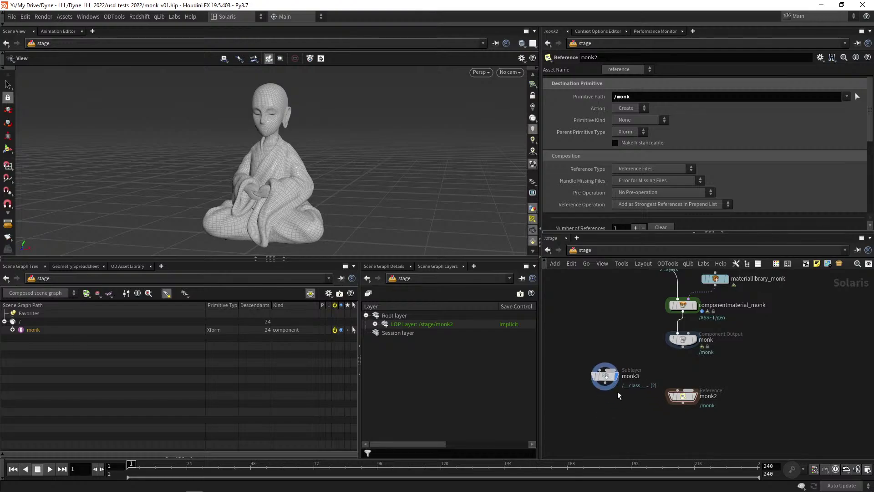
# Compare the scene graph primitives and parameters of the monk3 Sublayer with those of the monk2 Reference.
pyautogui.click(605, 376)
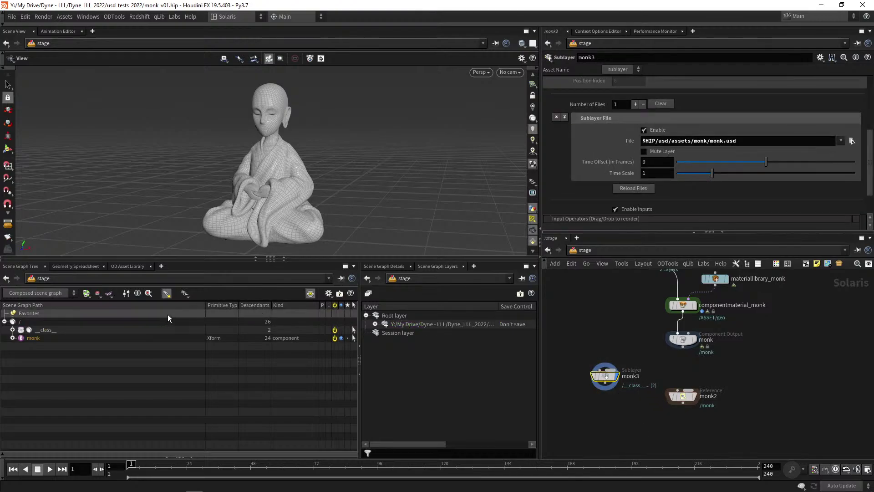
pyautogui.click(13, 338)
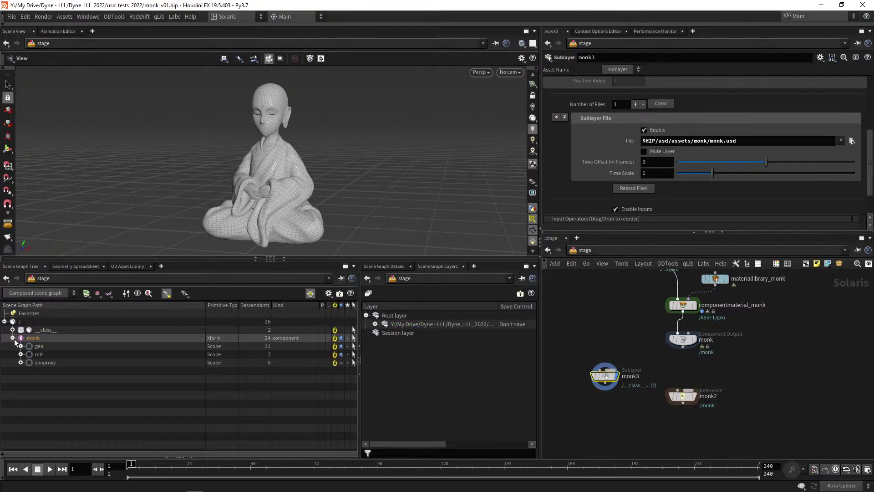
pyautogui.click(14, 338)
pyautogui.scroll(2, 601, 419)
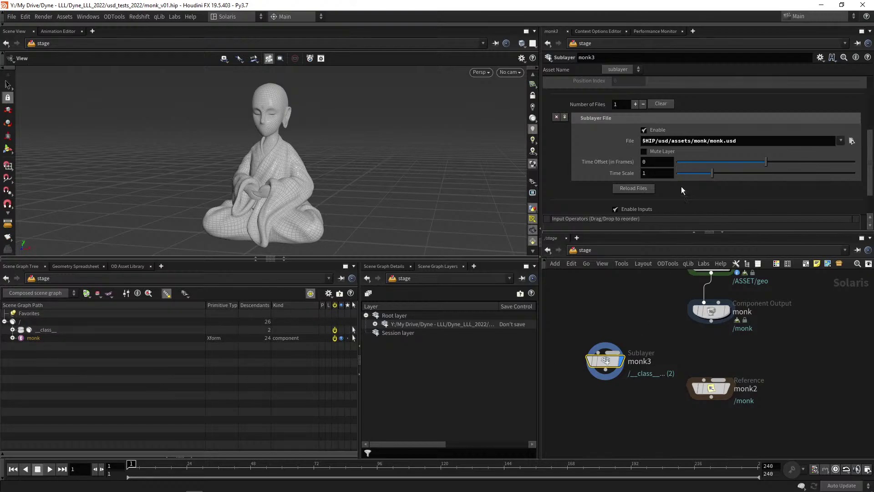
pyautogui.click(711, 387)
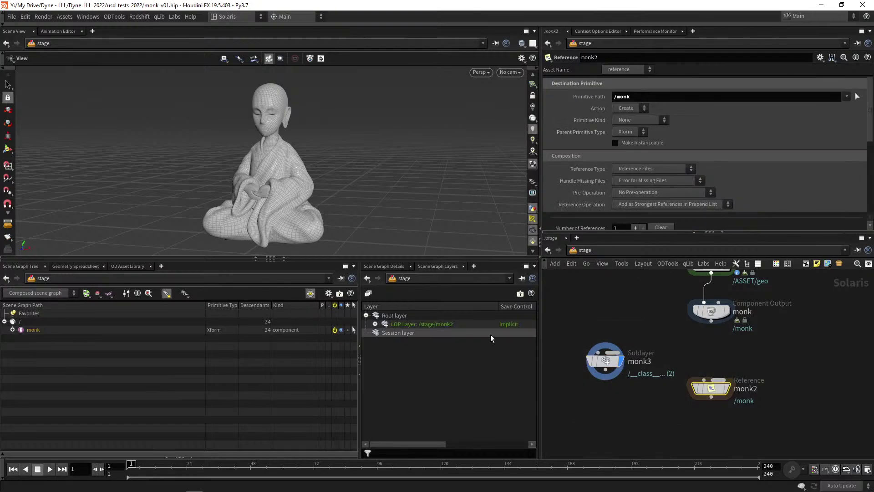
pyautogui.click(605, 361)
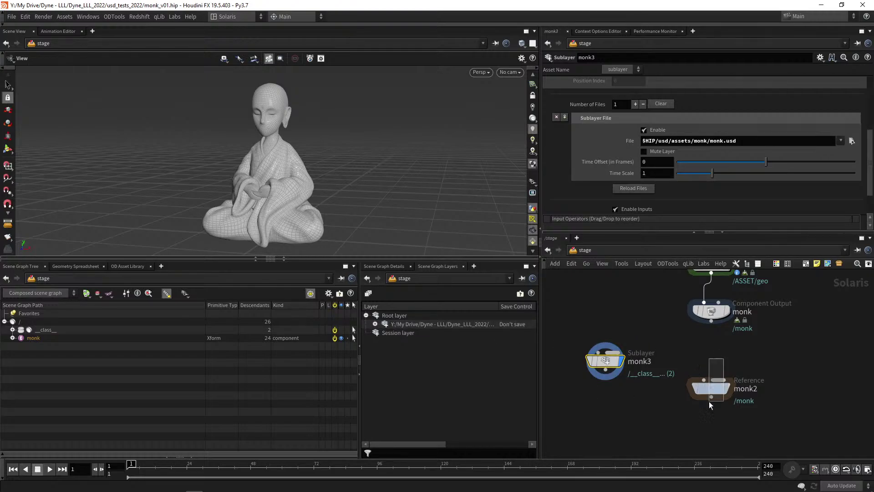
pyautogui.click(709, 400)
# Move the monk3 Sublayer node farther from the monk2 Reference, level with it.
pyautogui.moveTo(596, 320); pyautogui.dragTo(576, 405)
pyautogui.scroll(-3, 596, 370)
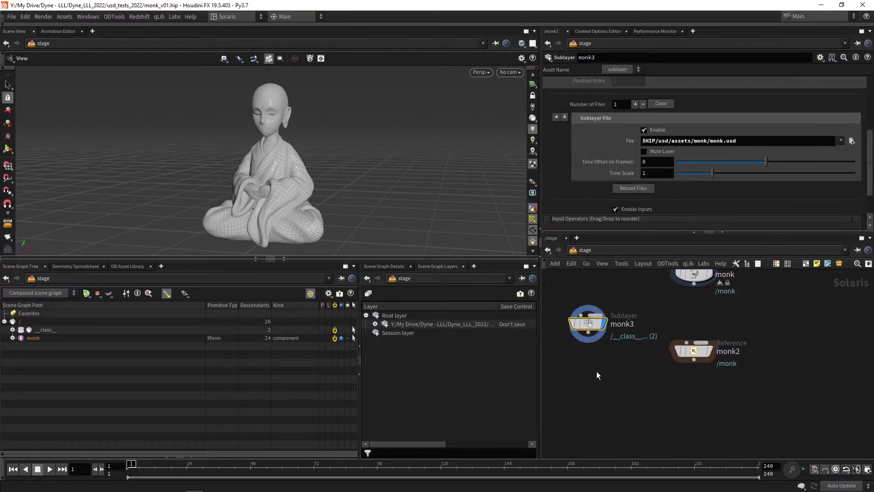
pyautogui.scroll(3, 629, 388)
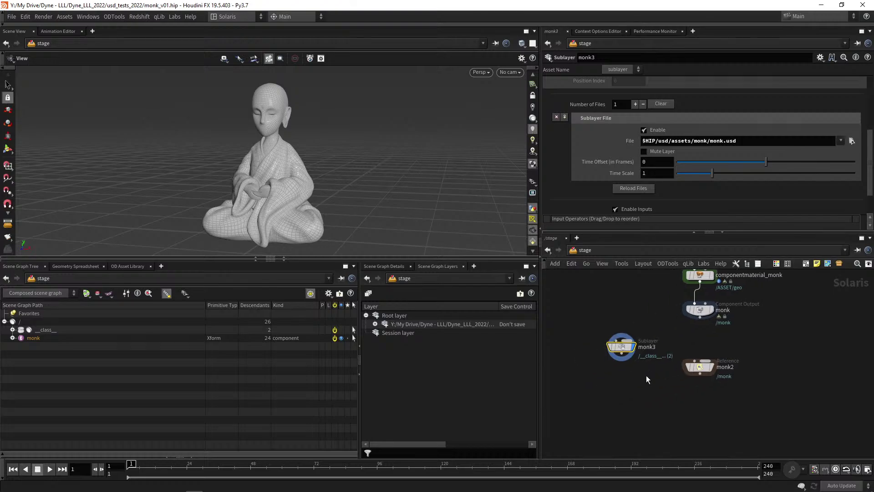
pyautogui.moveTo(621, 342); pyautogui.dragTo(586, 368)
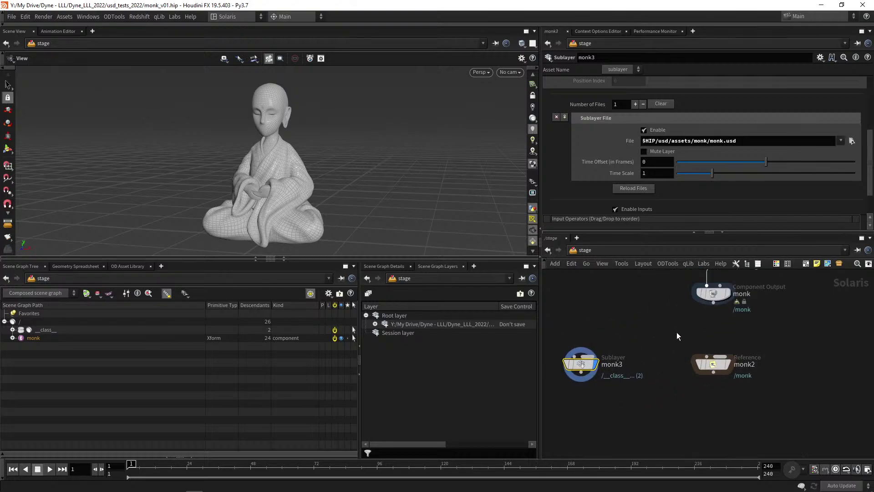
# Compare the expanded scene graph layers of the monk3 Sublayer and the monk2 Reference.
pyautogui.moveTo(651, 333); pyautogui.dragTo(711, 394)
pyautogui.moveTo(603, 316); pyautogui.dragTo(538, 392)
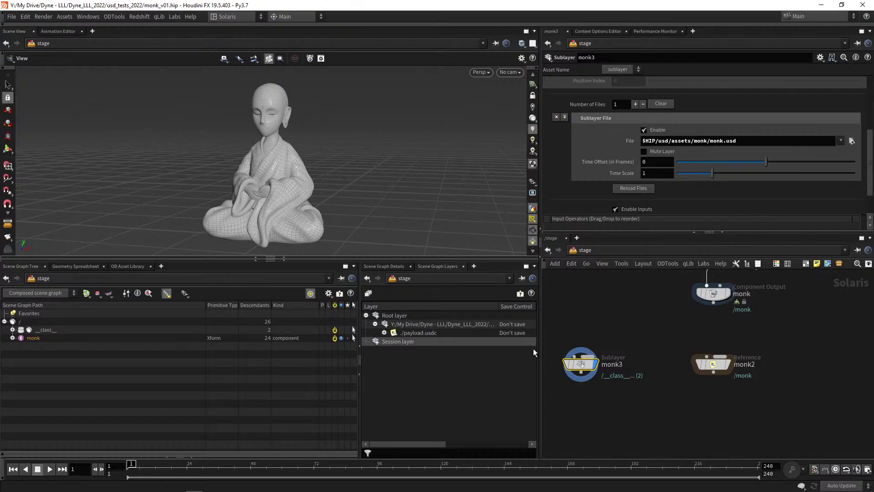
pyautogui.click(704, 359)
pyautogui.click(376, 323)
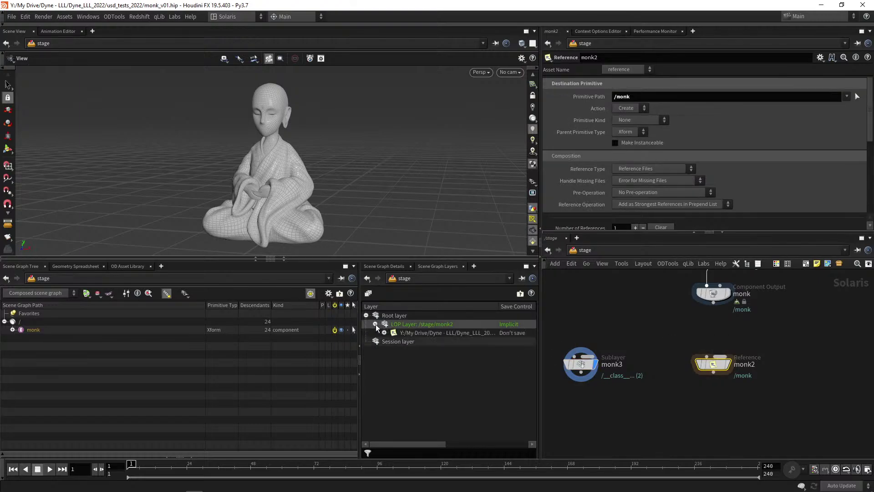
pyautogui.scroll(2, 627, 334)
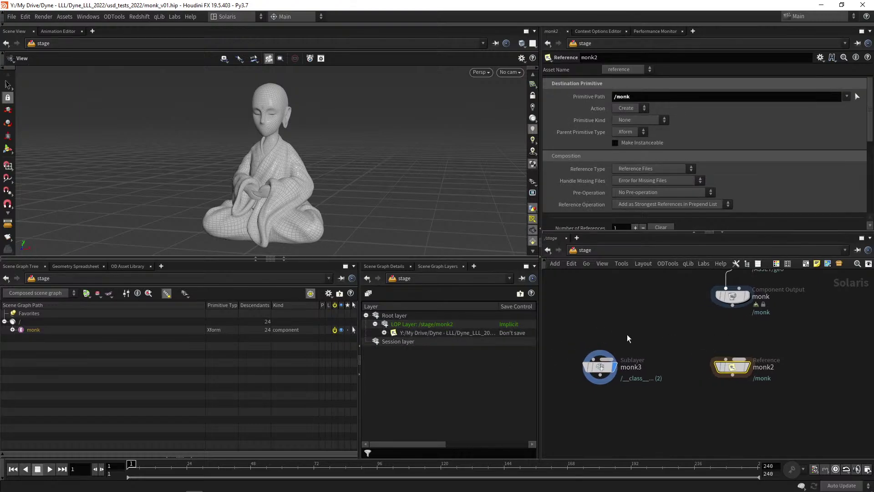
pyautogui.moveTo(631, 323); pyautogui.dragTo(562, 389)
pyautogui.moveTo(696, 345); pyautogui.dragTo(767, 384)
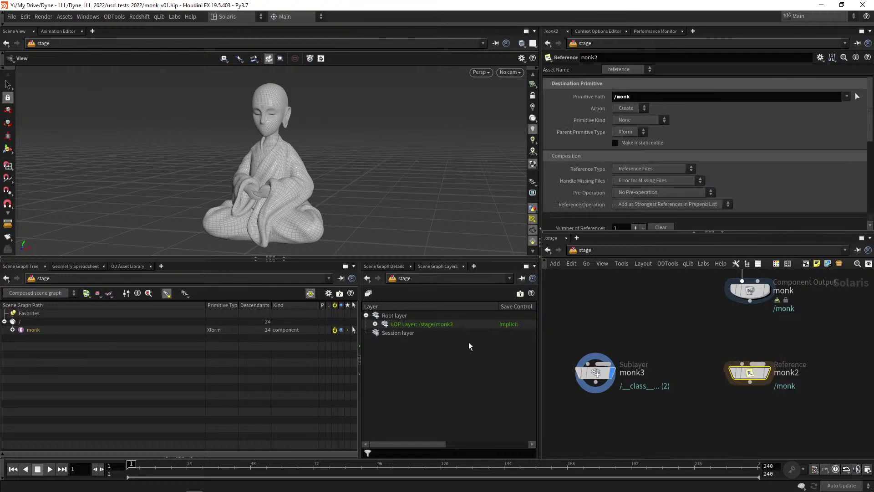
pyautogui.click(375, 324)
pyautogui.scroll(-3, 555, 353)
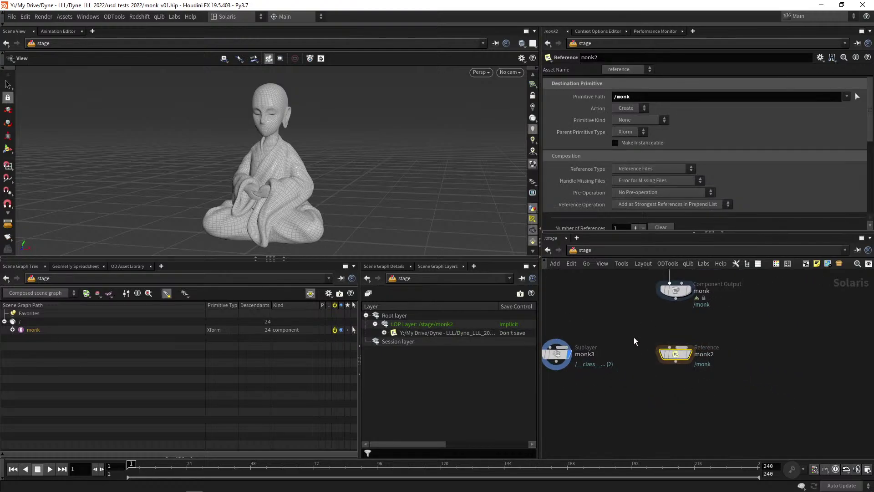
pyautogui.scroll(2, 551, 337)
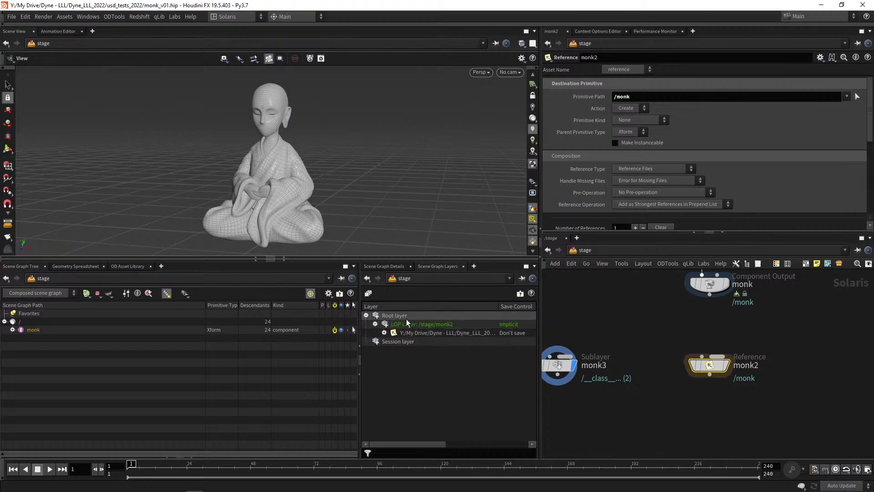
pyautogui.click(383, 333)
pyautogui.click(383, 333)
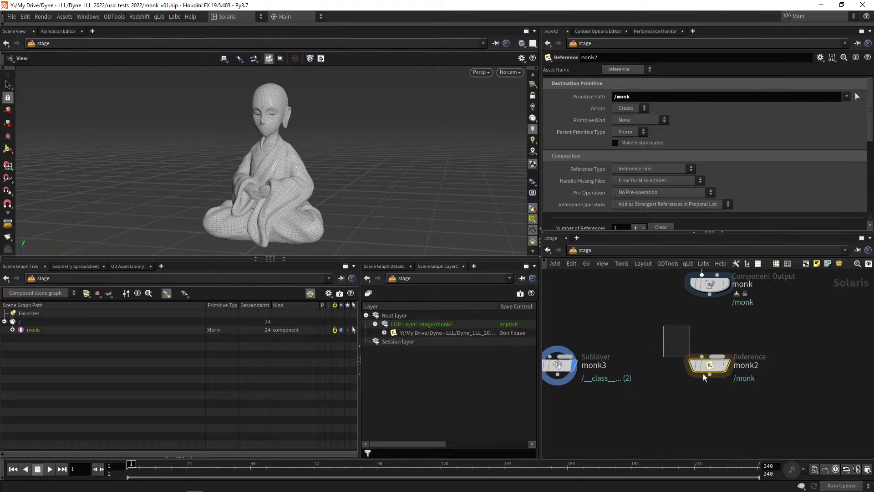
# Expand the monk2 layer down to its payload file and widen the layers pane and Layer column to fit the full file path.
pyautogui.moveTo(591, 329); pyautogui.dragTo(563, 371)
pyautogui.moveTo(728, 335); pyautogui.dragTo(669, 404)
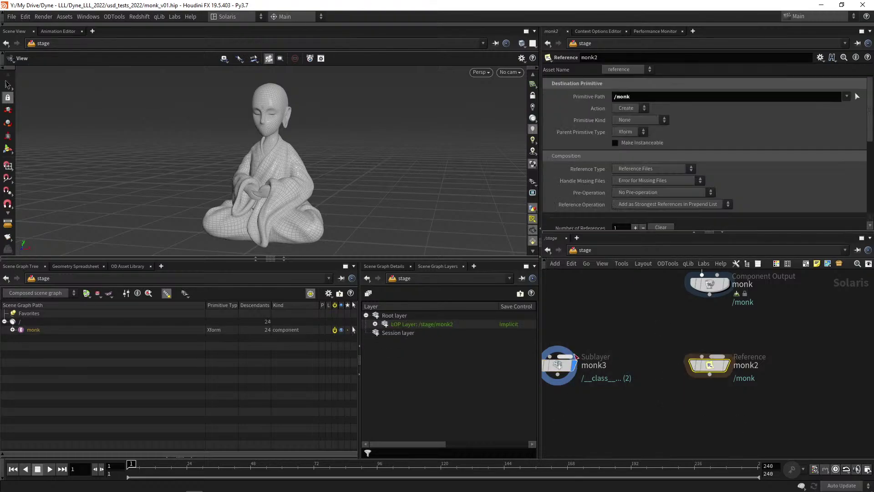
pyautogui.click(374, 324)
pyautogui.click(384, 332)
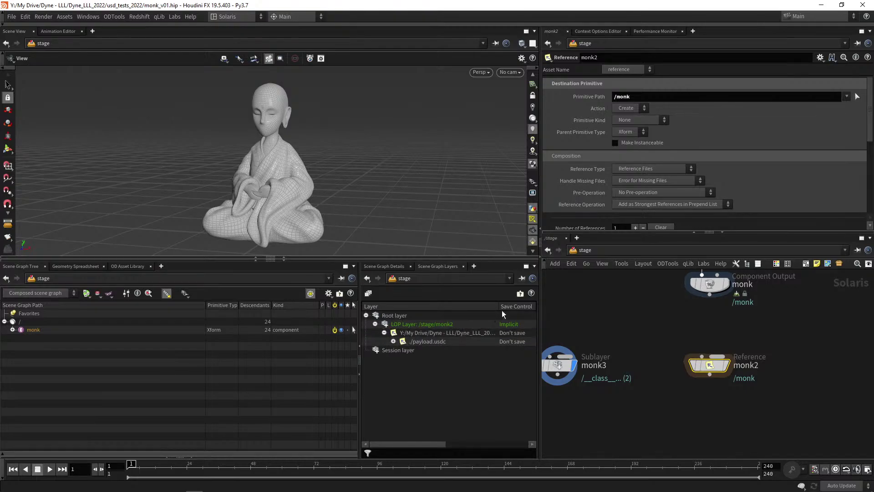
pyautogui.moveTo(499, 307); pyautogui.dragTo(542, 309)
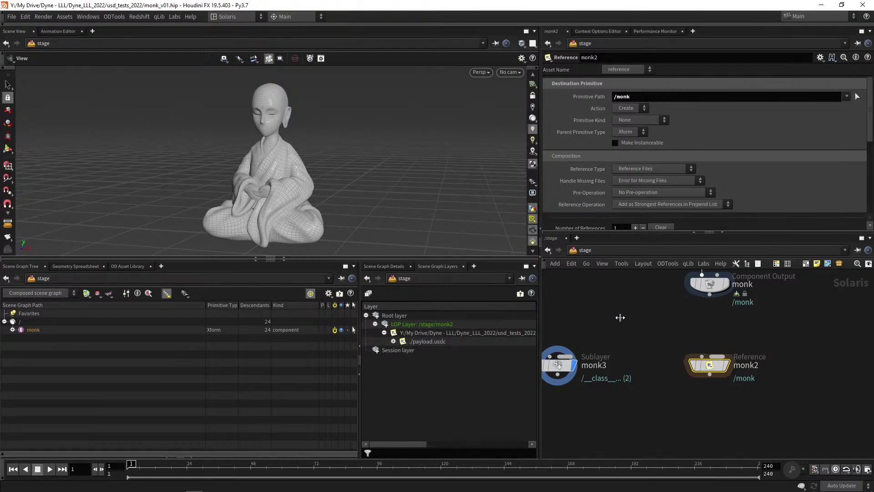
pyautogui.moveTo(360, 338); pyautogui.dragTo(152, 342)
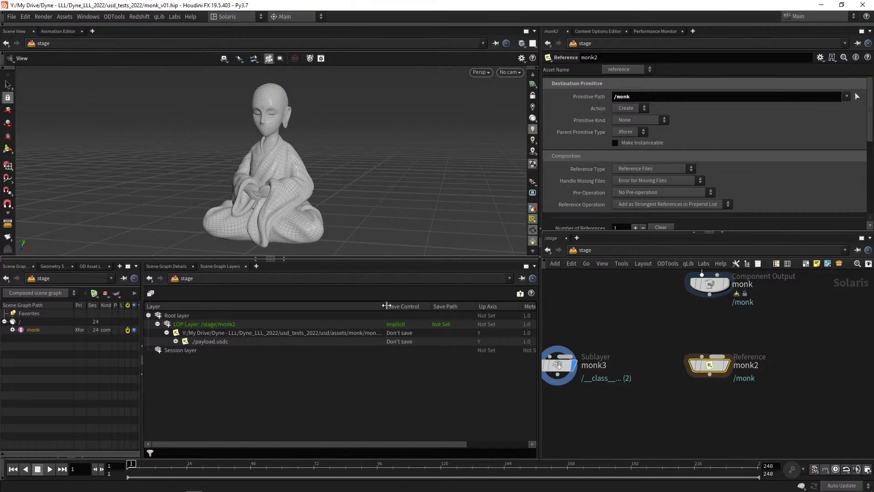
pyautogui.moveTo(386, 306); pyautogui.dragTo(430, 307)
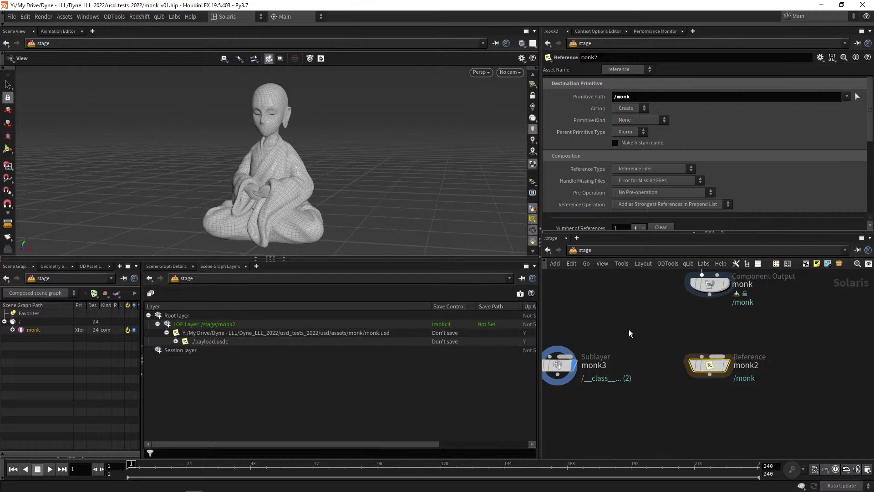
# Show the monk3 Sublayer's layers, expanding monk.usd and its payload down to the geometry and material files.
pyautogui.scroll(-3, 646, 335)
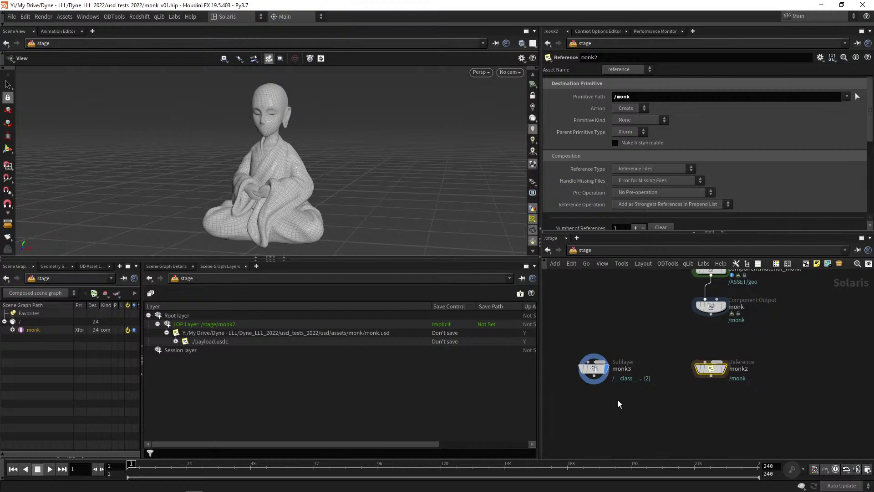
pyautogui.moveTo(630, 403); pyautogui.dragTo(564, 329)
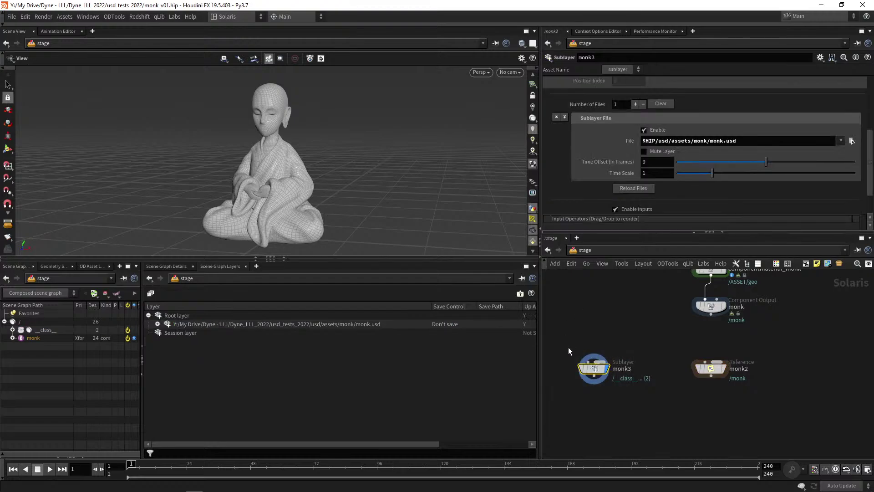
pyautogui.click(157, 324)
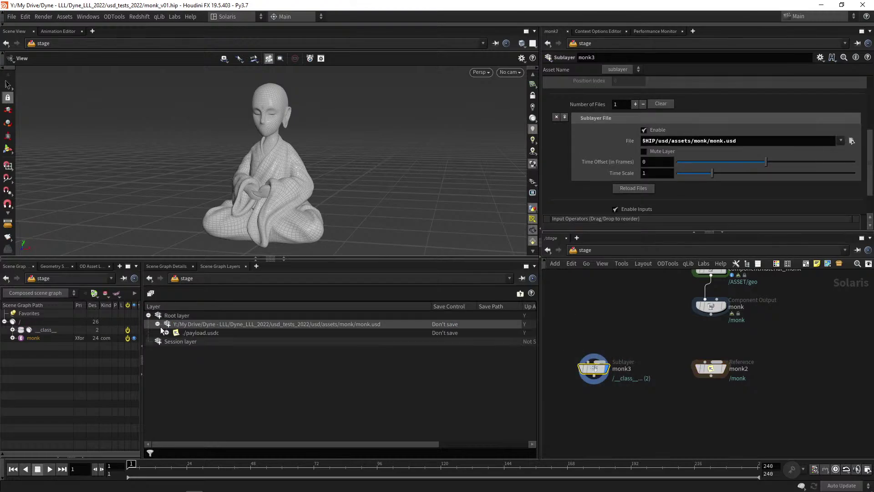
pyautogui.click(167, 332)
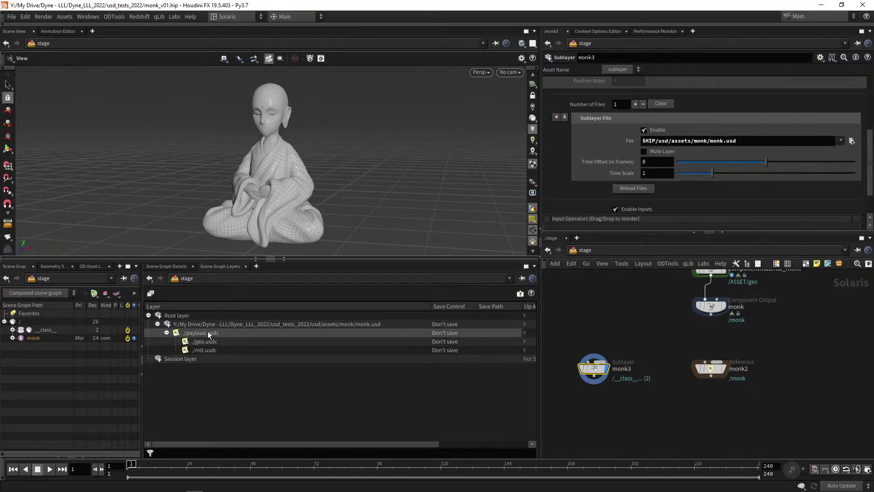
# Tear off a floating copy of the scene graph layers pane pinned to the monk3 Sublayer, and select the monk2 Reference for comparison.
pyautogui.moveTo(622, 396); pyautogui.dragTo(611, 382)
pyautogui.click(532, 277)
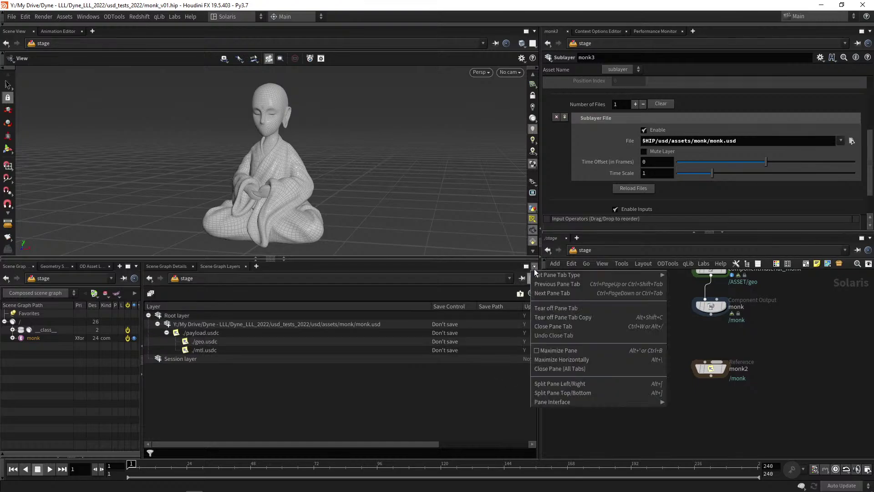
pyautogui.click(561, 320)
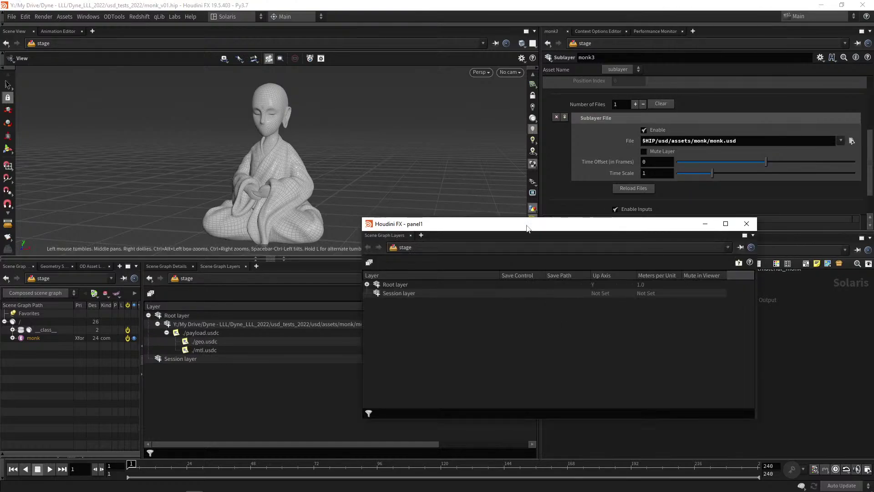
pyautogui.moveTo(485, 225); pyautogui.dragTo(279, 51)
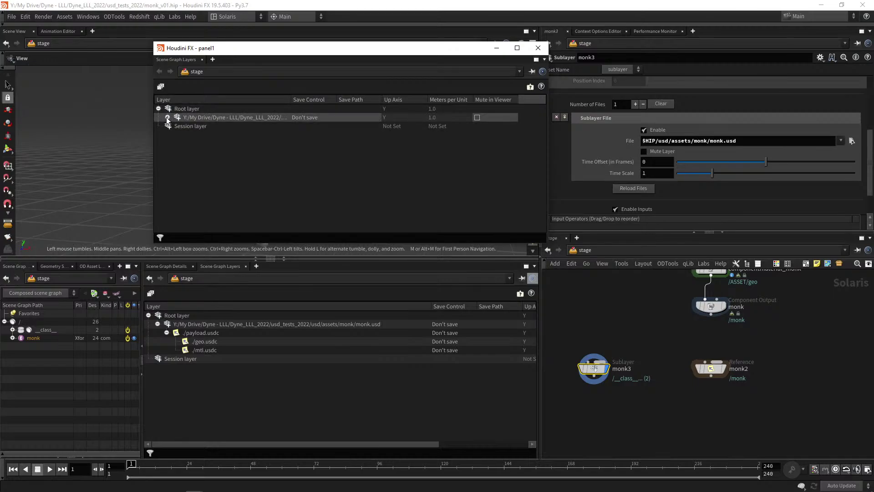
pyautogui.moveTo(659, 342); pyautogui.dragTo(734, 401)
pyautogui.click(532, 72)
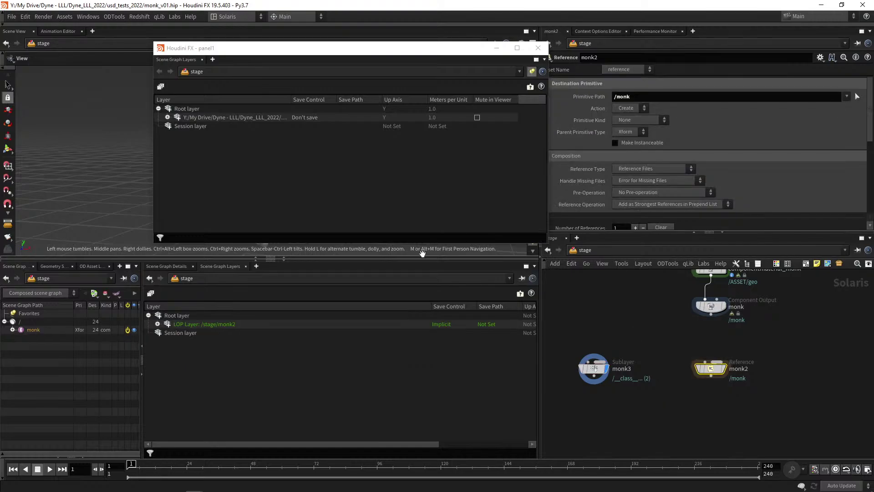
# Expand the monk2 Reference's layers from the LOP layer through monk.usd and payload.usdc down to the geo.usdc and mtl.usdc files.
pyautogui.click(156, 324)
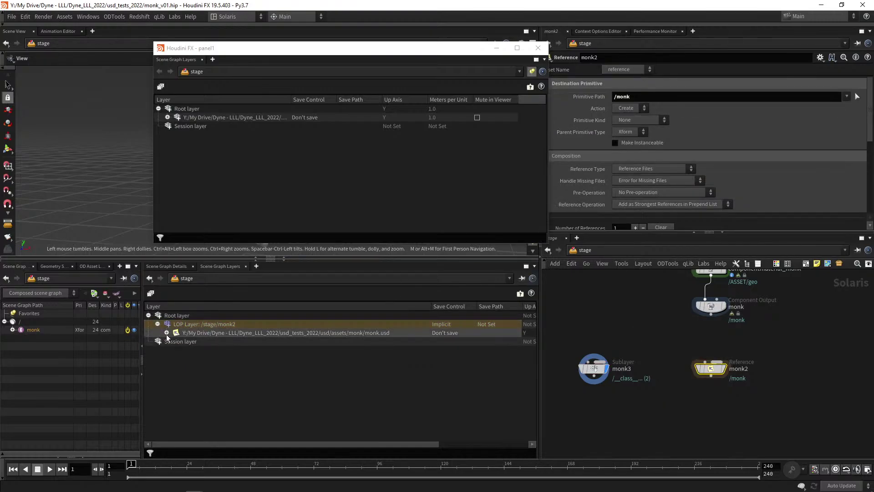
pyautogui.click(167, 333)
pyautogui.click(176, 341)
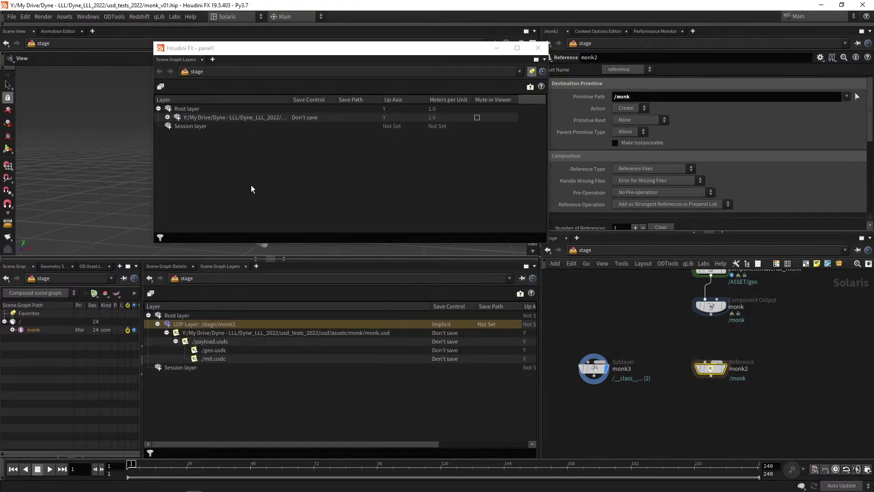
# Expand the monk3 Sublayer's layers in the floating pane down to geo.usdc and mtl.usdc, and widen its Layer column to show the full path.
pyautogui.moveTo(312, 54); pyautogui.dragTo(286, 49)
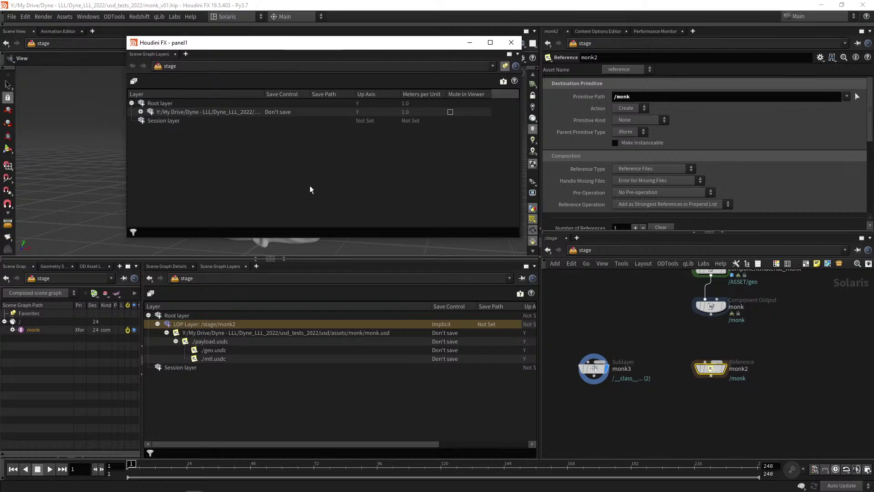
pyautogui.click(140, 112)
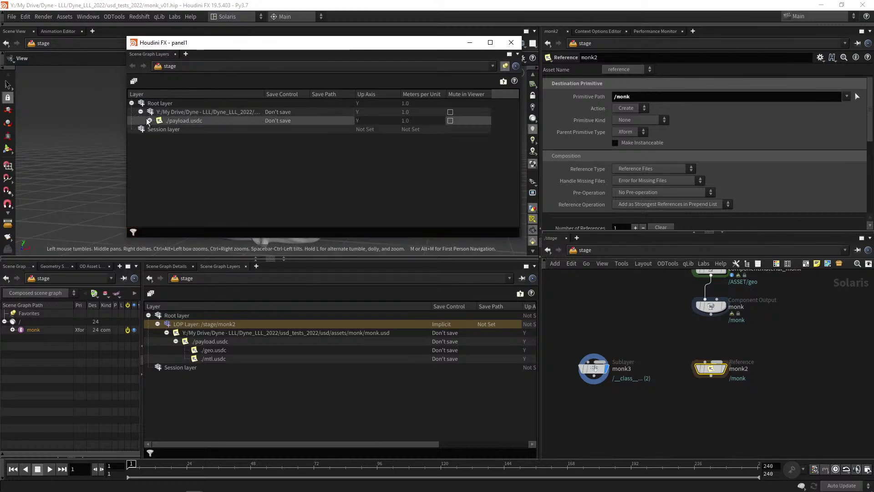
pyautogui.click(149, 120)
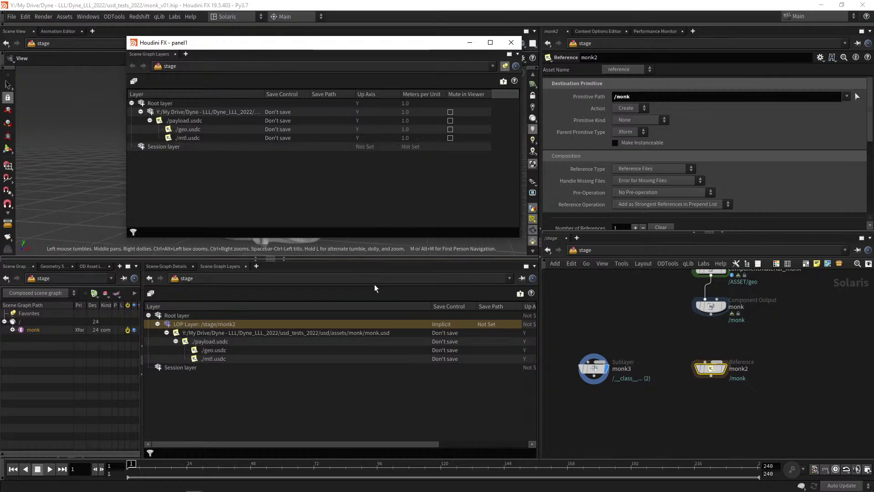
pyautogui.moveTo(268, 93); pyautogui.dragTo(388, 101)
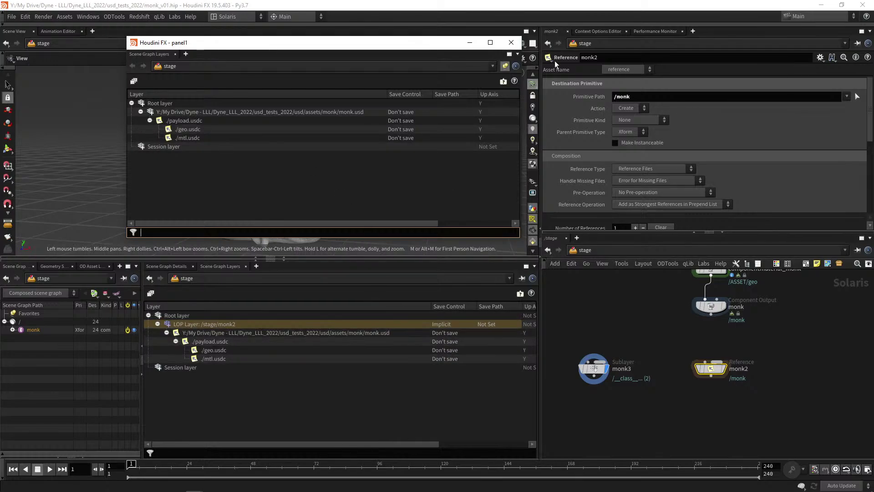
# Close the floating layers window and widen the scene graph tree pane.
pyautogui.click(511, 42)
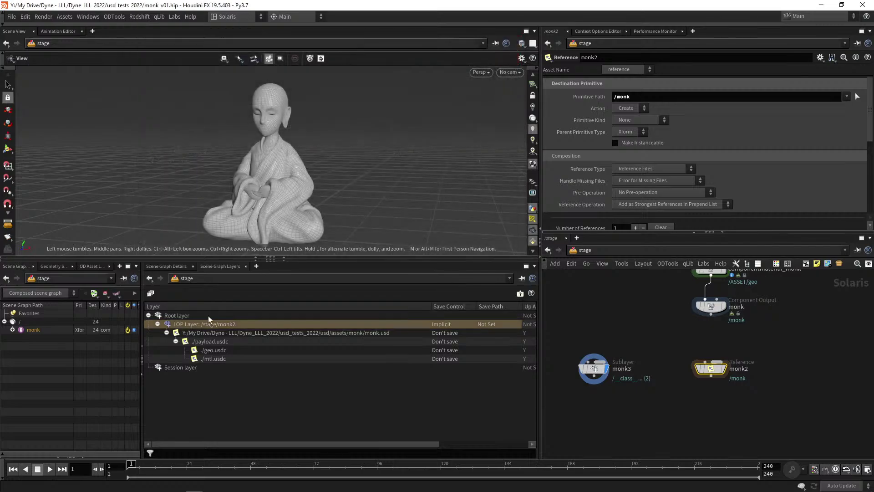
pyautogui.moveTo(142, 403)
pyautogui.mouseDown()
pyautogui.moveTo(425, 415)
pyautogui.moveTo(376, 410)
pyautogui.mouseUp()
# Select the monk3 Sublayer and examine the __class__ primitive in its scene graph tree.
pyautogui.moveTo(627, 419); pyautogui.dragTo(556, 343)
pyautogui.click(693, 366)
pyautogui.moveTo(626, 424); pyautogui.dragTo(565, 333)
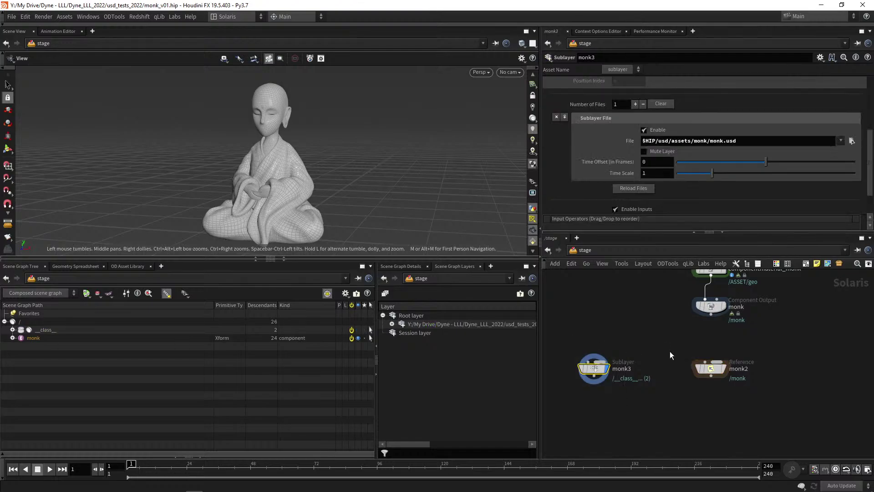
pyautogui.moveTo(634, 338); pyautogui.dragTo(598, 334, button='middle')
pyautogui.moveTo(561, 421); pyautogui.dragTo(630, 392, button='middle')
pyautogui.click(13, 330)
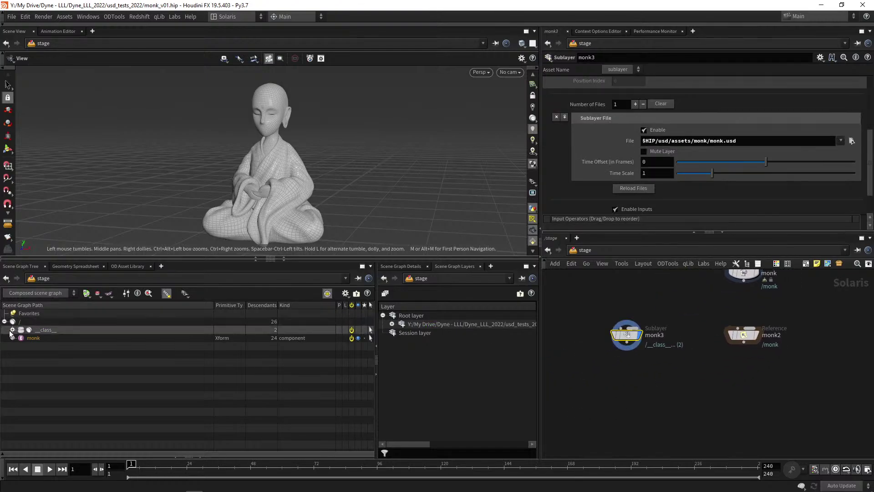
pyautogui.click(12, 330)
pyautogui.click(13, 330)
pyautogui.click(13, 329)
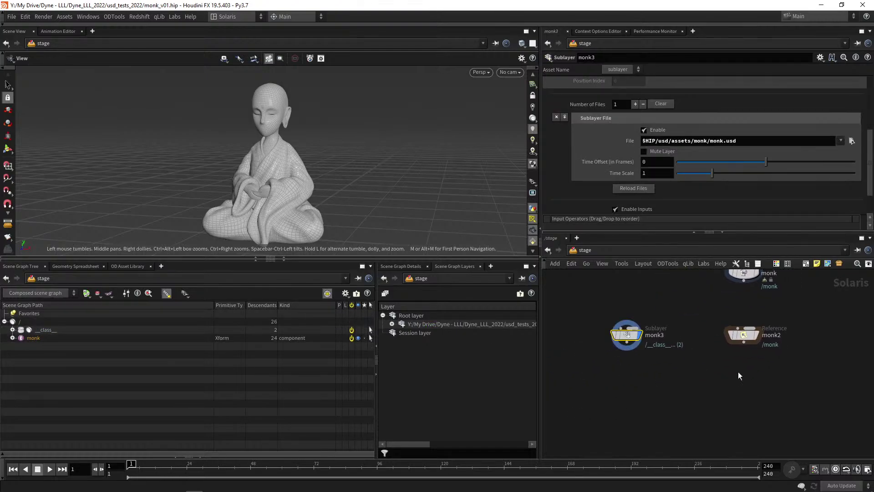
# Alternate between the monk2 Reference and the monk3 Sublayer to compare the root primitives each brings into the scene graph tree.
pyautogui.moveTo(738, 371); pyautogui.dragTo(713, 388, button='middle')
pyautogui.click(701, 344)
pyautogui.moveTo(630, 365); pyautogui.dragTo(628, 367, button='middle')
pyautogui.moveTo(588, 399); pyautogui.dragTo(583, 355)
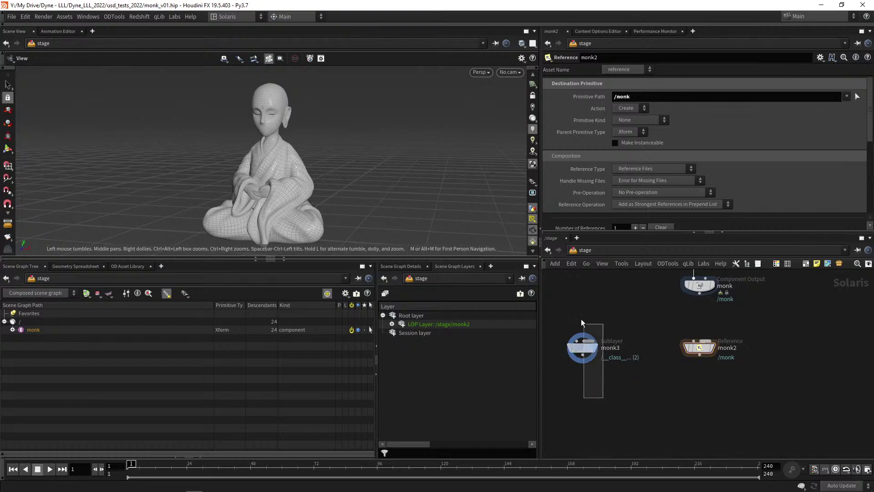
pyautogui.moveTo(673, 342); pyautogui.dragTo(646, 342, button='middle')
pyautogui.moveTo(625, 332); pyautogui.dragTo(699, 405)
pyautogui.moveTo(606, 390); pyautogui.dragTo(655, 391, button='middle')
pyautogui.click(610, 347)
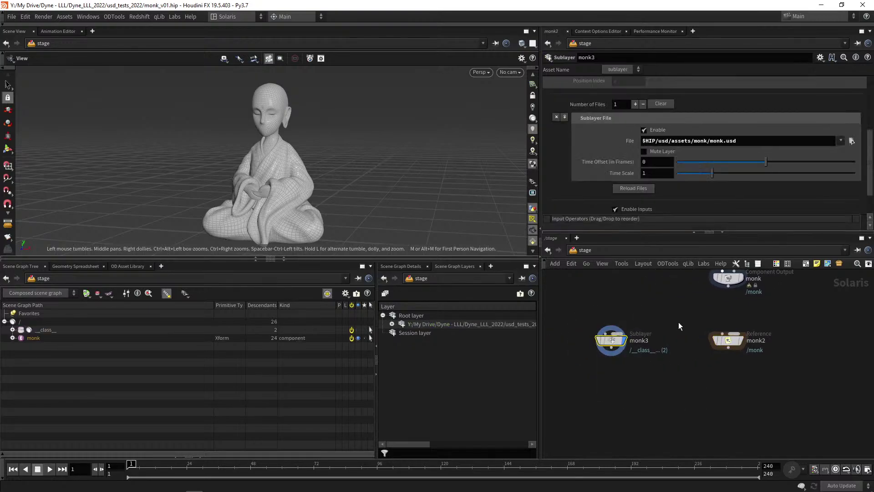
pyautogui.moveTo(678, 322); pyautogui.dragTo(686, 397)
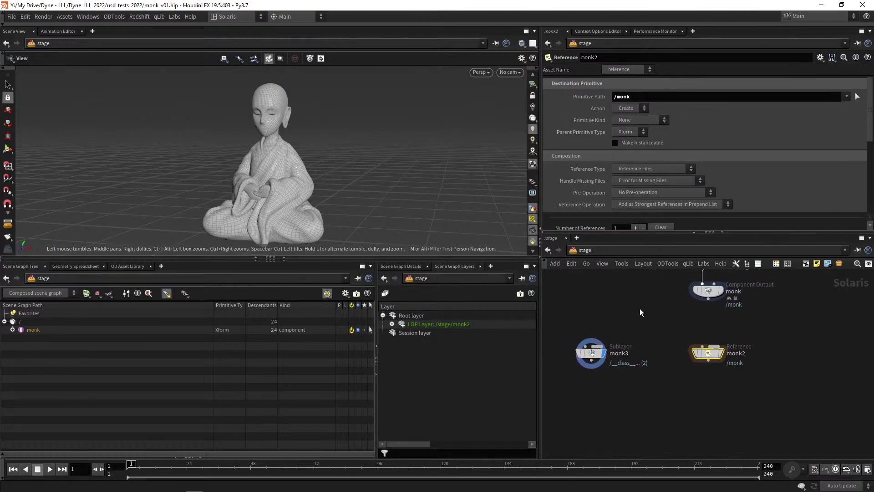
# Delete the monk2 Reference node and place the monk3 Sublayer directly below the monk Component Output.
pyautogui.click(591, 354)
pyautogui.click(707, 354)
pyautogui.press('Delete')
pyautogui.moveTo(592, 353); pyautogui.dragTo(709, 348)
pyautogui.moveTo(704, 393); pyautogui.dragTo(704, 413, button='middle')
pyautogui.scroll(-3, 622, 371)
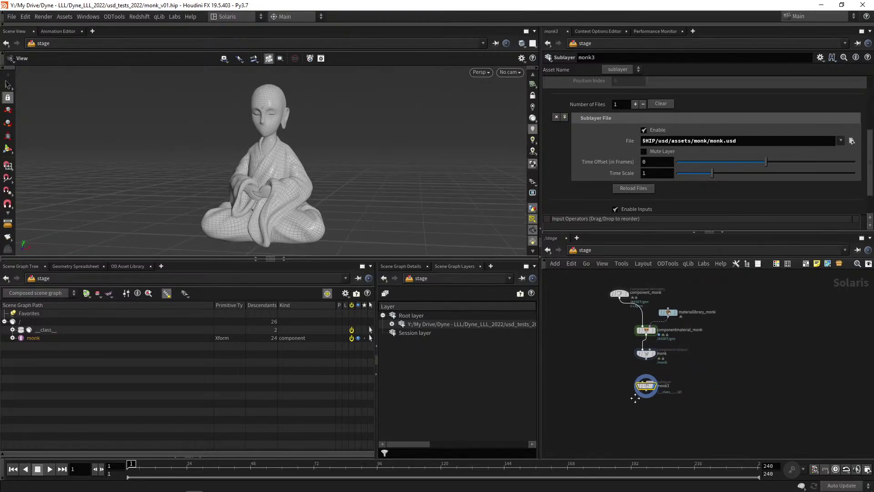
# Add a Light node to the stage network, below and to the side of the monk3 Sublayer.
pyautogui.scroll(2, 635, 399)
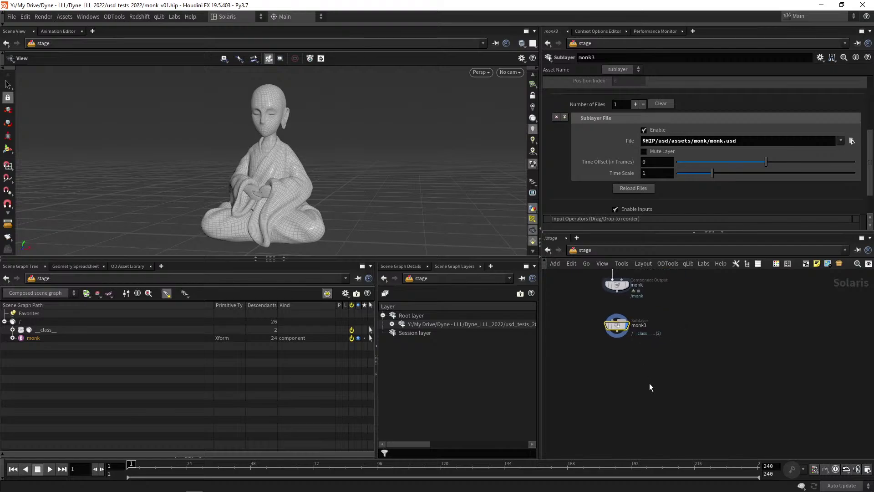
pyautogui.scroll(2, 649, 387)
pyautogui.press('Tab')
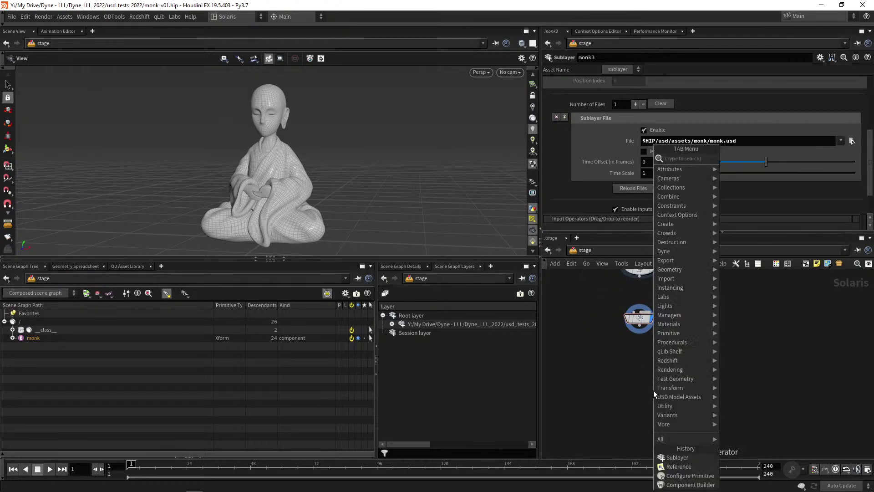
pyautogui.write('l')
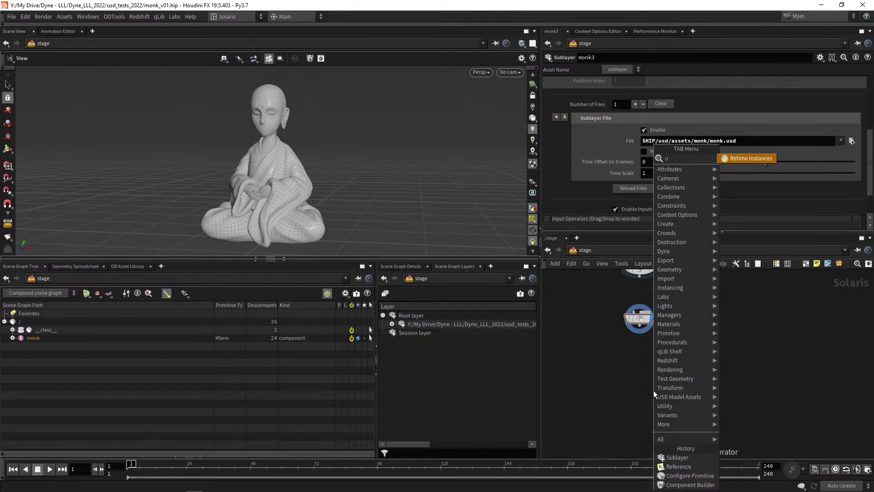
pyautogui.write('i')
pyautogui.press('Return')
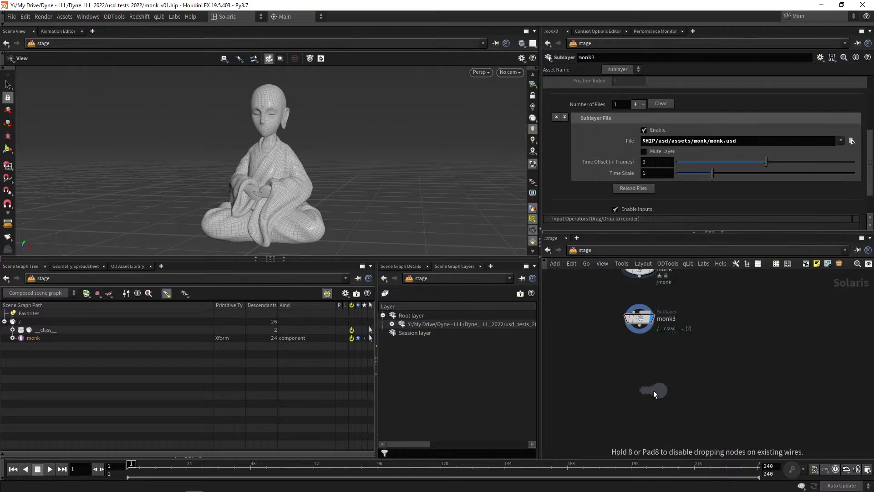
pyautogui.click(653, 389)
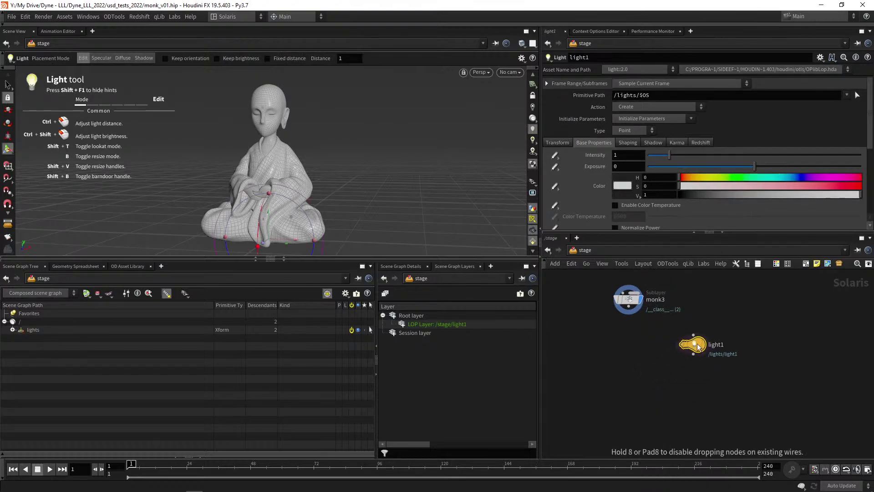
pyautogui.click(703, 345)
# Add a Reference node below monk3 and wire the monk3 Sublayer into its first input.
pyautogui.press('Tab')
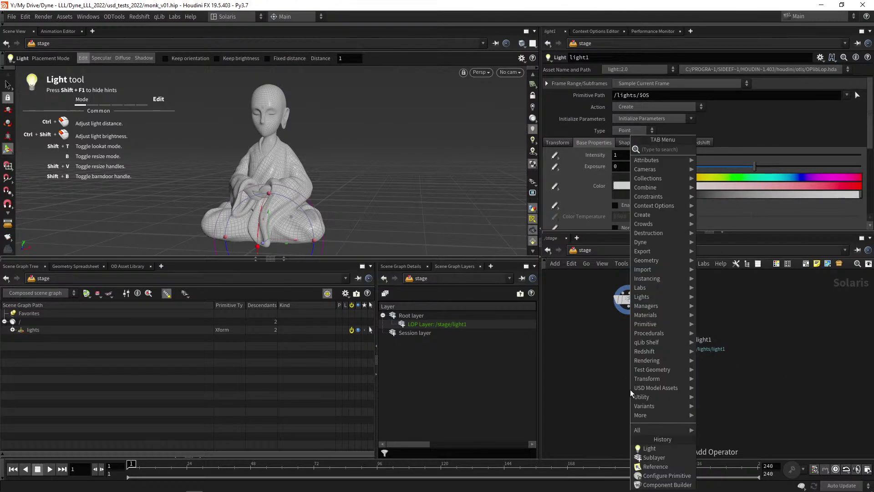
pyautogui.write('ref')
pyautogui.press('Return')
pyautogui.click(630, 389)
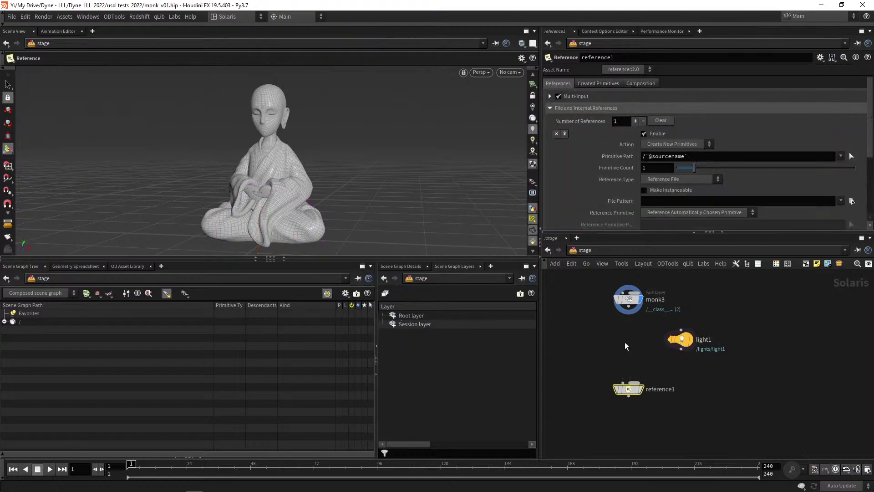
pyautogui.moveTo(628, 315); pyautogui.dragTo(631, 430)
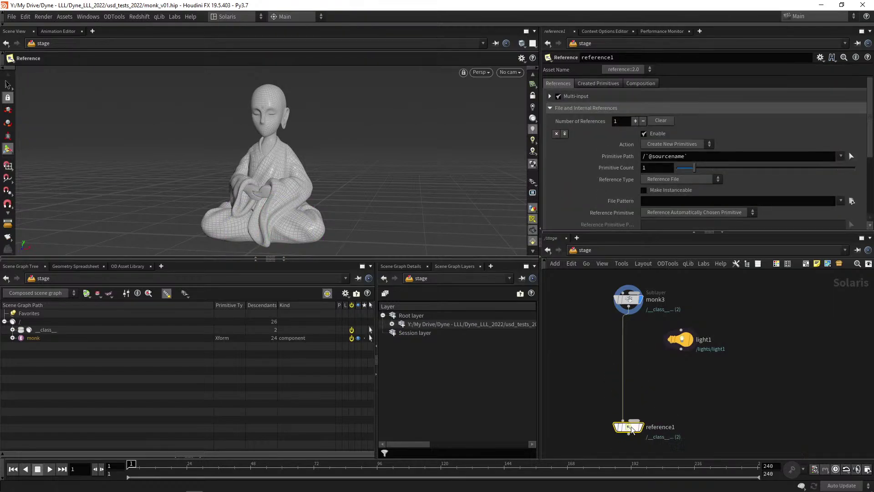
# Add a Merge node below light1 and wire light1 into it.
pyautogui.scroll(-2, 687, 346)
pyautogui.moveTo(686, 346); pyautogui.dragTo(637, 344, button='middle')
pyautogui.moveTo(637, 344); pyautogui.dragTo(674, 335)
pyautogui.moveTo(674, 335); pyautogui.dragTo(668, 373, button='middle')
pyautogui.press('Tab')
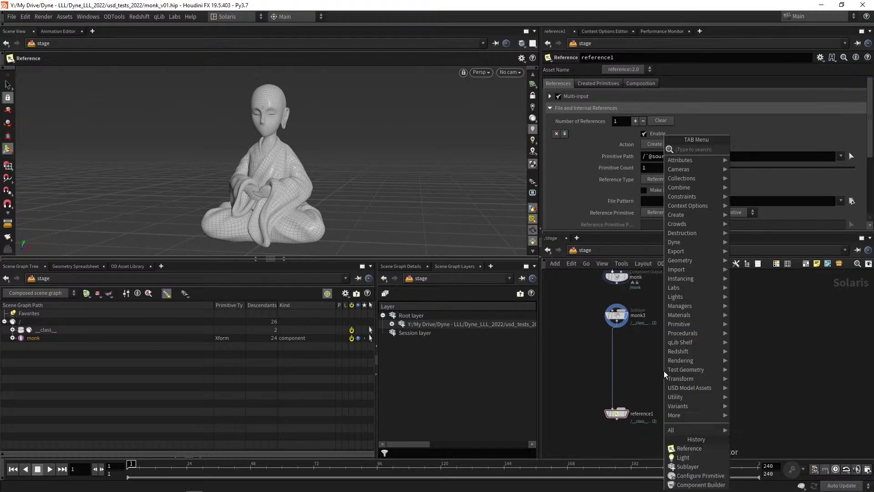
pyautogui.write('merge')
pyautogui.press('Return')
pyautogui.click(668, 376)
pyautogui.moveTo(668, 374); pyautogui.dragTo(702, 377)
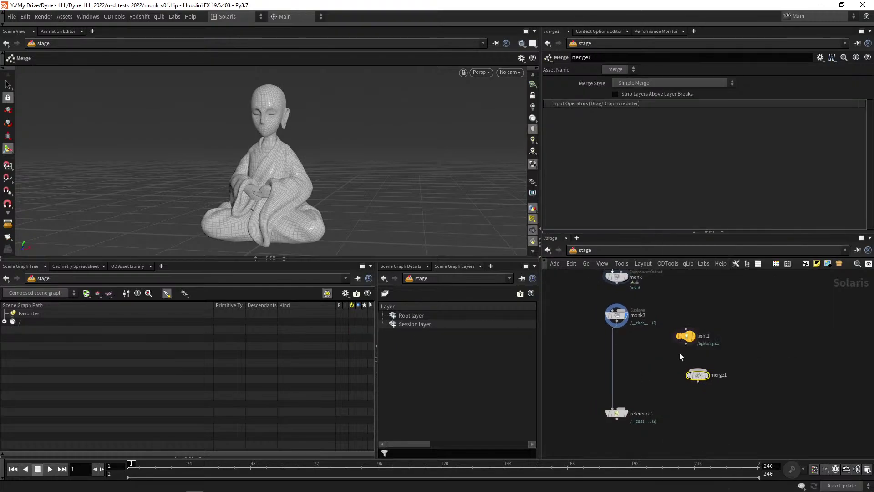
pyautogui.moveTo(685, 343)
pyautogui.mouseDown()
pyautogui.moveTo(697, 369)
pyautogui.moveTo(684, 334)
pyautogui.mouseUp()
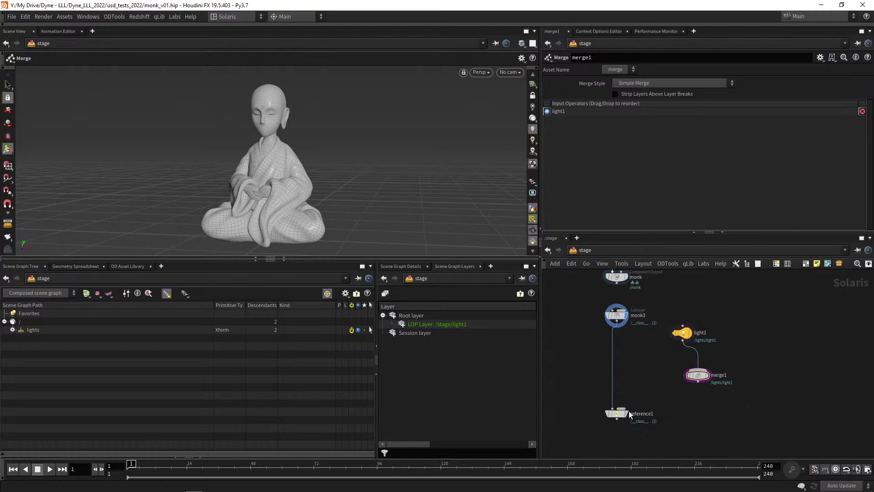
# Wire merge1 into the second input of reference1 and move reference1 further down the network.
pyautogui.click(698, 385)
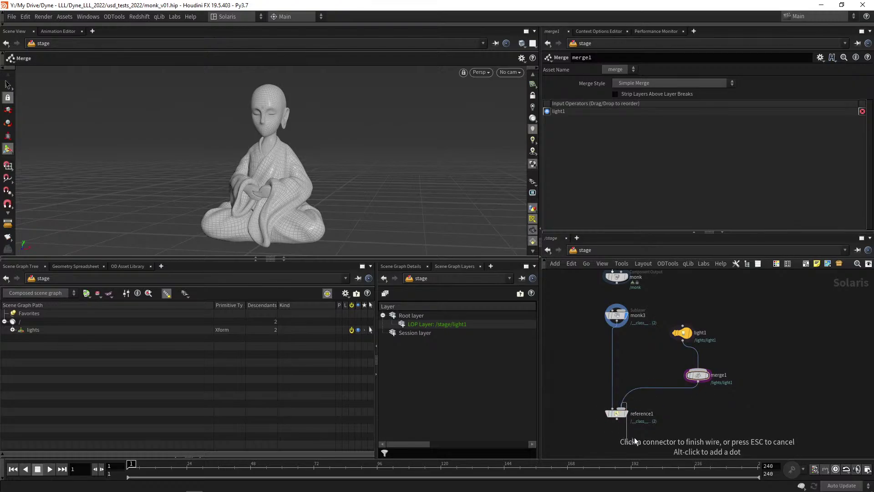
pyautogui.click(625, 417)
pyautogui.moveTo(624, 416); pyautogui.dragTo(625, 434)
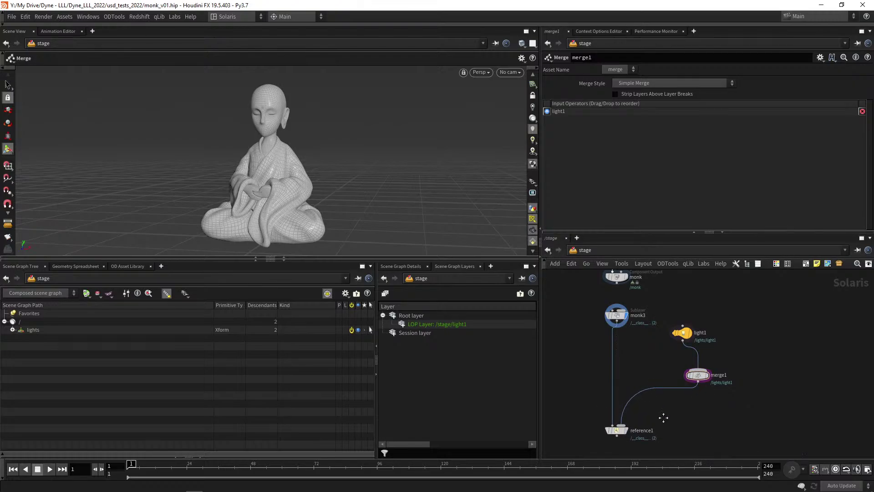
pyautogui.moveTo(673, 411); pyautogui.dragTo(649, 399, button='middle')
pyautogui.moveTo(648, 399); pyautogui.dragTo(654, 397, button='right')
pyautogui.moveTo(653, 397); pyautogui.dragTo(649, 403, button='middle')
pyautogui.moveTo(655, 324); pyautogui.dragTo(677, 388)
pyautogui.moveTo(677, 406); pyautogui.dragTo(688, 400, button='middle')
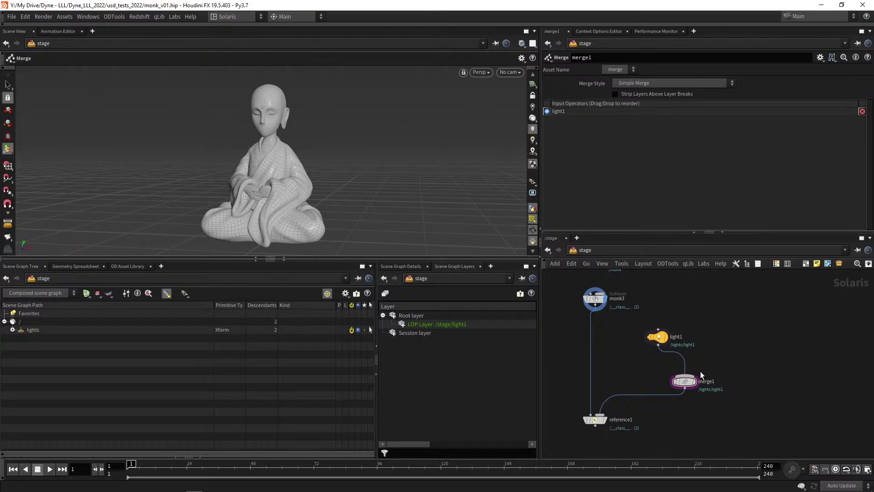
pyautogui.moveTo(672, 414); pyautogui.dragTo(657, 399, button='middle')
pyautogui.scroll(-1, 657, 399)
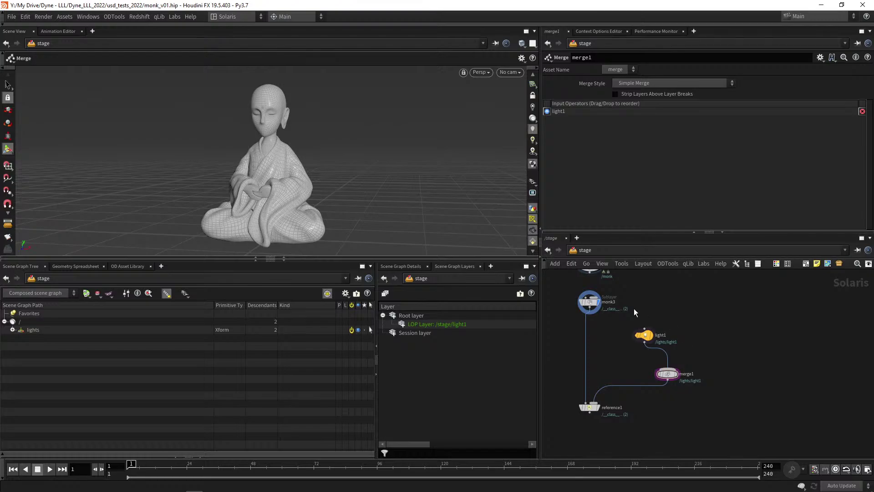
pyautogui.moveTo(618, 323); pyautogui.dragTo(747, 411)
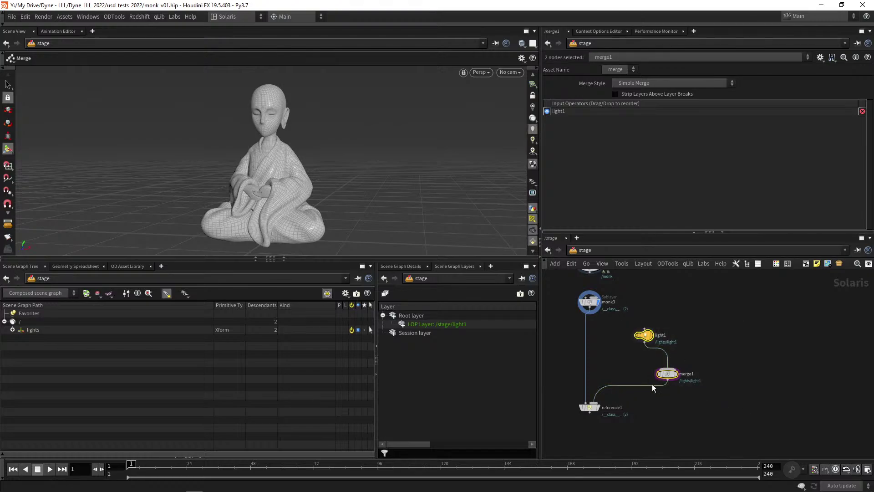
pyautogui.click(666, 374)
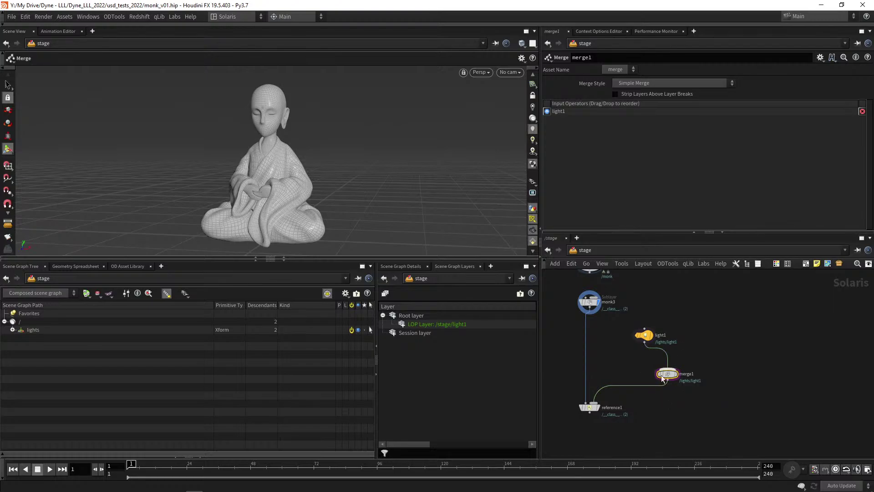
pyautogui.moveTo(613, 423); pyautogui.dragTo(641, 416, button='middle')
pyautogui.moveTo(656, 424)
pyautogui.mouseDown(button='right')
pyautogui.moveTo(664, 425)
pyautogui.moveTo(655, 416)
pyautogui.mouseUp(button='right')
pyautogui.moveTo(655, 415); pyautogui.dragTo(630, 414, button='middle')
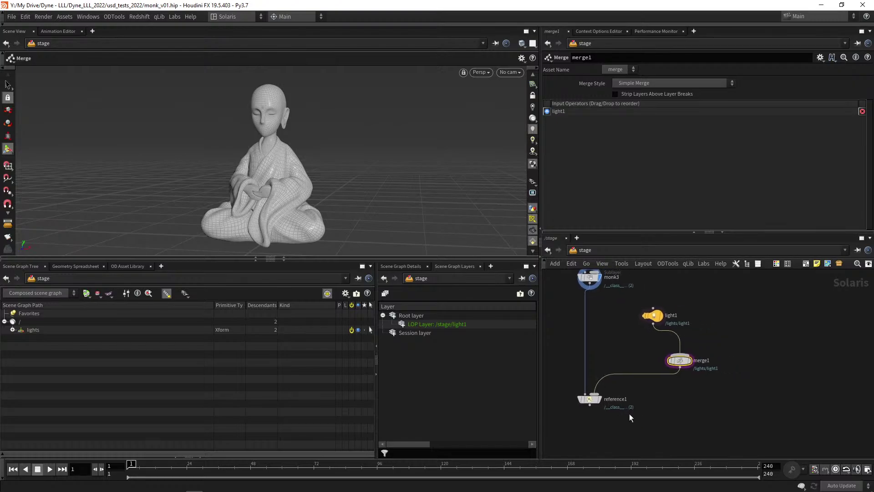
pyautogui.moveTo(630, 414); pyautogui.dragTo(648, 413, button='right')
pyautogui.moveTo(648, 413); pyautogui.dragTo(687, 411, button='middle')
pyautogui.moveTo(687, 411); pyautogui.dragTo(654, 403, button='right')
pyautogui.moveTo(653, 404); pyautogui.dragTo(624, 408, button='middle')
# Move reference1 slightly lower, and make it the selected and displayed node.
pyautogui.moveTo(604, 401); pyautogui.dragTo(605, 417)
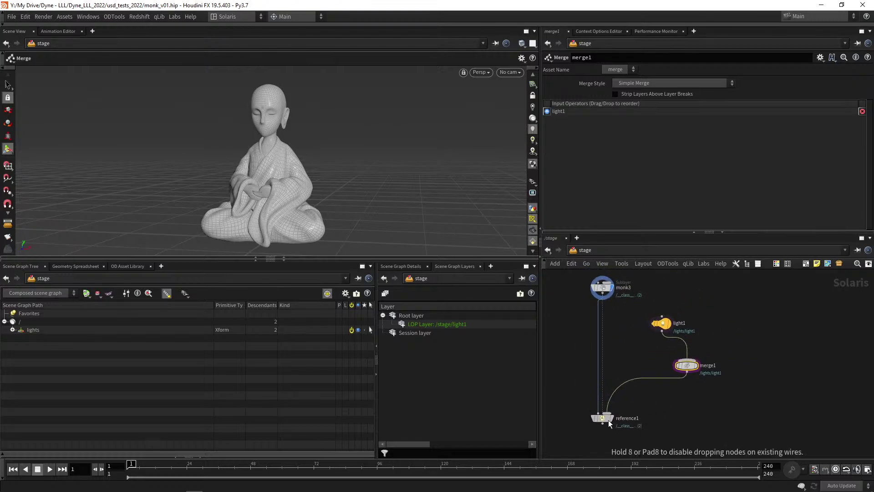
pyautogui.click(612, 417)
pyautogui.scroll(2, 572, 397)
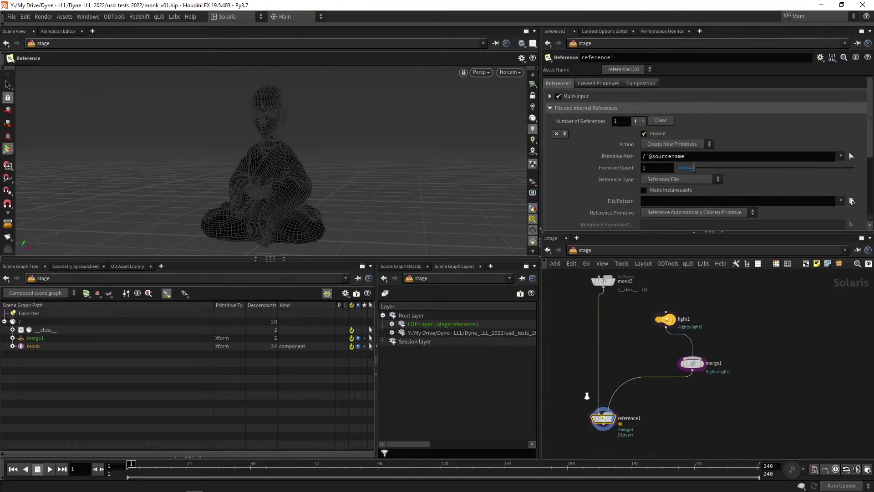
# Switch reference1 from reference::2.0 to the older reference version of the node and inspect its node information.
pyautogui.click(617, 71)
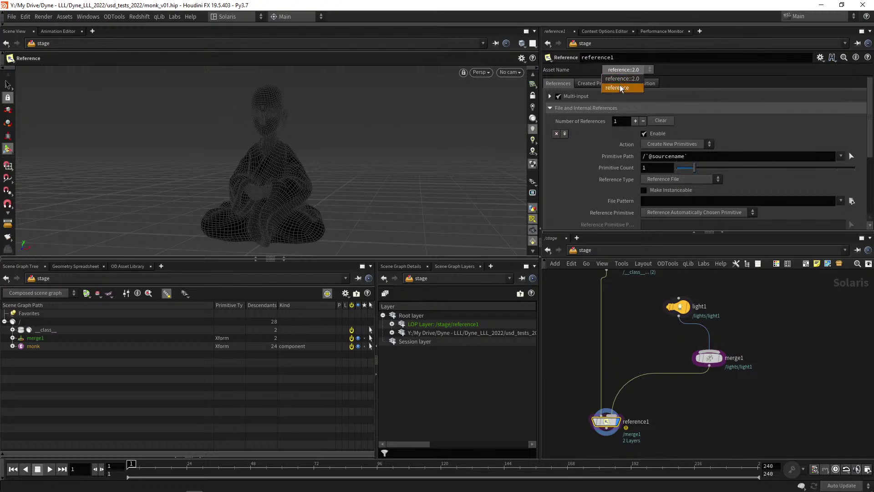
pyautogui.click(617, 87)
pyautogui.moveTo(274, 163); pyautogui.dragTo(367, 229)
pyautogui.moveTo(647, 338); pyautogui.dragTo(640, 314, button='middle')
pyautogui.scroll(1, 642, 370)
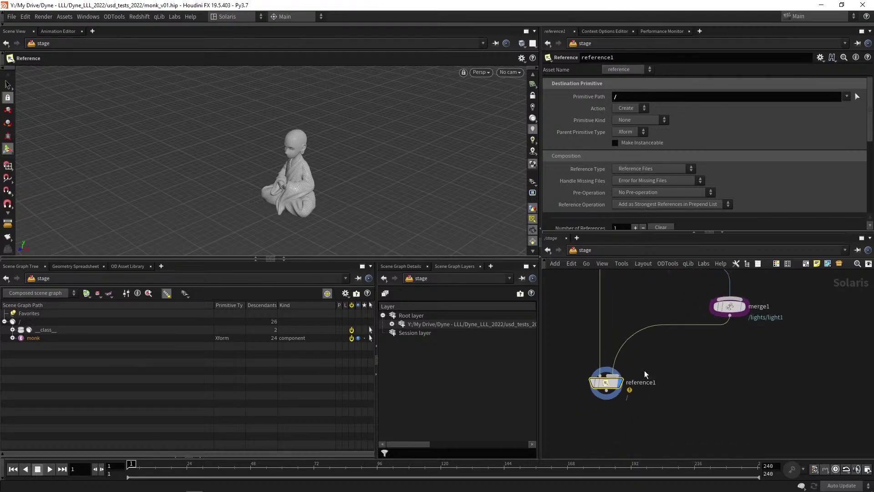
pyautogui.middleClick(606, 382)
pyautogui.scroll(-2, 673, 372)
pyautogui.moveTo(675, 372); pyautogui.dragTo(616, 400, button='middle')
# Move merge1 directly beneath light1 and make merge1 the displayed node.
pyautogui.moveTo(651, 354); pyautogui.dragTo(625, 367)
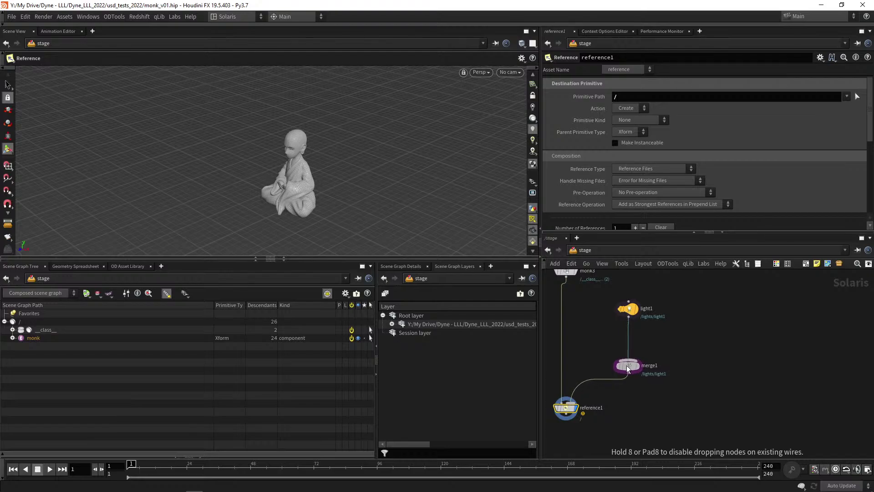
pyautogui.click(634, 367)
pyautogui.moveTo(590, 330); pyautogui.dragTo(588, 346, button='middle')
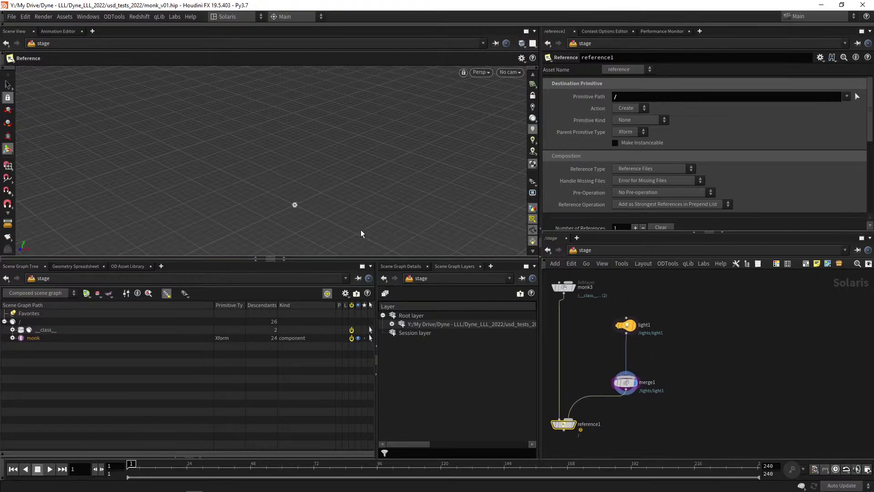
# Change light1's type to Rectangle.
pyautogui.click(629, 326)
pyautogui.keyDown('alt'); pyautogui.moveTo(255, 179); pyautogui.dragTo(299, 164); pyautogui.keyUp('alt')
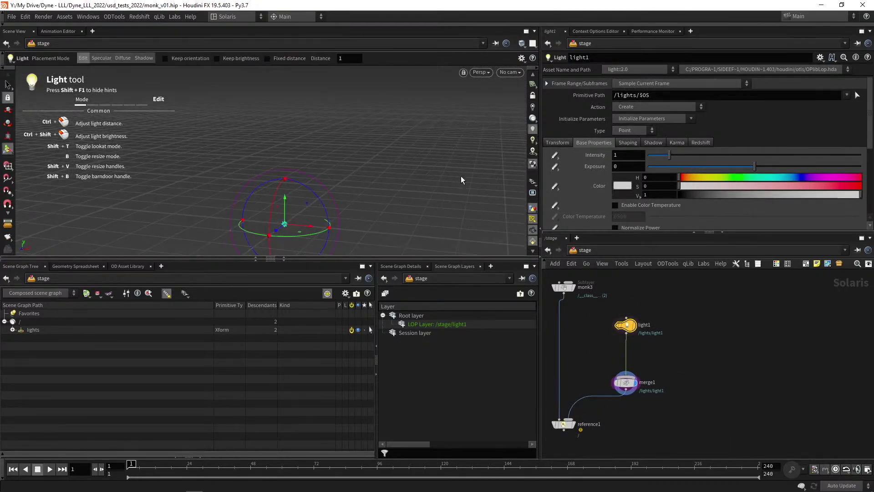
pyautogui.click(637, 131)
pyautogui.click(628, 177)
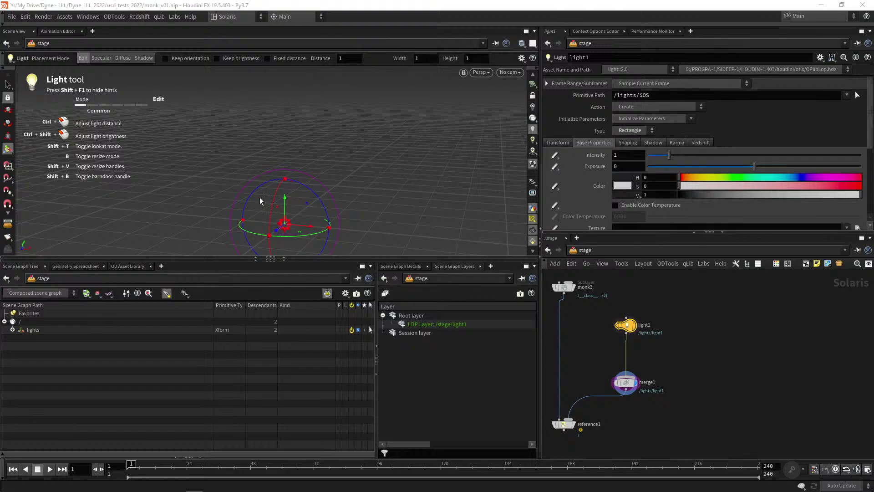
# Display reference1 while keeping light1 selected, and frame the rectangle light together with the monk.
pyautogui.keyDown('alt'); pyautogui.moveTo(260, 198); pyautogui.dragTo(341, 202, button='middle'); pyautogui.keyUp('alt')
pyautogui.moveTo(345, 207); pyautogui.dragTo(244, 129)
pyautogui.moveTo(576, 353); pyautogui.dragTo(598, 327, button='middle')
pyautogui.click(596, 398)
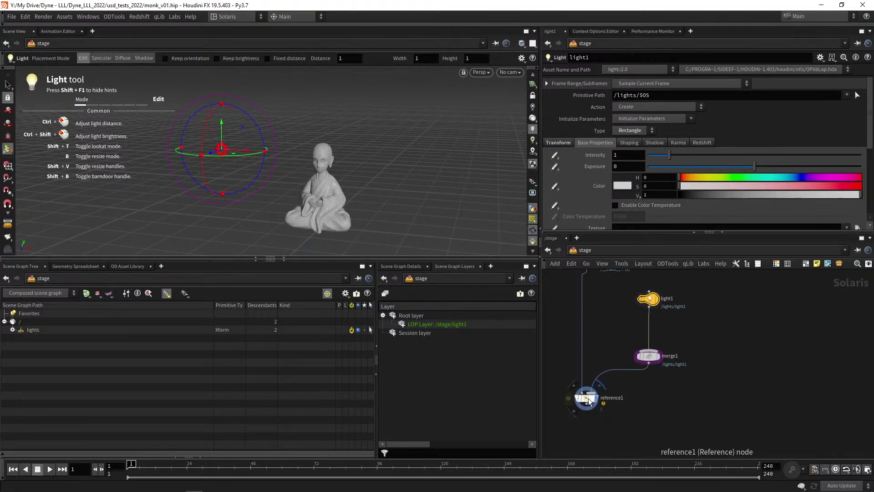
pyautogui.moveTo(613, 421); pyautogui.dragTo(554, 385)
pyautogui.click(650, 355)
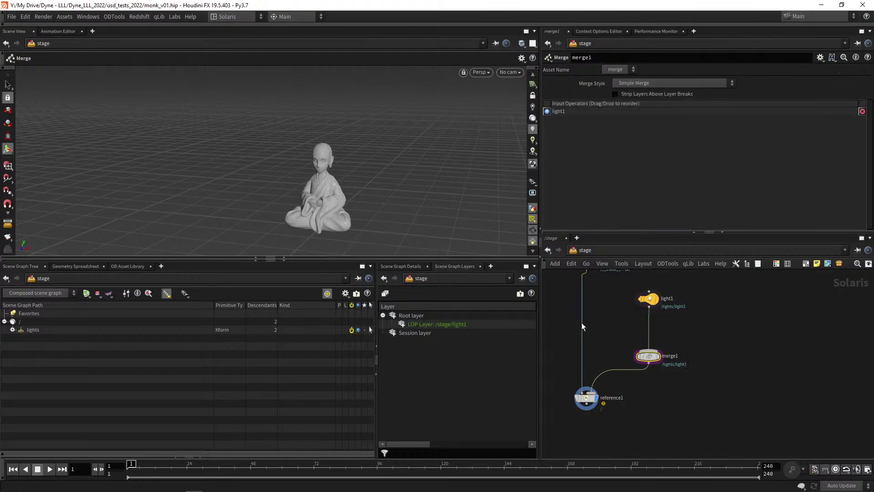
pyautogui.click(649, 299)
pyautogui.keyDown('alt'); pyautogui.moveTo(252, 144); pyautogui.dragTo(277, 153); pyautogui.keyUp('alt')
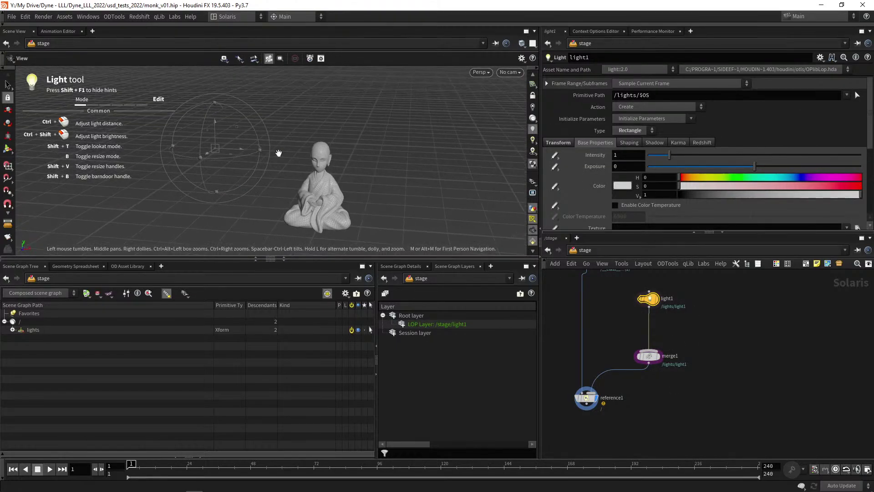
pyautogui.keyDown('alt'); pyautogui.moveTo(291, 149); pyautogui.dragTo(332, 121, button='right'); pyautogui.keyUp('alt')
pyautogui.keyDown('alt'); pyautogui.moveTo(332, 120); pyautogui.dragTo(321, 136); pyautogui.keyUp('alt')
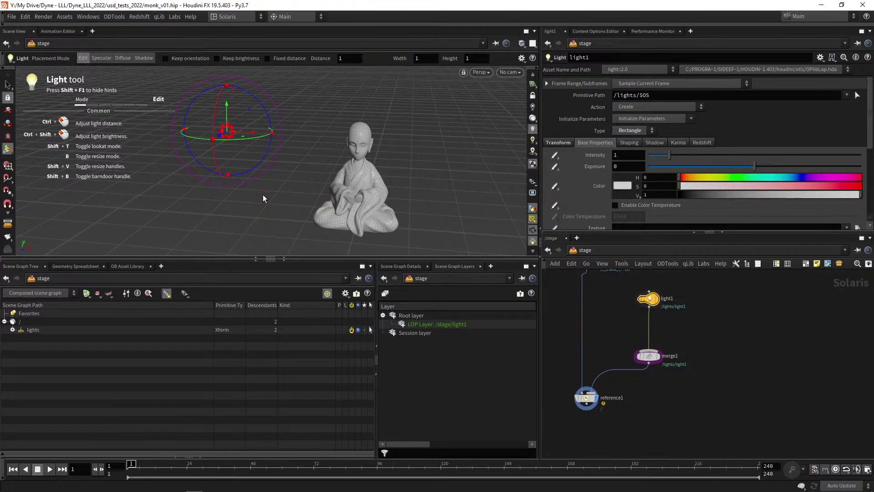
pyautogui.press('alt')
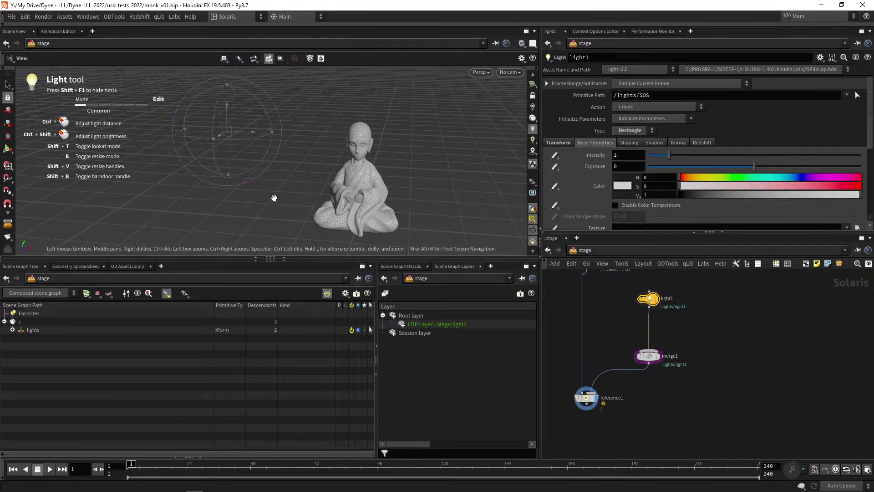
pyautogui.keyDown('alt'); pyautogui.moveTo(273, 195); pyautogui.dragTo(309, 179, button='right'); pyautogui.keyUp('alt')
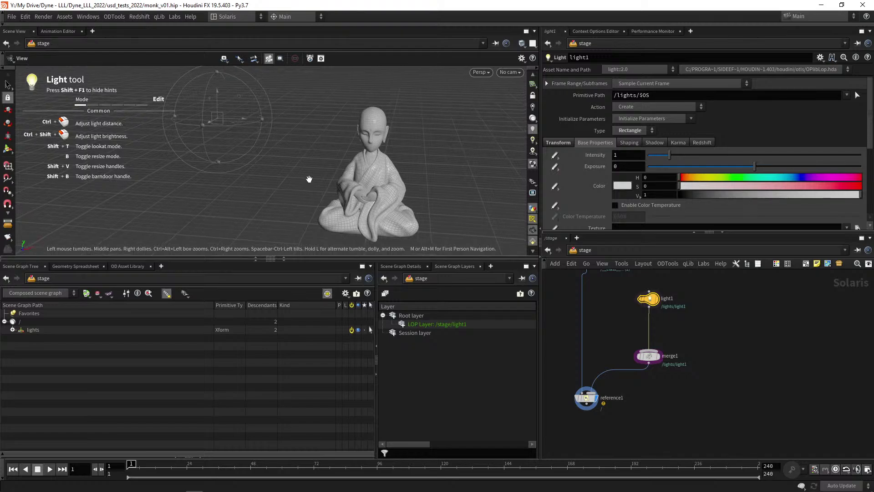
pyautogui.keyDown('alt'); pyautogui.moveTo(308, 178); pyautogui.dragTo(293, 178, button='middle'); pyautogui.keyUp('alt')
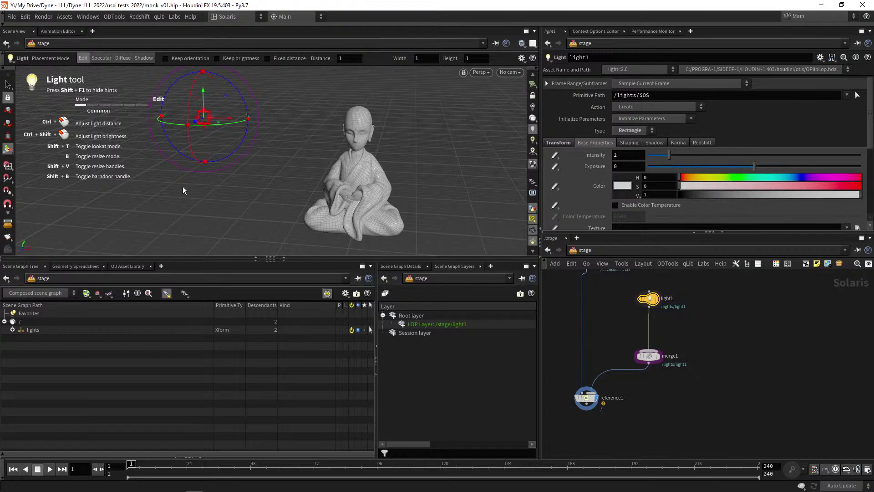
# Turn on Specular placement for light1 and place its highlight on the monk's head at a distance of about 17.4.
pyautogui.click(100, 58)
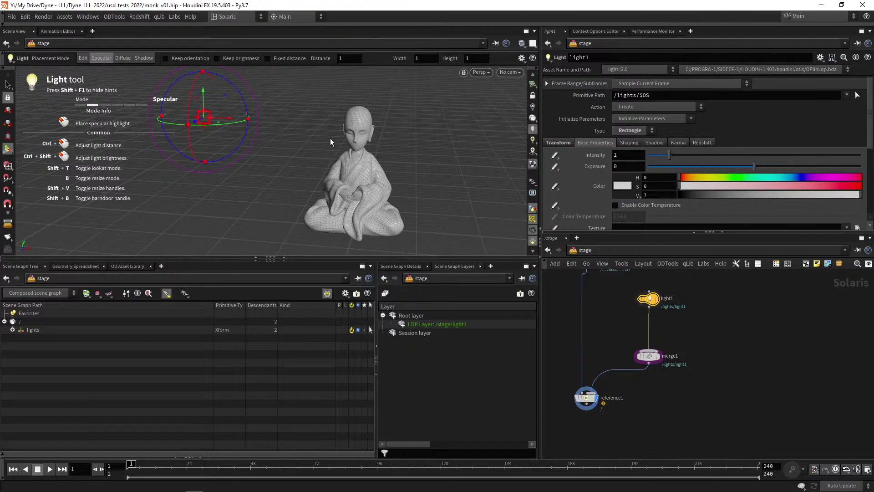
pyautogui.moveTo(353, 117); pyautogui.dragTo(333, 118)
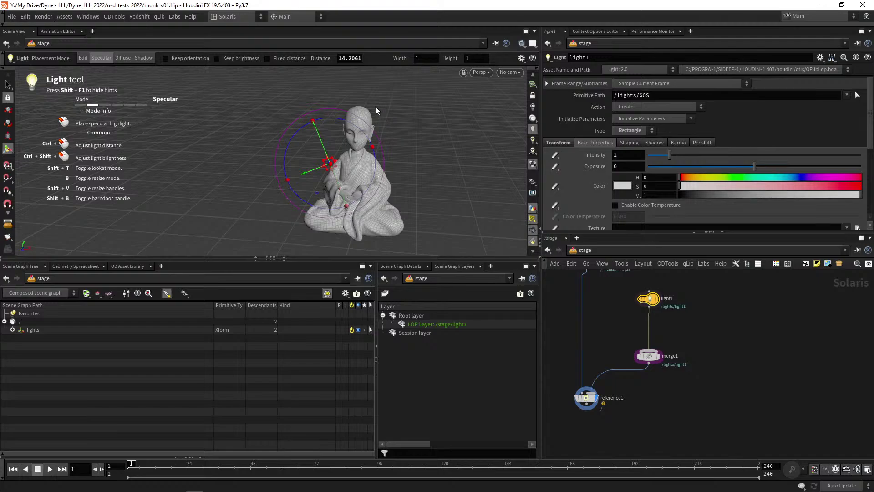
pyautogui.click(356, 113)
pyautogui.press('space')
pyautogui.moveTo(328, 136); pyautogui.dragTo(293, 147)
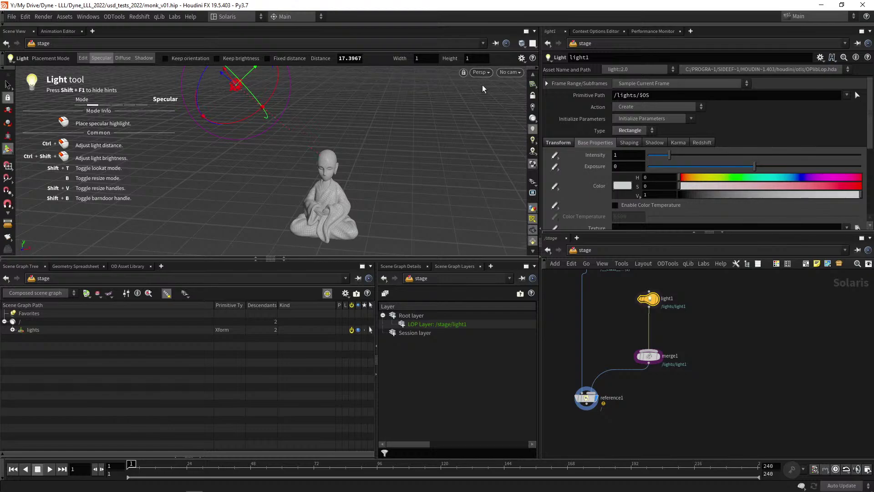
# Switch the viewport renderer to Karma and frame the monk.
pyautogui.click(481, 72)
pyautogui.click(492, 114)
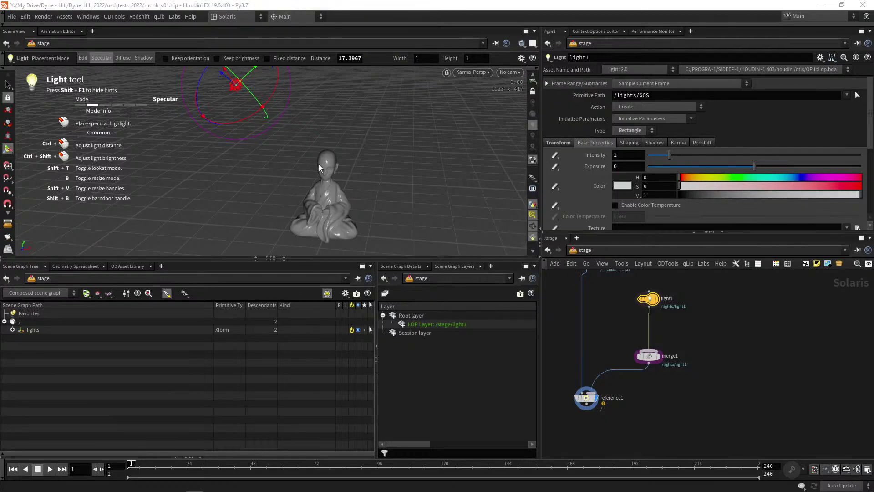
pyautogui.press('space')
pyautogui.moveTo(319, 165); pyautogui.dragTo(311, 161)
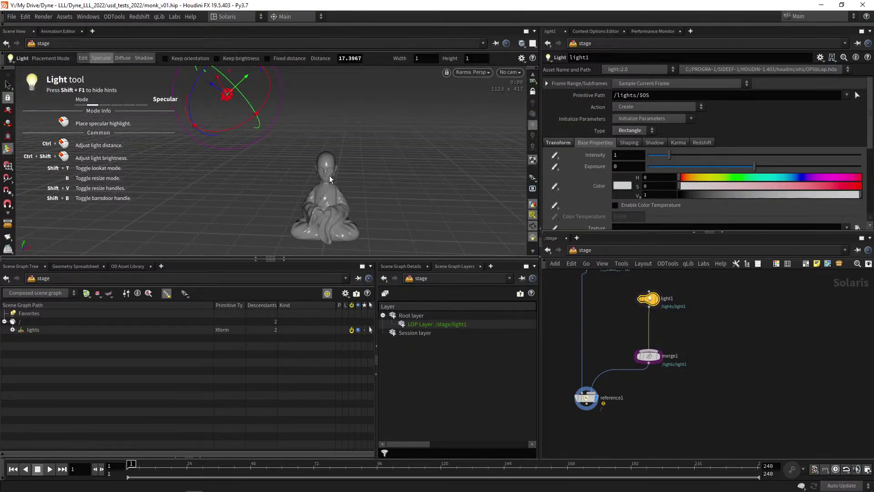
pyautogui.rightClick(313, 158)
pyautogui.keyDown('alt'); pyautogui.moveTo(299, 152); pyautogui.dragTo(323, 148, button='right'); pyautogui.keyUp('alt')
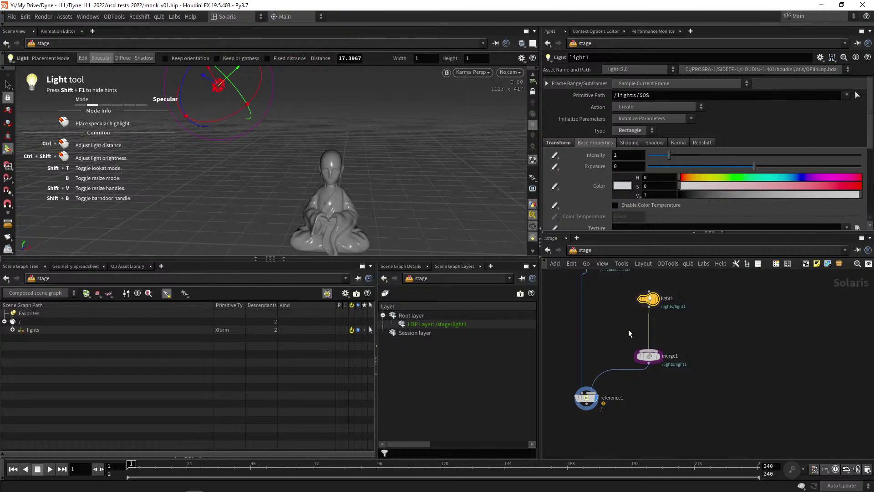
# Move light1 aside, display merge1, and wire the monk3 Sublayer into merge1 alongside light1.
pyautogui.moveTo(628, 329); pyautogui.dragTo(622, 356, button='middle')
pyautogui.moveTo(644, 327); pyautogui.dragTo(673, 330)
pyautogui.click(652, 382)
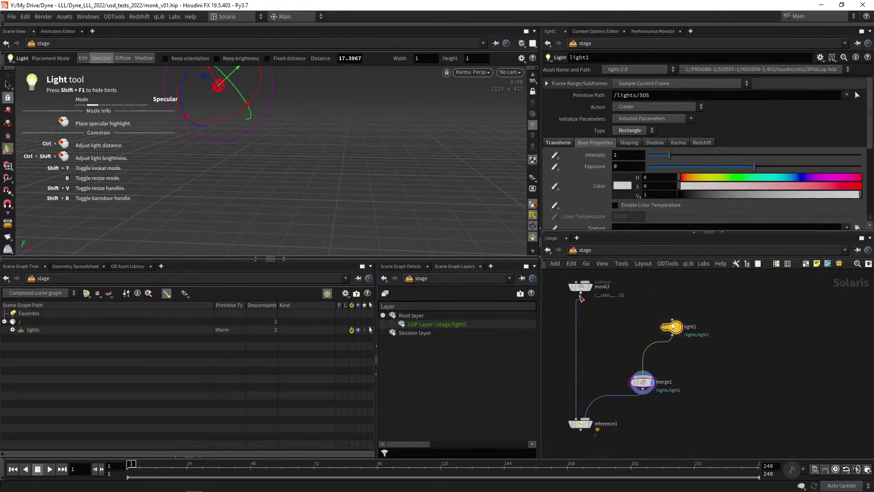
pyautogui.moveTo(581, 293); pyautogui.dragTo(633, 374)
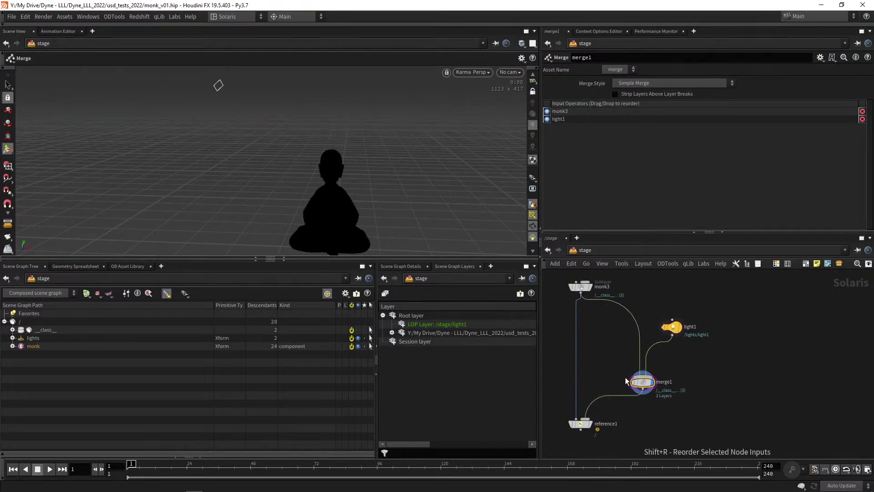
# Reselect light1 and place its specular highlight on the side of the monk's head, about 18 units away.
pyautogui.moveTo(727, 367); pyautogui.dragTo(646, 318)
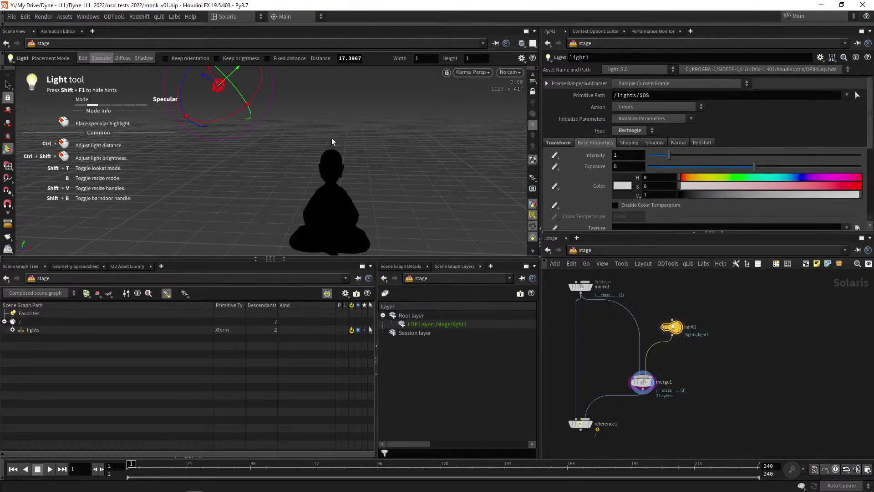
pyautogui.keyDown('alt'); pyautogui.moveTo(329, 138); pyautogui.dragTo(276, 139); pyautogui.keyUp('alt')
pyautogui.click(327, 158)
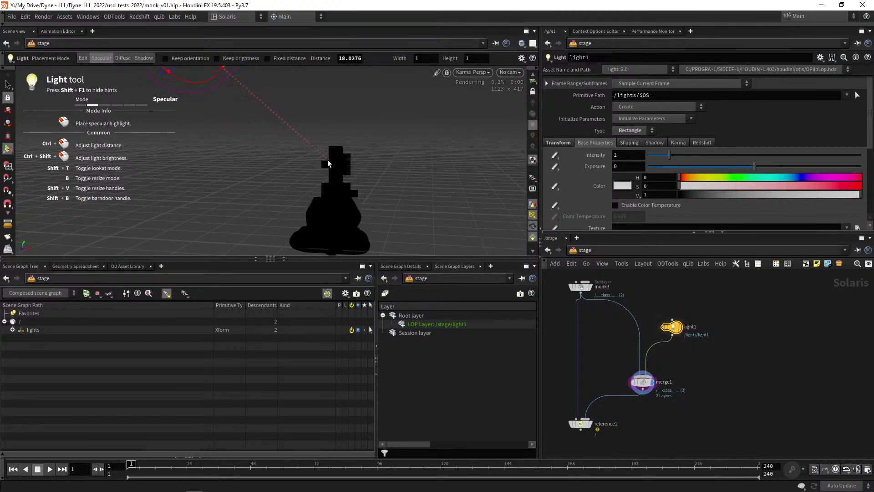
# Set light1's exposure to 4 and its intensity to 2.
pyautogui.click(625, 165)
pyautogui.write('4')
pyautogui.click(622, 157)
pyautogui.write('2')
pyautogui.press('Return')
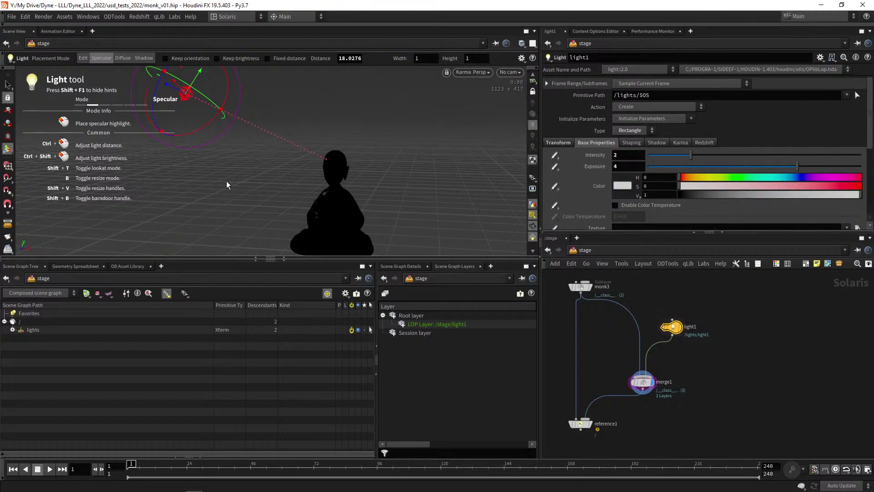
# Resize the rectangle light to a width of about 8.3 and a height of about 10.04.
pyautogui.press('space')
pyautogui.moveTo(209, 172); pyautogui.dragTo(242, 182)
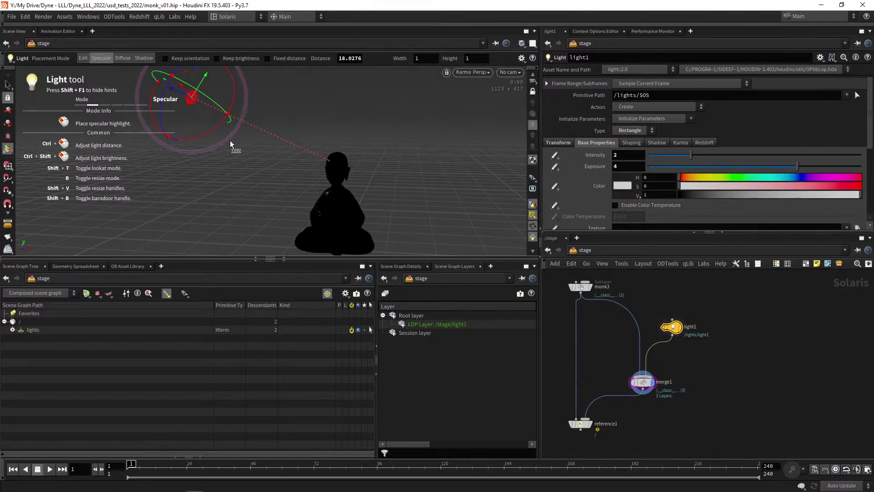
pyautogui.press('b')
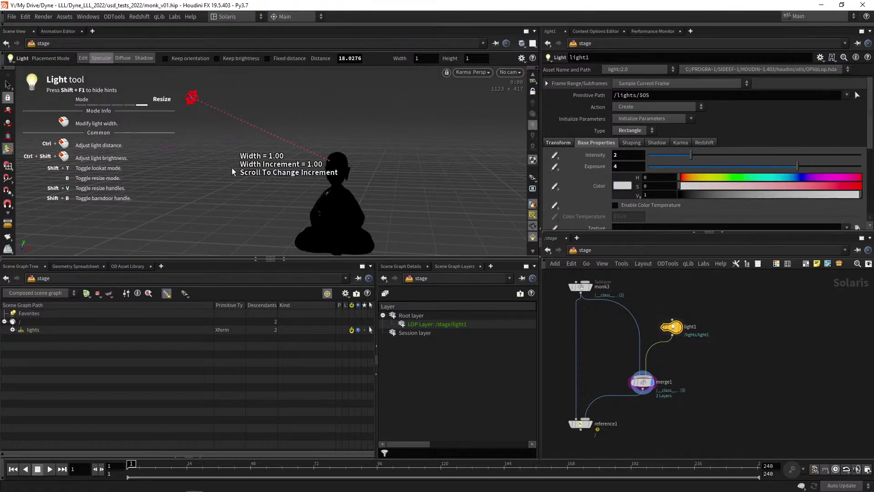
pyautogui.moveTo(224, 170); pyautogui.dragTo(212, 154)
pyautogui.moveTo(197, 119)
pyautogui.mouseDown()
pyautogui.moveTo(209, 121)
pyautogui.moveTo(197, 122)
pyautogui.mouseUp()
pyautogui.moveTo(194, 92); pyautogui.dragTo(226, 67)
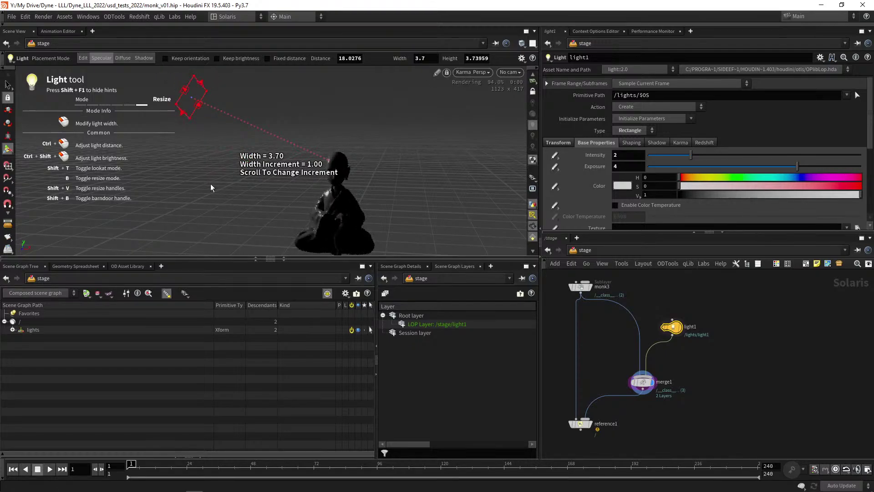
pyautogui.moveTo(211, 184); pyautogui.dragTo(247, 183)
pyautogui.press('b')
# Reposition light1 by placing its specular highlight on the monk's forehead at a distance of about 21.5.
pyautogui.click(316, 206)
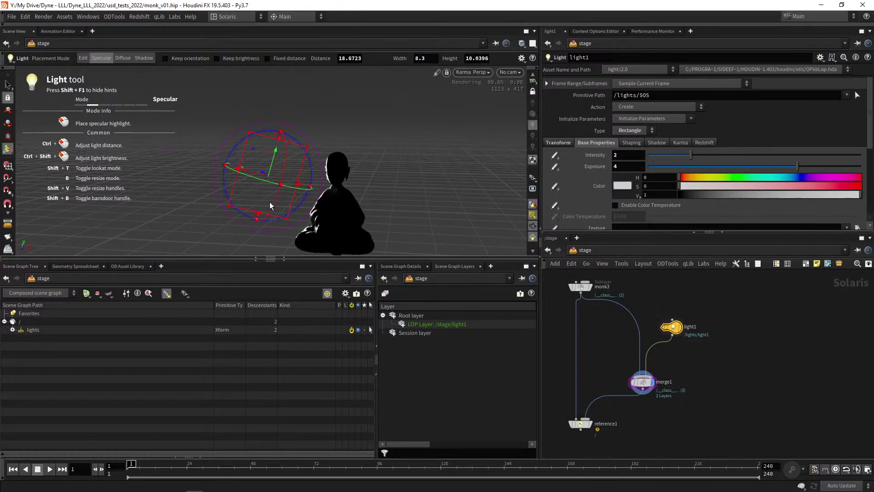
pyautogui.moveTo(340, 160); pyautogui.dragTo(294, 189)
pyautogui.press('Escape')
pyautogui.press('Escape')
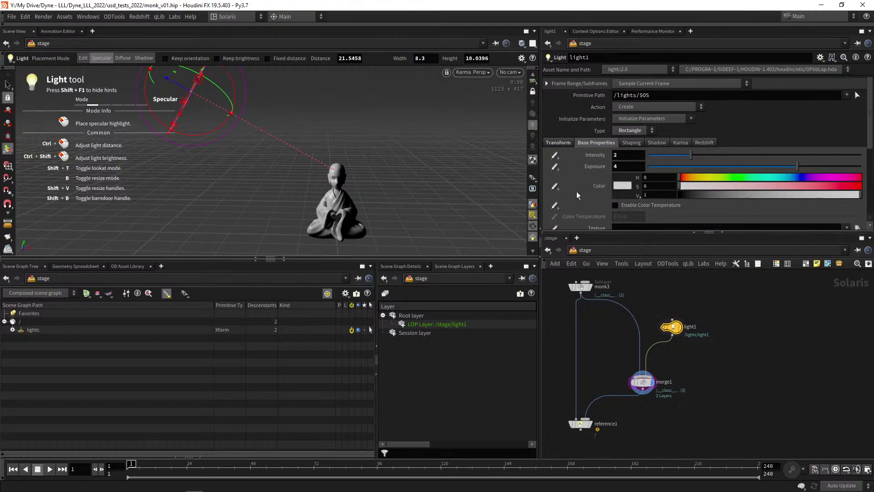
# Enlarge the parameter area and examine light1's base properties, including size, color, normalization, and the diffuse and specular multipliers.
pyautogui.scroll(-3, 585, 150)
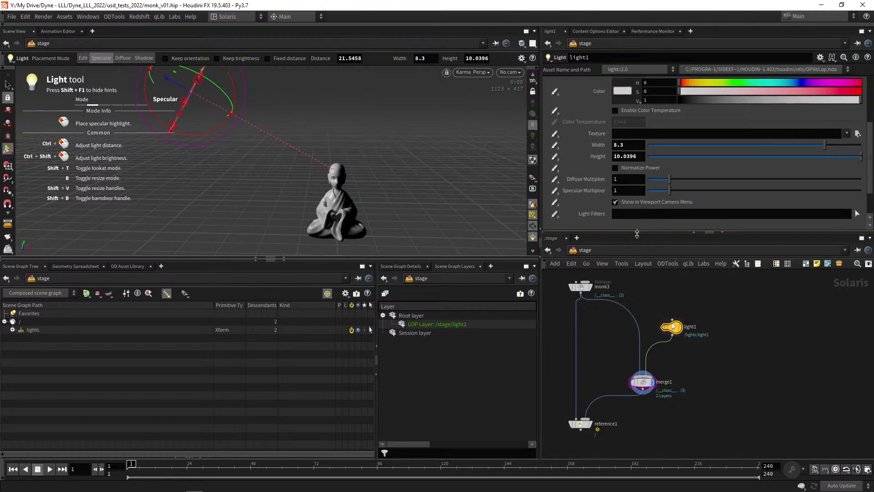
pyautogui.moveTo(633, 233); pyautogui.dragTo(633, 264)
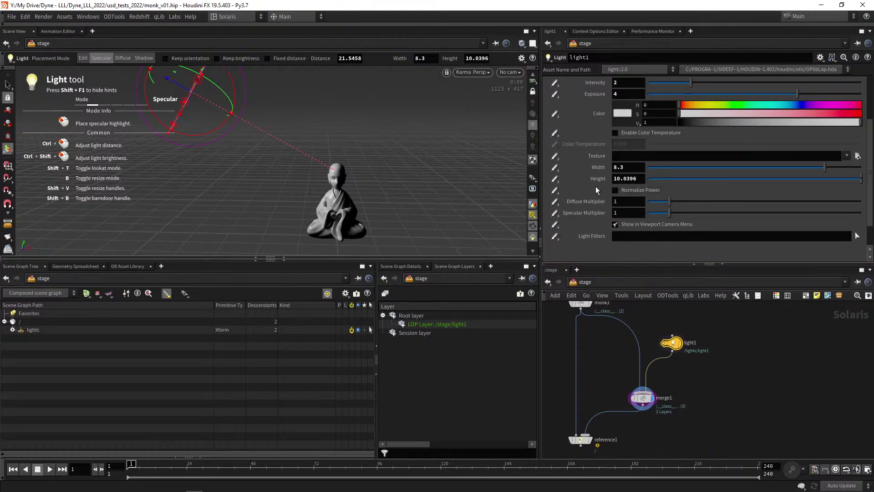
pyautogui.scroll(1, 591, 179)
pyautogui.scroll(-1, 593, 162)
pyautogui.scroll(1, 593, 217)
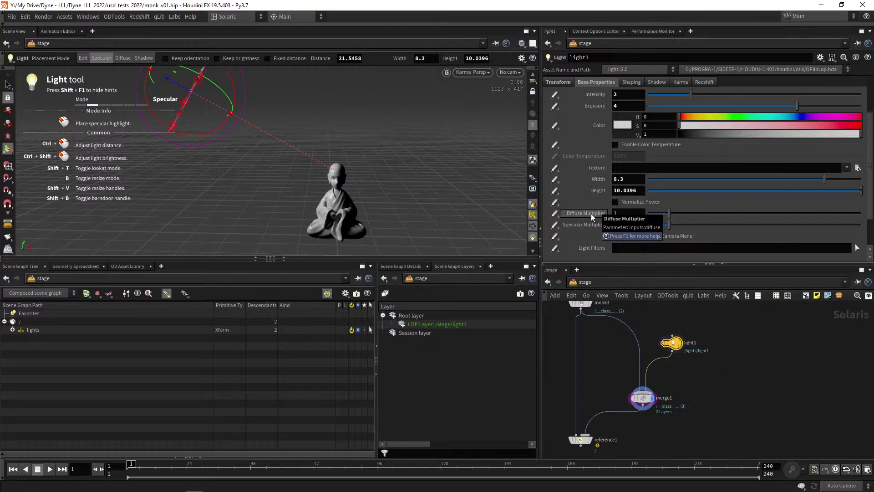
pyautogui.scroll(4, 583, 189)
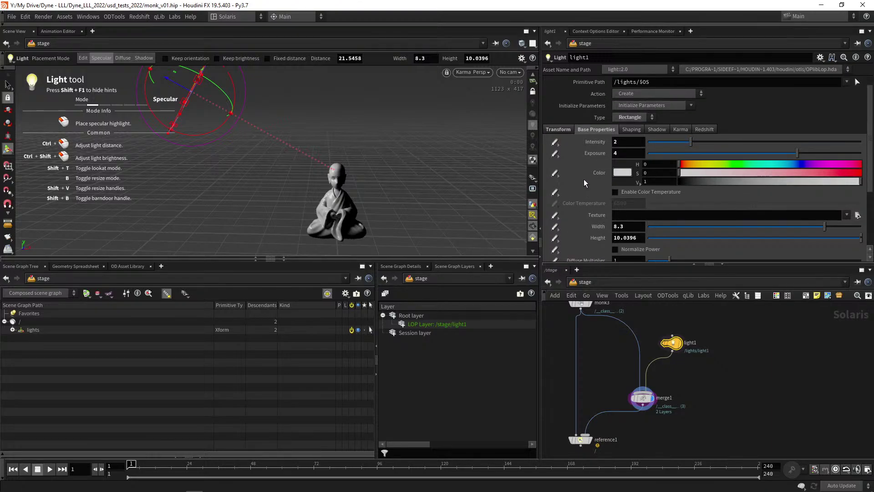
pyautogui.scroll(-2, 583, 180)
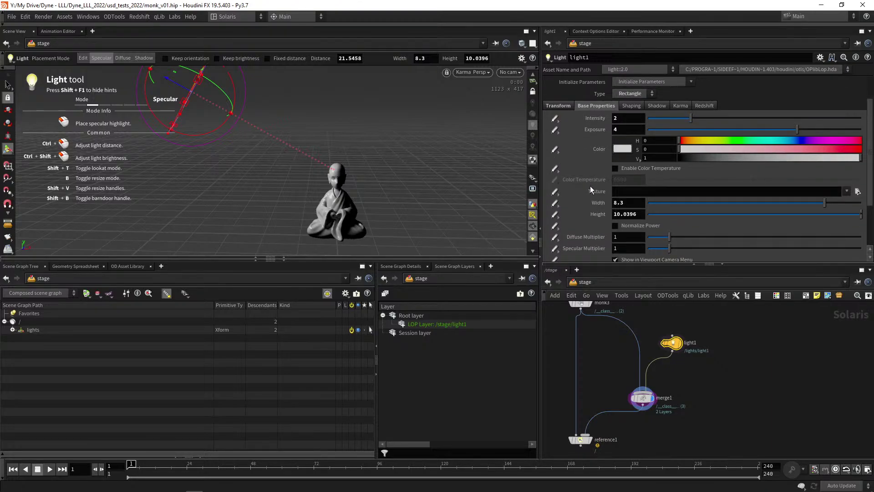
pyautogui.scroll(-3, 590, 185)
pyautogui.moveTo(754, 264); pyautogui.dragTo(754, 296)
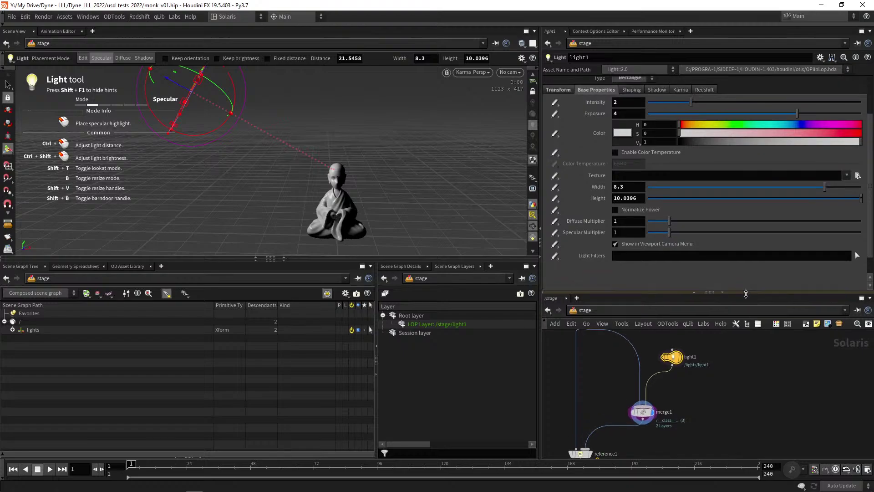
# Try Look At with Keep Position on light1, moving the look-at target onto the monk's body, and turn the constraint off.
pyautogui.scroll(3, 585, 266)
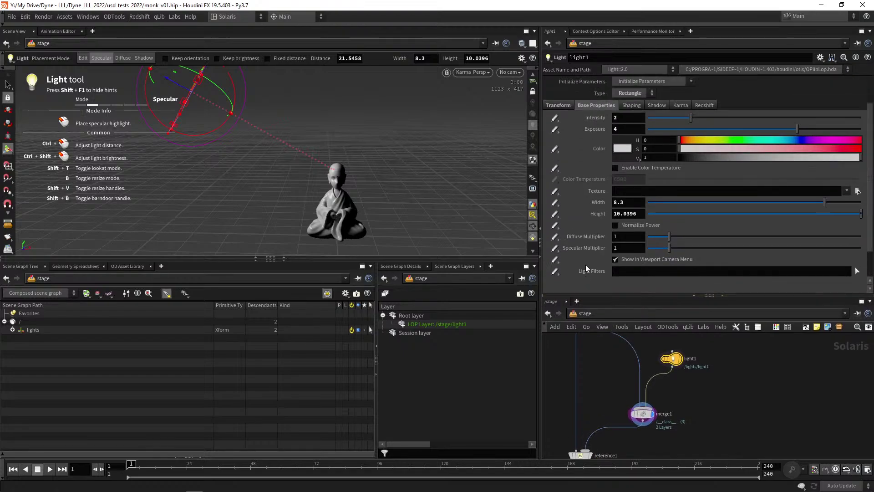
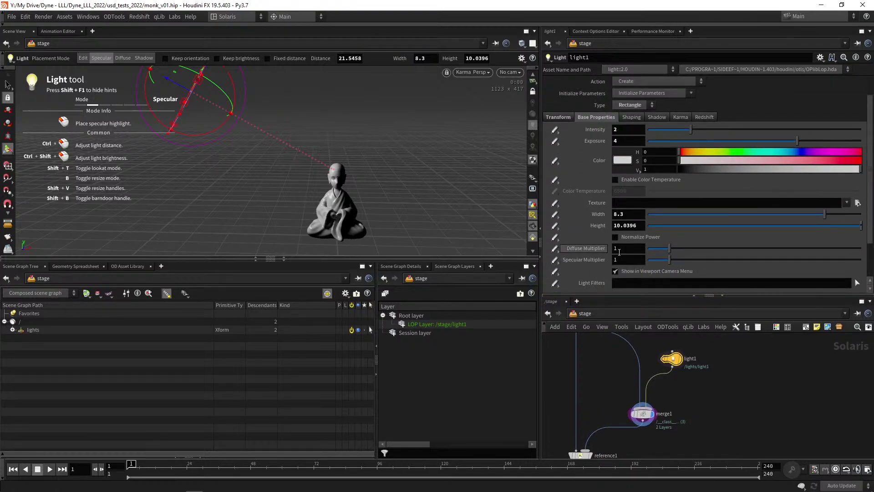
pyautogui.click(558, 117)
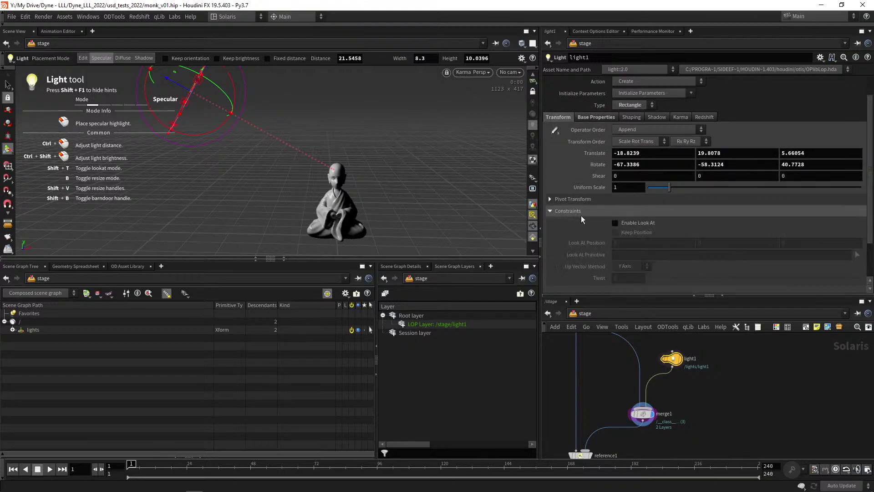
pyautogui.click(625, 222)
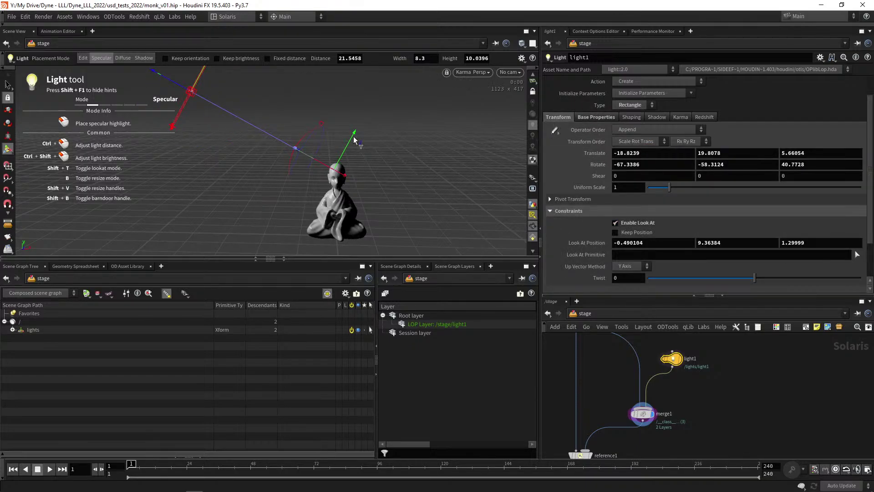
pyautogui.moveTo(357, 146); pyautogui.dragTo(374, 168)
pyautogui.press('space')
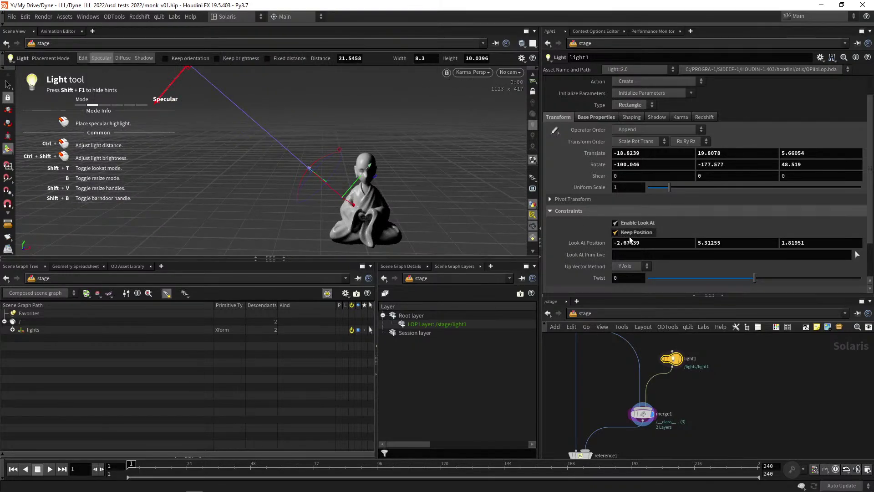
pyautogui.click(616, 223)
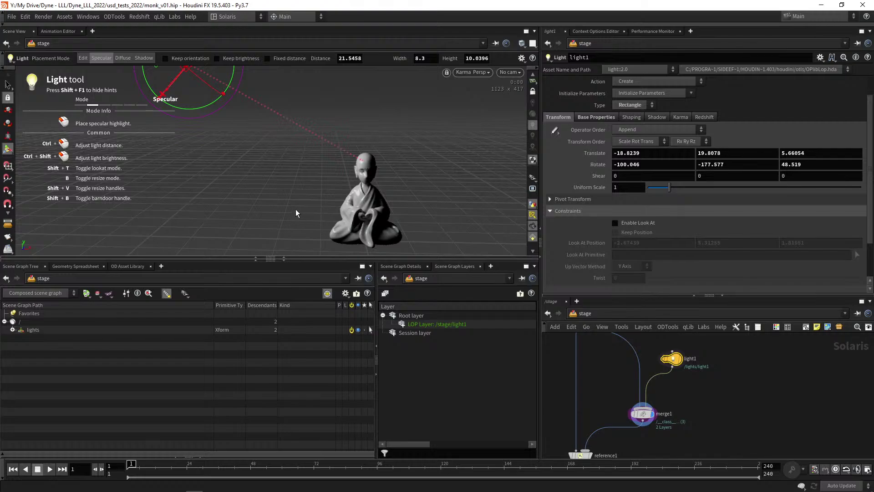
# Try placing light1's specular highlight on different parts of the monk, including the head and the knee.
pyautogui.moveTo(296, 209)
pyautogui.mouseDown()
pyautogui.moveTo(306, 205)
pyautogui.moveTo(289, 138)
pyautogui.moveTo(327, 203)
pyautogui.moveTo(314, 151)
pyautogui.moveTo(324, 191)
pyautogui.moveTo(309, 182)
pyautogui.moveTo(299, 197)
pyautogui.mouseUp()
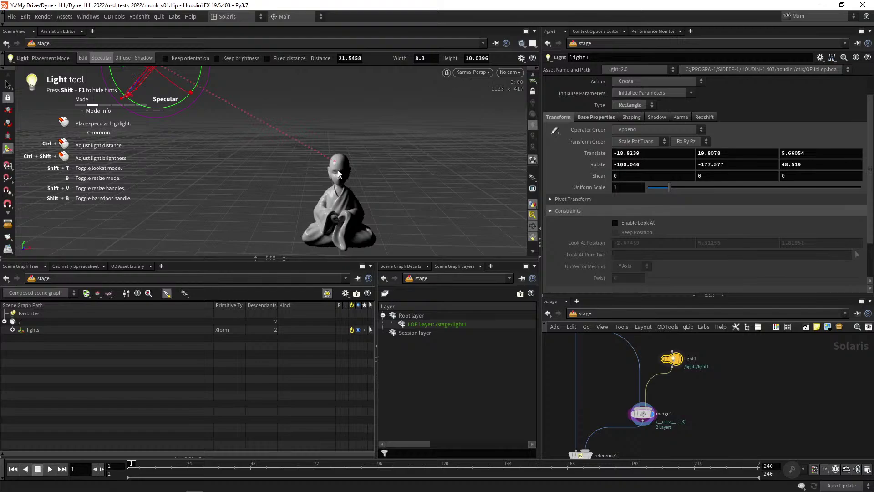
pyautogui.moveTo(338, 174); pyautogui.dragTo(348, 189)
pyautogui.keyDown('alt'); pyautogui.moveTo(348, 189); pyautogui.dragTo(304, 155, button='middle'); pyautogui.keyUp('alt')
pyautogui.keyDown('alt'); pyautogui.moveTo(304, 155); pyautogui.dragTo(300, 161, button='right'); pyautogui.keyUp('alt')
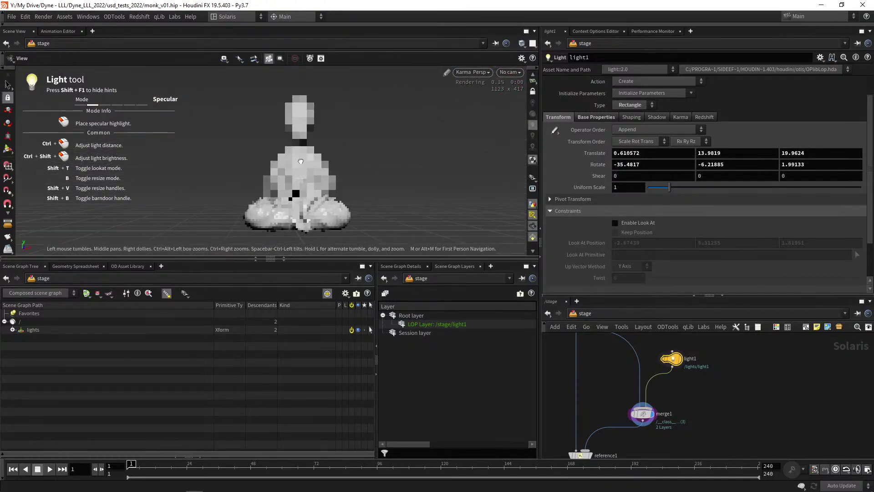
pyautogui.moveTo(293, 100); pyautogui.dragTo(278, 121)
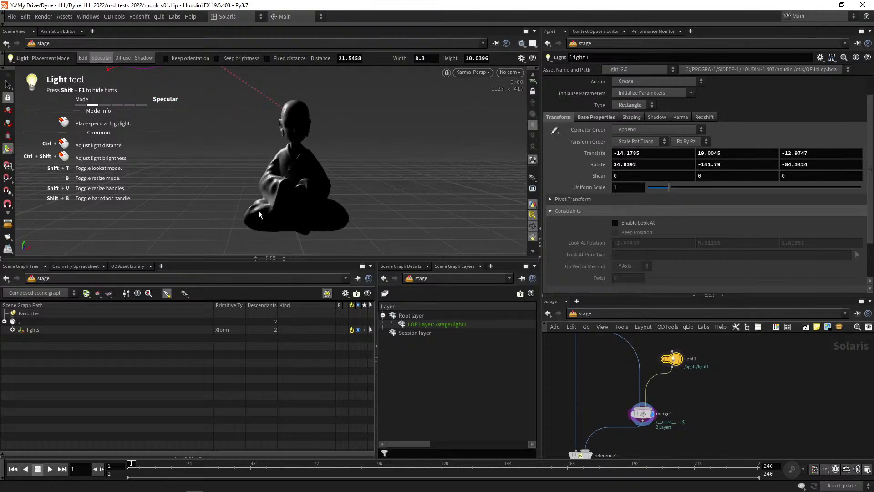
pyautogui.moveTo(251, 213); pyautogui.dragTo(247, 218)
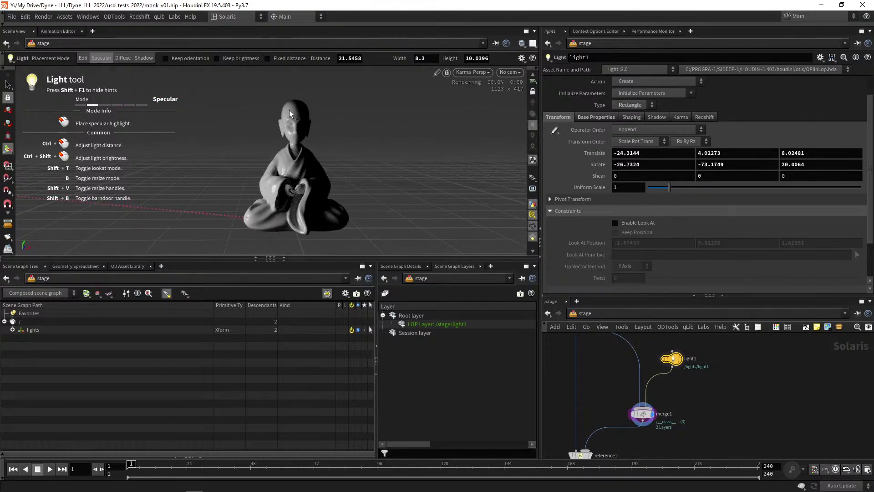
pyautogui.moveTo(286, 109); pyautogui.dragTo(289, 111)
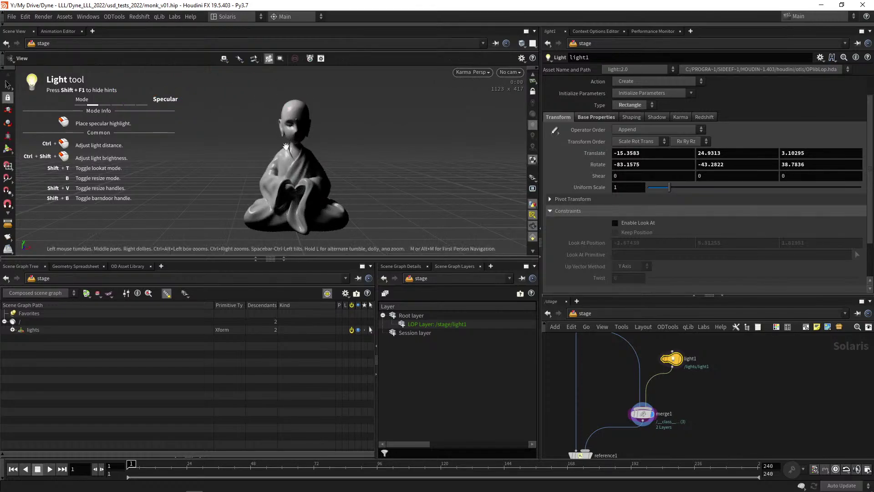
# Try a specular highlight on the monk's head that puts light1 behind it, at about -13.26, 14.52, -16.01.
pyautogui.keyDown('alt'); pyautogui.moveTo(293, 152); pyautogui.dragTo(311, 152); pyautogui.keyUp('alt')
pyautogui.click(300, 113)
pyautogui.moveTo(300, 112); pyautogui.dragTo(300, 114)
pyautogui.keyDown('alt'); pyautogui.moveTo(263, 157); pyautogui.dragTo(227, 191, button='right'); pyautogui.keyUp('alt')
pyautogui.keyDown('alt'); pyautogui.moveTo(256, 139); pyautogui.dragTo(244, 179, button='middle'); pyautogui.keyUp('alt')
pyautogui.keyDown('alt'); pyautogui.moveTo(244, 178); pyautogui.dragTo(242, 140, button='right'); pyautogui.keyUp('alt')
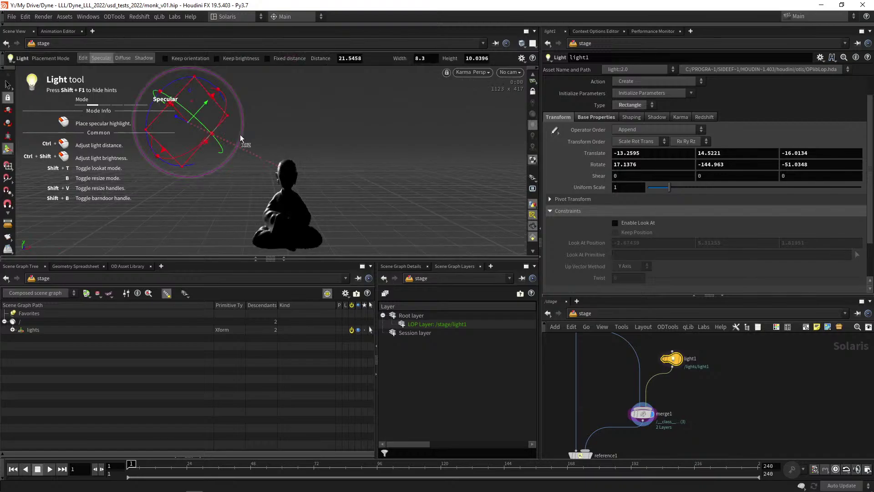
# Switch the light's placement mode to Edit and reset light1's translate and rotate values to 0.
pyautogui.click(82, 59)
pyautogui.keyDown('alt'); pyautogui.moveTo(280, 188); pyautogui.dragTo(276, 168, button='middle'); pyautogui.keyUp('alt')
pyautogui.keyDown('alt'); pyautogui.moveTo(277, 168); pyautogui.dragTo(275, 157, button='right'); pyautogui.keyUp('alt')
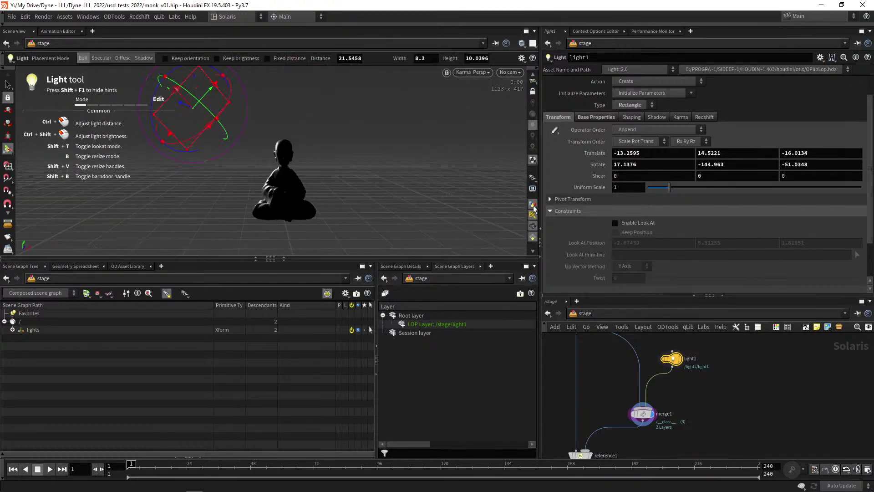
pyautogui.keyDown('ctrl'); pyautogui.middleClick(594, 156); pyautogui.keyUp('ctrl')
pyautogui.keyDown('ctrl'); pyautogui.middleClick(600, 165); pyautogui.keyUp('ctrl')
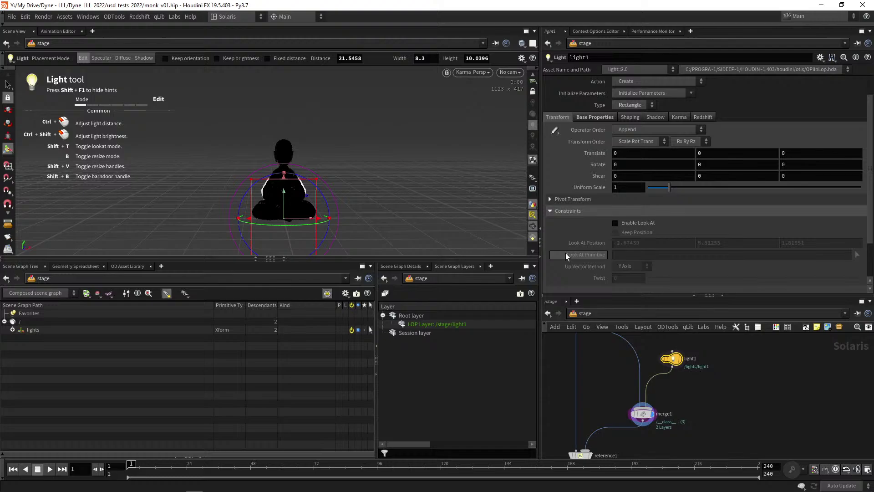
# Enable Look At with Keep Position on light1, move its target to about -0.25, 5.31, 5.38 and place the light behind the monk.
pyautogui.click(628, 226)
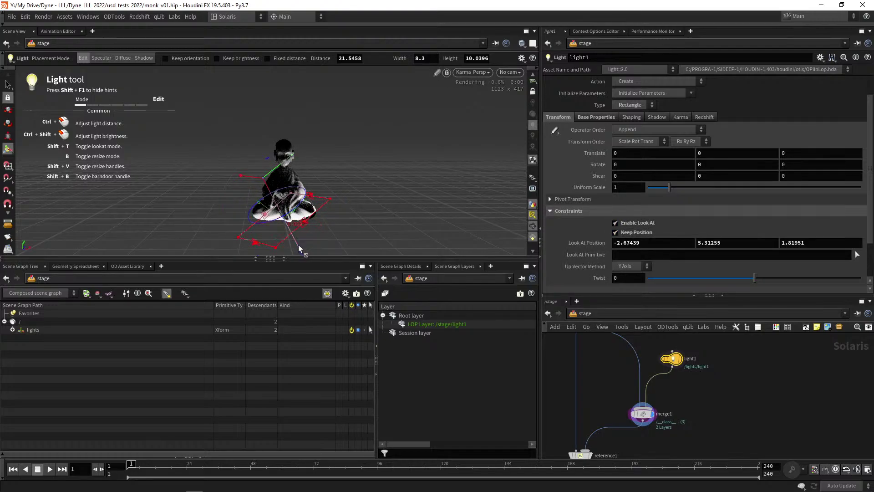
pyautogui.moveTo(301, 250); pyautogui.dragTo(173, 122)
pyautogui.keyDown('alt'); pyautogui.moveTo(275, 158); pyautogui.dragTo(289, 212); pyautogui.keyUp('alt')
pyautogui.keyDown('alt'); pyautogui.moveTo(258, 167); pyautogui.dragTo(220, 86); pyautogui.keyUp('alt')
pyautogui.keyDown('alt'); pyautogui.moveTo(221, 85); pyautogui.dragTo(272, 91); pyautogui.keyUp('alt')
pyautogui.keyDown('alt'); pyautogui.moveTo(272, 91); pyautogui.dragTo(299, 139); pyautogui.keyUp('alt')
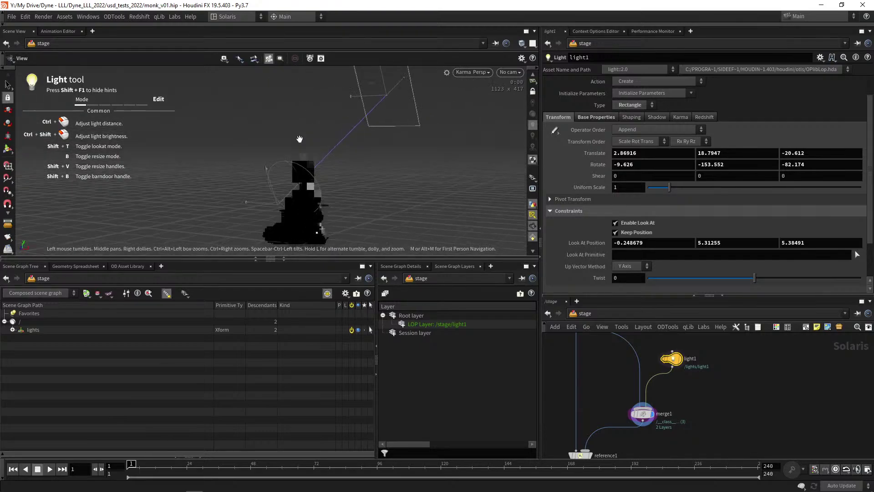
# Lower light1 behind the monk to about 3.25, 12.56, -23.8 and turn off Look At.
pyautogui.moveTo(385, 81); pyautogui.dragTo(403, 124)
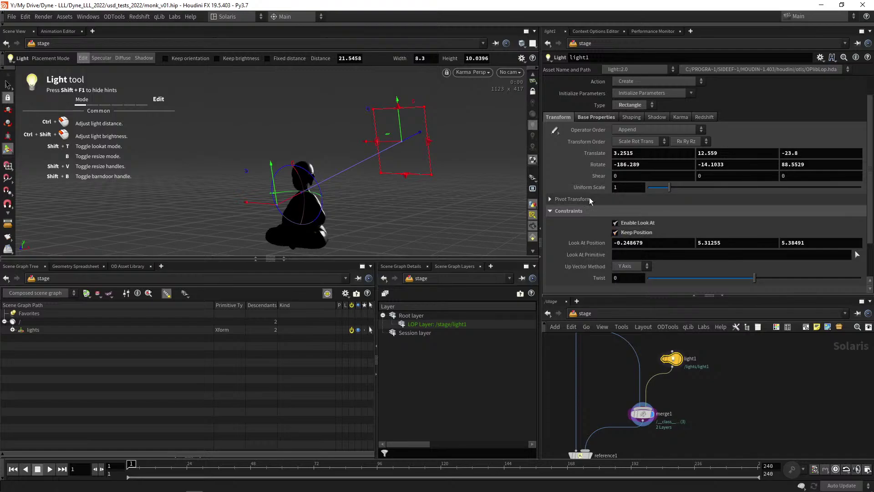
pyautogui.click(616, 223)
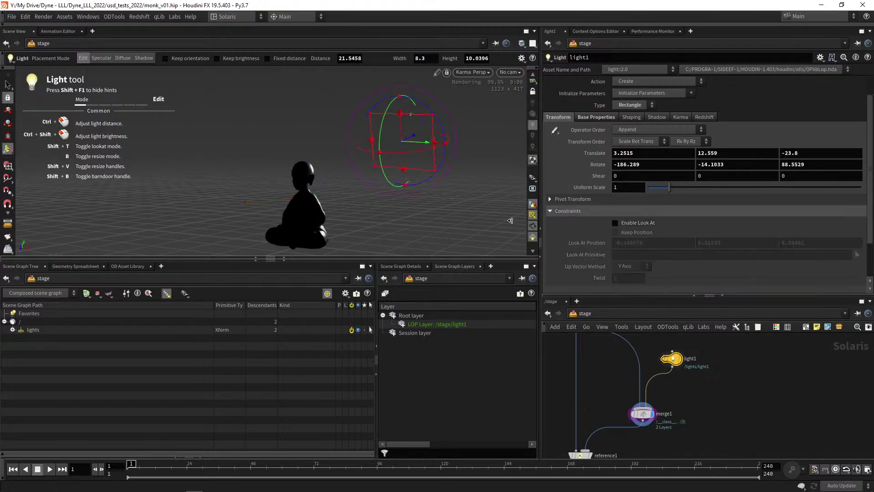
pyautogui.keyDown('alt'); pyautogui.moveTo(259, 159); pyautogui.dragTo(305, 155); pyautogui.keyUp('alt')
pyautogui.keyDown('alt'); pyautogui.moveTo(351, 190); pyautogui.dragTo(339, 165); pyautogui.keyUp('alt')
# Enlarge the network area to give the merge1 and reference1 nodes more room.
pyautogui.scroll(2, 340, 164)
pyautogui.moveTo(678, 411); pyautogui.dragTo(669, 343, button='middle')
pyautogui.moveTo(647, 296); pyautogui.dragTo(648, 240)
pyautogui.press('space')
pyautogui.scroll(1, 265, 204)
pyautogui.keyDown('alt'); pyautogui.moveTo(265, 203); pyautogui.dragTo(274, 174, button='middle'); pyautogui.keyUp('alt')
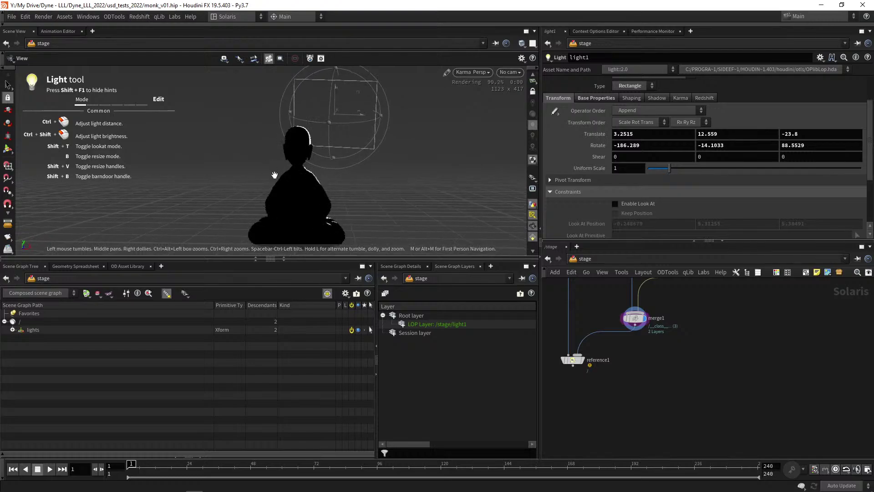
pyautogui.moveTo(636, 385); pyautogui.dragTo(657, 385, button='middle')
pyautogui.scroll(-2, 665, 383)
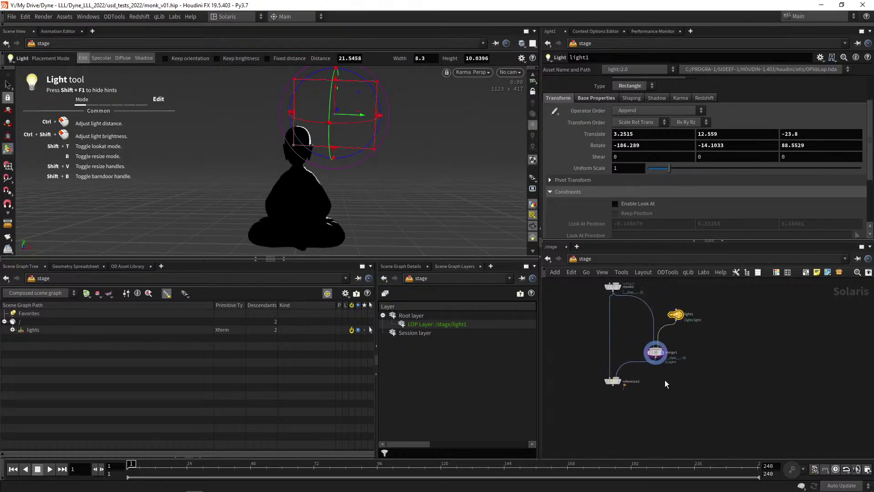
# Delete merge1, feed light1 directly into reference1 and display reference1.
pyautogui.moveTo(640, 342)
pyautogui.mouseDown()
pyautogui.moveTo(635, 353)
pyautogui.moveTo(603, 352)
pyautogui.mouseUp()
pyautogui.press('Delete')
pyautogui.scroll(1, 623, 353)
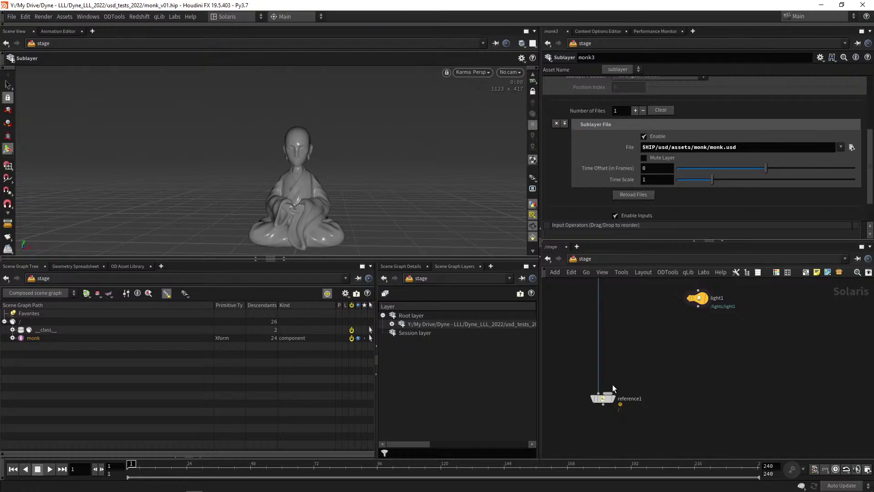
pyautogui.hotkey('ctrl', 'z')
pyautogui.click(606, 404)
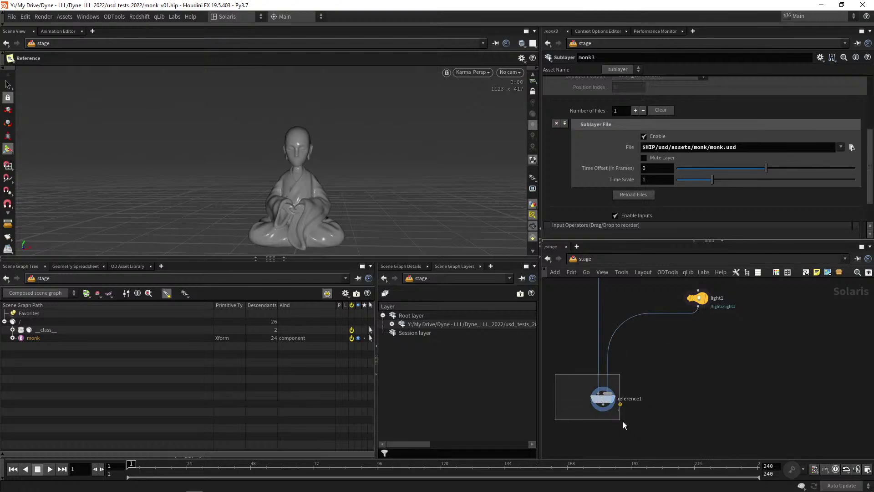
# Add a Merge node below light1 and connect light1 to its input.
pyautogui.scroll(-2, 623, 420)
pyautogui.press('Tab')
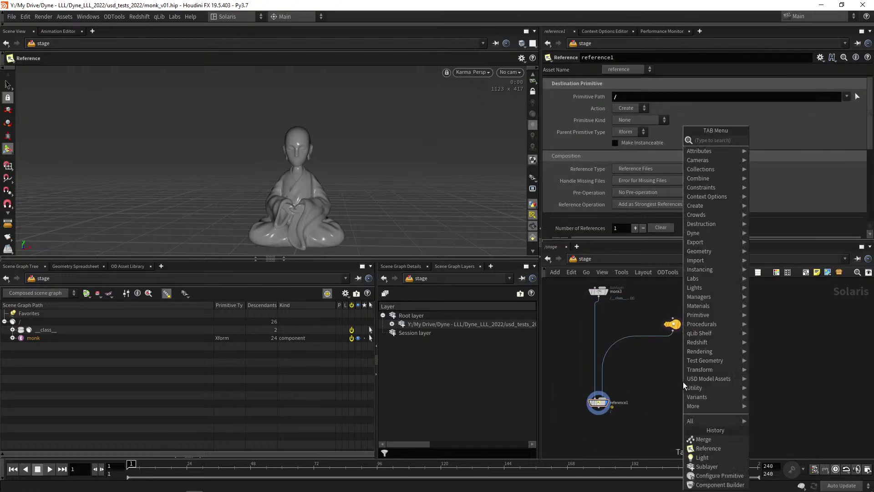
pyautogui.write('merge')
pyautogui.press('Return')
pyautogui.click(683, 382)
pyautogui.scroll(1, 734, 354)
pyautogui.scroll(1, 733, 353)
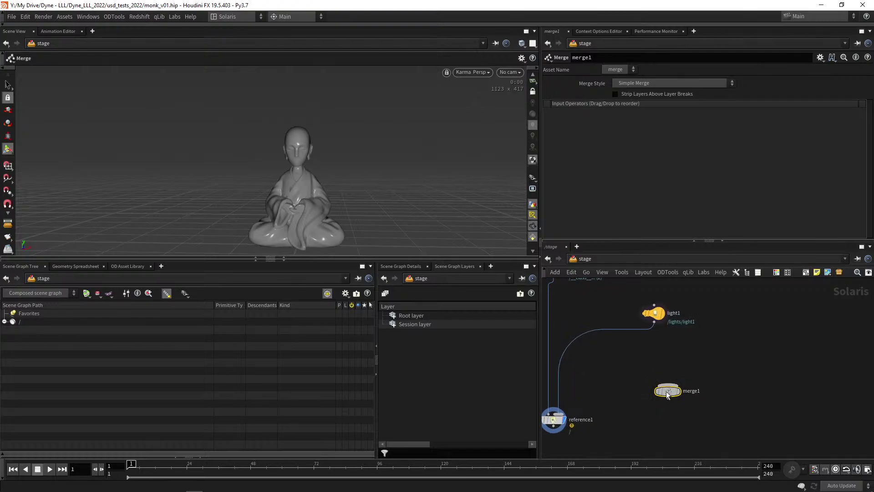
pyautogui.moveTo(666, 391); pyautogui.dragTo(665, 366)
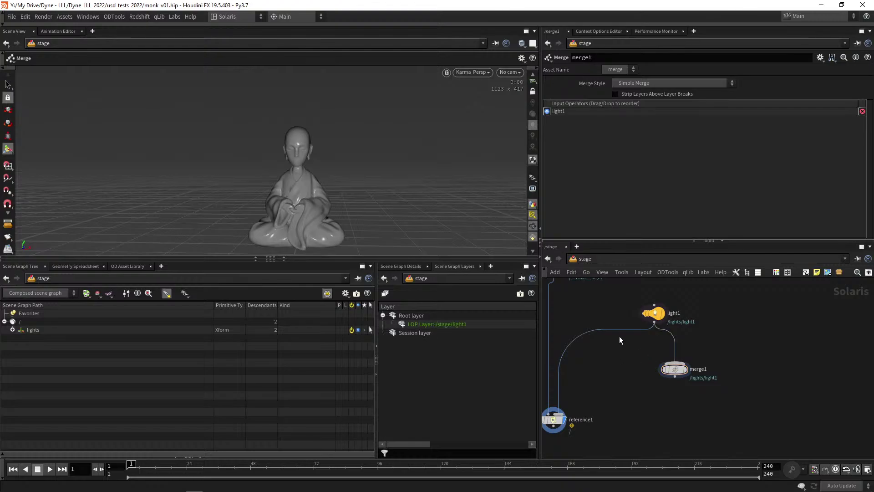
# Route light1's connection to reference1 through merge1.
pyautogui.moveTo(619, 340); pyautogui.dragTo(657, 383)
pyautogui.moveTo(618, 328); pyautogui.dragTo(675, 378)
pyautogui.press('l')
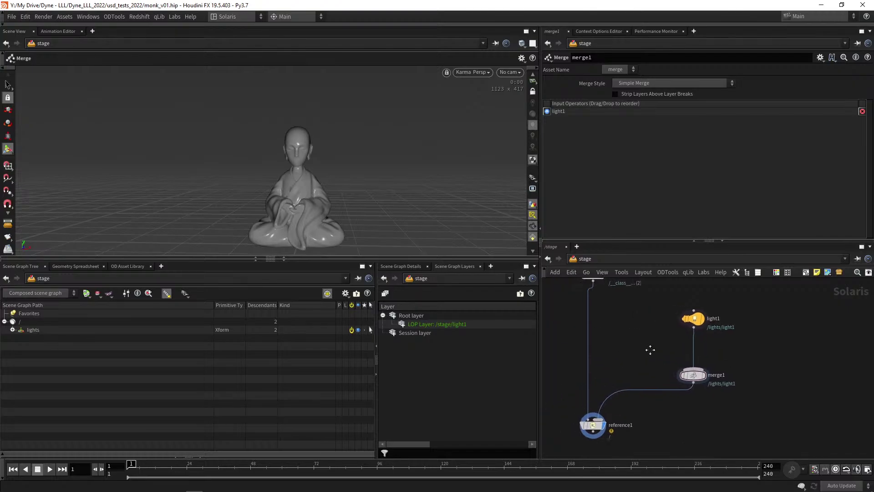
# Select reference1 and examine its destination primitive, composition and reference file settings.
pyautogui.scroll(2, 616, 359)
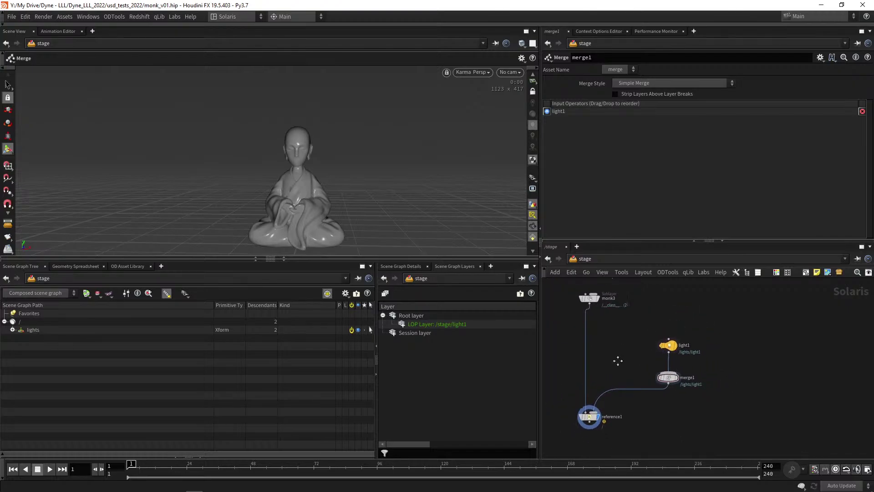
pyautogui.click(612, 412)
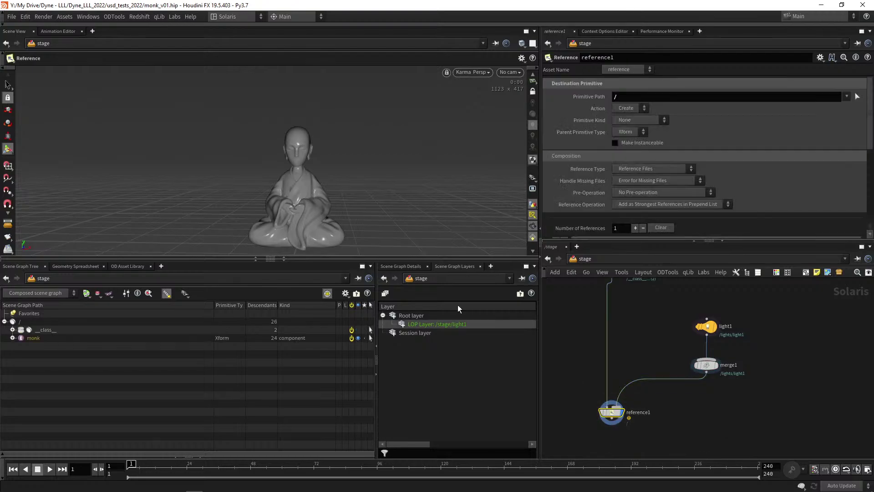
pyautogui.scroll(3, 646, 389)
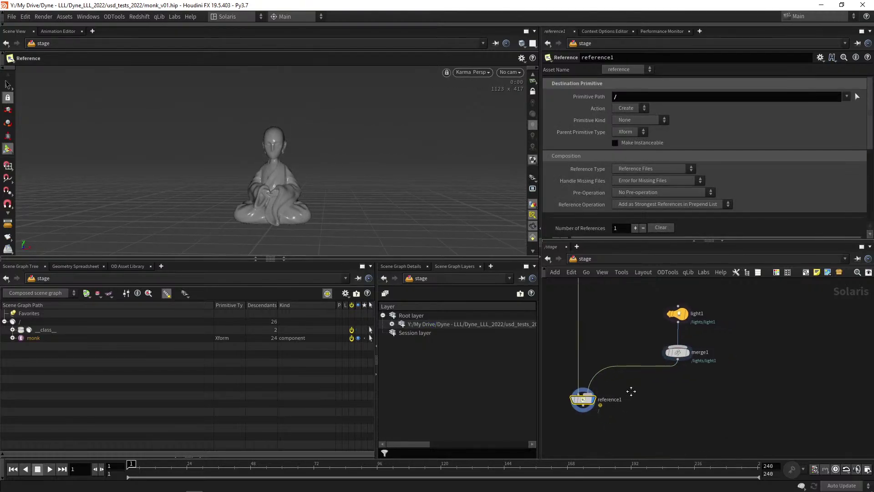
pyautogui.scroll(-5, 569, 204)
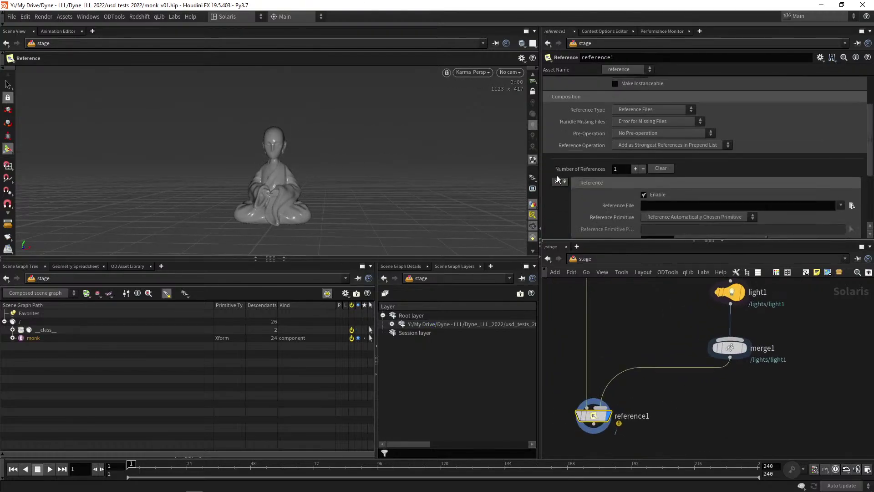
pyautogui.scroll(2, 567, 171)
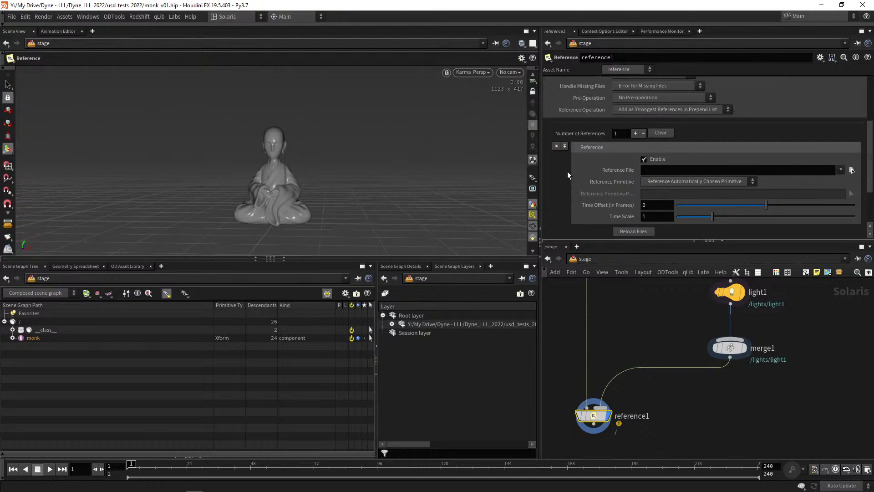
# Search the computer for "mardi" and open the Mardini 2022 folder under Social_Media_Content.
pyautogui.hotkey('alt', 'space')
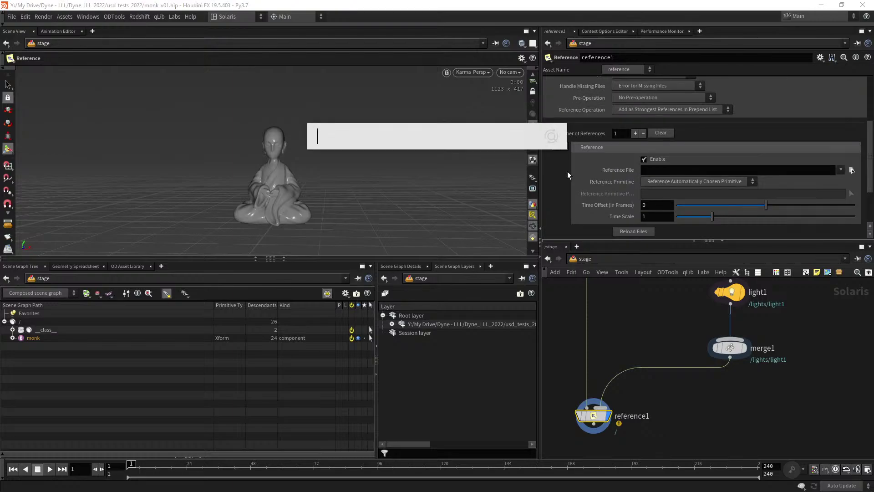
pyautogui.write('mardi')
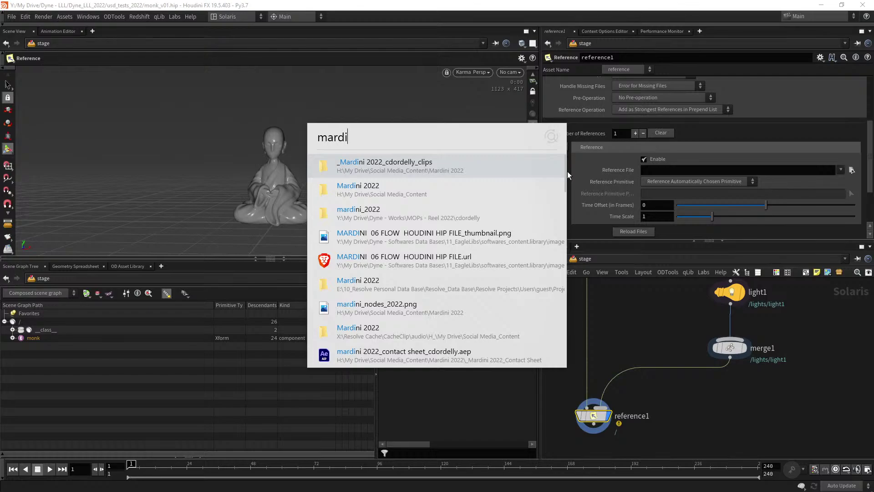
pyautogui.press('Down')
pyautogui.press('Down')
pyautogui.press('Up')
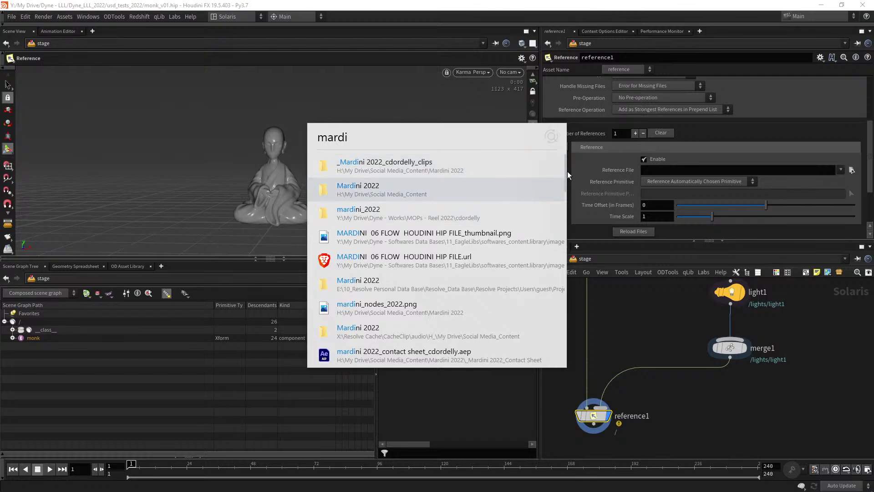
pyautogui.press('Escape')
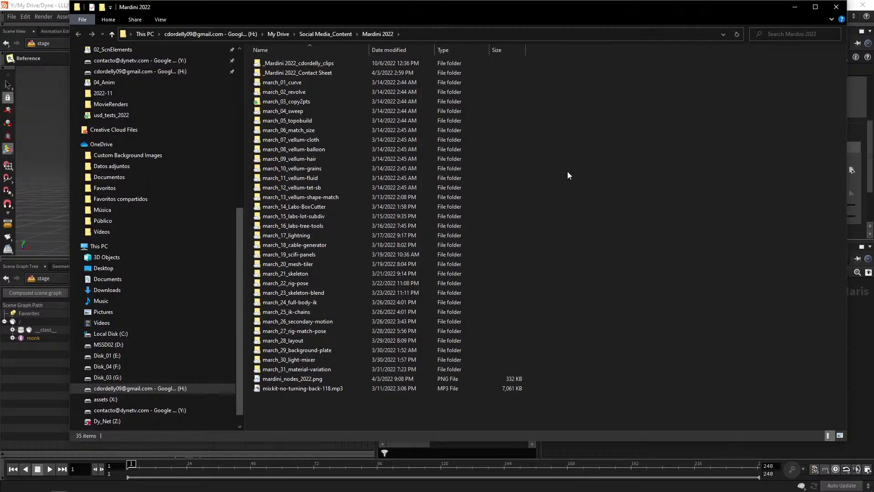
# Open solaris_layout_v019.hiplc from the march_28_layout_010 folder inside march_28_layout.
pyautogui.doubleClick(299, 343)
pyautogui.doubleClick(303, 74)
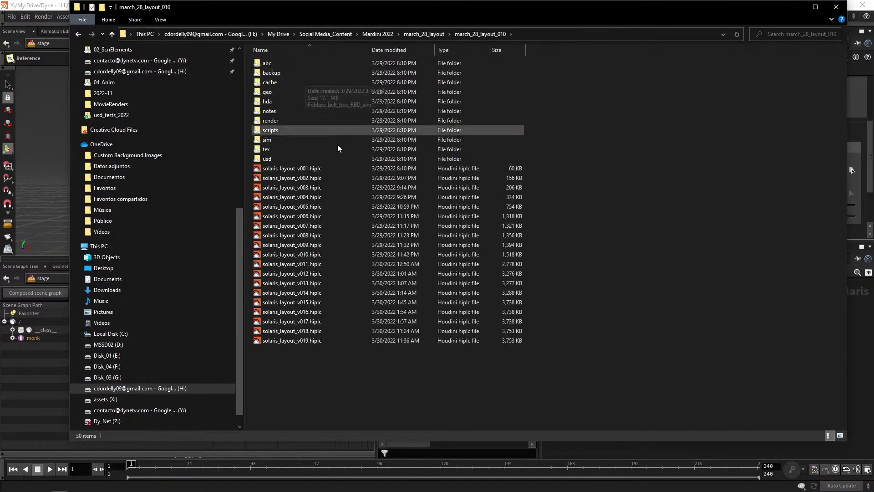
pyautogui.click(310, 341)
pyautogui.moveTo(406, 8); pyautogui.dragTo(368, 35)
pyautogui.click(450, 15)
pyautogui.keyDown('alt'); pyautogui.moveTo(279, 184); pyautogui.dragTo(295, 181); pyautogui.keyUp('alt')
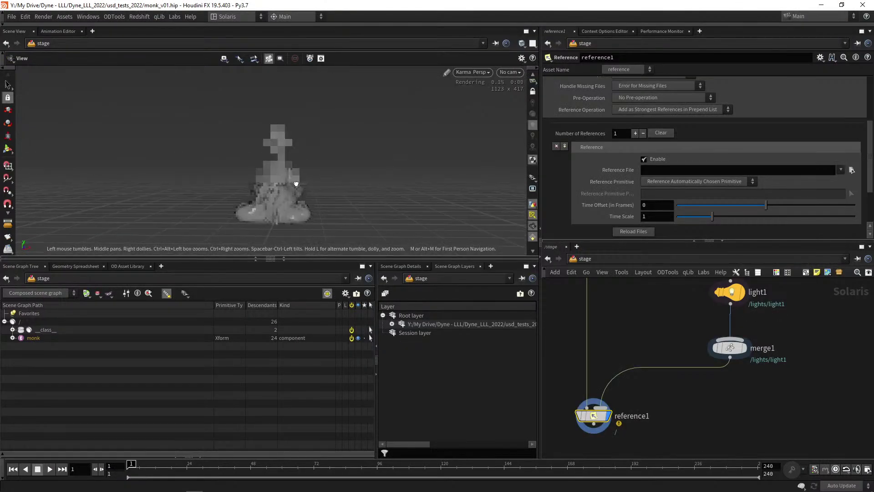
pyautogui.keyDown('alt'); pyautogui.moveTo(294, 181); pyautogui.dragTo(292, 171, button='right'); pyautogui.keyUp('alt')
pyautogui.keyDown('alt'); pyautogui.moveTo(293, 172); pyautogui.dragTo(296, 169, button='middle'); pyautogui.keyUp('alt')
pyautogui.moveTo(297, 169); pyautogui.dragTo(329, 209)
pyautogui.moveTo(682, 337)
pyautogui.mouseDown(button='middle')
pyautogui.moveTo(629, 334)
pyautogui.moveTo(667, 336)
pyautogui.mouseUp(button='middle')
pyautogui.scroll(-2, 628, 331)
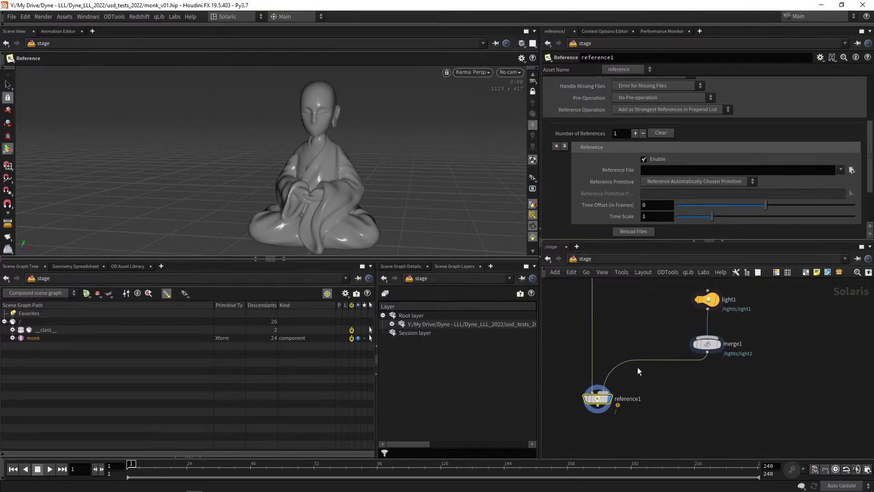
pyautogui.moveTo(626, 434); pyautogui.dragTo(552, 374)
pyautogui.scroll(-5, 574, 188)
pyautogui.scroll(3, 579, 188)
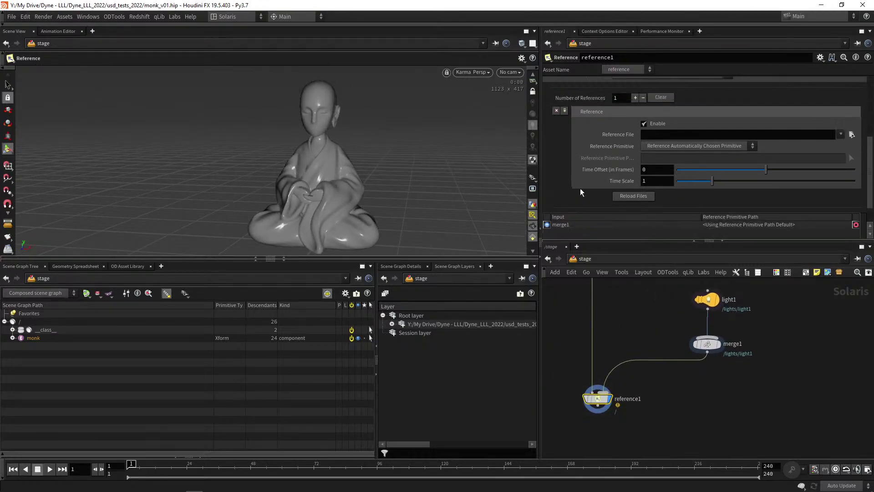
pyautogui.click(631, 215)
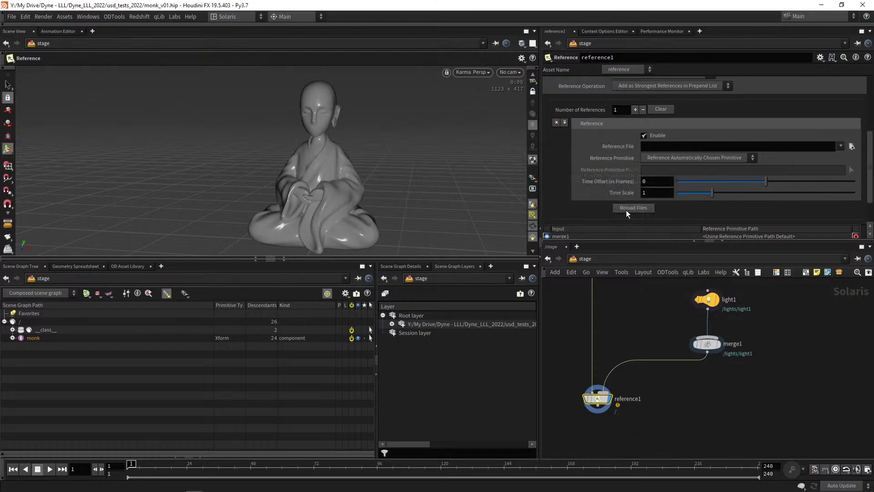
pyautogui.moveTo(640, 330); pyautogui.dragTo(636, 383, button='middle')
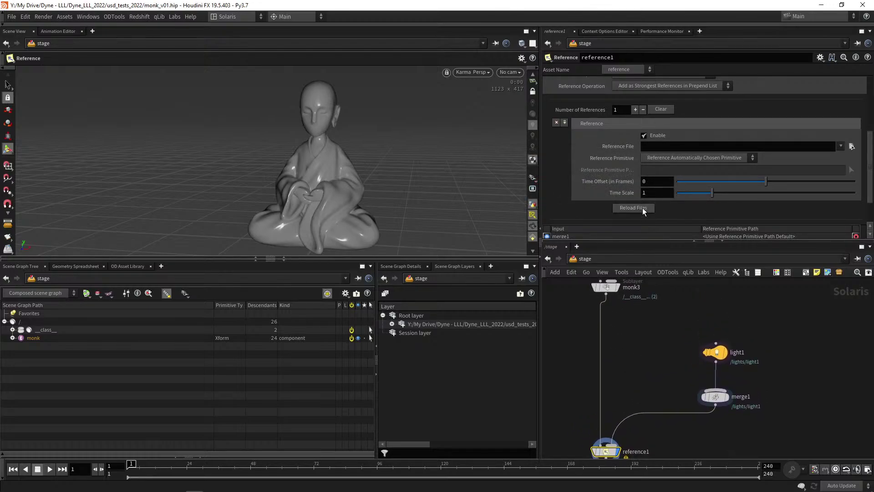
pyautogui.click(662, 160)
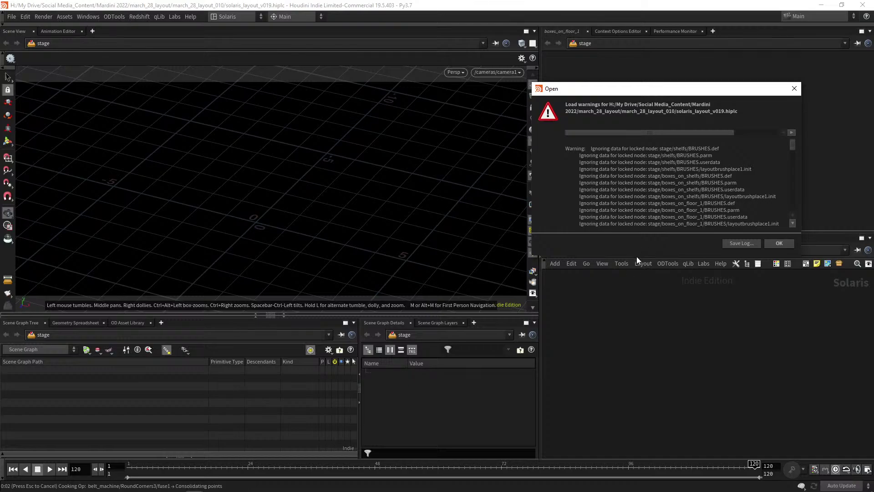
pyautogui.moveTo(637, 257); pyautogui.dragTo(640, 357)
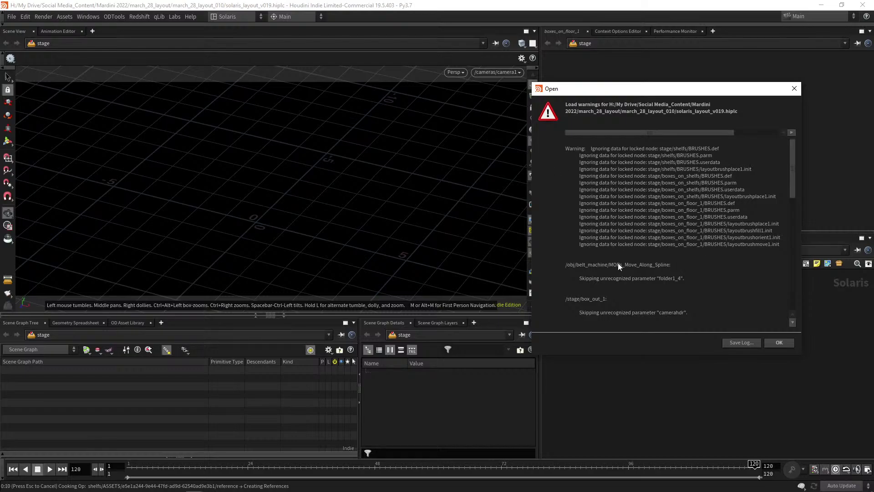
pyautogui.moveTo(687, 96); pyautogui.dragTo(422, 101)
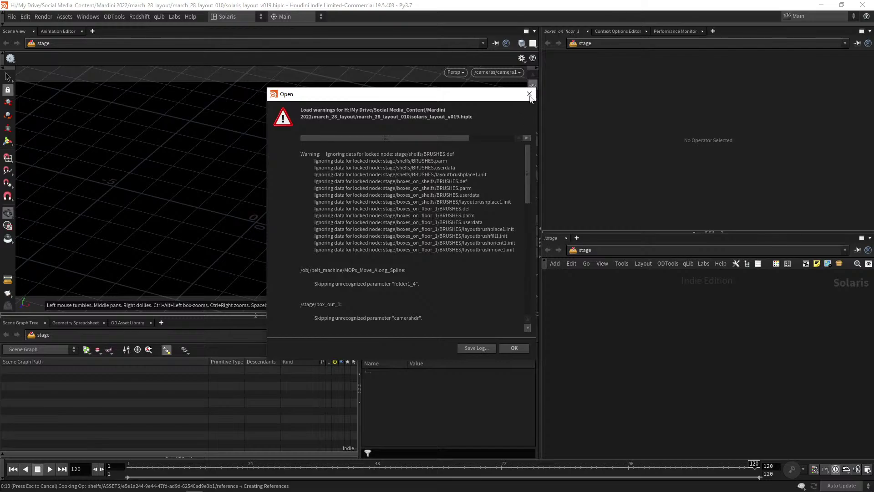
pyautogui.moveTo(449, 100); pyautogui.dragTo(432, 93)
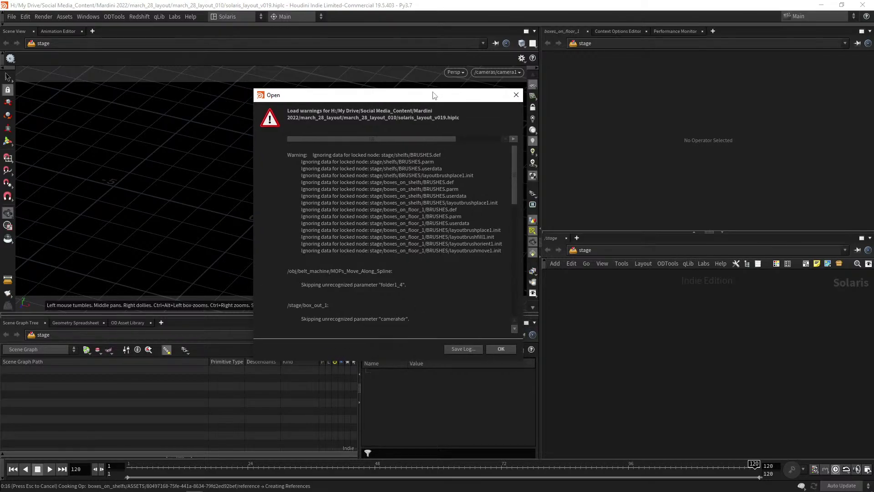
pyautogui.hotkey('alt', 'Tab')
pyautogui.hotkey('alt', 'Tab')
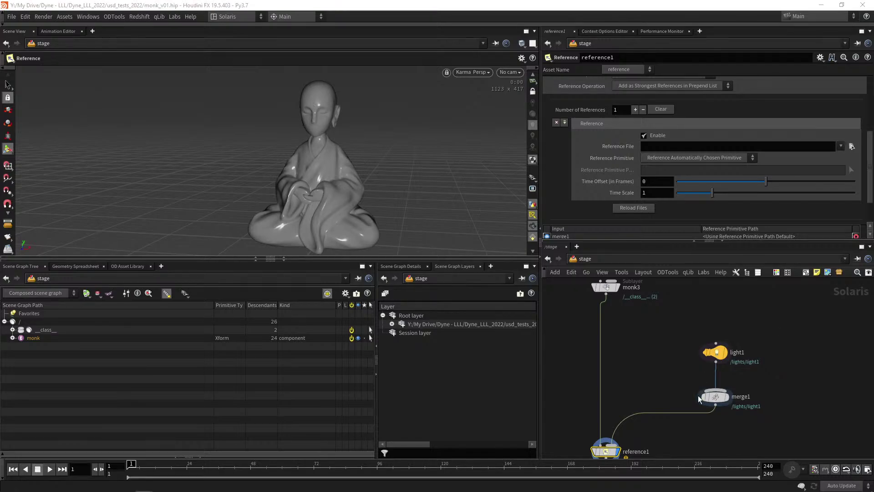
pyautogui.moveTo(673, 376); pyautogui.dragTo(649, 355, button='middle')
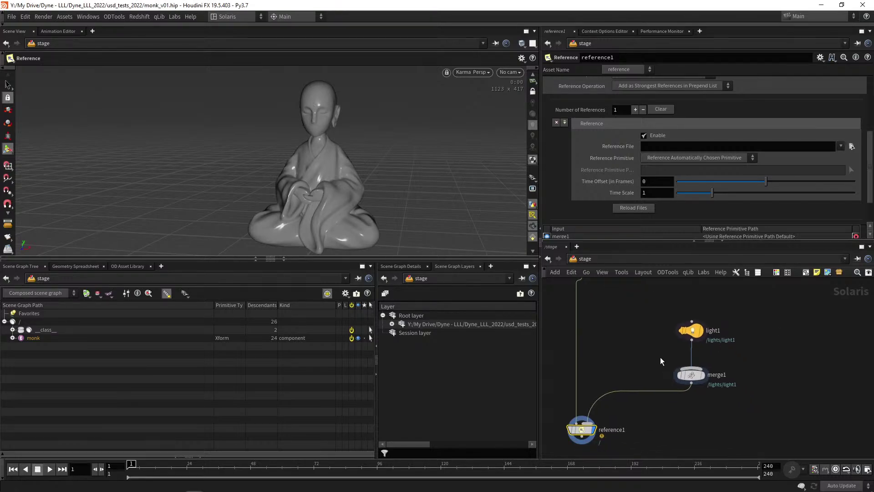
pyautogui.click(652, 355)
pyautogui.moveTo(651, 370); pyautogui.dragTo(635, 332, button='middle')
pyautogui.moveTo(640, 333); pyautogui.dragTo(591, 430)
# Switch to the solaris_layout_v019 scene and select merge_cam to inspect its merge style and inputs.
pyautogui.hotkey('alt', 'Tab')
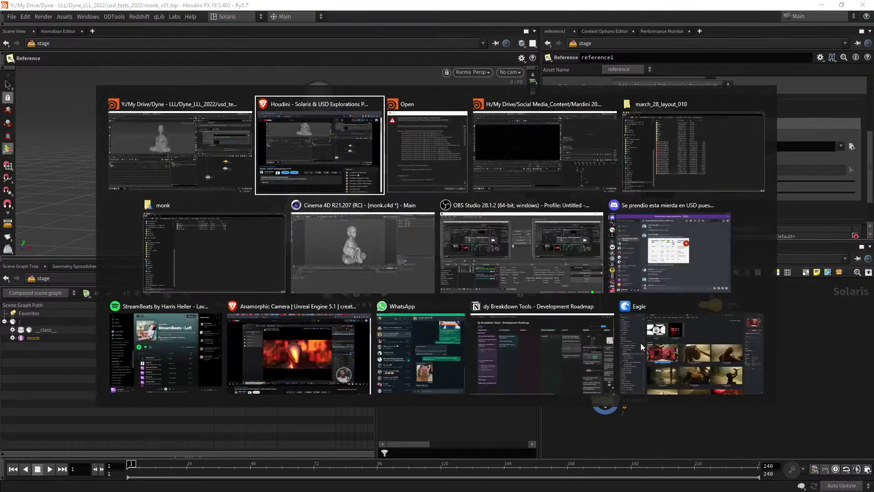
pyautogui.hotkey('alt', 'Tab')
pyautogui.press('Tab')
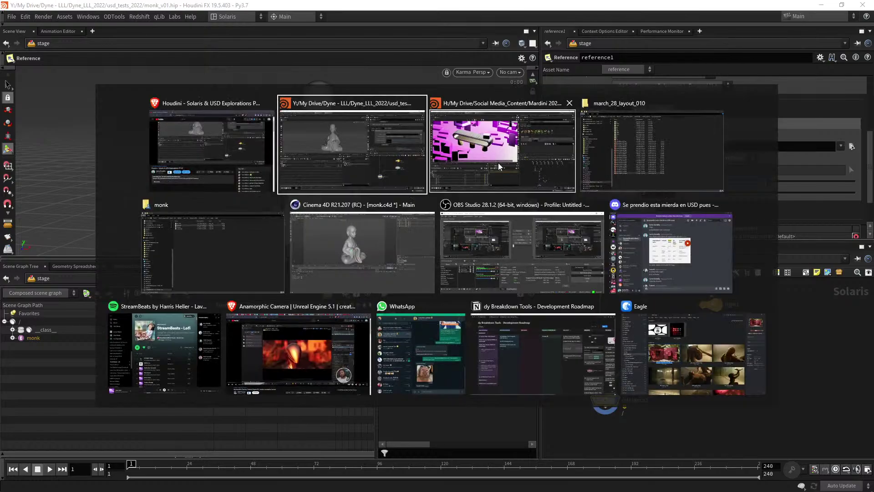
pyautogui.scroll(6, 628, 399)
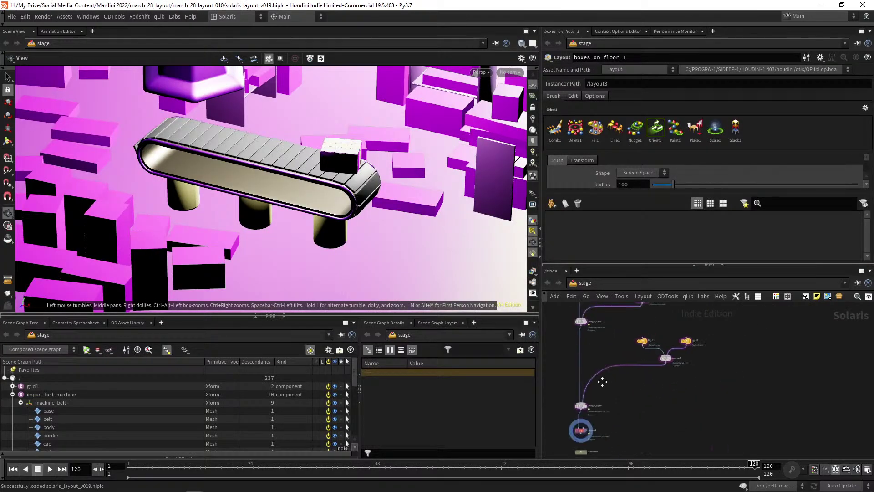
pyautogui.scroll(4, 666, 385)
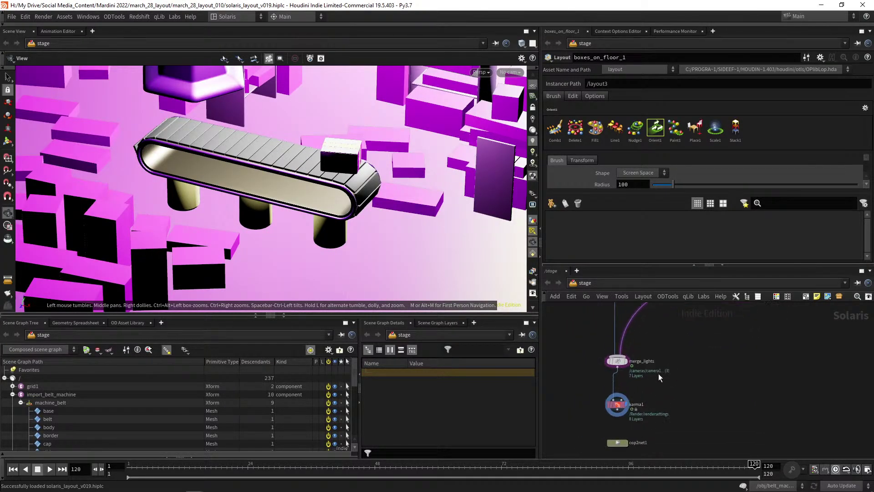
pyautogui.click(560, 412)
pyautogui.scroll(-2, 602, 417)
pyautogui.moveTo(619, 315); pyautogui.dragTo(629, 359, button='middle')
pyautogui.click(590, 337)
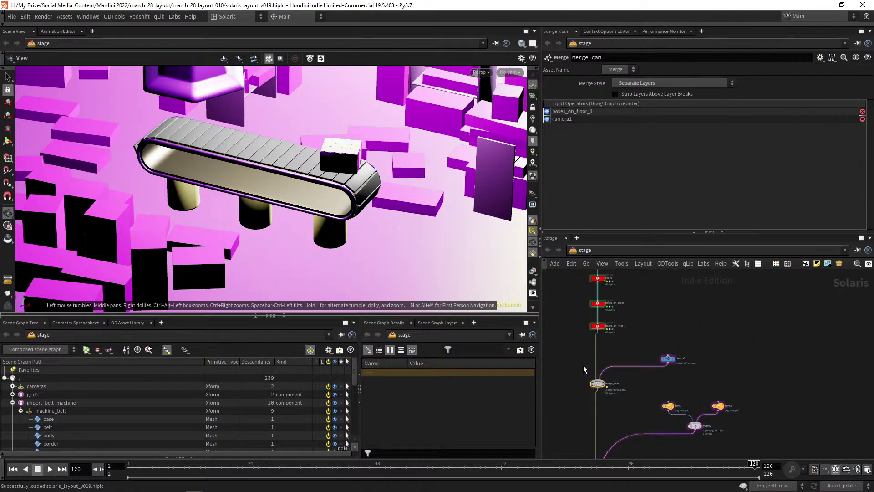
# Display materiallibrary1 above the box component networks and examine its material settings.
pyautogui.moveTo(589, 337); pyautogui.dragTo(637, 395, button='middle')
pyautogui.scroll(1, 664, 351)
pyautogui.scroll(-3, 656, 344)
pyautogui.scroll(-3, 674, 409)
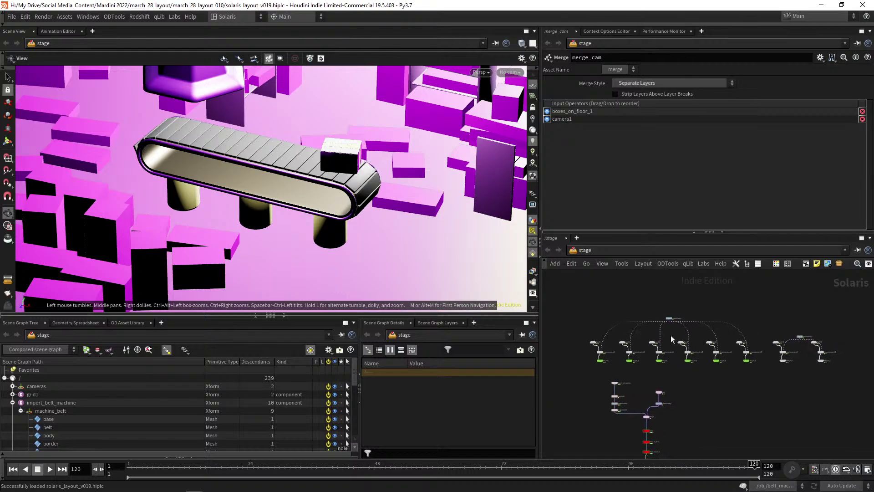
pyautogui.scroll(1, 639, 383)
pyautogui.scroll(1, 674, 391)
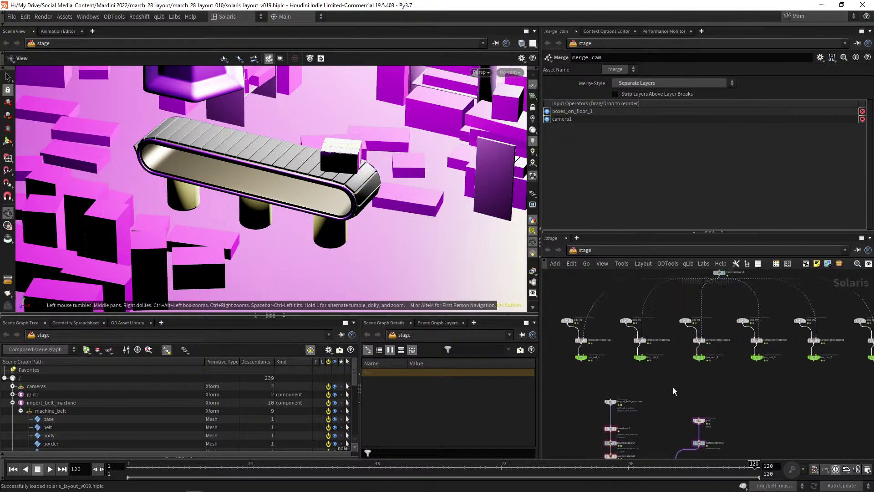
pyautogui.moveTo(654, 301); pyautogui.dragTo(673, 309, button='middle')
pyautogui.scroll(2, 673, 308)
pyautogui.click(696, 299)
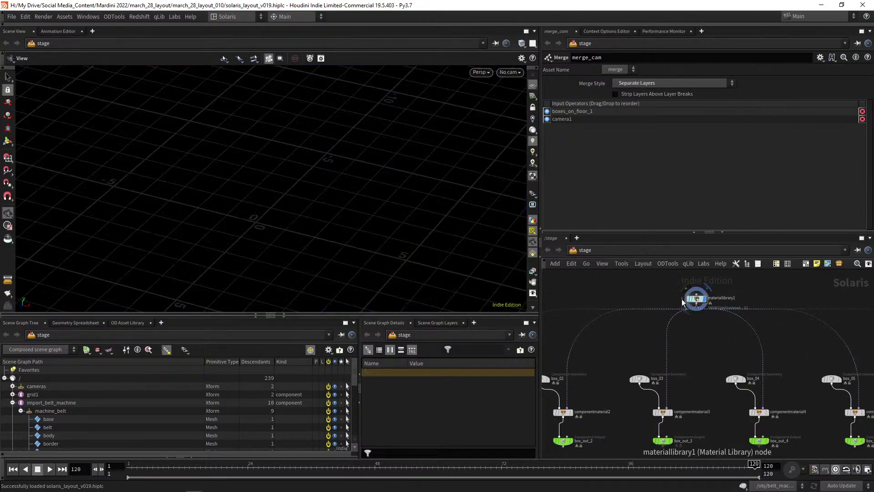
pyautogui.scroll(-3, 678, 314)
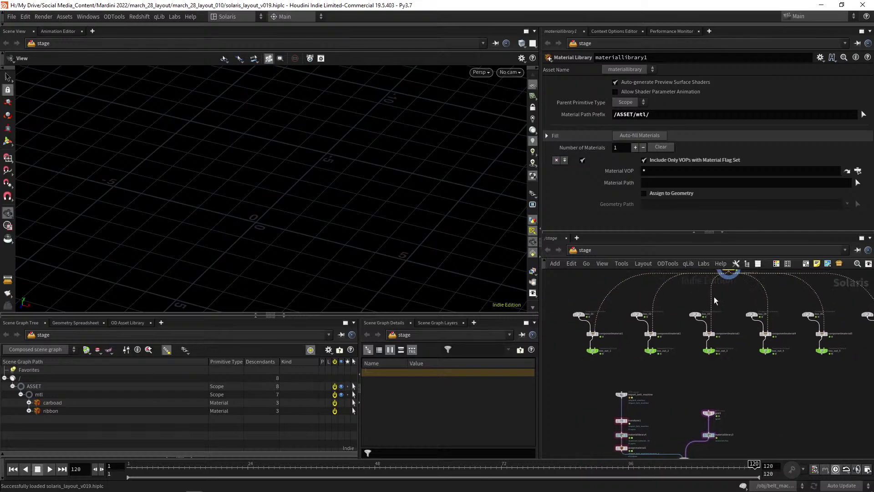
# Add a Fetch node with LOP Path ../materiallibrary1 and connect it to the material input of componentmaterial1.
pyautogui.scroll(4, 631, 335)
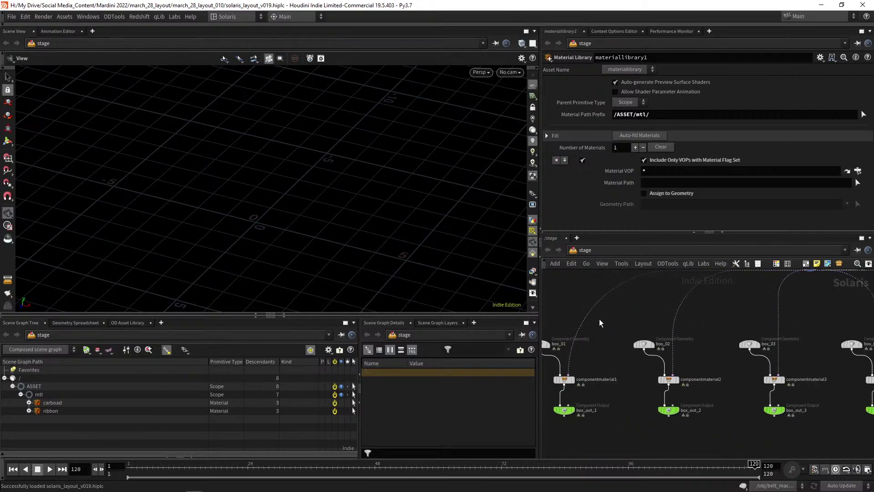
pyautogui.press('Tab')
pyautogui.write('fetch')
pyautogui.press('Return')
pyautogui.click(599, 318)
pyautogui.moveTo(646, 308); pyautogui.dragTo(602, 365, button='middle')
pyautogui.moveTo(773, 326); pyautogui.dragTo(645, 89)
pyautogui.moveTo(549, 417); pyautogui.dragTo(649, 326, button='middle')
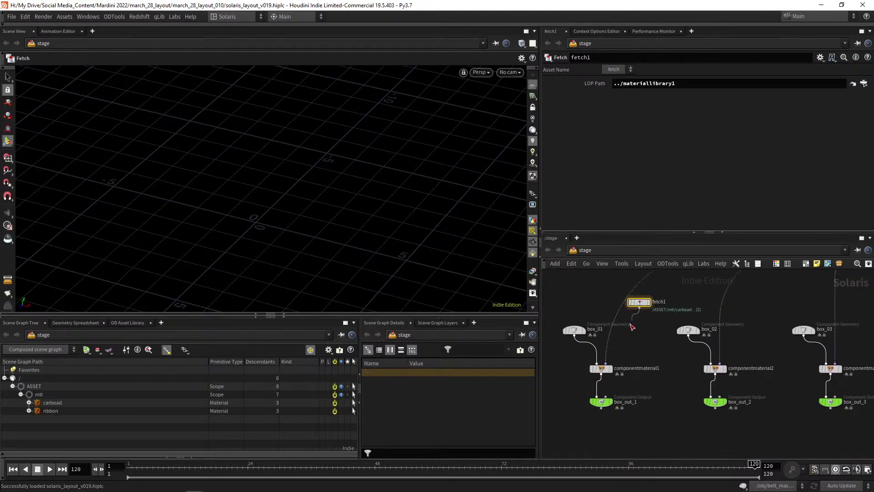
pyautogui.moveTo(642, 307); pyautogui.dragTo(634, 342)
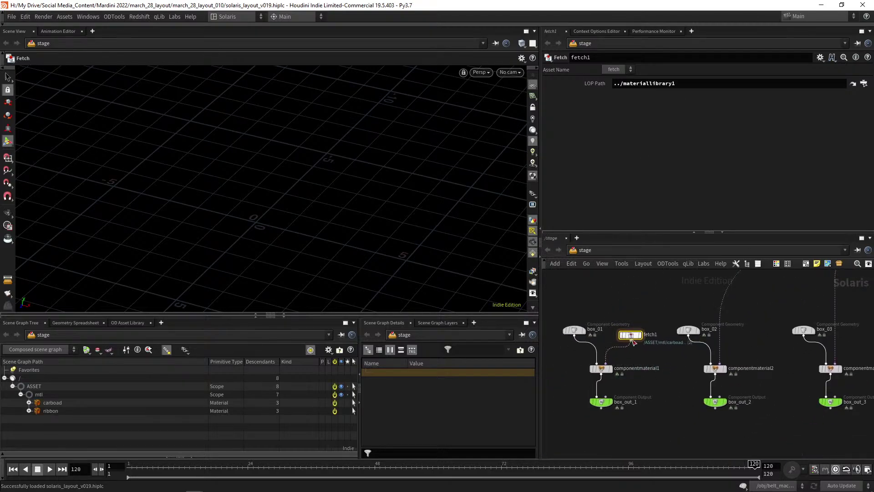
# Display componentmaterial1 with Render geometry shown and Proxy geometry hidden in the viewport.
pyautogui.scroll(3, 646, 353)
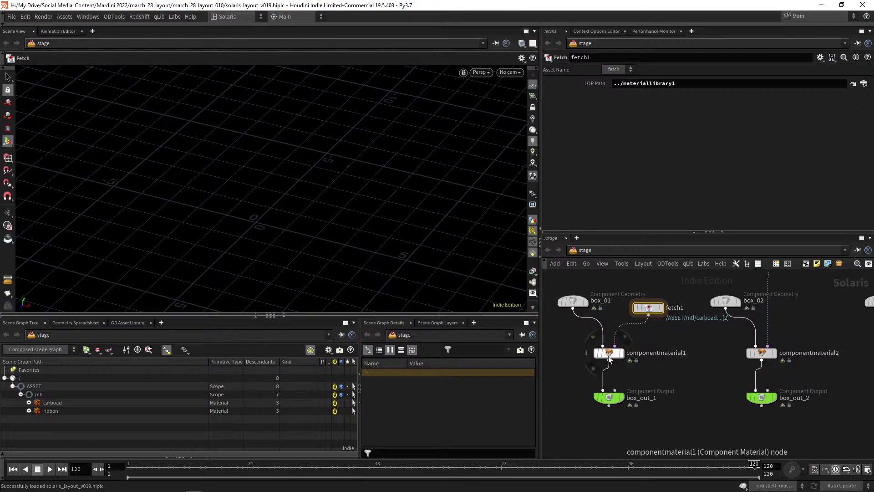
pyautogui.click(592, 337)
pyautogui.scroll(3, 239, 200)
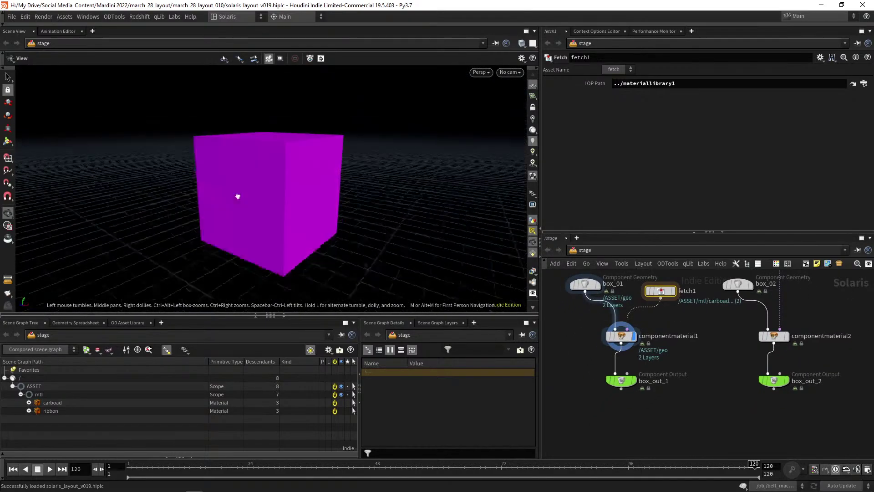
pyautogui.click(533, 194)
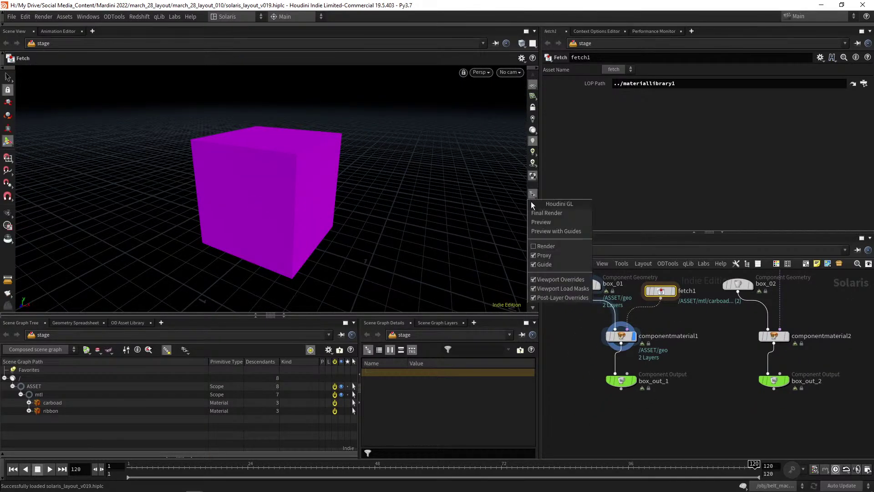
pyautogui.click(546, 246)
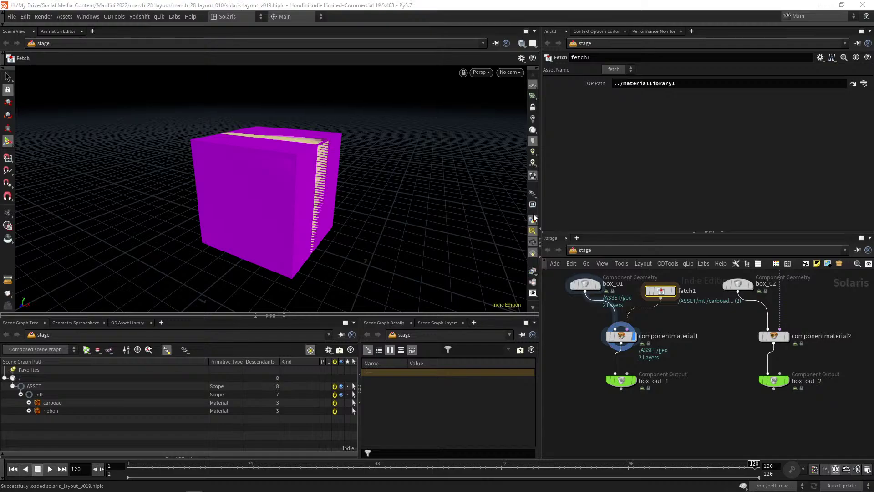
pyautogui.click(534, 196)
pyautogui.click(542, 255)
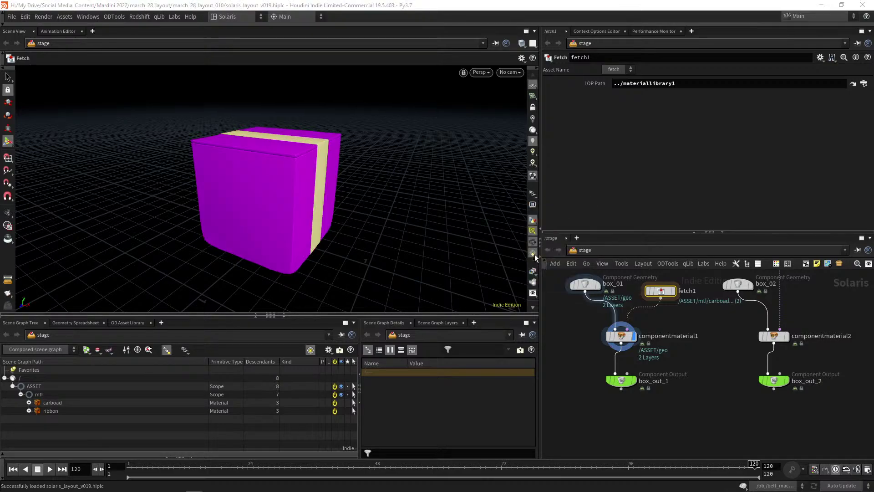
pyautogui.keyDown('alt'); pyautogui.moveTo(255, 220); pyautogui.dragTo(274, 215); pyautogui.keyUp('alt')
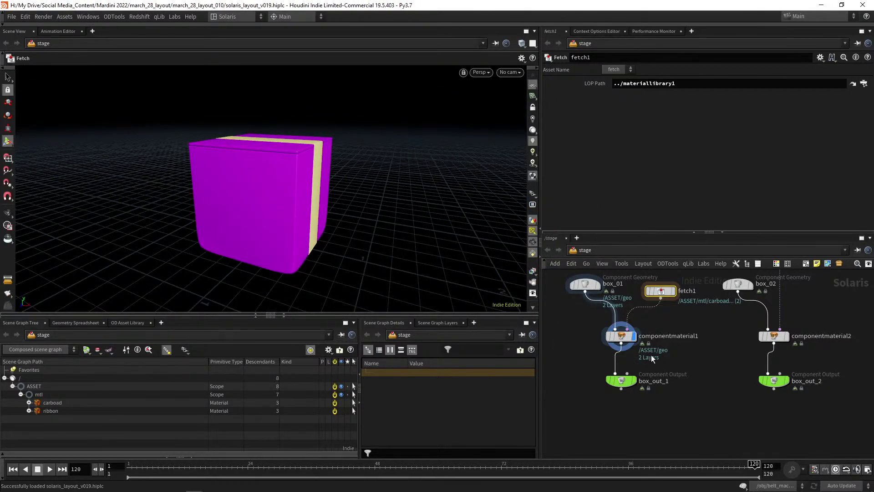
# Display the component material nodes of the remaining boxes one after another, through componentmaterial6, to compare the box variants.
pyautogui.scroll(-3, 649, 357)
pyautogui.moveTo(666, 364); pyautogui.dragTo(629, 342, button='middle')
pyautogui.moveTo(679, 323); pyautogui.dragTo(592, 332, button='middle')
pyautogui.click(655, 325)
pyautogui.click(647, 328)
pyautogui.moveTo(700, 325); pyautogui.dragTo(638, 322, button='middle')
pyautogui.click(645, 326)
pyautogui.click(677, 330)
pyautogui.moveTo(748, 326); pyautogui.dragTo(670, 324, button='middle')
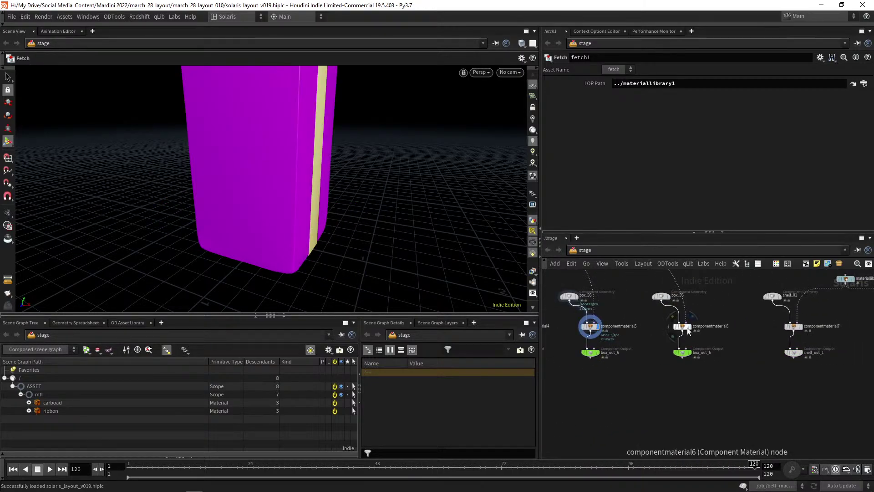
pyautogui.click(688, 328)
pyautogui.moveTo(780, 326); pyautogui.dragTo(718, 326, button='middle')
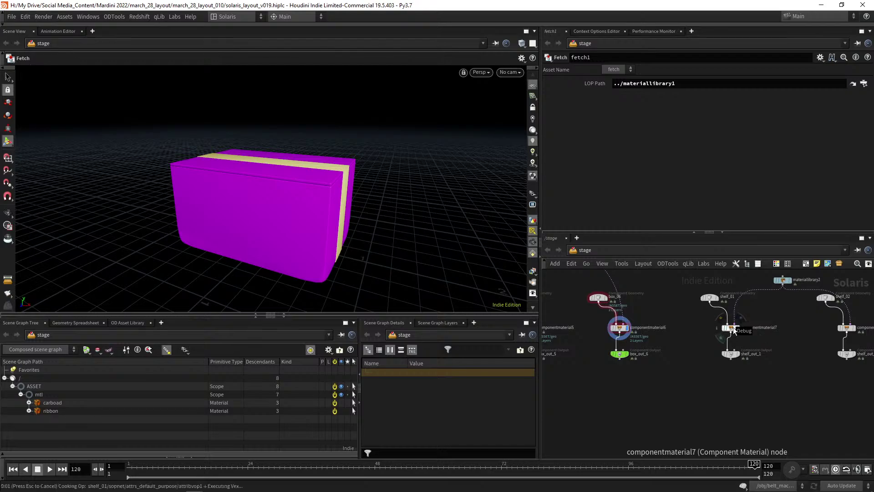
# Display componentmaterial7 and componentmaterial8 to inspect the two shelf assets.
pyautogui.click(732, 327)
pyautogui.moveTo(819, 325); pyautogui.dragTo(649, 329, button='middle')
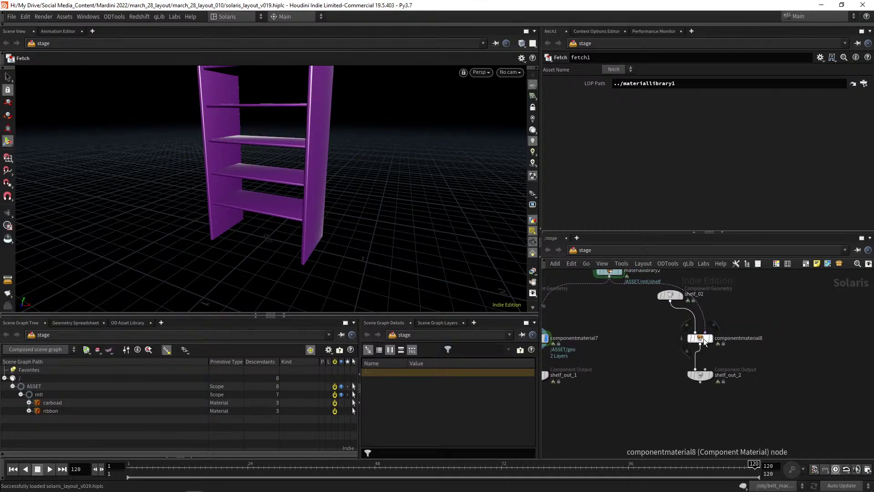
pyautogui.press('r')
pyautogui.moveTo(653, 333); pyautogui.dragTo(727, 351)
pyautogui.keyDown('alt'); pyautogui.moveTo(326, 219); pyautogui.dragTo(196, 200); pyautogui.keyUp('alt')
# Display merge1, where the belt machine and grid branches join above the layout nodes.
pyautogui.scroll(-5, 615, 353)
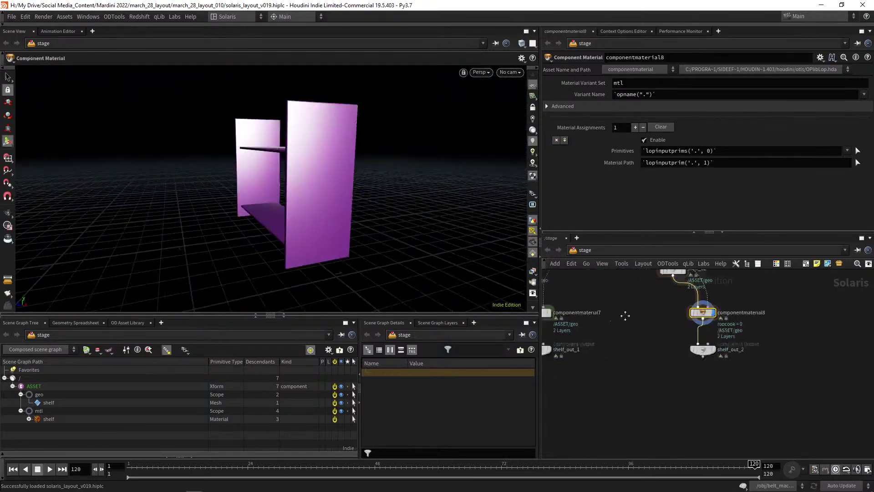
pyautogui.scroll(-5, 615, 353)
pyautogui.moveTo(615, 353)
pyautogui.mouseDown(button='middle')
pyautogui.moveTo(669, 363)
pyautogui.moveTo(627, 346)
pyautogui.moveTo(663, 335)
pyautogui.moveTo(628, 352)
pyautogui.moveTo(624, 369)
pyautogui.moveTo(610, 369)
pyautogui.mouseUp(button='middle')
pyautogui.scroll(5, 663, 336)
pyautogui.scroll(4, 664, 334)
pyautogui.scroll(2, 629, 346)
pyautogui.click(654, 368)
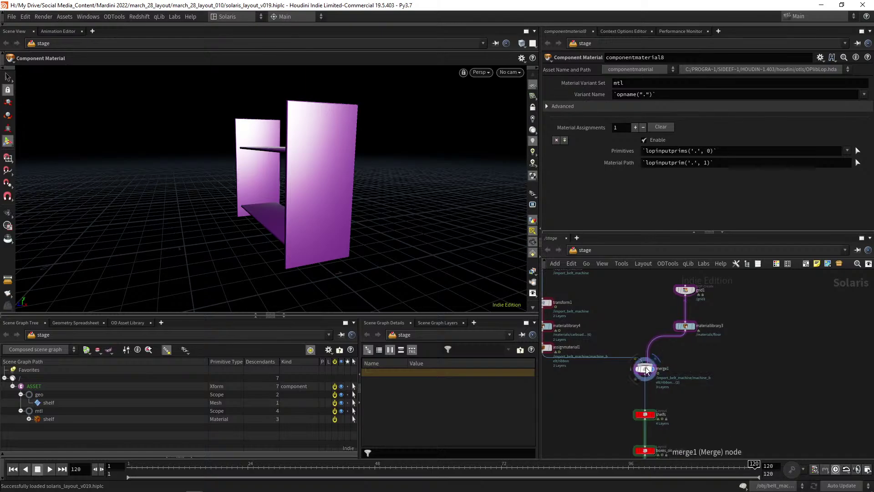
# Orbit around the merge1 result and scrub the timeline to frame 24 to view the box on the conveyor belt.
pyautogui.moveTo(634, 311); pyautogui.dragTo(710, 373, button='middle')
pyautogui.scroll(2, 646, 349)
pyautogui.keyDown('alt'); pyautogui.moveTo(392, 237); pyautogui.dragTo(266, 196); pyautogui.keyUp('alt')
pyautogui.scroll(-3, 624, 286)
pyautogui.moveTo(638, 313); pyautogui.dragTo(648, 346, button='middle')
pyautogui.moveTo(176, 475); pyautogui.dragTo(248, 475)
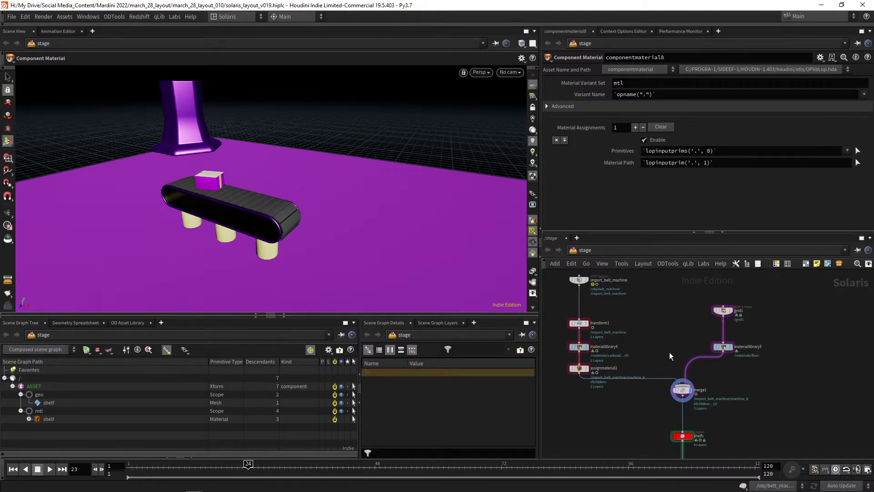
# Move the merge1 node down, closer to the shelfs layout node.
pyautogui.moveTo(669, 349); pyautogui.dragTo(671, 329, button='middle')
pyautogui.scroll(2, 671, 329)
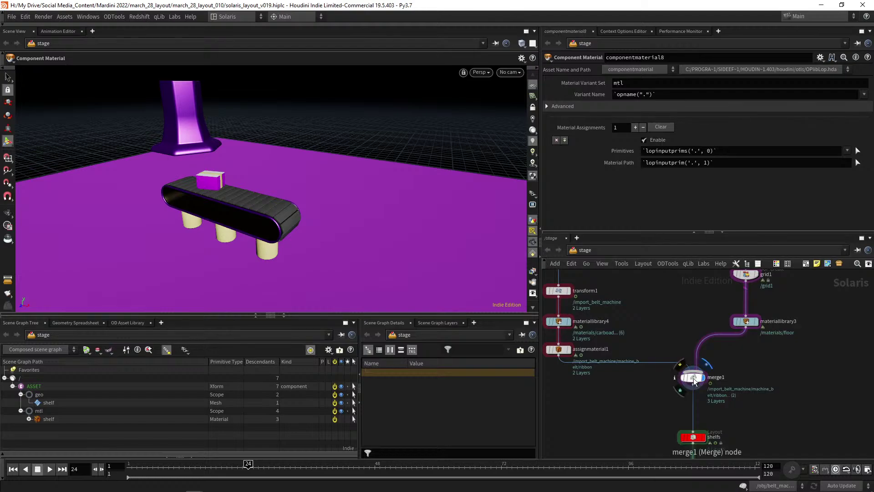
pyautogui.moveTo(694, 381); pyautogui.dragTo(693, 403)
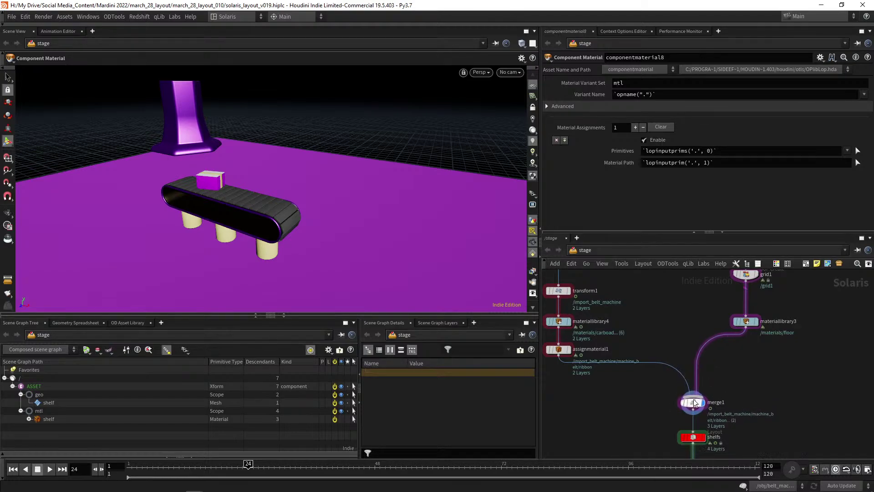
# Display the shelfs layout node and show its parameters to inspect the shelves placed around the belt machine.
pyautogui.moveTo(642, 386)
pyautogui.mouseDown(button='middle')
pyautogui.moveTo(679, 382)
pyautogui.moveTo(626, 384)
pyautogui.mouseUp(button='middle')
pyautogui.scroll(-2, 678, 382)
pyautogui.moveTo(639, 342); pyautogui.dragTo(643, 354, button='middle')
pyautogui.scroll(1, 655, 353)
pyautogui.moveTo(637, 419); pyautogui.dragTo(601, 339, button='middle')
pyautogui.scroll(3, 618, 351)
pyautogui.moveTo(663, 329); pyautogui.dragTo(652, 344)
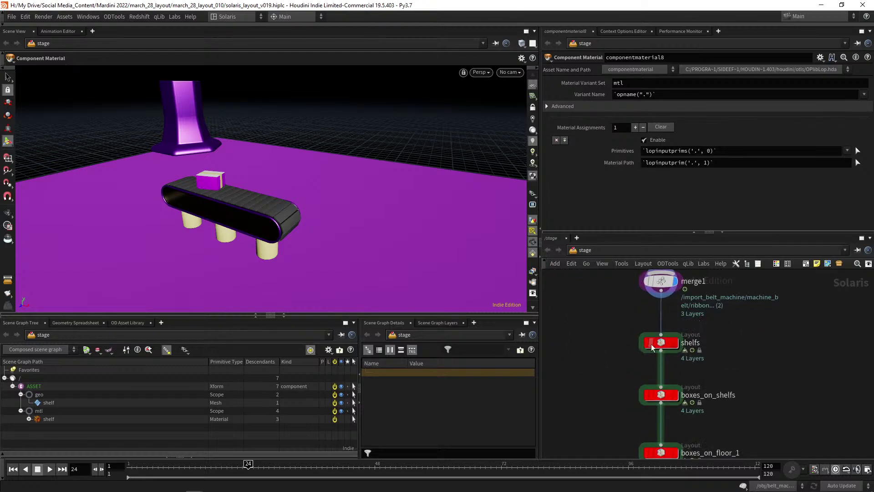
pyautogui.click(675, 343)
pyautogui.moveTo(596, 324); pyautogui.dragTo(697, 358)
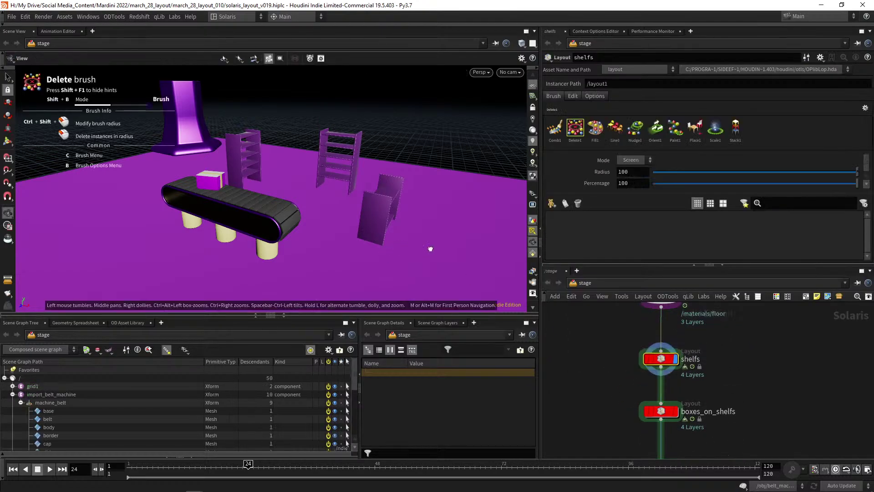
pyautogui.keyDown('alt'); pyautogui.moveTo(429, 249); pyautogui.dragTo(433, 266); pyautogui.keyUp('alt')
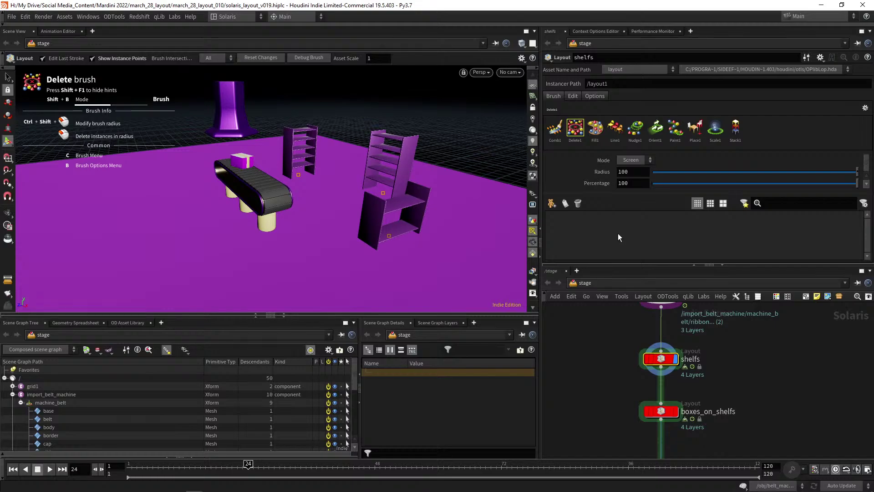
# Display the boxes_on_shelfs layout node with its parameters and inspect the boxes placed on and around the shelves.
pyautogui.moveTo(594, 357); pyautogui.dragTo(591, 294, button='middle')
pyautogui.moveTo(611, 362); pyautogui.dragTo(606, 371, button='middle')
pyautogui.click(667, 357)
pyautogui.moveTo(600, 346); pyautogui.dragTo(675, 376)
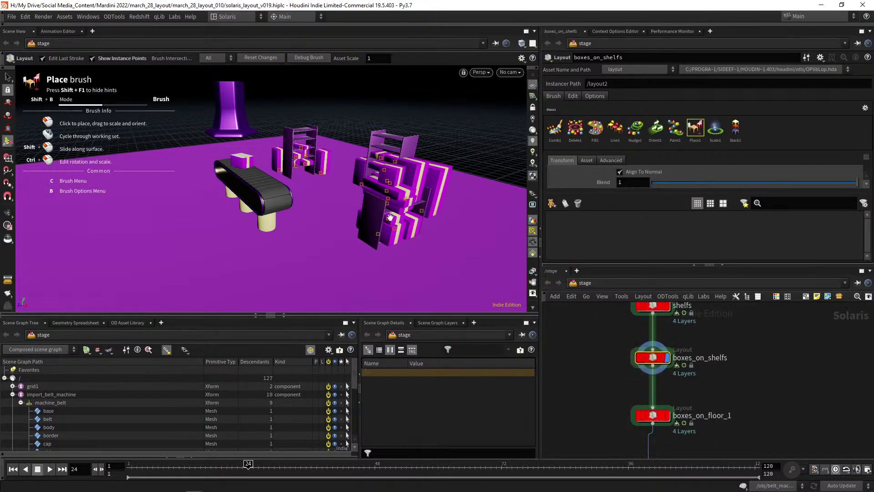
pyautogui.moveTo(318, 200)
pyautogui.mouseDown()
pyautogui.moveTo(375, 197)
pyautogui.moveTo(405, 153)
pyautogui.moveTo(288, 169)
pyautogui.mouseUp()
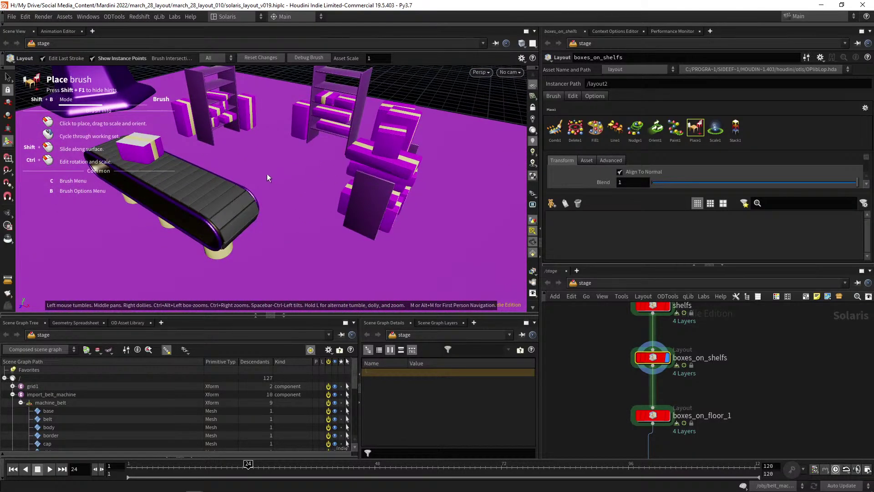
pyautogui.moveTo(286, 182); pyautogui.dragTo(329, 200, button='middle')
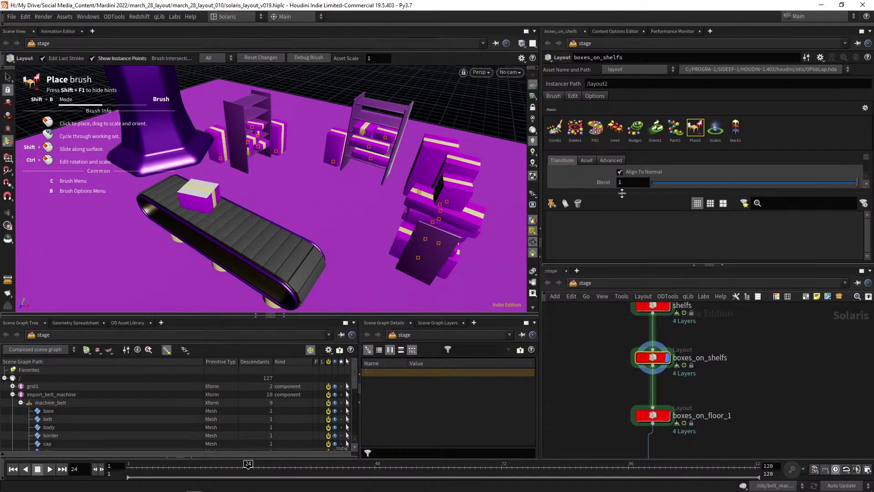
# Review the Place brush's Asset and Transform settings, including normal alignment, rotation and uniform scale.
pyautogui.click(586, 161)
pyautogui.click(561, 160)
pyautogui.scroll(-2, 578, 173)
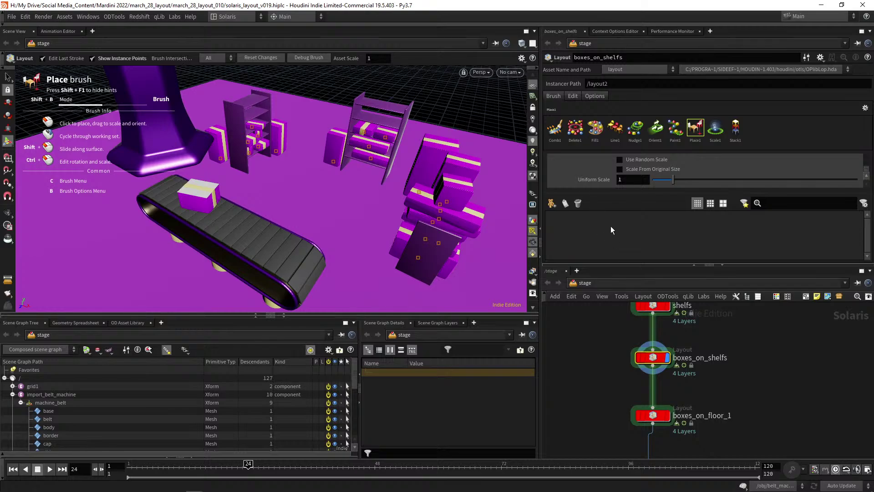
pyautogui.moveTo(763, 265)
pyautogui.mouseDown()
pyautogui.moveTo(728, 360)
pyautogui.moveTo(694, 380)
pyautogui.mouseUp()
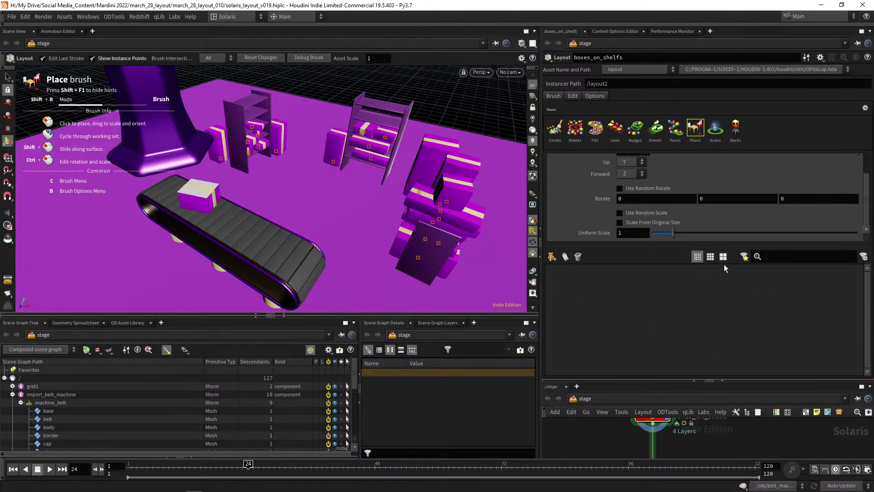
pyautogui.scroll(2, 604, 206)
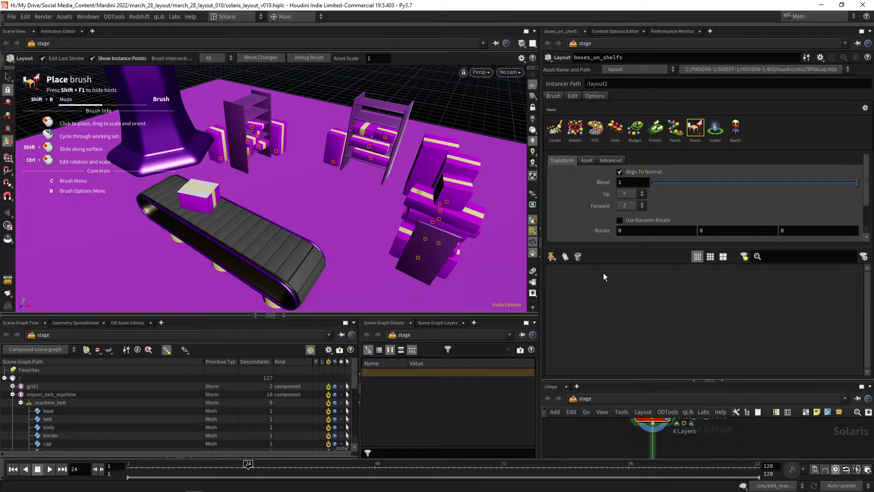
pyautogui.moveTo(626, 381); pyautogui.dragTo(629, 210)
# Try to place several boxes on the floor between the belt and the shelves with the Place brush.
pyautogui.click(292, 200)
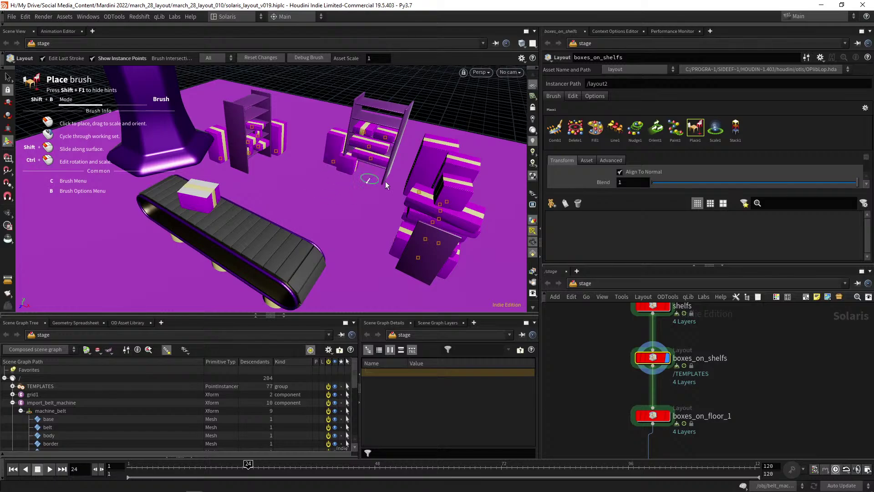
pyautogui.moveTo(307, 141)
pyautogui.mouseDown()
pyautogui.moveTo(351, 130)
pyautogui.moveTo(317, 143)
pyautogui.mouseUp()
pyautogui.moveTo(311, 190); pyautogui.dragTo(329, 193)
pyautogui.moveTo(327, 232)
pyautogui.mouseDown()
pyautogui.moveTo(340, 230)
pyautogui.moveTo(342, 219)
pyautogui.mouseUp()
pyautogui.moveTo(351, 265)
pyautogui.mouseDown()
pyautogui.moveTo(370, 271)
pyautogui.moveTo(374, 250)
pyautogui.mouseUp()
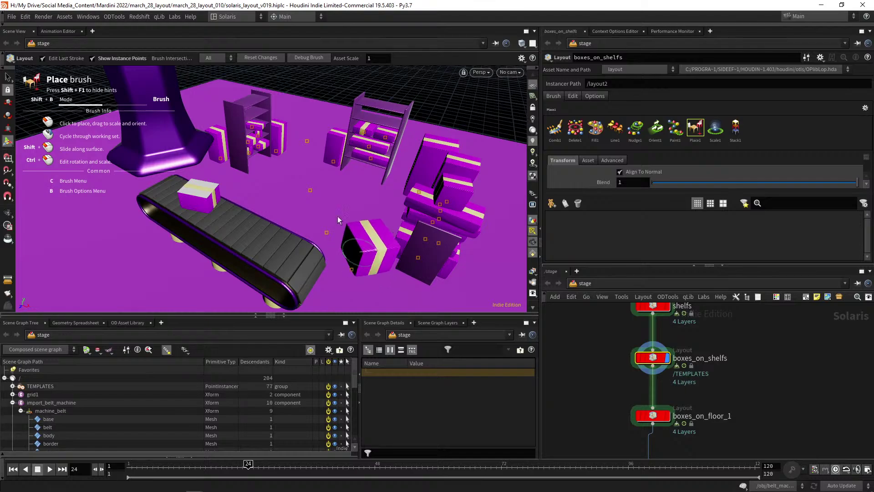
pyautogui.moveTo(310, 193)
pyautogui.mouseDown()
pyautogui.moveTo(337, 195)
pyautogui.moveTo(275, 187)
pyautogui.moveTo(295, 193)
pyautogui.mouseUp()
pyautogui.moveTo(336, 200)
pyautogui.mouseDown()
pyautogui.moveTo(324, 219)
pyautogui.moveTo(335, 204)
pyautogui.mouseUp()
pyautogui.press('Escape')
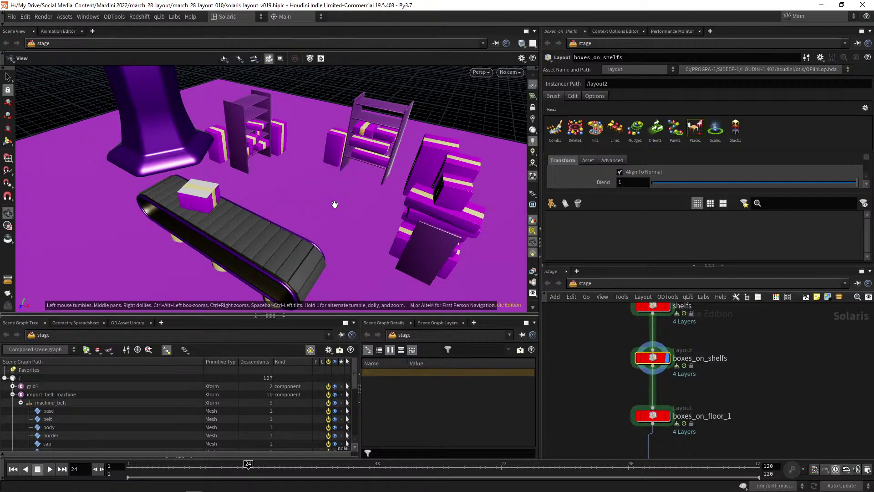
# Display the boxes_on_floor_1 layout node and show its parameters to inspect the boxes scattered on the floor.
pyautogui.moveTo(651, 410); pyautogui.dragTo(644, 390, button='middle')
pyautogui.click(646, 394)
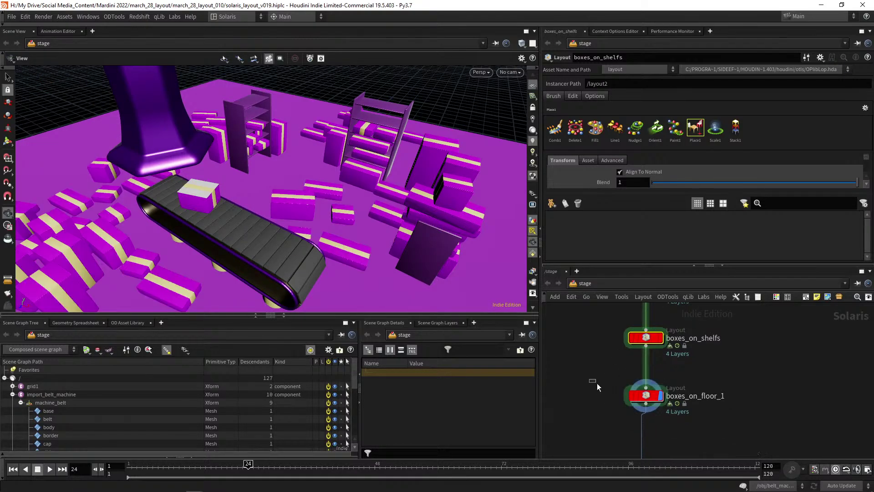
pyautogui.moveTo(662, 413); pyautogui.dragTo(668, 415)
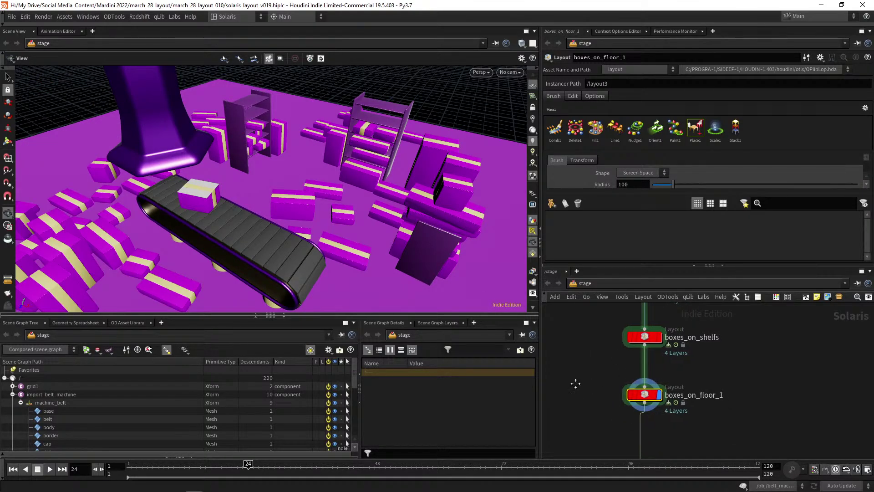
# Display merge_cam, where the camera branch joins the layout chain.
pyautogui.moveTo(577, 381); pyautogui.dragTo(589, 305, button='middle')
pyautogui.scroll(-4, 591, 319)
pyautogui.moveTo(583, 387); pyautogui.dragTo(559, 366, button='middle')
pyautogui.scroll(2, 625, 354)
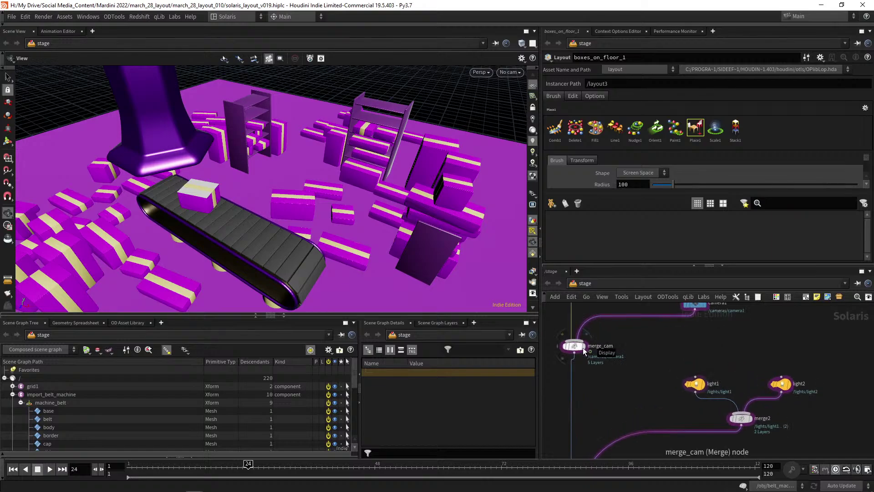
pyautogui.click(584, 346)
# Display merge_lights with its parameters and view the whole lit layout, where the two-light branch joins the scene.
pyautogui.moveTo(614, 354); pyautogui.dragTo(596, 376, button='middle')
pyautogui.scroll(-1, 610, 389)
pyautogui.moveTo(581, 409)
pyautogui.mouseDown(button='middle')
pyautogui.moveTo(609, 383)
pyautogui.moveTo(589, 347)
pyautogui.mouseUp(button='middle')
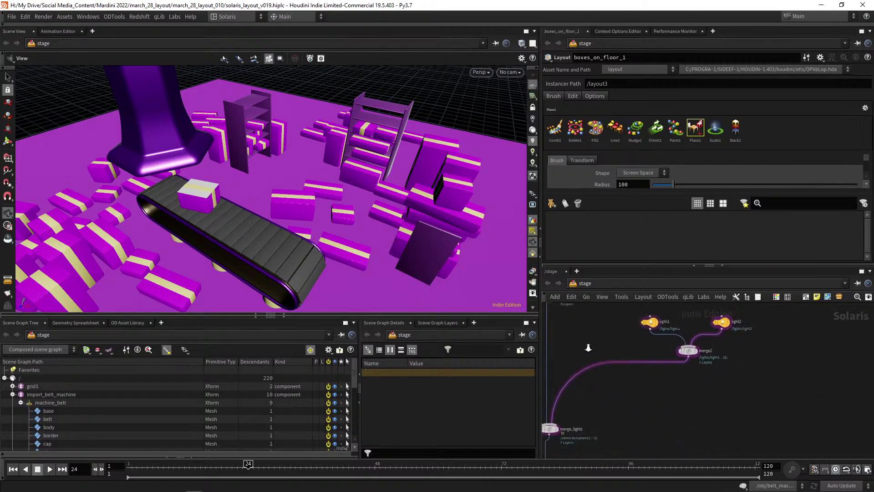
pyautogui.moveTo(589, 395); pyautogui.dragTo(640, 346, button='middle')
pyautogui.scroll(-2, 640, 346)
pyautogui.scroll(3, 624, 379)
pyautogui.click(611, 366)
pyautogui.moveTo(632, 393); pyautogui.dragTo(582, 352)
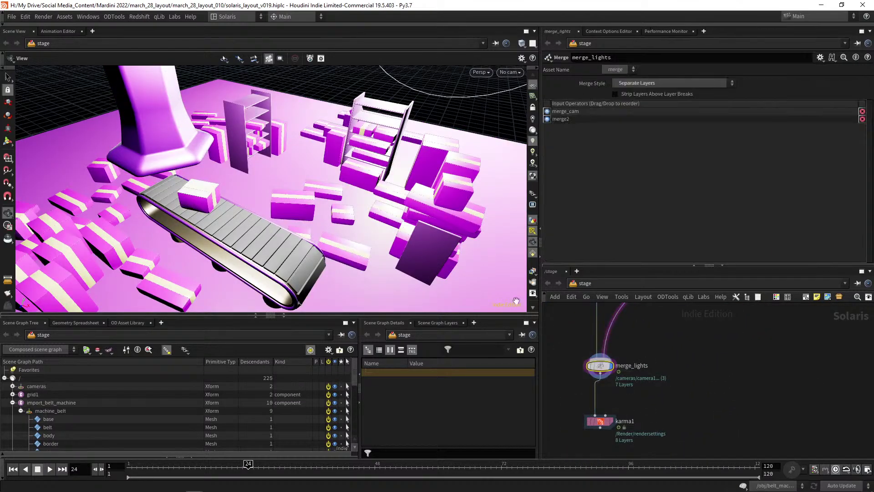
pyautogui.moveTo(366, 177); pyautogui.dragTo(313, 221, button='right')
# Quit the Mardini layout scene and discard its changes, returning to the monk_v01 scene.
pyautogui.click(863, 5)
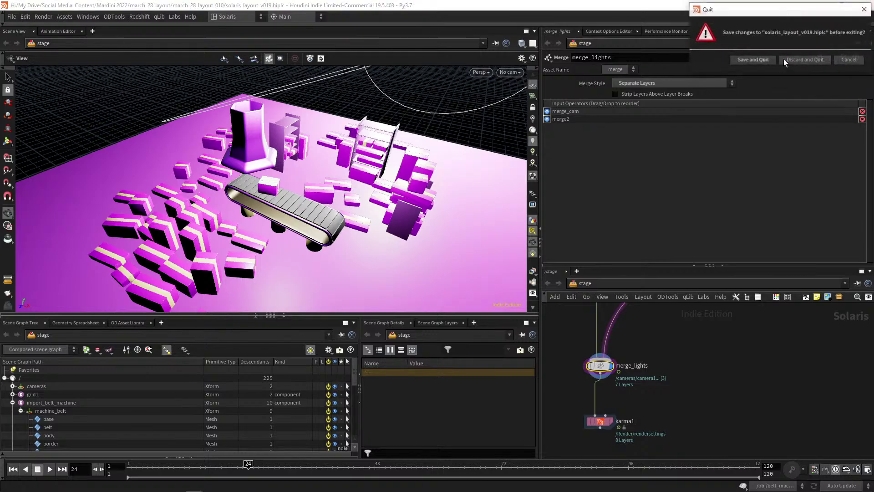
pyautogui.click(789, 60)
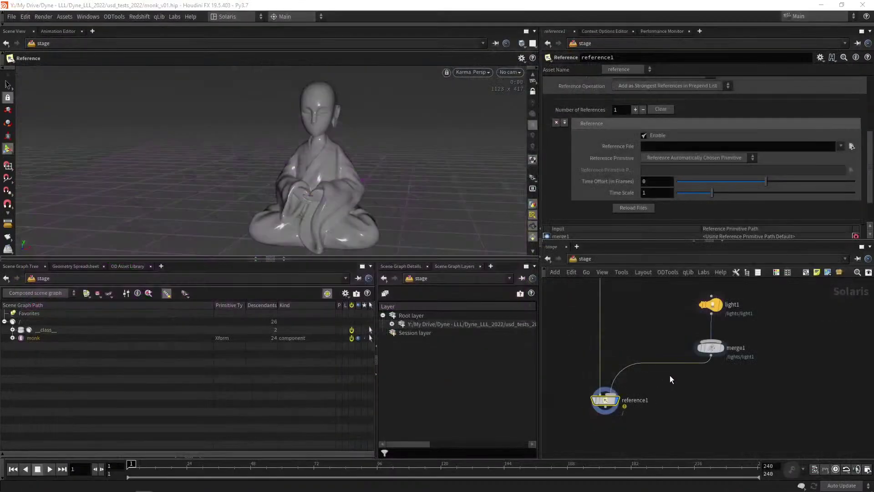
# Delete the reference1 node and the merge1 node below light1.
pyautogui.moveTo(584, 388); pyautogui.dragTo(584, 386)
pyautogui.press('Delete')
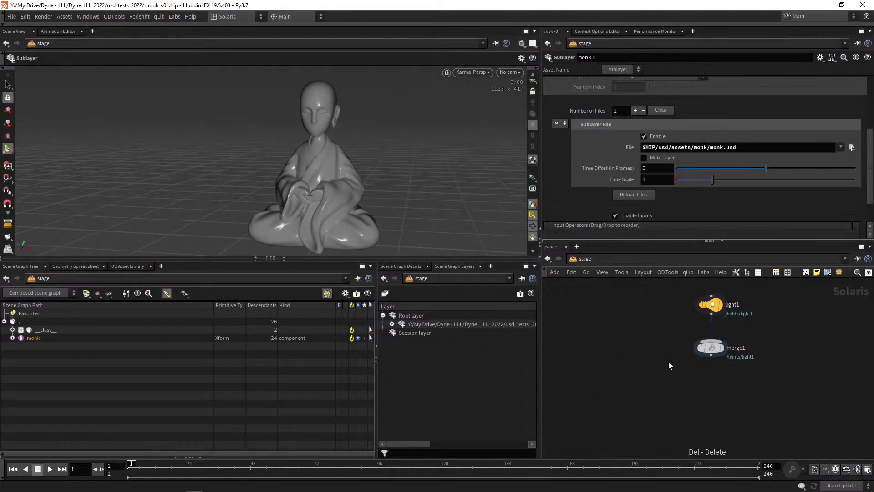
pyautogui.click(710, 347)
pyautogui.scroll(-2, 608, 385)
pyautogui.moveTo(638, 345); pyautogui.dragTo(624, 362, button='middle')
pyautogui.press('Delete')
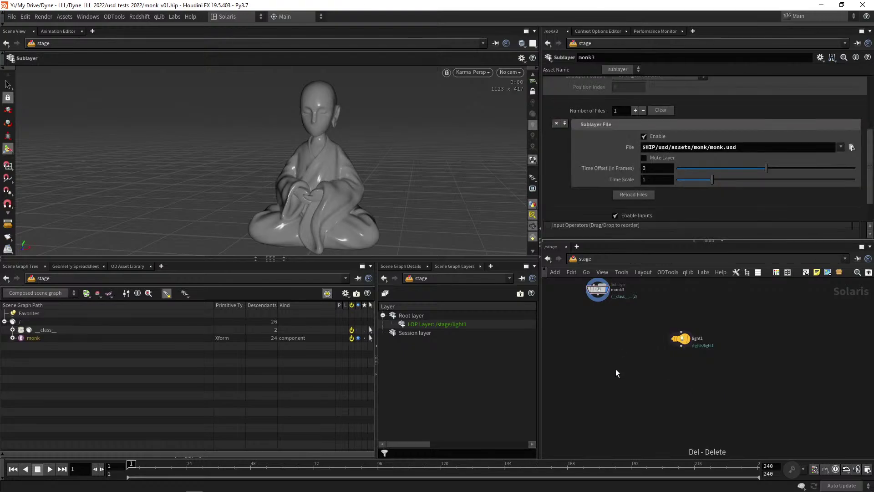
# Add a Merge node below monk3 and connect monk3 and light1 as its inputs.
pyautogui.press('Tab')
pyautogui.write('merge')
pyautogui.press('Return')
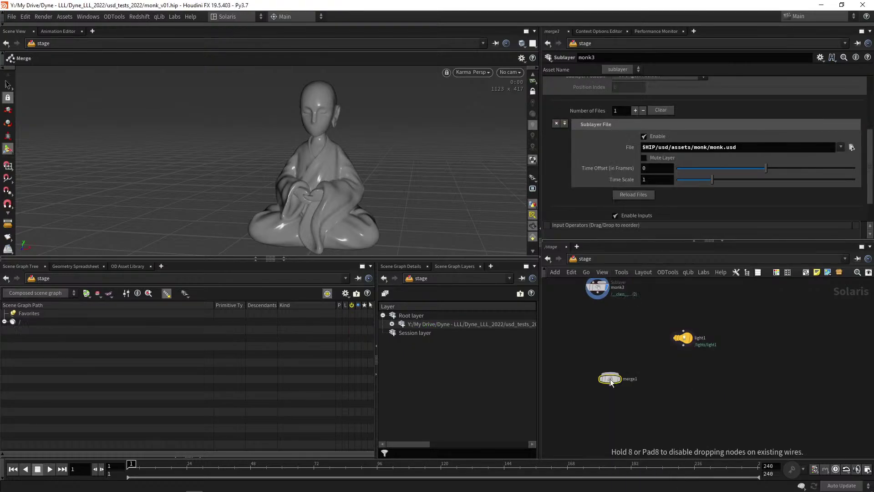
pyautogui.click(610, 379)
pyautogui.moveTo(610, 378); pyautogui.dragTo(597, 397)
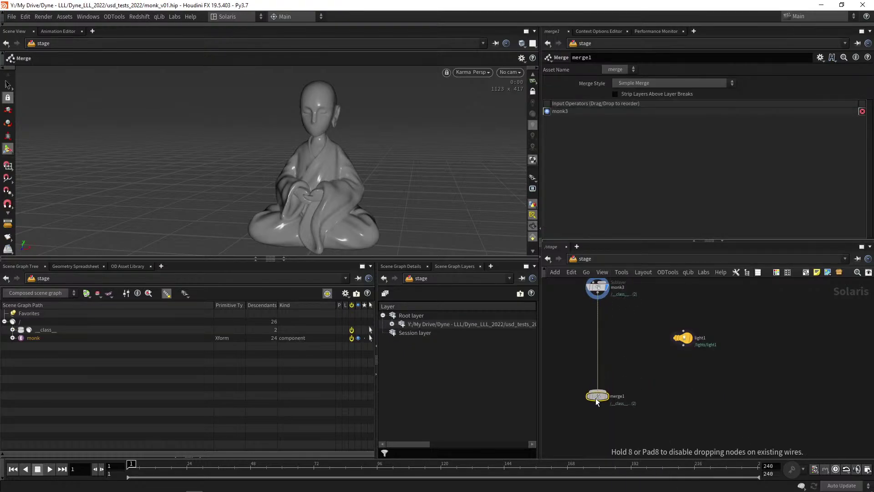
pyautogui.moveTo(683, 347); pyautogui.dragTo(595, 400)
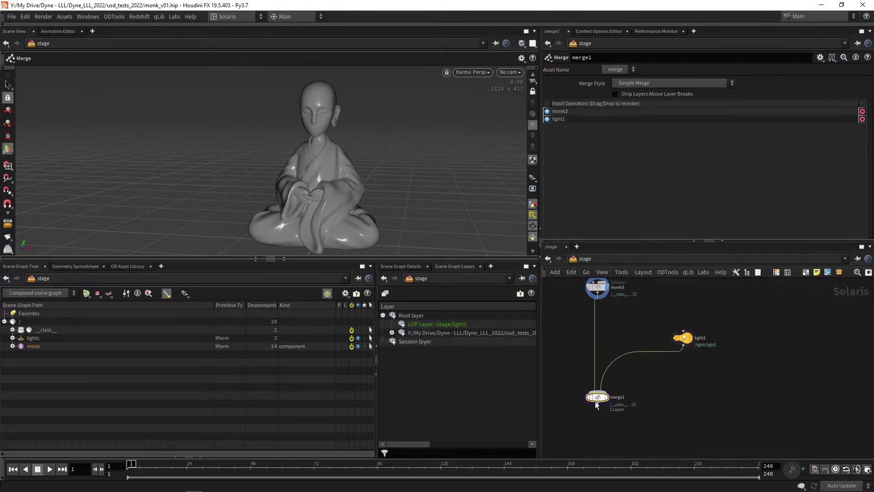
# Insert a second Merge node between light1 and merge1 and name it merge_lights.
pyautogui.press('Tab')
pyautogui.press('Return')
pyautogui.click(688, 376)
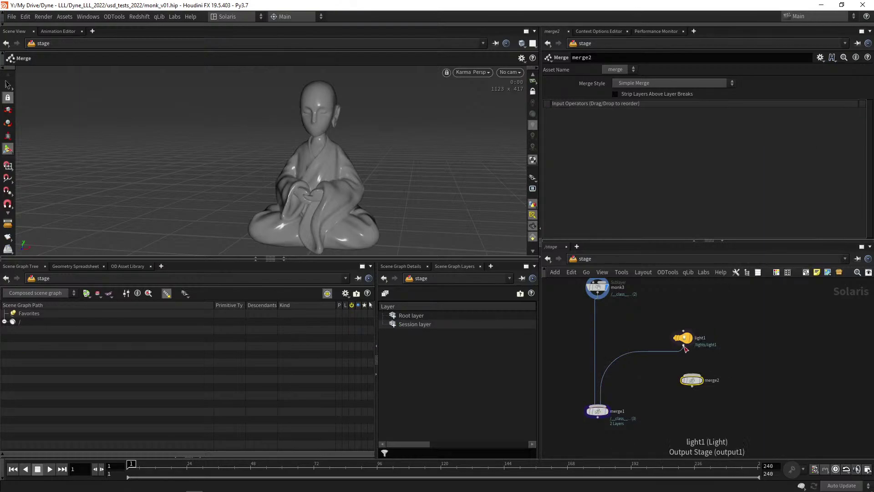
pyautogui.moveTo(685, 347); pyautogui.dragTo(660, 330)
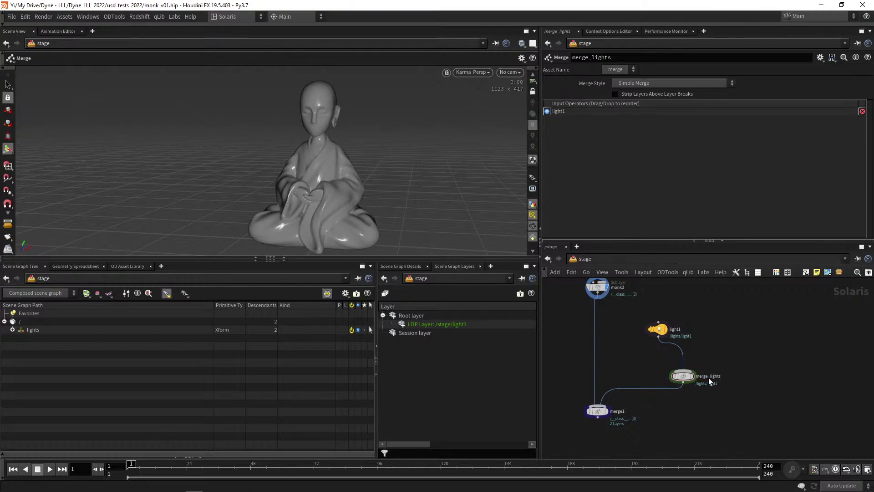
pyautogui.press('c')
pyautogui.click(674, 392)
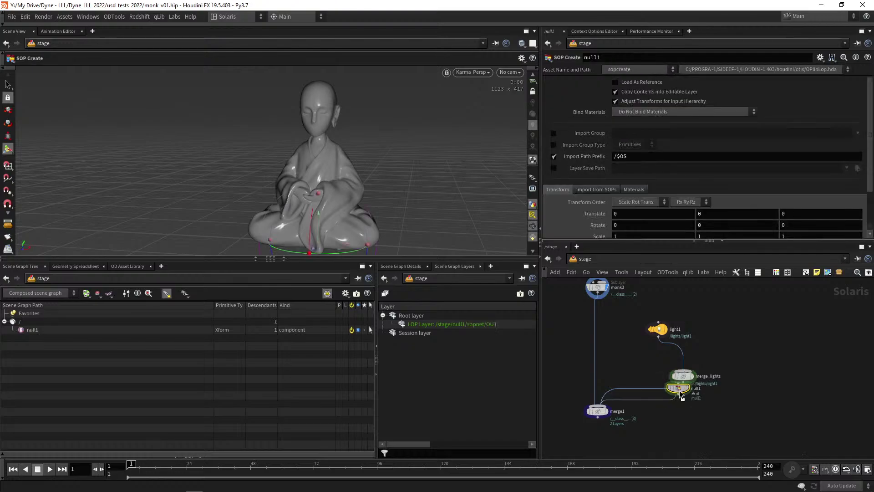
pyautogui.click(677, 410)
# Insert a Null node between merge_lights and merge1, name it light_01, and move merge1 down to make room.
pyautogui.press('Tab')
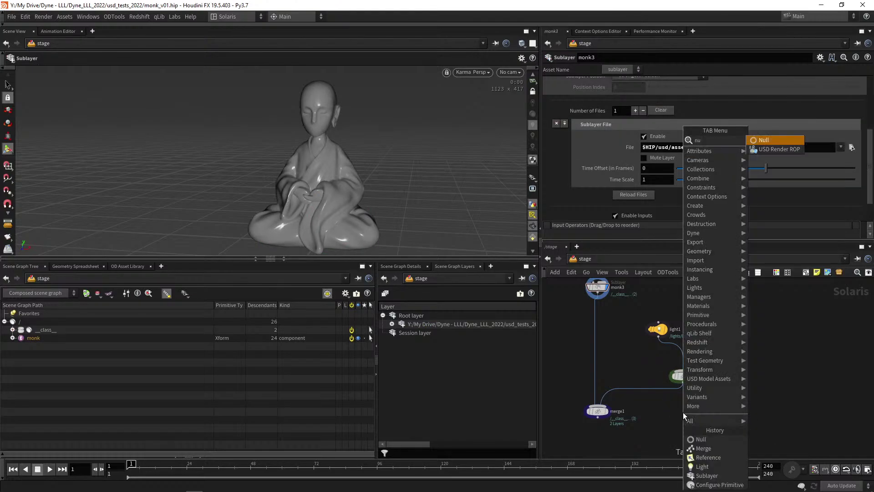
pyautogui.write('null')
pyautogui.press('Return')
pyautogui.moveTo(645, 421)
pyautogui.mouseDown(button='middle')
pyautogui.moveTo(633, 379)
pyautogui.moveTo(640, 430)
pyautogui.mouseUp(button='middle')
pyautogui.scroll(1, 633, 379)
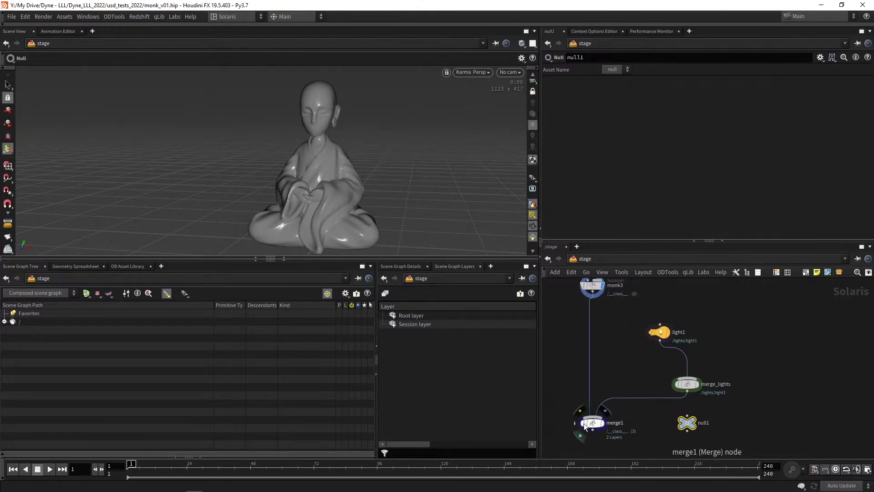
pyautogui.moveTo(591, 423); pyautogui.dragTo(596, 449)
pyautogui.moveTo(687, 422)
pyautogui.mouseDown()
pyautogui.moveTo(658, 400)
pyautogui.moveTo(659, 411)
pyautogui.moveTo(689, 425)
pyautogui.mouseUp()
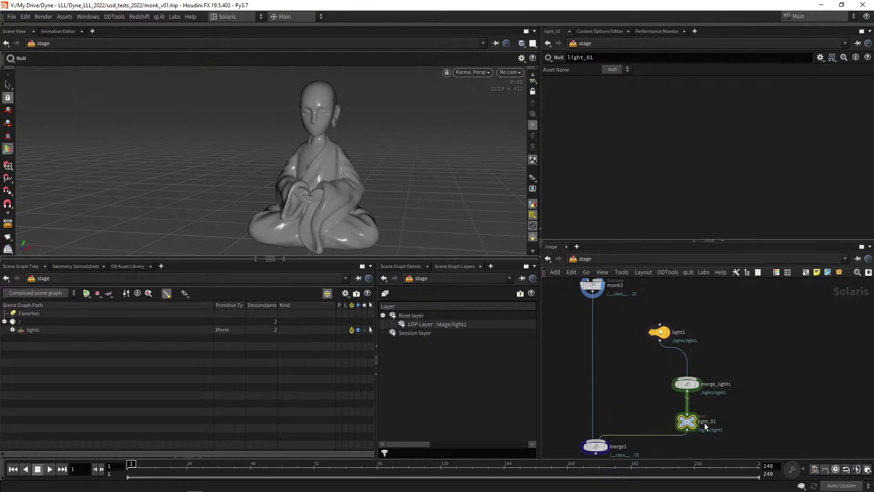
# Move merge1 farther below light_01 to make more room in the network.
pyautogui.scroll(-2, 620, 378)
pyautogui.moveTo(619, 439); pyautogui.dragTo(606, 394, button='middle')
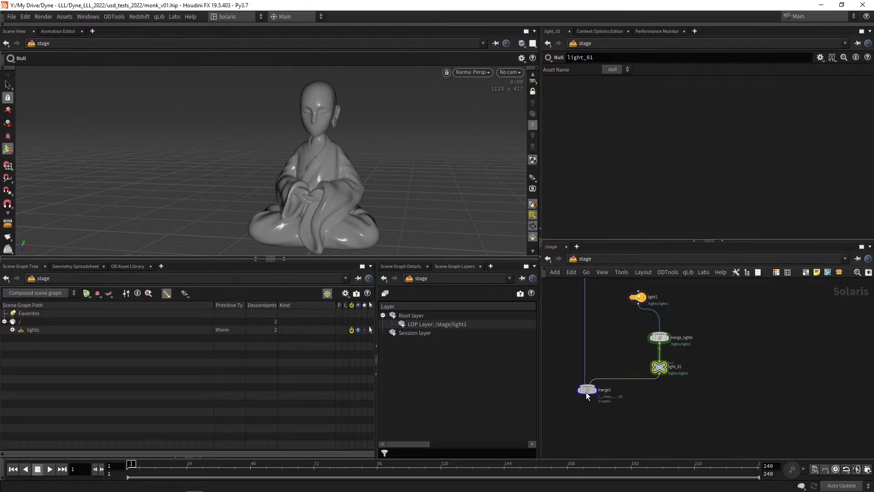
pyautogui.moveTo(586, 393); pyautogui.dragTo(593, 431)
pyautogui.press('Tab')
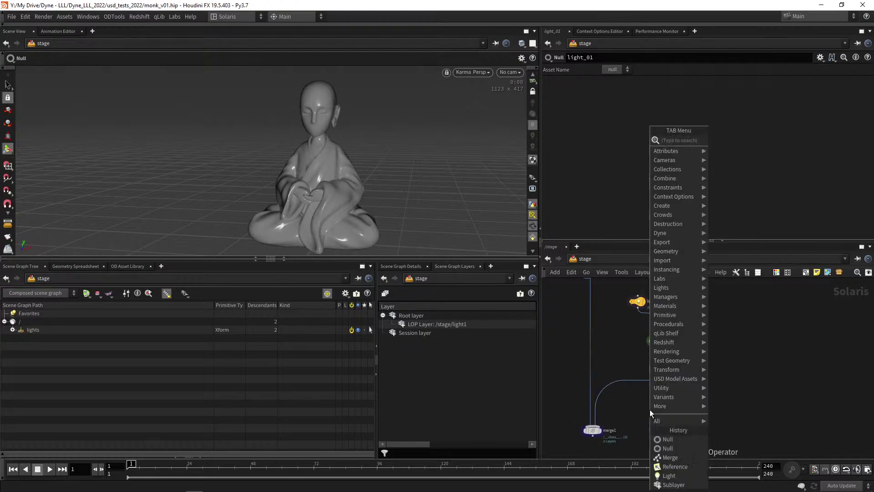
pyautogui.write('camera')
pyautogui.press('Return')
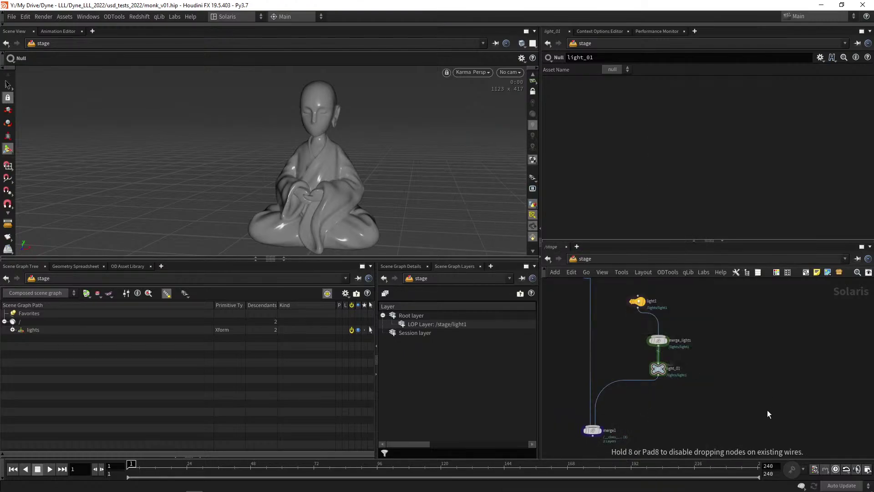
pyautogui.moveTo(694, 390); pyautogui.dragTo(692, 347, button='middle')
pyautogui.moveTo(634, 357); pyautogui.dragTo(636, 391)
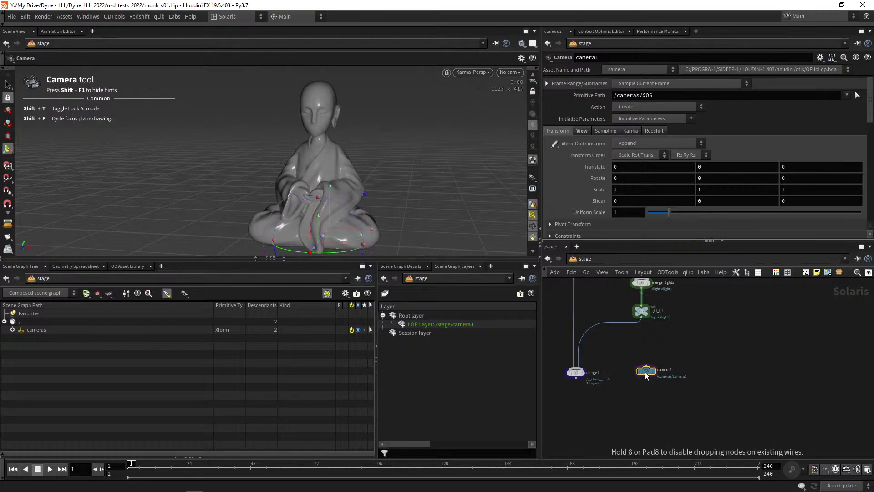
pyautogui.moveTo(647, 373); pyautogui.dragTo(650, 375)
pyautogui.press('Delete')
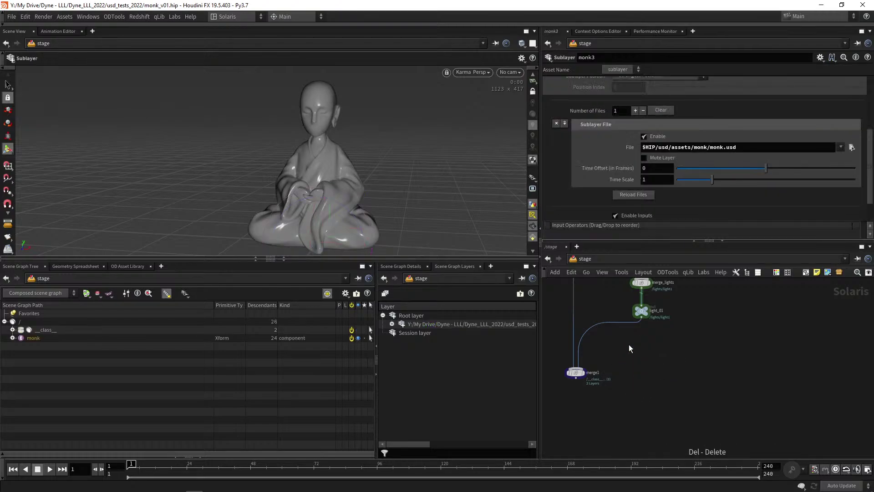
# Switch to the File Explorer window showing march_28_layout_010 and close it.
pyautogui.hotkey('alt', 'Tab')
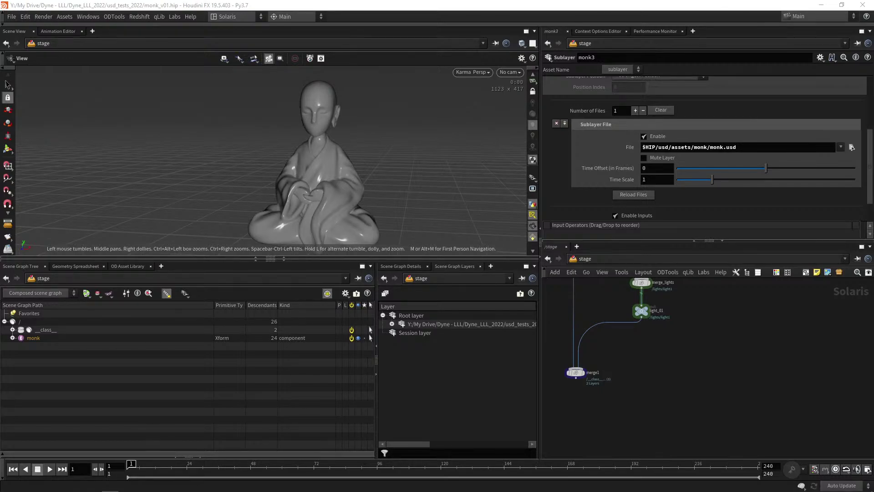
pyautogui.scroll(4, 645, 348)
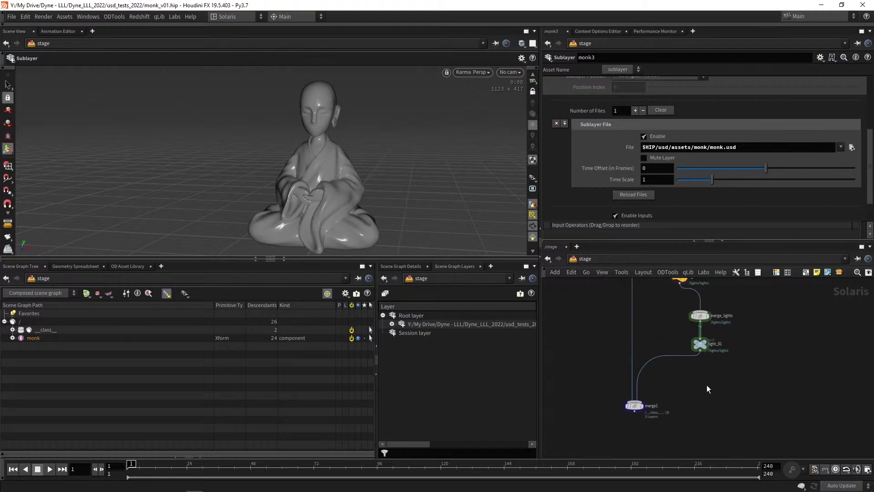
pyautogui.hotkey('alt', 'Tab')
pyautogui.click(611, 152)
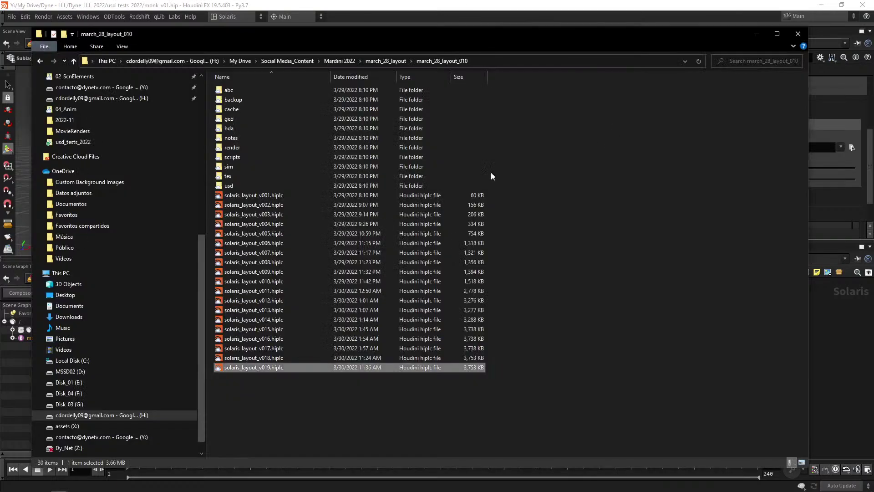
pyautogui.click(800, 35)
# Switch to the File Explorer window showing the monk folder and go up to usd_tests_2022.
pyautogui.hotkey('alt', 'Tab')
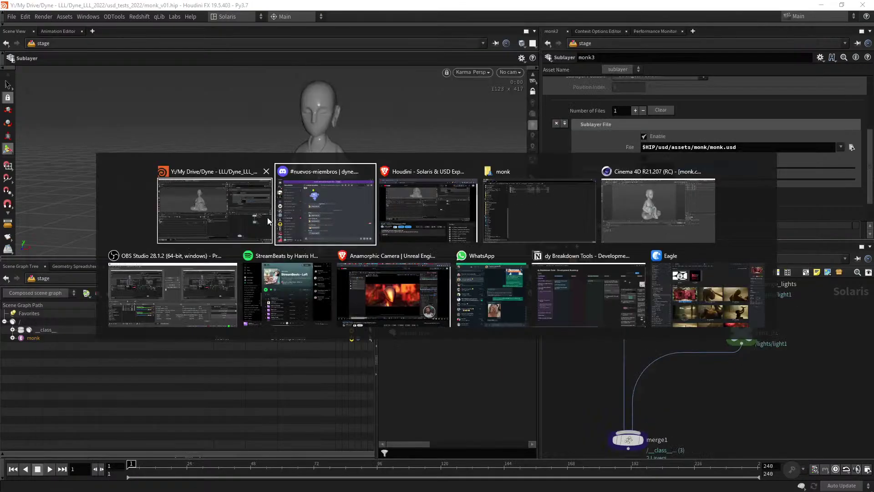
pyautogui.click(510, 212)
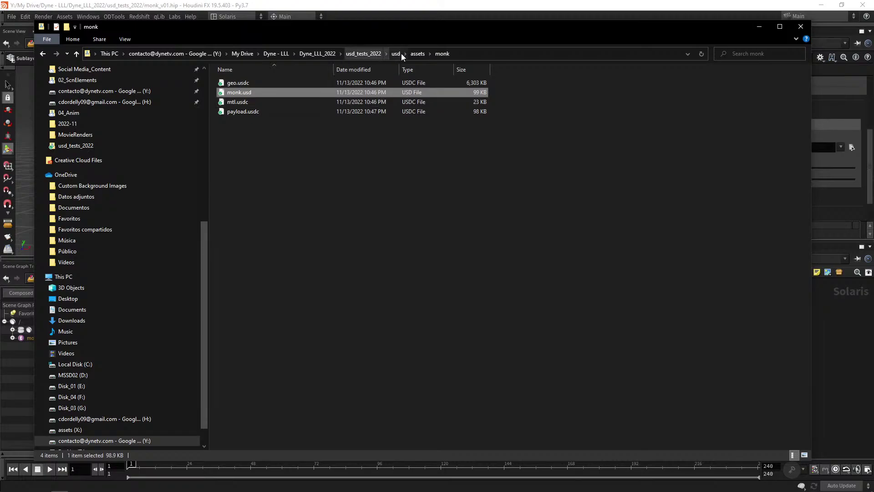
pyautogui.click(374, 56)
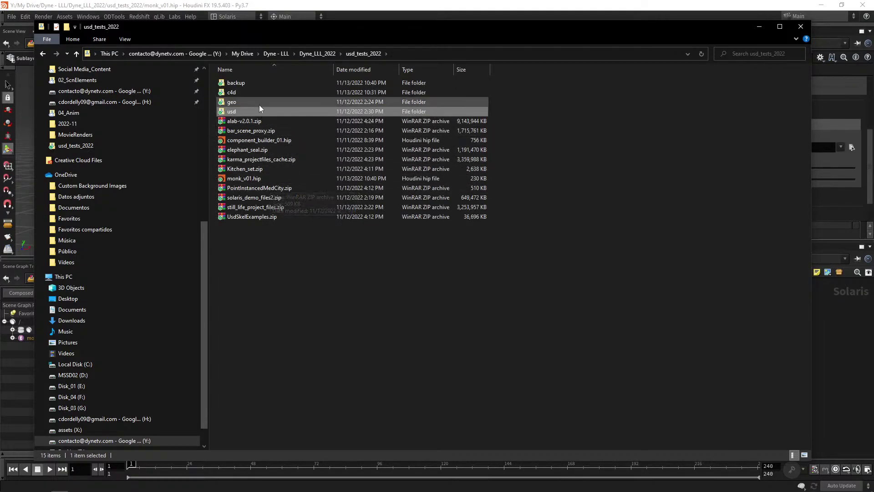
pyautogui.click(439, 241)
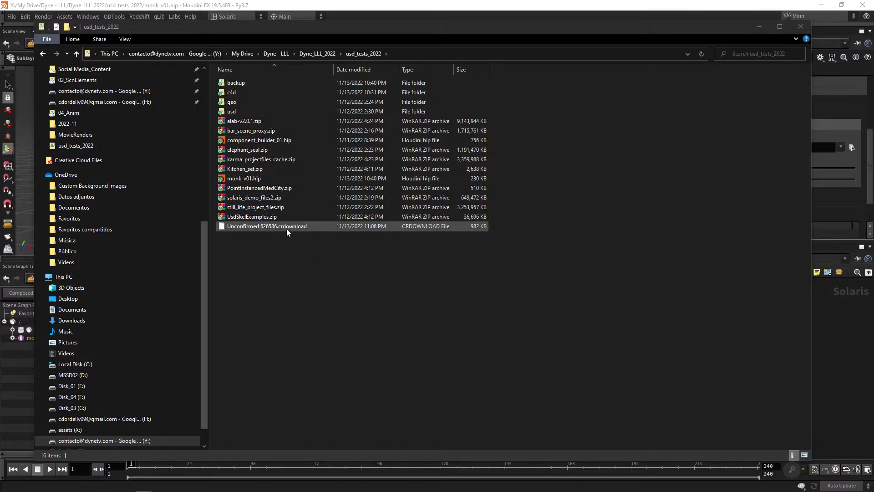
# Open Sop_Import.hiplc from usd_tests_2022 in Houdini and agree to load the limited-commercial file.
pyautogui.click(274, 229)
pyautogui.press('Return')
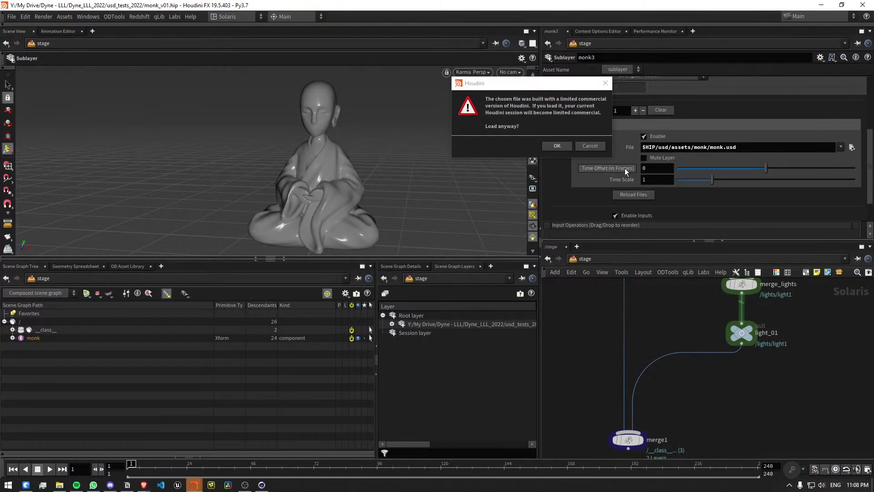
pyautogui.click(555, 146)
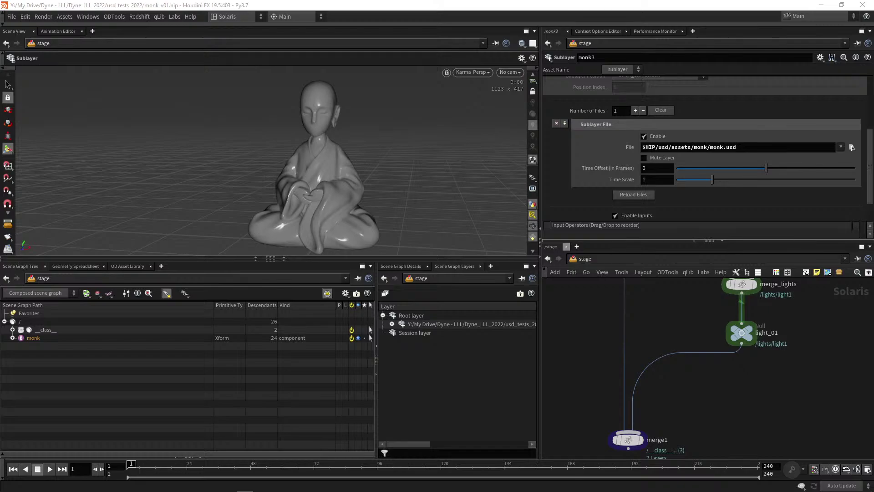
pyautogui.moveTo(666, 395); pyautogui.dragTo(648, 358, button='middle')
pyautogui.moveTo(648, 358); pyautogui.dragTo(644, 376, button='right')
pyautogui.moveTo(644, 376); pyautogui.dragTo(617, 368, button='middle')
pyautogui.moveTo(618, 368); pyautogui.dragTo(660, 386, button='right')
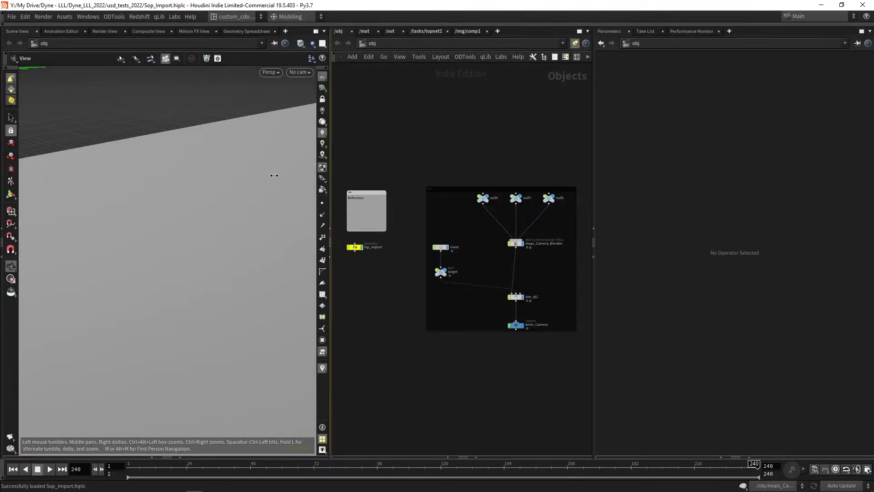
# Examine the hammer-wielding character, the ground plane and the camera path around them in the 3D scene.
pyautogui.moveTo(138, 300); pyautogui.dragTo(122, 263, button='right')
pyautogui.moveTo(121, 263); pyautogui.dragTo(166, 249)
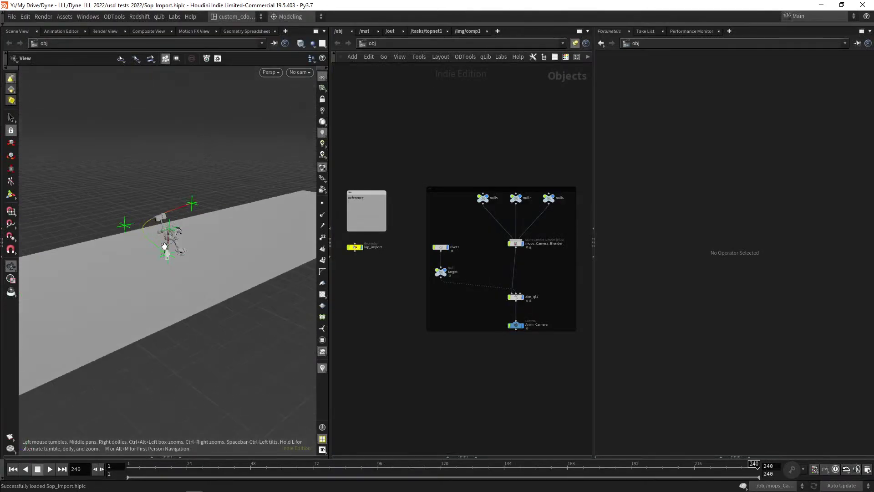
pyautogui.moveTo(166, 249); pyautogui.dragTo(176, 237, button='right')
pyautogui.moveTo(177, 236); pyautogui.dragTo(179, 246, button='middle')
pyautogui.moveTo(179, 246); pyautogui.dragTo(192, 275)
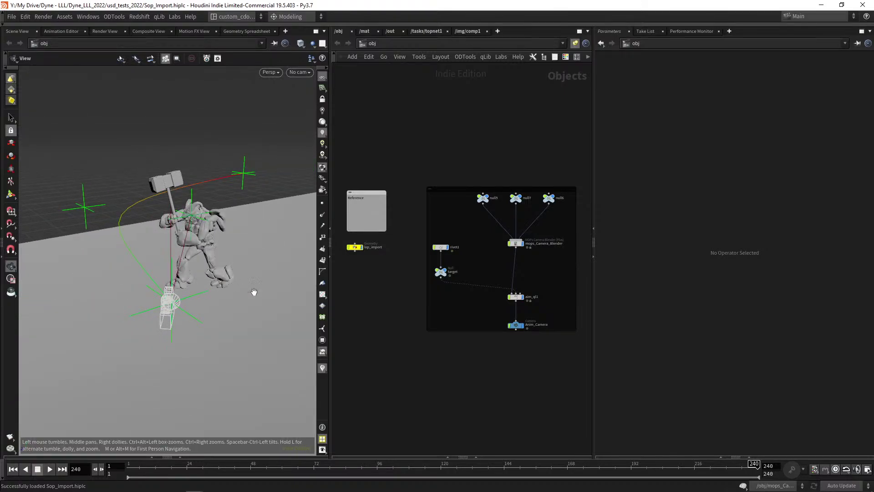
pyautogui.scroll(1, 439, 317)
pyautogui.moveTo(434, 311); pyautogui.dragTo(453, 308, button='middle')
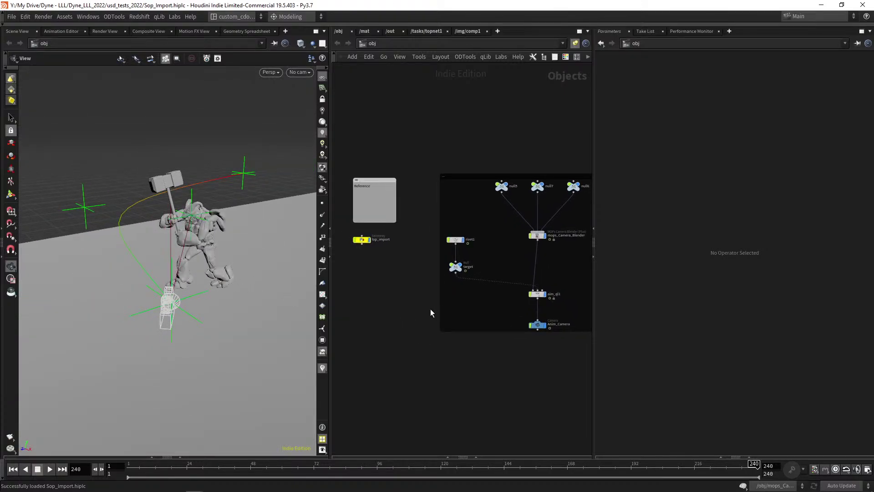
pyautogui.moveTo(203, 275); pyautogui.dragTo(176, 283)
# Move the lop_import geometry node closer to the camera rig's network box.
pyautogui.moveTo(492, 316); pyautogui.dragTo(451, 325, button='middle')
pyautogui.scroll(2, 446, 322)
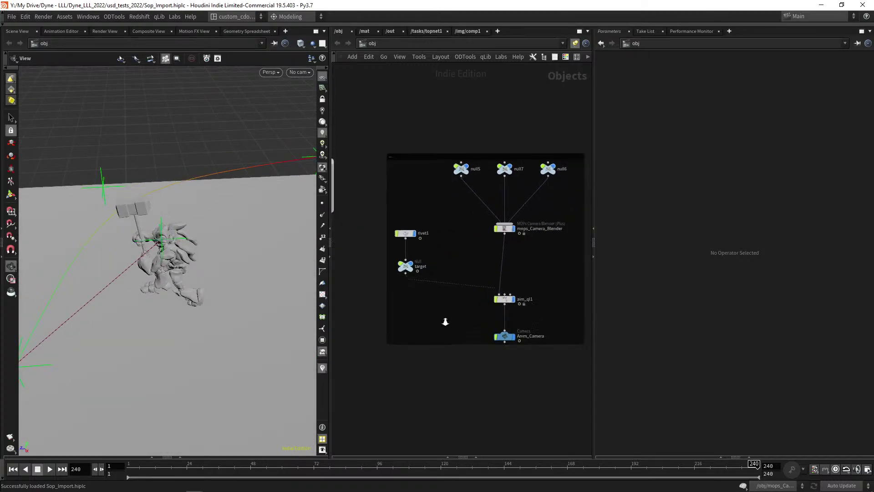
pyautogui.scroll(1, 437, 321)
pyautogui.moveTo(382, 313); pyautogui.dragTo(443, 300, button='middle')
pyautogui.scroll(-1, 468, 314)
pyautogui.scroll(-1, 468, 312)
pyautogui.scroll(2, 416, 254)
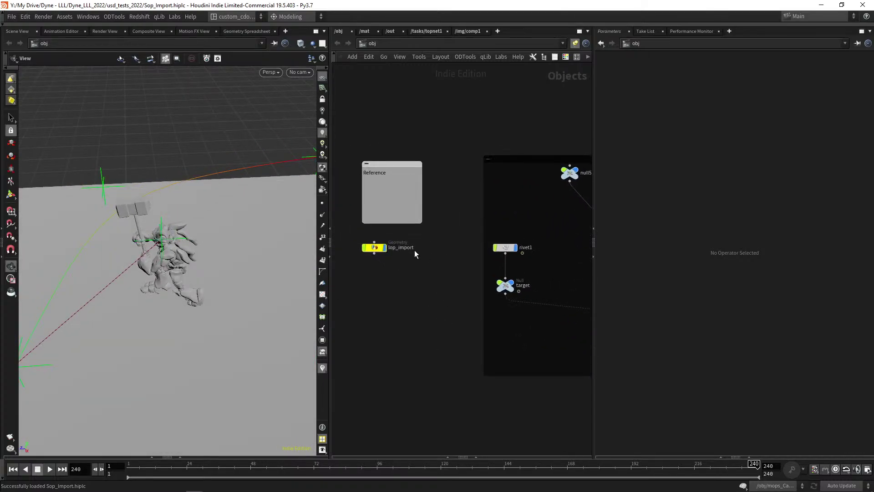
pyautogui.moveTo(382, 254); pyautogui.dragTo(404, 237)
pyautogui.moveTo(447, 279); pyautogui.dragTo(418, 276, button='middle')
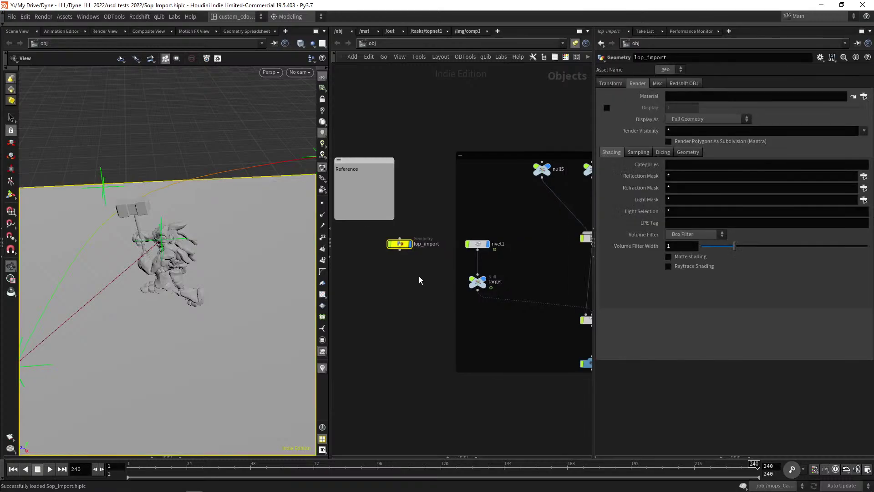
# Inspect the character from a lower angle and select Anim_Camera to review its view parameters.
pyautogui.moveTo(182, 253); pyautogui.dragTo(220, 230)
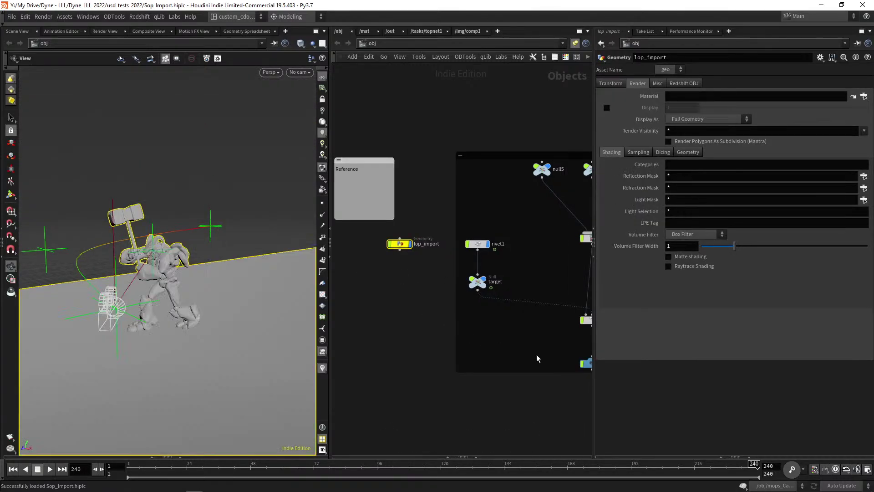
pyautogui.moveTo(544, 352); pyautogui.dragTo(459, 323, button='middle')
pyautogui.moveTo(458, 319); pyautogui.dragTo(526, 361)
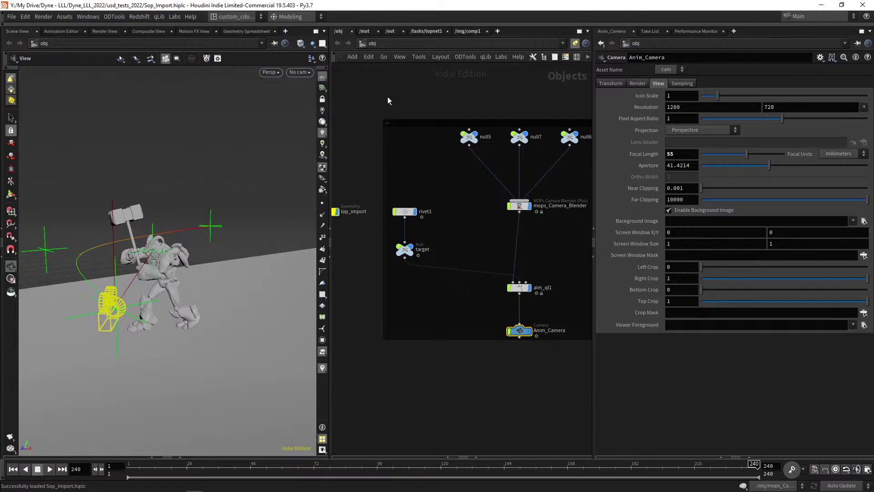
# Switch to the /stage network and select sceneimportcameras1 to review how it imports the camera.
pyautogui.press('n')
pyautogui.click(409, 83)
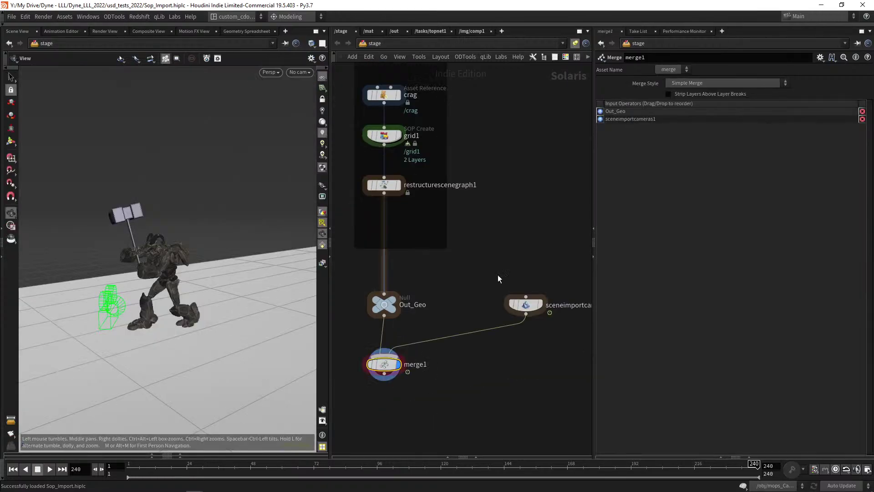
pyautogui.scroll(-2, 497, 276)
pyautogui.click(521, 301)
pyautogui.moveTo(538, 339); pyautogui.dragTo(468, 322, button='middle')
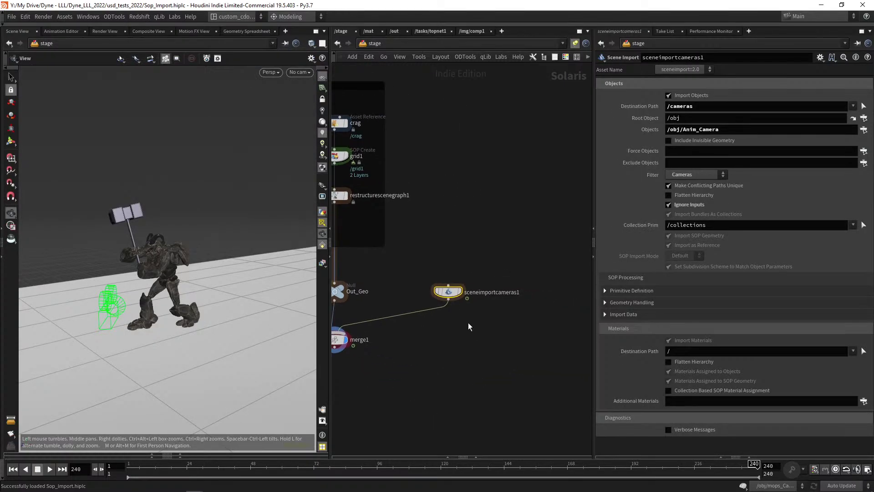
pyautogui.press('h')
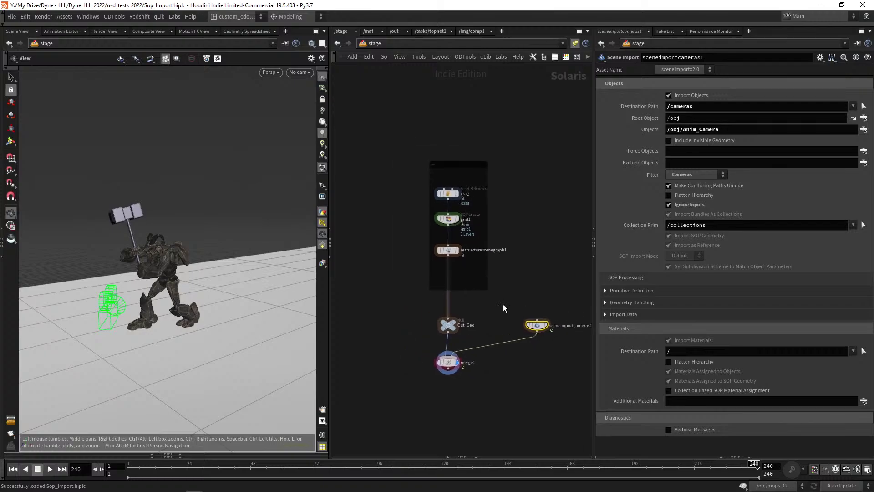
# Select restructurescenegraph1 below grid1 to review its reparenting settings.
pyautogui.scroll(3, 504, 308)
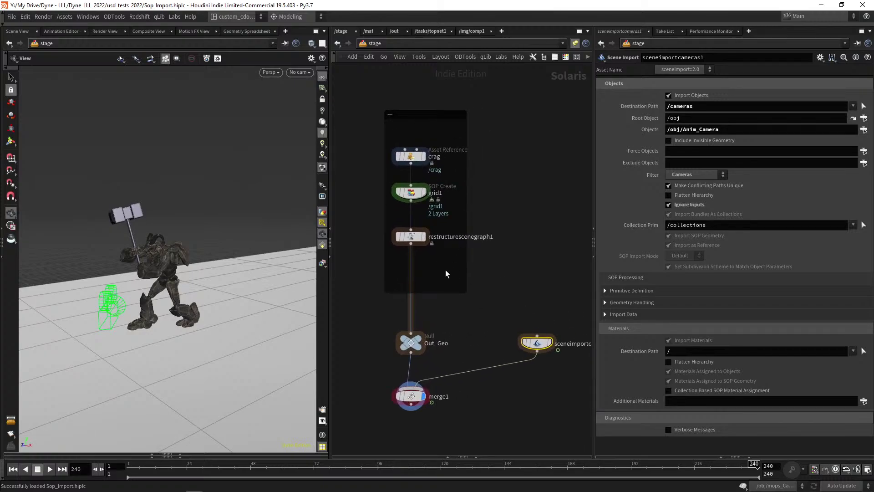
pyautogui.moveTo(446, 270); pyautogui.dragTo(392, 235)
pyautogui.moveTo(494, 272); pyautogui.dragTo(501, 252, button='middle')
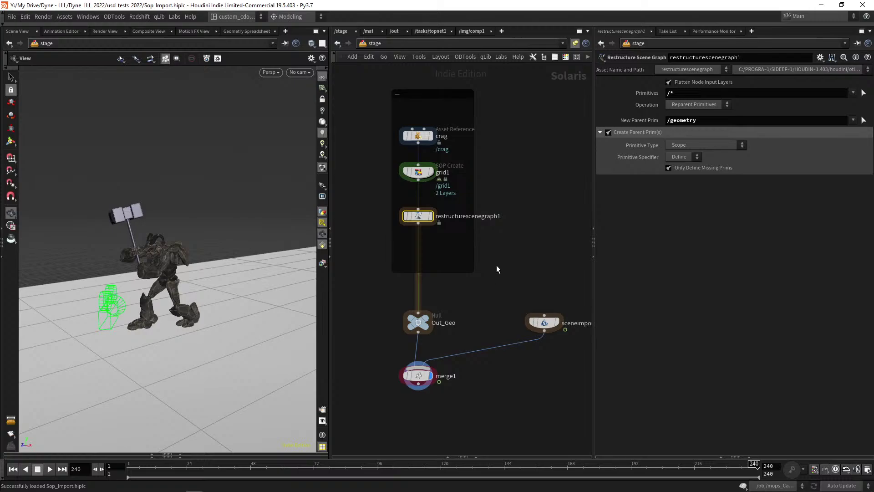
pyautogui.moveTo(470, 264); pyautogui.dragTo(486, 282, button='middle')
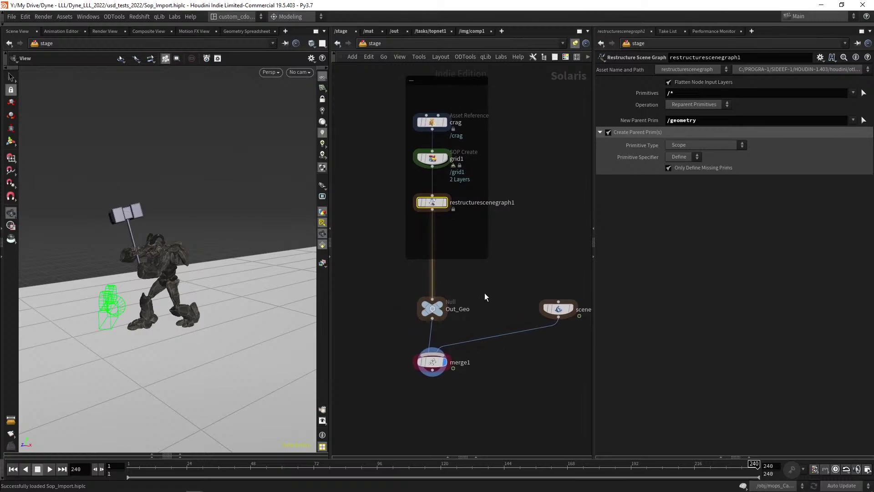
# Move merge1 farther below Out_Geo in the stage network.
pyautogui.moveTo(444, 363); pyautogui.dragTo(437, 392)
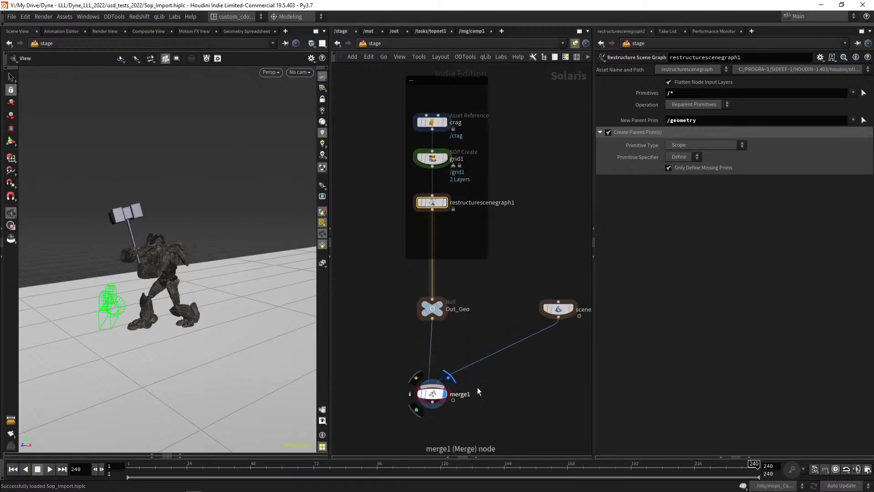
pyautogui.moveTo(510, 371); pyautogui.dragTo(480, 379, button='middle')
pyautogui.scroll(-2, 475, 366)
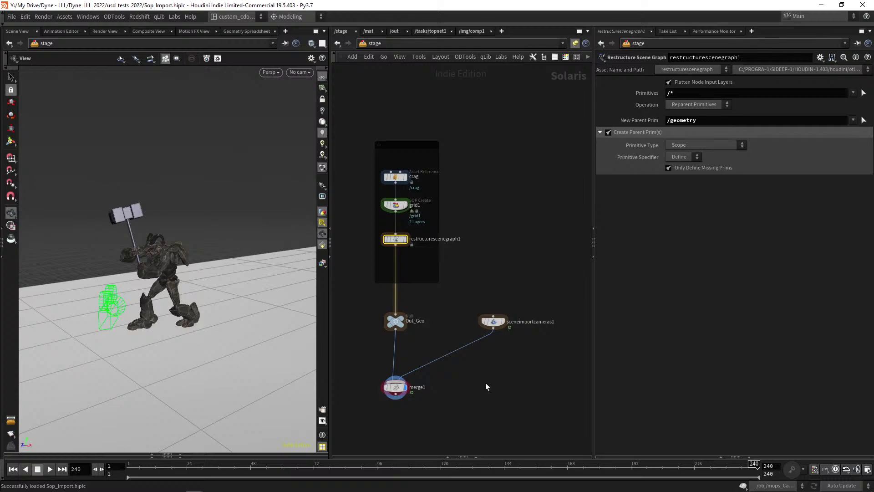
# Move sceneimportcameras1 slightly farther away from Out_Geo, keeping it on its own branch into merge1.
pyautogui.scroll(5, 494, 368)
pyautogui.moveTo(507, 273); pyautogui.dragTo(518, 273)
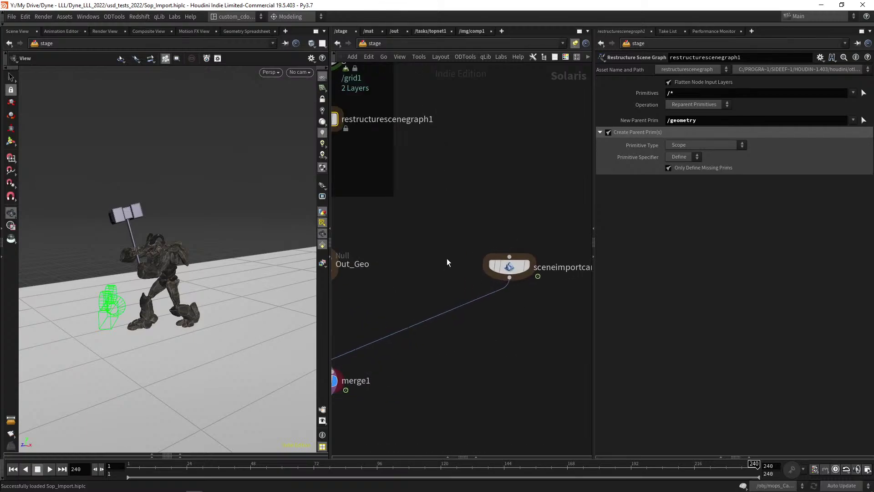
pyautogui.scroll(-3, 446, 258)
pyautogui.moveTo(447, 259); pyautogui.dragTo(465, 272, button='middle')
pyautogui.moveTo(524, 279); pyautogui.dragTo(530, 278)
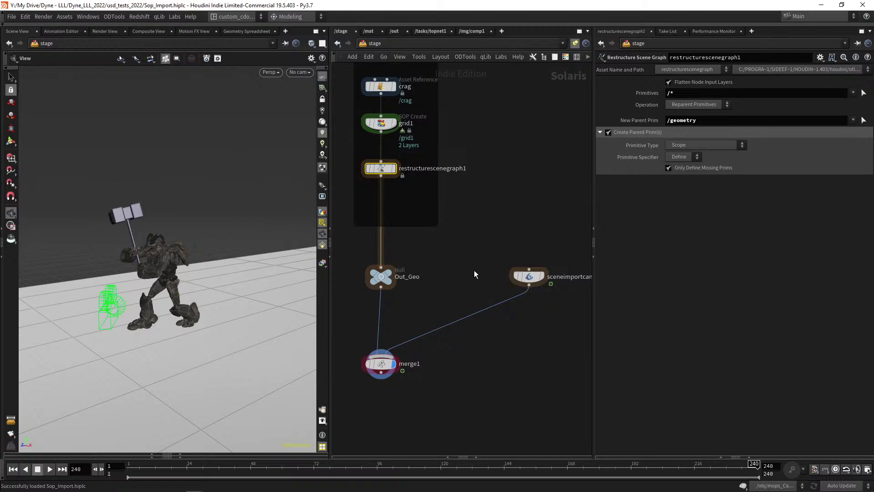
pyautogui.moveTo(477, 266)
pyautogui.mouseDown(button='middle')
pyautogui.moveTo(487, 286)
pyautogui.moveTo(487, 273)
pyautogui.mouseUp(button='middle')
pyautogui.scroll(-1, 475, 277)
pyautogui.scroll(2, 452, 253)
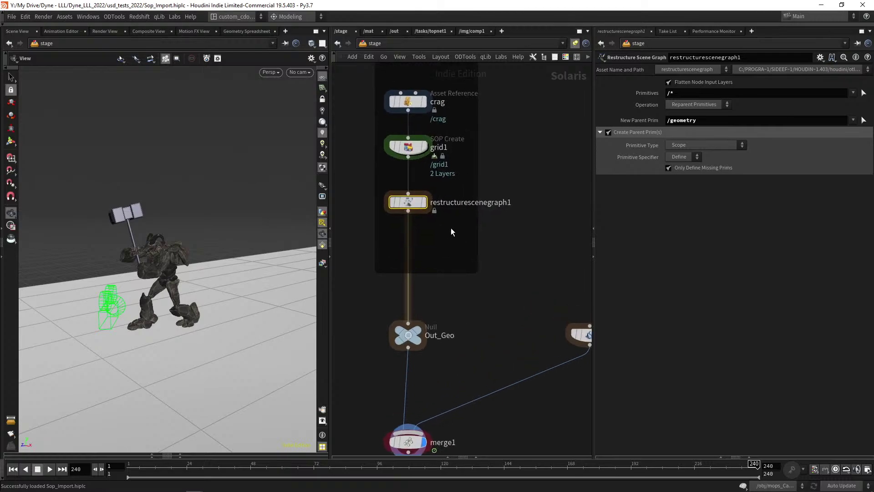
# Examine the geometry branch made of crag, grid1 and restructurescenegraph1, with restructurescenegraph1 selected.
pyautogui.scroll(4, 446, 237)
pyautogui.moveTo(458, 236)
pyautogui.mouseDown(button='middle')
pyautogui.moveTo(439, 259)
pyautogui.moveTo(455, 296)
pyautogui.mouseUp(button='middle')
pyautogui.scroll(-1, 440, 262)
pyautogui.moveTo(456, 299); pyautogui.dragTo(388, 259)
pyautogui.moveTo(462, 271); pyautogui.dragTo(481, 306, button='middle')
pyautogui.scroll(-2, 481, 306)
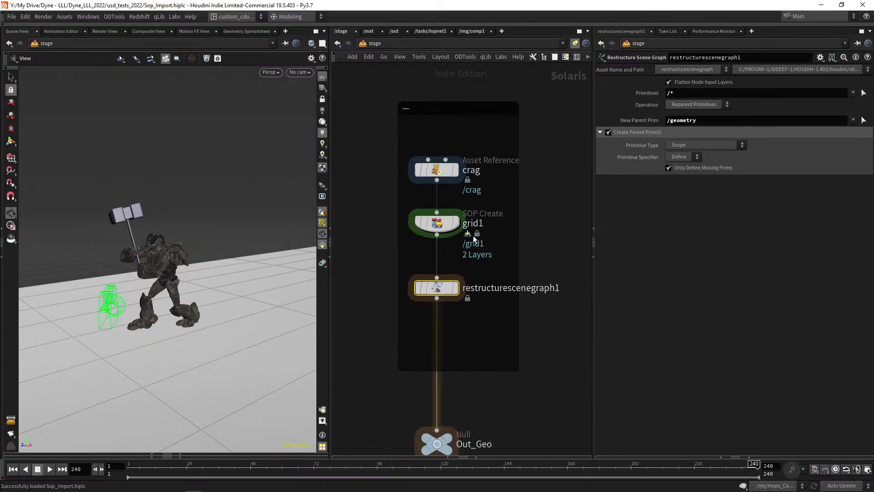
# Display the grid1 node's result and switch the desktop layout to Solaris.
pyautogui.click(435, 222)
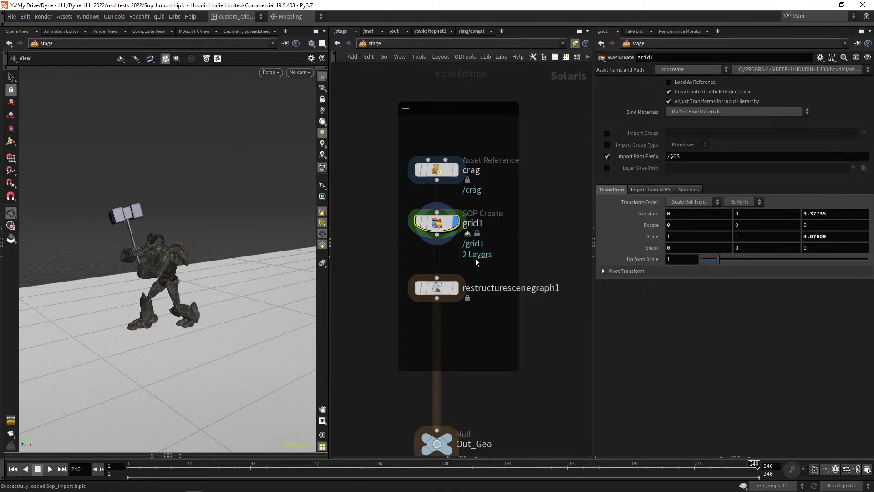
pyautogui.click(232, 17)
pyautogui.click(245, 108)
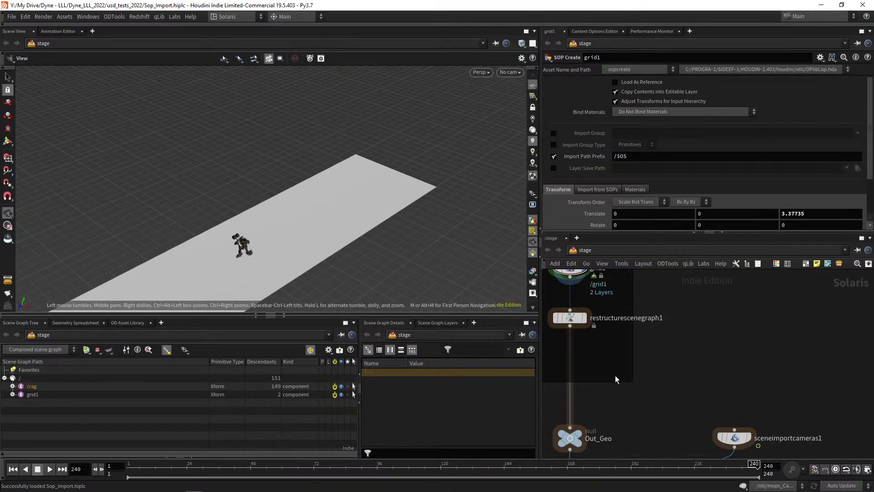
# Select restructurescenegraph1 below grid1 and make it the displayed node to see its prims under the geometry scope.
pyautogui.scroll(-2, 625, 317)
pyautogui.moveTo(617, 409); pyautogui.dragTo(661, 367, button='middle')
pyautogui.scroll(-2, 627, 302)
pyautogui.scroll(2, 675, 304)
pyautogui.scroll(1, 661, 367)
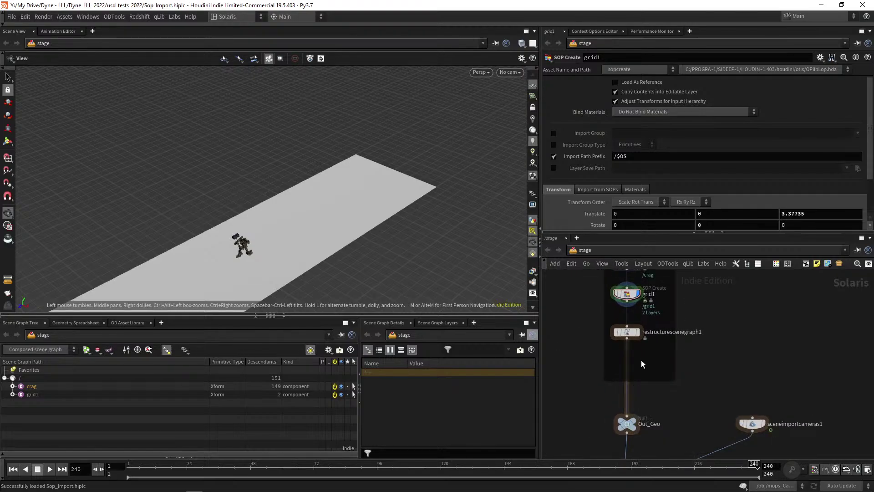
pyautogui.moveTo(702, 333); pyautogui.dragTo(701, 367, button='middle')
pyautogui.scroll(2, 704, 350)
pyautogui.click(647, 379)
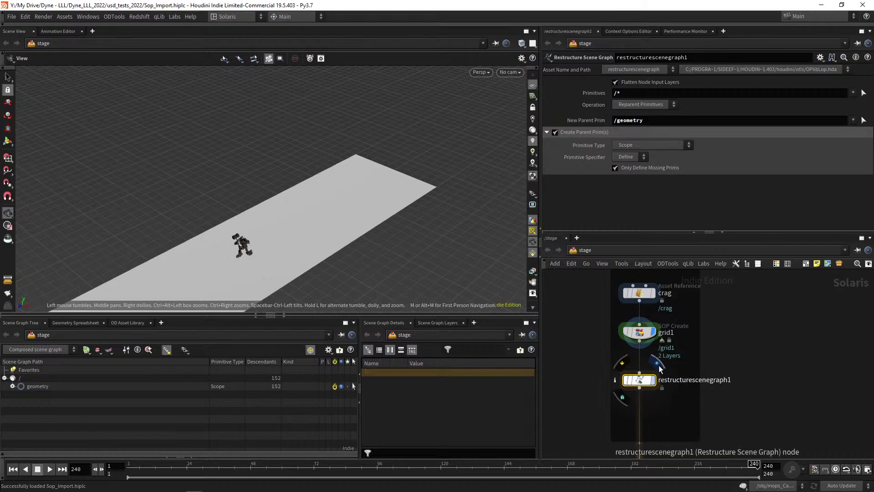
pyautogui.click(657, 364)
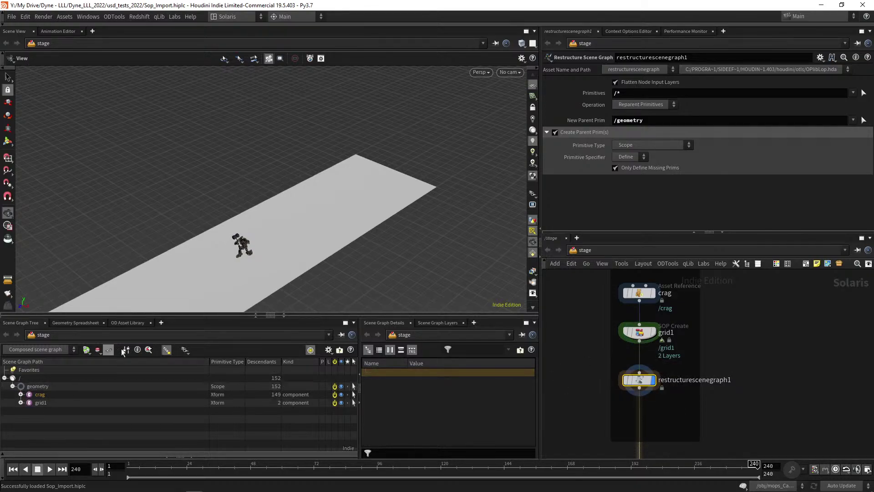
# Try Backdrop, DistantLight and Camera as the created parent prim's type, and restore it to Scope.
pyautogui.click(678, 145)
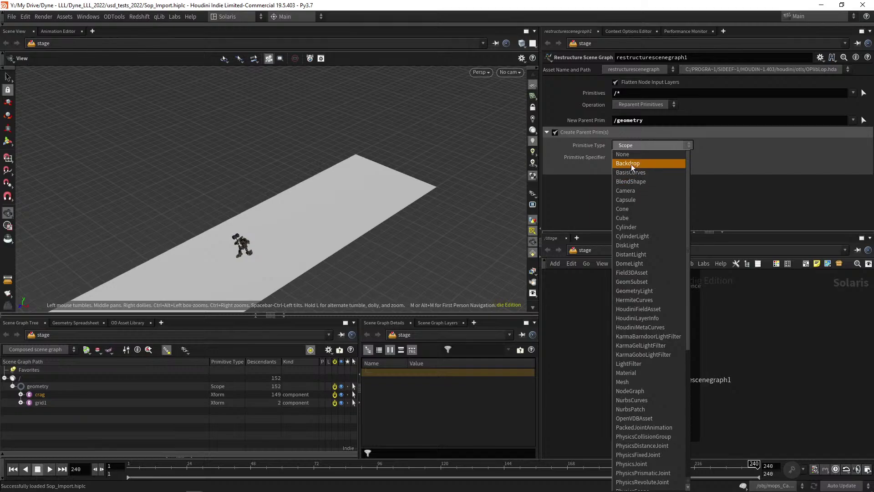
pyautogui.click(631, 164)
pyautogui.click(647, 145)
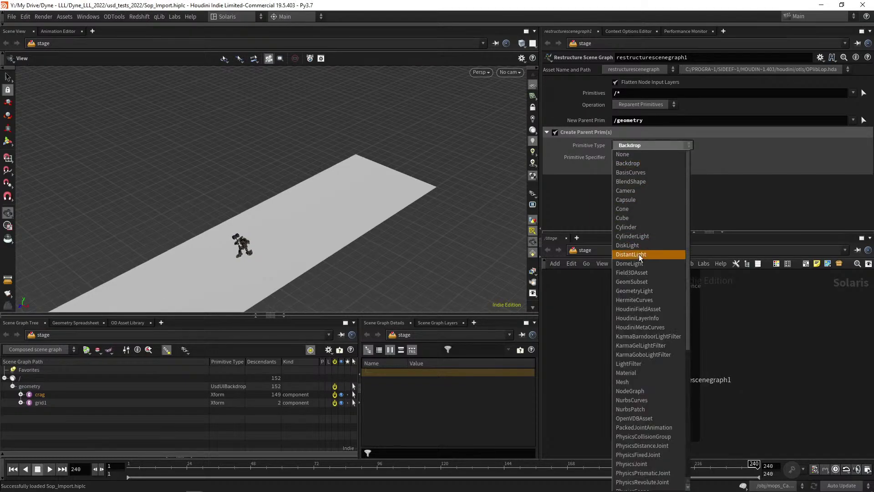
pyautogui.click(634, 254)
pyautogui.click(642, 145)
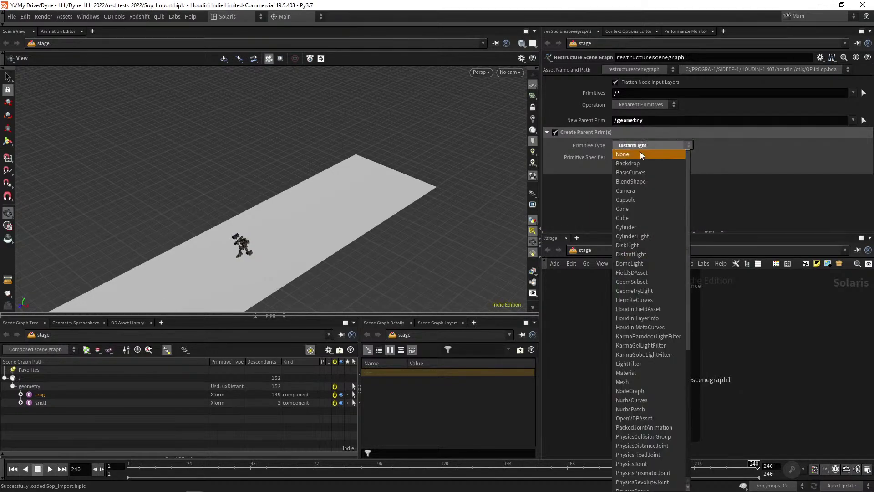
pyautogui.click(638, 191)
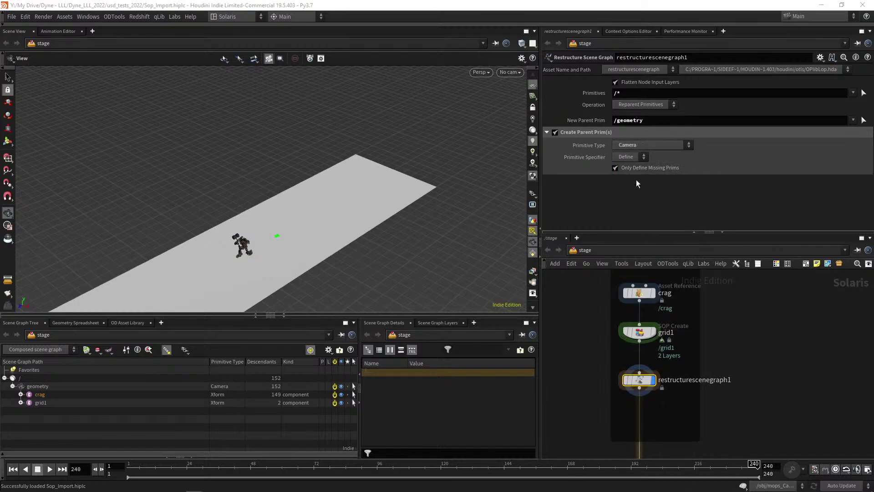
pyautogui.keyDown('ctrl'); pyautogui.middleClick(602, 146); pyautogui.keyUp('ctrl')
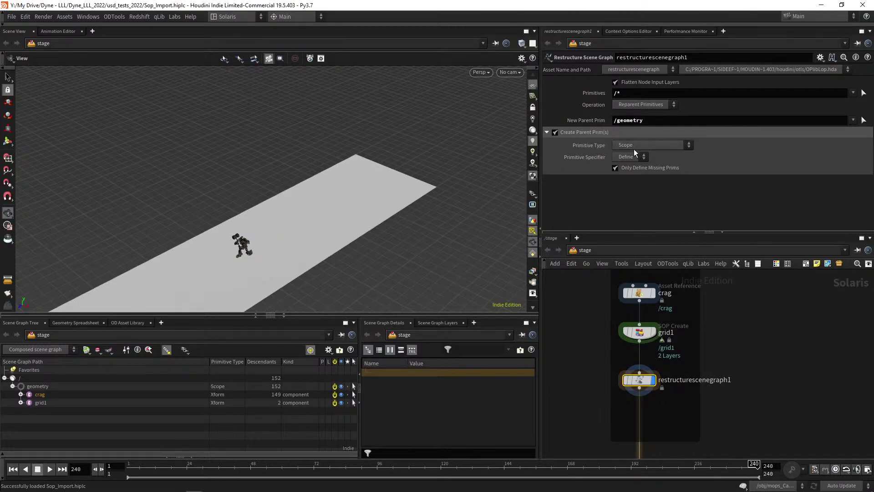
# Toggle Flatten Node Input Layers off and back on for restructurescenegraph1 to compare the resulting scene.
pyautogui.moveTo(253, 236); pyautogui.dragTo(260, 209)
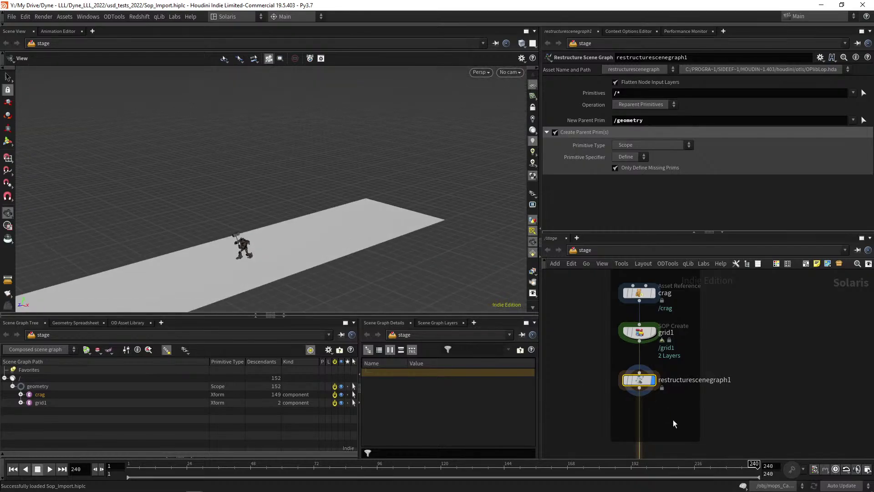
pyautogui.scroll(3, 588, 372)
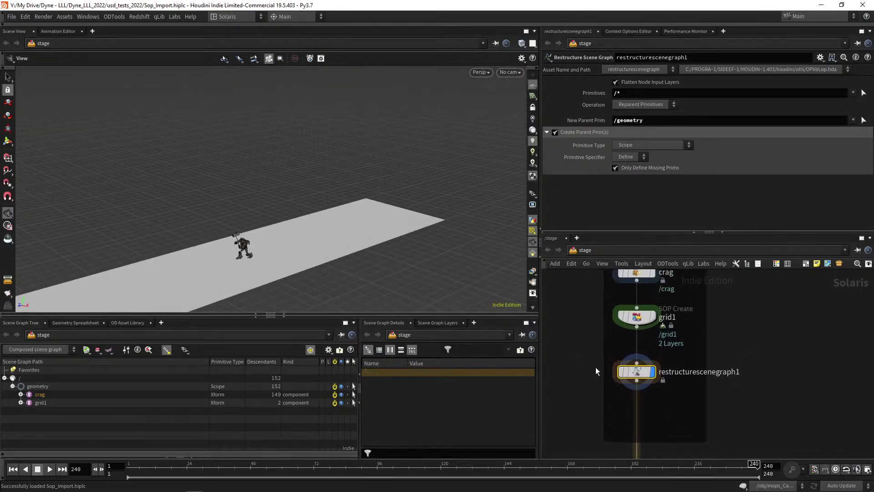
pyautogui.moveTo(589, 374); pyautogui.dragTo(598, 373, button='middle')
pyautogui.click(627, 86)
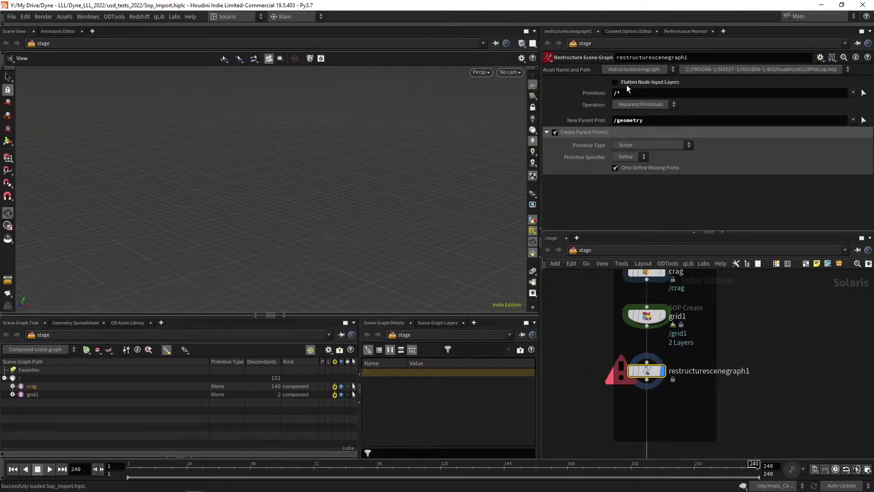
pyautogui.click(627, 85)
pyautogui.click(626, 85)
pyautogui.click(627, 84)
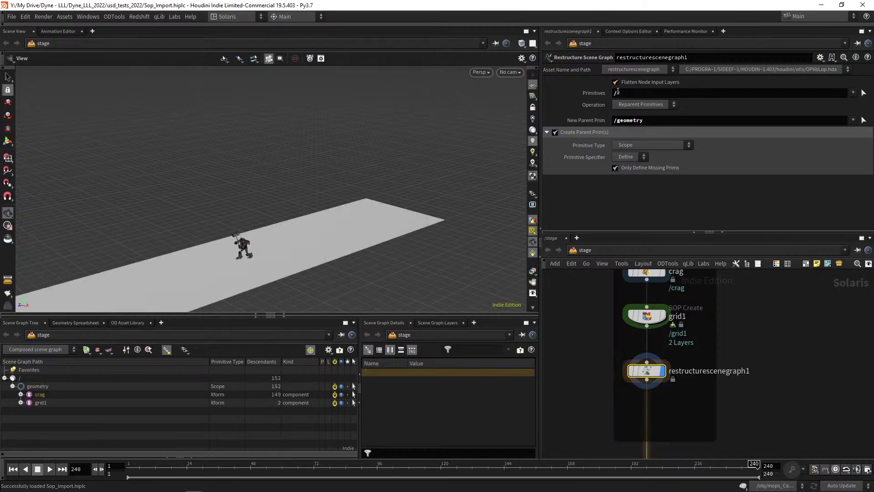
pyautogui.click(627, 85)
pyautogui.moveTo(600, 341)
pyautogui.mouseDown(button='middle')
pyautogui.moveTo(610, 367)
pyautogui.moveTo(591, 363)
pyautogui.moveTo(598, 336)
pyautogui.mouseUp(button='middle')
pyautogui.scroll(-3, 610, 367)
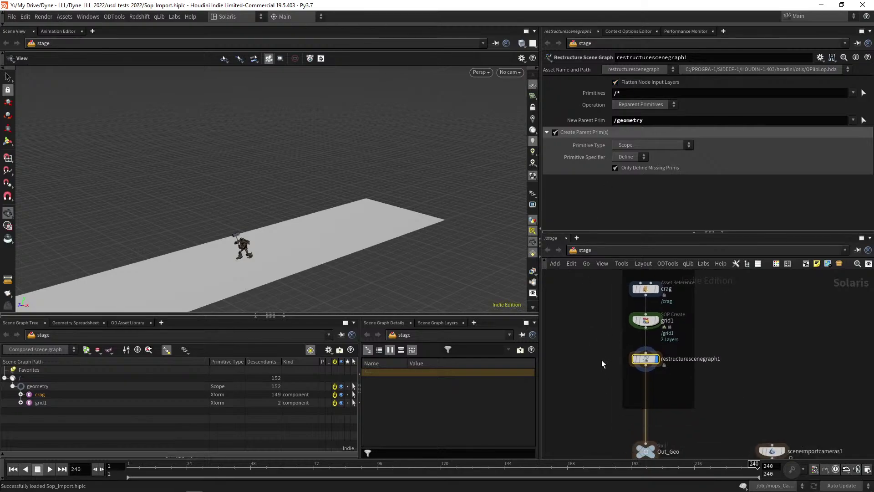
pyautogui.scroll(2, 602, 360)
pyautogui.moveTo(597, 371); pyautogui.dragTo(616, 375, button='middle')
pyautogui.moveTo(616, 375); pyautogui.dragTo(615, 379, button='right')
pyautogui.moveTo(615, 379); pyautogui.dragTo(589, 376, button='middle')
pyautogui.moveTo(589, 376); pyautogui.dragTo(591, 357, button='right')
pyautogui.moveTo(579, 346); pyautogui.dragTo(611, 343, button='middle')
pyautogui.moveTo(611, 343); pyautogui.dragTo(605, 365, button='right')
pyautogui.moveTo(608, 365); pyautogui.dragTo(604, 351, button='middle')
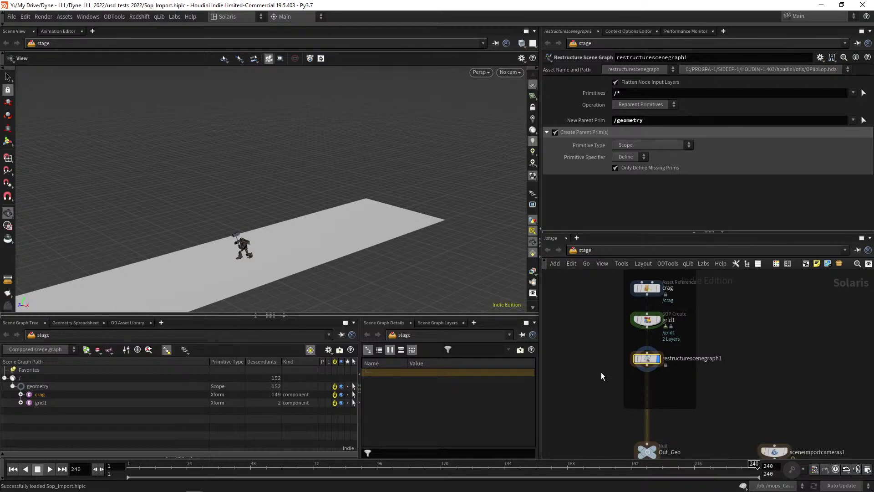
pyautogui.moveTo(601, 373); pyautogui.dragTo(616, 369, button='middle')
pyautogui.moveTo(612, 361); pyautogui.dragTo(609, 380, button='right')
# Display merge1 and examine how the Out_Geo and sceneimportcameras1 branches combine in the scene graph.
pyautogui.moveTo(609, 381); pyautogui.dragTo(580, 320, button='middle')
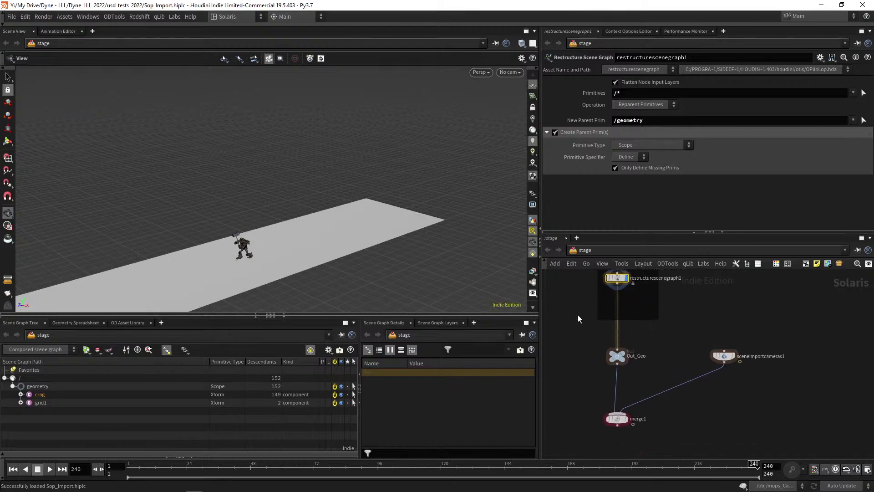
pyautogui.moveTo(580, 320); pyautogui.dragTo(592, 358, button='right')
pyautogui.click(606, 387)
pyautogui.moveTo(673, 376); pyautogui.dragTo(641, 379, button='right')
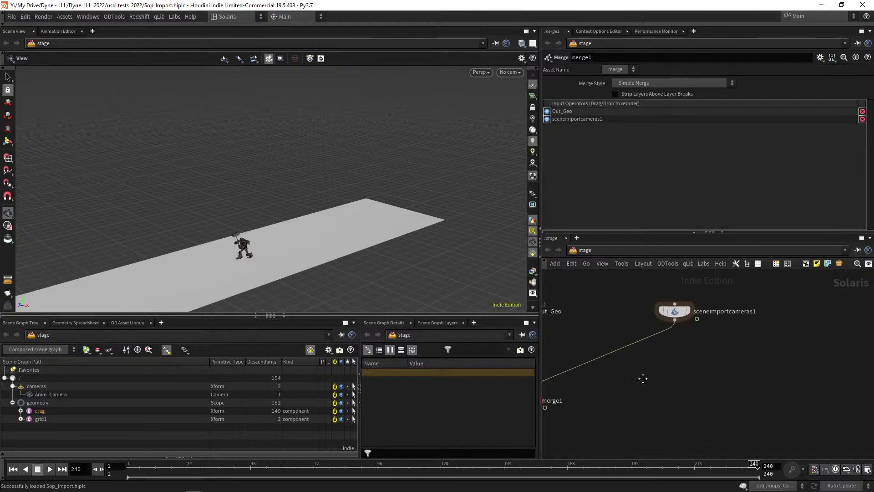
pyautogui.moveTo(642, 378); pyautogui.dragTo(687, 378, button='middle')
pyautogui.moveTo(686, 378); pyautogui.dragTo(676, 388, button='right')
pyautogui.moveTo(676, 388); pyautogui.dragTo(694, 384, button='middle')
pyautogui.moveTo(694, 384)
pyautogui.mouseDown(button='right')
pyautogui.moveTo(693, 377)
pyautogui.moveTo(694, 388)
pyautogui.mouseUp(button='right')
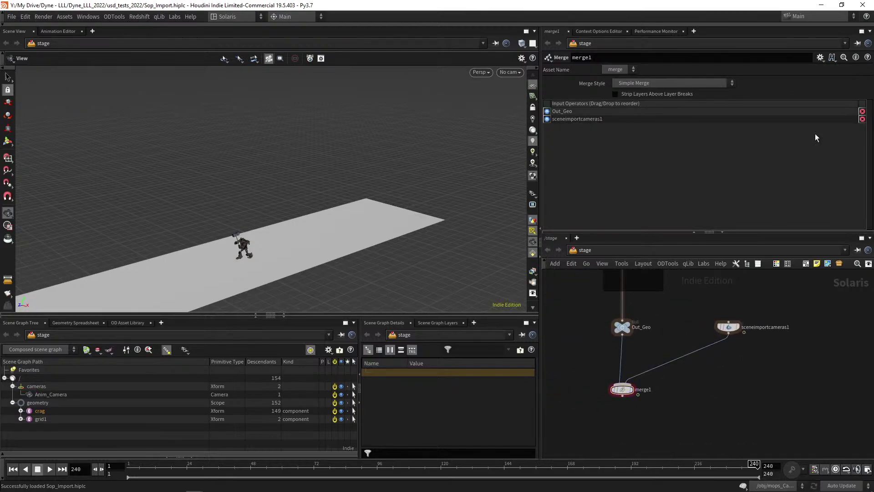
# Close the Sop_Import scene, discarding its changes, and return to the monk_v01.hip scene.
pyautogui.click(863, 5)
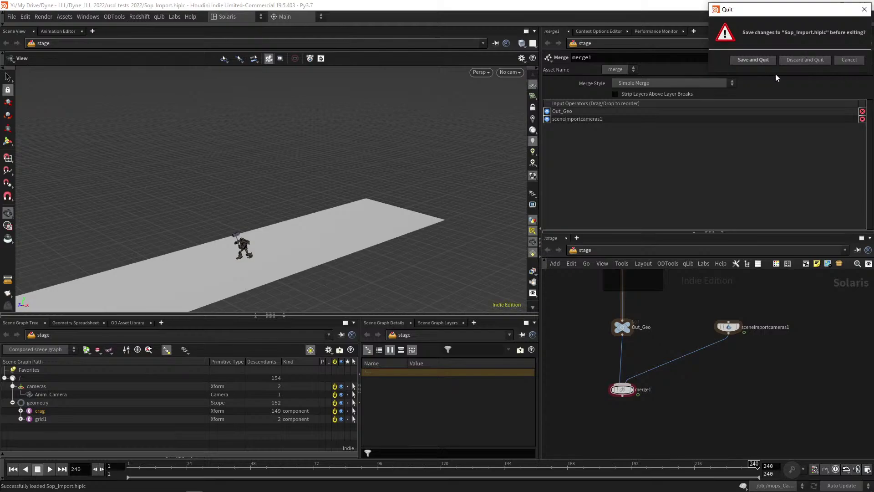
pyautogui.click(801, 60)
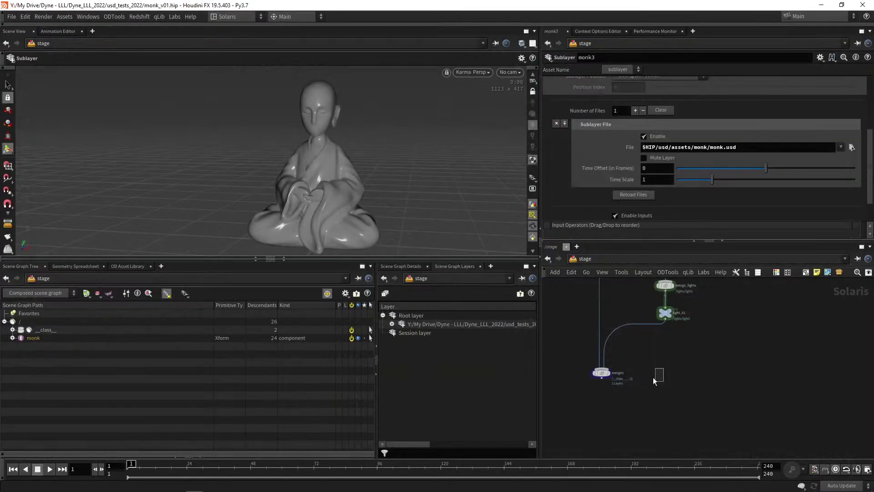
# Move merge1 slightly closer to the light_01 null in the monk stage network.
pyautogui.moveTo(651, 387); pyautogui.dragTo(687, 406, button='middle')
pyautogui.scroll(-3, 672, 395)
pyautogui.scroll(3, 672, 395)
pyautogui.scroll(-1, 678, 411)
pyautogui.scroll(-1, 687, 406)
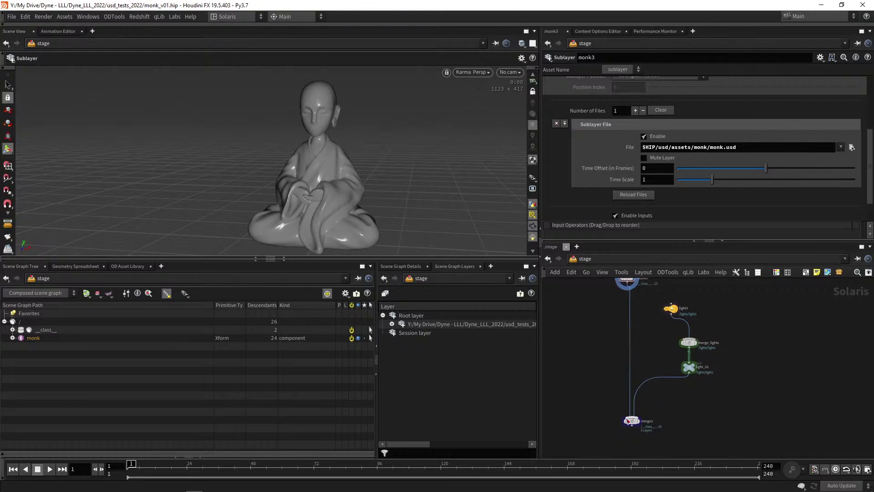
pyautogui.moveTo(625, 410); pyautogui.dragTo(627, 387)
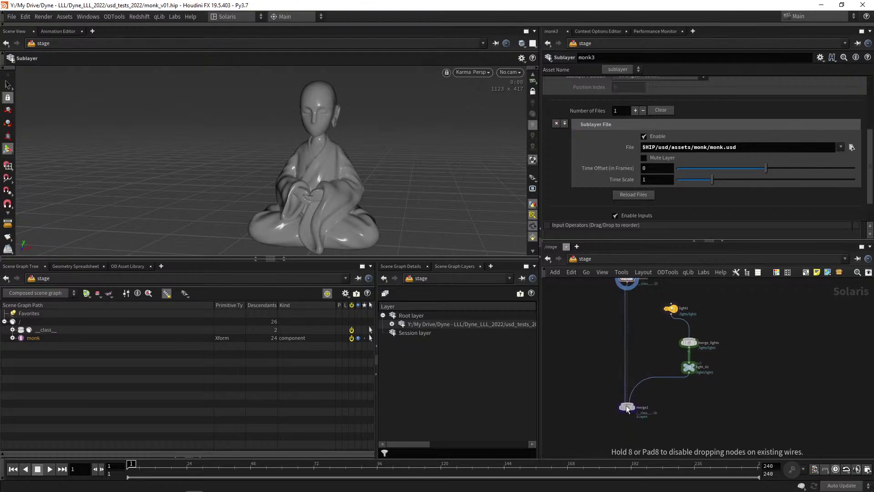
# Add a second Merge node below merge1 and connect merge1's output to it.
pyautogui.moveTo(649, 441); pyautogui.dragTo(646, 400, button='middle')
pyautogui.scroll(1, 646, 399)
pyautogui.press('Tab')
pyautogui.write('mer')
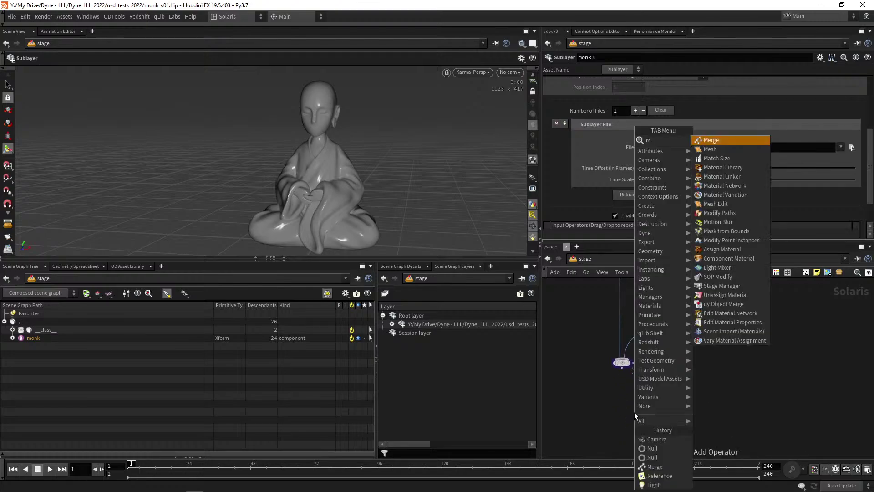
pyautogui.press('Return')
pyautogui.click(634, 412)
pyautogui.moveTo(621, 363); pyautogui.dragTo(622, 420)
pyautogui.hotkey('ctrl', 'z')
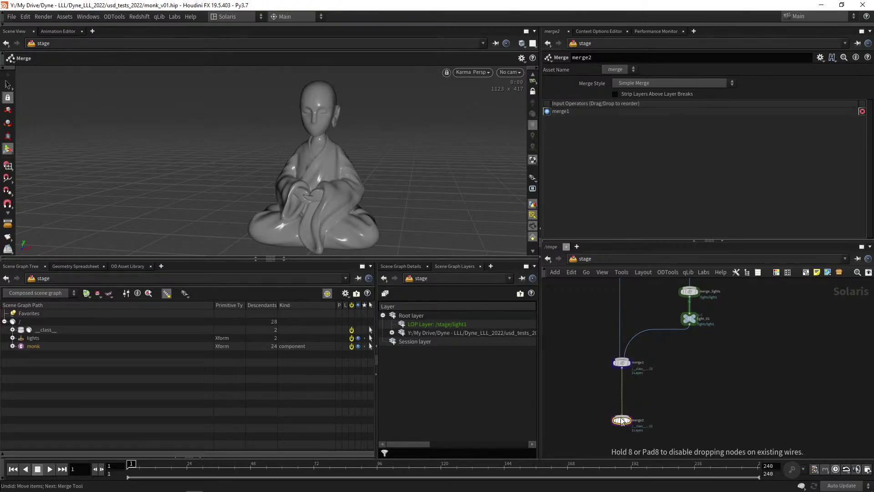
# Add a Null node in the empty network area beside merge1 and merge2.
pyautogui.moveTo(714, 399); pyautogui.dragTo(664, 387, button='middle')
pyautogui.press('c')
pyautogui.click(689, 392)
pyautogui.moveTo(658, 372); pyautogui.dragTo(690, 399)
pyautogui.press('Delete')
pyautogui.press('Tab')
pyautogui.write('null')
pyautogui.press('Return')
pyautogui.click(678, 384)
pyautogui.moveTo(679, 384); pyautogui.dragTo(655, 381, button='middle')
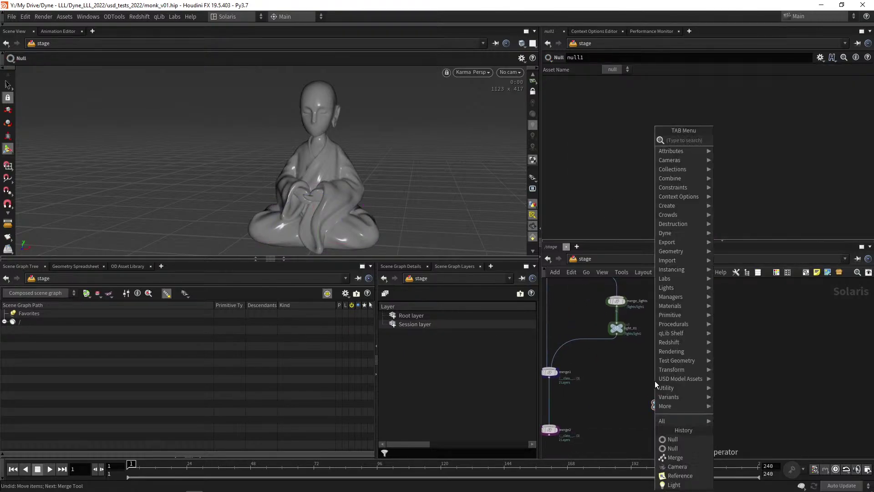
# Add a Camera node just above null1 in the stage network.
pyautogui.press('Tab')
pyautogui.write('cam')
pyautogui.press('Return')
pyautogui.click(654, 380)
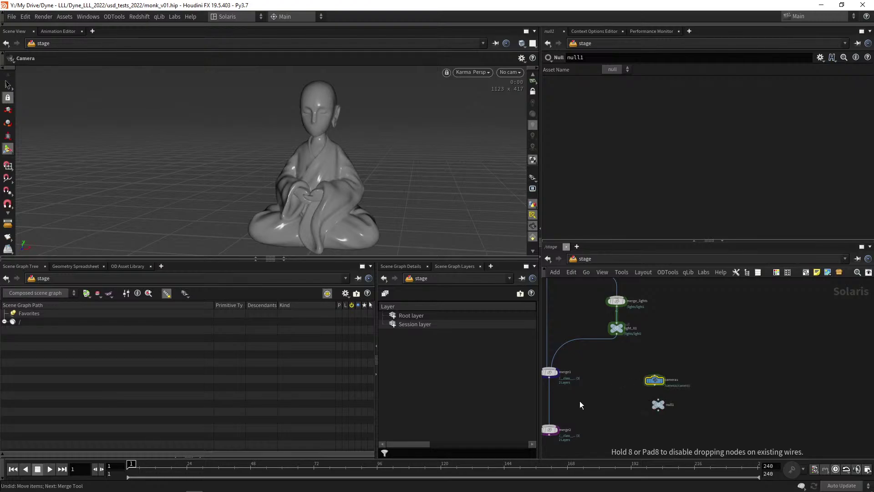
# Connect camera1's output to merge2 as a second input and delete the unused null1 node.
pyautogui.moveTo(591, 402); pyautogui.dragTo(627, 360, button='middle')
pyautogui.scroll(2, 627, 359)
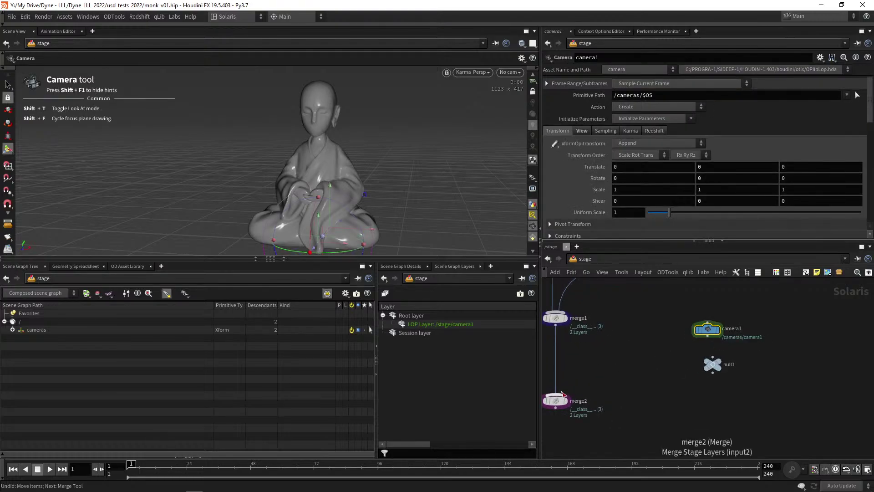
pyautogui.moveTo(563, 394); pyautogui.dragTo(707, 338)
pyautogui.press('Delete')
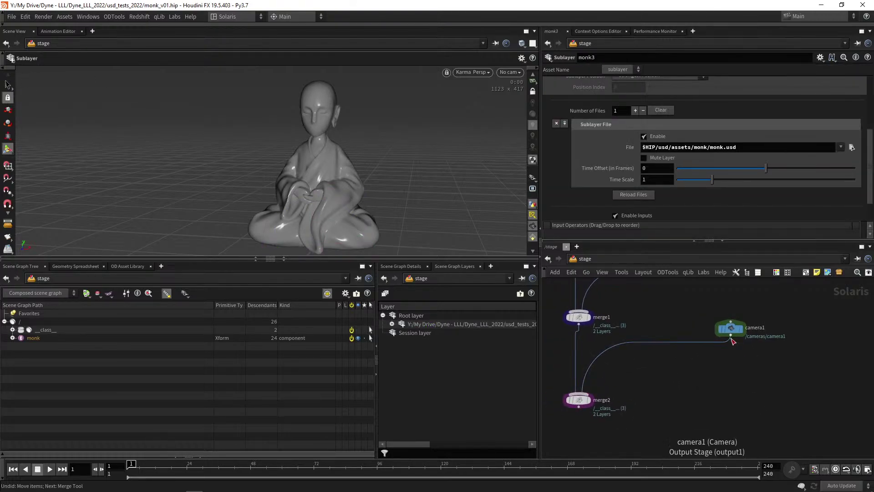
pyautogui.press('Escape')
# Move camera1 slightly farther away from merge2, keeping it on its own branch.
pyautogui.moveTo(728, 329); pyautogui.dragTo(758, 352)
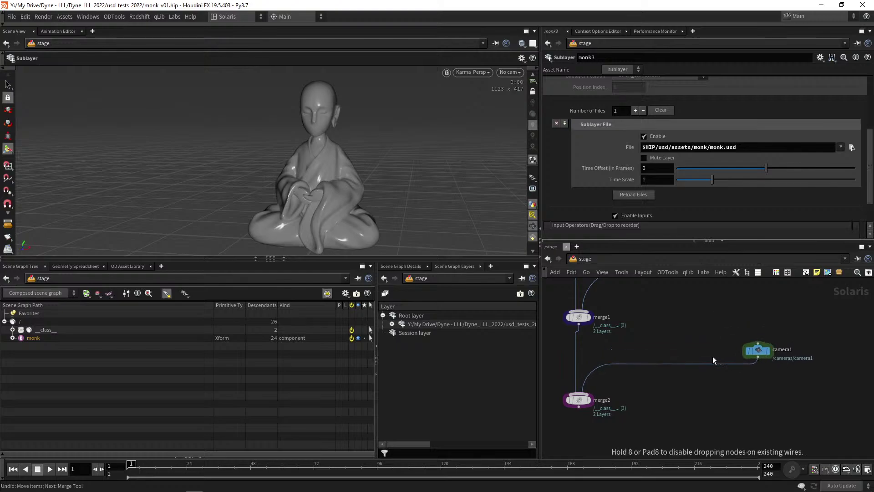
pyautogui.scroll(-2, 652, 361)
pyautogui.scroll(2, 636, 295)
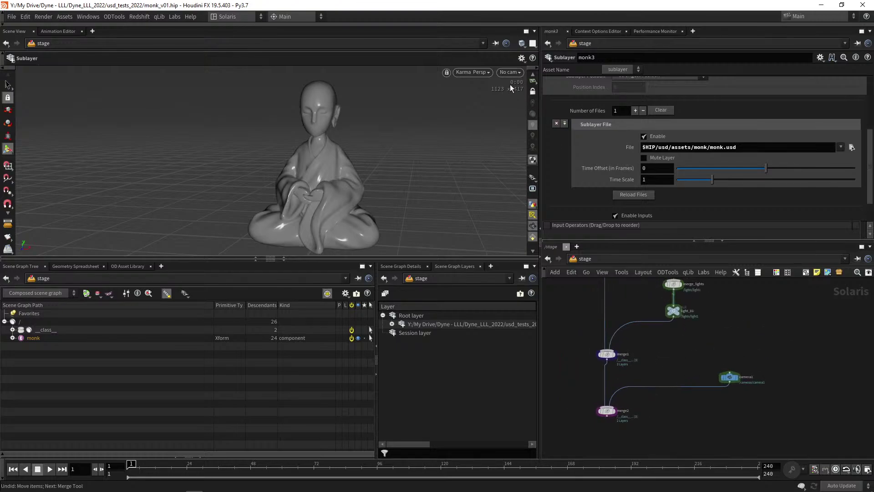
# Display merge2's combined stage and look through /cameras/camera1 in the scene view.
pyautogui.click(510, 72)
pyautogui.click(524, 197)
pyautogui.click(605, 417)
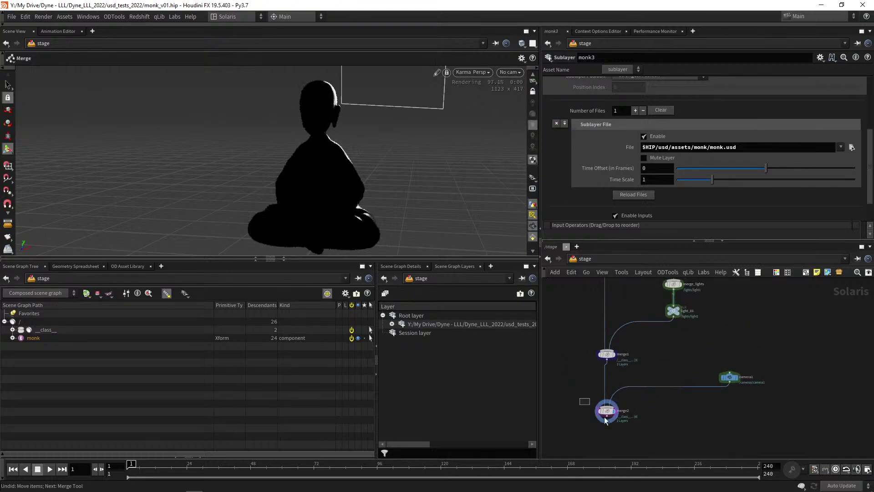
pyautogui.click(510, 72)
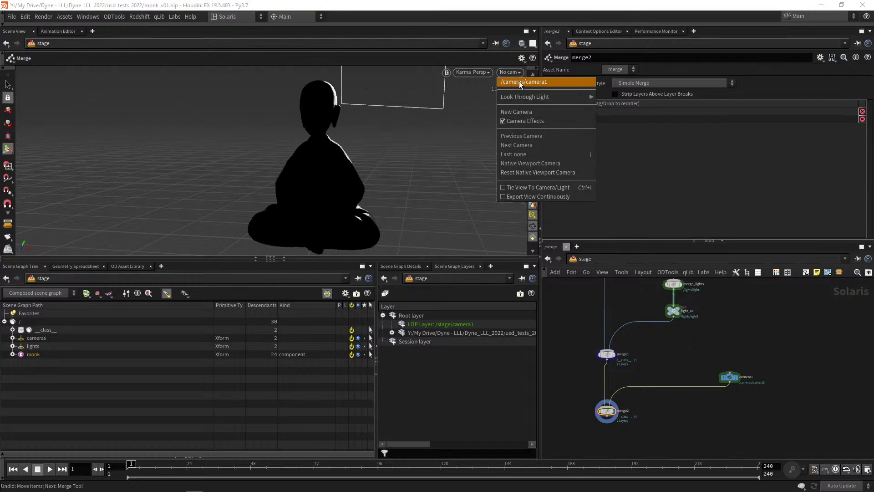
pyautogui.click(524, 82)
# Select the camera1 node and set its focal length to 120.
pyautogui.scroll(3, 592, 338)
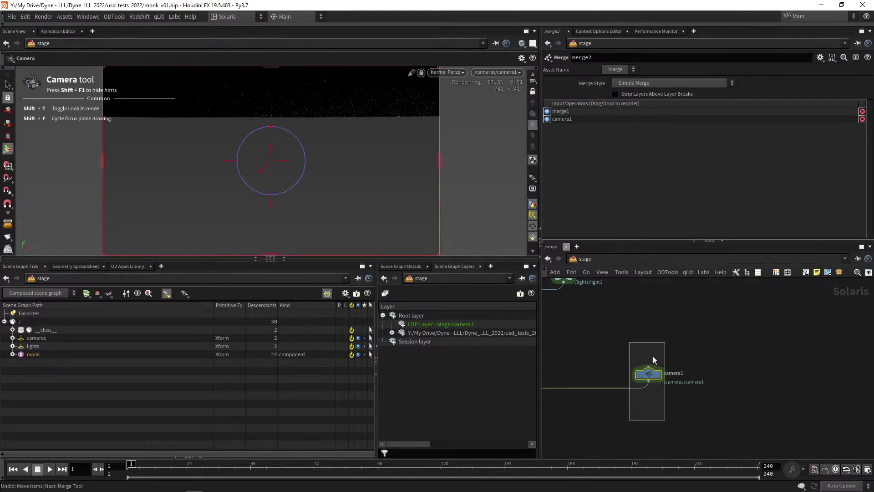
pyautogui.moveTo(652, 356); pyautogui.dragTo(653, 358)
pyautogui.click(582, 132)
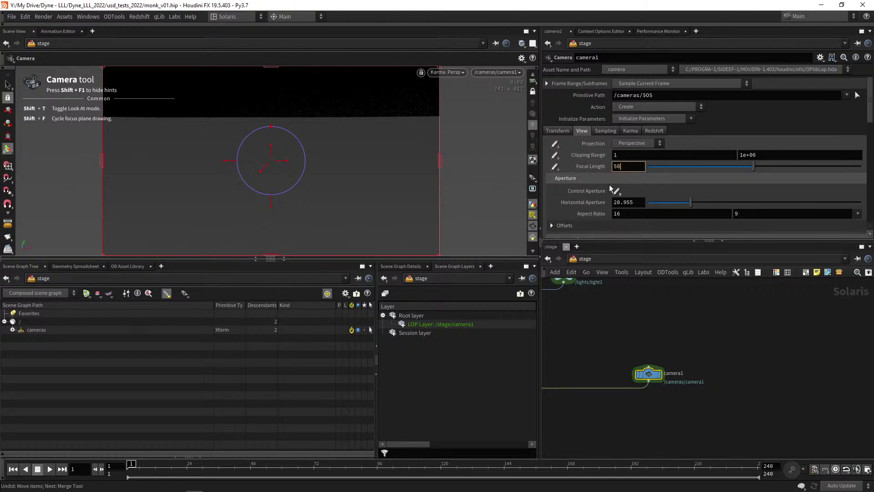
pyautogui.write('120')
pyautogui.press('Return')
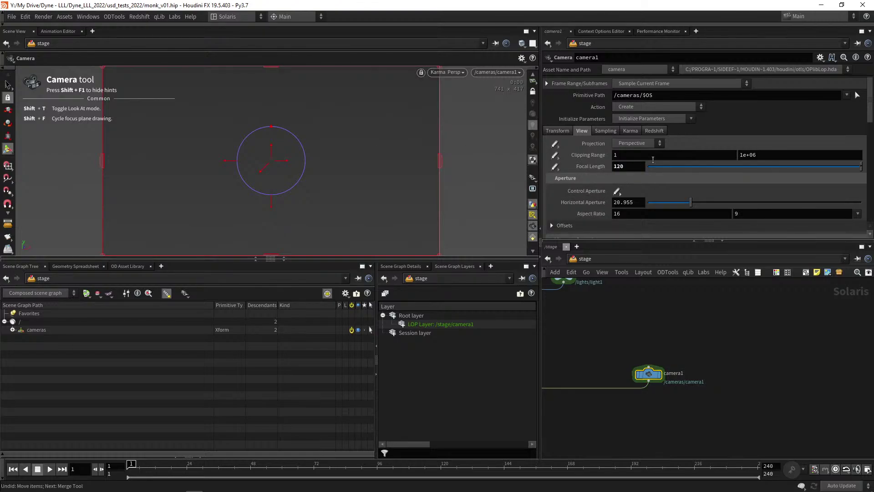
# Move camera1 to a Y translation of 5.3 and a Z translation of about 147.16 to frame the monk.
pyautogui.click(558, 130)
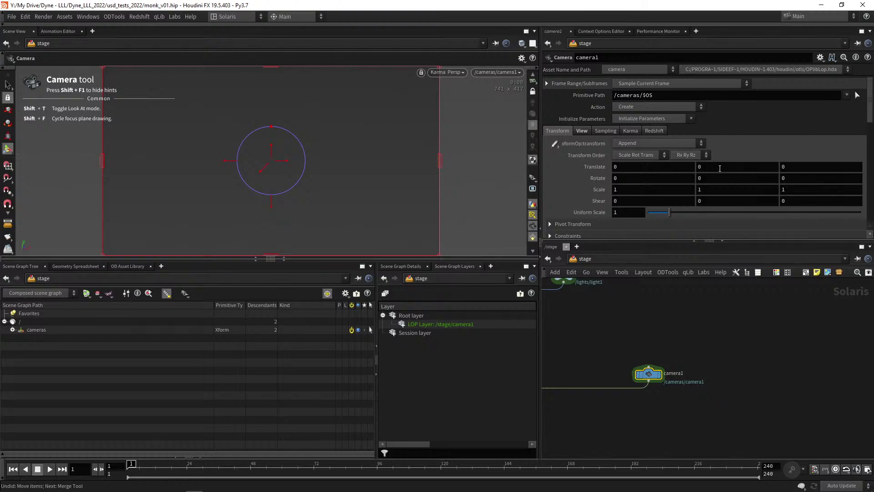
pyautogui.moveTo(720, 169); pyautogui.dragTo(828, 148, button='middle')
pyautogui.moveTo(818, 168); pyautogui.dragTo(736, 186, button='middle')
pyautogui.moveTo(800, 166); pyautogui.dragTo(819, 166, button='middle')
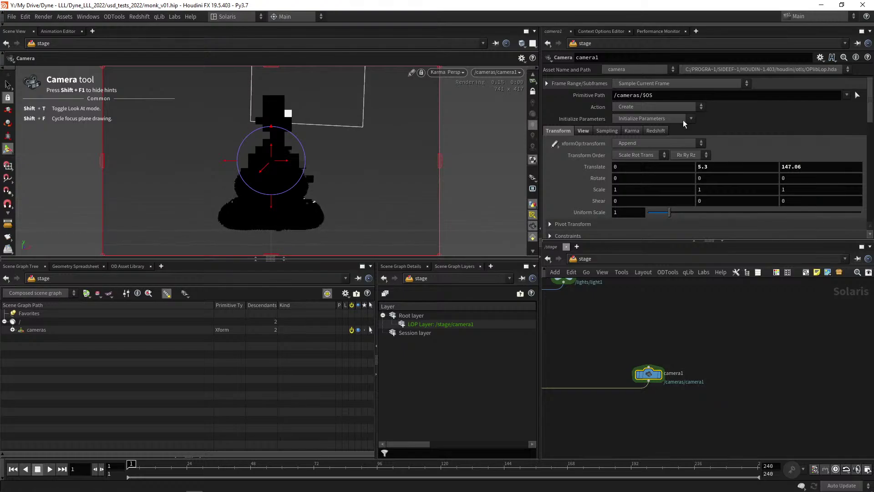
# Switch the scene view renderer to Houdini GL and light the monk with the headlight only.
pyautogui.click(473, 73)
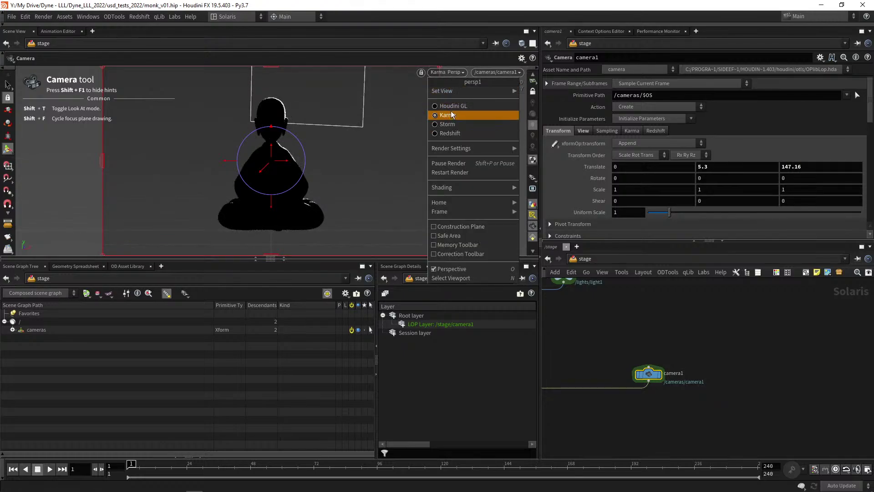
pyautogui.click(450, 113)
pyautogui.click(447, 72)
pyautogui.click(445, 101)
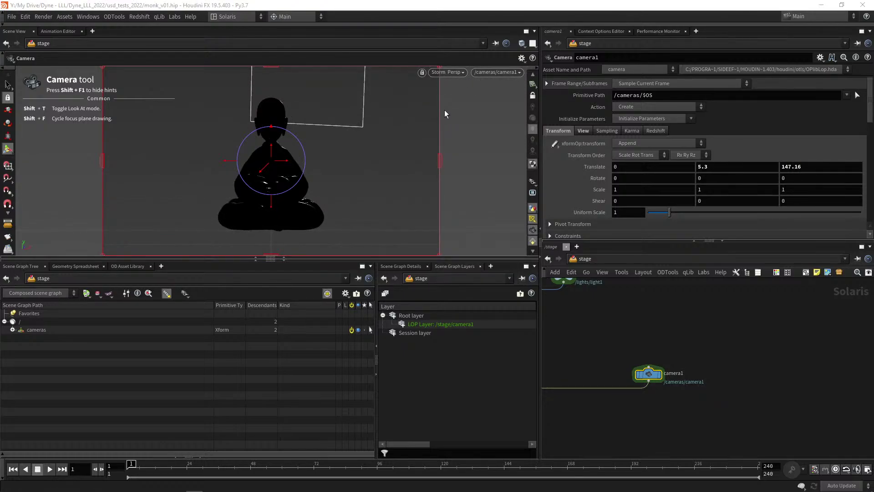
pyautogui.click(446, 73)
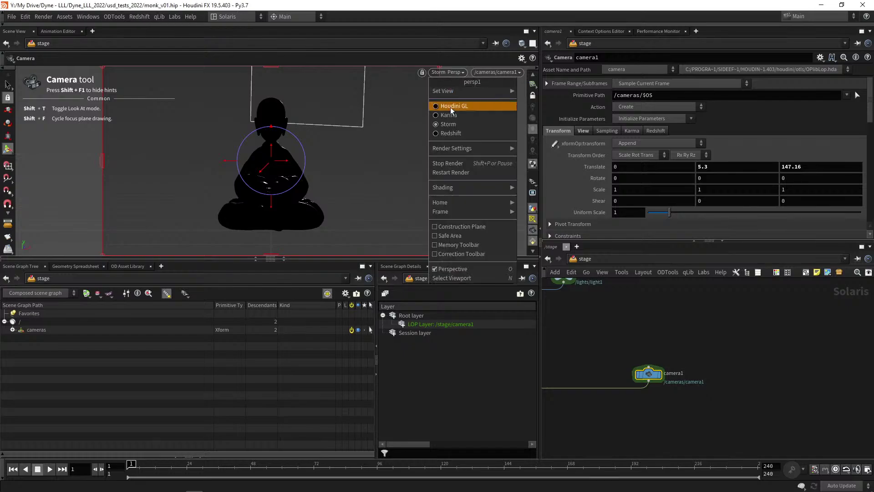
pyautogui.click(444, 114)
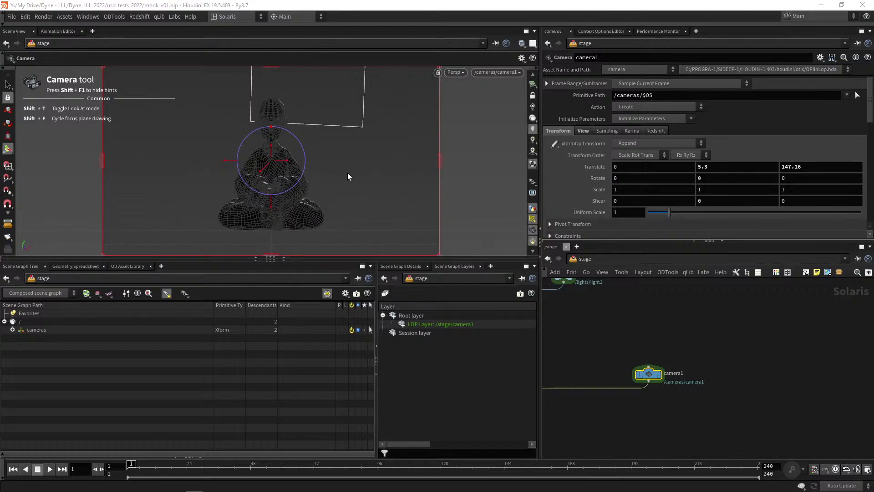
pyautogui.click(533, 118)
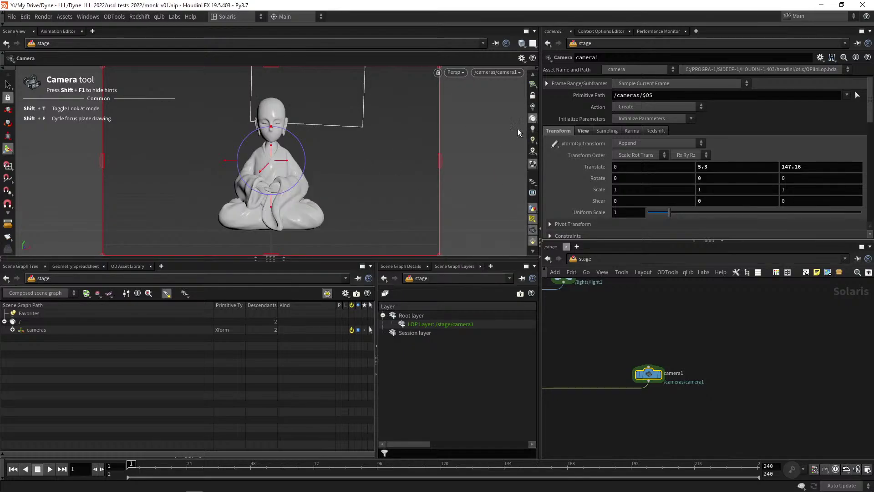
# Try a 15-degree Y rotation on camera1, reset it, and set X rotation to 3 and Y translation to -0.8.
pyautogui.moveTo(731, 179); pyautogui.dragTo(795, 166, button='middle')
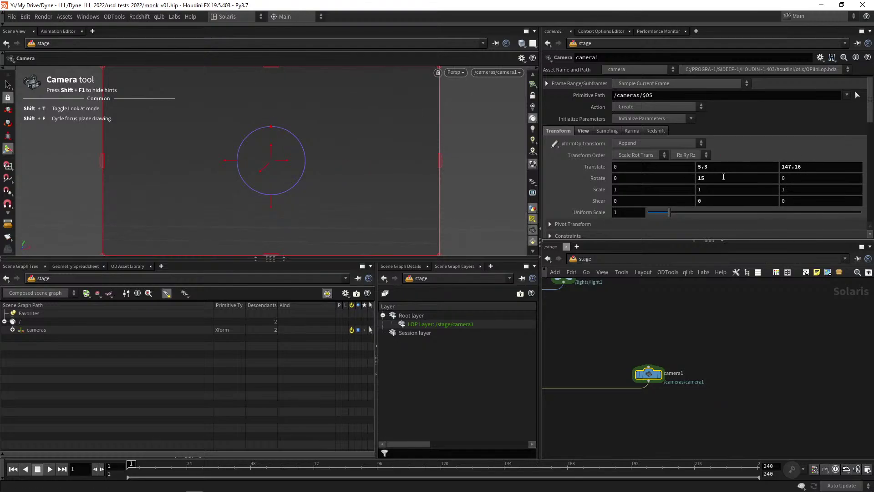
pyautogui.keyDown('ctrl'); pyautogui.middleClick(724, 177); pyautogui.keyUp('ctrl')
pyautogui.moveTo(640, 176); pyautogui.dragTo(501, 156, button='middle')
# Set camera1's focal length to 25 for a wide-angle view.
pyautogui.click(583, 131)
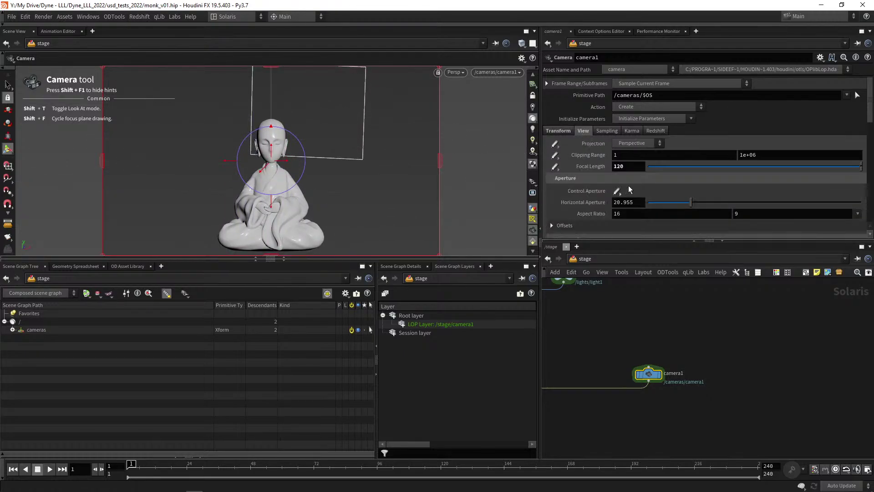
pyautogui.doubleClick(625, 166)
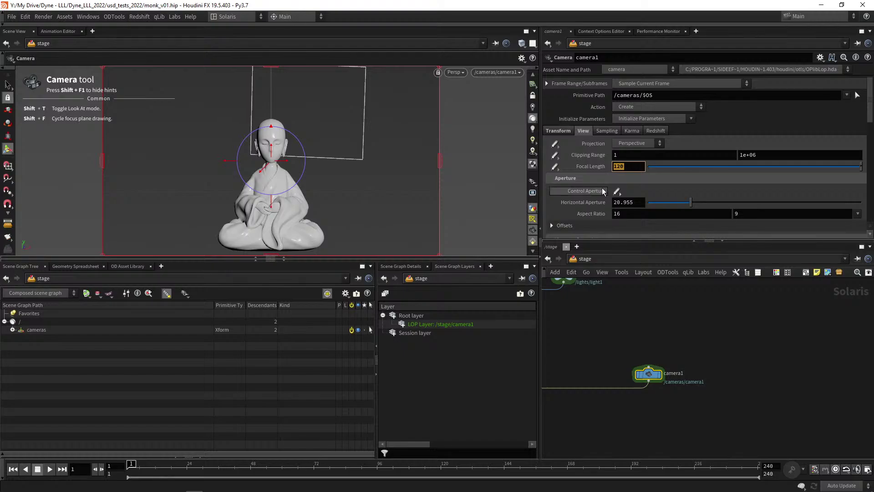
pyautogui.write('25')
pyautogui.press('Return')
# Bring camera1 close to the monk with a Z translation of 10 and a Y translation of 1.21.
pyautogui.click(559, 131)
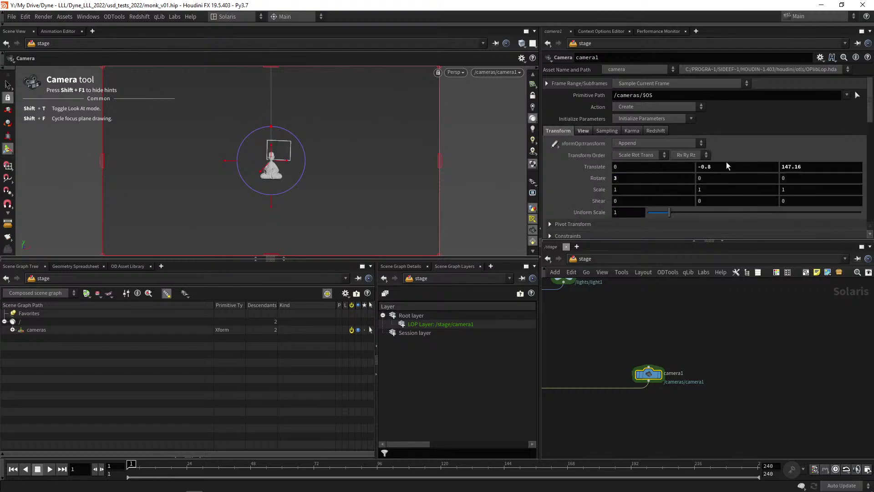
pyautogui.doubleClick(802, 167)
pyautogui.write('106')
pyautogui.press('Return')
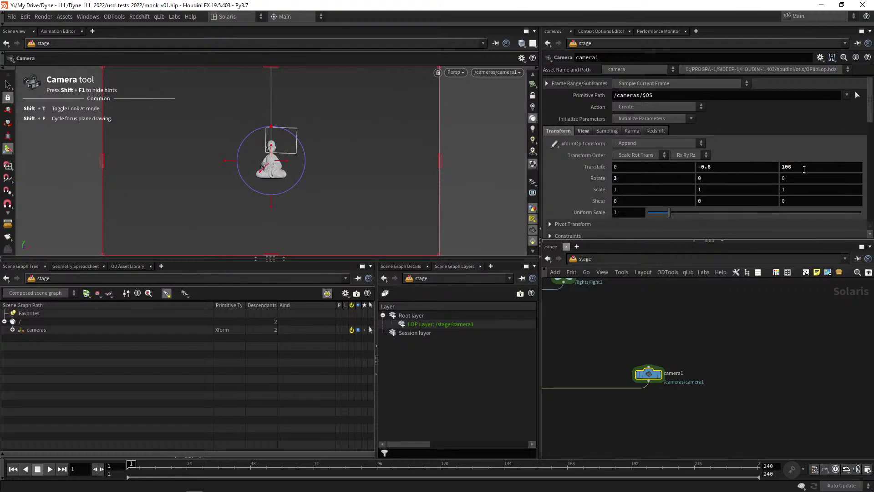
pyautogui.press('BackSpace')
pyautogui.press('Return')
pyautogui.moveTo(724, 166); pyautogui.dragTo(792, 180, button='middle')
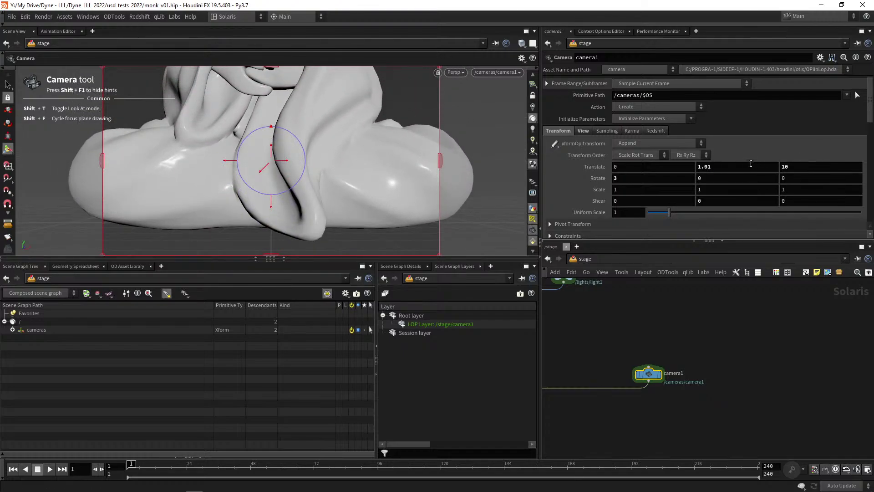
pyautogui.moveTo(729, 166)
pyautogui.mouseDown(button='middle')
pyautogui.moveTo(742, 167)
pyautogui.moveTo(715, 167)
pyautogui.moveTo(733, 166)
pyautogui.moveTo(722, 167)
pyautogui.mouseUp(button='middle')
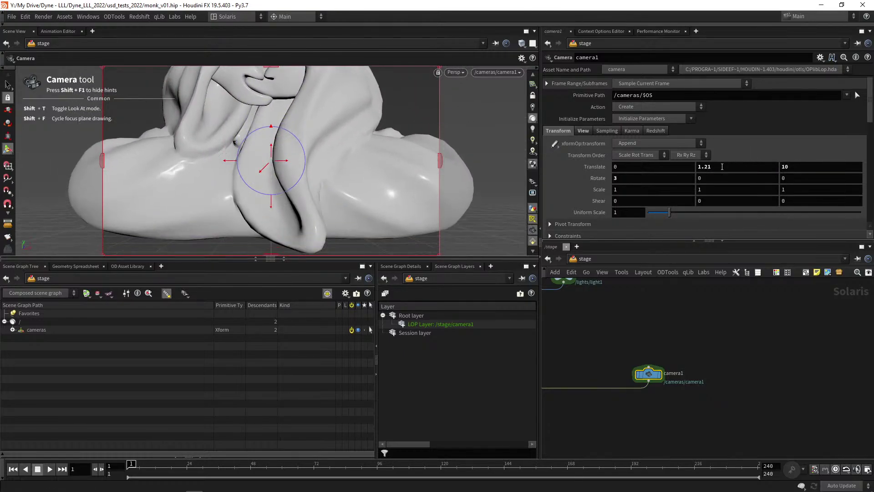
# Frame the monk from a low angle by setting camera1's X rotation to 28, Z translation to 15.3 and Y translation to 0.
pyautogui.moveTo(647, 179); pyautogui.dragTo(806, 166, button='middle')
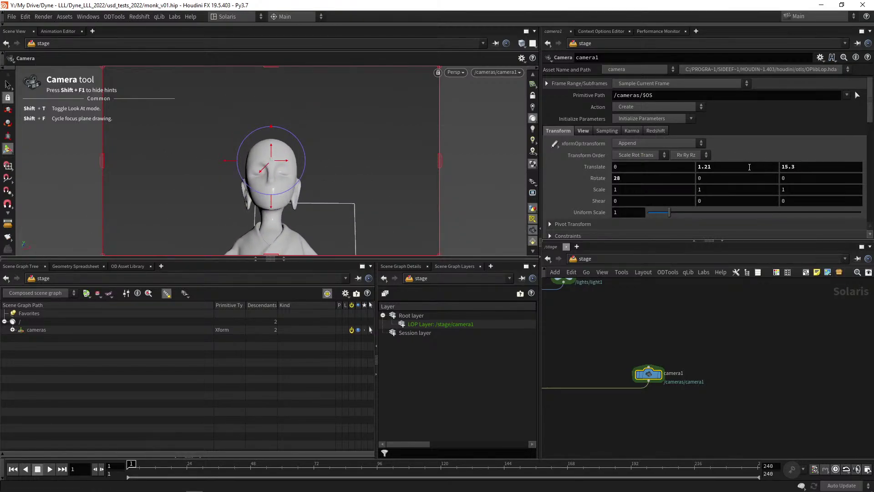
pyautogui.moveTo(746, 166); pyautogui.dragTo(703, 164, button='middle')
pyautogui.keyDown('ctrl'); pyautogui.middleClick(706, 167); pyautogui.keyUp('ctrl')
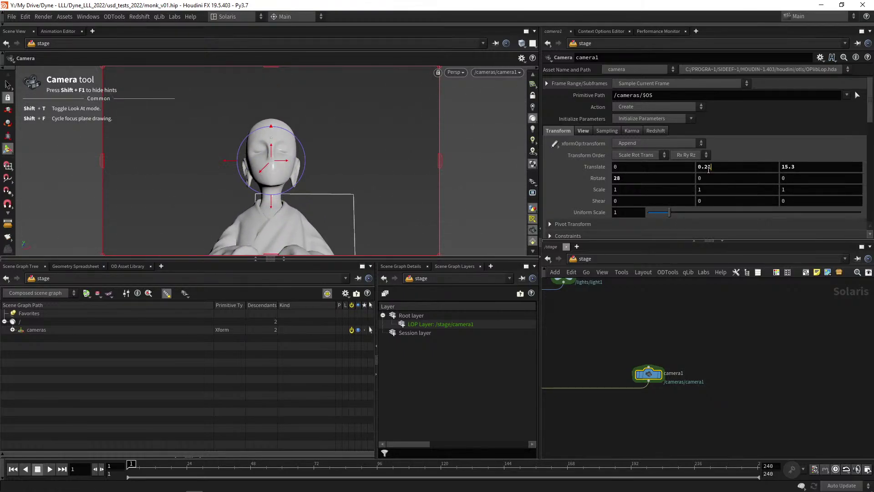
pyautogui.click(716, 171)
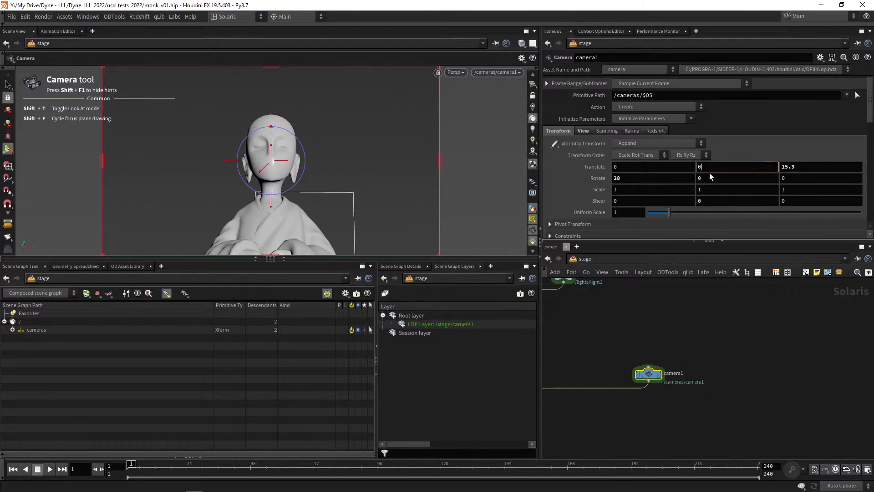
# Set camera1's translation to 0.05 in Y and 16.9 in Z, and its X rotation to 27.91.
pyautogui.write('.01')
pyautogui.write('05')
pyautogui.press('Return')
pyautogui.click(729, 168)
pyautogui.press('BackSpace')
pyautogui.press('BackSpace')
pyautogui.write('5')
pyautogui.press('Return')
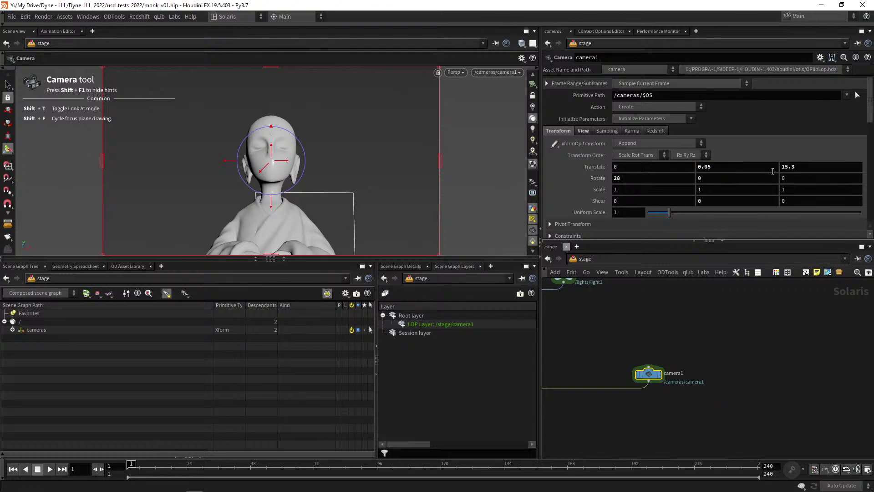
pyautogui.moveTo(793, 168); pyautogui.dragTo(833, 168, button='middle')
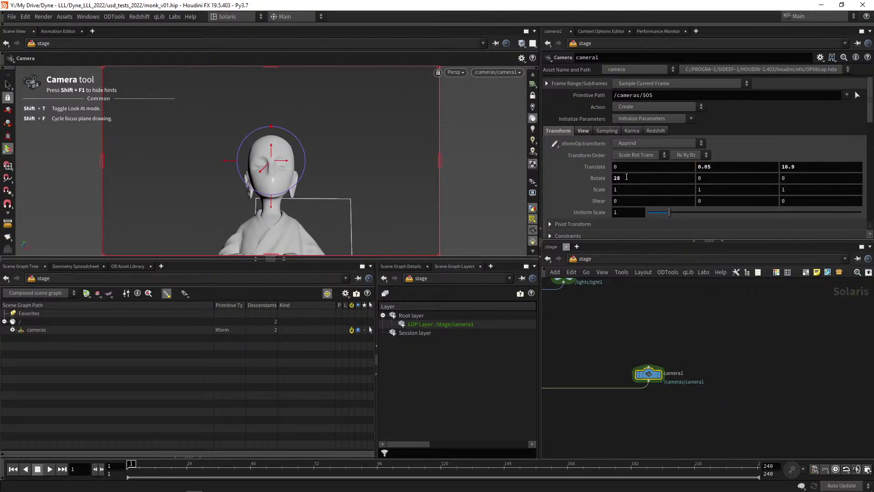
pyautogui.moveTo(626, 177); pyautogui.dragTo(646, 176, button='middle')
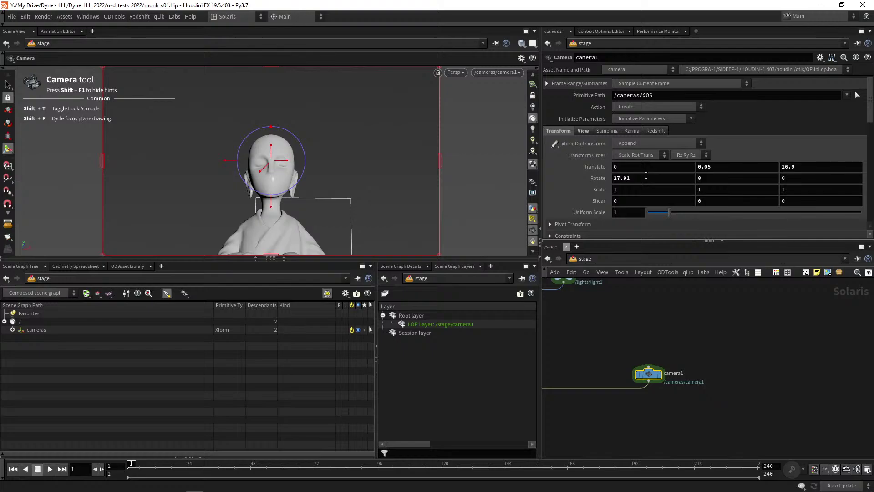
# Set camera1's focal length to 15.
pyautogui.click(582, 130)
pyautogui.write('15')
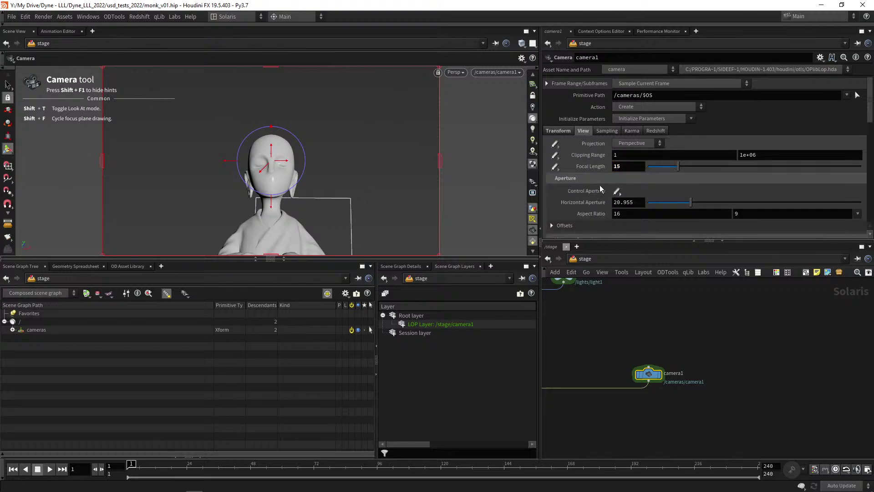
pyautogui.press('Return')
# Reframe the monk with camera1 by setting its X rotation to 21.71 and its Z translation to 14.6.
pyautogui.click(560, 131)
pyautogui.moveTo(719, 167); pyautogui.dragTo(719, 172, button='middle')
pyautogui.moveTo(642, 178); pyautogui.dragTo(399, 146, button='middle')
pyautogui.moveTo(794, 169); pyautogui.dragTo(387, 125, button='middle')
pyautogui.moveTo(805, 165); pyautogui.dragTo(582, 147, button='middle')
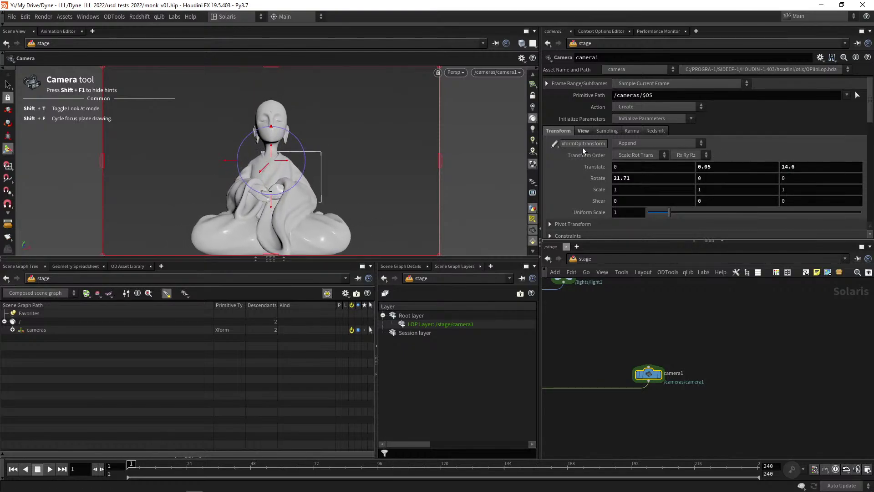
# Set the aspect ratio of camera1 to 1:1.
pyautogui.click(584, 131)
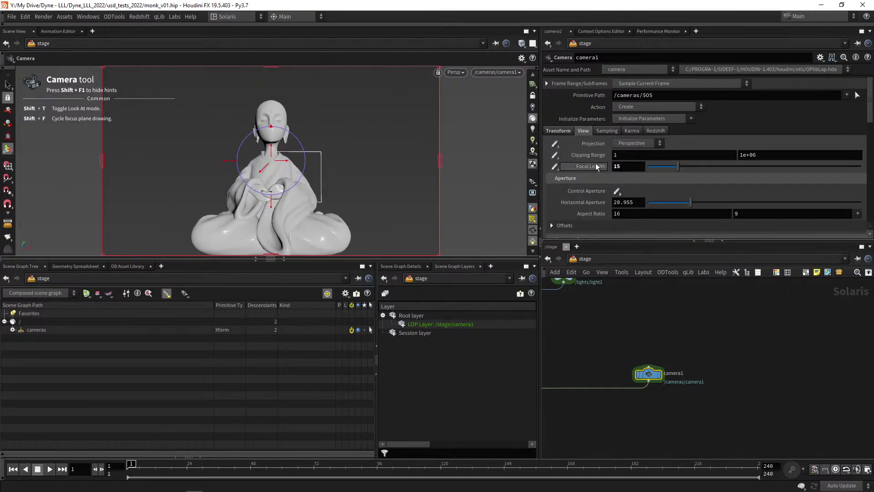
pyautogui.moveTo(639, 216); pyautogui.dragTo(550, 214)
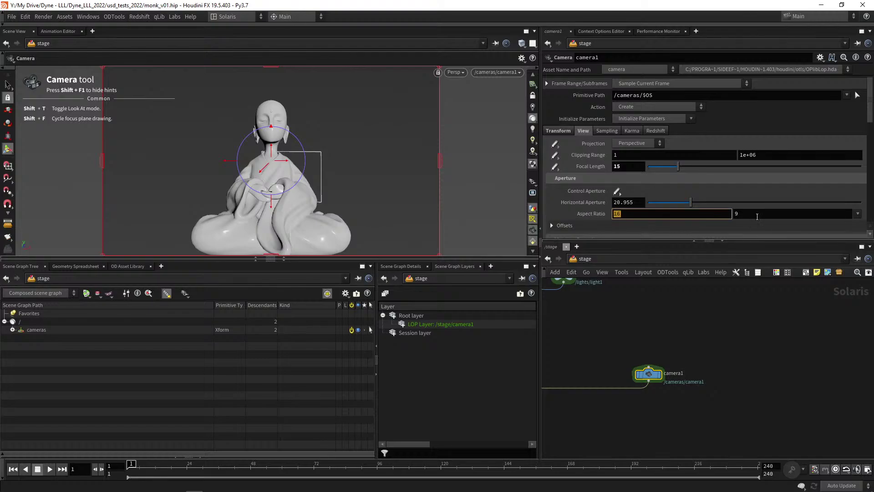
pyautogui.write('1')
pyautogui.moveTo(758, 216); pyautogui.dragTo(710, 213)
pyautogui.write('1')
pyautogui.press('Return')
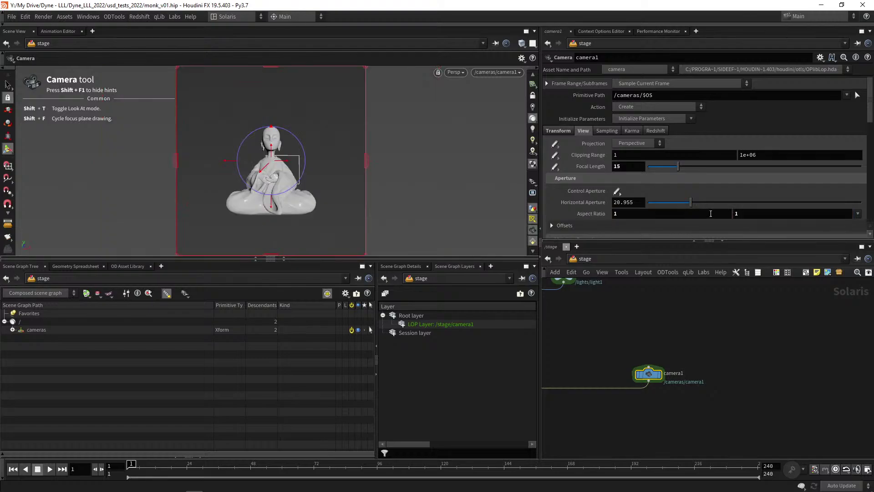
# Move camera1 closer and higher by setting its Z translation to 9.7 and Y translation to 1.82.
pyautogui.click(560, 131)
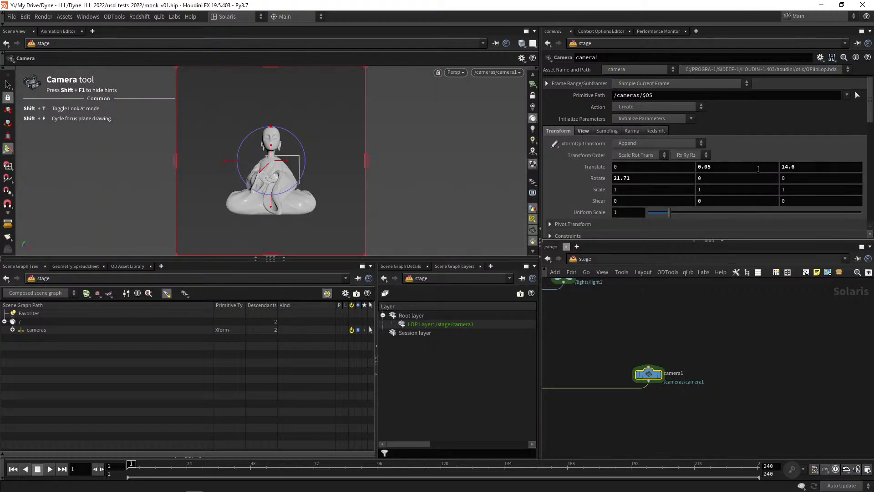
pyautogui.moveTo(804, 167); pyautogui.dragTo(602, 151, button='middle')
pyautogui.moveTo(721, 166); pyautogui.dragTo(788, 152, button='middle')
pyautogui.moveTo(729, 168); pyautogui.dragTo(824, 162, button='middle')
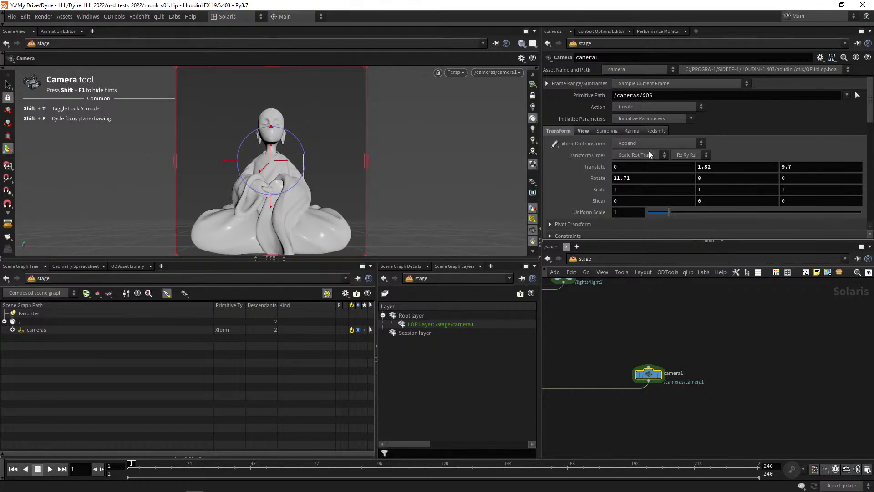
# Set camera1's focal length to 17 and pull it back to 11.5 in Z.
pyautogui.click(583, 131)
pyautogui.moveTo(626, 167); pyautogui.dragTo(600, 167)
pyautogui.write('17')
pyautogui.press('Return')
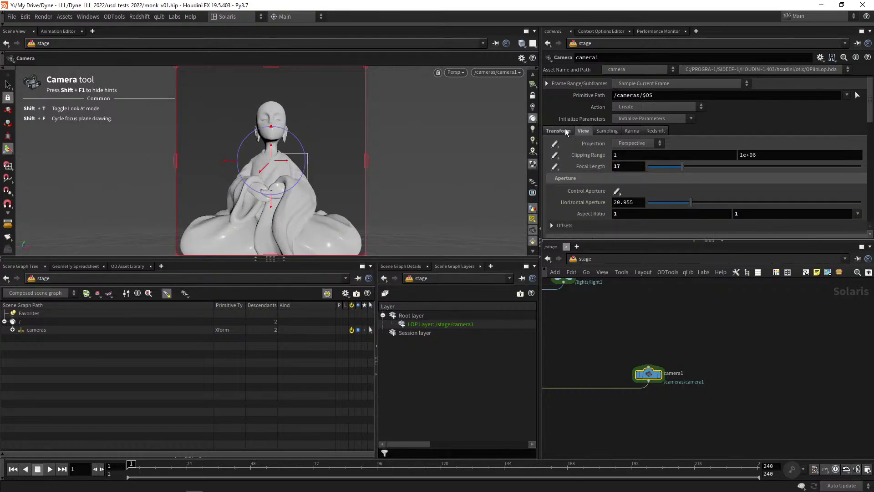
pyautogui.click(558, 130)
pyautogui.moveTo(791, 166); pyautogui.dragTo(870, 169, button='middle')
# Add a Null node below the merge2 node in the stage network.
pyautogui.moveTo(615, 343); pyautogui.dragTo(713, 284, button='middle')
pyautogui.scroll(-3, 711, 318)
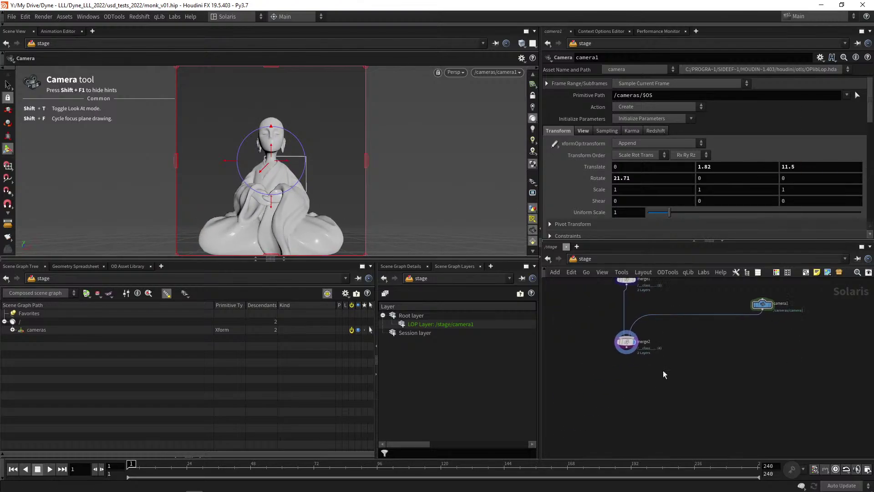
pyautogui.click(627, 342)
pyautogui.press('n')
pyautogui.click(618, 358)
pyautogui.hotkey('ctrl', 'z')
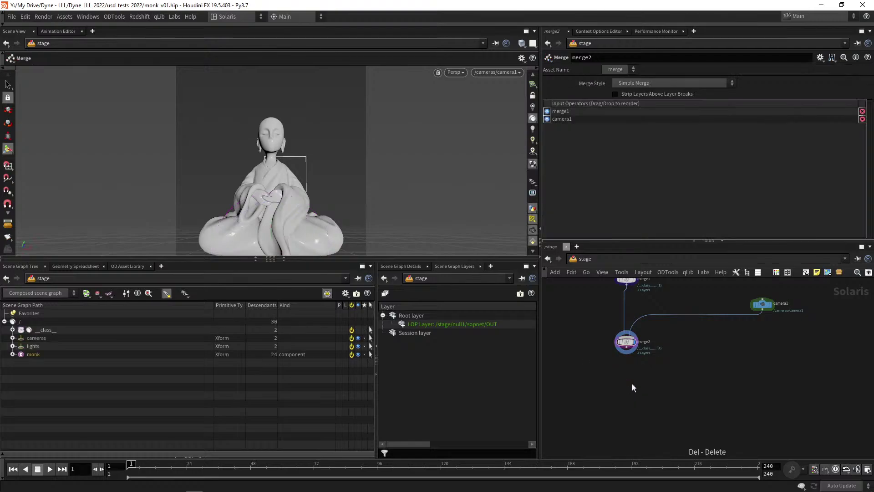
pyautogui.press('Tab')
pyautogui.write('nu')
pyautogui.press('Return')
pyautogui.click(617, 382)
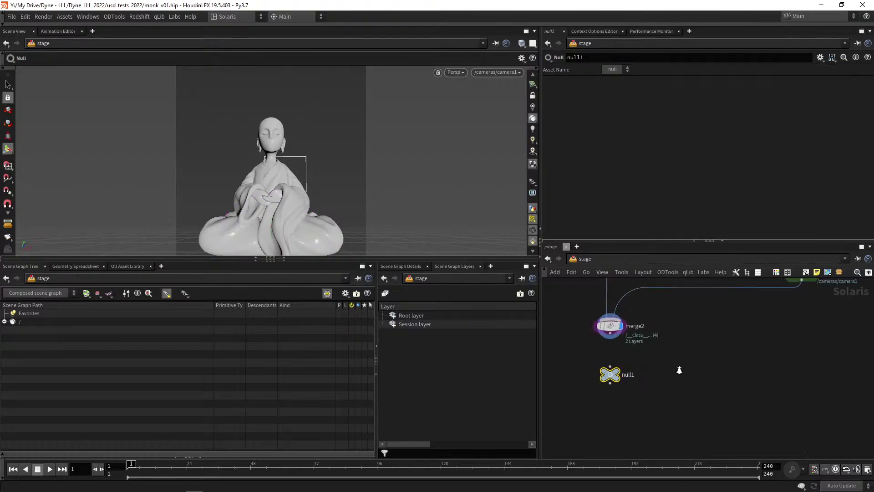
# Wire merge2 into the new Null node as the displayed output and save the scene file.
pyautogui.moveTo(618, 333); pyautogui.dragTo(617, 374)
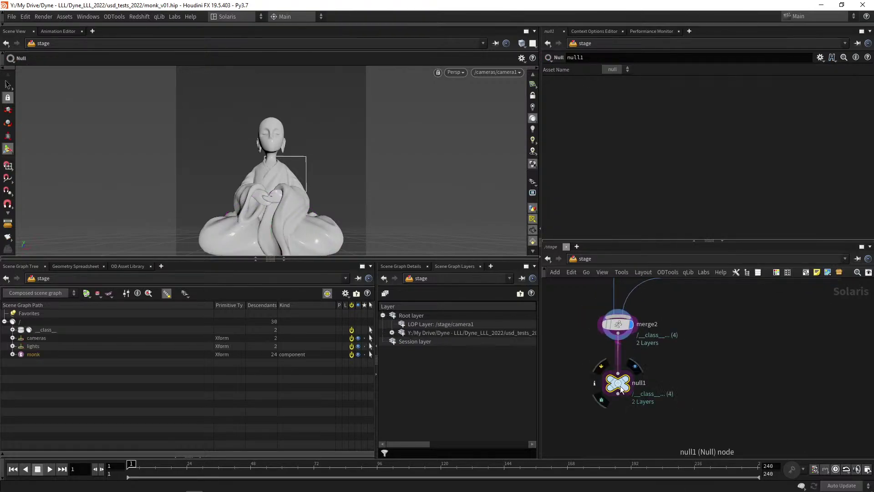
pyautogui.scroll(-3, 646, 379)
pyautogui.moveTo(647, 386); pyautogui.dragTo(636, 391, button='middle')
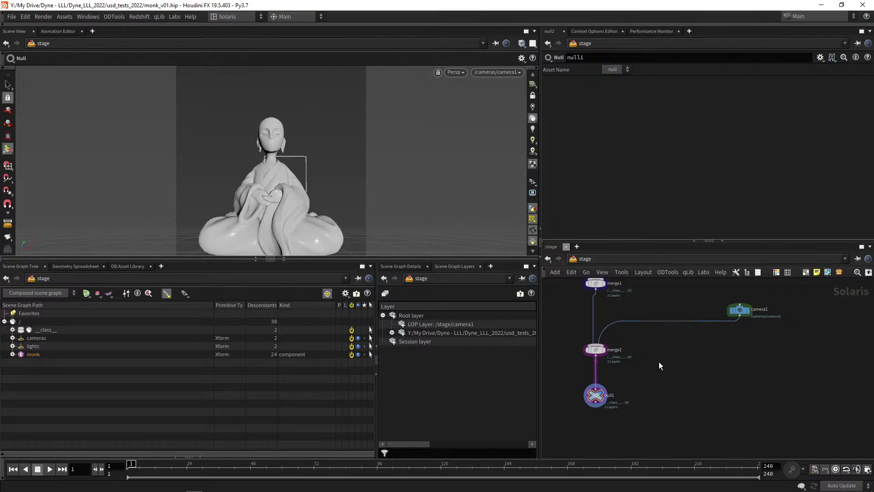
pyautogui.hotkey('ctrl', 's')
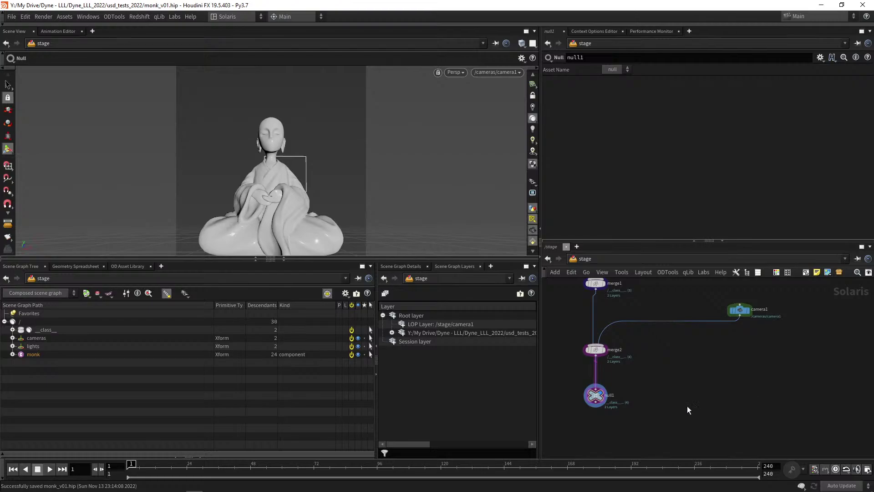
# Move the Null node further below merge2 and rename it OUT_scene_01.
pyautogui.moveTo(663, 389); pyautogui.dragTo(688, 384, button='middle')
pyautogui.moveTo(688, 384)
pyautogui.mouseDown(button='right')
pyautogui.moveTo(678, 398)
pyautogui.moveTo(686, 388)
pyautogui.mouseUp(button='right')
pyautogui.moveTo(693, 381); pyautogui.dragTo(676, 372, button='middle')
pyautogui.scroll(2, 670, 370)
pyautogui.scroll(3, 671, 370)
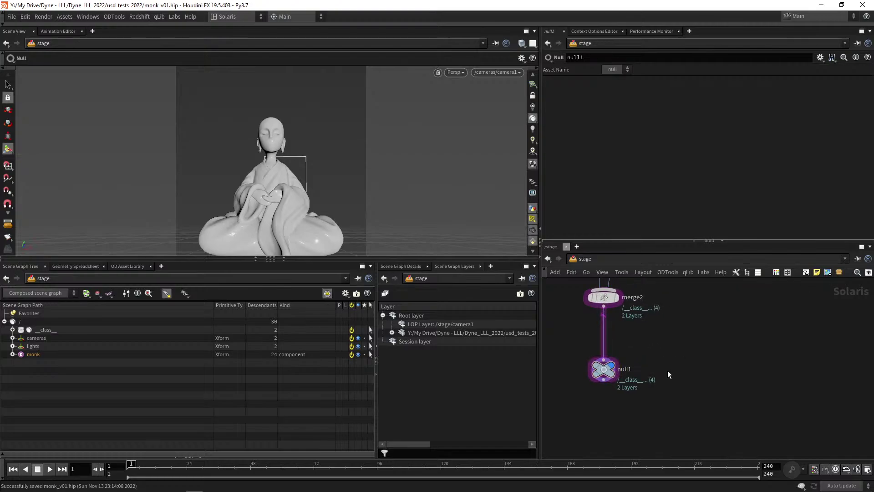
pyautogui.moveTo(658, 372); pyautogui.dragTo(656, 395, button='middle')
pyautogui.scroll(-2, 657, 392)
pyautogui.moveTo(621, 394); pyautogui.dragTo(621, 428)
pyautogui.moveTo(646, 392); pyautogui.dragTo(643, 348, button='middle')
pyautogui.click(632, 383)
pyautogui.hotkey('ctrl', 'a')
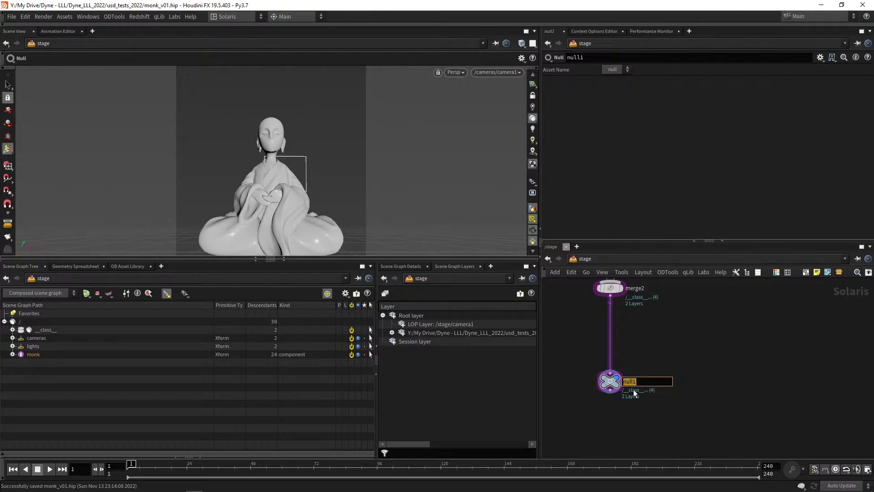
pyautogui.write('OUT_scene_01')
pyautogui.press('Return')
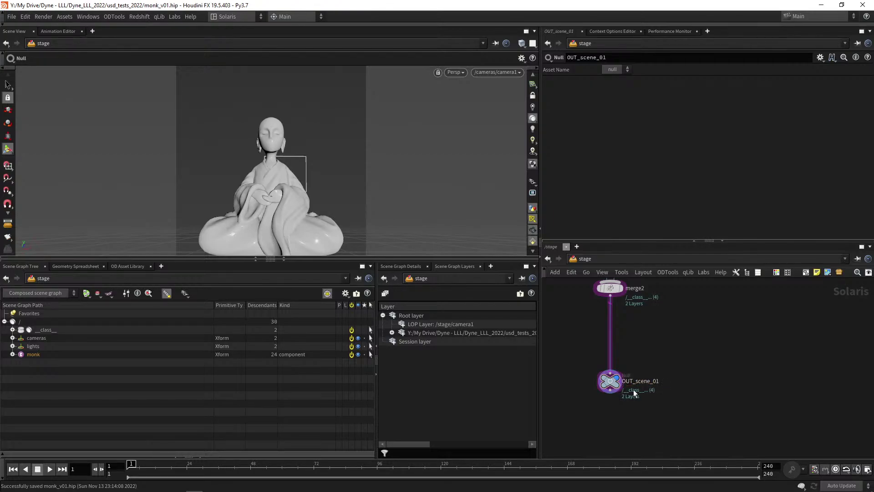
# Expand the lights and cameras groups in the scene graph to examine the prims they contain.
pyautogui.scroll(-5, 650, 340)
pyautogui.moveTo(650, 334); pyautogui.dragTo(653, 366, button='middle')
pyautogui.scroll(2, 641, 379)
pyautogui.click(12, 346)
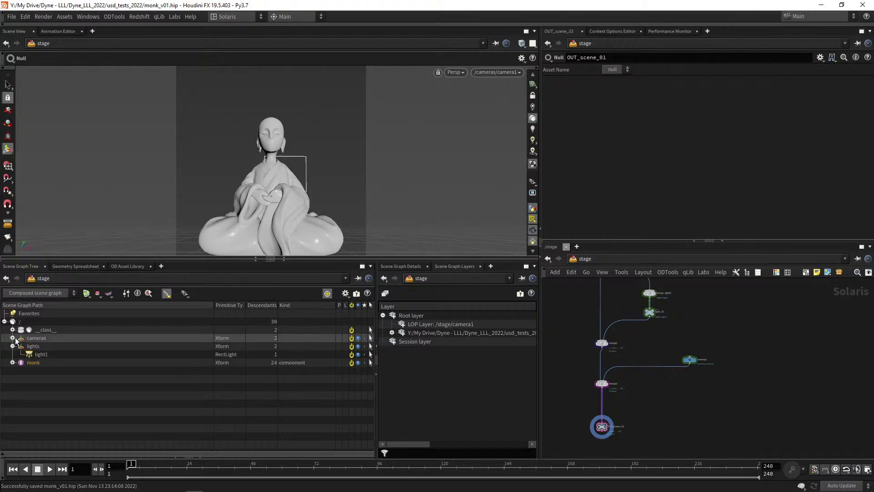
pyautogui.click(12, 337)
pyautogui.click(13, 329)
pyautogui.click(12, 330)
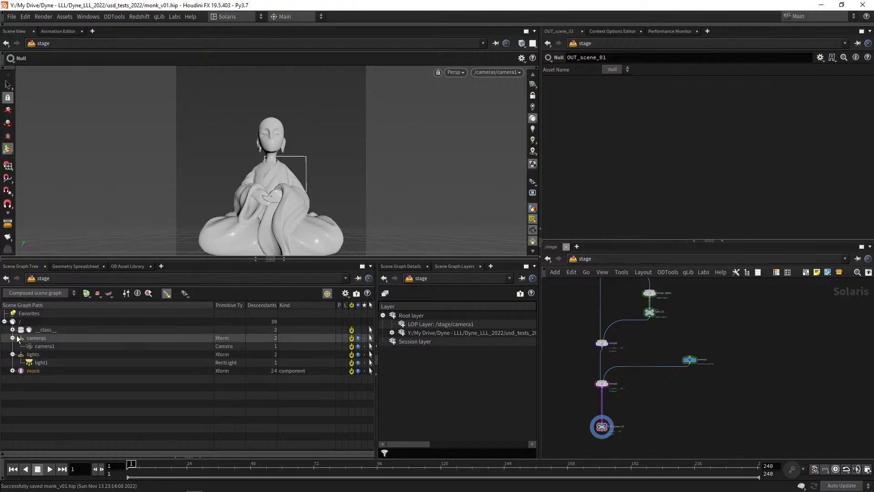
# Add a Restructure Scene Graph node and insert it on the wire directly below the monk3 sublayer.
pyautogui.moveTo(646, 379); pyautogui.dragTo(637, 383, button='middle')
pyautogui.scroll(5, 627, 381)
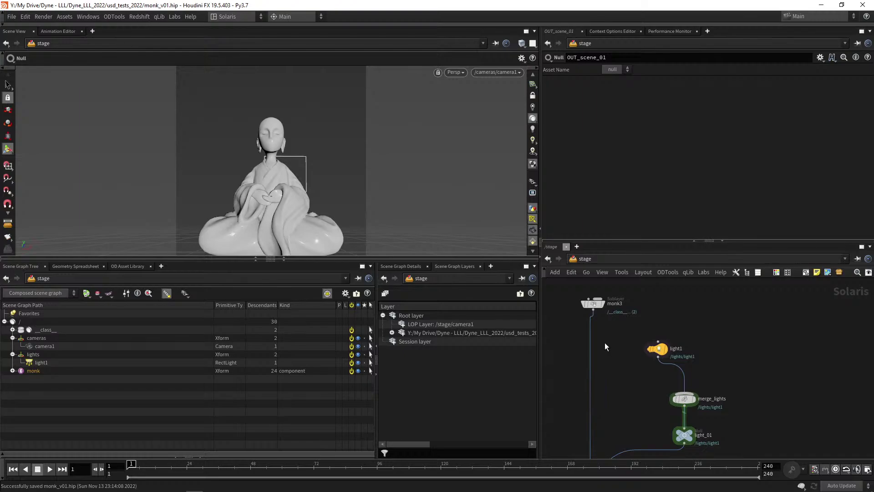
pyautogui.press('Tab')
pyautogui.write('res')
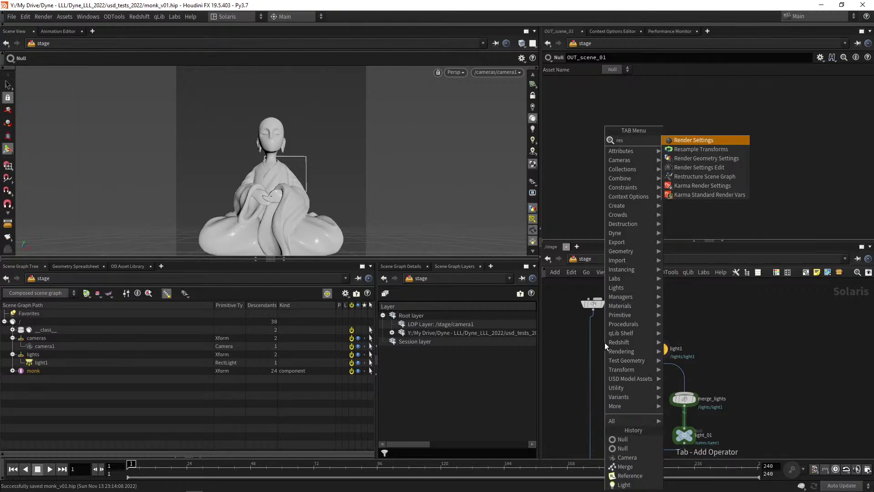
pyautogui.press('Down')
pyautogui.press('Down')
pyautogui.press('Down')
pyautogui.press('Down')
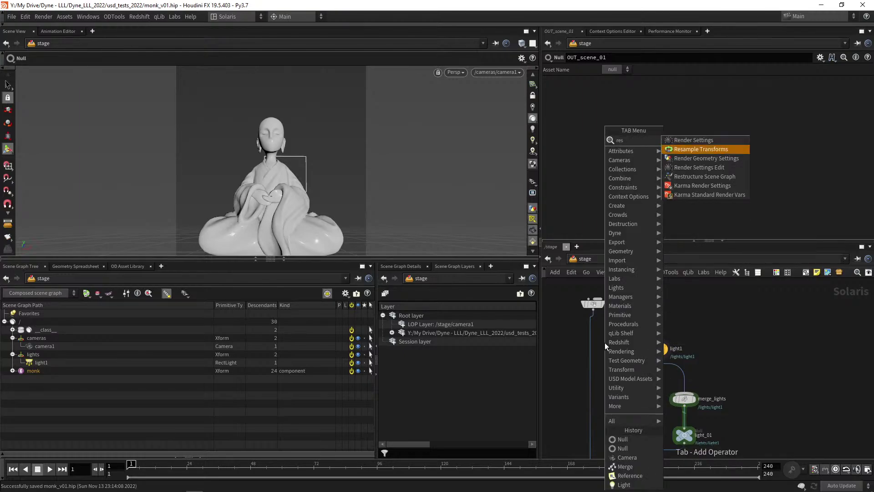
pyautogui.press('Return')
pyautogui.scroll(2, 586, 361)
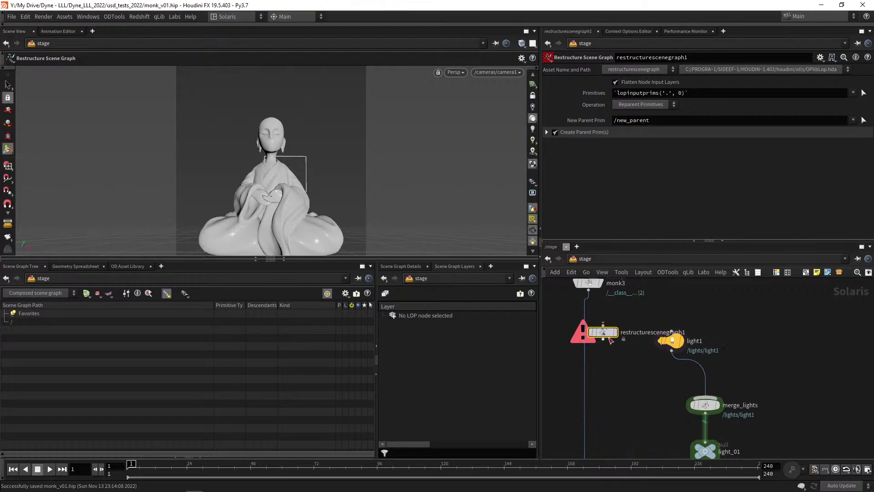
pyautogui.click(574, 315)
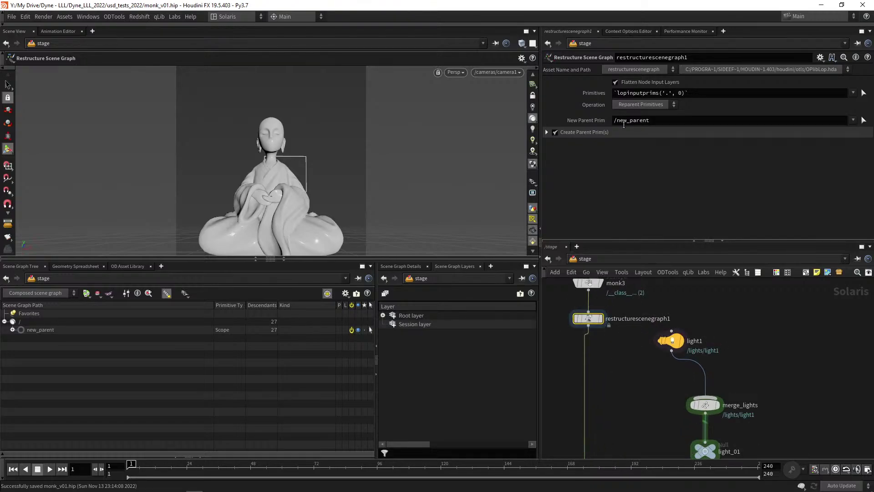
# Set the Restructure Scene Graph node's New Parent Prim to /geo.
pyautogui.moveTo(654, 122); pyautogui.dragTo(632, 120)
pyautogui.write('geo')
pyautogui.press('Return')
# Select the OUT_scene_01 node and examine the resulting scene graph hierarchy.
pyautogui.moveTo(602, 397); pyautogui.dragTo(636, 334, button='middle')
pyautogui.scroll(-4, 613, 326)
pyautogui.moveTo(647, 432); pyautogui.dragTo(644, 413, button='middle')
pyautogui.click(616, 443)
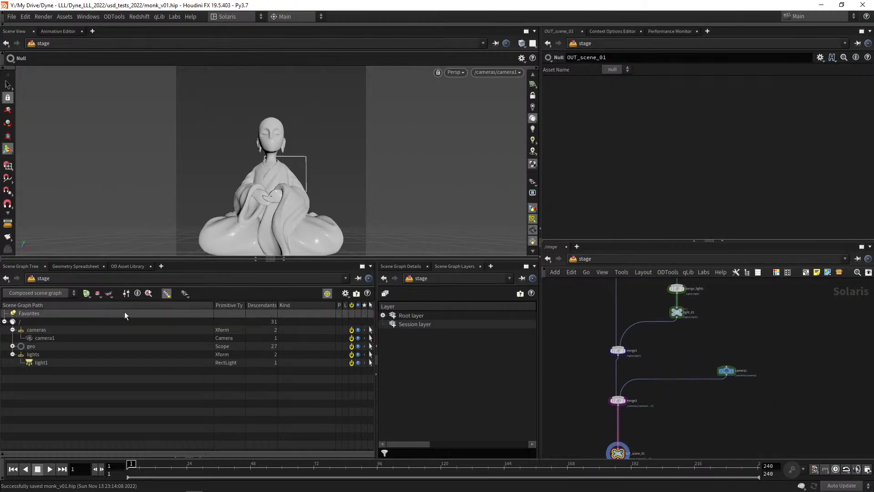
pyautogui.click(12, 329)
pyautogui.click(13, 329)
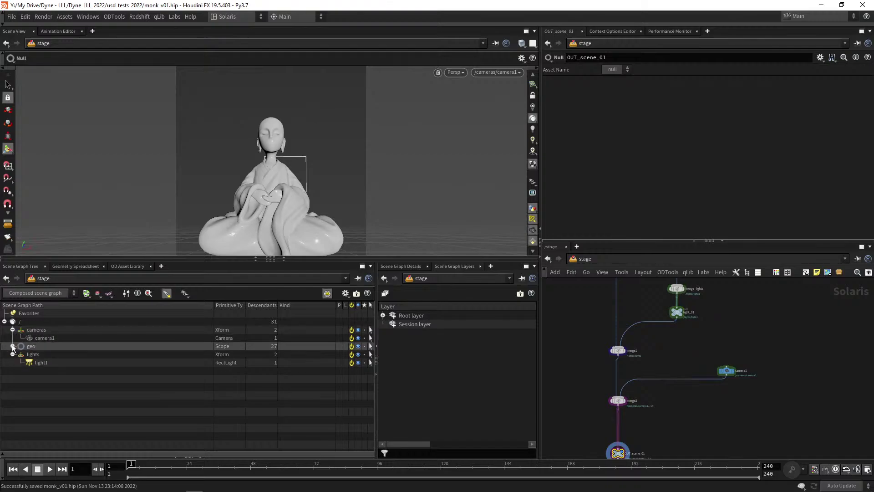
# Compare camera1's primitive path with the parent prim setting of the restructurescenegraph1 node.
pyautogui.moveTo(701, 366); pyautogui.dragTo(651, 366, button='middle')
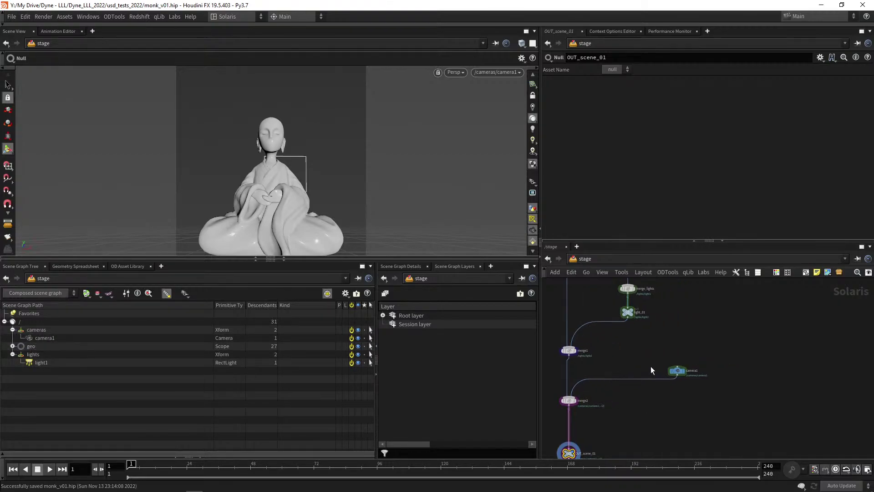
pyautogui.click(677, 370)
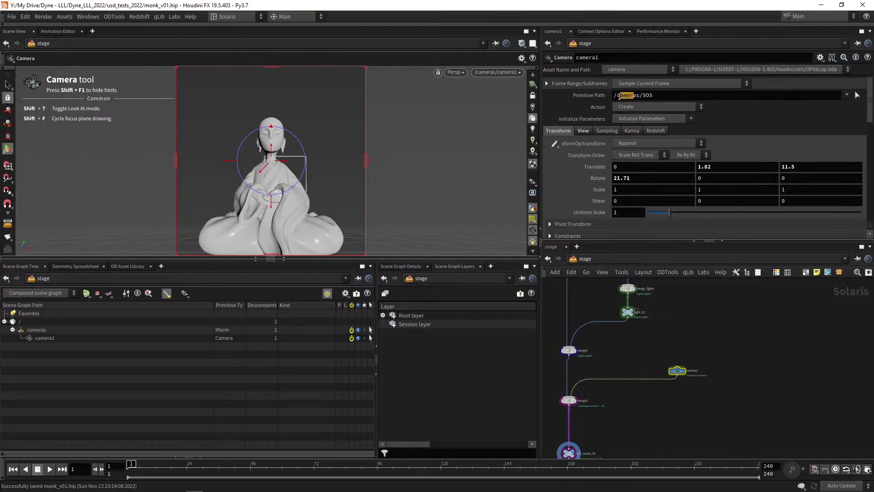
pyautogui.moveTo(634, 95); pyautogui.dragTo(619, 95)
pyautogui.moveTo(621, 355); pyautogui.dragTo(628, 396, button='middle')
pyautogui.scroll(3, 630, 387)
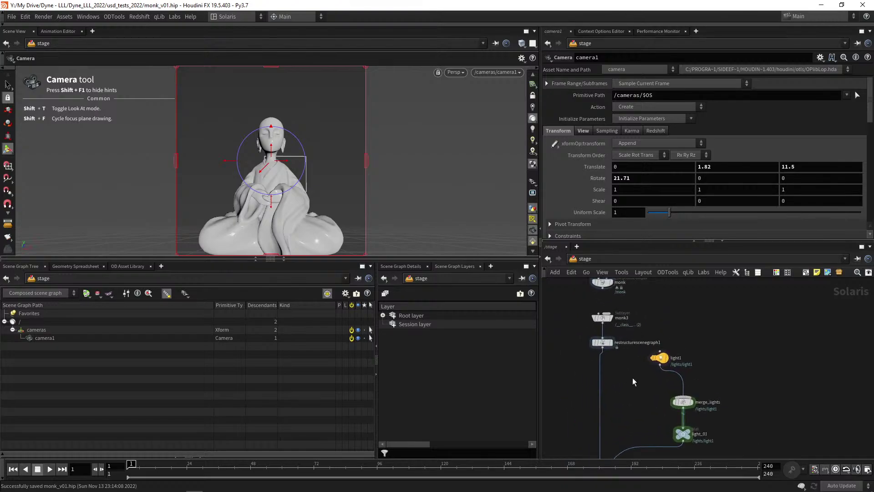
pyautogui.scroll(2, 617, 385)
pyautogui.click(596, 358)
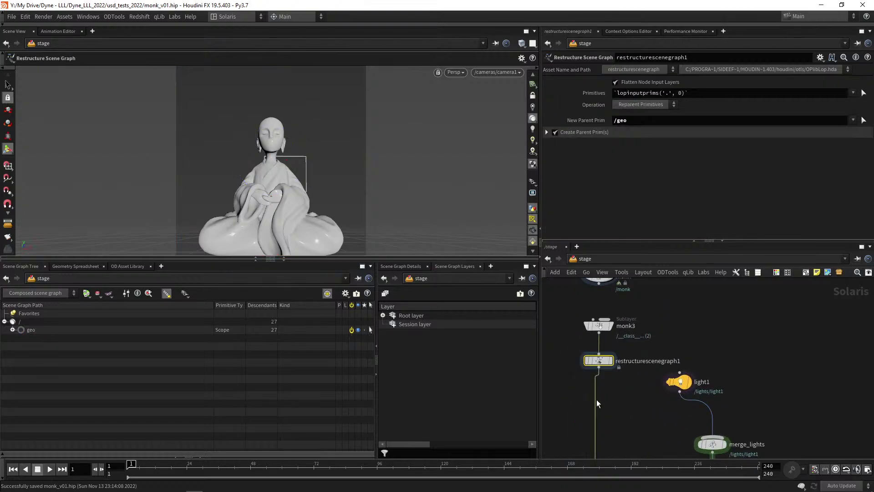
pyautogui.scroll(2, 630, 379)
# Switch to Cinema 4D with the monk.c4d scene open.
pyautogui.hotkey('alt', 'Tab')
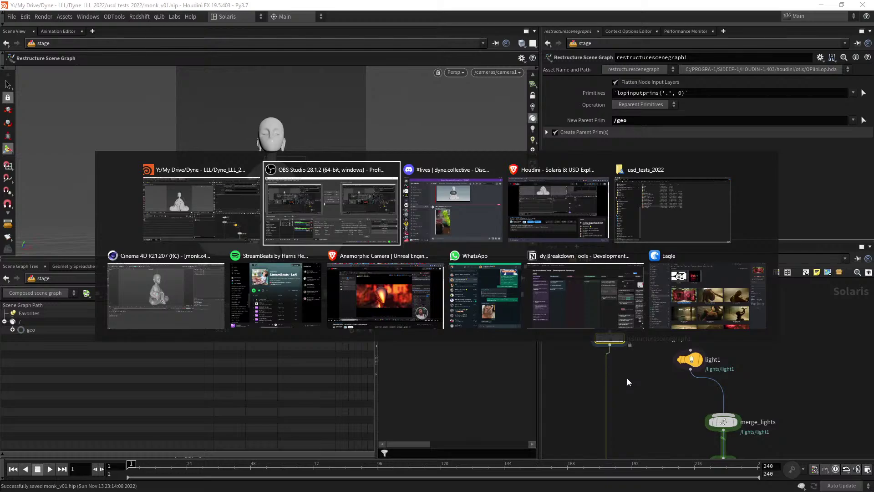
pyautogui.hotkey('alt', 'Tab')
pyautogui.hotkey('alt', 'Tab')
pyautogui.hotkey('alt', 'Tab')
pyautogui.hotkey('alt', 'Tab')
pyautogui.hotkey('alt', 'Tab')
pyautogui.hotkey('alt', 'shift', 'Tab')
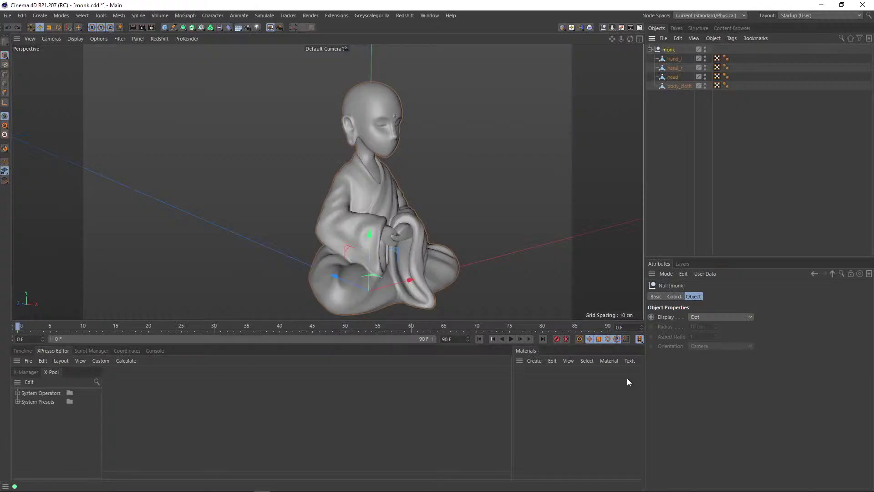
# Run the Set Organizer command to create the scene groups, and parent the monk null under _geo_.
pyautogui.keyDown('alt'); pyautogui.moveTo(503, 163); pyautogui.dragTo(483, 174, button='right'); pyautogui.keyUp('alt')
pyautogui.keyDown('alt'); pyautogui.moveTo(537, 174); pyautogui.dragTo(497, 180, button='middle'); pyautogui.keyUp('alt')
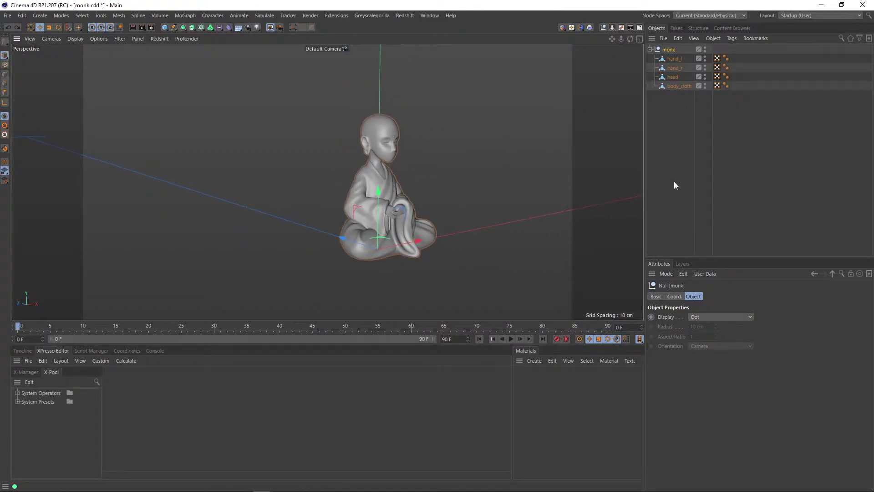
pyautogui.click(678, 175)
pyautogui.hotkey('shift', 'c')
pyautogui.write('set')
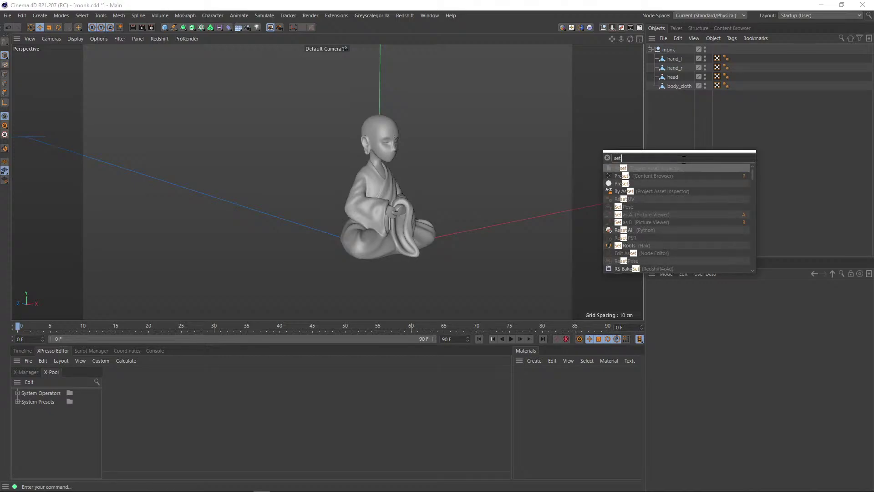
pyautogui.press('BackSpace')
pyautogui.press('BackSpace')
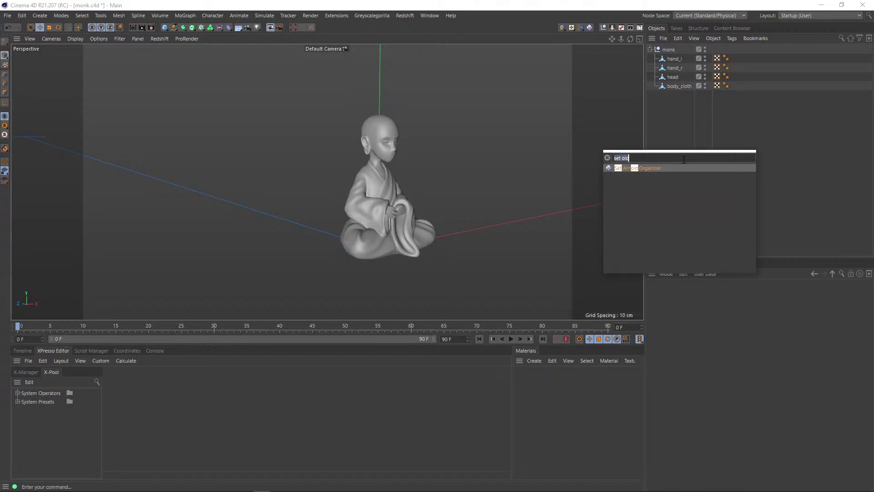
pyautogui.write('t or')
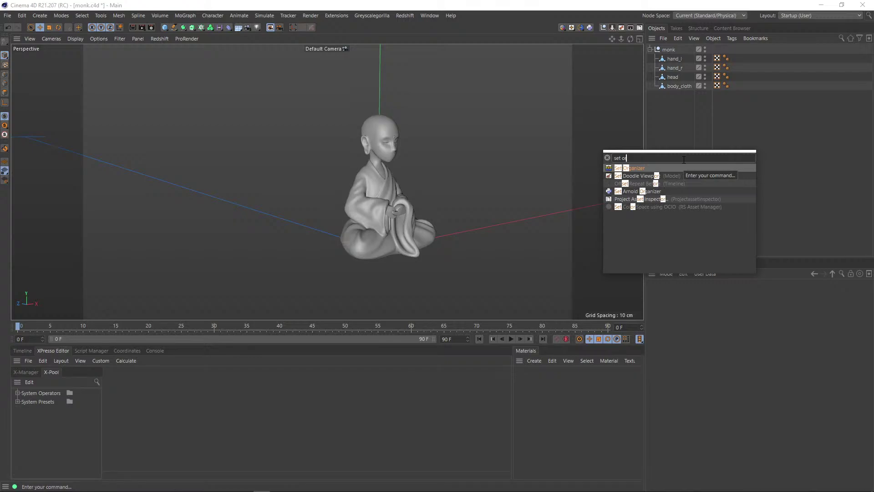
pyautogui.press('Return')
pyautogui.moveTo(690, 189); pyautogui.dragTo(668, 59)
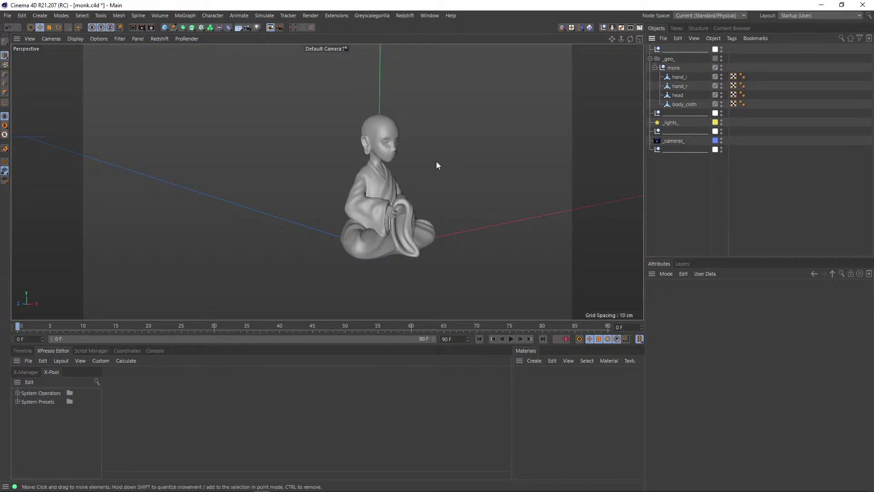
# Add a camera object and parent it under the _cameras_ group.
pyautogui.middleClick(480, 152)
pyautogui.middleClick(274, 112)
pyautogui.keyDown('alt'); pyautogui.moveTo(465, 133); pyautogui.dragTo(452, 129); pyautogui.keyUp('alt')
pyautogui.click(234, 26)
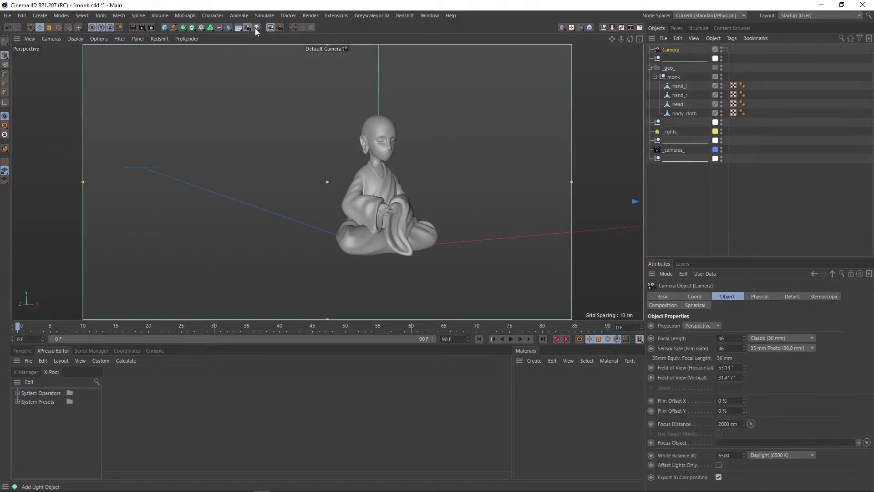
pyautogui.moveTo(660, 50); pyautogui.dragTo(670, 151)
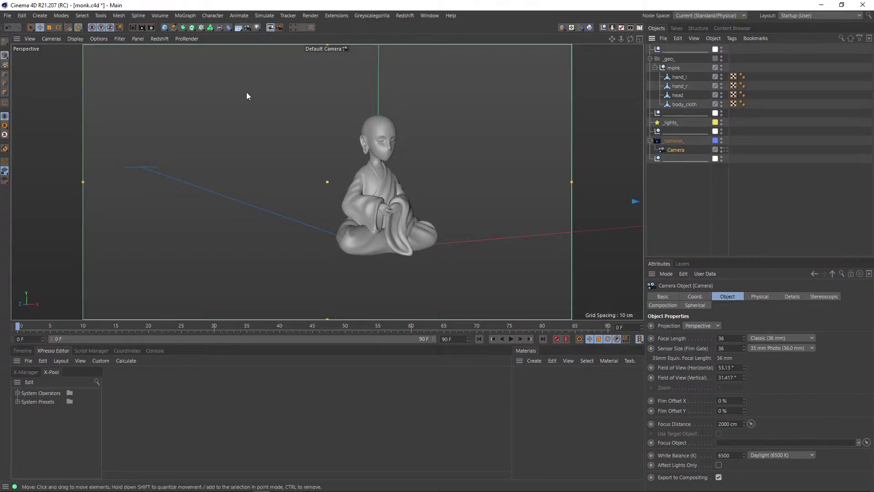
# Look through the new camera and adjust its Y and Z position to frame the whole monk closely.
pyautogui.keyDown('alt'); pyautogui.moveTo(87, 51); pyautogui.dragTo(131, 62); pyautogui.keyUp('alt')
pyautogui.scroll(-10, 327, 207)
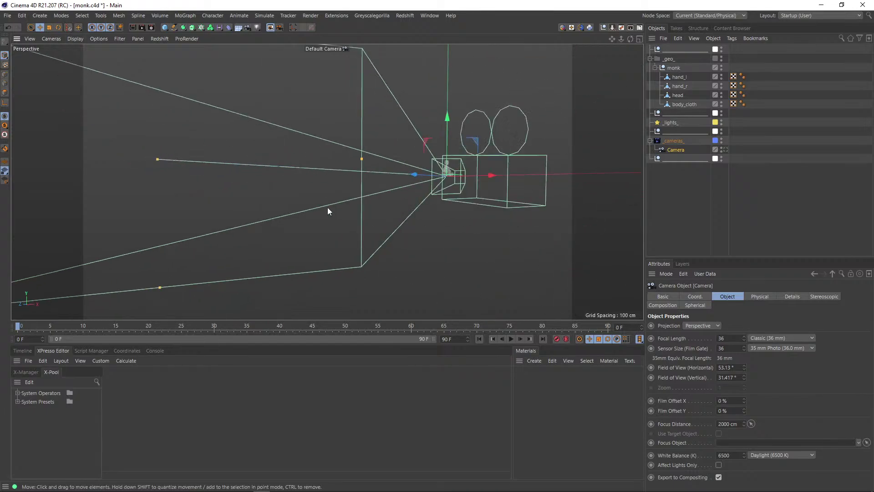
pyautogui.keyDown('alt'); pyautogui.moveTo(315, 205); pyautogui.dragTo(364, 209); pyautogui.keyUp('alt')
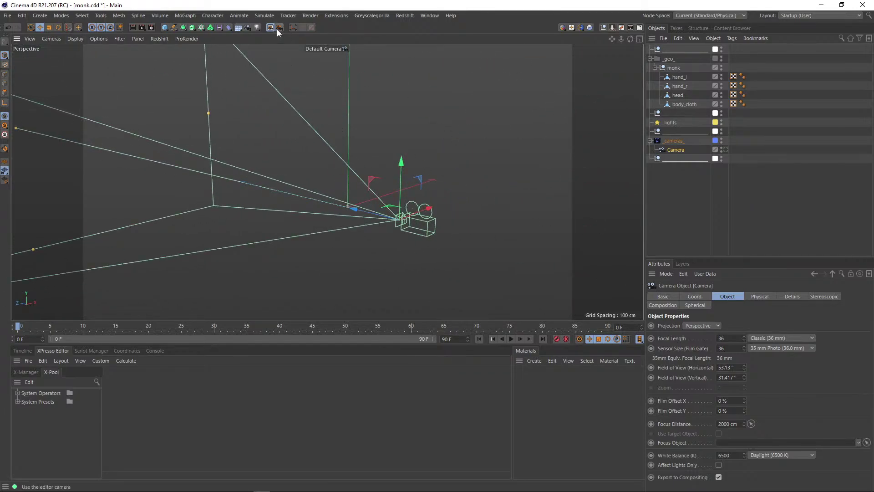
pyautogui.click(294, 31)
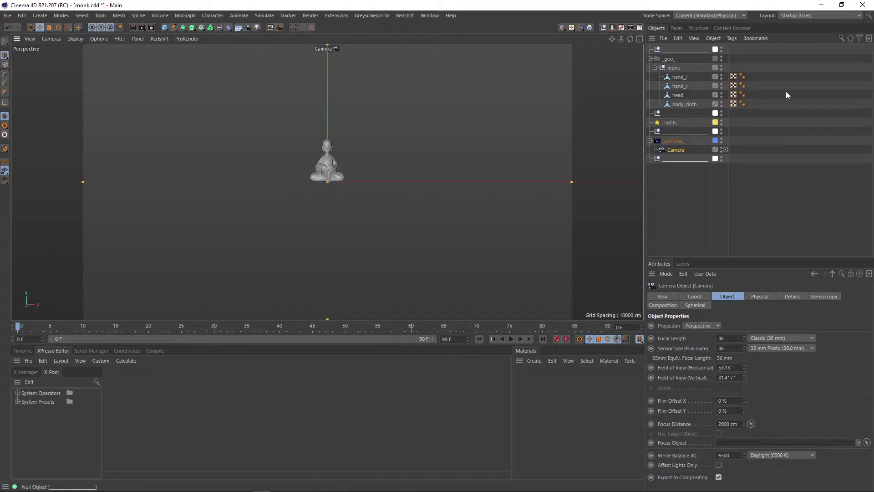
pyautogui.click(695, 296)
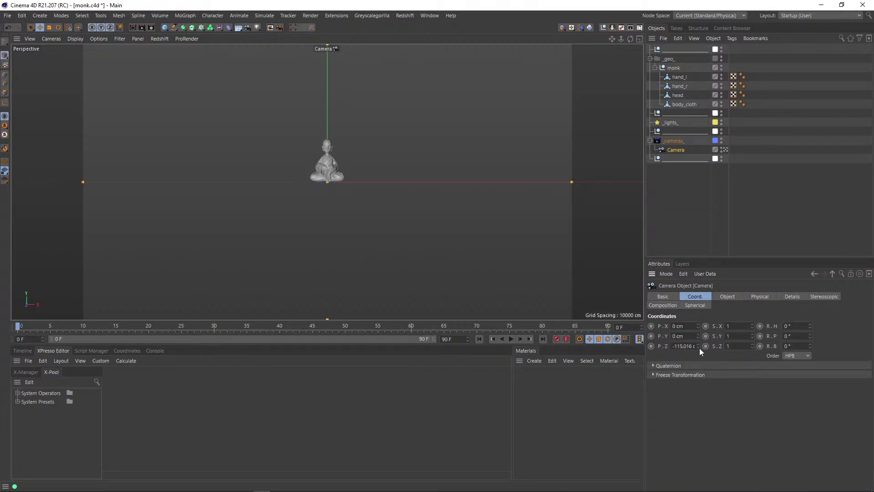
pyautogui.moveTo(698, 346)
pyautogui.mouseDown()
pyautogui.moveTo(693, 308)
pyautogui.moveTo(702, 331)
pyautogui.mouseUp()
pyautogui.click(695, 174)
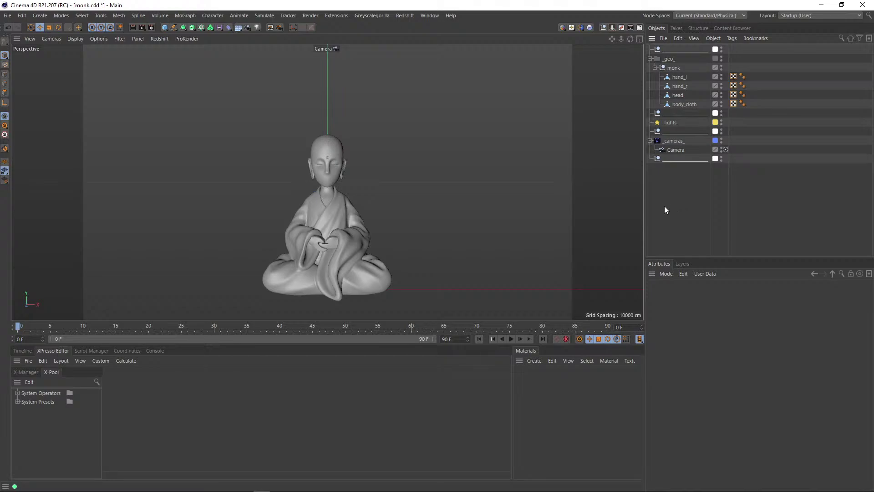
# Add a light under the _lights_ group and move it about 15 cm diagonally above and left of the monk.
pyautogui.hotkey('shift', 'c')
pyautogui.write('re ')
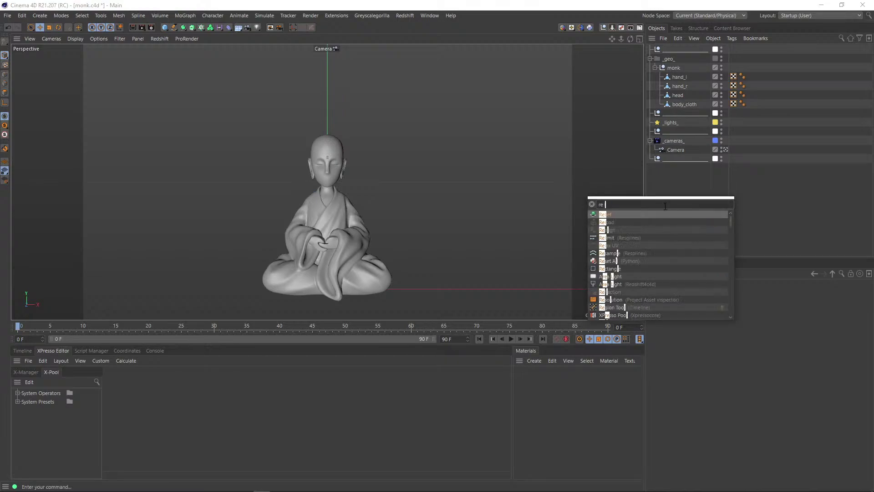
pyautogui.write('ligh')
pyautogui.press('Return')
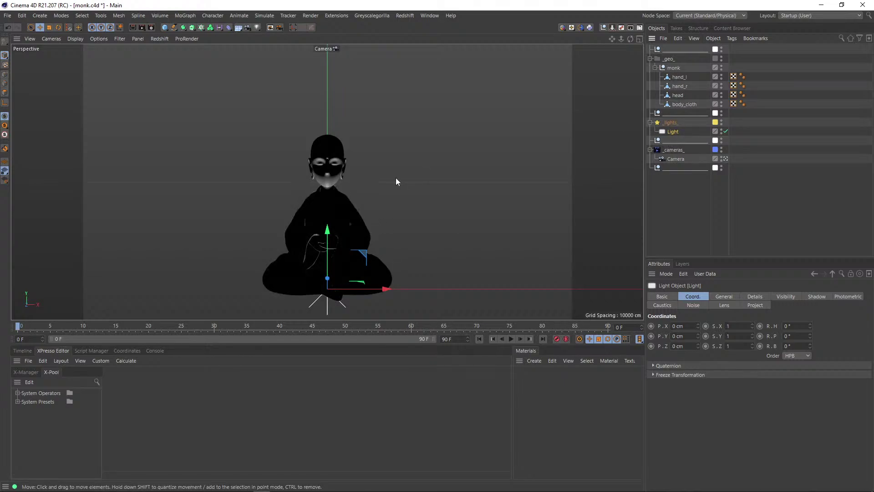
pyautogui.moveTo(362, 253); pyautogui.dragTo(243, 57)
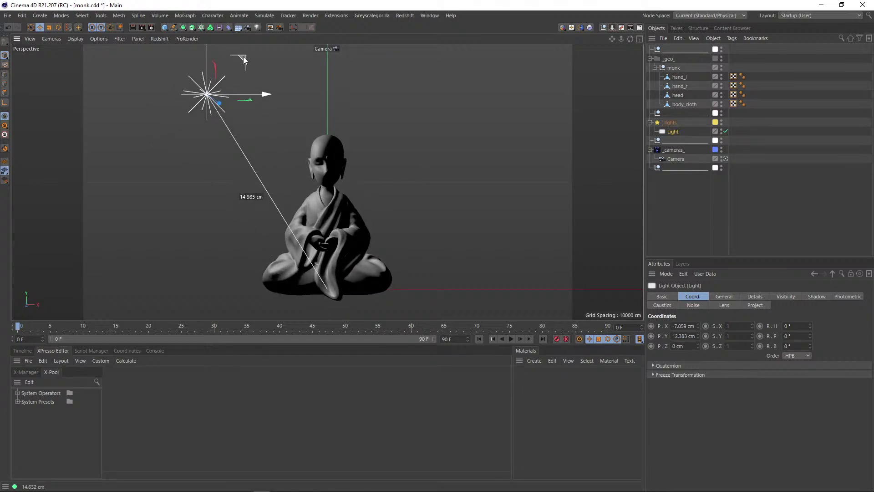
pyautogui.click(699, 226)
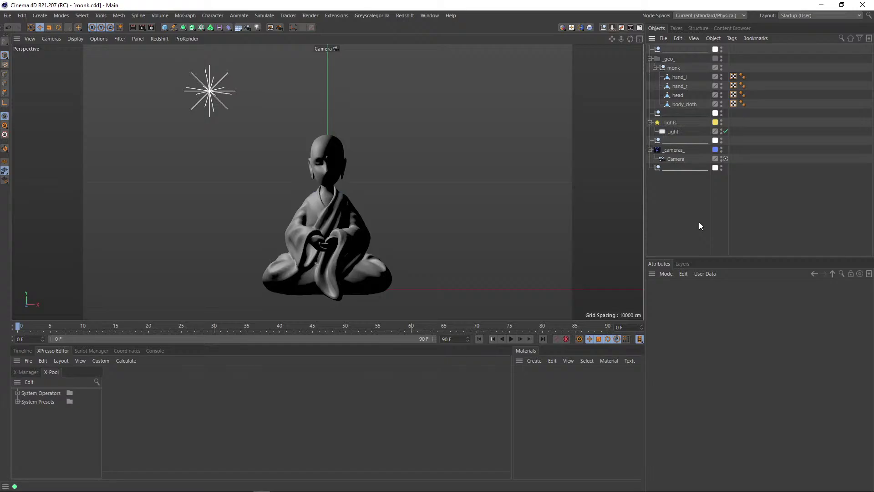
# Switch back to Houdini, select OUT_scene_01 and examine its scene graph, expanding the lights and geo prims.
pyautogui.hotkey('alt', 'Tab')
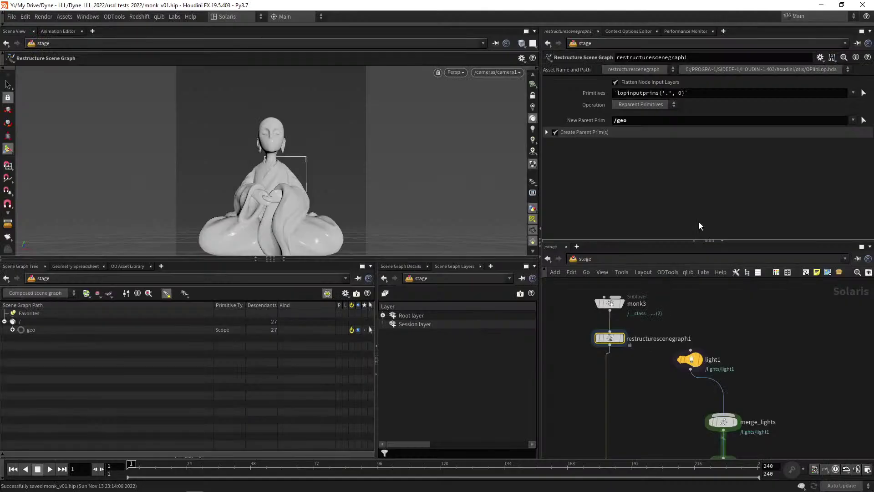
pyautogui.scroll(-3, 586, 354)
pyautogui.moveTo(582, 395); pyautogui.dragTo(587, 298, button='middle')
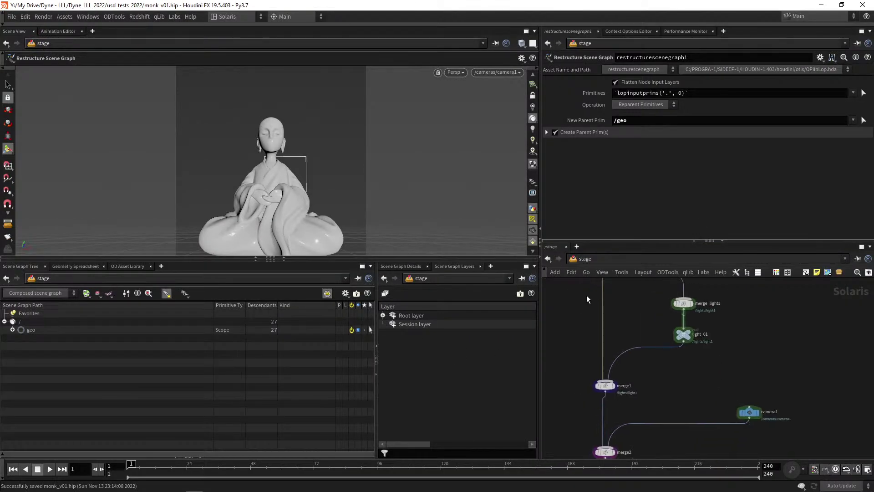
pyautogui.moveTo(567, 418); pyautogui.dragTo(590, 300, button='middle')
pyautogui.scroll(-2, 589, 380)
pyautogui.moveTo(582, 431); pyautogui.dragTo(632, 401)
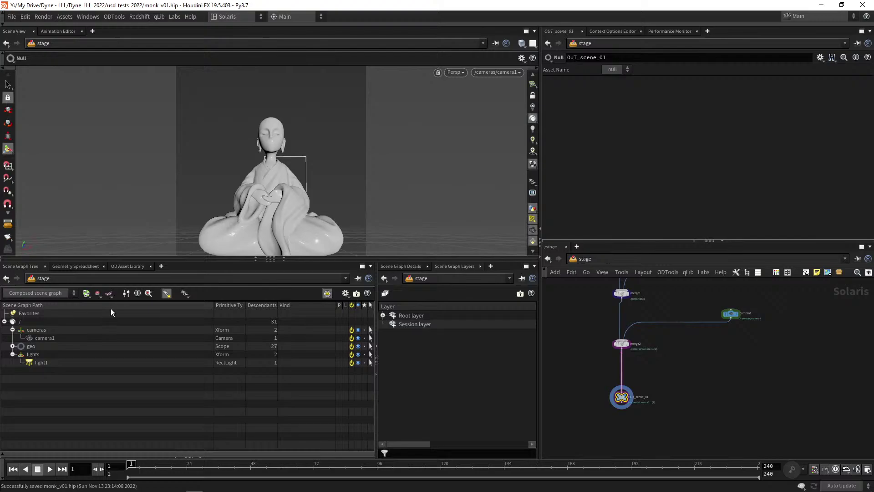
pyautogui.click(11, 355)
pyautogui.click(12, 357)
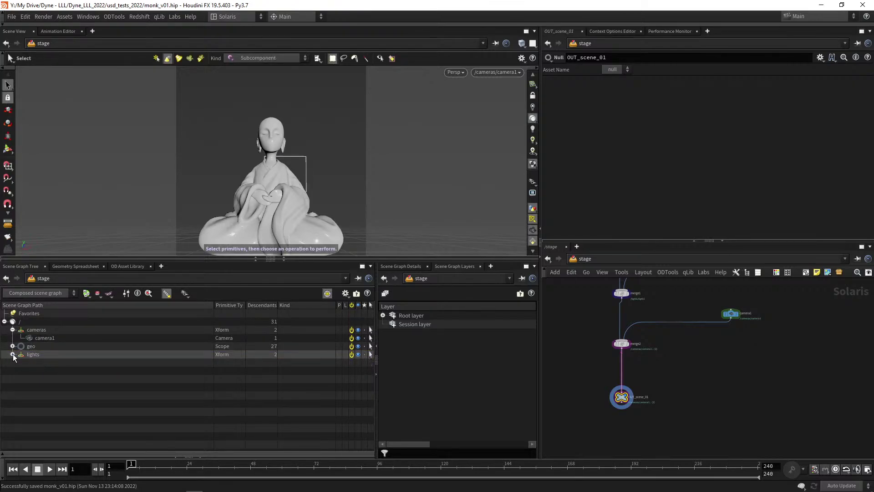
pyautogui.click(12, 355)
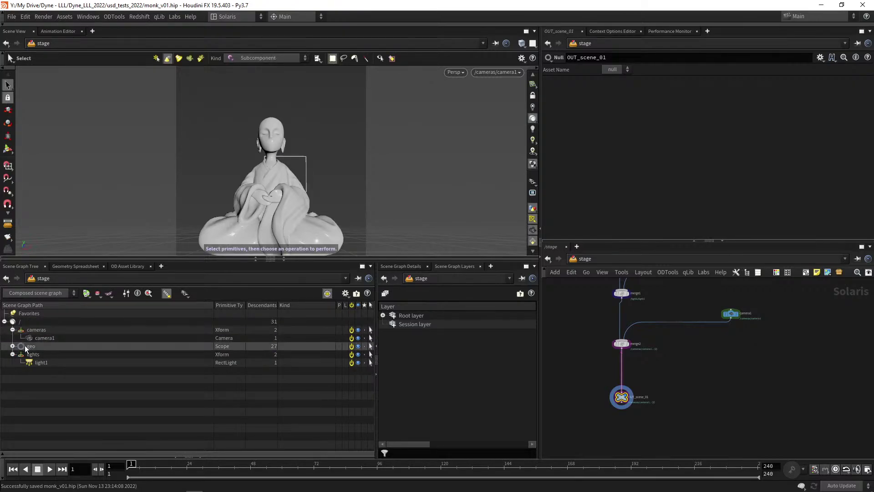
pyautogui.click(13, 346)
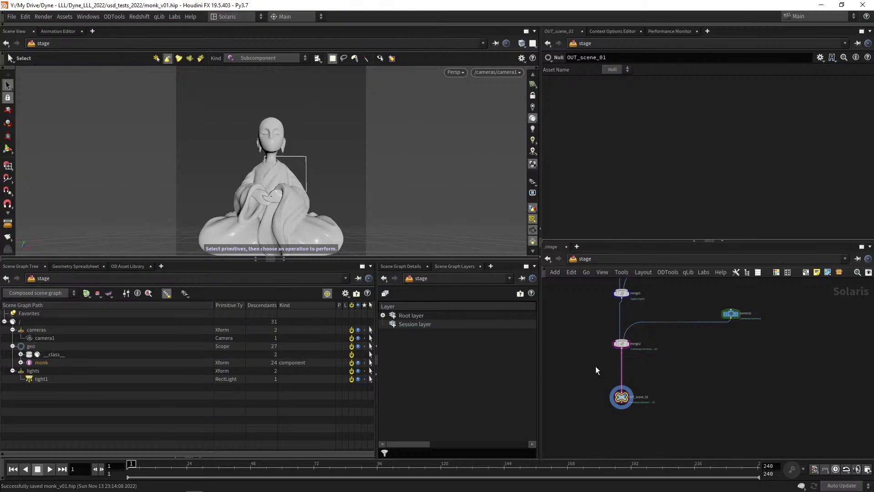
# Set the Create Parent Prim(s) Primitive Type of restructurescenegraph1 to Xform.
pyautogui.moveTo(594, 367); pyautogui.dragTo(580, 401, button='middle')
pyautogui.scroll(3, 574, 355)
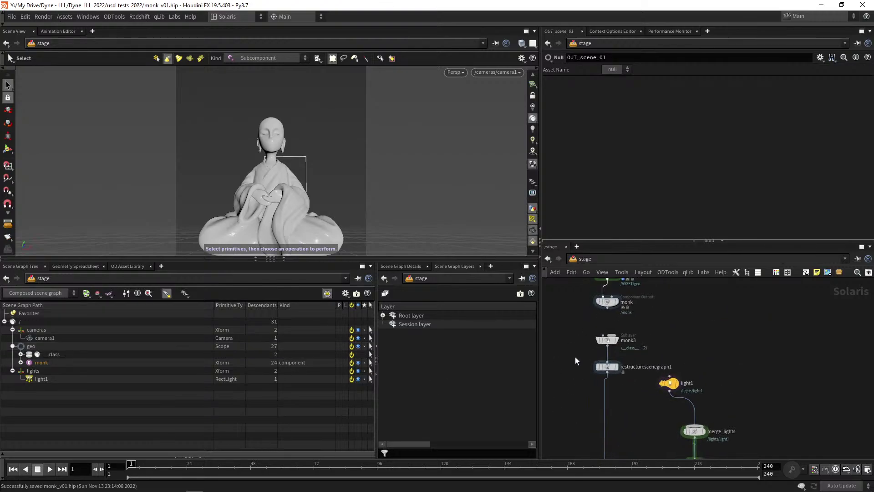
pyautogui.click(605, 364)
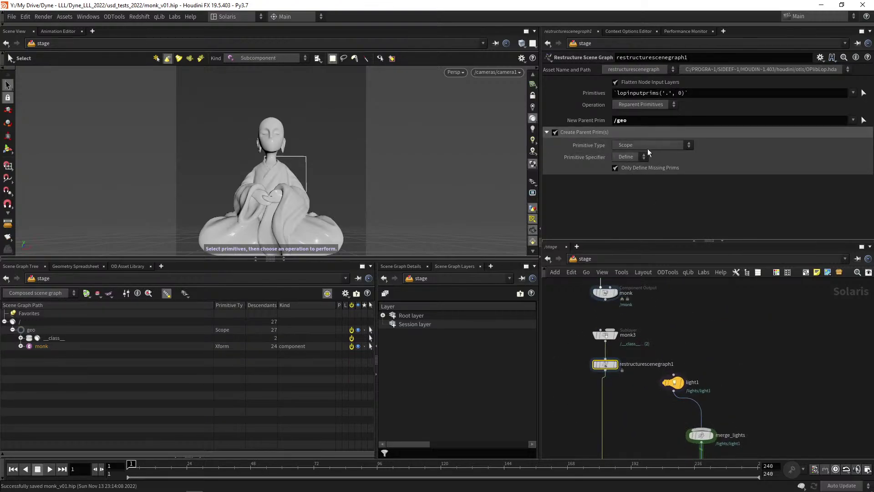
pyautogui.click(648, 146)
pyautogui.scroll(-5, 685, 207)
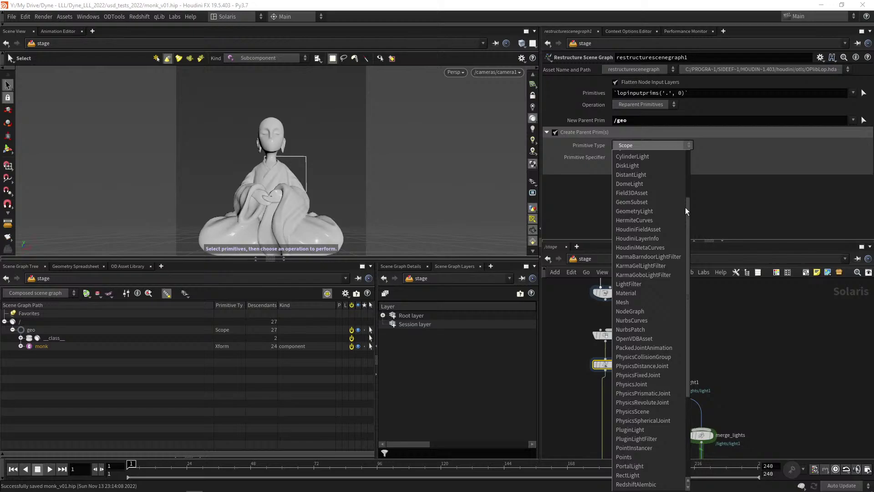
pyautogui.click(695, 288)
pyautogui.click(649, 145)
pyautogui.scroll(-5, 638, 280)
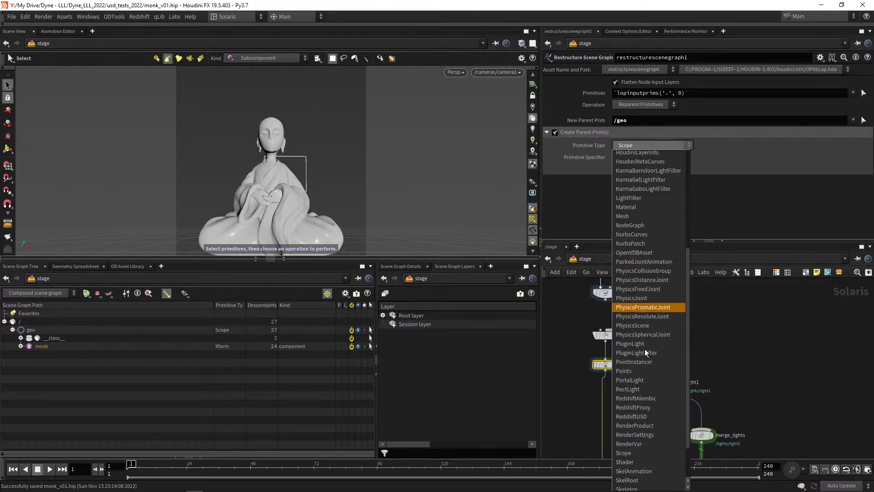
pyautogui.click(635, 485)
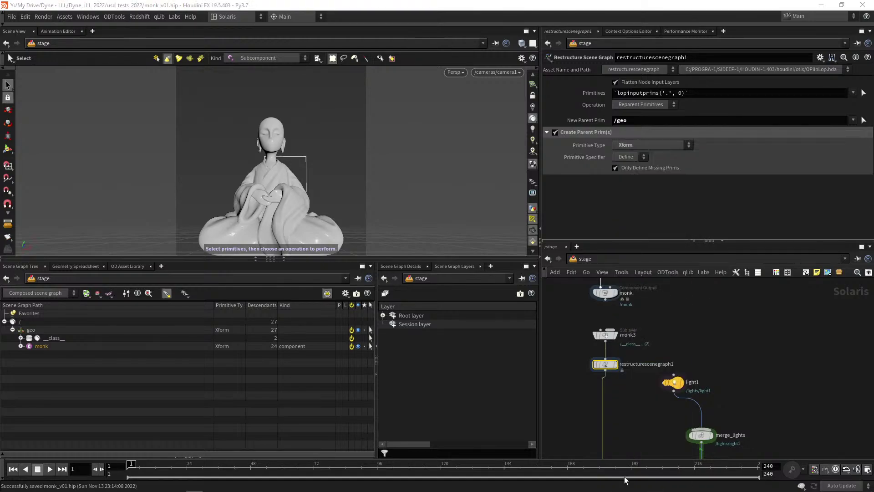
# Check the primitive types of cameras, geo and lights in the scene graph of OUT_scene_01.
pyautogui.scroll(-5, 589, 374)
pyautogui.moveTo(568, 451); pyautogui.dragTo(577, 392, button='middle')
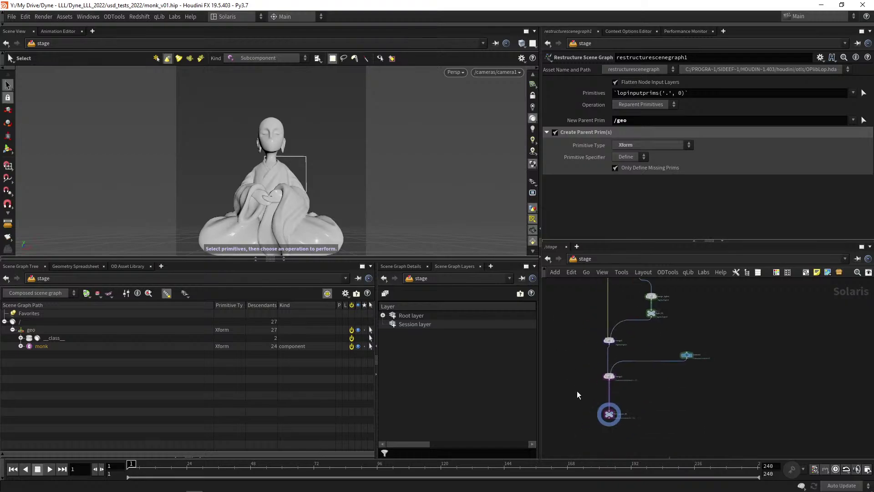
pyautogui.click(609, 414)
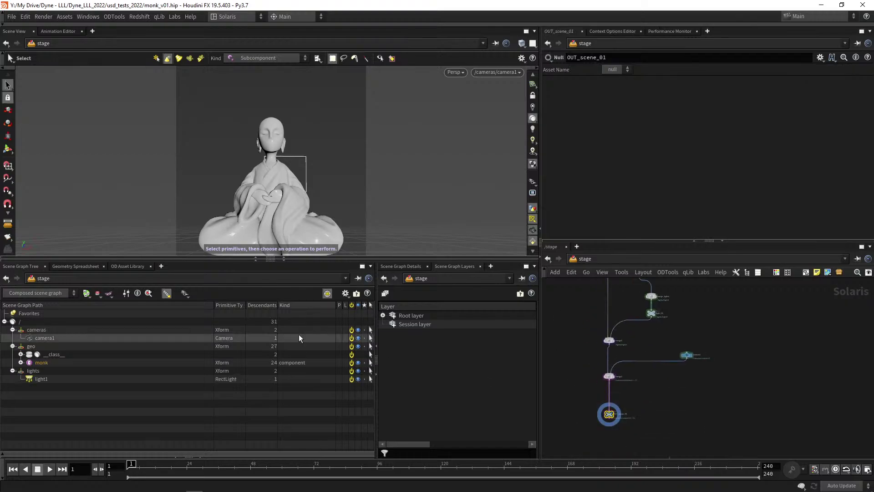
pyautogui.click(13, 329)
pyautogui.click(12, 329)
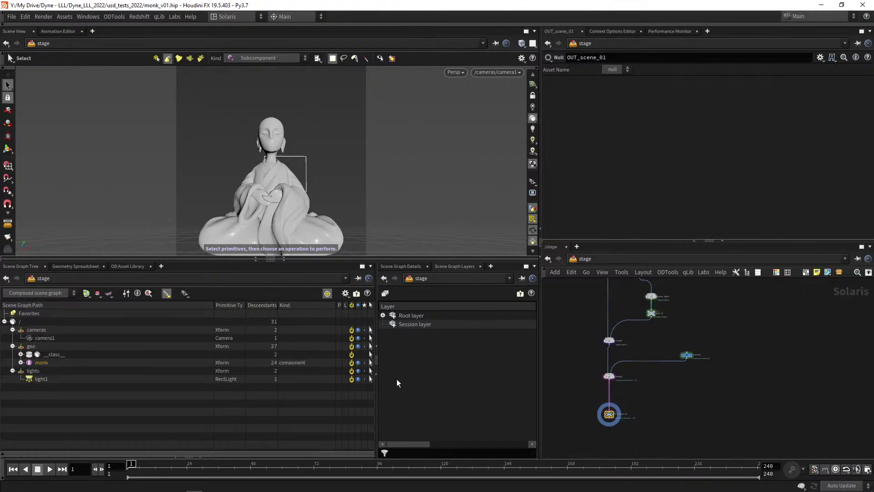
# Set the New Parent Prim of restructurescenegraph1 to /geo/monk and expand the new monk prim in the scene graph.
pyautogui.moveTo(582, 315); pyautogui.dragTo(555, 392, button='middle')
pyautogui.moveTo(540, 387); pyautogui.dragTo(529, 343)
pyautogui.moveTo(568, 349); pyautogui.dragTo(583, 362, button='right')
pyautogui.click(593, 354)
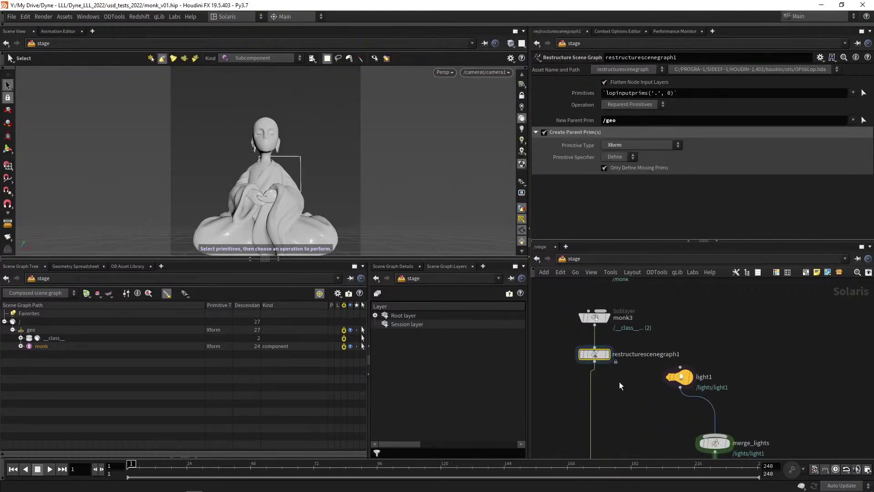
pyautogui.click(609, 120)
pyautogui.write('/monk')
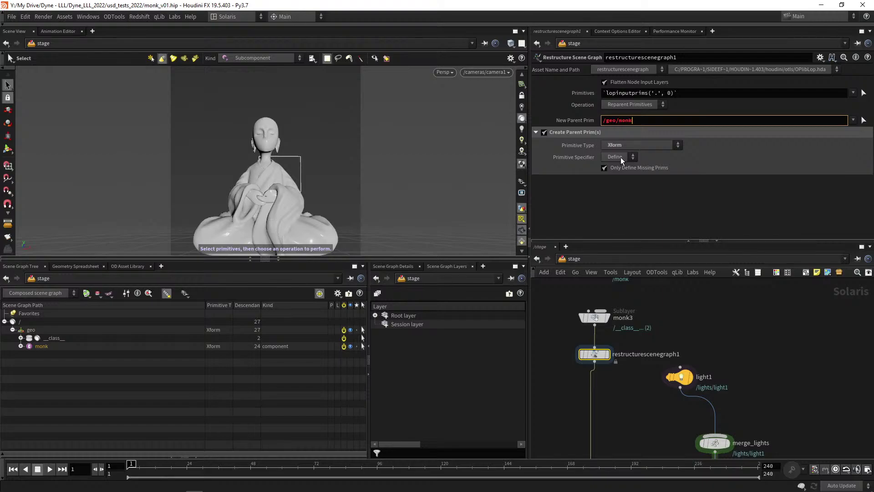
pyautogui.press('Return')
pyautogui.click(28, 338)
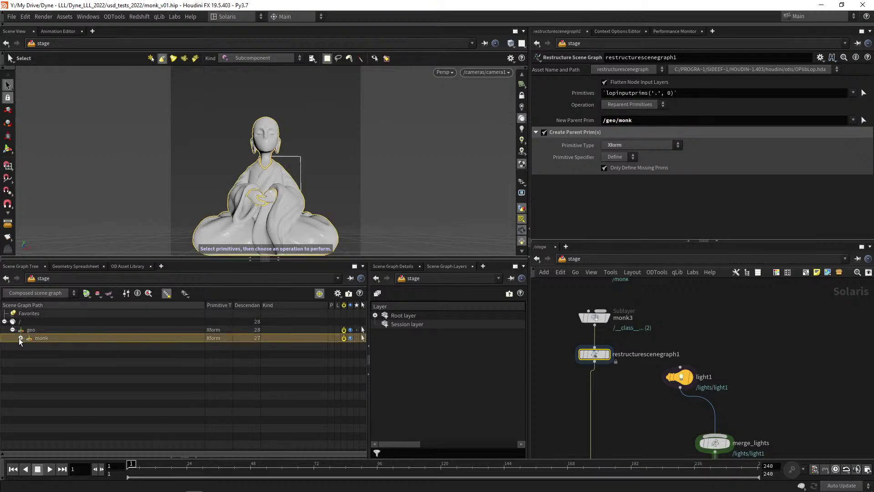
pyautogui.click(21, 338)
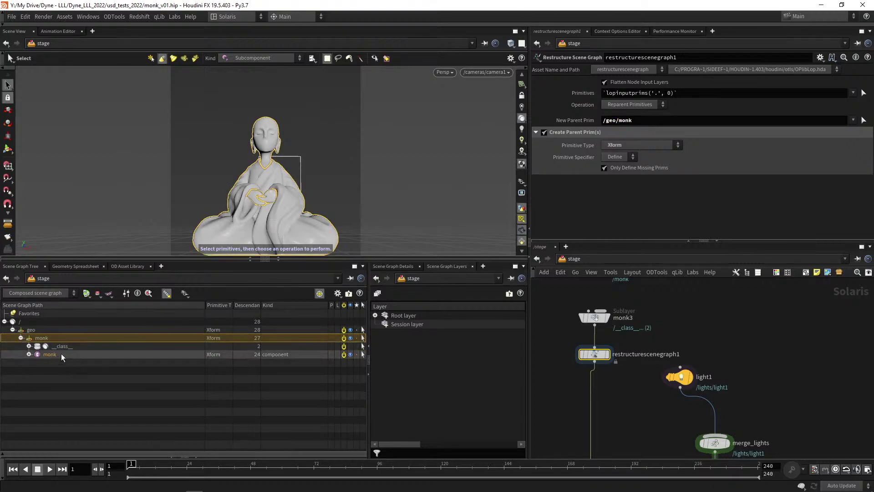
pyautogui.scroll(-4, 597, 375)
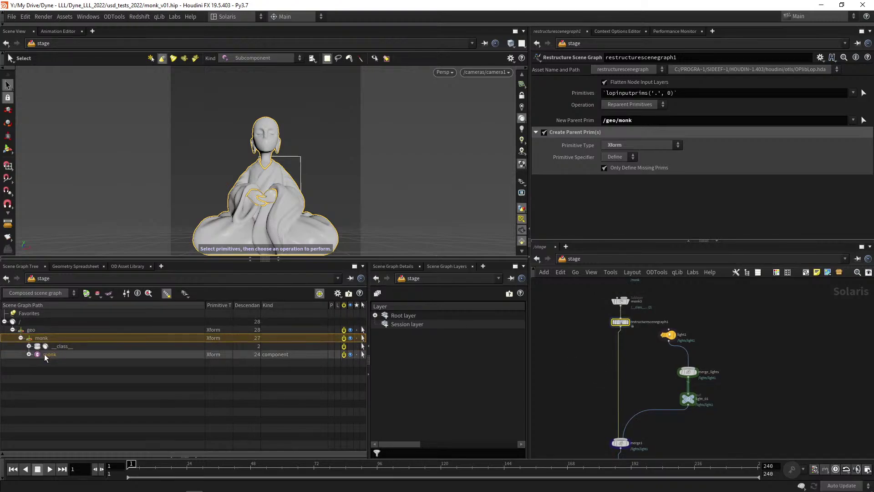
# Select OUT_scene_01 in the network and rename the camera node as camera_010.
pyautogui.moveTo(568, 429); pyautogui.dragTo(561, 343, button='middle')
pyautogui.scroll(-3, 567, 400)
pyautogui.moveTo(565, 397); pyautogui.dragTo(608, 421)
pyautogui.scroll(2, 607, 422)
pyautogui.moveTo(553, 389); pyautogui.dragTo(594, 387, button='middle')
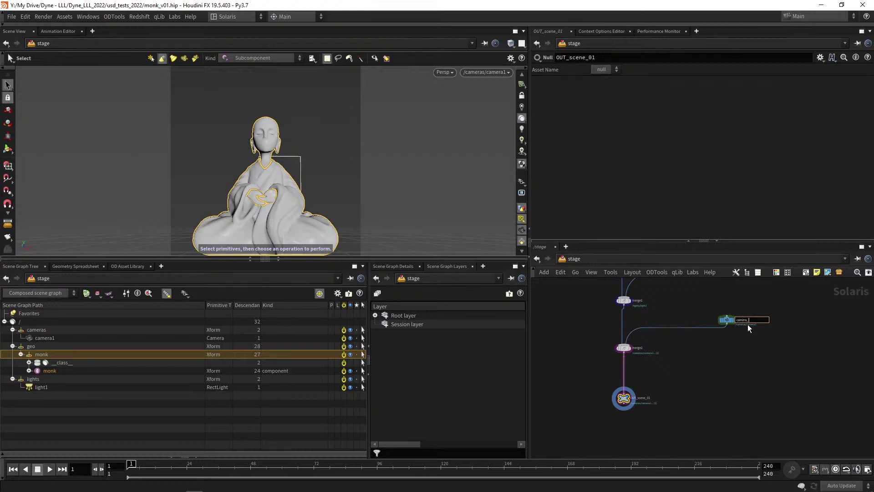
pyautogui.write('010')
pyautogui.press('Return')
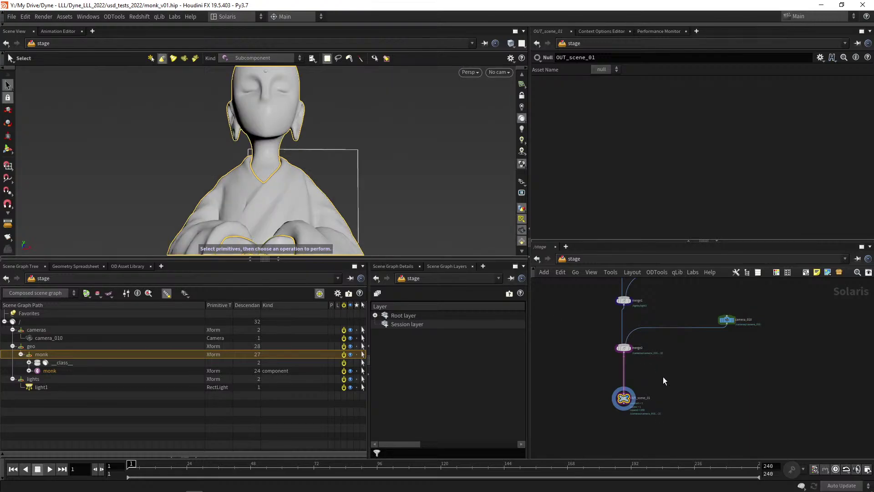
# Set the viewport to look through /cameras/camera_010.
pyautogui.scroll(5, 672, 389)
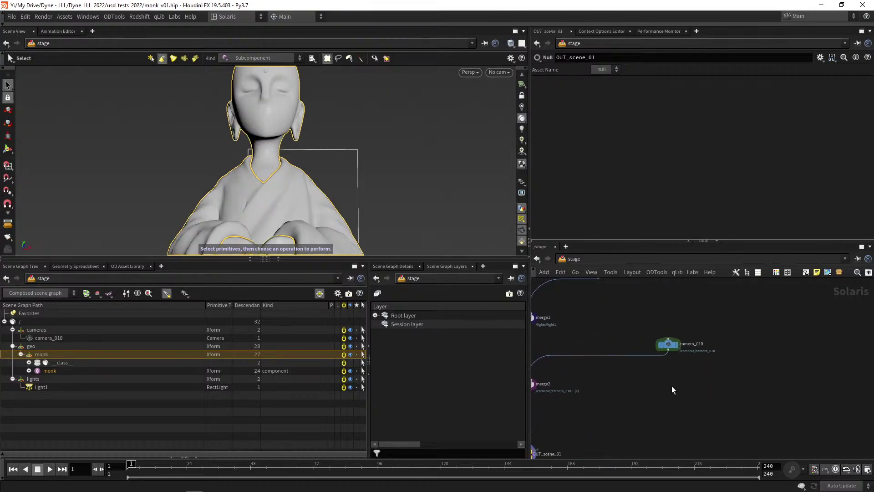
pyautogui.scroll(3, 671, 386)
pyautogui.click(499, 72)
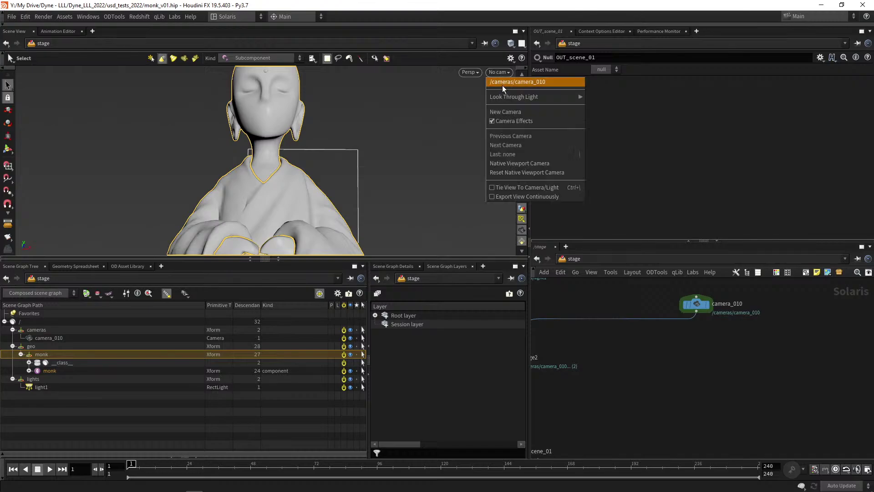
pyautogui.click(503, 82)
pyautogui.scroll(-2, 643, 371)
pyautogui.moveTo(636, 298); pyautogui.dragTo(611, 369, button='middle')
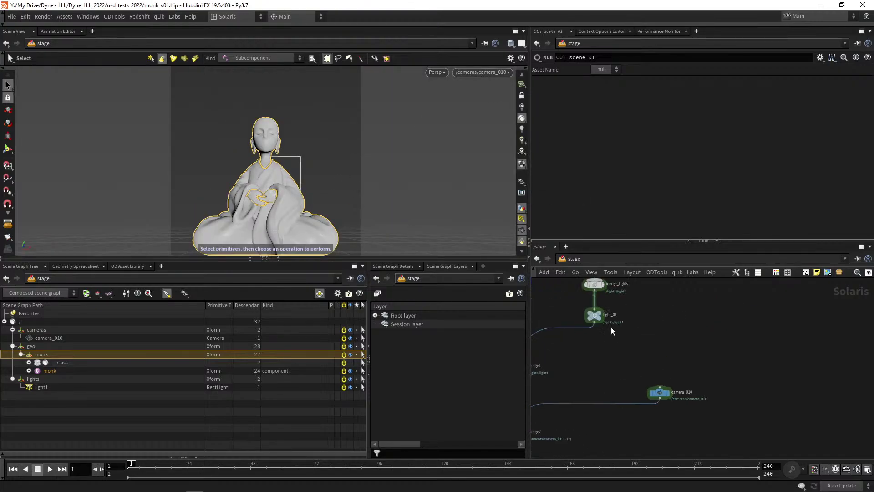
# Select the light1 node, orbit the viewport out of the camera view and switch the viewport renderer to Karma.
pyautogui.moveTo(634, 318); pyautogui.dragTo(674, 407, button='middle')
pyautogui.scroll(2, 681, 339)
pyautogui.moveTo(681, 339); pyautogui.dragTo(629, 361, button='middle')
pyautogui.scroll(-3, 683, 342)
pyautogui.scroll(1, 646, 362)
pyautogui.moveTo(670, 364); pyautogui.dragTo(627, 327)
pyautogui.scroll(2, 614, 332)
pyautogui.moveTo(608, 314); pyautogui.dragTo(641, 335)
pyautogui.keyDown('alt'); pyautogui.moveTo(242, 234); pyautogui.dragTo(315, 177); pyautogui.keyUp('alt')
pyautogui.scroll(-5, 315, 177)
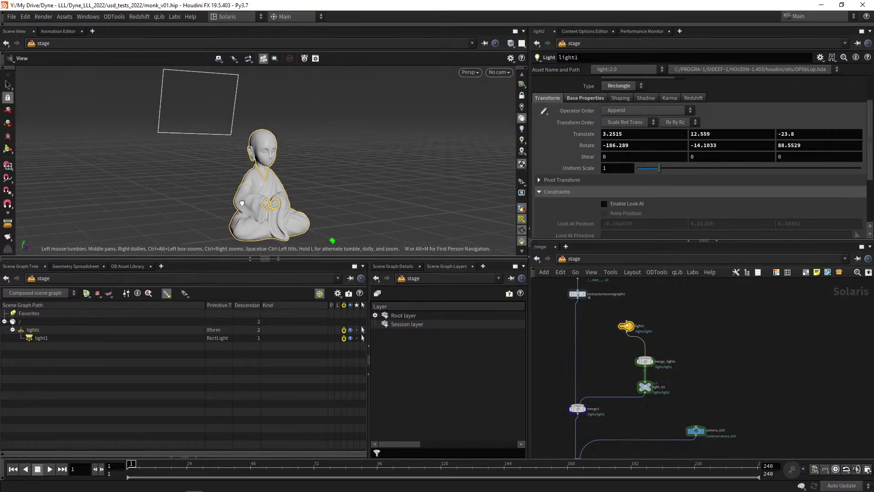
pyautogui.press('s')
pyautogui.click(470, 72)
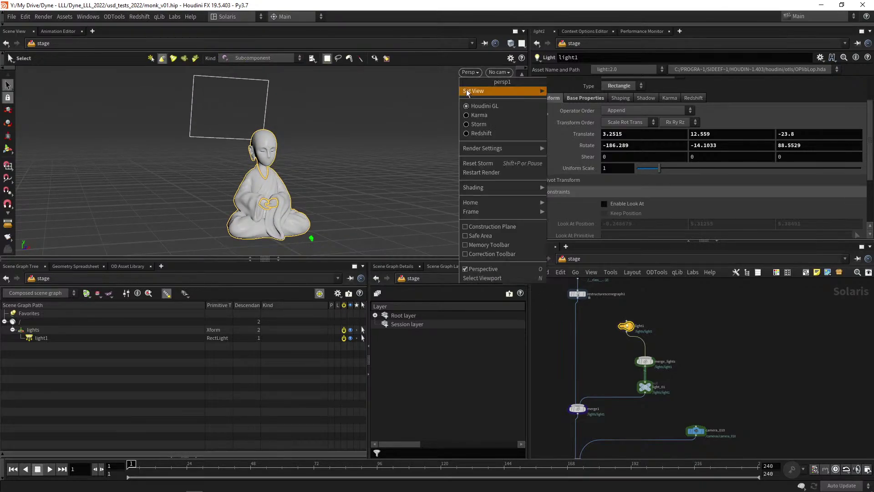
pyautogui.click(474, 115)
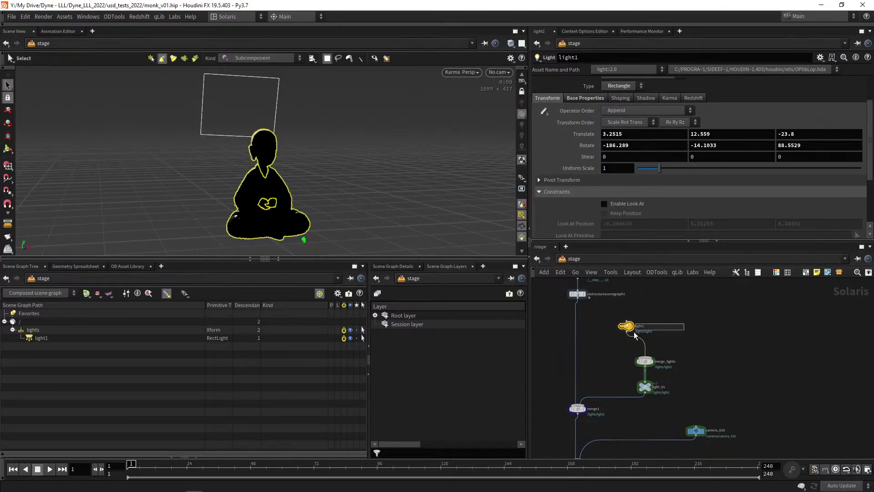
# Reset the Translate and Rotate values of light1 to 0 and activate its viewport handles.
pyautogui.keyDown('ctrl'); pyautogui.middleClick(585, 135); pyautogui.keyUp('ctrl')
pyautogui.keyDown('ctrl'); pyautogui.middleClick(585, 145); pyautogui.keyUp('ctrl')
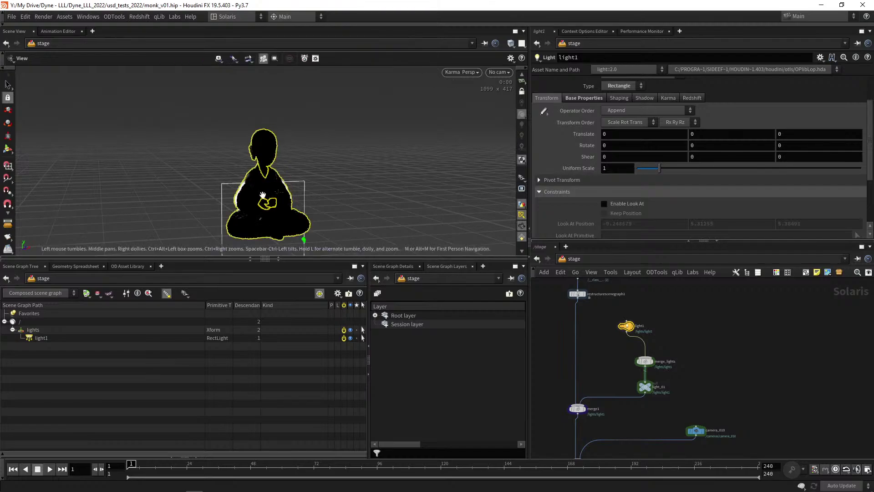
pyautogui.keyDown('alt'); pyautogui.moveTo(262, 196); pyautogui.dragTo(288, 197); pyautogui.keyUp('alt')
pyautogui.keyDown('alt'); pyautogui.moveTo(306, 188); pyautogui.dragTo(314, 172, button='middle'); pyautogui.keyUp('alt')
pyautogui.press('Return')
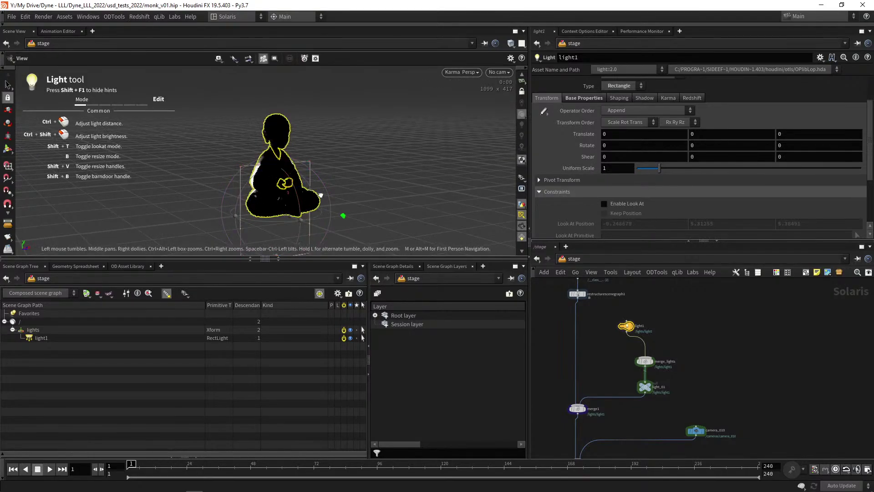
# Move light1 behind and above the monk to about Y 9.58, Z -12.02, and flip it with Rotate X -180.
pyautogui.keyDown('alt'); pyautogui.moveTo(275, 198); pyautogui.dragTo(191, 178); pyautogui.keyUp('alt')
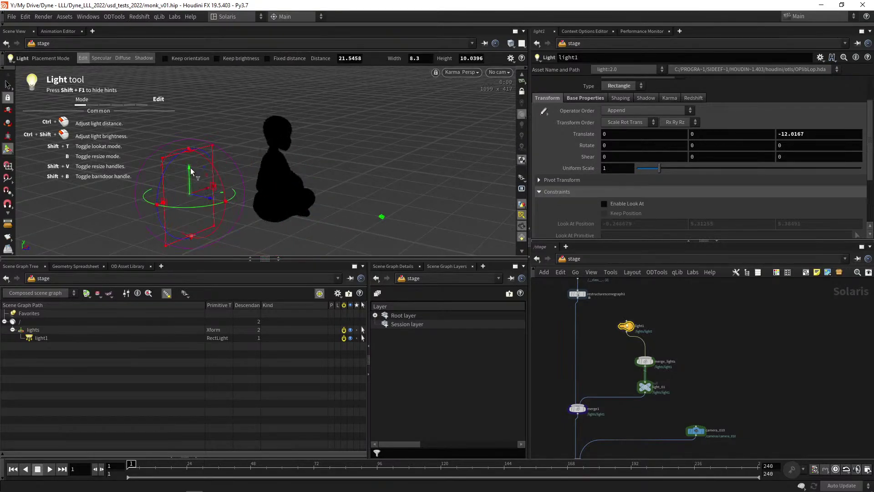
pyautogui.moveTo(203, 89); pyautogui.dragTo(204, 91)
pyautogui.moveTo(253, 152)
pyautogui.keyDown('alt'); pyautogui.mouseDown()
pyautogui.moveTo(247, 158)
pyautogui.moveTo(256, 160)
pyautogui.mouseUp(); pyautogui.keyUp('alt')
pyautogui.keyDown('alt'); pyautogui.moveTo(291, 178); pyautogui.dragTo(301, 195, button='middle'); pyautogui.keyUp('alt')
pyautogui.moveTo(236, 92); pyautogui.dragTo(147, 198)
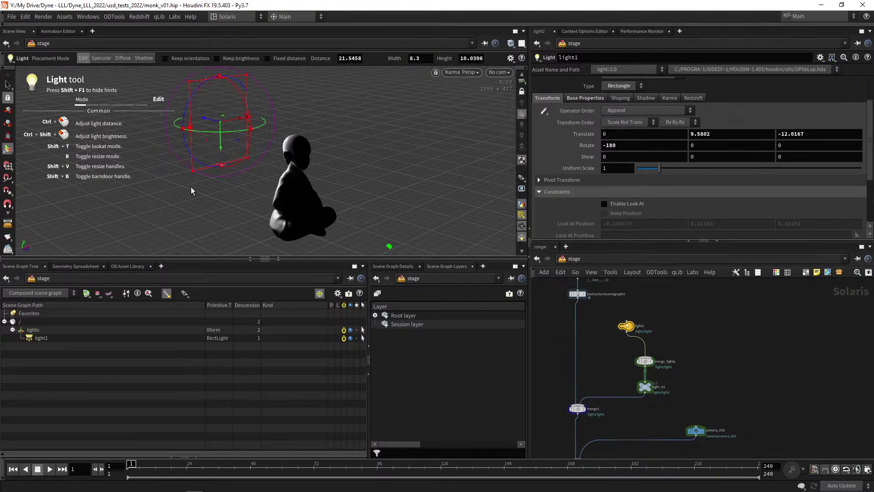
pyautogui.keyDown('alt'); pyautogui.moveTo(277, 178); pyautogui.dragTo(288, 162); pyautogui.keyUp('alt')
# Resize light1 interactively in the viewport to about 19.4 wide and 16.04 high.
pyautogui.click(593, 101)
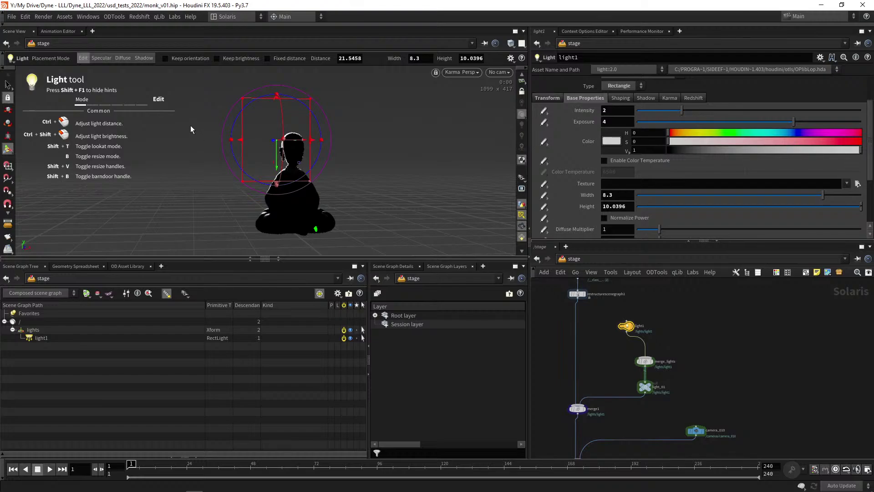
pyautogui.press('b')
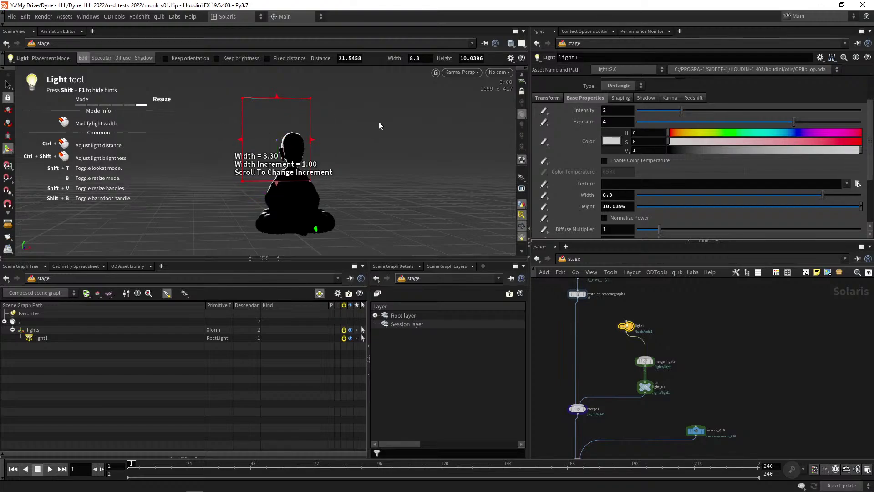
pyautogui.moveTo(380, 126); pyautogui.dragTo(406, 149)
pyautogui.press('b')
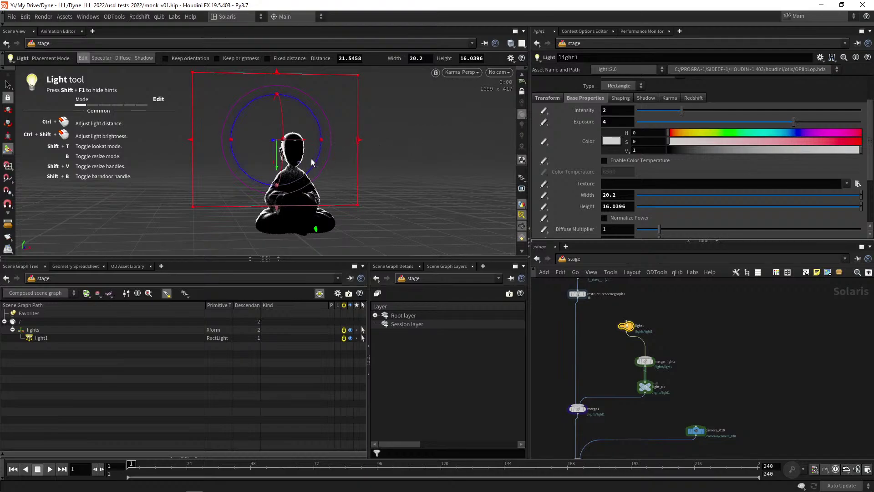
pyautogui.press('space')
pyautogui.moveTo(312, 163); pyautogui.dragTo(251, 219)
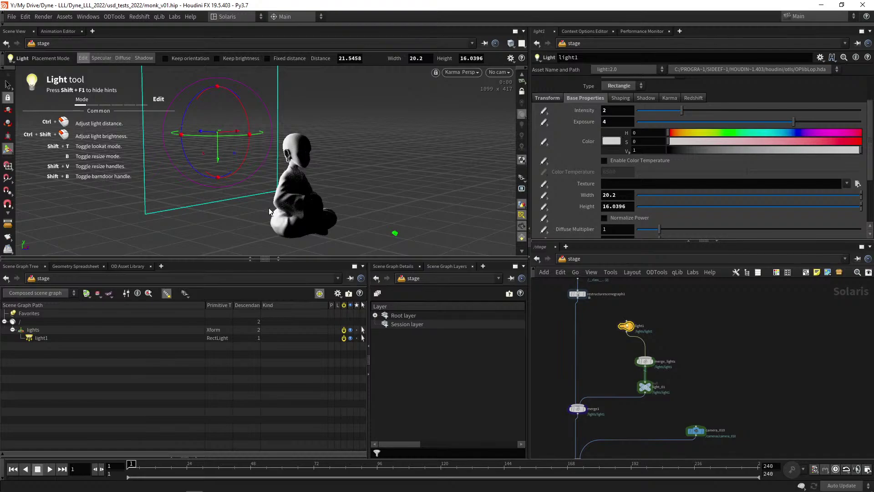
pyautogui.press('b')
pyautogui.moveTo(270, 211); pyautogui.dragTo(229, 221)
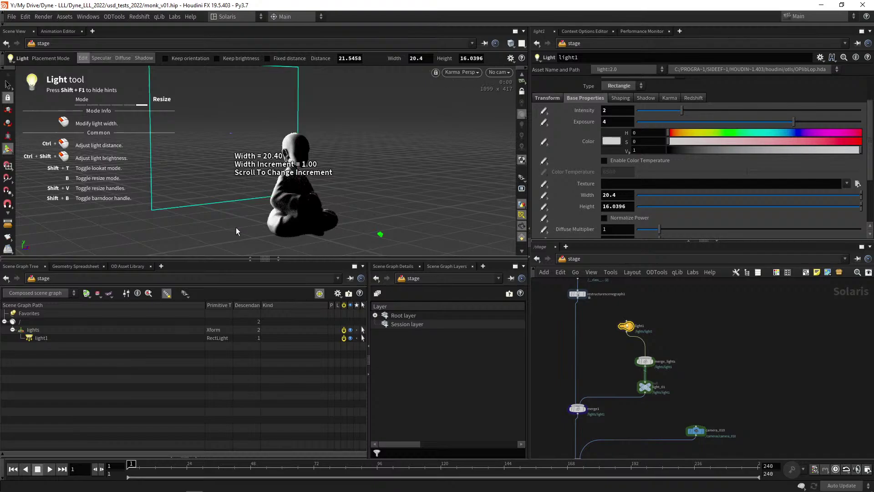
pyautogui.moveTo(226, 207); pyautogui.dragTo(247, 122)
pyautogui.press('b')
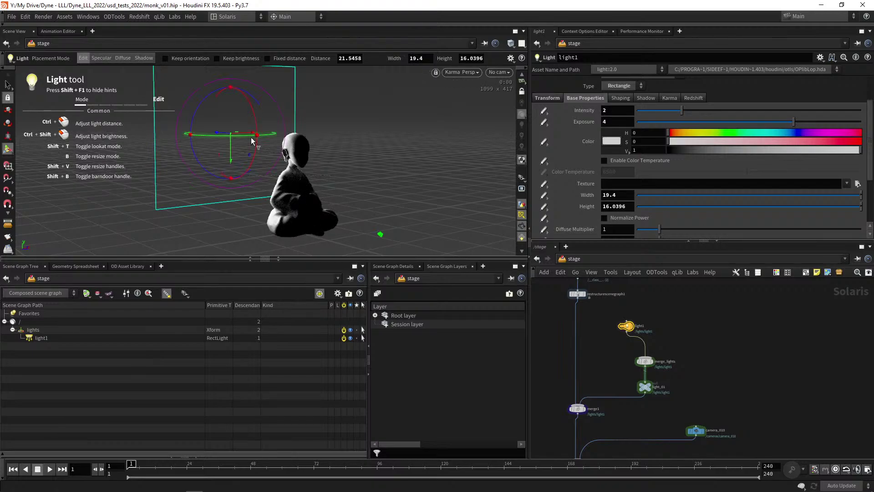
# Duplicate light1 as light2 and light3 and connect both copies to merge_lights.
pyautogui.press('space')
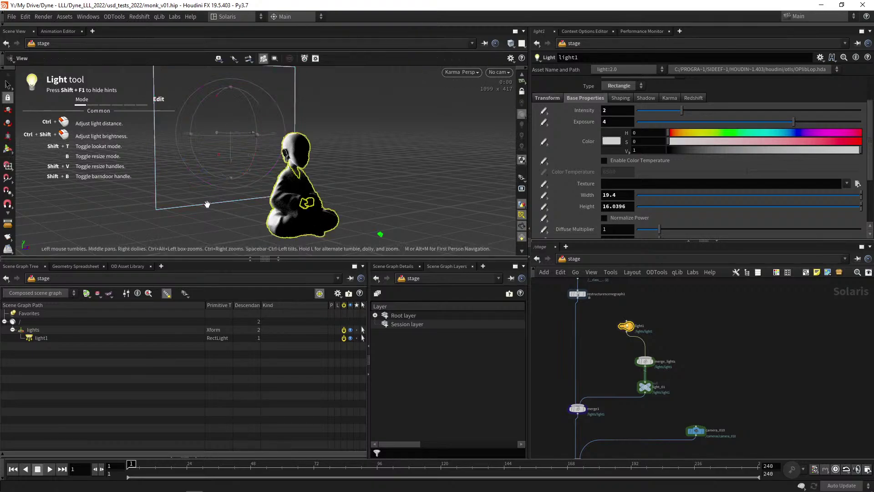
pyautogui.moveTo(214, 215); pyautogui.dragTo(196, 182)
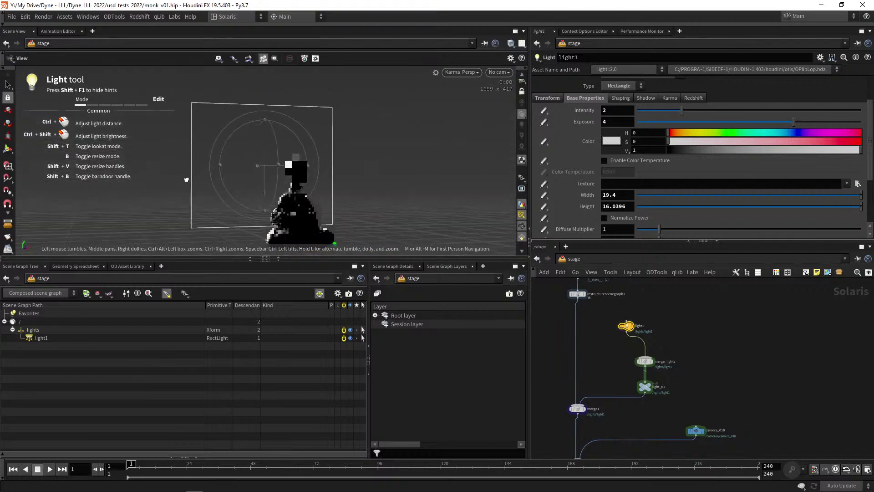
pyautogui.scroll(1, 670, 320)
pyautogui.scroll(1, 670, 320)
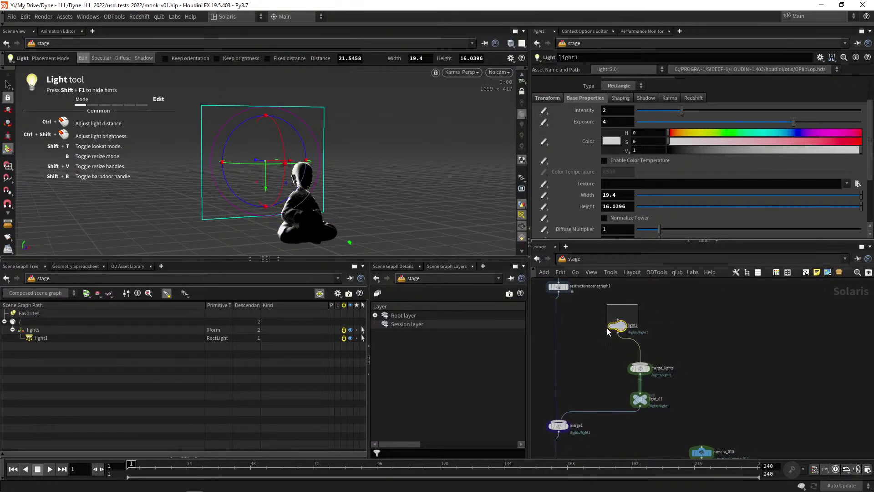
pyautogui.hotkey('ctrl', 'v')
pyautogui.click(685, 344)
pyautogui.scroll(2, 684, 344)
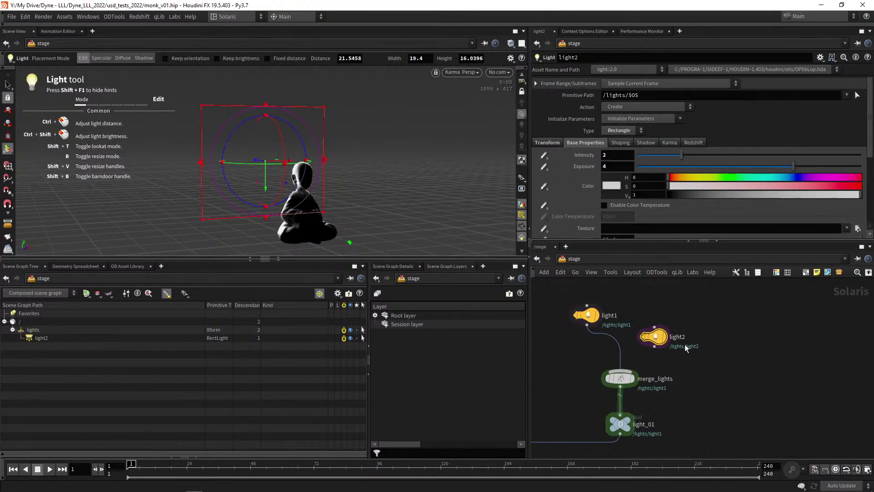
pyautogui.hotkey('ctrl', 'v')
pyautogui.click(739, 342)
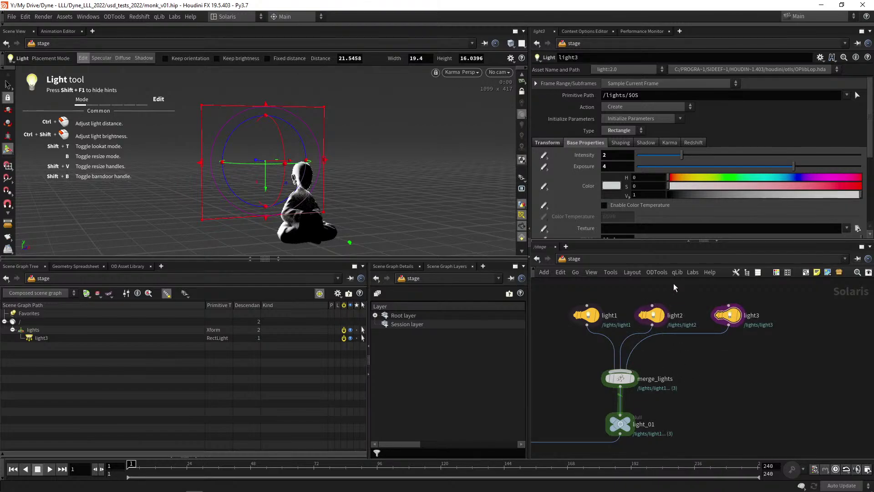
# Look through /cameras/camera_010 and place light2 with Specular placement so its highlight falls on the monk's head.
pyautogui.click(651, 315)
pyautogui.click(101, 58)
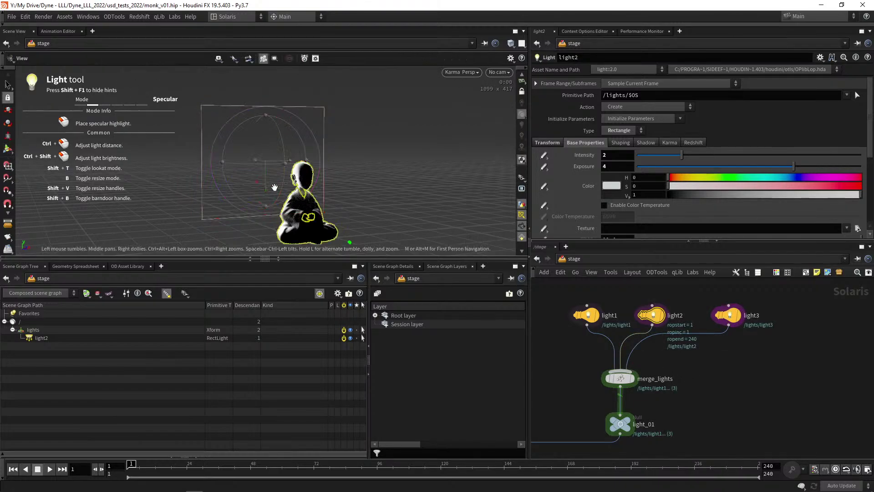
pyautogui.moveTo(313, 183); pyautogui.dragTo(373, 178)
pyautogui.click(499, 72)
pyautogui.click(504, 83)
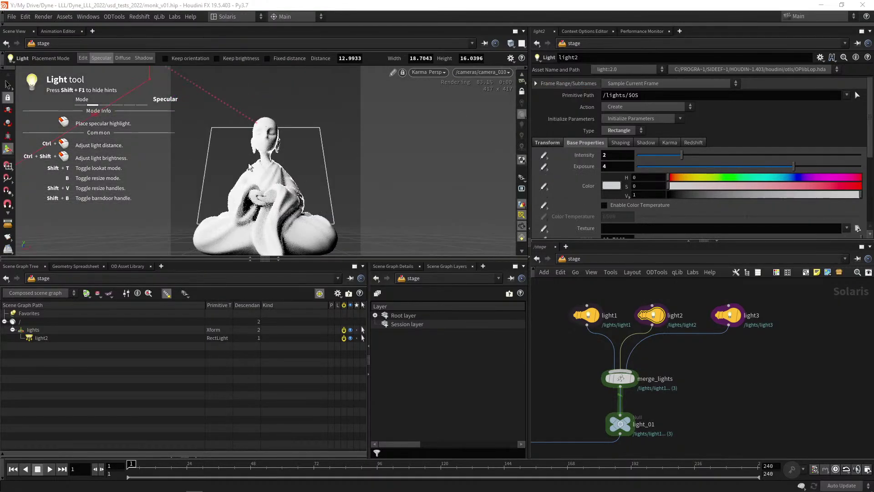
pyautogui.click(263, 124)
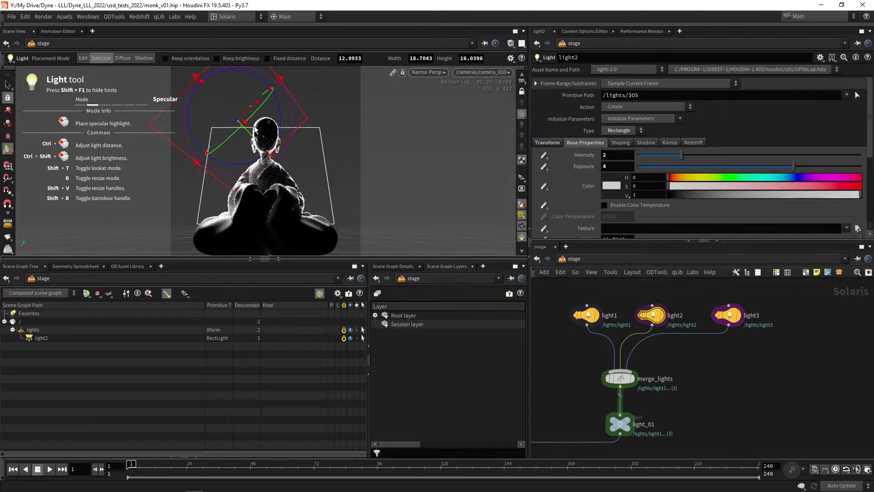
pyautogui.click(255, 129)
pyautogui.moveTo(256, 129); pyautogui.dragTo(254, 127)
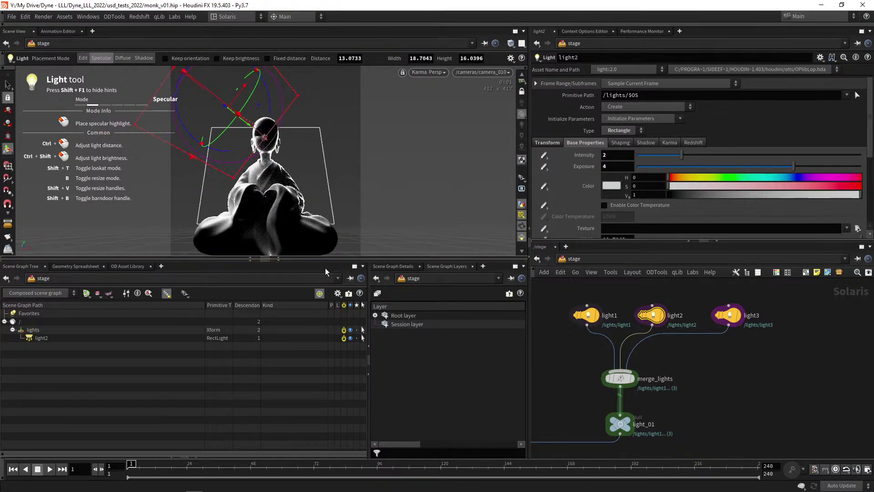
# Enlarge the viewport pane and select OUT_scene_01 to review the lit scene and its scene graph.
pyautogui.moveTo(324, 261); pyautogui.dragTo(338, 315)
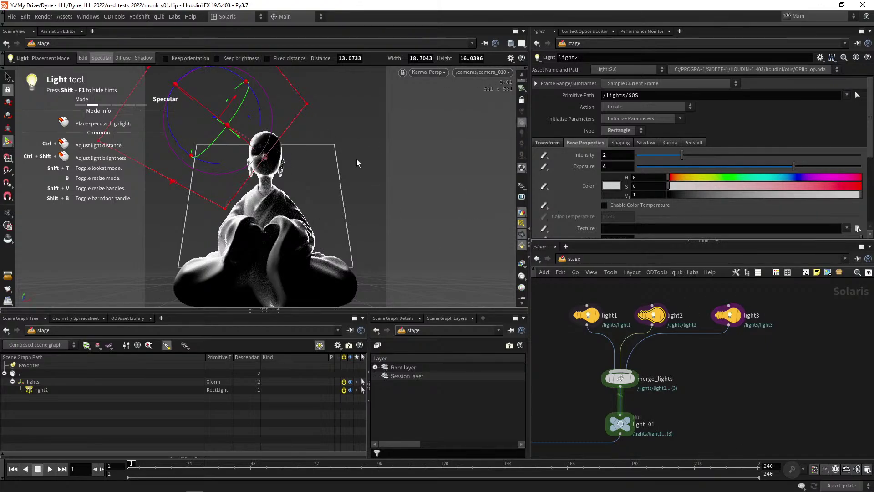
pyautogui.moveTo(704, 389); pyautogui.dragTo(676, 337, button='middle')
pyautogui.scroll(-4, 706, 351)
pyautogui.moveTo(591, 409); pyautogui.dragTo(653, 435)
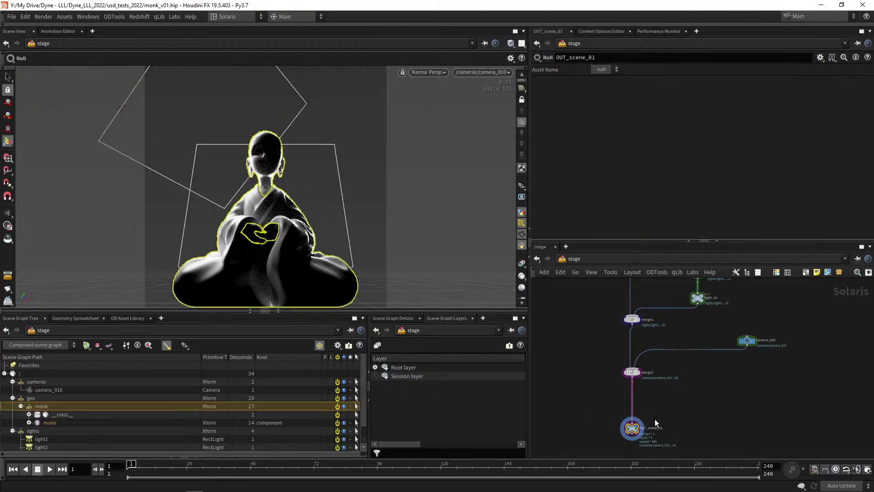
# Select light3 and place its specular highlight on the outer edge of the monk's knee on the camera's right side.
pyautogui.moveTo(698, 371); pyautogui.dragTo(639, 415, button='middle')
pyautogui.scroll(2, 708, 310)
pyautogui.moveTo(709, 311); pyautogui.dragTo(696, 363, button='middle')
pyautogui.moveTo(718, 346); pyautogui.dragTo(659, 293)
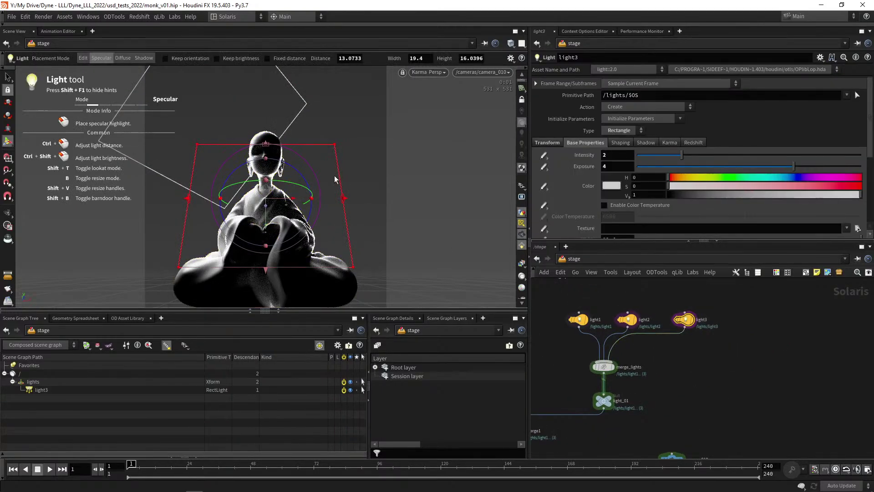
pyautogui.click(345, 287)
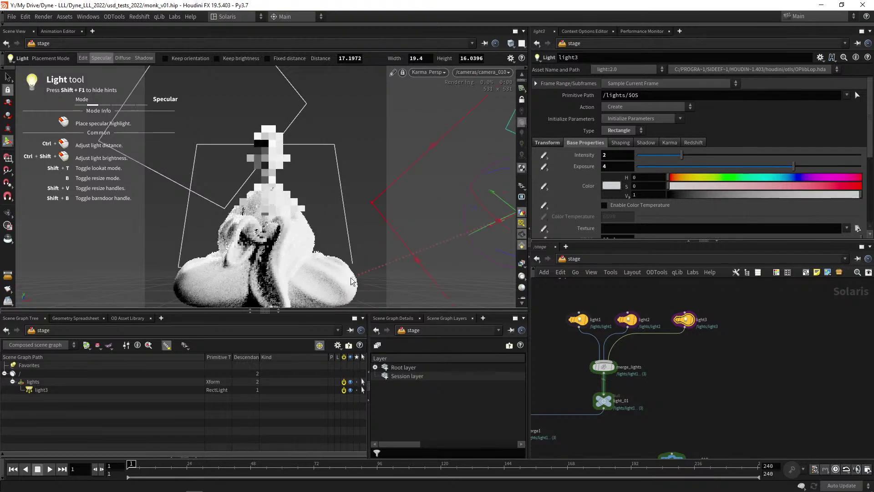
pyautogui.click(347, 282)
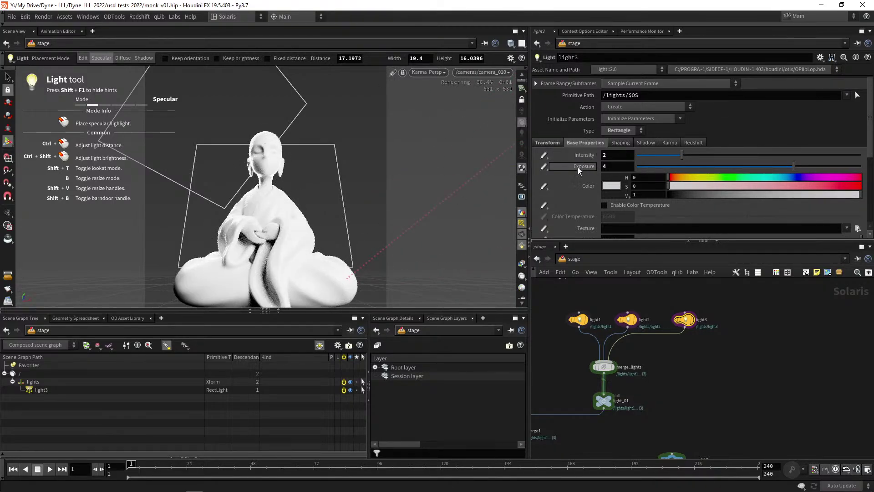
# Set the Width and Height of light3 to 50.
pyautogui.scroll(-2, 579, 171)
pyautogui.scroll(-2, 580, 181)
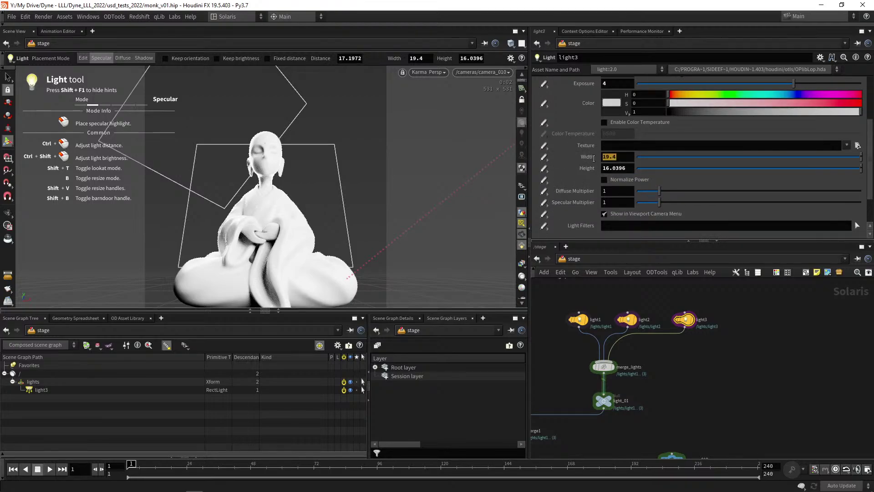
pyautogui.write('50')
pyautogui.press('Tab')
pyautogui.write('50')
pyautogui.press('Return')
pyautogui.scroll(3, 578, 166)
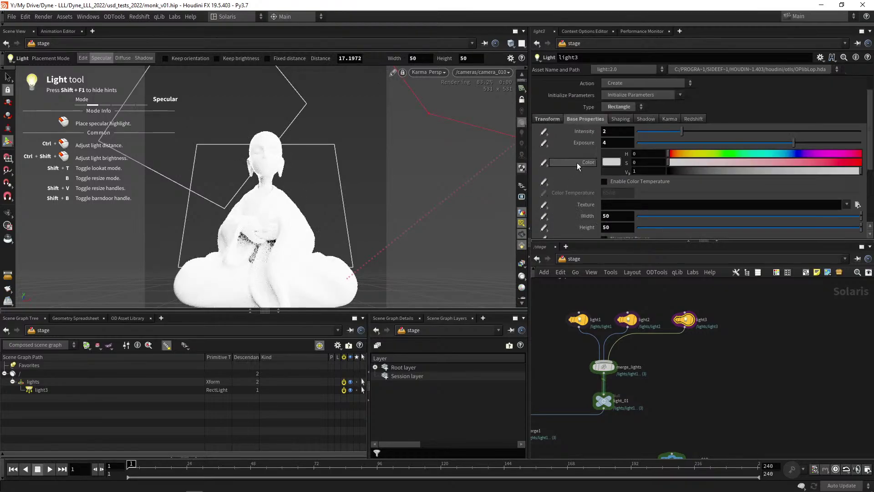
# Lower the brightness of light3 to Intensity 0.05 and Exposure 0.5.
pyautogui.scroll(2, 577, 166)
pyautogui.moveTo(607, 155)
pyautogui.mouseDown()
pyautogui.moveTo(586, 167)
pyautogui.moveTo(598, 172)
pyautogui.moveTo(601, 156)
pyautogui.mouseUp()
pyautogui.write('1')
pyautogui.press('Return')
pyautogui.write('0.5')
pyautogui.press('Return')
pyautogui.write('0.25')
pyautogui.press('Return')
pyautogui.write('0.05')
pyautogui.press('Return')
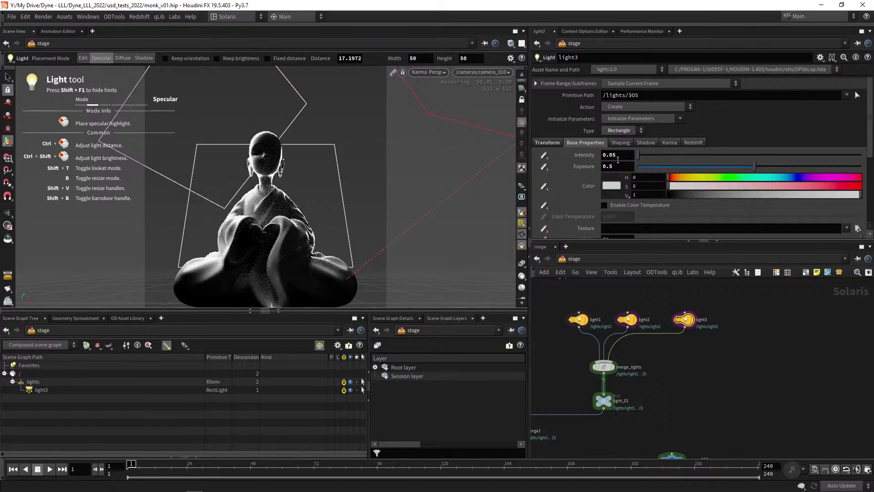
# Enable color temperature on light3, set it to 9500 and set the light's Intensity to 0.1.
pyautogui.scroll(-2, 595, 202)
pyautogui.click(604, 181)
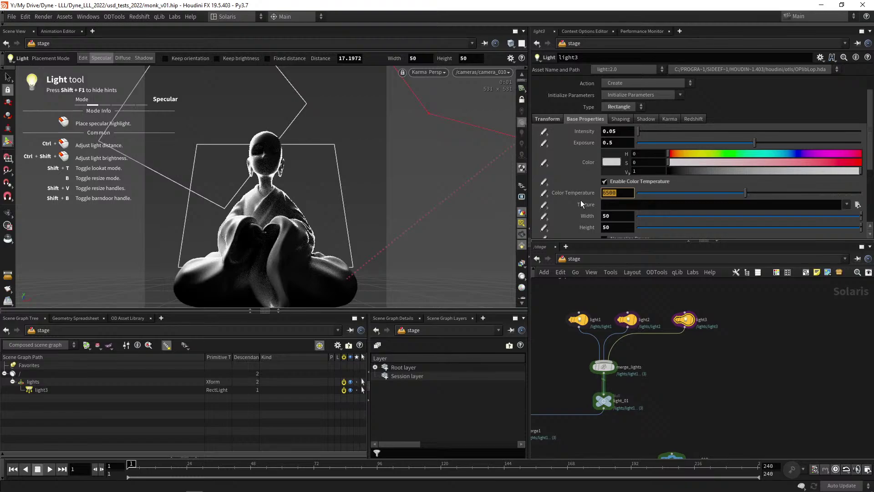
pyautogui.write('9500')
pyautogui.press('Return')
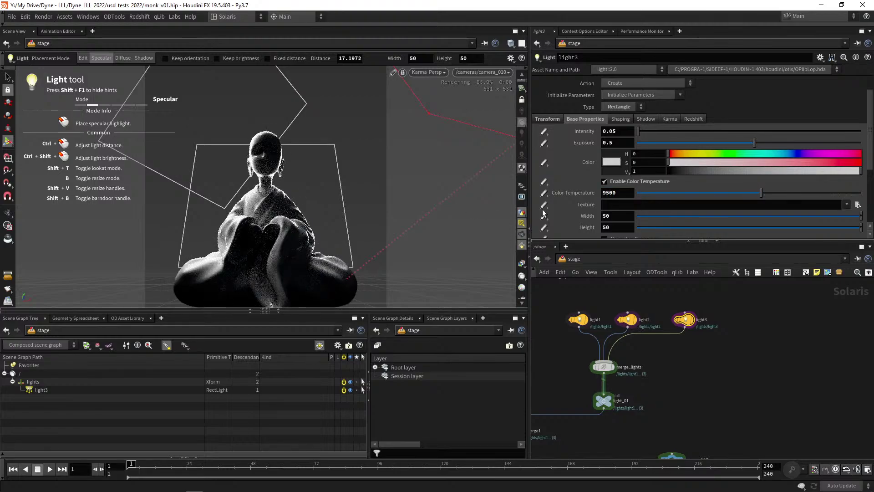
pyautogui.moveTo(620, 132); pyautogui.dragTo(595, 139)
pyautogui.write('0.1')
pyautogui.press('Return')
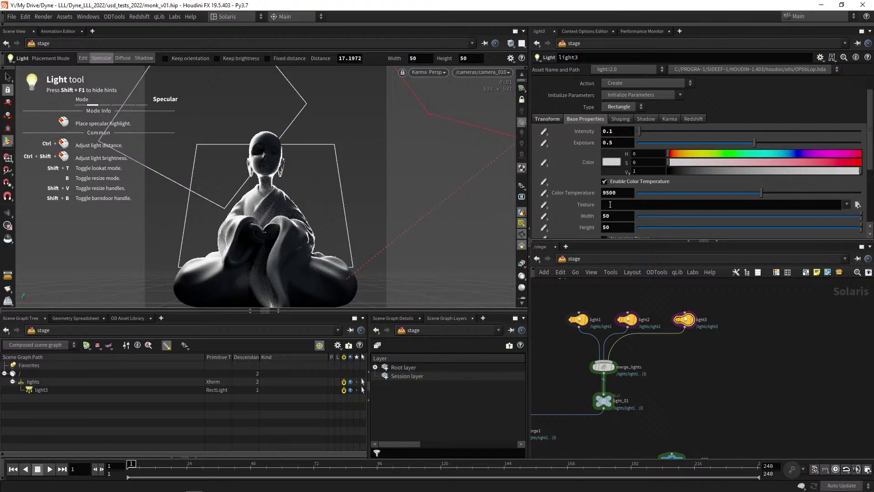
# Leave the camera view for a free view of the lights around the monk and change light3's type to Disk.
pyautogui.press('Escape')
pyautogui.moveTo(306, 176); pyautogui.dragTo(336, 197)
pyautogui.moveTo(336, 197); pyautogui.dragTo(270, 196, button='right')
pyautogui.moveTo(336, 167); pyautogui.dragTo(338, 181)
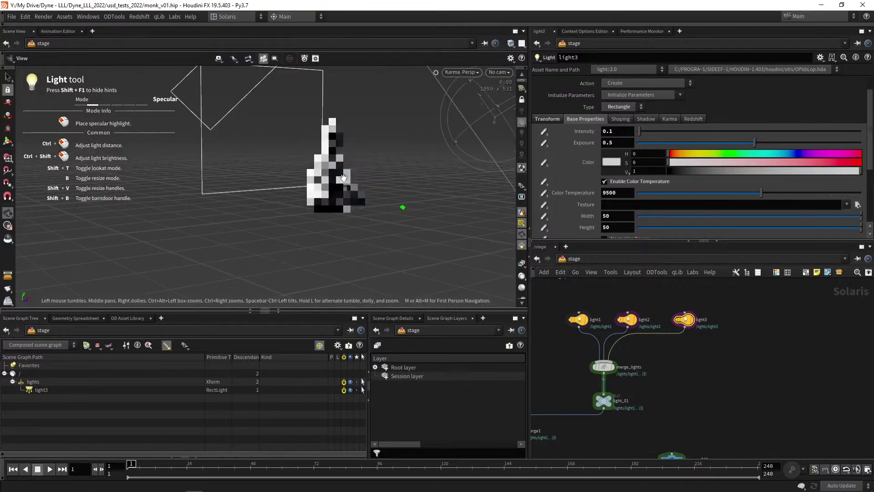
pyautogui.moveTo(337, 181); pyautogui.dragTo(304, 169, button='right')
pyautogui.moveTo(330, 150); pyautogui.dragTo(296, 198, button='middle')
pyautogui.moveTo(296, 198)
pyautogui.mouseDown()
pyautogui.moveTo(306, 212)
pyautogui.moveTo(289, 210)
pyautogui.mouseUp()
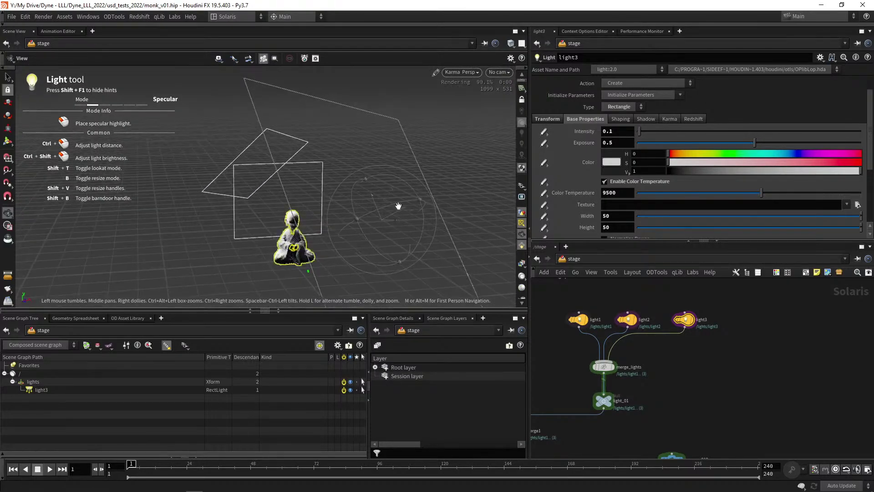
pyautogui.click(615, 110)
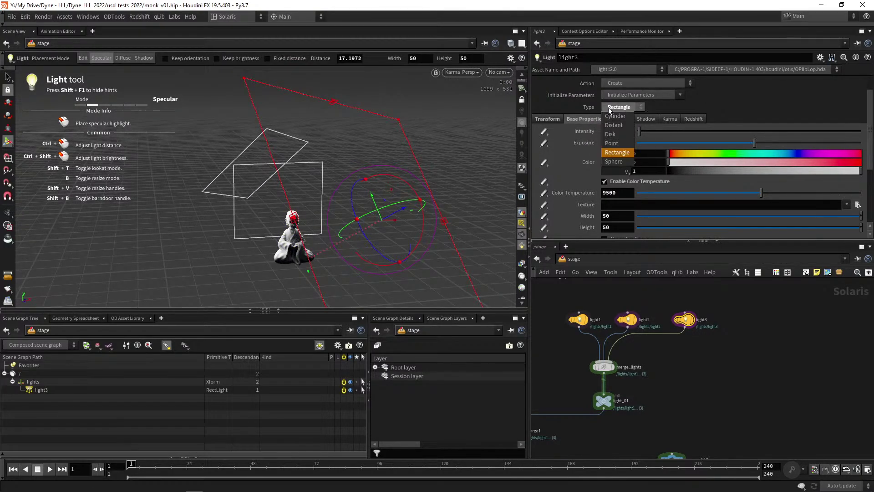
pyautogui.click(619, 135)
# Enlarge the light3 disk by trying a Radius of 20 and settling on 30.
pyautogui.moveTo(333, 194); pyautogui.dragTo(380, 214)
pyautogui.moveTo(614, 205); pyautogui.dragTo(602, 210)
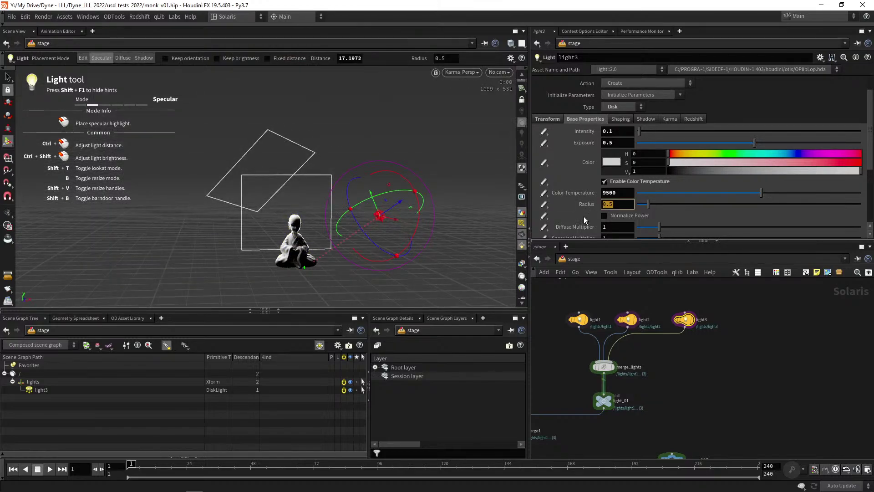
pyautogui.write('20')
pyautogui.press('Return')
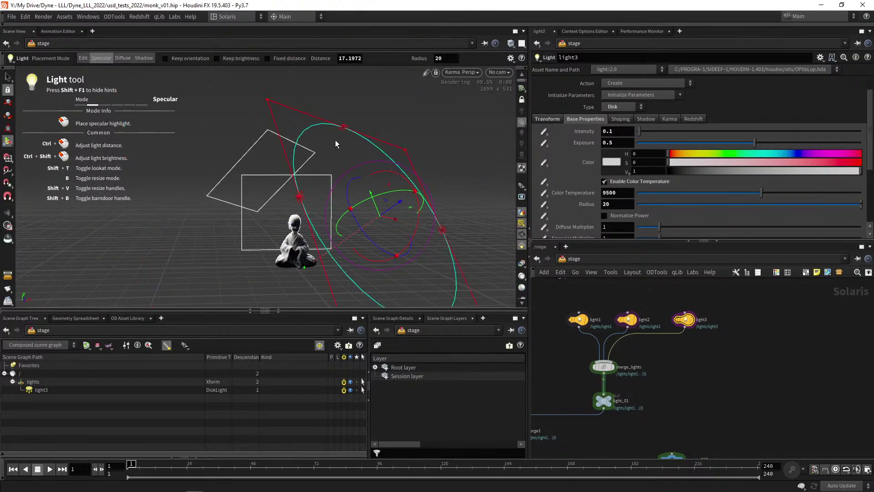
pyautogui.moveTo(611, 204); pyautogui.dragTo(565, 196)
pyautogui.write('30')
pyautogui.press('Return')
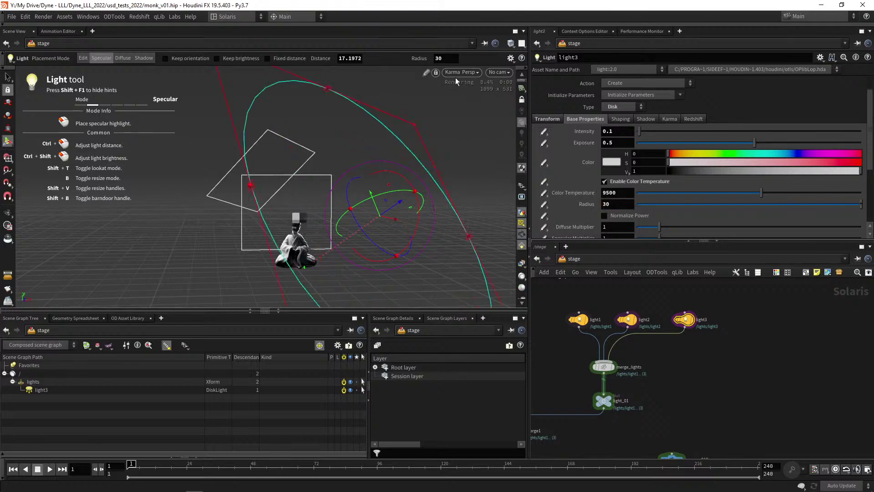
# Look through camera_010 again and raise light3's Intensity to 0.2.
pyautogui.click(459, 74)
pyautogui.click(502, 74)
pyautogui.click(502, 73)
pyautogui.click(499, 84)
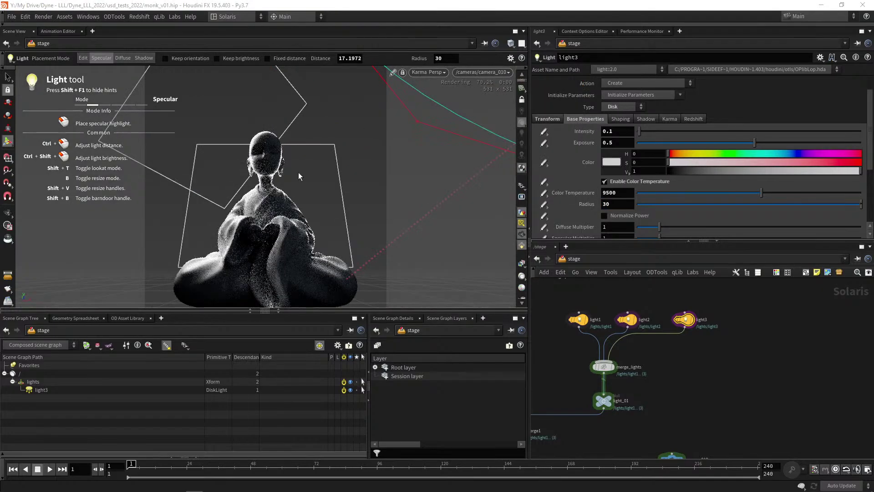
pyautogui.moveTo(615, 131); pyautogui.dragTo(567, 141)
pyautogui.write('0.2')
pyautogui.press('Return')
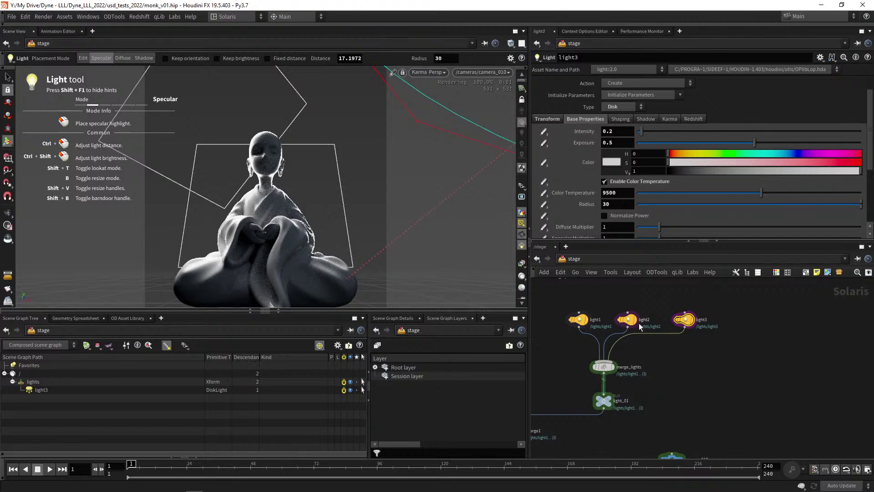
# Rename the light nodes: light3 as fill, light2 as key and light1 as rim.
pyautogui.doubleClick(706, 321)
pyautogui.write('f')
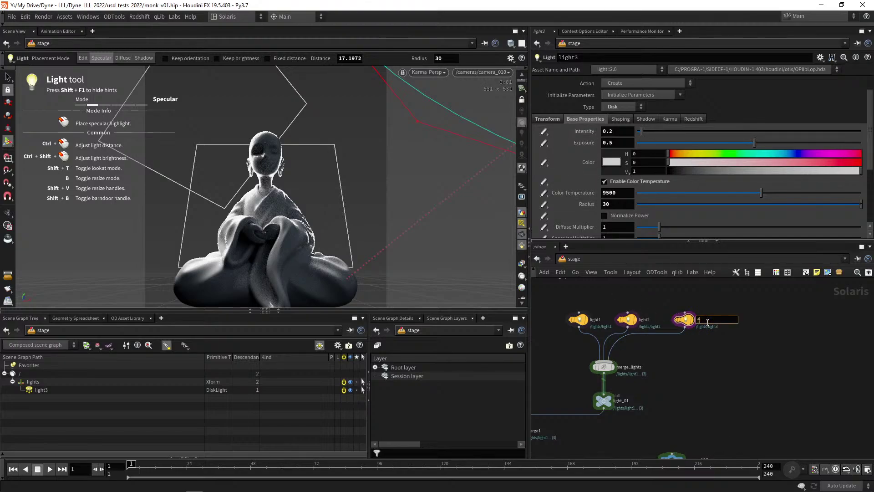
pyautogui.write('ill')
pyautogui.press('Return')
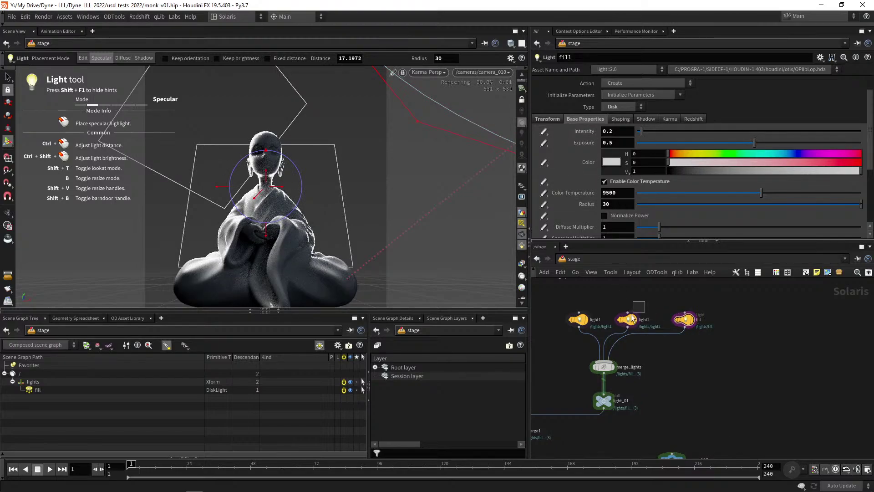
pyautogui.doubleClick(646, 320)
pyautogui.write('key')
pyautogui.press('Return')
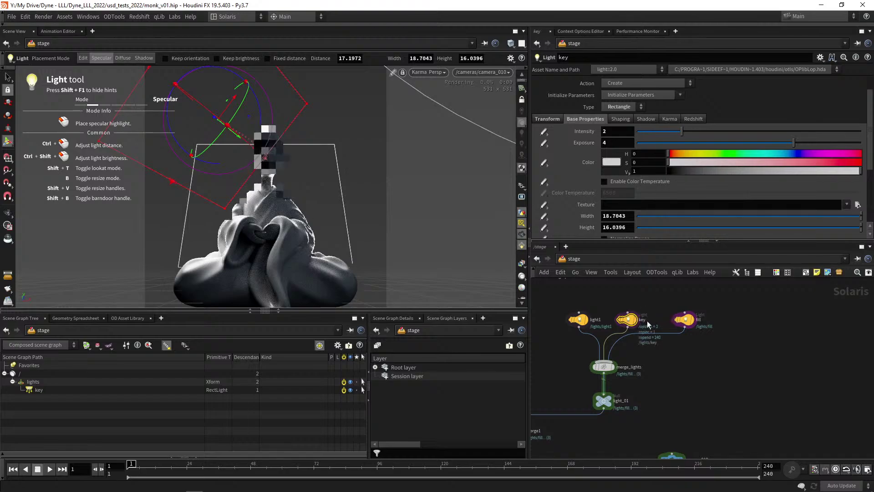
pyautogui.doubleClick(595, 320)
pyautogui.write('rim')
pyautogui.press('Return')
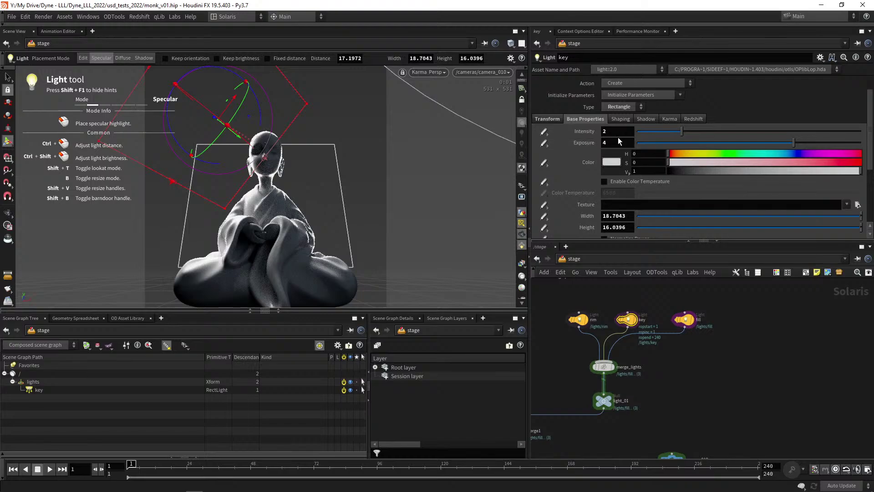
# Enable color temperature on the key light and set it to 5400.
pyautogui.click(618, 181)
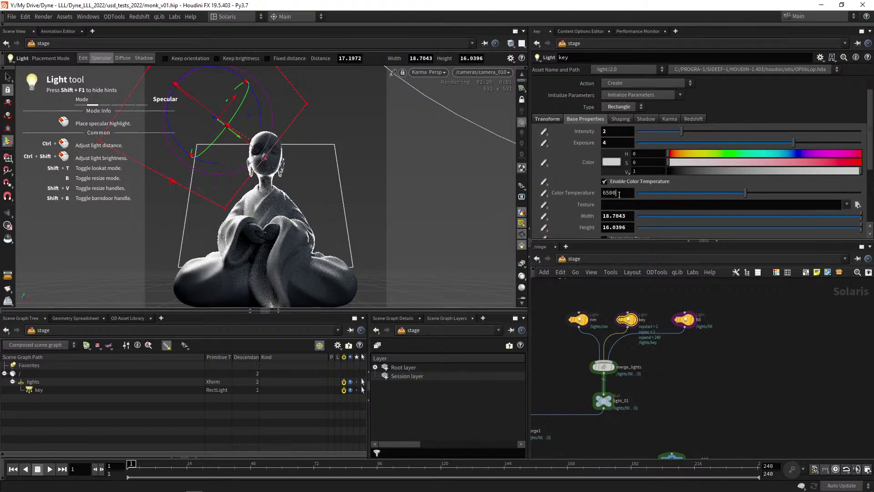
pyautogui.doubleClick(618, 193)
pyautogui.write('5400')
pyautogui.press('Return')
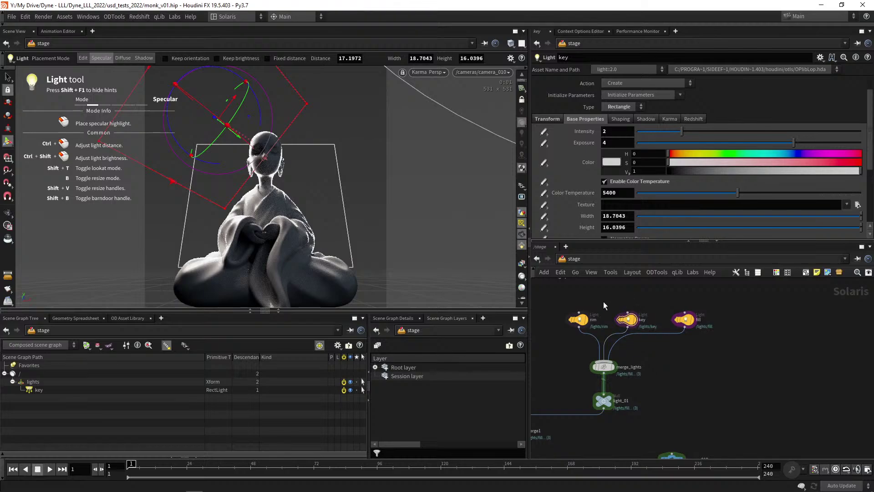
# Change the key light's type to Disk and set its Radius to 1.
pyautogui.keyDown('alt'); pyautogui.moveTo(605, 304); pyautogui.dragTo(641, 303, button='middle'); pyautogui.keyUp('alt')
pyautogui.scroll(-1, 627, 303)
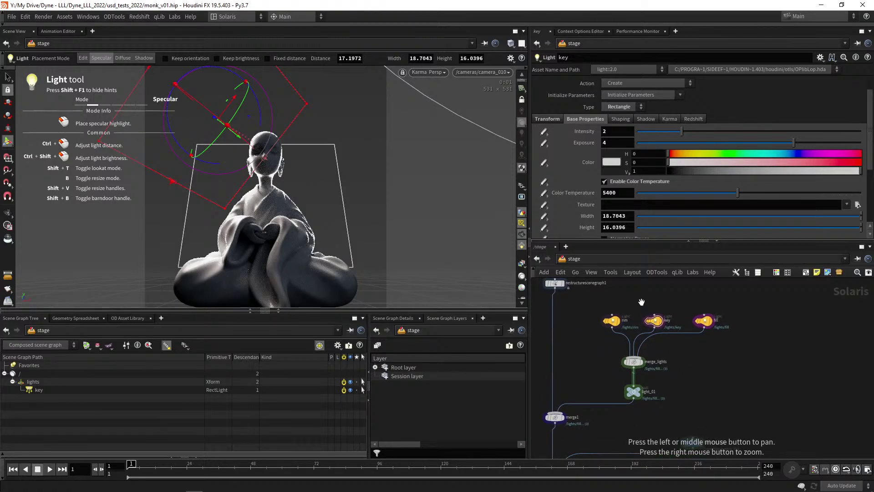
pyautogui.scroll(2, 642, 305)
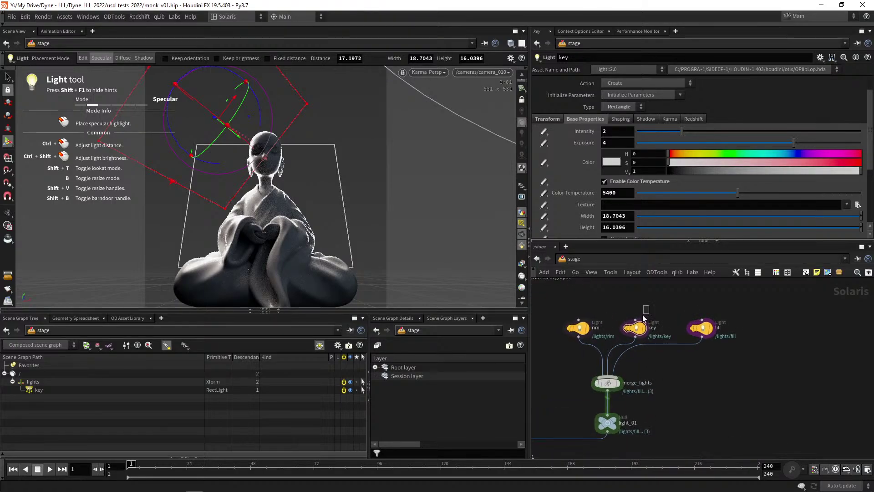
pyautogui.moveTo(643, 315); pyautogui.dragTo(625, 339)
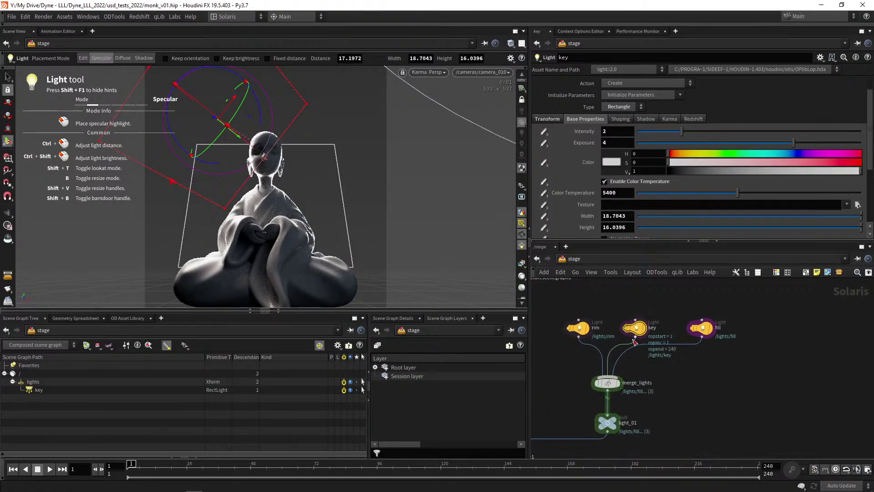
pyautogui.click(615, 110)
pyautogui.click(619, 123)
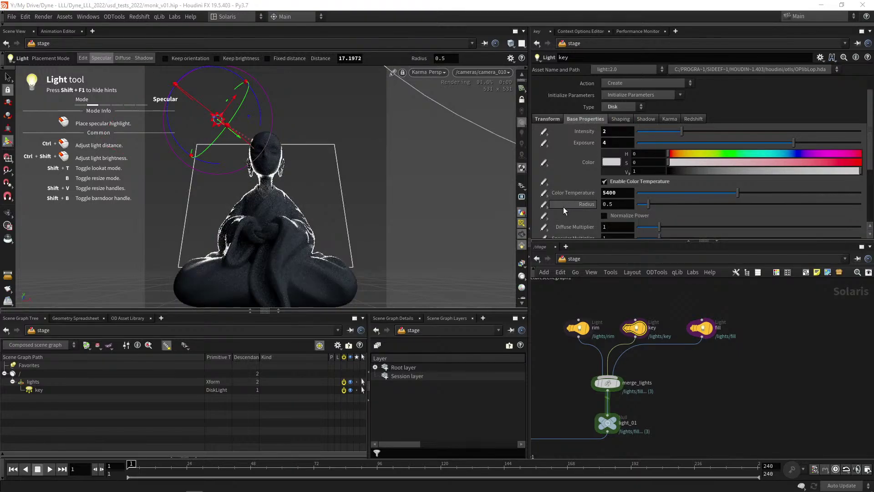
pyautogui.click(626, 205)
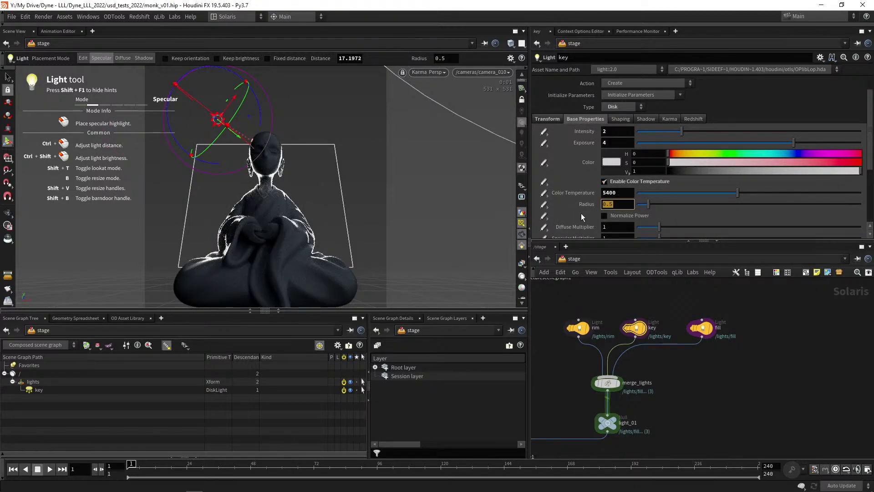
pyautogui.write('1')
pyautogui.press('Return')
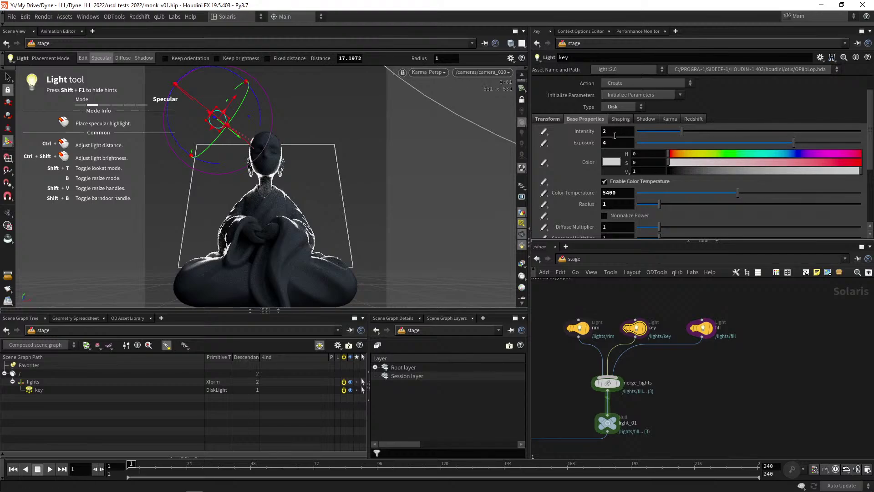
pyautogui.moveTo(591, 134); pyautogui.dragTo(588, 136)
# Move the rim, key, fill and merge_lights nodes together, sideways away from the light_01 null in the network.
pyautogui.moveTo(701, 380); pyautogui.dragTo(670, 367, button='middle')
pyautogui.scroll(-3, 693, 356)
pyautogui.scroll(1, 683, 363)
pyautogui.scroll(-2, 710, 352)
pyautogui.moveTo(697, 366); pyautogui.dragTo(573, 324)
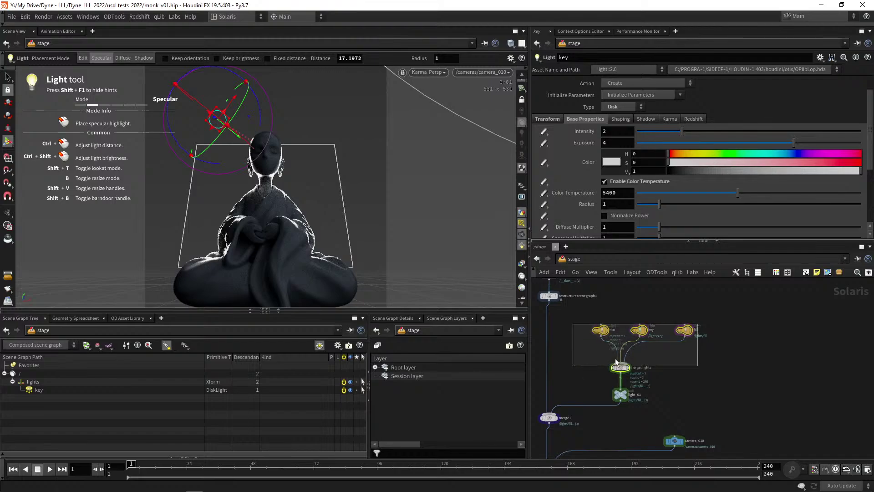
pyautogui.moveTo(616, 362); pyautogui.dragTo(694, 356)
pyautogui.keyDown('alt'); pyautogui.moveTo(698, 383); pyautogui.dragTo(715, 369, button='right'); pyautogui.keyUp('alt')
pyautogui.keyDown('alt'); pyautogui.moveTo(710, 370); pyautogui.dragTo(679, 397, button='middle'); pyautogui.keyUp('alt')
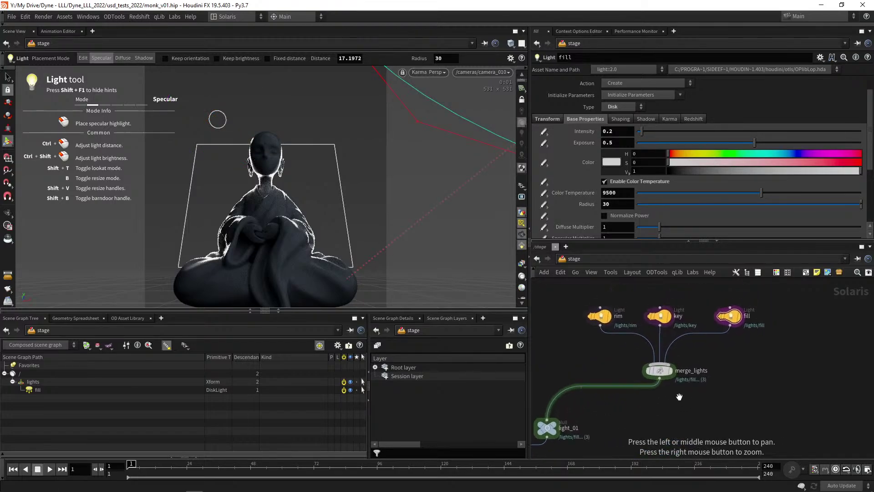
# Select the key light, place its specular highlight on the upper edge of the monk's head and set its Radius to 3.
pyautogui.click(659, 316)
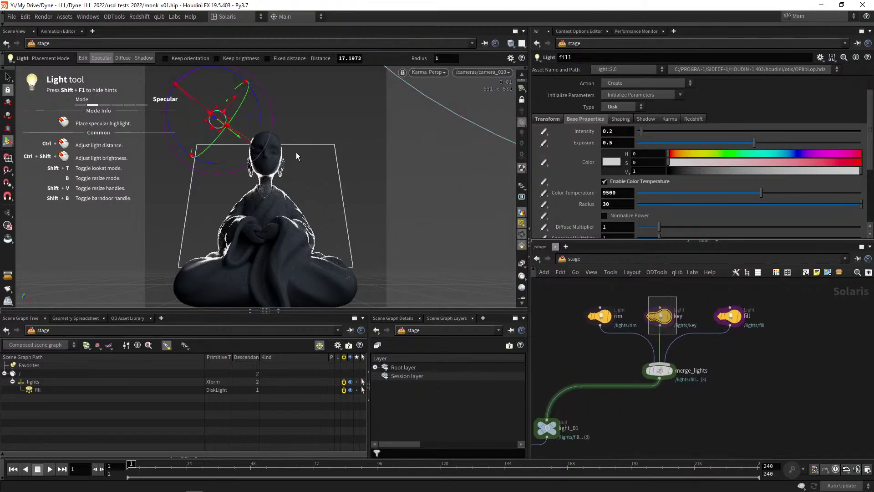
pyautogui.click(260, 141)
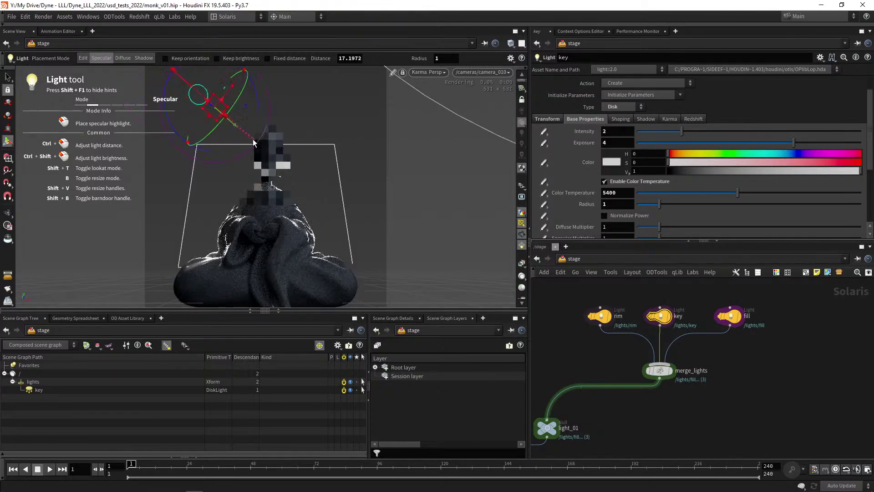
pyautogui.click(255, 143)
pyautogui.click(255, 142)
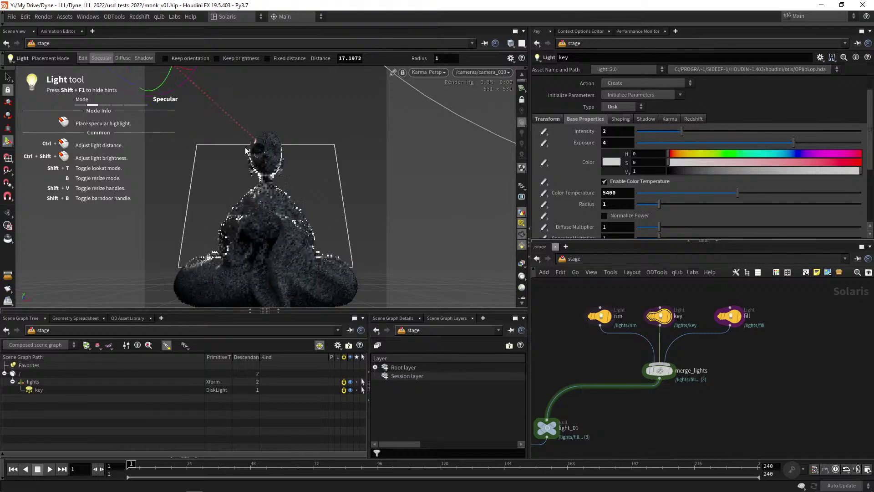
pyautogui.write('3')
pyautogui.press('Return')
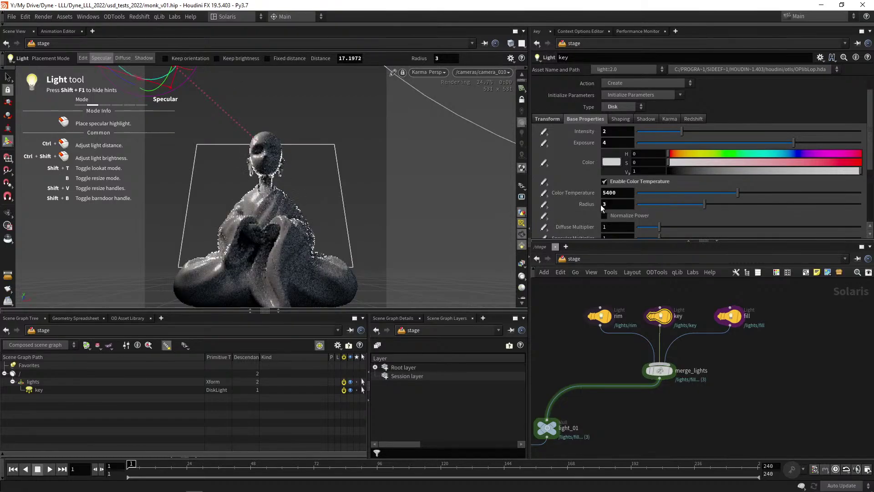
# Place the key light's specular highlight on the monk's lower cheek on the camera's left side and set its Radius to 1.
pyautogui.click(257, 139)
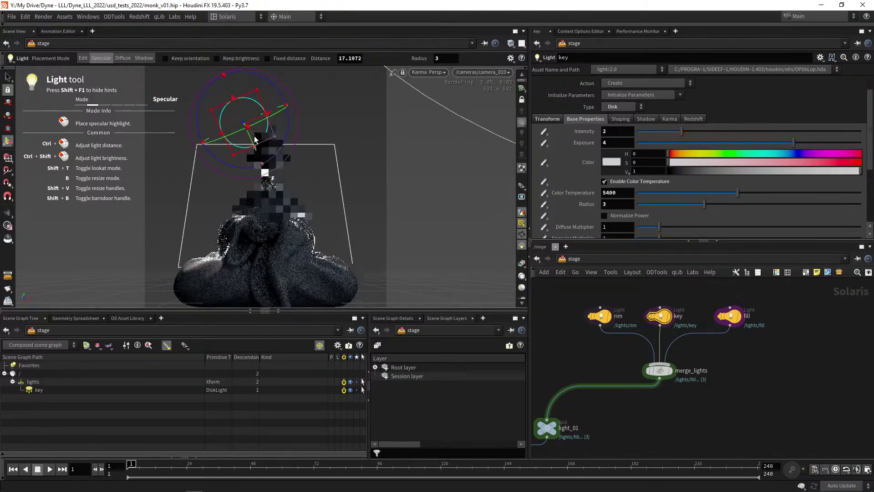
pyautogui.click(255, 143)
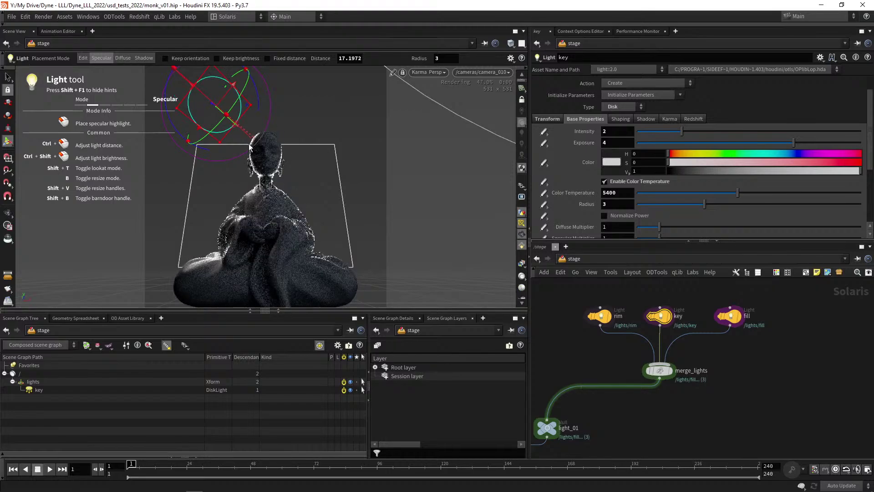
pyautogui.click(258, 152)
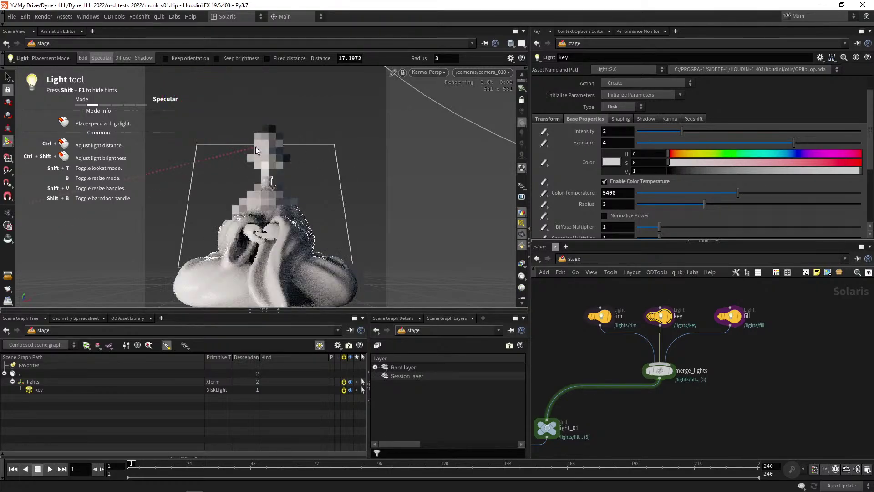
pyautogui.click(253, 153)
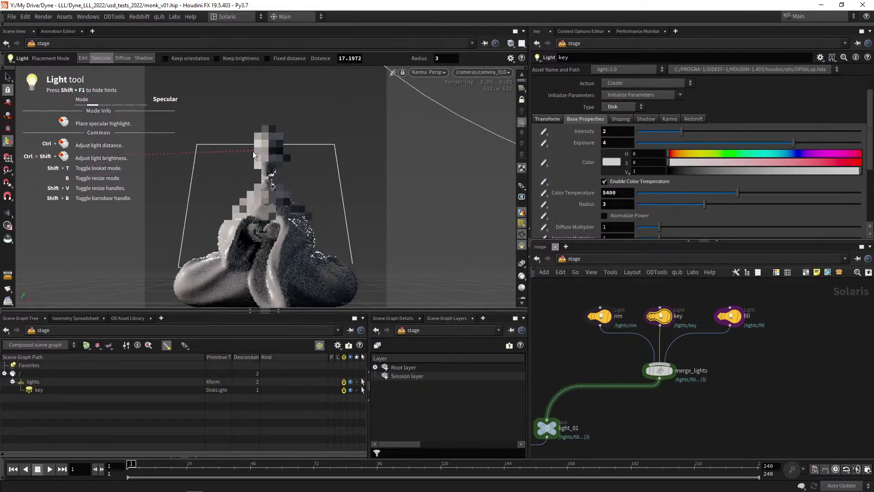
pyautogui.click(256, 161)
pyautogui.moveTo(256, 161); pyautogui.dragTo(258, 170)
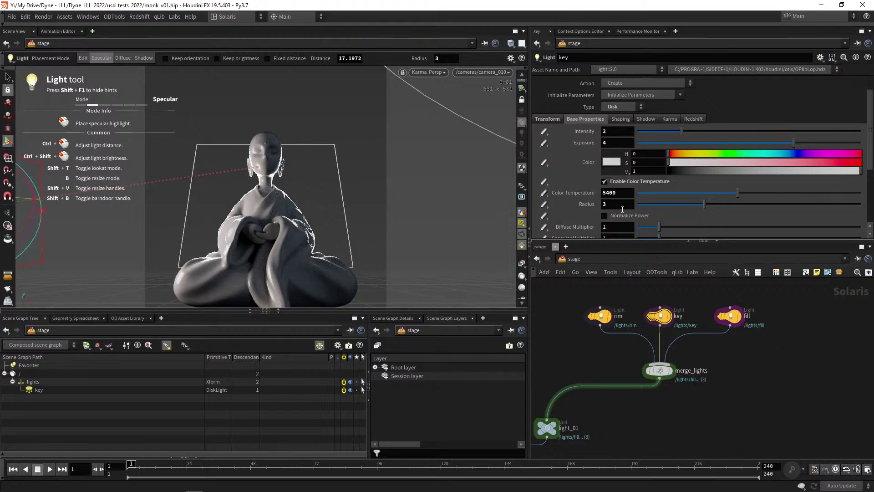
pyautogui.write('1')
pyautogui.press('Return')
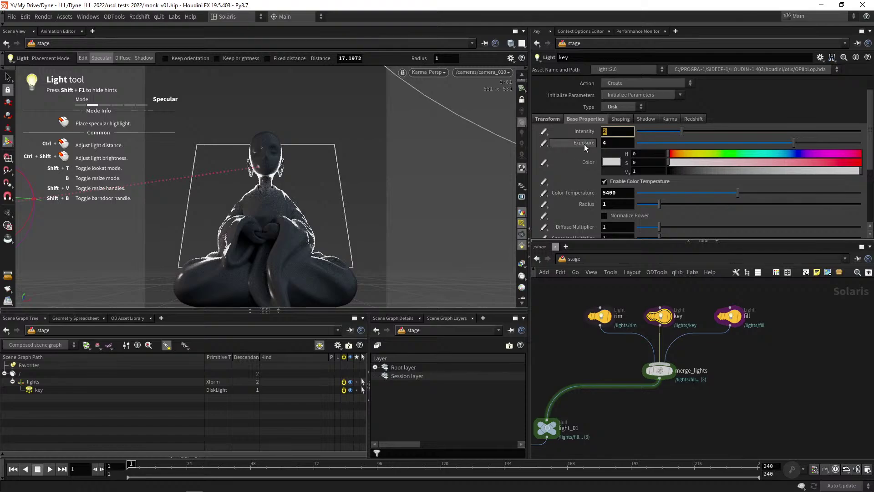
# Set the key light's Intensity to 10 and lower its specular highlight to the monk's chin on the camera's left side.
pyautogui.write('10')
pyautogui.press('Return')
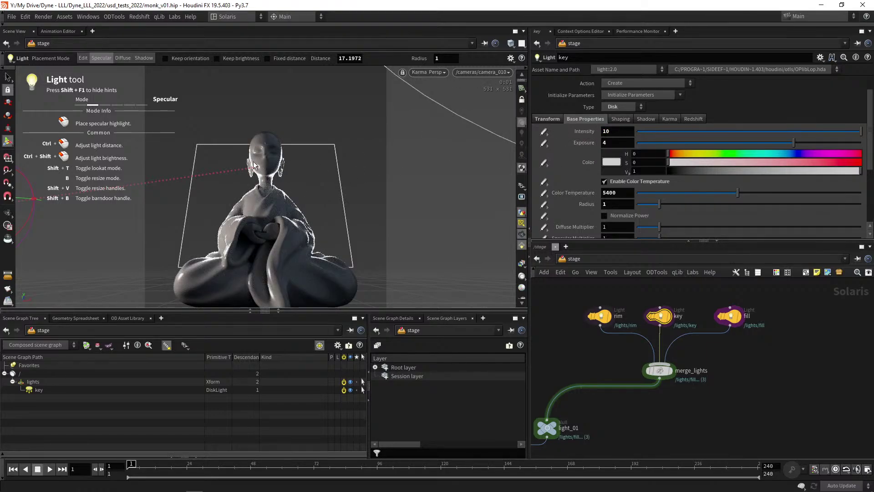
pyautogui.moveTo(254, 163); pyautogui.dragTo(260, 176)
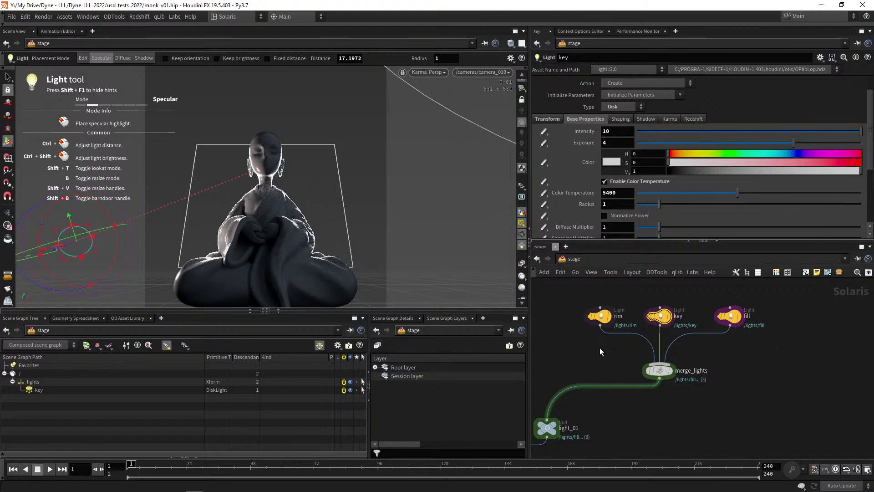
# Switch the viewport renderer to Redshift and place the key light's specular highlight on the monk's neck.
pyautogui.click(428, 72)
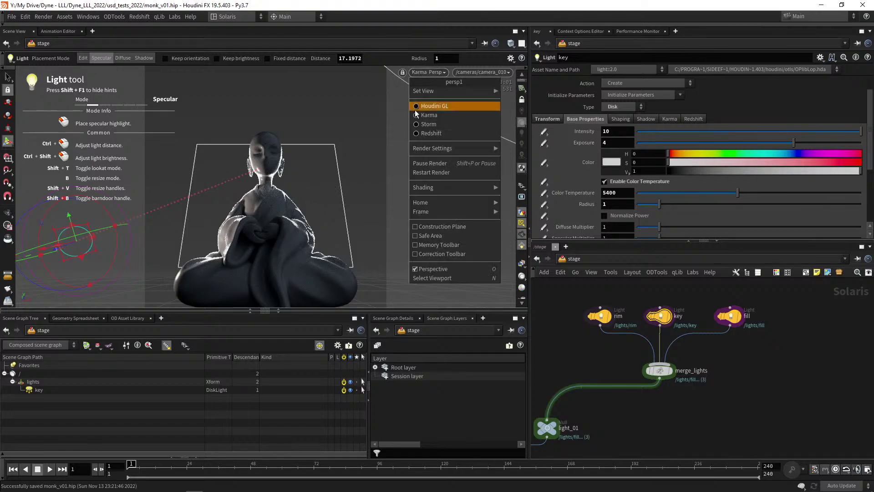
pyautogui.click(430, 133)
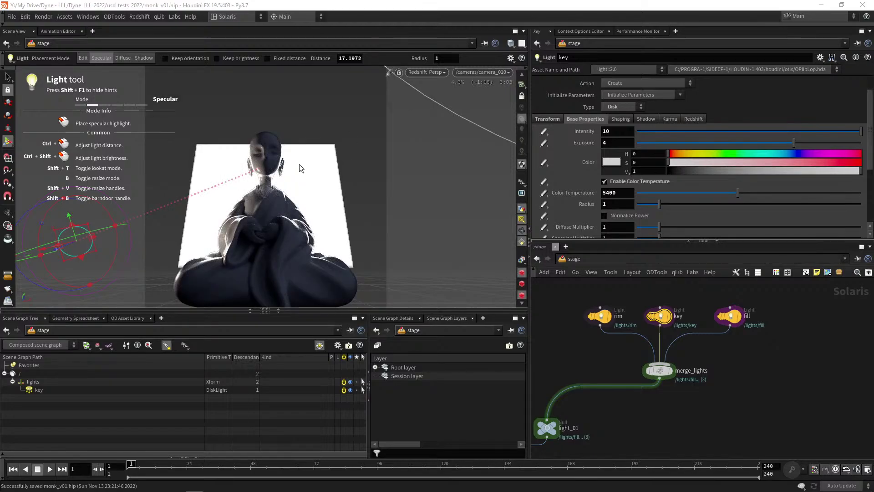
pyautogui.moveTo(257, 171); pyautogui.dragTo(263, 184)
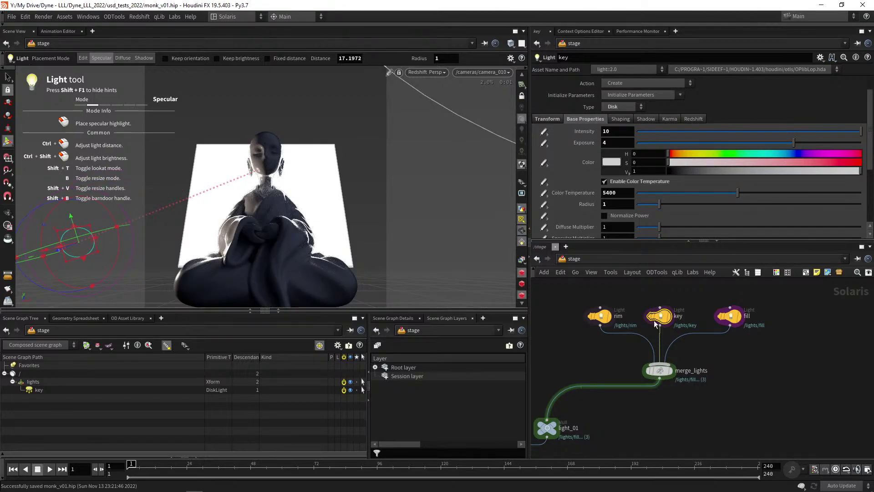
# Select the rim light, turn off Visible in its Redshift Shape settings and save the scene.
pyautogui.moveTo(620, 309); pyautogui.dragTo(599, 328, button='middle')
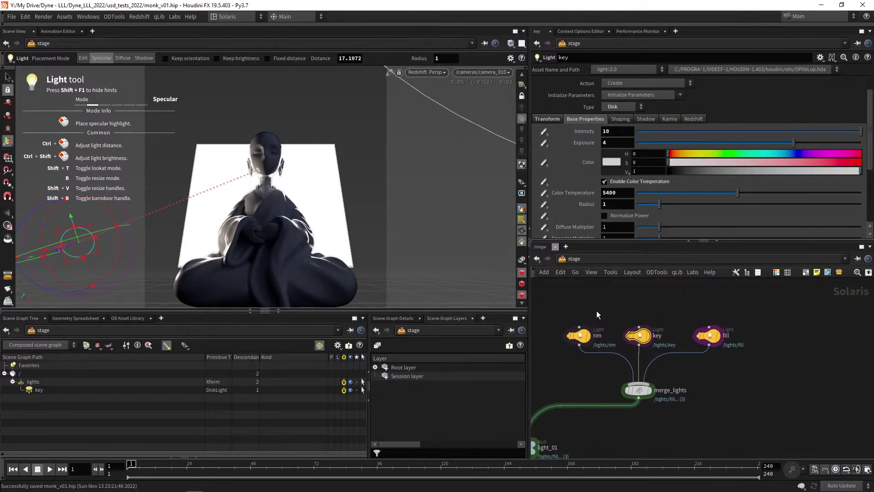
pyautogui.moveTo(570, 356); pyautogui.dragTo(570, 357)
pyautogui.click(693, 98)
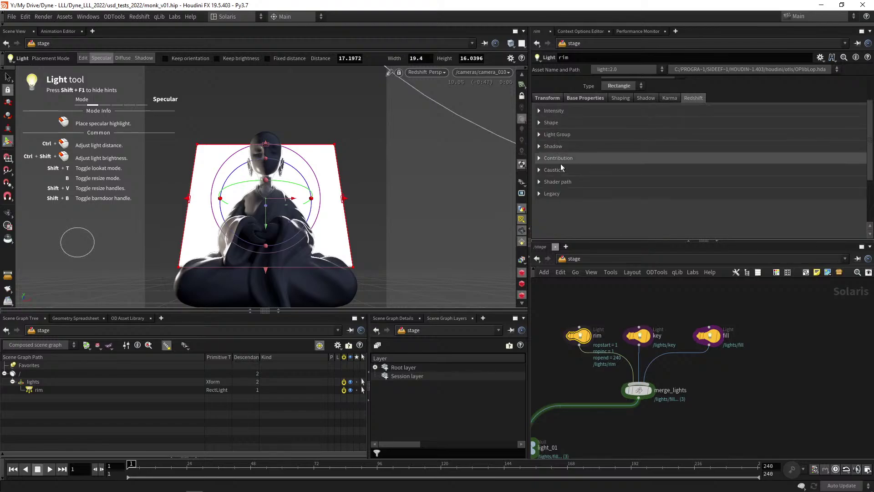
pyautogui.click(554, 136)
pyautogui.click(553, 134)
pyautogui.click(551, 114)
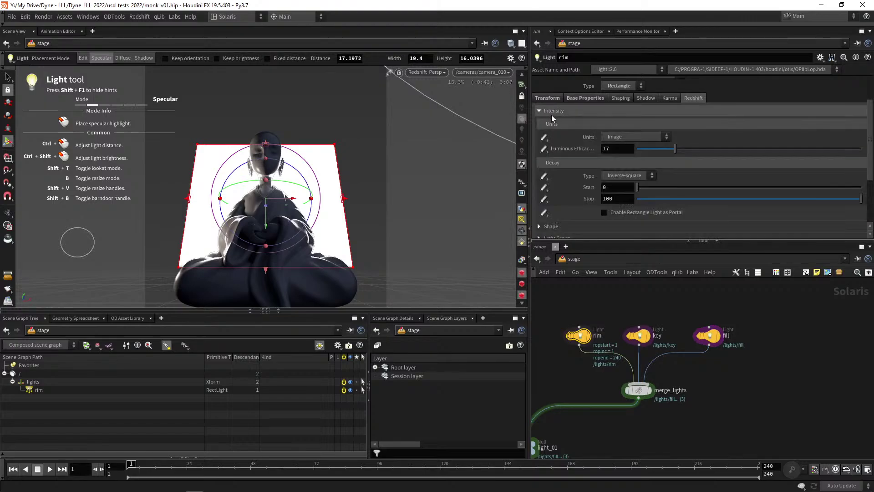
pyautogui.click(552, 113)
pyautogui.click(552, 122)
pyautogui.click(554, 111)
pyautogui.click(555, 111)
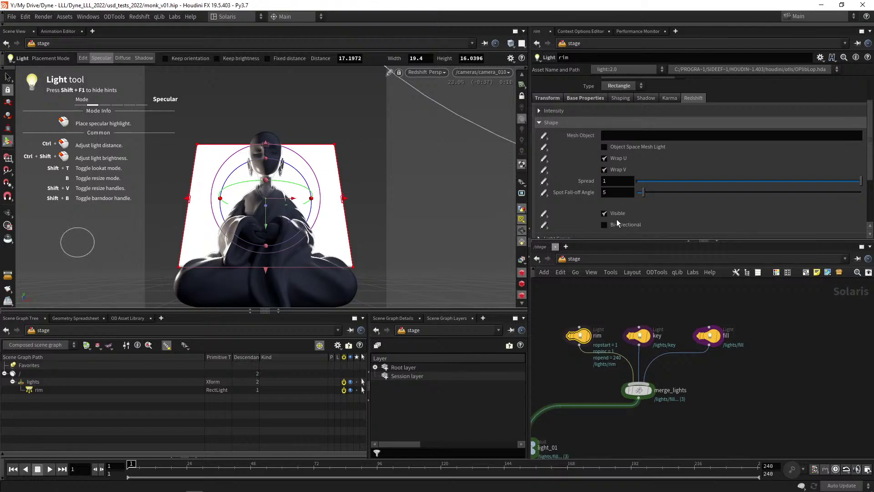
pyautogui.click(605, 213)
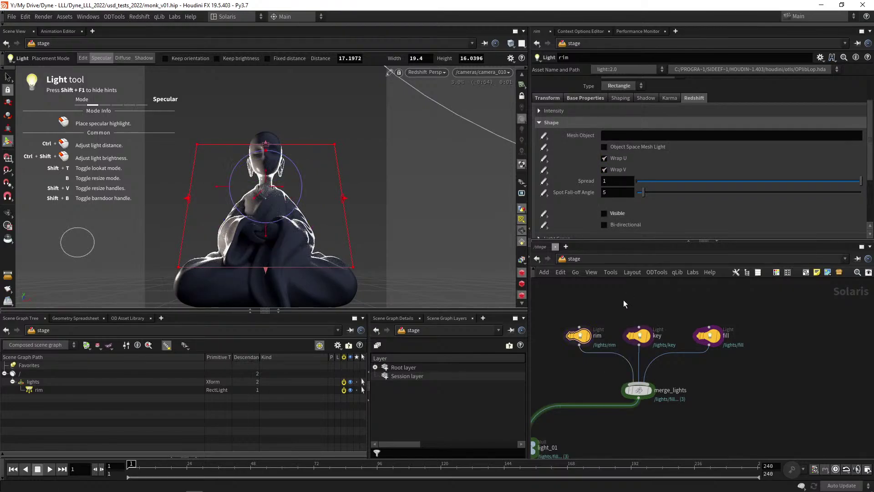
pyautogui.hotkey('ctrl', 's')
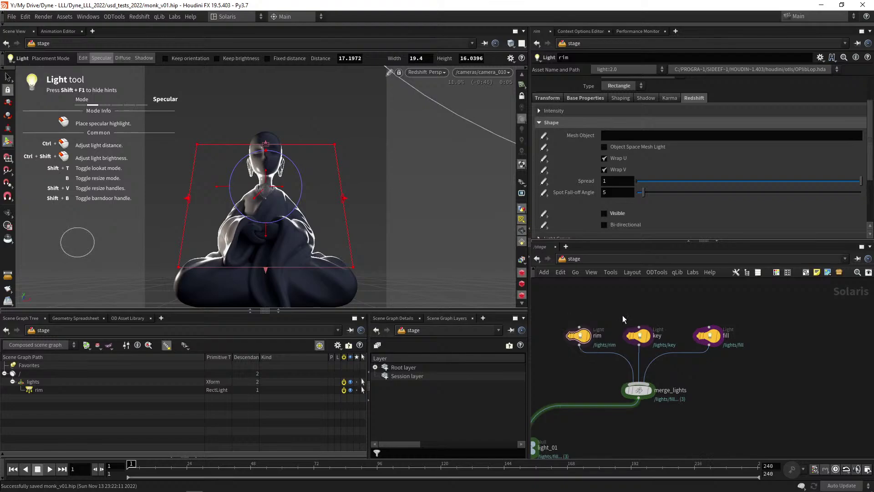
# Leave the light tool and move the light_01 null and the camera_010 node sideways so they line up in one column of the network.
pyautogui.scroll(-5, 626, 348)
pyautogui.scroll(5, 626, 348)
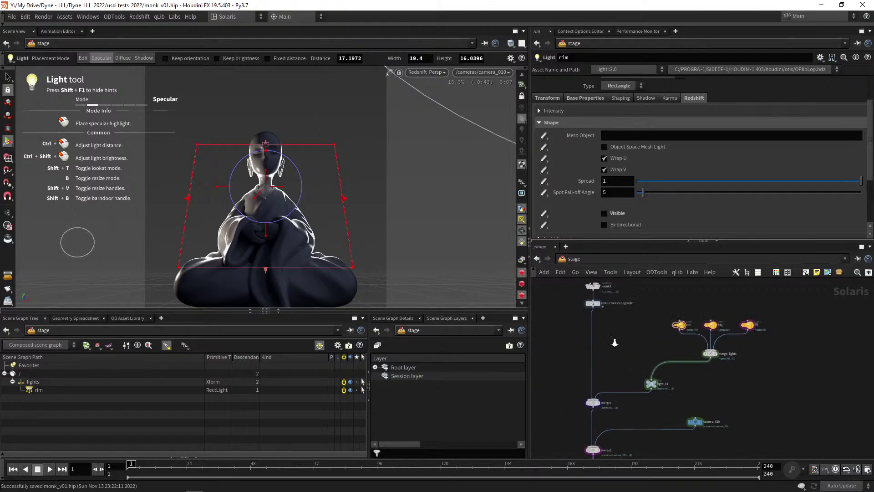
pyautogui.press('Escape')
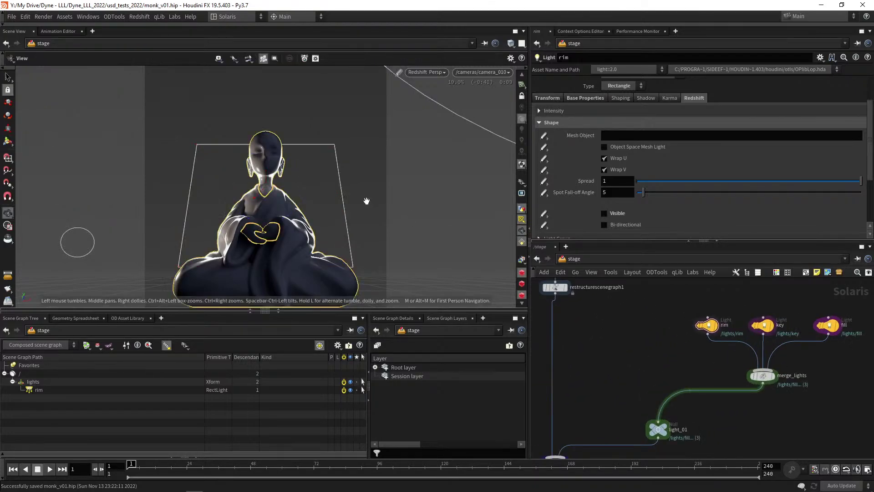
pyautogui.scroll(-5, 616, 357)
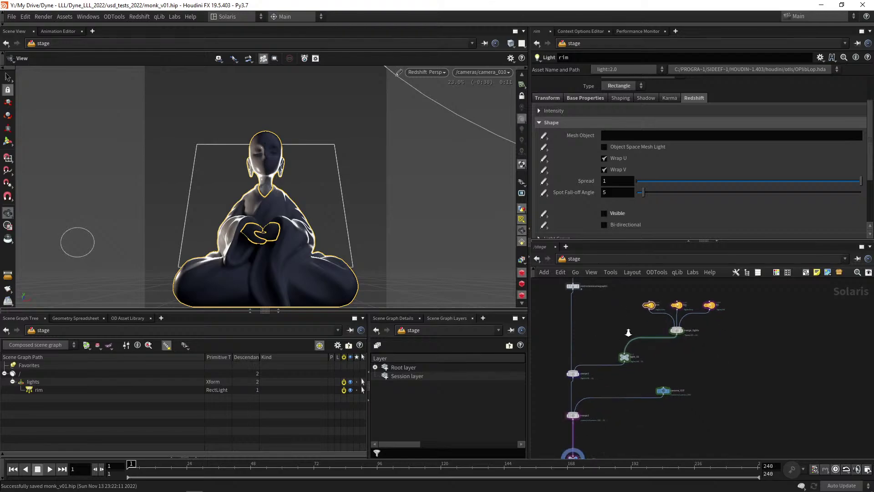
pyautogui.moveTo(637, 368); pyautogui.dragTo(701, 354)
pyautogui.moveTo(638, 347); pyautogui.dragTo(629, 326, button='middle')
pyautogui.scroll(1, 639, 374)
pyautogui.moveTo(640, 367); pyautogui.dragTo(625, 343, button='middle')
pyautogui.moveTo(656, 369); pyautogui.dragTo(675, 367)
pyautogui.moveTo(612, 355); pyautogui.dragTo(654, 338, button='middle')
pyautogui.scroll(-2, 649, 340)
pyautogui.scroll(1, 670, 381)
# Select the camera_010 node and set its Aspect Ratio to the HDTV 16:9 preset.
pyautogui.click(718, 350)
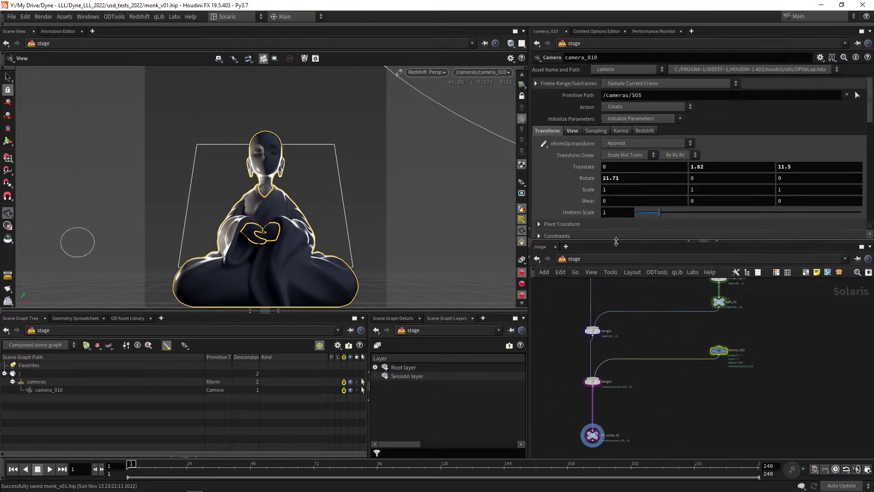
pyautogui.click(575, 132)
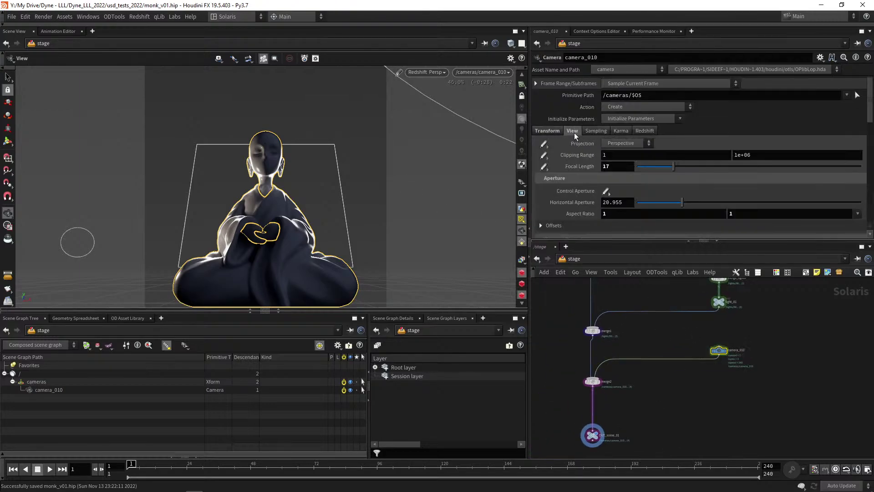
pyautogui.click(609, 214)
pyautogui.click(858, 214)
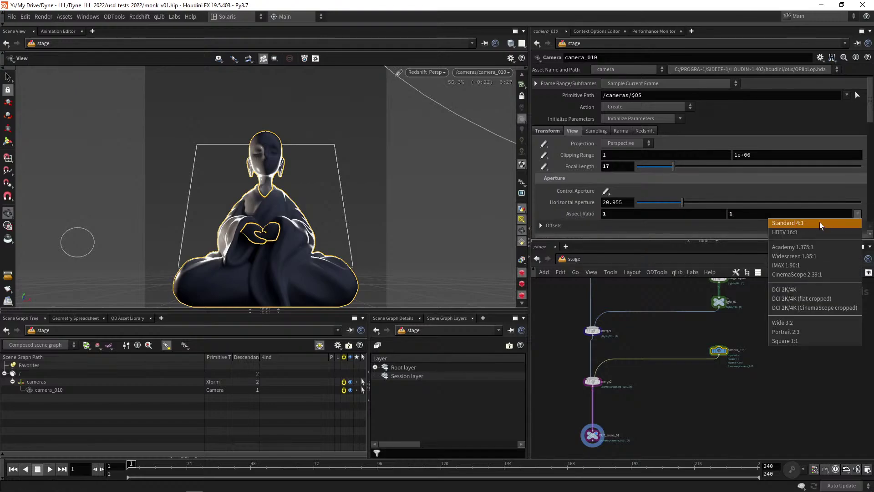
pyautogui.click(802, 232)
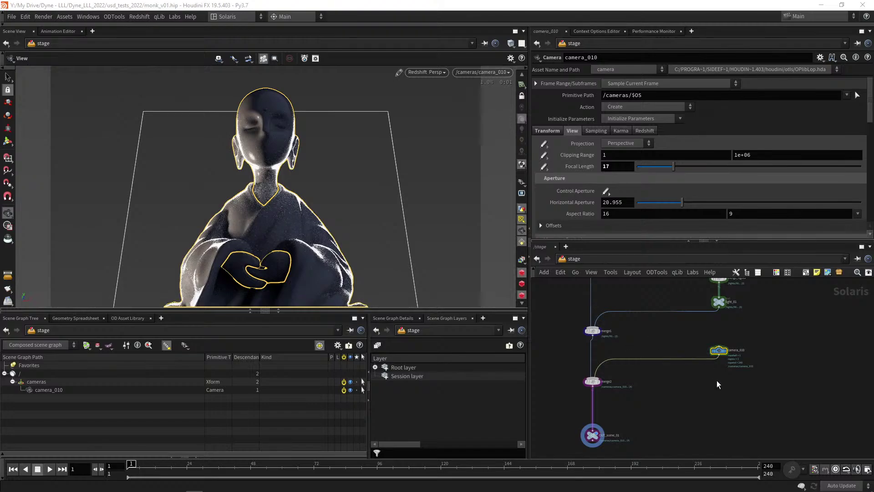
# Reframe the full monk by setting camera_010's Translate Z to 13.62 and Translate Y to 0.03.
pyautogui.press('f')
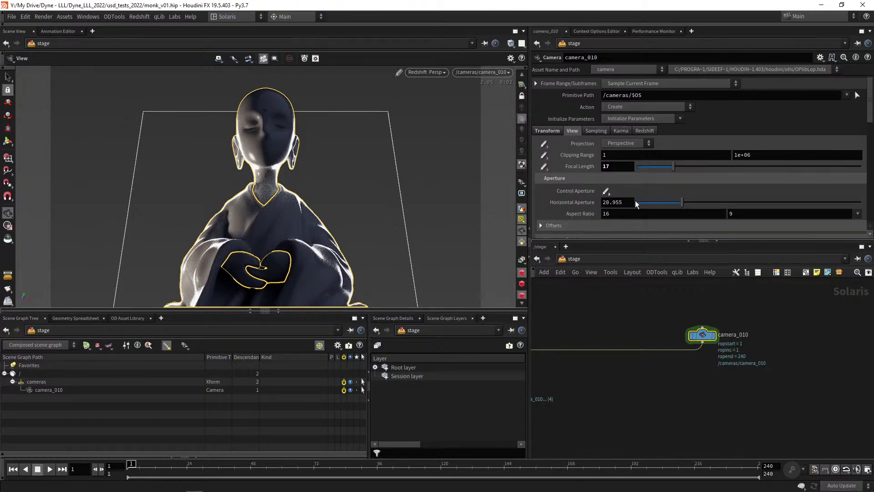
pyautogui.click(550, 131)
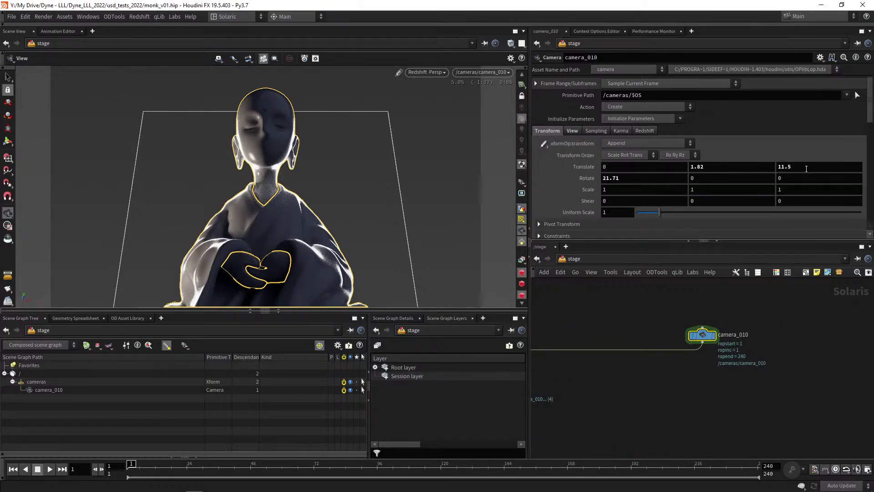
pyautogui.moveTo(799, 168); pyautogui.dragTo(818, 162, button='middle')
pyautogui.moveTo(733, 167); pyautogui.dragTo(648, 160, button='middle')
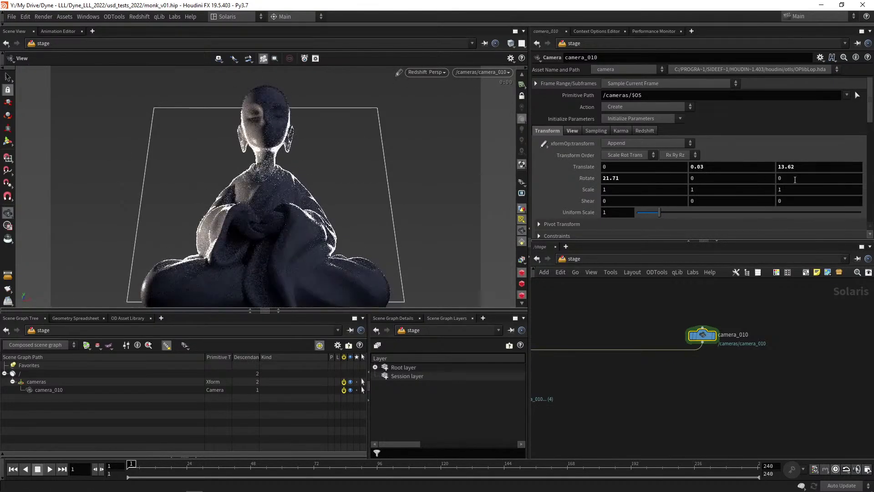
# Show the viewport's color correction bar, keeping the render snapshot gallery closed.
pyautogui.click(250, 309)
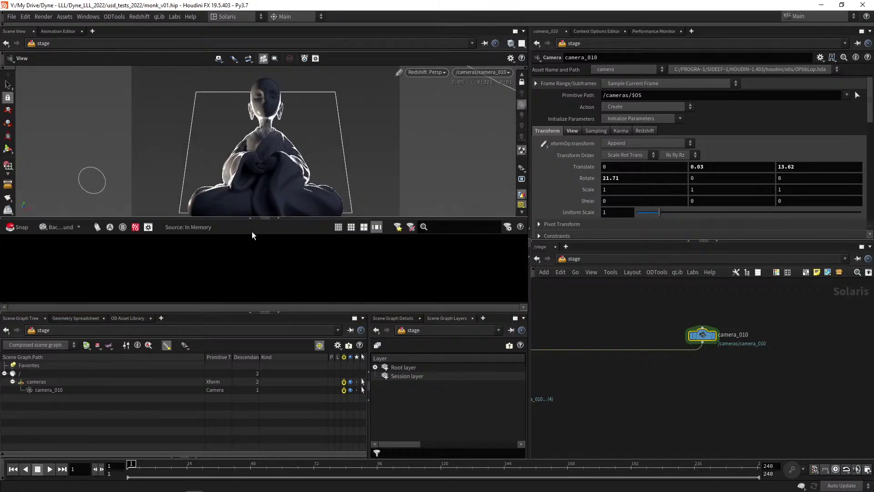
pyautogui.click(279, 220)
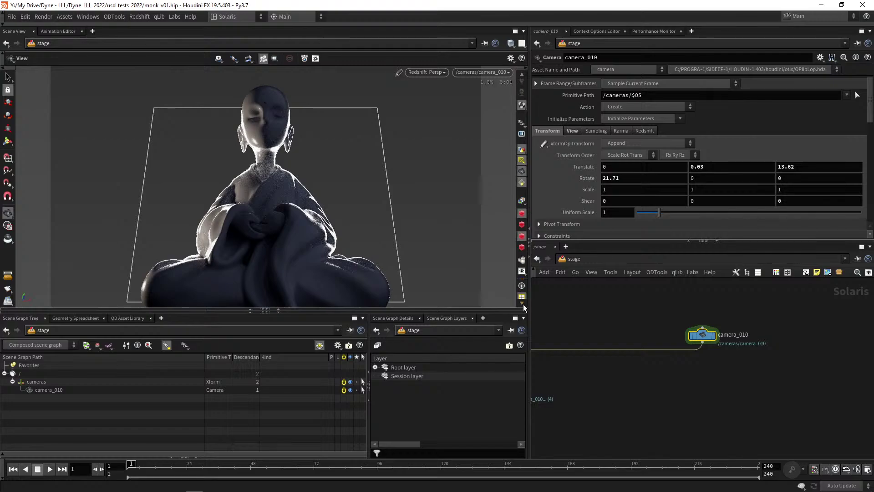
pyautogui.click(523, 304)
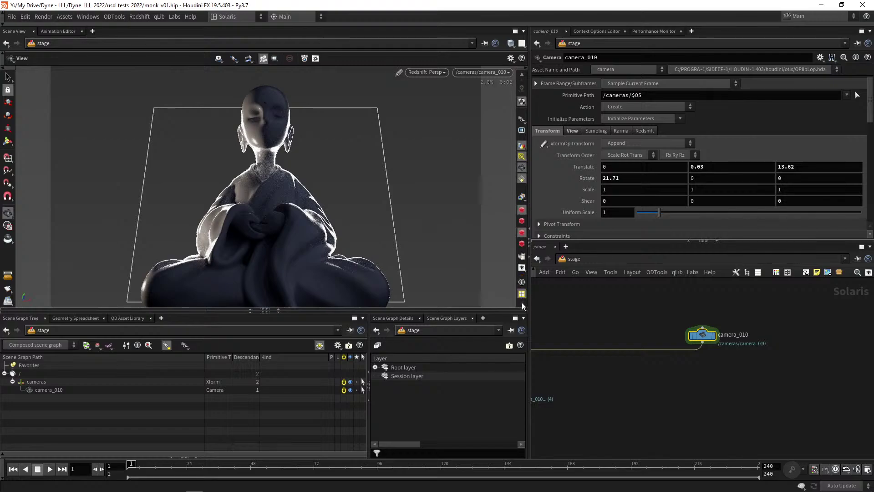
pyautogui.click(522, 268)
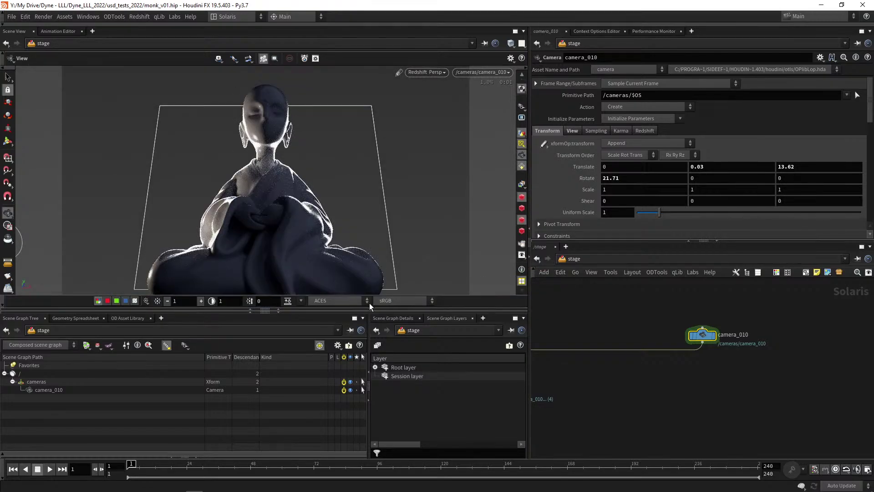
# Review the OpenColorIO display and view transforms available for the viewport and save the scene.
pyautogui.click(388, 301)
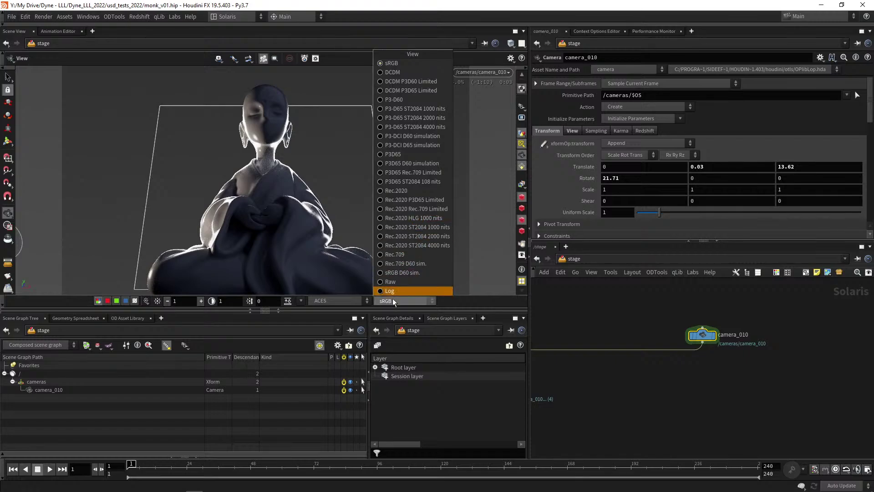
pyautogui.click(343, 299)
pyautogui.click(343, 300)
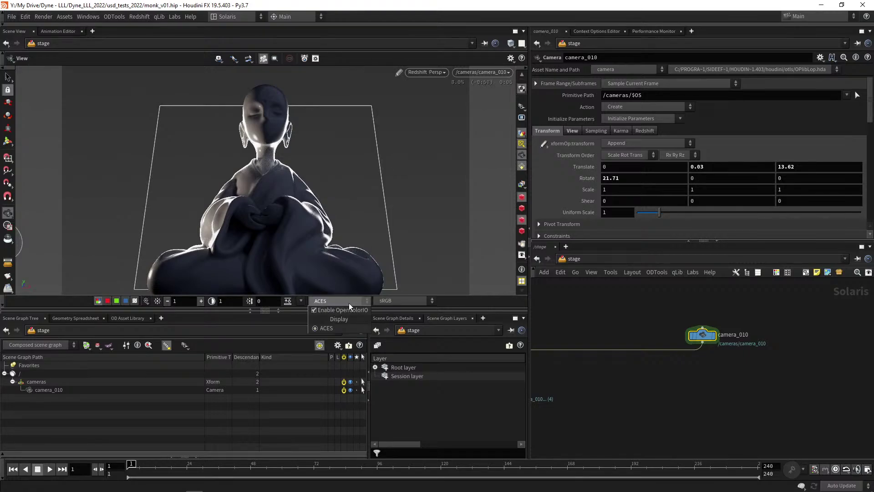
pyautogui.click(409, 300)
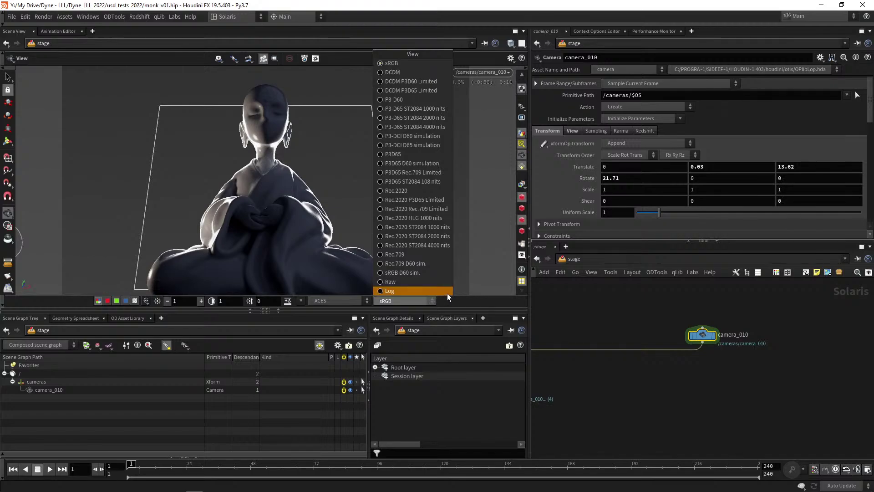
pyautogui.click(467, 301)
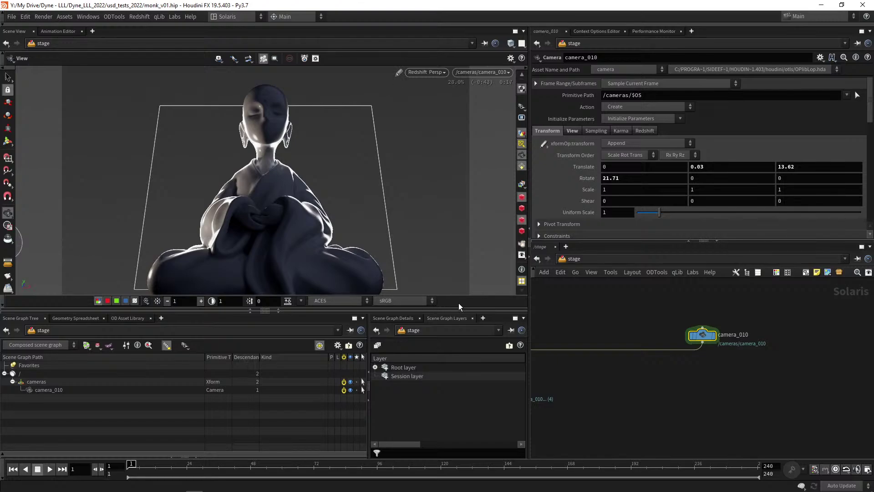
pyautogui.click(344, 301)
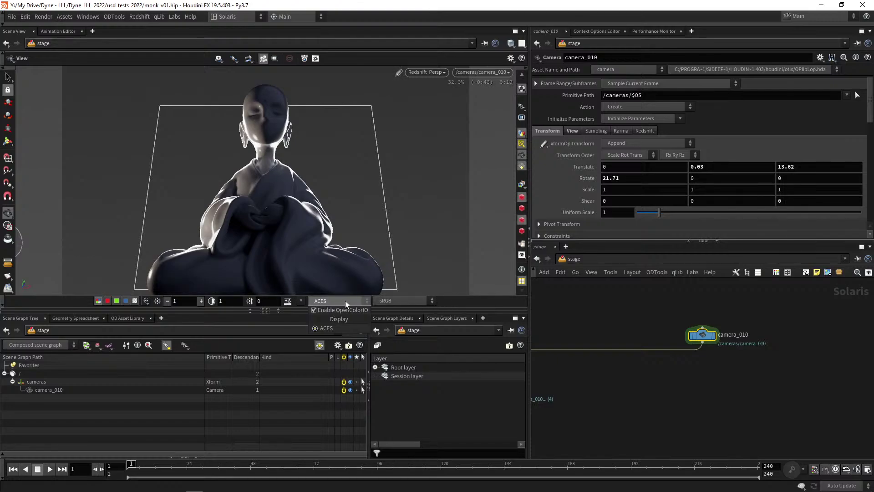
pyautogui.click(345, 301)
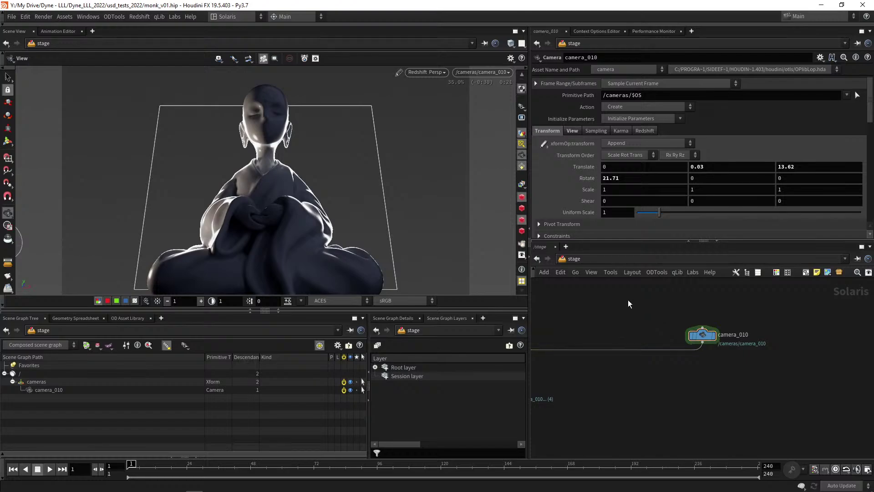
pyautogui.hotkey('ctrl', 's')
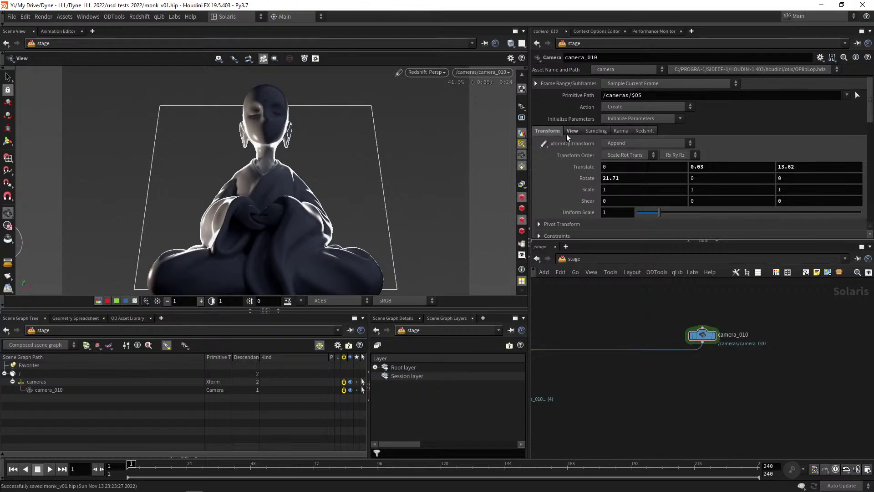
# Open the Windows environment variables from the system's advanced properties.
pyautogui.press('super')
pyautogui.write('env')
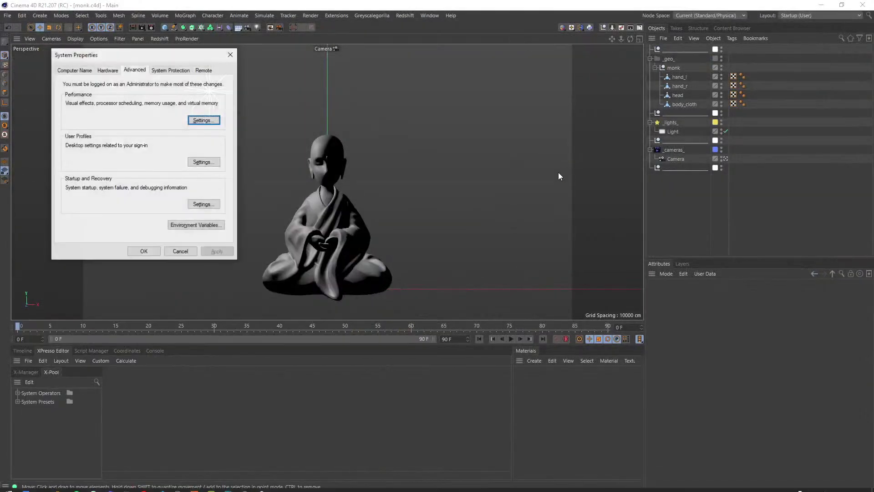
pyautogui.click(188, 227)
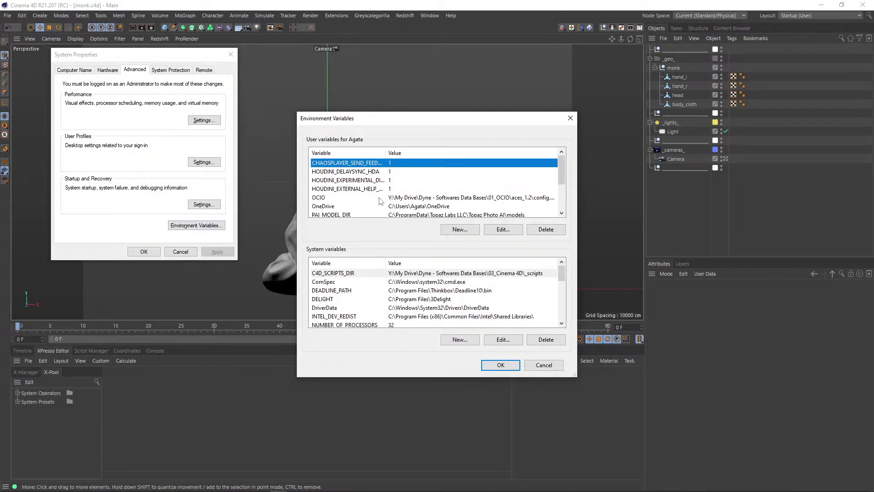
# Point the OCIO user variable to config.ocio in the redshift-custom-config folder of the RedshiftOCIOConfigs collection and accept the open dialogs.
pyautogui.click(380, 199)
pyautogui.click(519, 229)
pyautogui.click(374, 269)
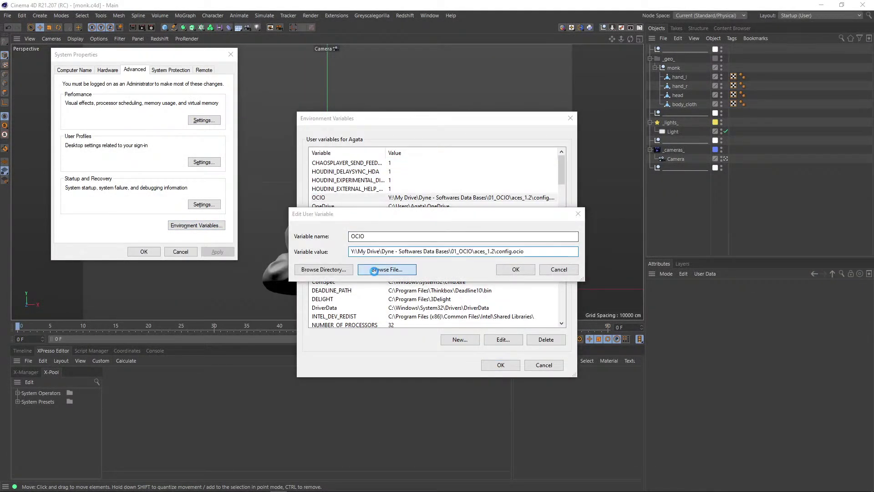
pyautogui.click(477, 245)
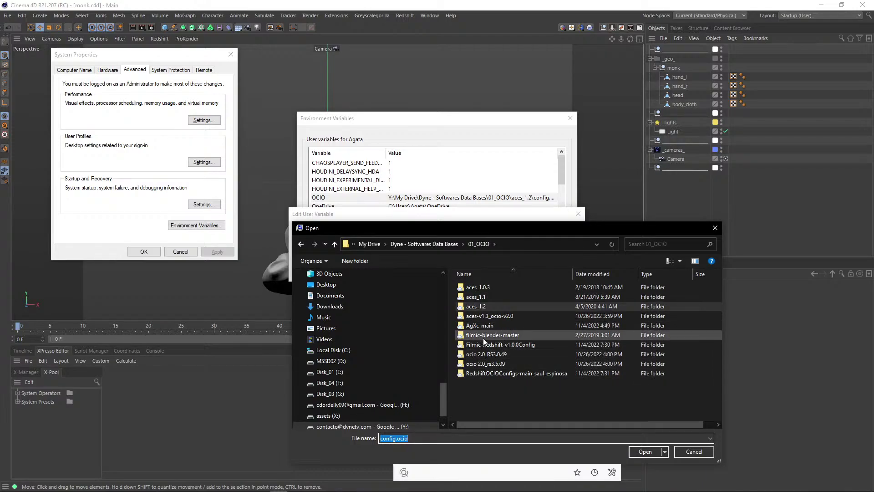
pyautogui.click(500, 376)
pyautogui.doubleClick(492, 373)
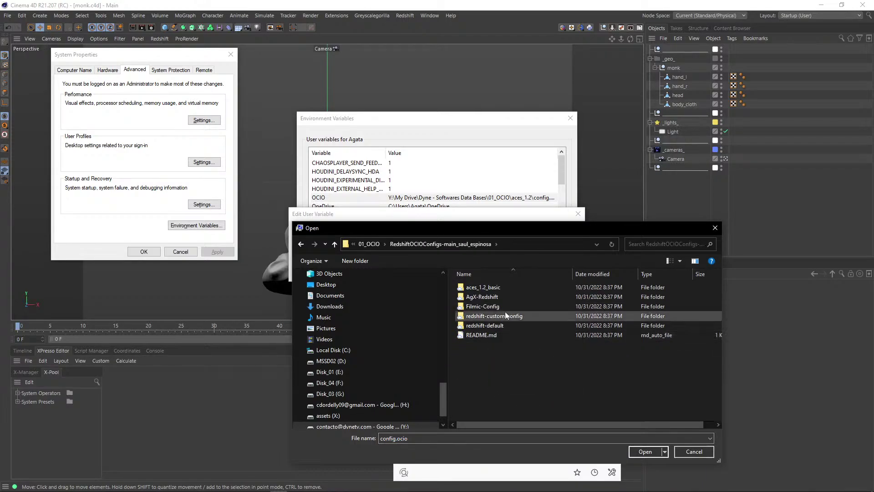
pyautogui.doubleClick(494, 312)
pyautogui.doubleClick(487, 288)
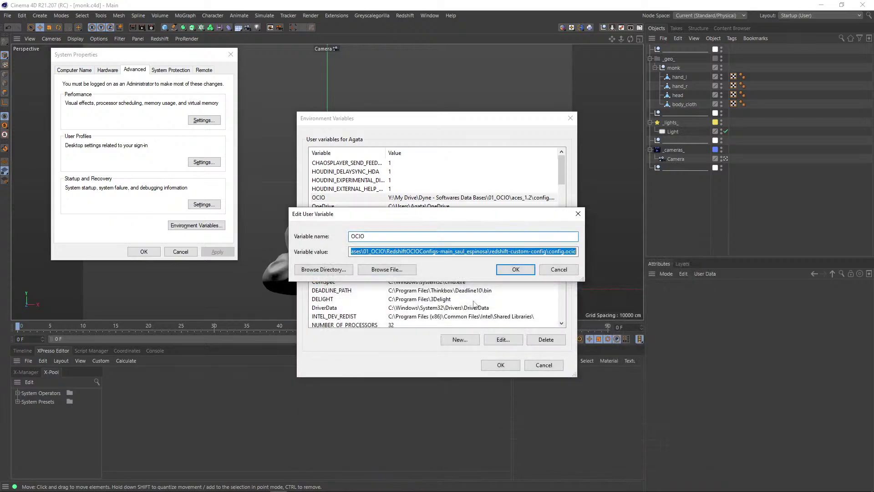
pyautogui.click(513, 272)
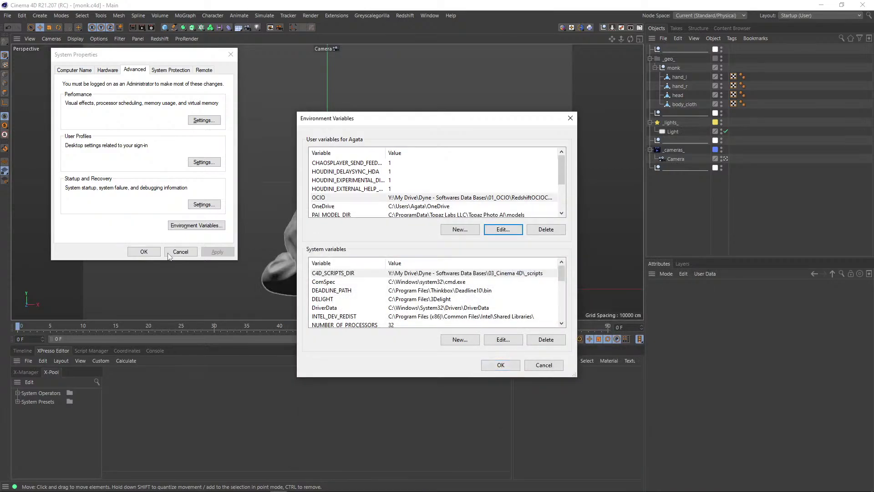
pyautogui.click(501, 365)
pyautogui.click(145, 251)
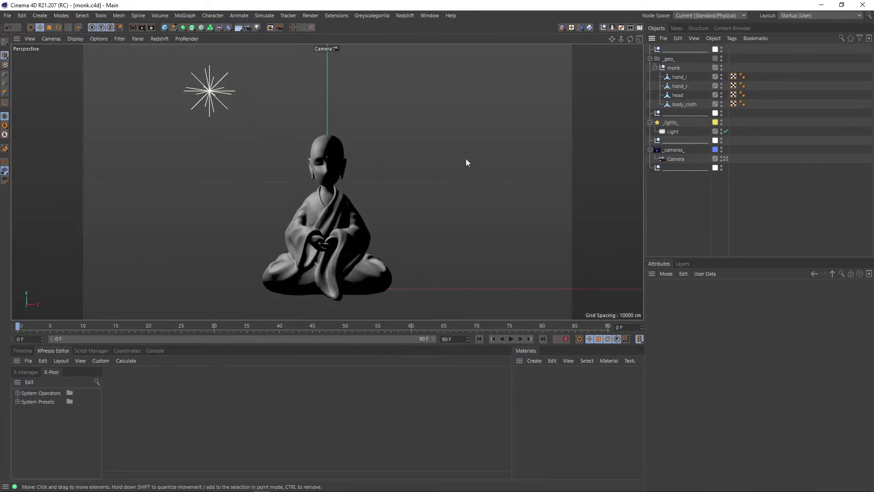
# Switch to the usd_tests_2022 folder in File Explorer and open monk_v01.hip in Houdini.
pyautogui.hotkey('alt', 'Tab')
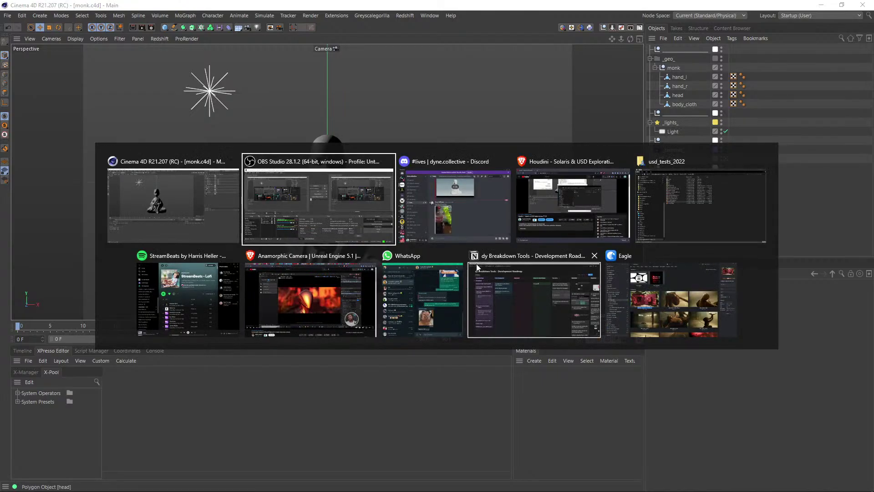
pyautogui.click(687, 193)
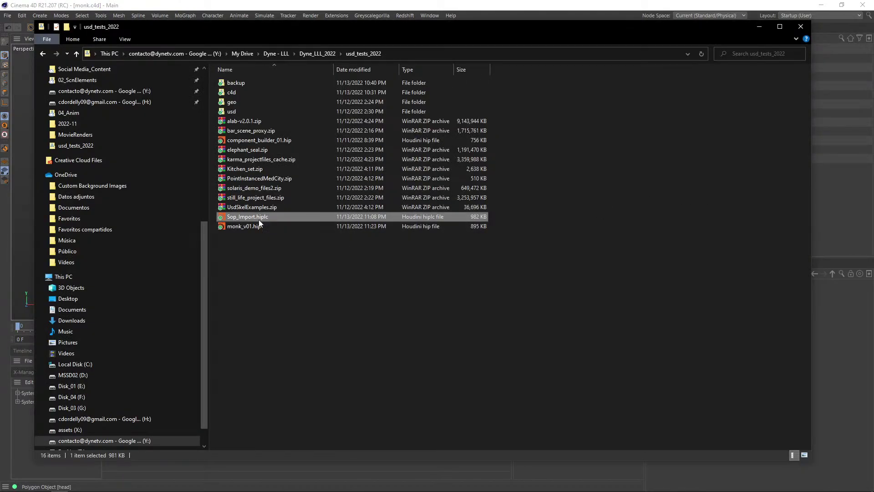
pyautogui.doubleClick(245, 227)
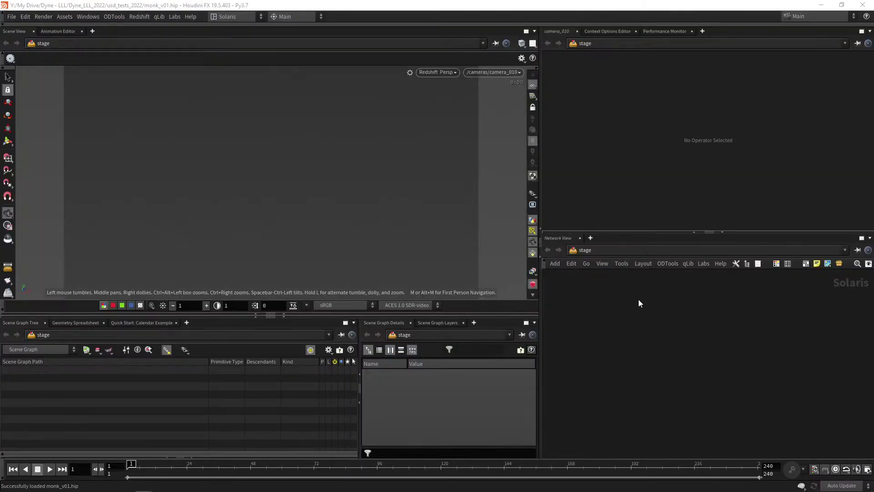
# Select the monk3 sublayer node in the stage network and check its error details.
pyautogui.moveTo(616, 341); pyautogui.dragTo(601, 330, button='middle')
pyautogui.scroll(5, 623, 327)
pyautogui.moveTo(644, 307); pyautogui.dragTo(587, 340, button='middle')
pyautogui.moveTo(602, 317); pyautogui.dragTo(663, 340)
pyautogui.moveTo(655, 338); pyautogui.dragTo(668, 337, button='middle')
pyautogui.scroll(3, 601, 321)
pyautogui.moveTo(613, 315); pyautogui.dragTo(582, 325, button='middle')
pyautogui.scroll(3, 585, 319)
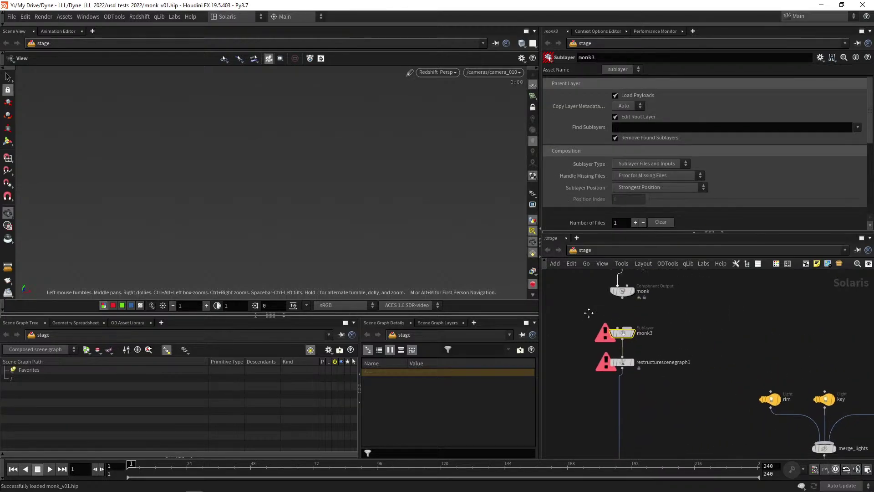
pyautogui.middleClick(637, 333)
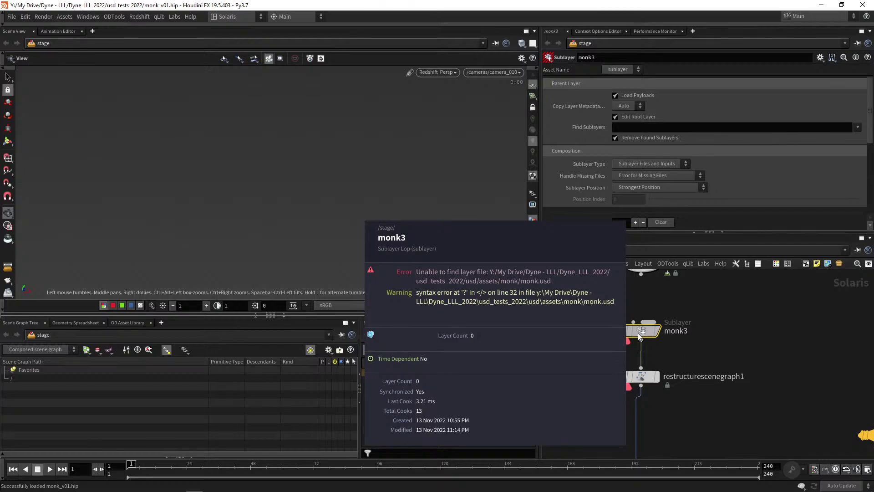
# Turn monk3's sublayer file off and on again and make monk3 the displayed node.
pyautogui.scroll(-6, 581, 176)
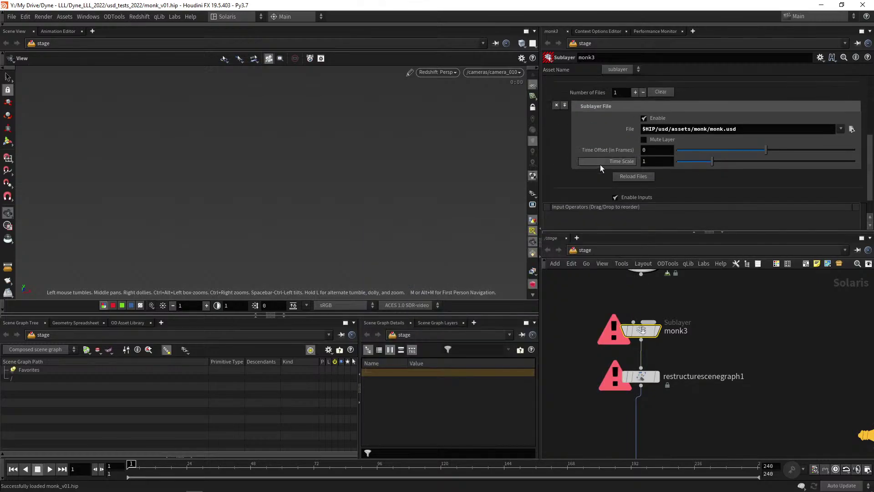
pyautogui.click(653, 142)
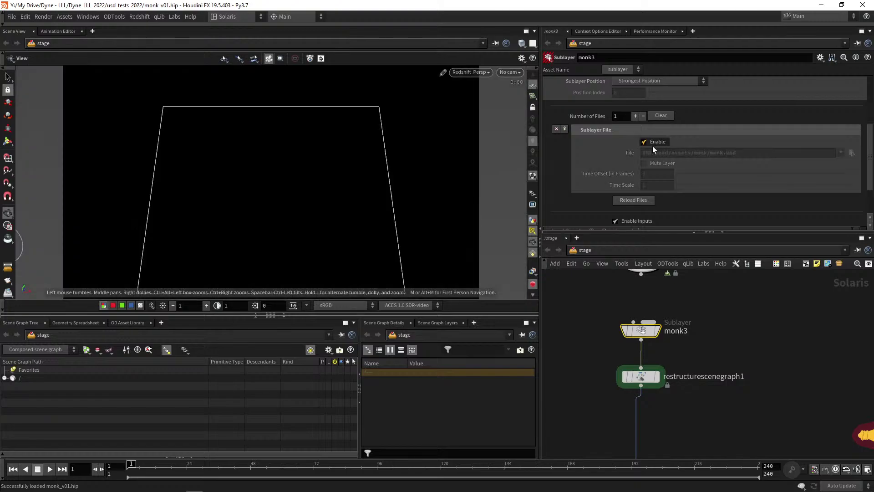
pyautogui.click(656, 331)
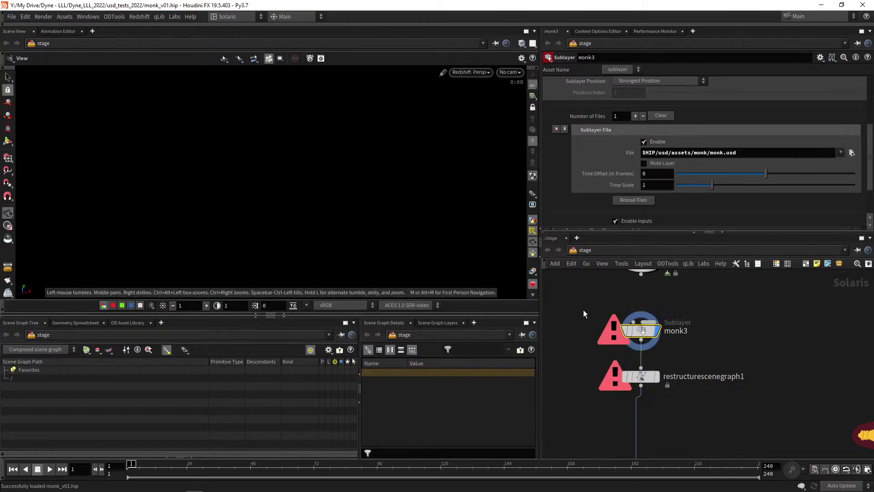
# Import monk.usd from the usd/assets/monk folder into the stage network beside monk3 as a Lops SubLayer.
pyautogui.moveTo(567, 323); pyautogui.dragTo(615, 334, button='middle')
pyautogui.scroll(-4, 620, 333)
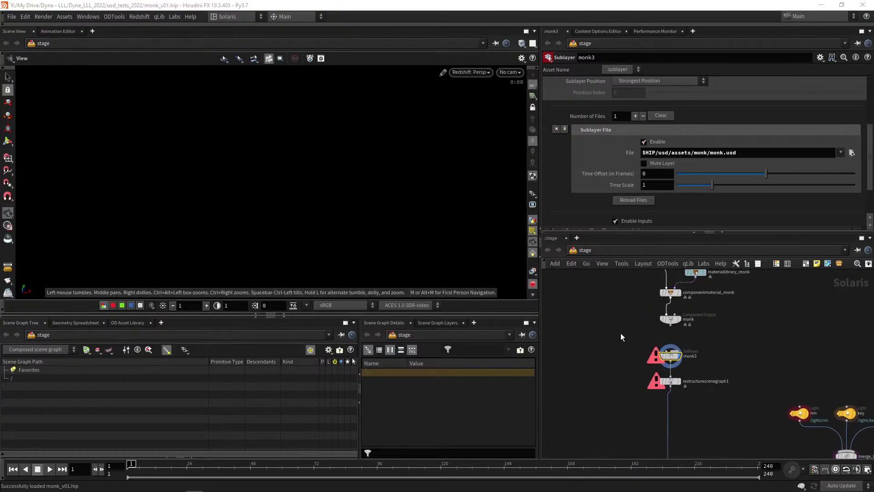
pyautogui.hotkey('alt', 'Tab')
pyautogui.press('Tab')
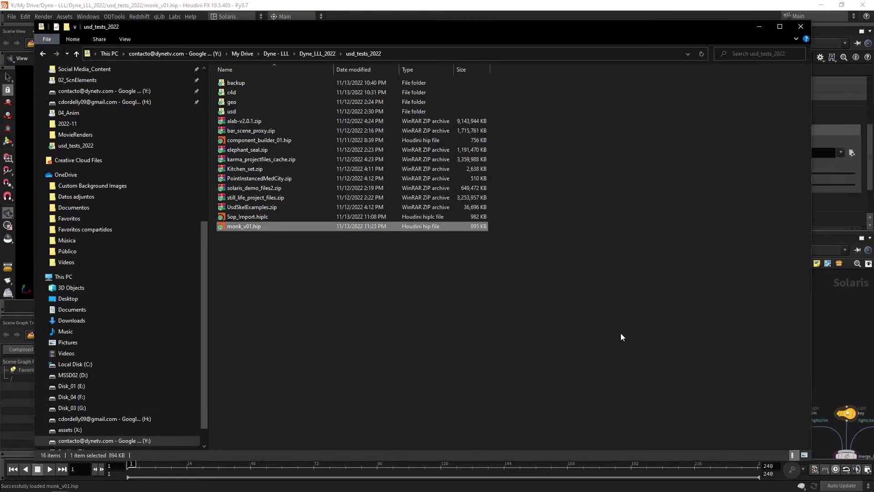
pyautogui.doubleClick(277, 111)
pyautogui.doubleClick(255, 82)
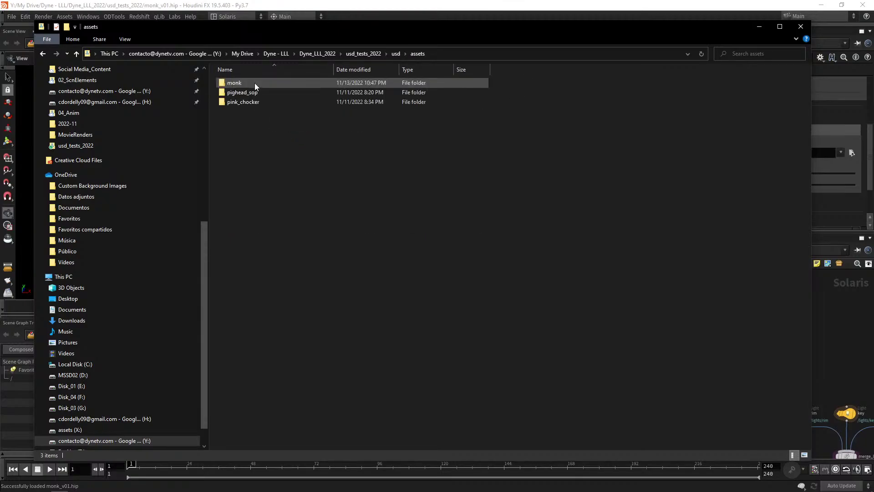
pyautogui.doubleClick(260, 83)
pyautogui.moveTo(266, 95); pyautogui.dragTo(608, 349)
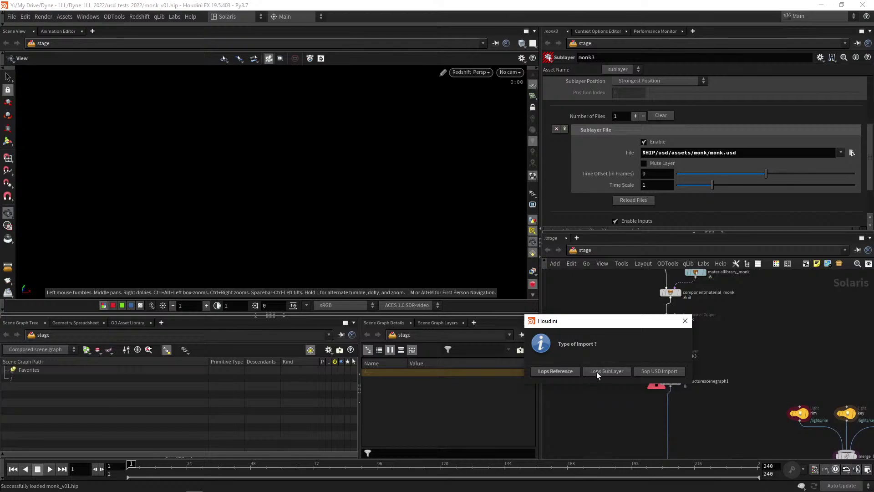
pyautogui.click(603, 372)
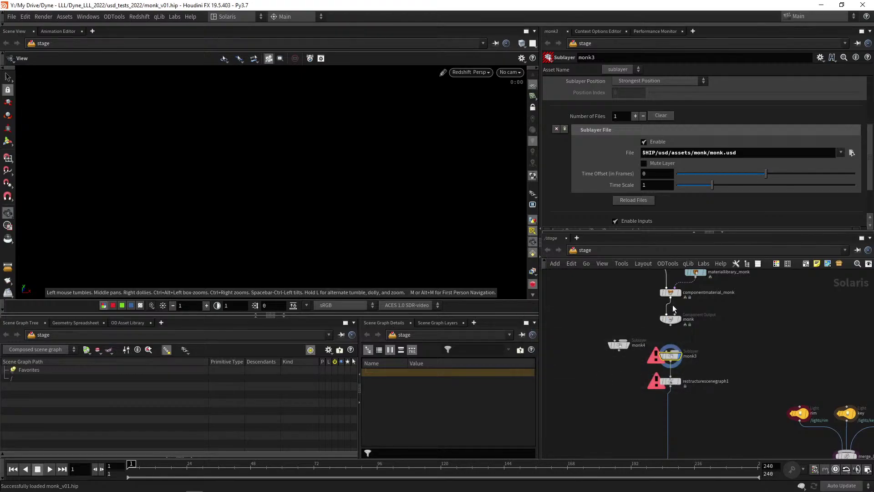
# Display the newly imported monk4 sublayer node and check its error details.
pyautogui.click(619, 349)
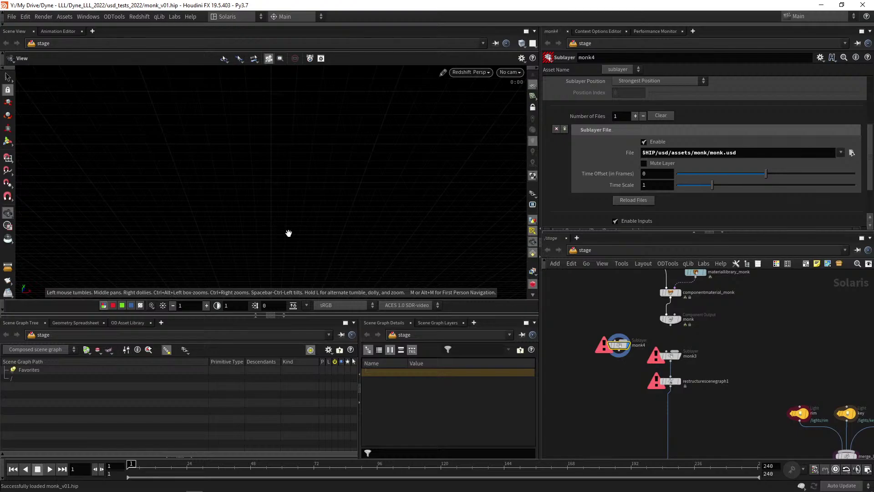
pyautogui.scroll(3, 601, 377)
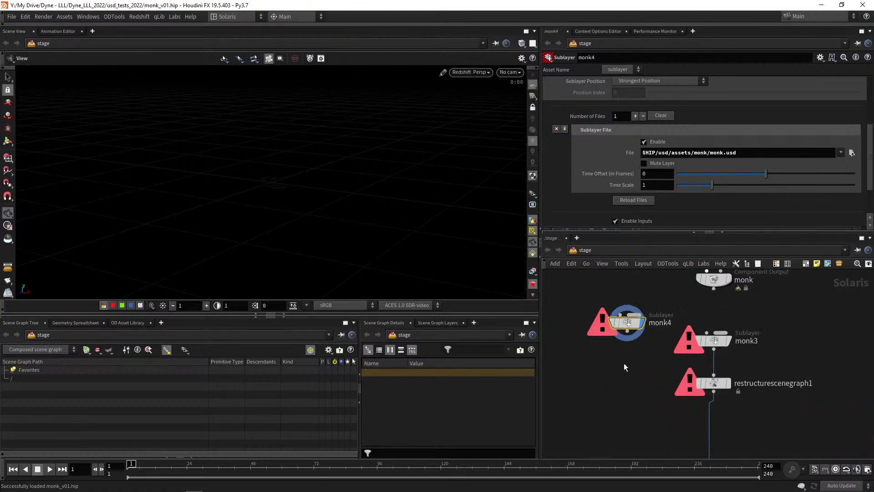
pyautogui.middleClick(624, 329)
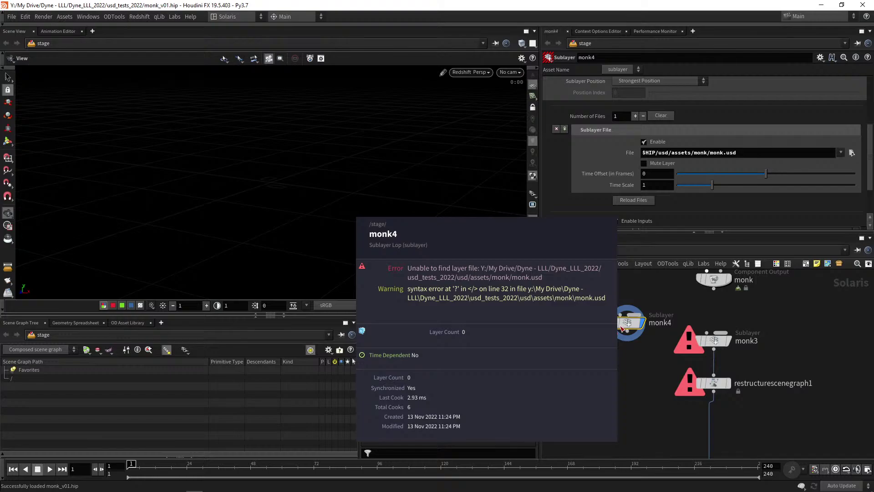
pyautogui.scroll(-1, 635, 357)
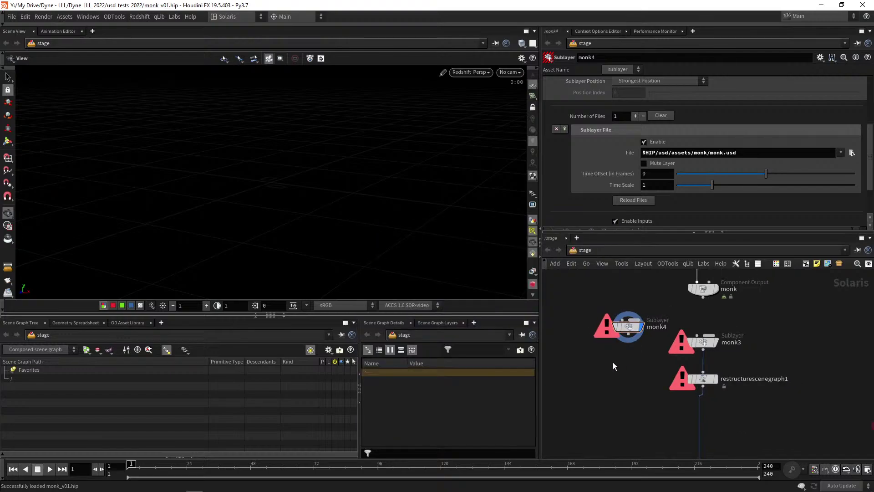
# Import monk.usd again as a Lops Reference, display the new node and switch its definition from reference::2.0 to reference.
pyautogui.hotkey('alt', 'Tab')
pyautogui.moveTo(236, 93); pyautogui.dragTo(599, 380)
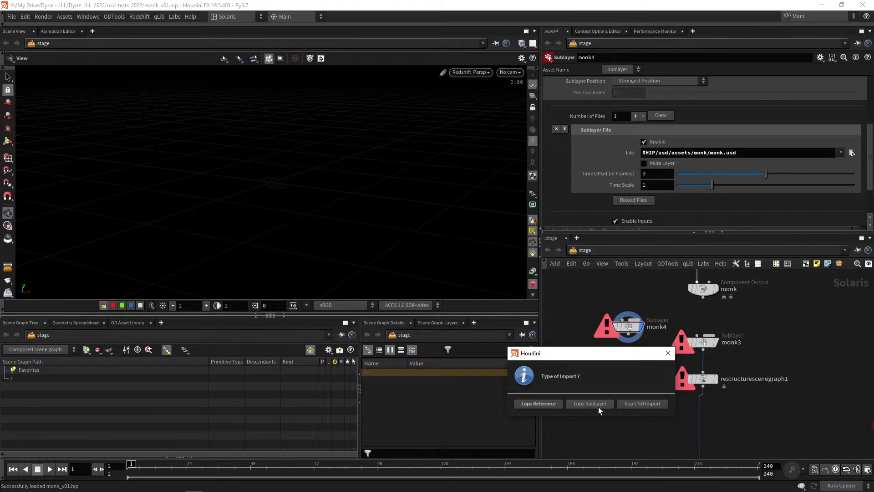
pyautogui.click(548, 400)
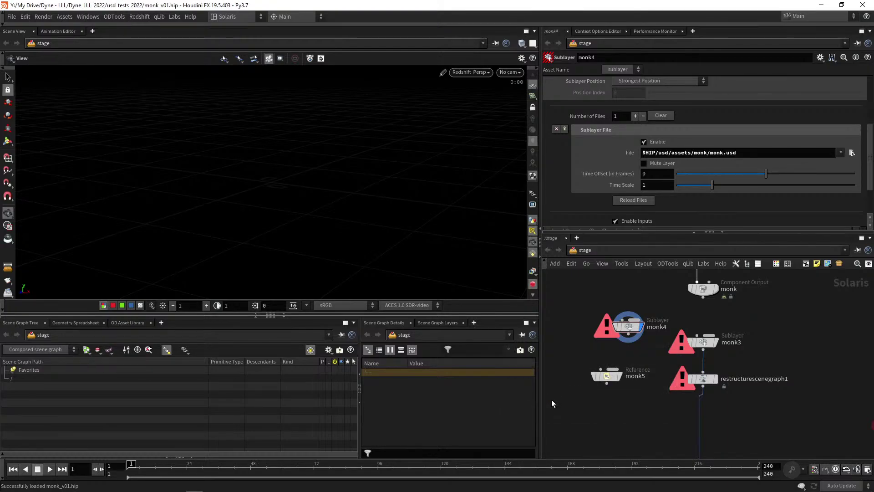
pyautogui.click(606, 376)
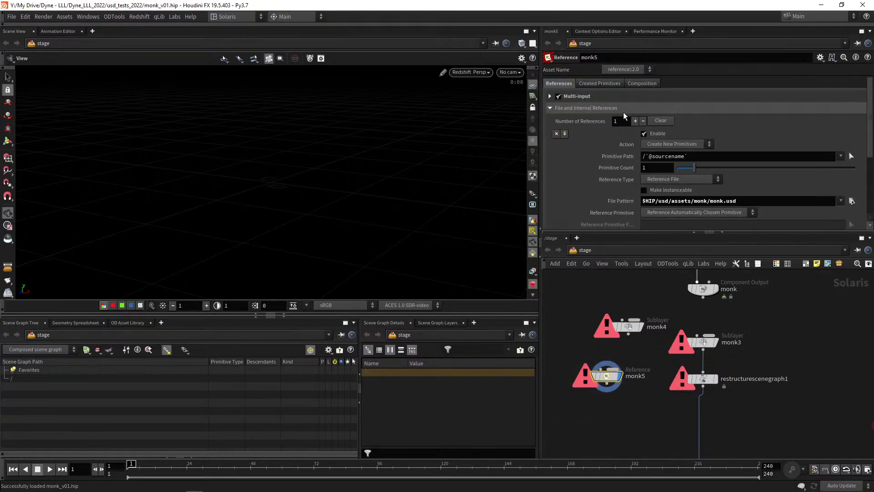
pyautogui.click(617, 87)
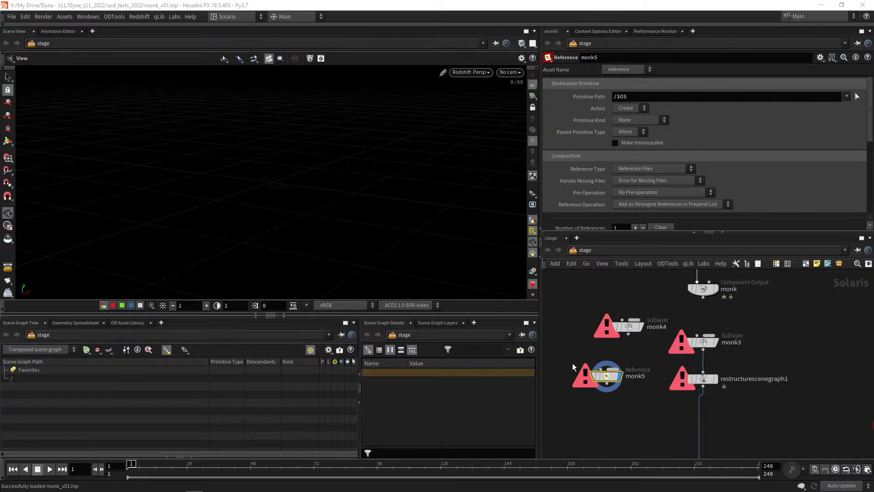
# Check the error details of the monk5 reference node, placing it closer beneath monk4.
pyautogui.middleClick(598, 376)
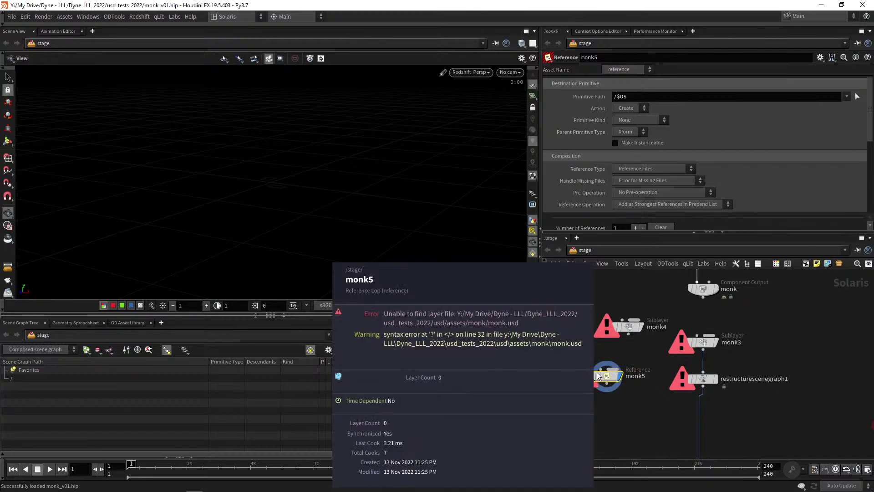
pyautogui.moveTo(601, 376); pyautogui.dragTo(597, 358)
pyautogui.moveTo(587, 303); pyautogui.dragTo(601, 359, button='middle')
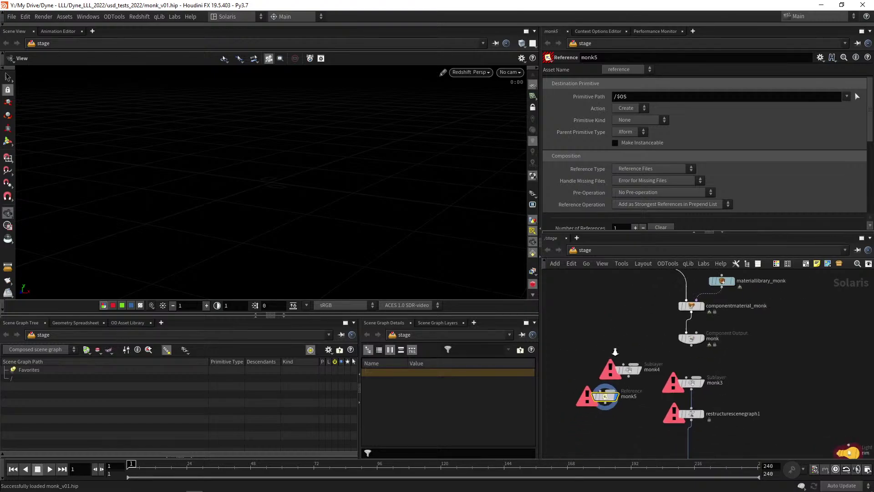
pyautogui.scroll(2, 600, 375)
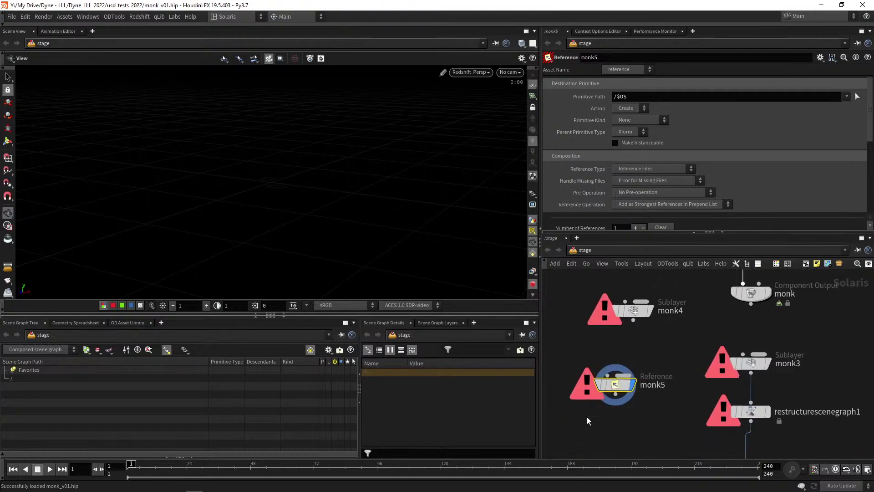
pyautogui.middleClick(607, 379)
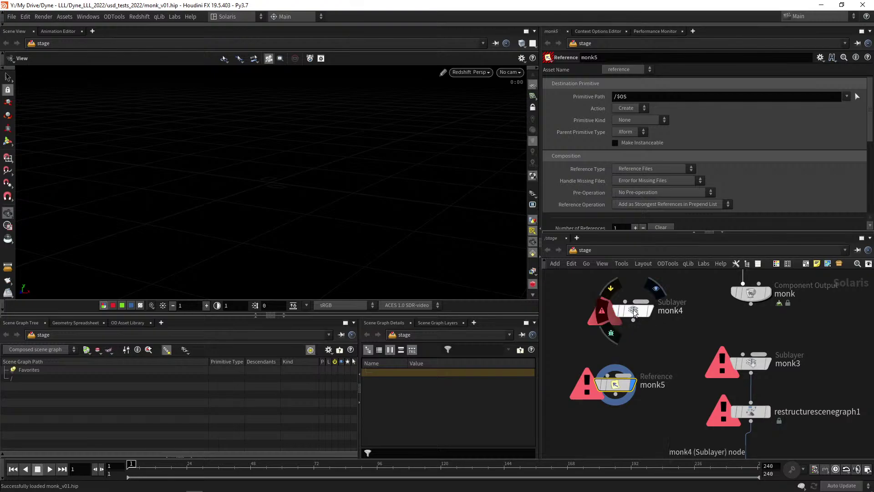
# Display the monk4 sublayer node and inspect its active layer, closing the report window.
pyautogui.click(633, 309)
pyautogui.rightClick(634, 314)
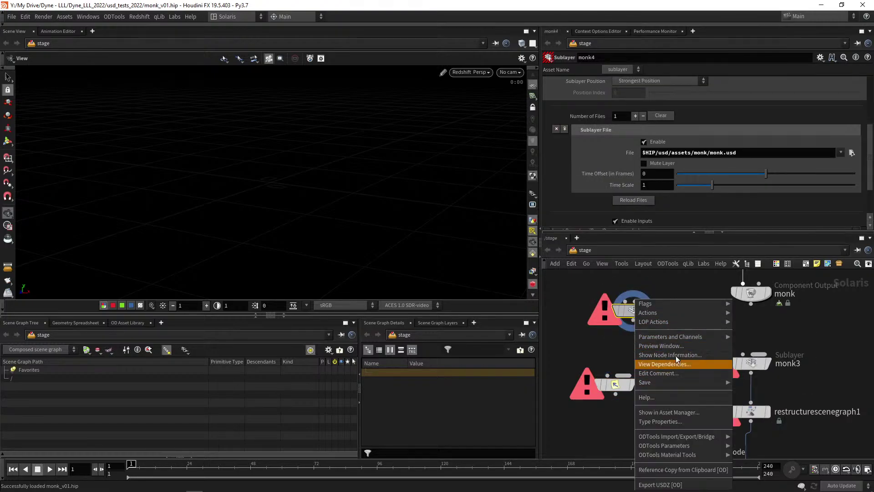
pyautogui.moveTo(689, 321)
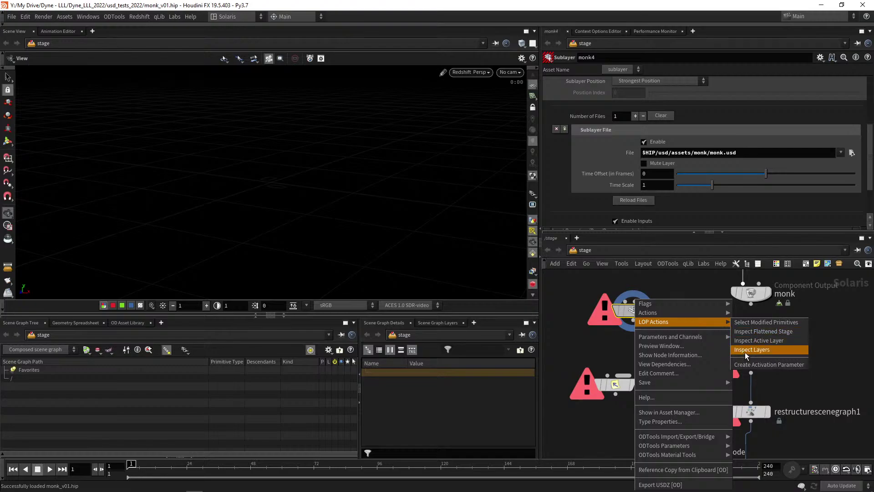
pyautogui.click(758, 340)
pyautogui.moveTo(679, 222); pyautogui.dragTo(354, 200)
pyautogui.click(523, 200)
# Inspect the layers of the monk4 sublayer in a Scene Graph Layers window and close it.
pyautogui.rightClick(642, 308)
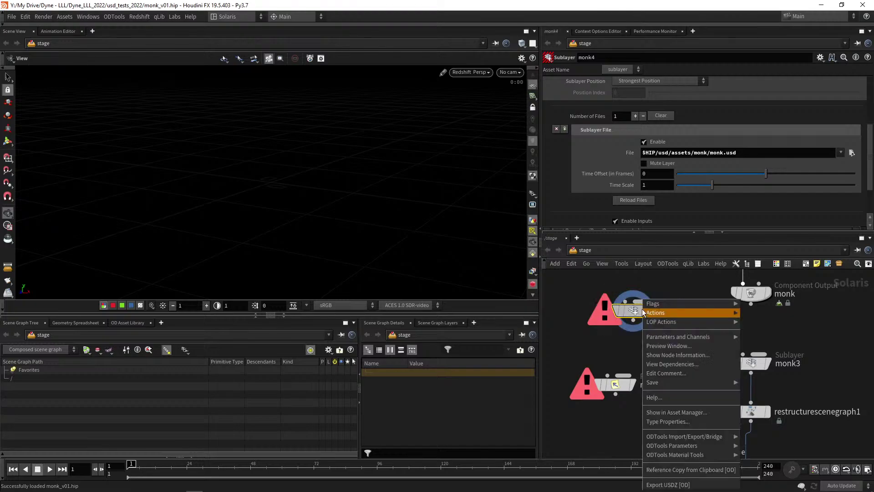
pyautogui.moveTo(692, 322)
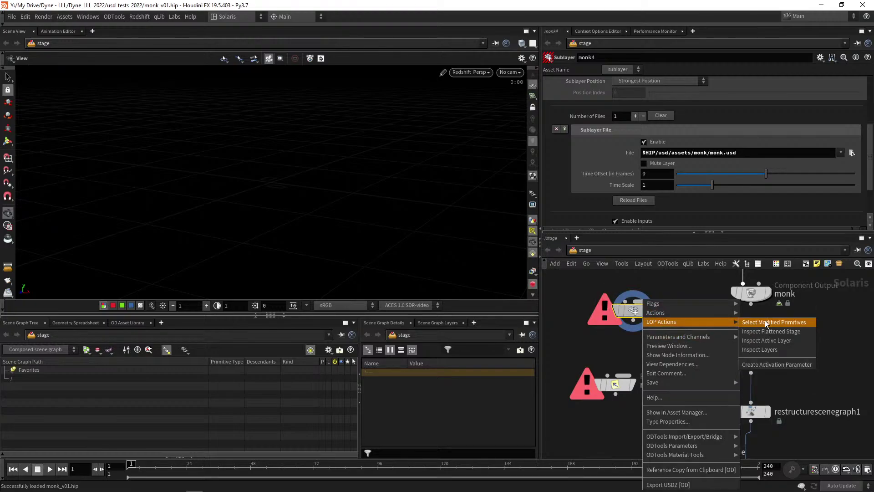
pyautogui.click(760, 349)
pyautogui.moveTo(628, 264); pyautogui.dragTo(355, 237)
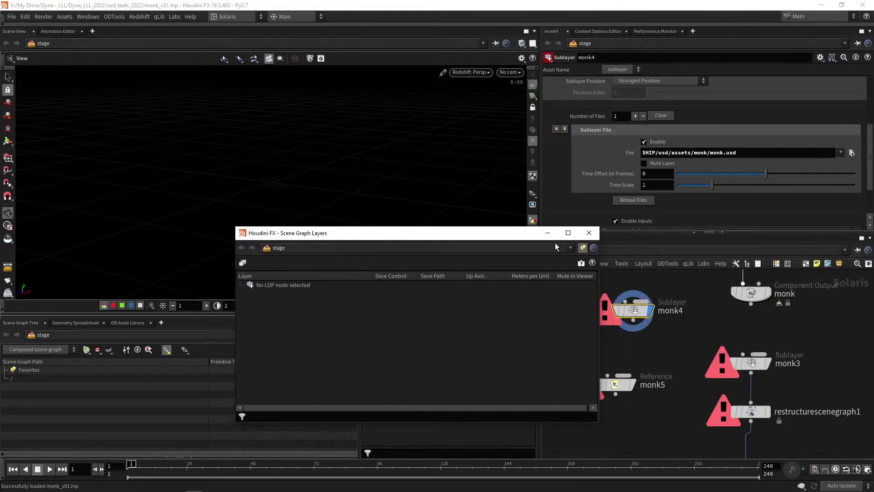
pyautogui.click(586, 233)
# Inspect the flattened stage of the monk4 sublayer and close the inspection window.
pyautogui.rightClick(628, 300)
pyautogui.moveTo(691, 321)
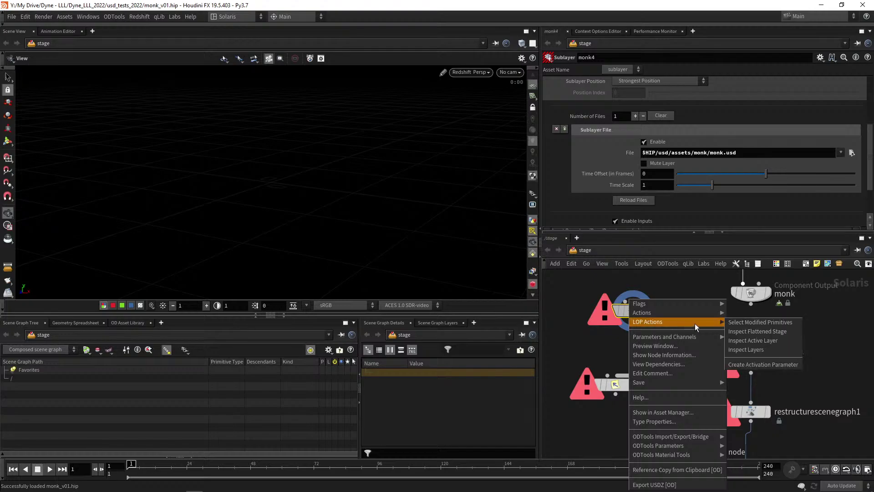
pyautogui.click(751, 333)
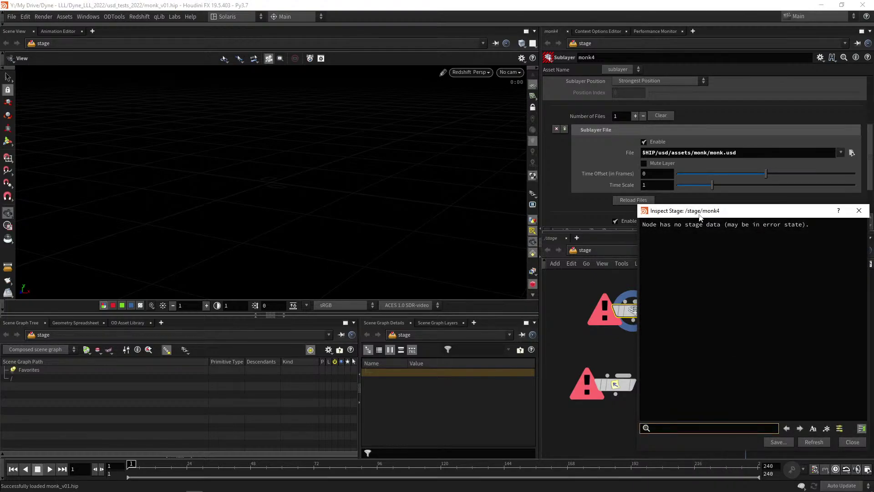
pyautogui.moveTo(699, 217); pyautogui.dragTo(427, 208)
pyautogui.click(586, 200)
# Arrange the monk4 and monk5 import nodes in a horizontal row beside the monk3 sublayer.
pyautogui.moveTo(584, 285); pyautogui.dragTo(654, 343)
pyautogui.scroll(-2, 654, 342)
pyautogui.scroll(-2, 657, 348)
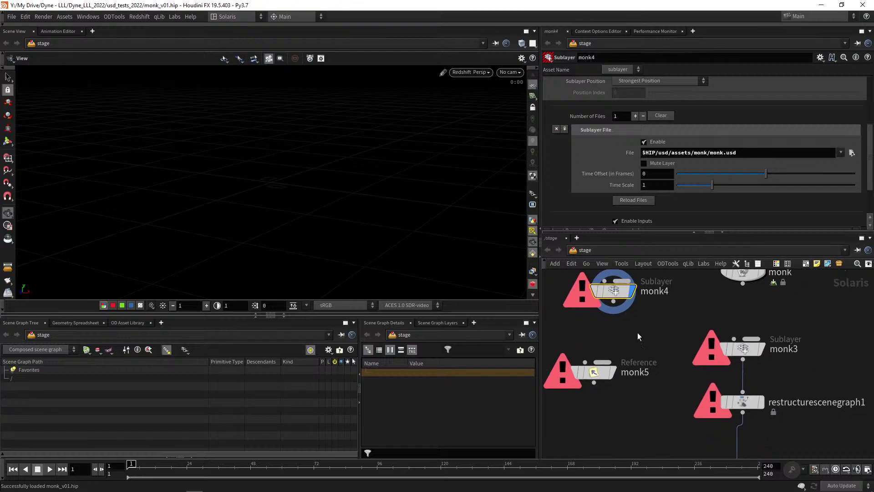
pyautogui.moveTo(605, 362); pyautogui.dragTo(574, 332)
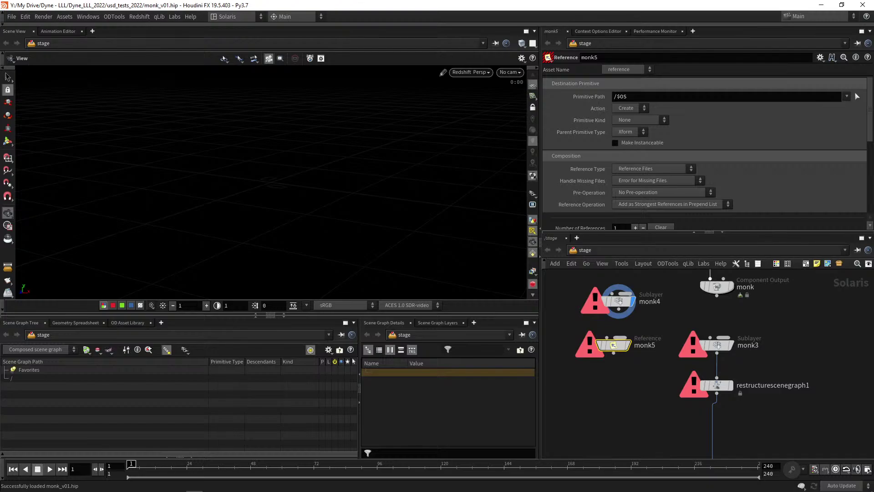
pyautogui.scroll(-2, 593, 317)
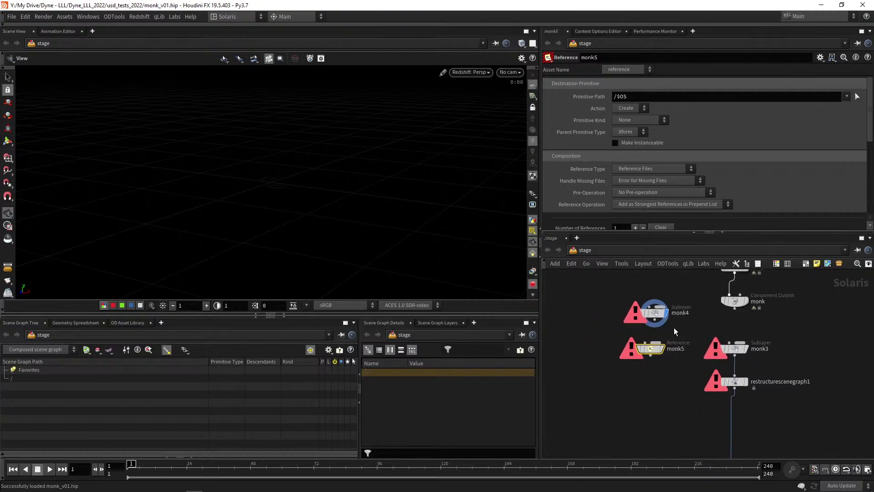
pyautogui.moveTo(653, 310); pyautogui.dragTo(565, 348)
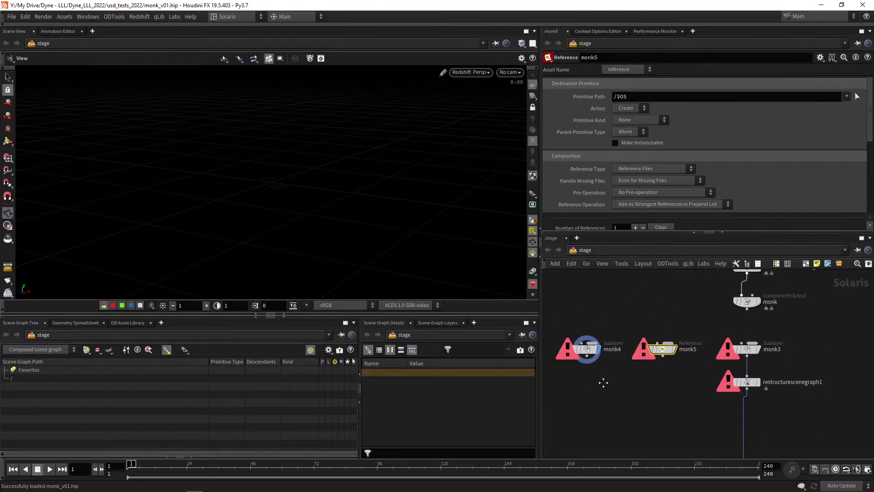
pyautogui.scroll(-2, 605, 383)
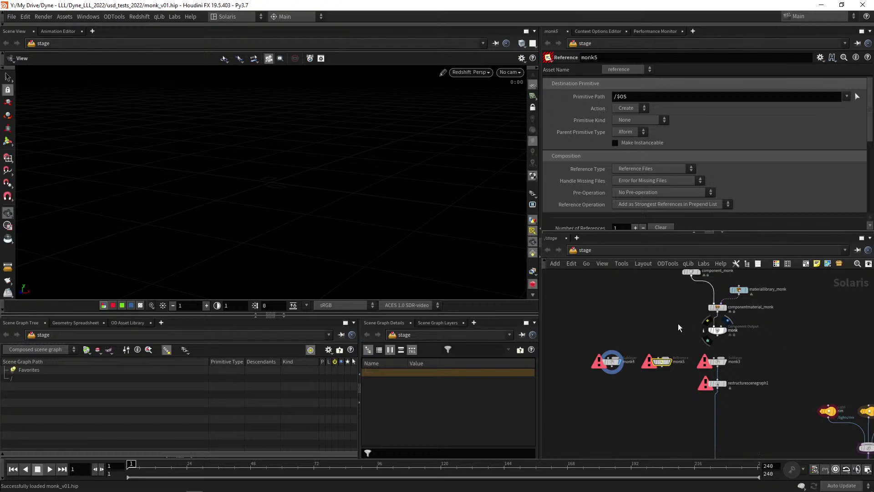
# Display the monk Component Output node and frame the seated monk in the Redshift viewport.
pyautogui.click(718, 330)
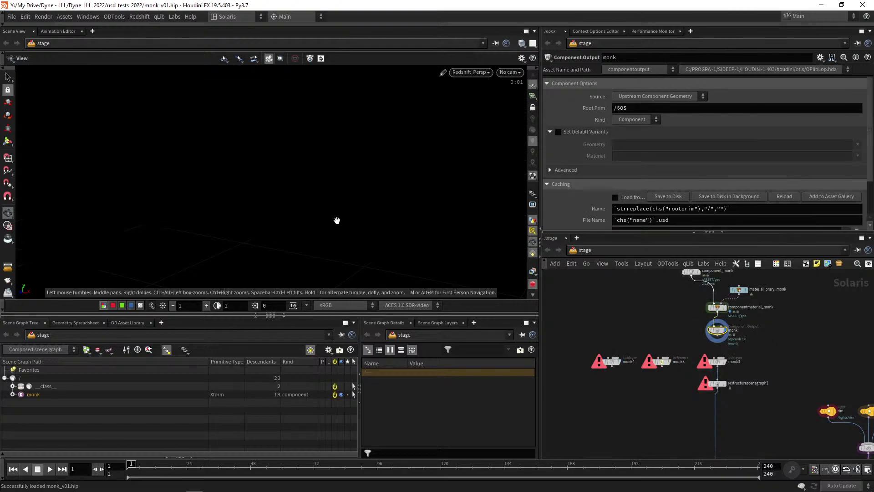
pyautogui.hotkey('space', 'g')
pyautogui.moveTo(256, 204); pyautogui.dragTo(279, 199)
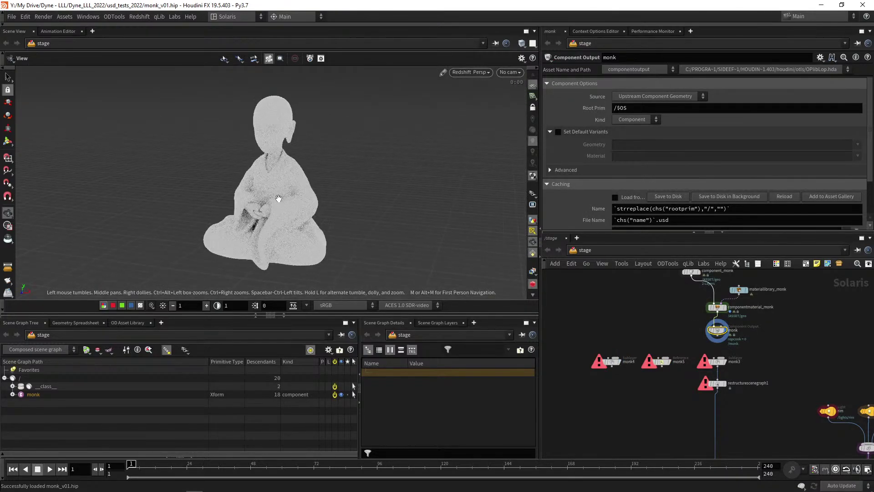
pyautogui.moveTo(279, 199); pyautogui.dragTo(324, 181, button='right')
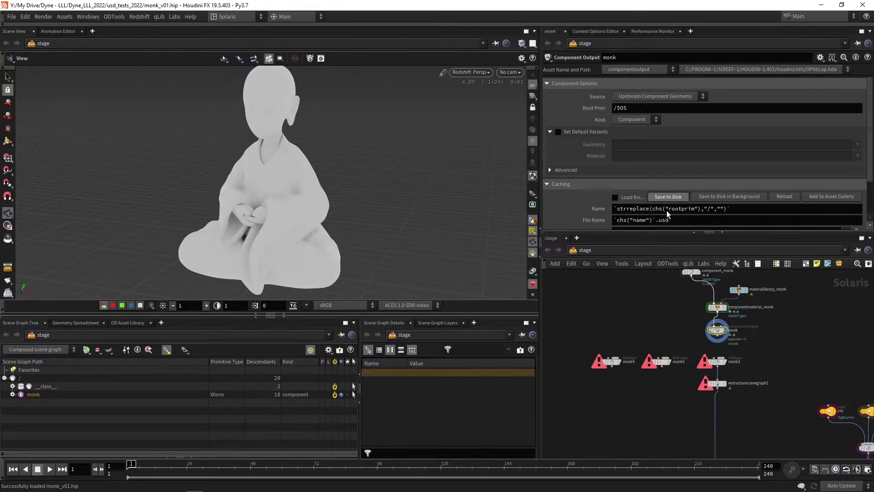
pyautogui.moveTo(652, 392); pyautogui.dragTo(644, 358, button='middle')
pyautogui.moveTo(644, 357); pyautogui.dragTo(671, 351, button='right')
pyautogui.moveTo(672, 327); pyautogui.dragTo(658, 347, button='middle')
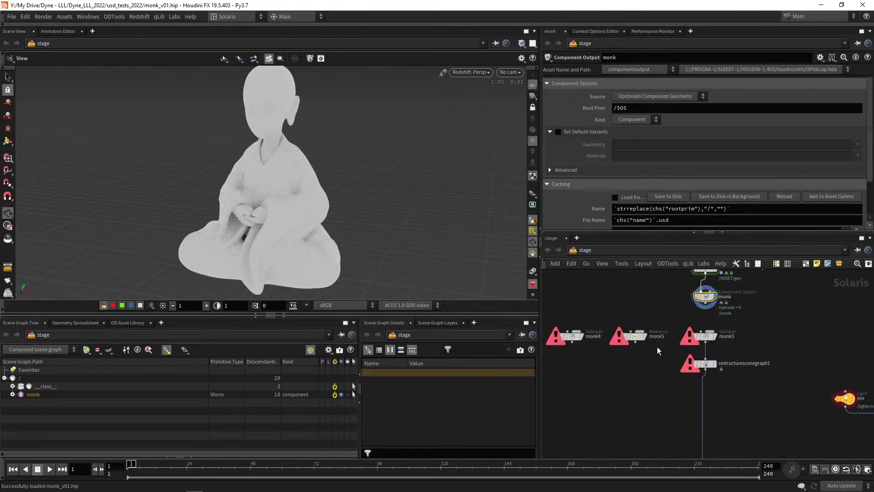
# Display the monk3 sublayer, return the display to the monk Component Output and check that node's warnings.
pyautogui.click(713, 336)
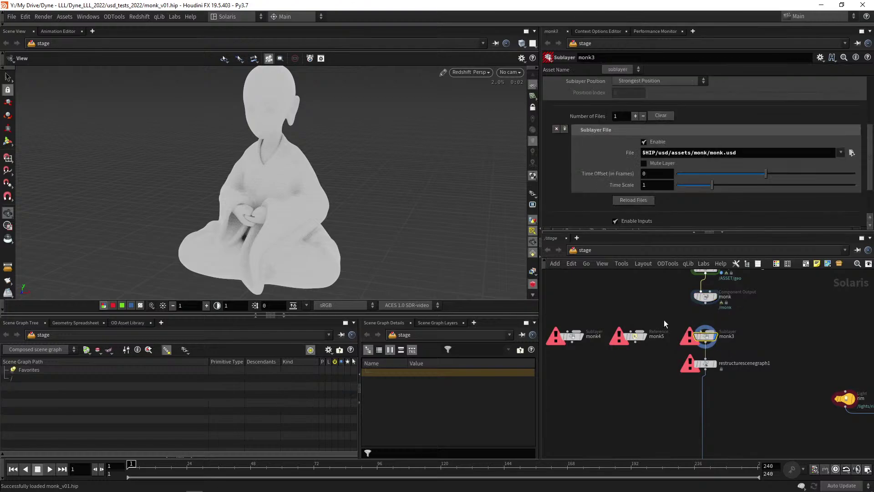
pyautogui.scroll(1, 664, 320)
pyautogui.click(717, 293)
pyautogui.moveTo(717, 294); pyautogui.dragTo(712, 324, button='middle')
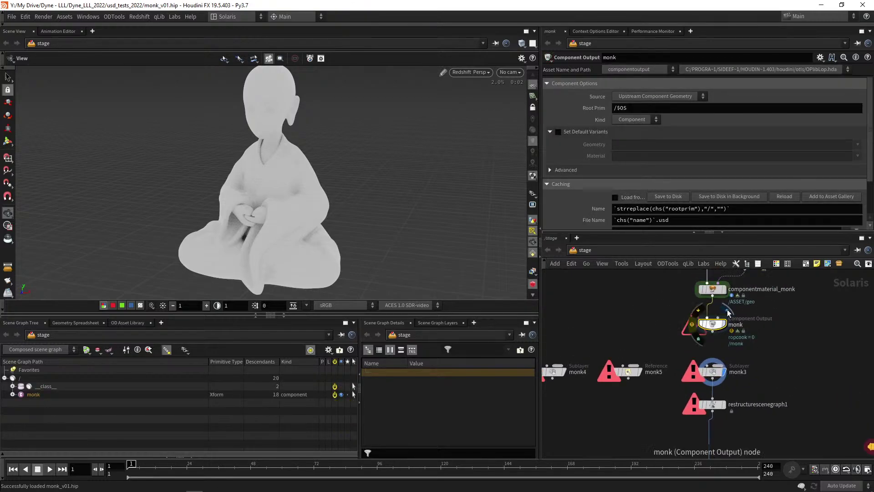
pyautogui.click(725, 325)
pyautogui.middleClick(713, 333)
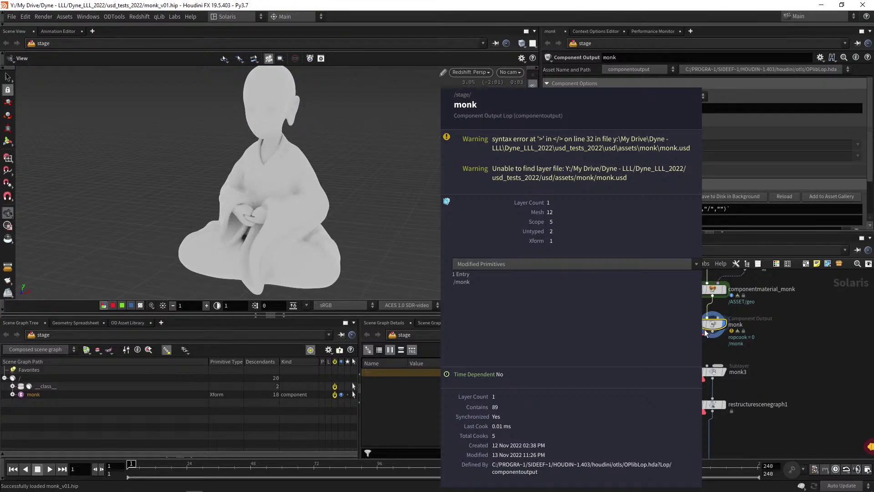
# Save the monk_v01.hip scene and close Houdini.
pyautogui.scroll(-2, 630, 324)
pyautogui.moveTo(648, 328); pyautogui.dragTo(642, 341, button='middle')
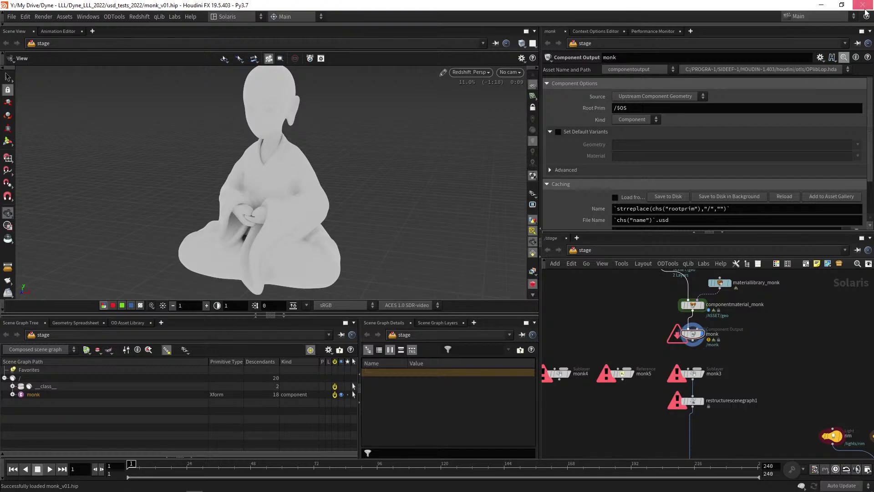
pyautogui.hotkey('ctrl', 's')
pyautogui.click(751, 59)
# Switch to the Windows System Properties and open the Environment Variables settings.
pyautogui.press('super')
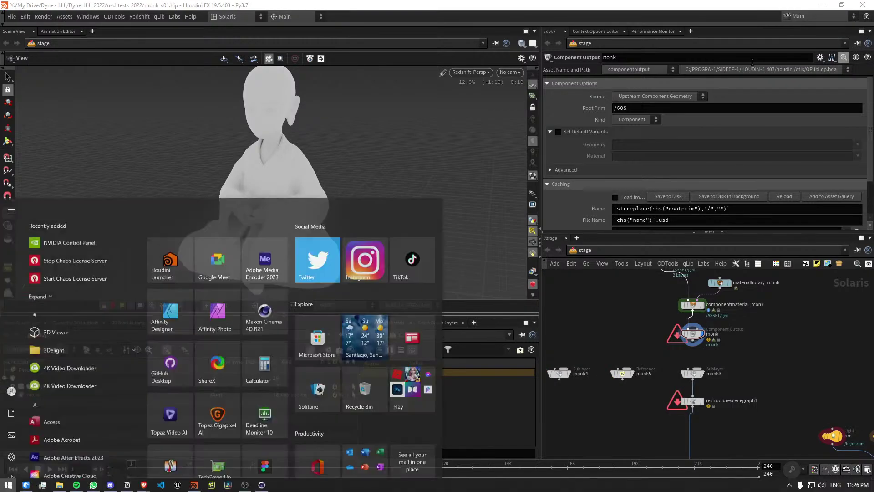
pyautogui.write('env')
pyautogui.press('Return')
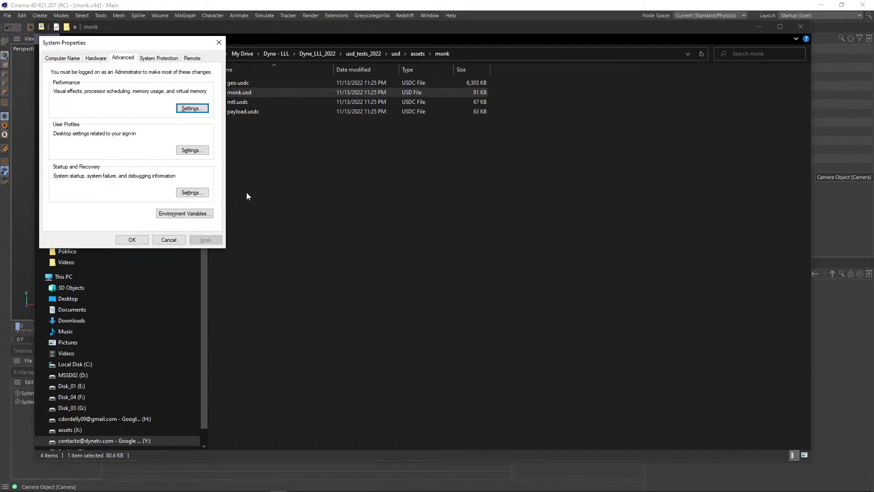
pyautogui.click(183, 213)
# Point the OCIO user variable to config.ocio in the 01_OCIO/aces_1.2 folder and accept the system settings.
pyautogui.click(346, 197)
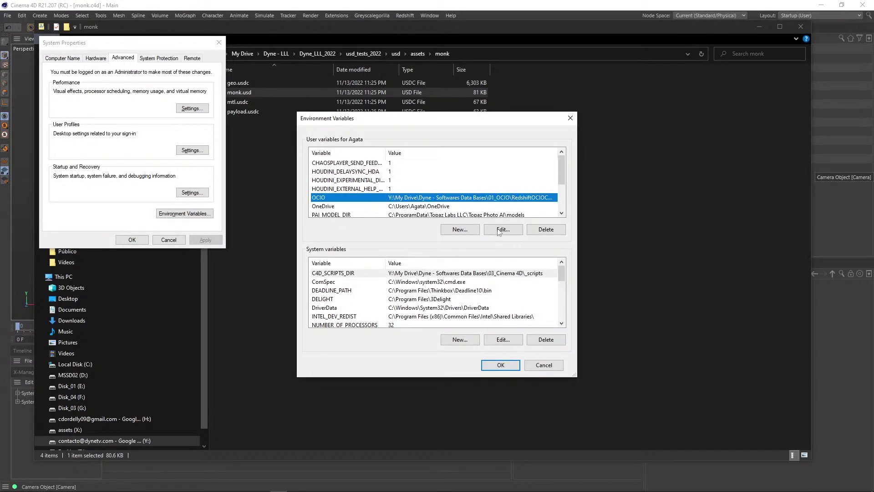
pyautogui.click(503, 229)
pyautogui.click(377, 269)
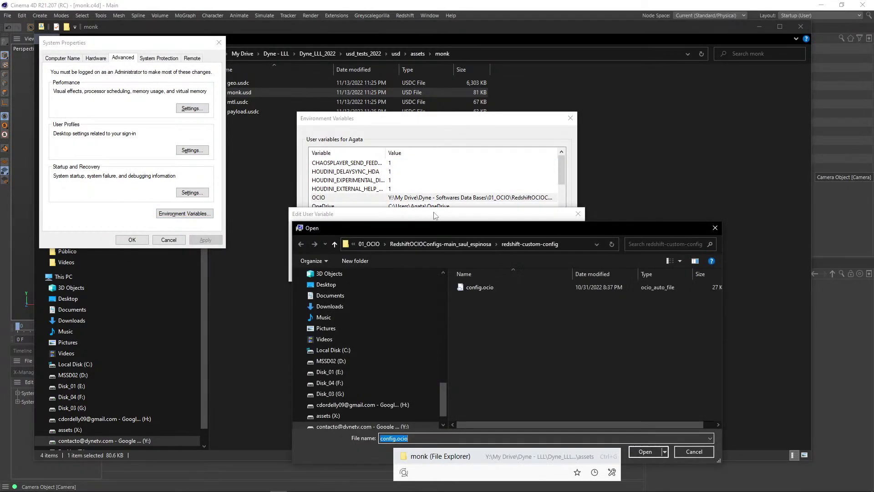
pyautogui.click(435, 244)
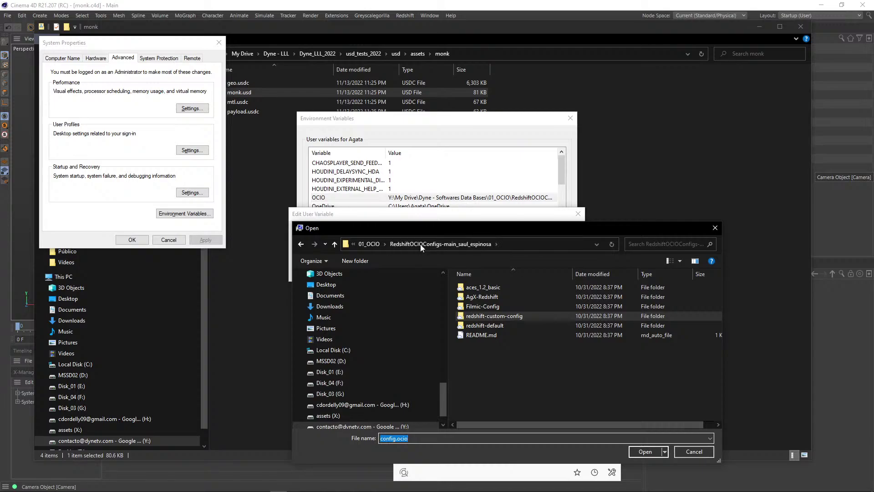
pyautogui.click(369, 244)
pyautogui.doubleClick(480, 306)
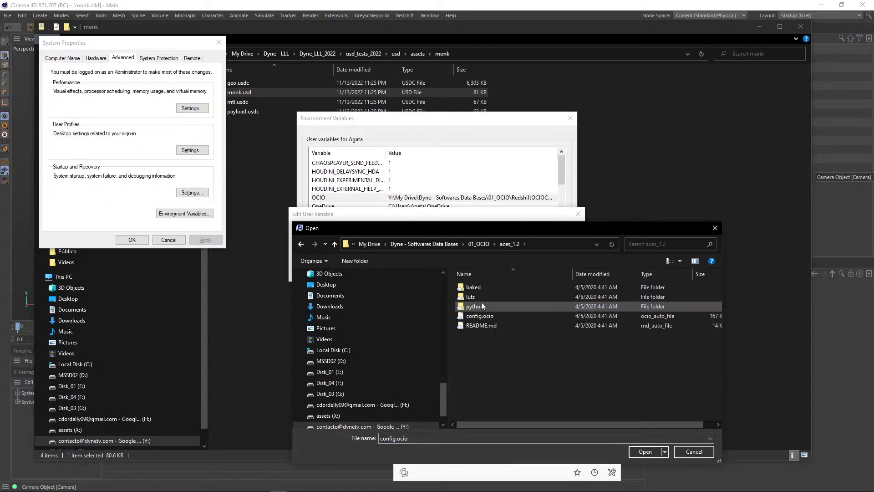
pyautogui.doubleClick(483, 318)
pyautogui.click(514, 270)
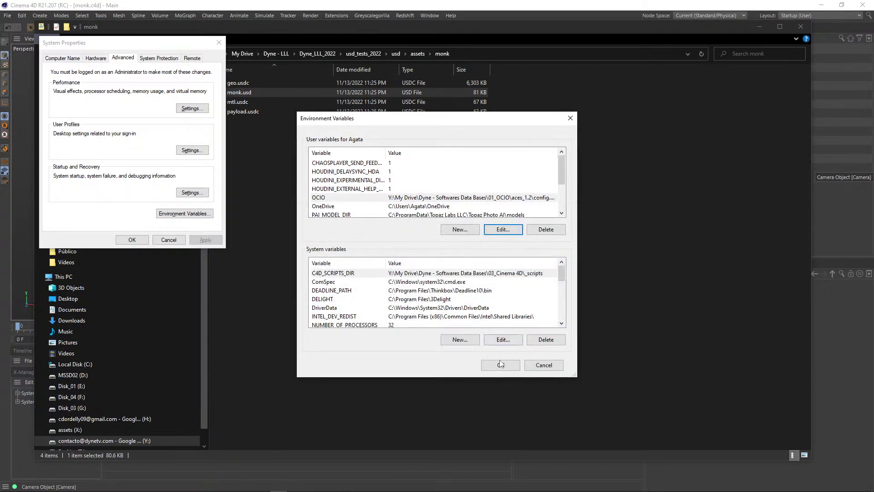
pyautogui.click(500, 364)
pyautogui.click(132, 239)
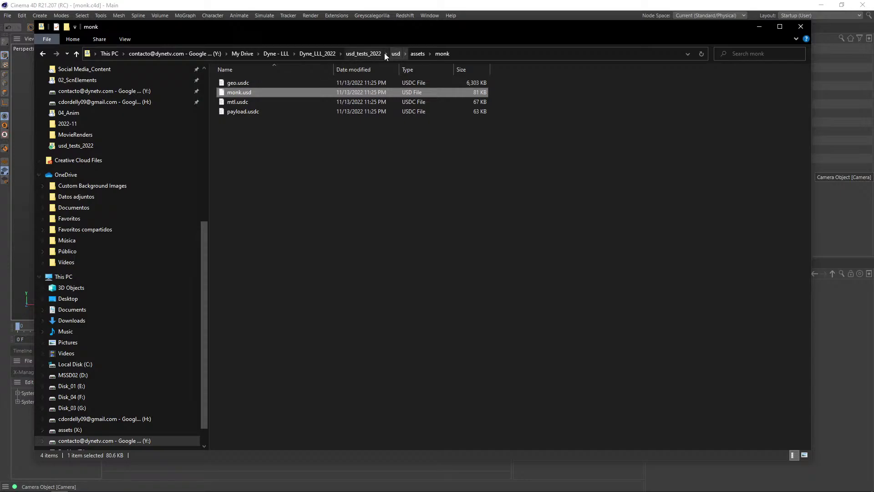
# Switch to File Explorer and reopen monk_v01.hip from the usd_tests_2022 folder in Houdini.
pyautogui.click(358, 54)
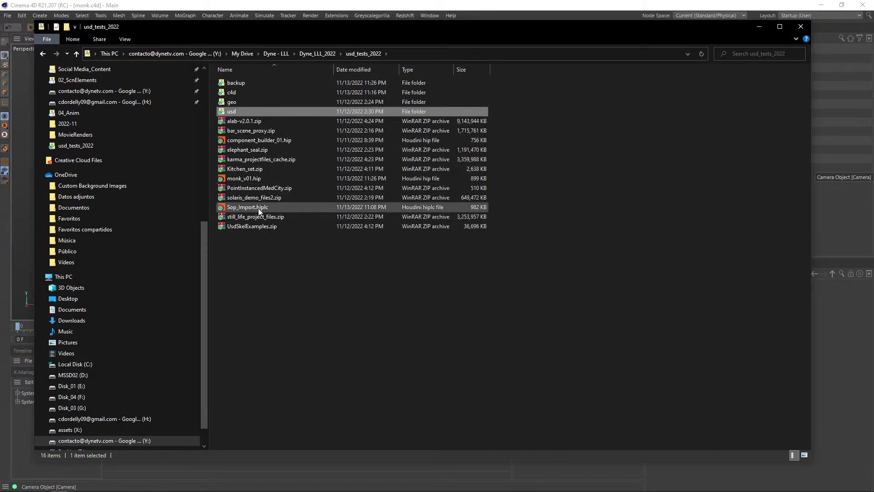
pyautogui.click(254, 181)
pyautogui.doubleClick(255, 182)
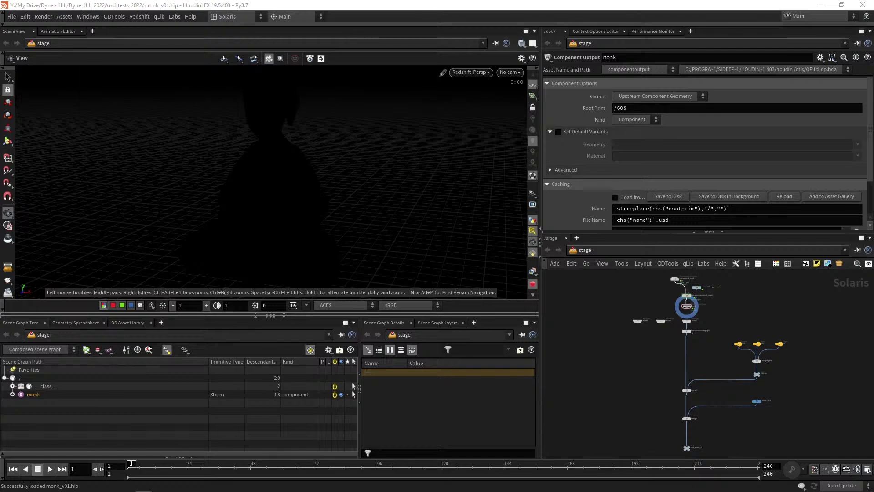
# Display the monk3 sublayer, review its file settings and select the monk Component Output node.
pyautogui.scroll(5, 628, 341)
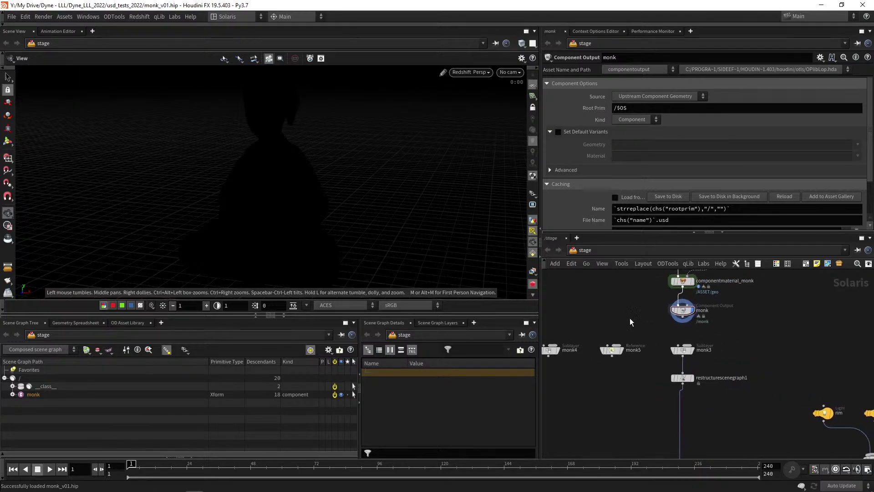
pyautogui.scroll(2, 632, 327)
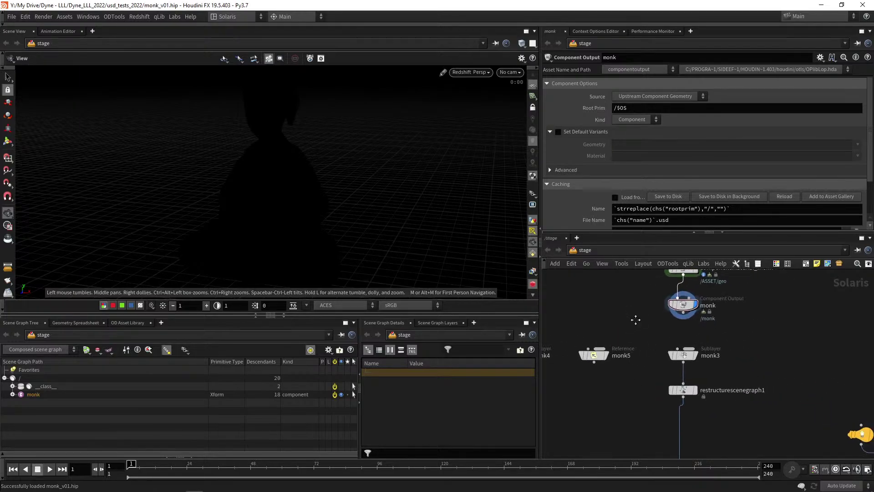
pyautogui.click(685, 357)
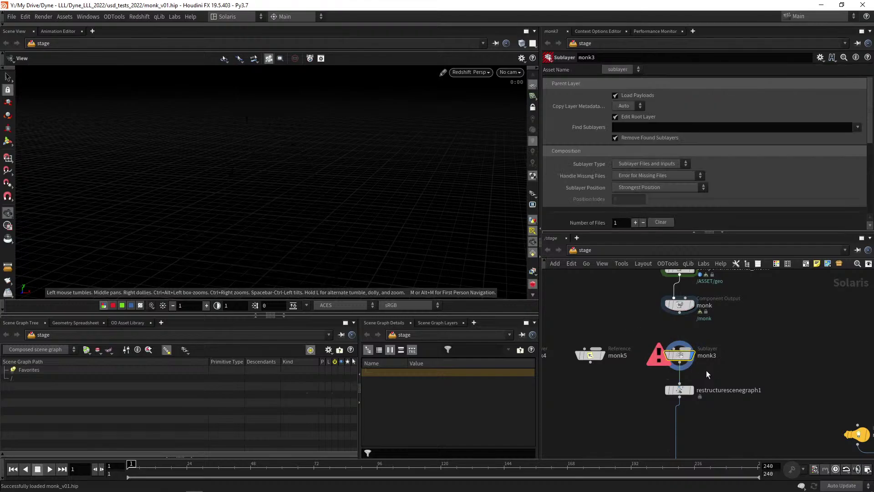
pyautogui.scroll(-3, 576, 189)
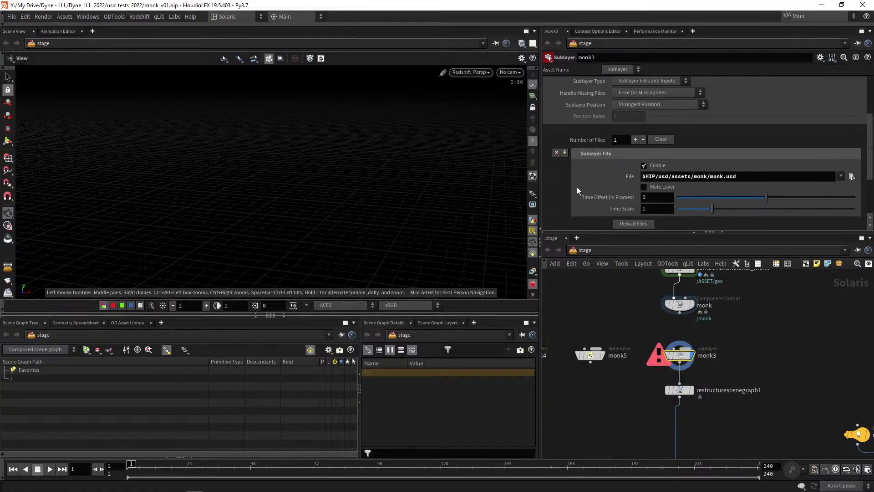
pyautogui.click(679, 305)
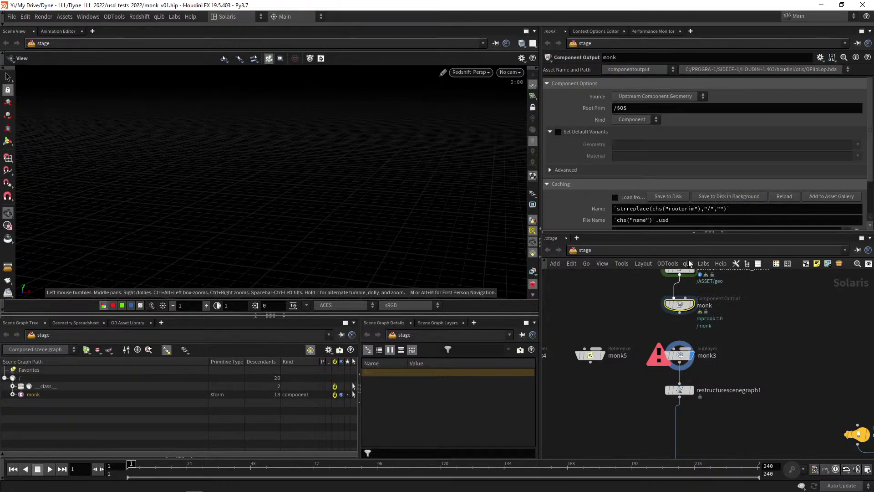
# Save the monk Component Output to disk, display it and switch the viewport from Redshift to the standard viewport renderer.
pyautogui.click(664, 197)
pyautogui.moveTo(614, 313); pyautogui.dragTo(639, 312, button='middle')
pyautogui.press('r')
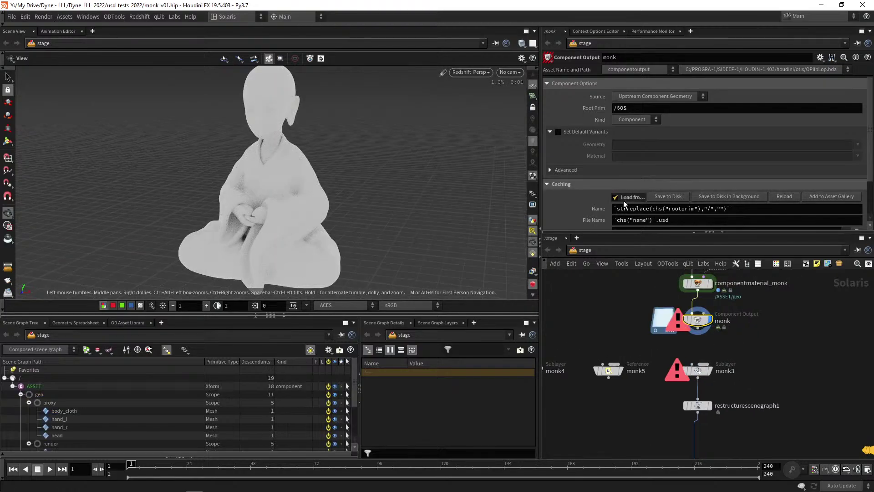
pyautogui.click(470, 71)
pyautogui.click(473, 106)
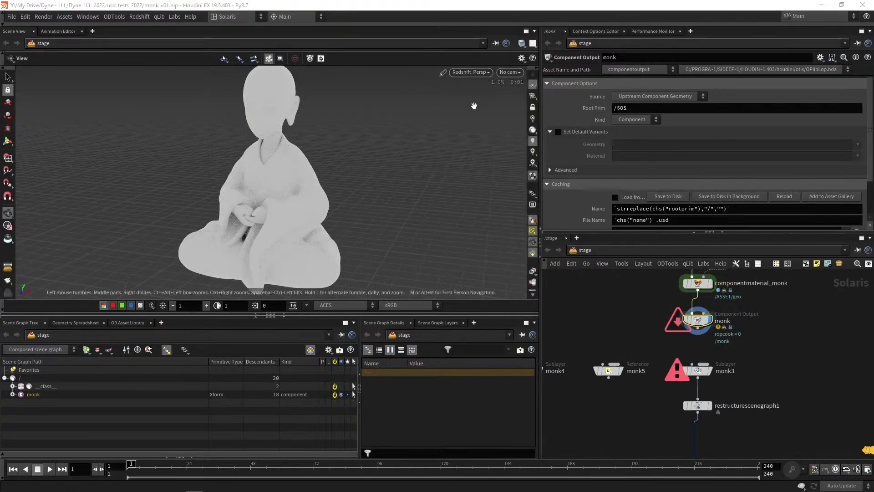
pyautogui.moveTo(324, 179)
pyautogui.mouseDown()
pyautogui.moveTo(370, 195)
pyautogui.moveTo(341, 199)
pyautogui.moveTo(353, 203)
pyautogui.mouseUp()
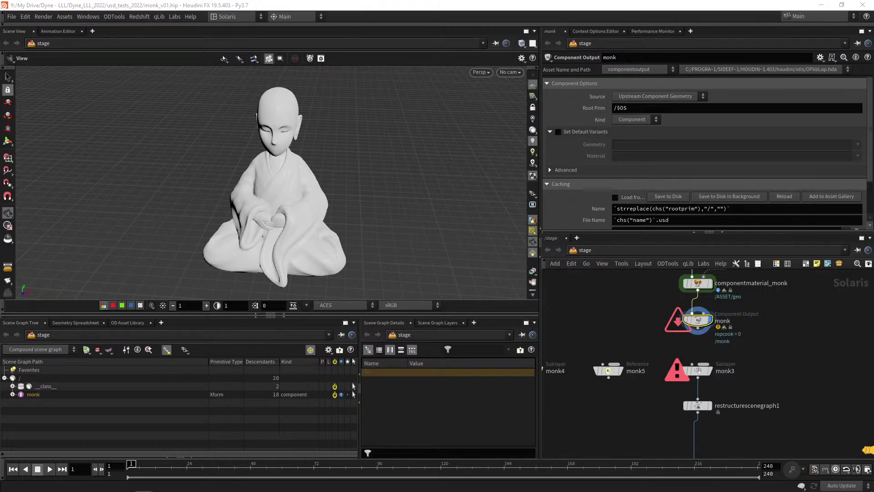
pyautogui.moveTo(620, 303); pyautogui.dragTo(718, 331)
pyautogui.scroll(2, 620, 331)
pyautogui.moveTo(637, 318); pyautogui.dragTo(588, 331, button='middle')
pyautogui.moveTo(603, 318); pyautogui.dragTo(701, 351)
pyautogui.moveTo(619, 336)
pyautogui.mouseDown(button='middle')
pyautogui.moveTo(640, 344)
pyautogui.moveTo(617, 346)
pyautogui.mouseUp(button='middle')
pyautogui.scroll(-2, 639, 345)
# Switch to File Explorer and delete the monk folder inside usd_tests_2022/usd/assets.
pyautogui.hotkey('alt', 'Tab')
pyautogui.hotkey('alt', 'Tab')
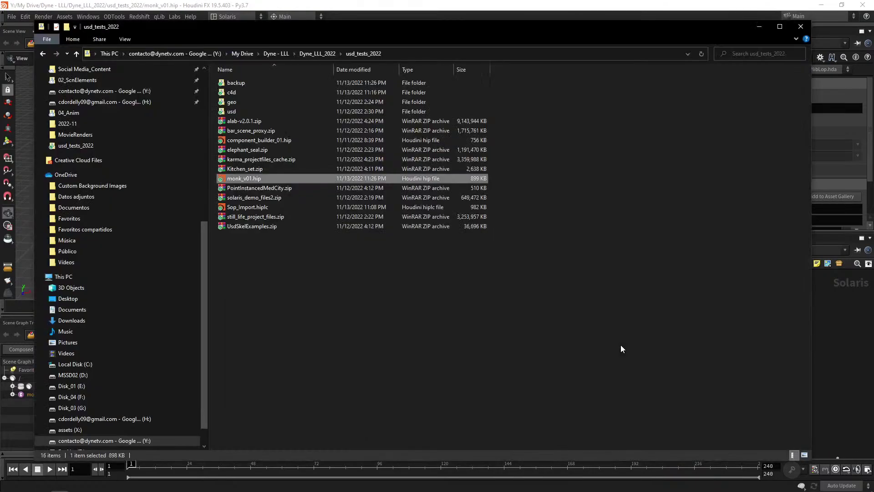
pyautogui.doubleClick(234, 112)
pyautogui.click(250, 83)
pyautogui.doubleClick(250, 82)
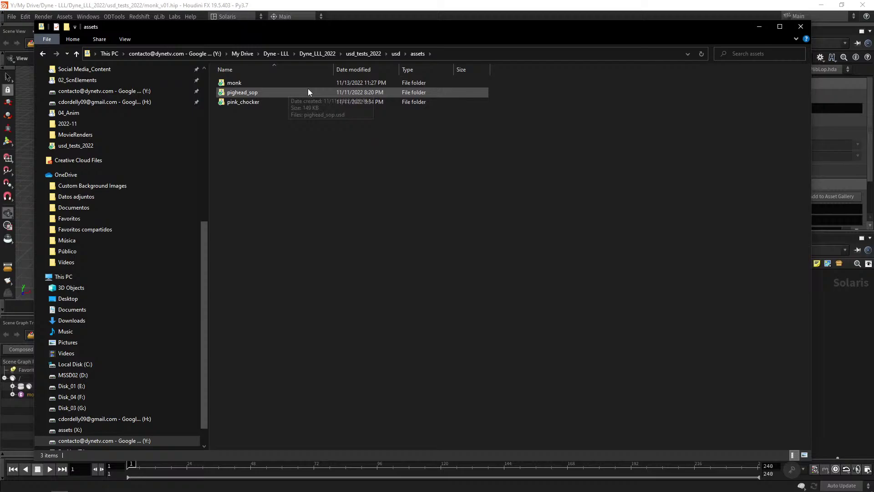
pyautogui.doubleClick(271, 83)
pyautogui.click(417, 54)
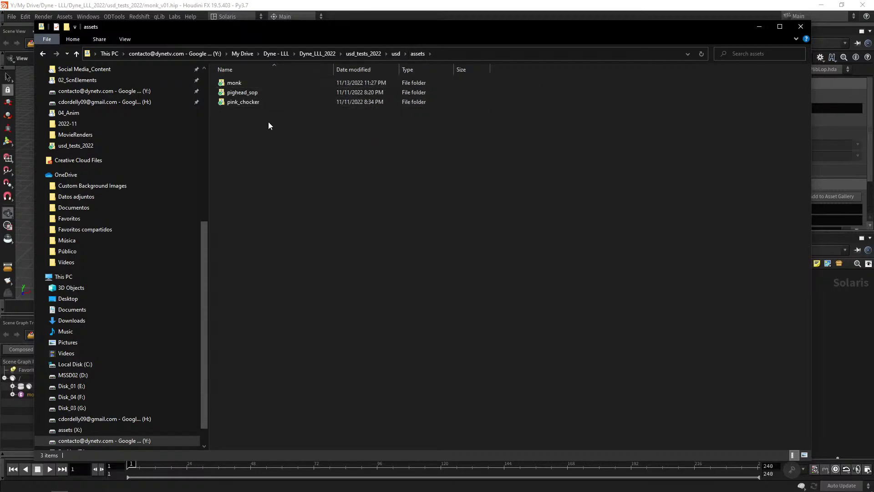
pyautogui.press('Delete')
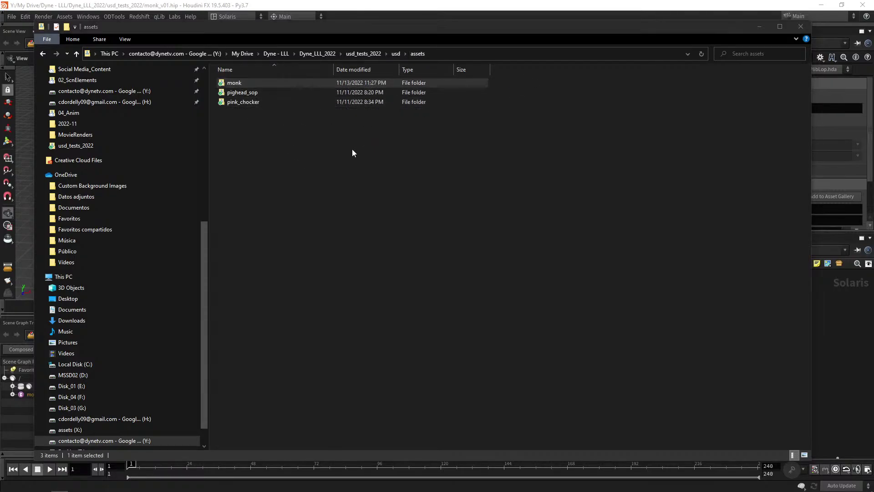
# Switch back to Houdini, save the monk Component Output to disk again and check the assets folder for the new export.
pyautogui.click(595, 10)
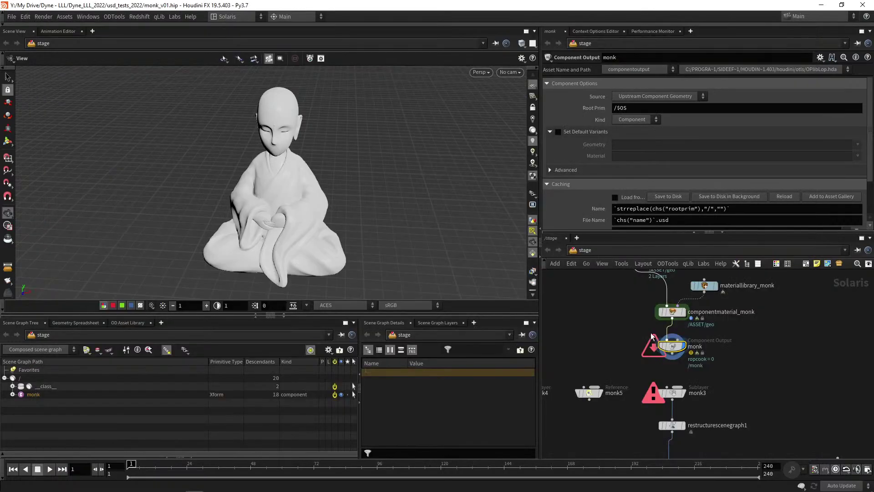
pyautogui.click(668, 196)
pyautogui.moveTo(589, 335); pyautogui.dragTo(589, 323, button='middle')
pyautogui.hotkey('alt', 'Tab')
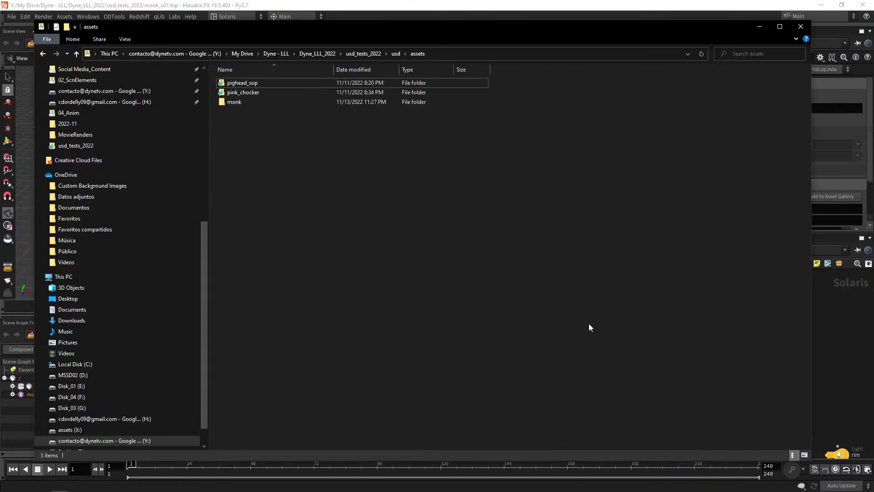
pyautogui.hotkey('alt', 'Tab')
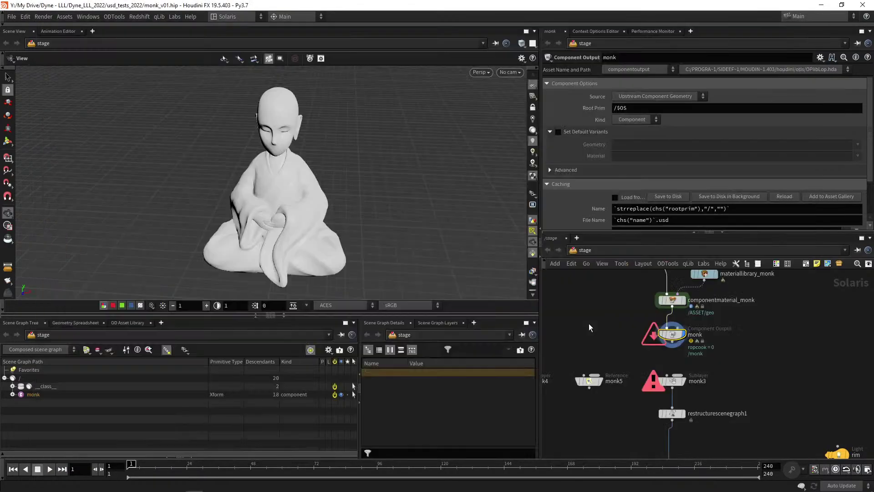
# Display the monk3 sublayer and check the exported files inside the monk folder in File Explorer.
pyautogui.click(671, 380)
pyautogui.scroll(-3, 693, 373)
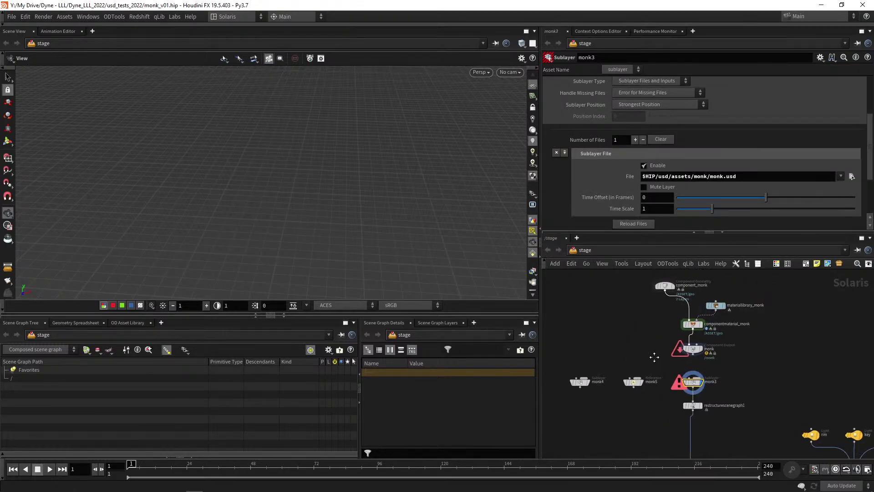
pyautogui.hotkey('alt', 'Tab')
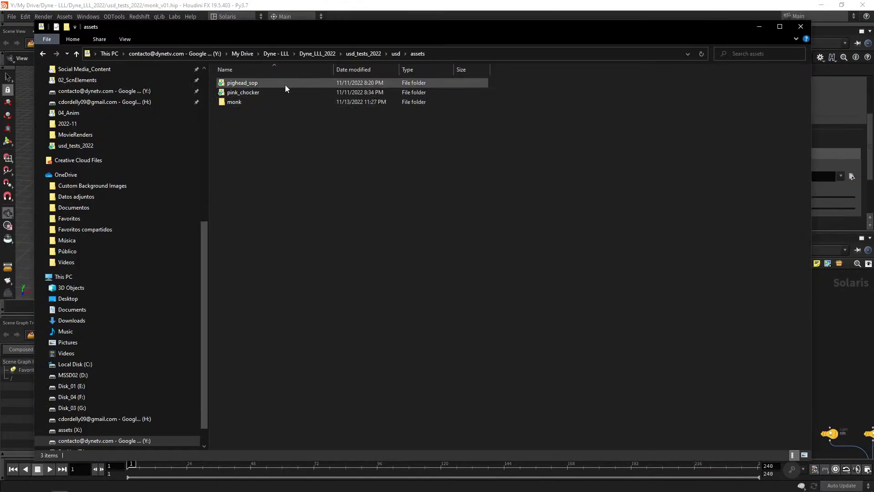
pyautogui.doubleClick(244, 101)
pyautogui.click(407, 10)
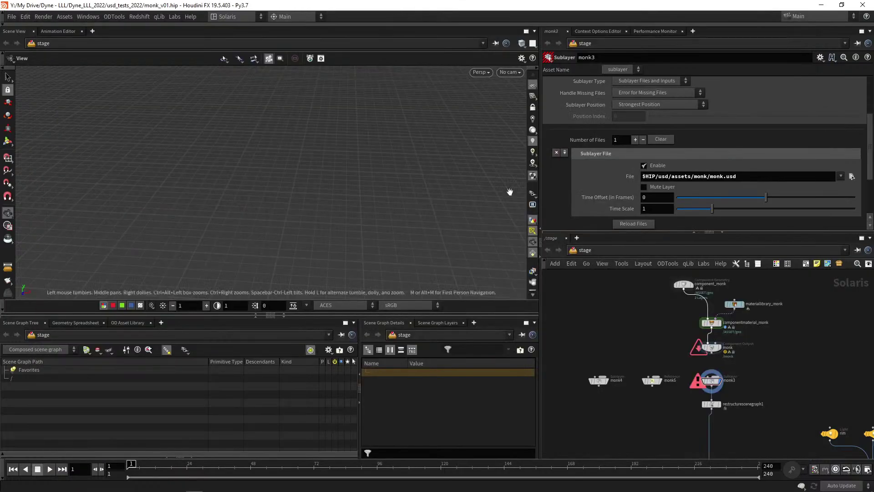
pyautogui.click(375, 305)
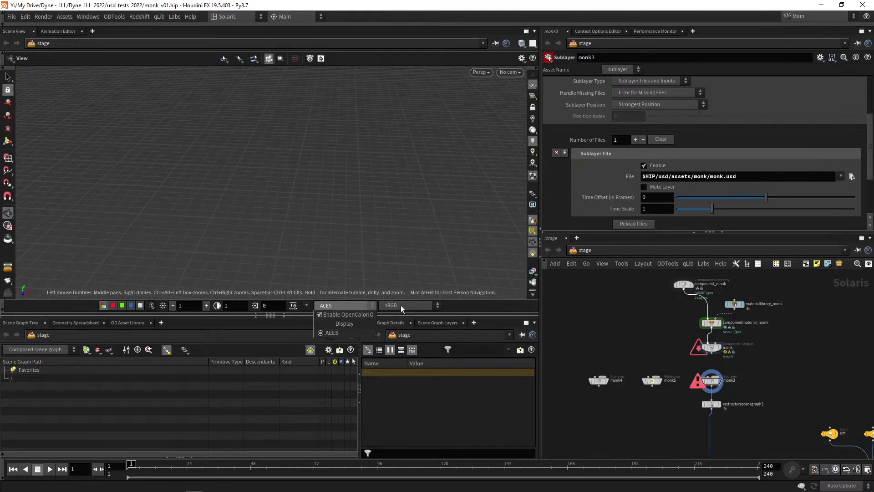
pyautogui.click(438, 305)
pyautogui.click(481, 311)
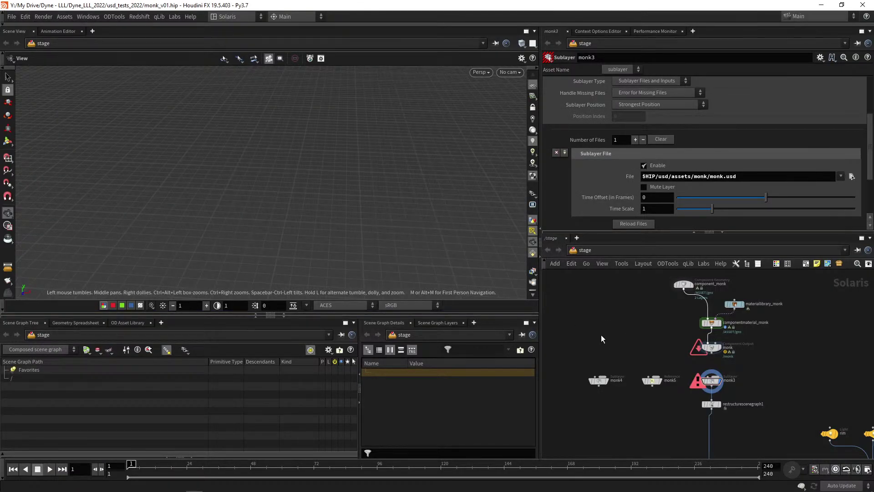
# Try importing monk.usd from the monk folder into the stage network as a Lops SubLayer and display the new node.
pyautogui.hotkey('alt', 'Tab')
pyautogui.click(237, 93)
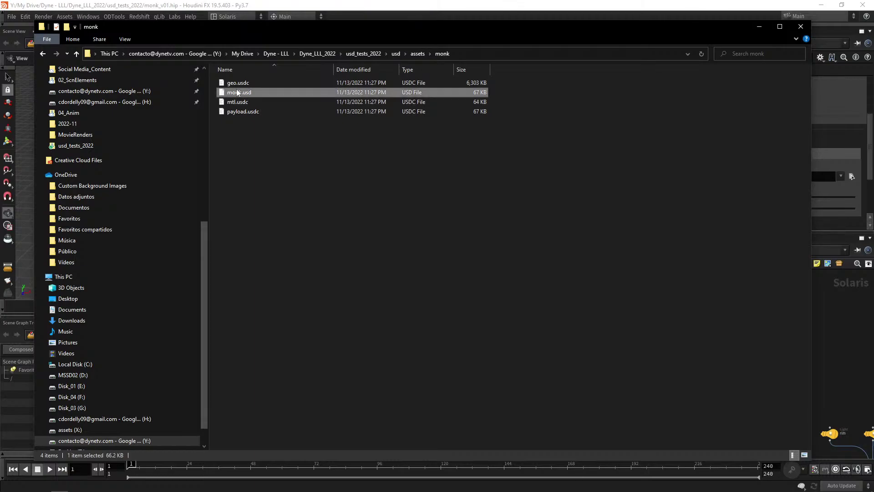
pyautogui.moveTo(240, 94); pyautogui.dragTo(653, 403)
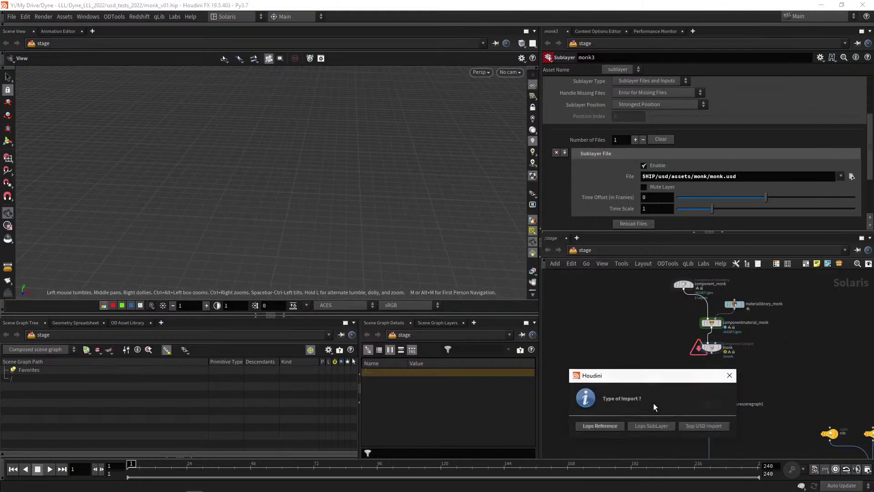
pyautogui.click(649, 425)
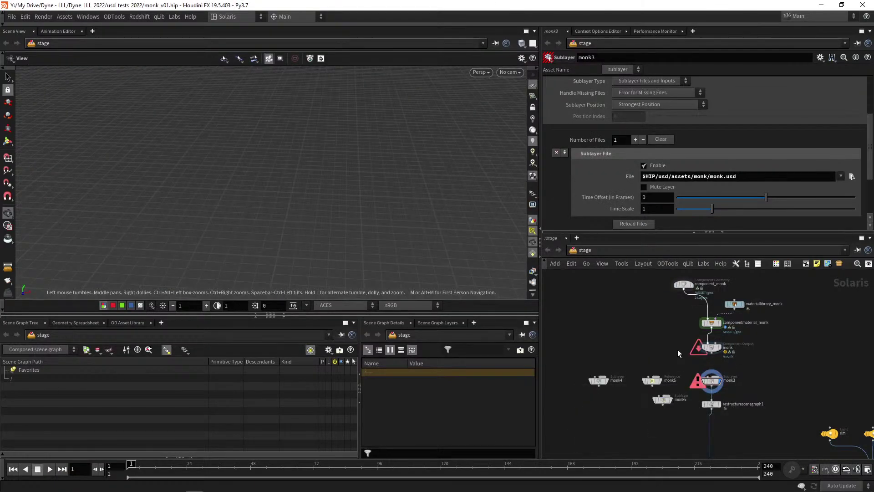
pyautogui.click(673, 393)
pyautogui.scroll(2, 659, 432)
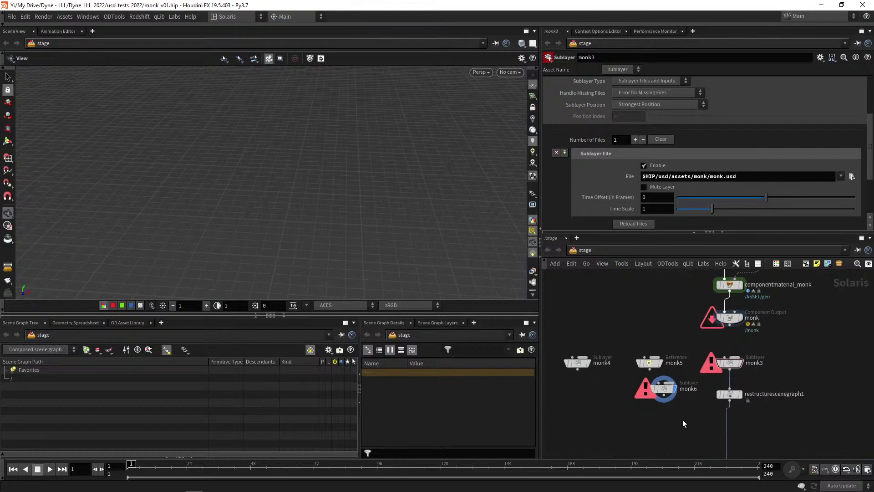
# Delete the monk4, monk5 and monk6 nodes beside the monk3 sublayer.
pyautogui.scroll(-3, 628, 407)
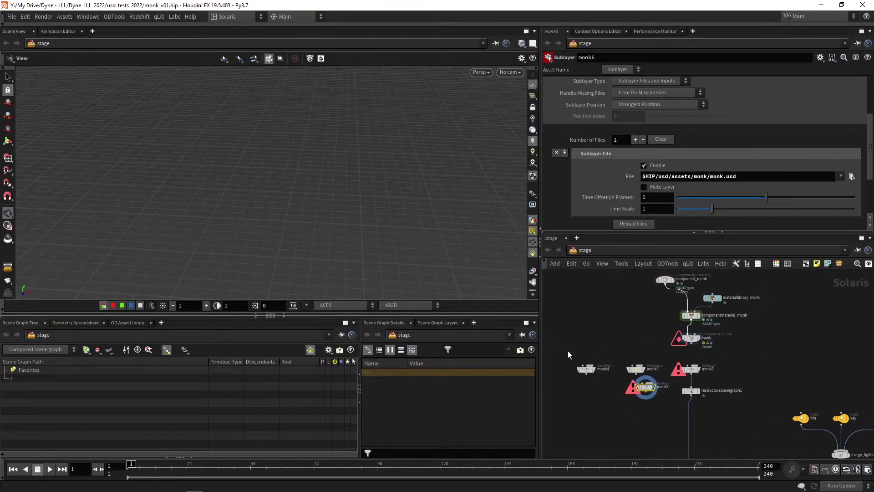
pyautogui.moveTo(567, 351); pyautogui.dragTo(665, 419)
pyautogui.press('Delete')
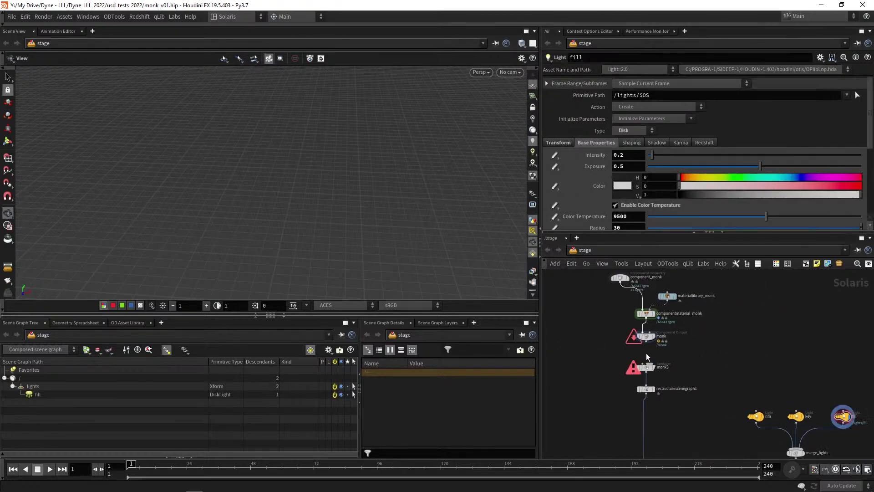
# Display the componentmaterial_monk node and inspect the monk model in the viewport.
pyautogui.scroll(2, 633, 363)
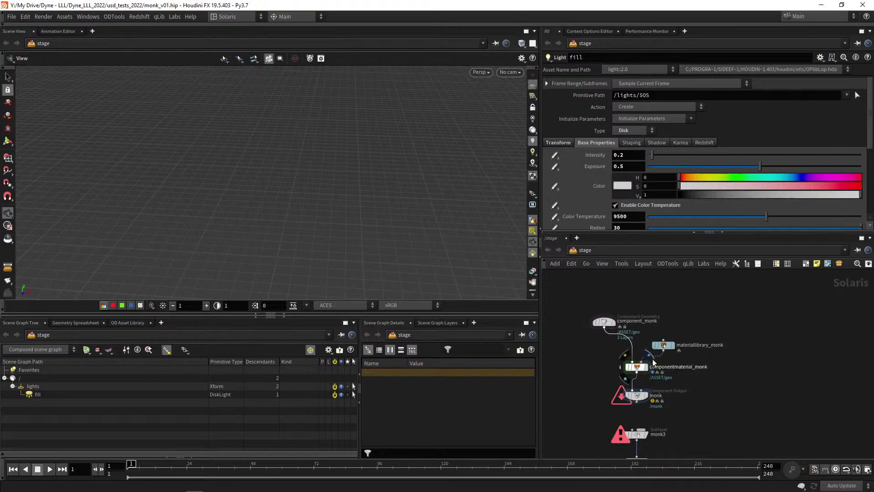
pyautogui.click(646, 366)
pyautogui.click(637, 366)
pyautogui.moveTo(269, 201); pyautogui.dragTo(291, 192)
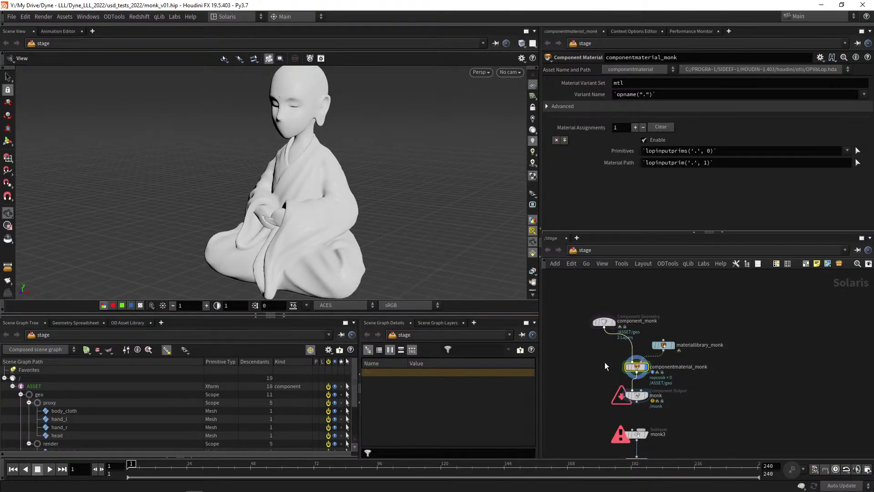
# Display component_monk, inspect its internal geometry network and return to the stage level.
pyautogui.scroll(2, 606, 365)
pyautogui.moveTo(626, 298)
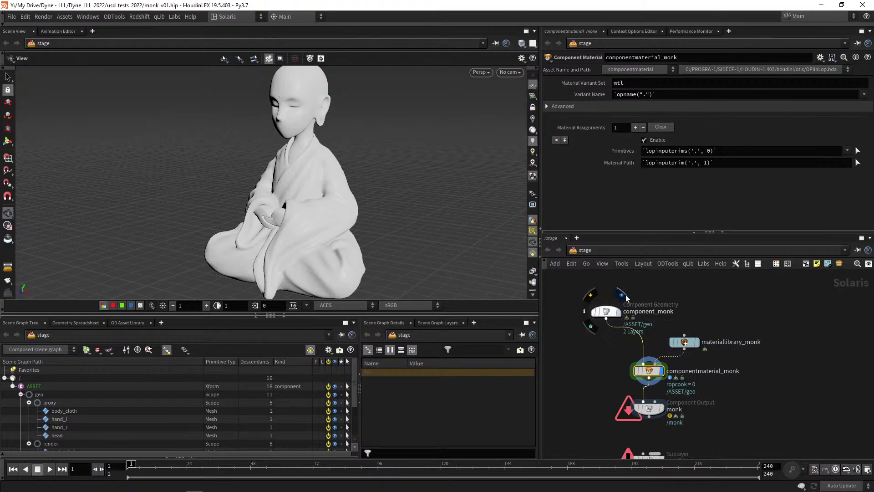
pyautogui.click(606, 311)
pyautogui.scroll(-2, 594, 342)
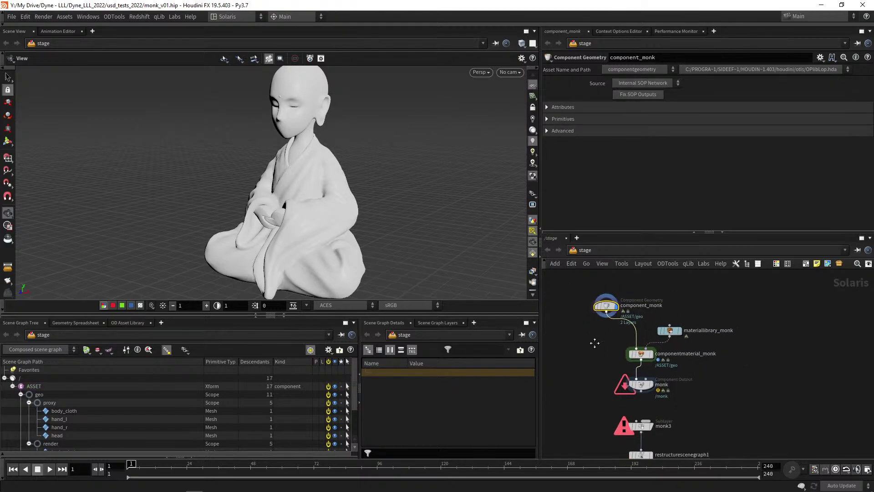
pyautogui.scroll(2, 595, 342)
pyautogui.press('Return')
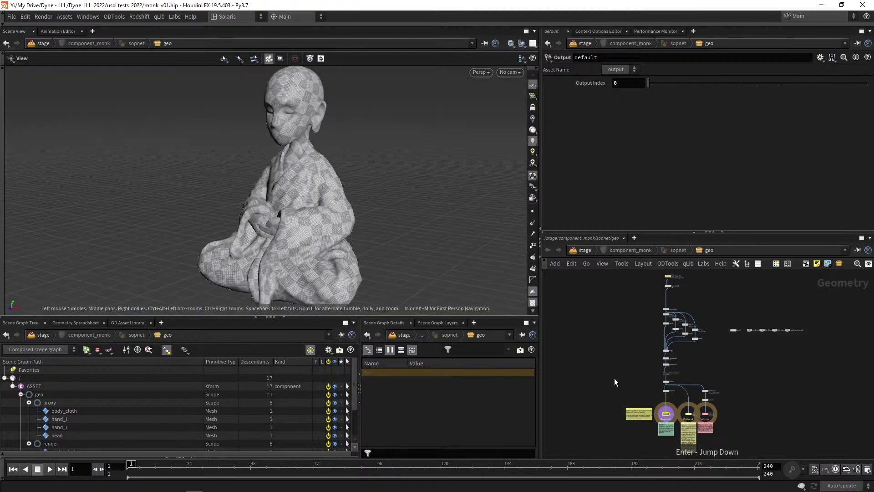
pyautogui.press('u')
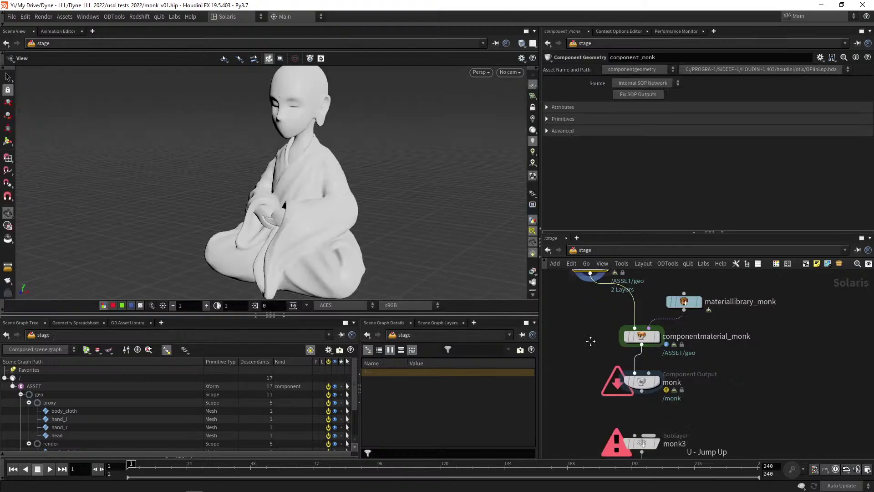
# Display the monk Component Output, enlarge the parameter area and examine its caching settings and node info.
pyautogui.click(630, 364)
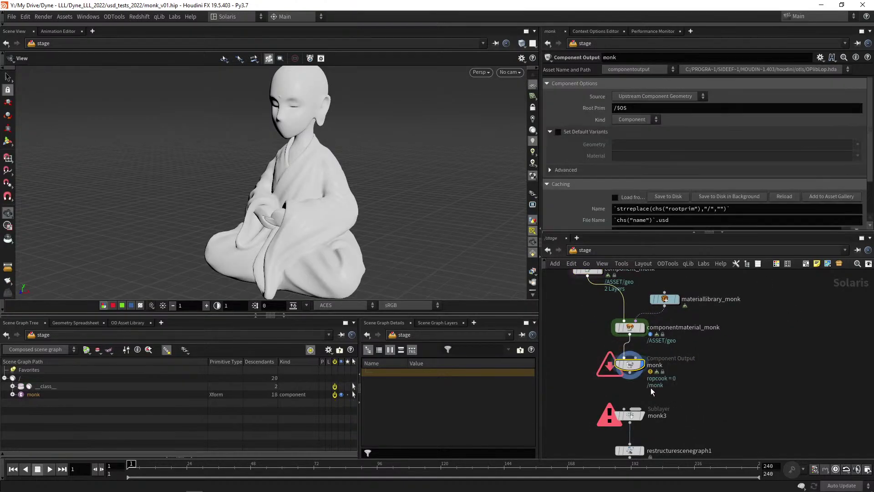
pyautogui.moveTo(604, 233); pyautogui.dragTo(604, 261)
pyautogui.moveTo(614, 387); pyautogui.dragTo(624, 366)
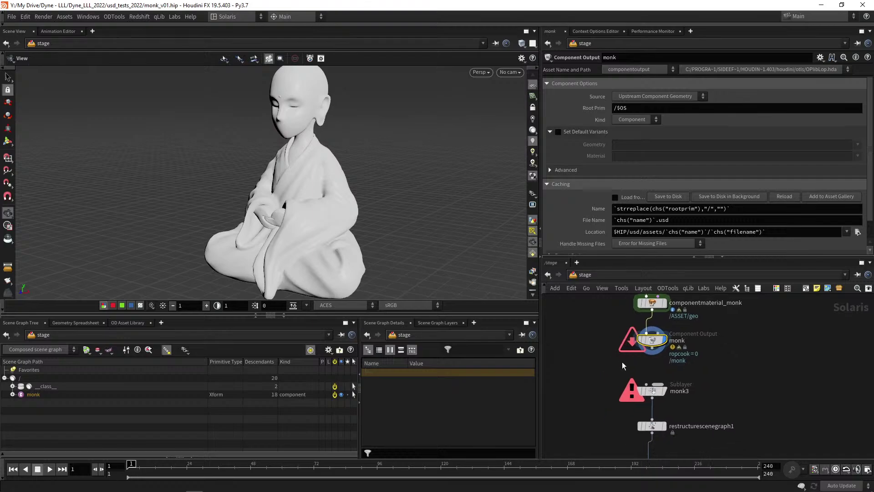
pyautogui.scroll(2, 623, 365)
pyautogui.scroll(-3, 674, 378)
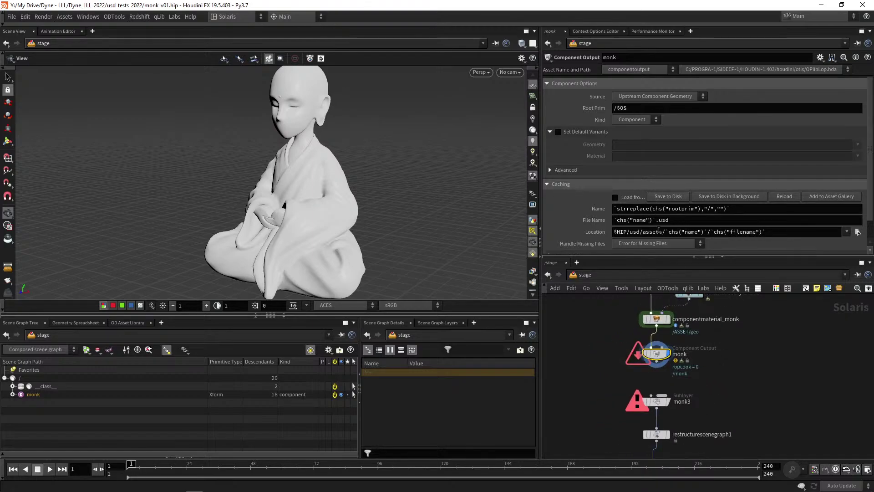
pyautogui.middleClick(649, 355)
pyautogui.scroll(1, 637, 369)
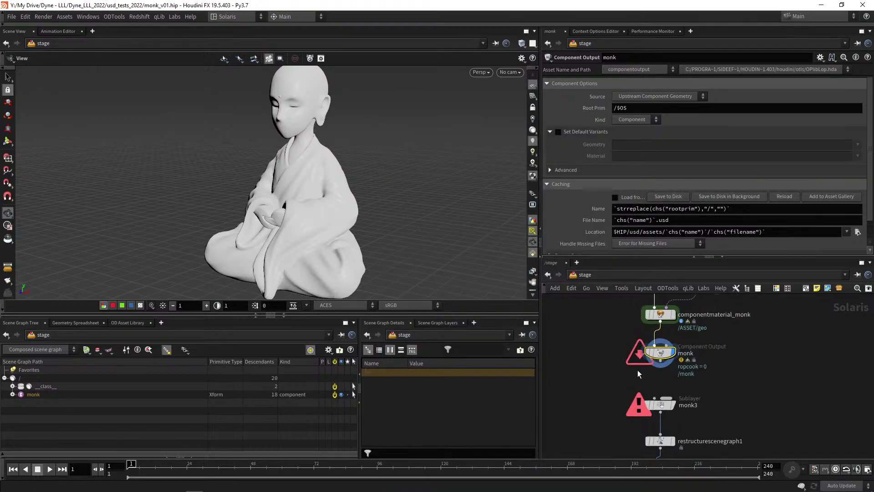
# Display the monk3 sublayer and delete it from above restructurescenegraph1.
pyautogui.click(670, 402)
pyautogui.scroll(-1, 680, 409)
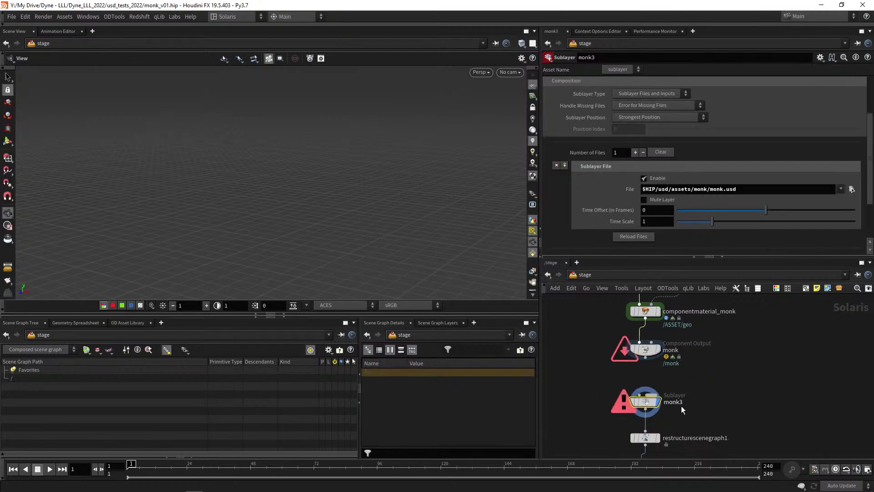
pyautogui.press('Delete')
pyautogui.moveTo(606, 388); pyautogui.dragTo(637, 386, button='middle')
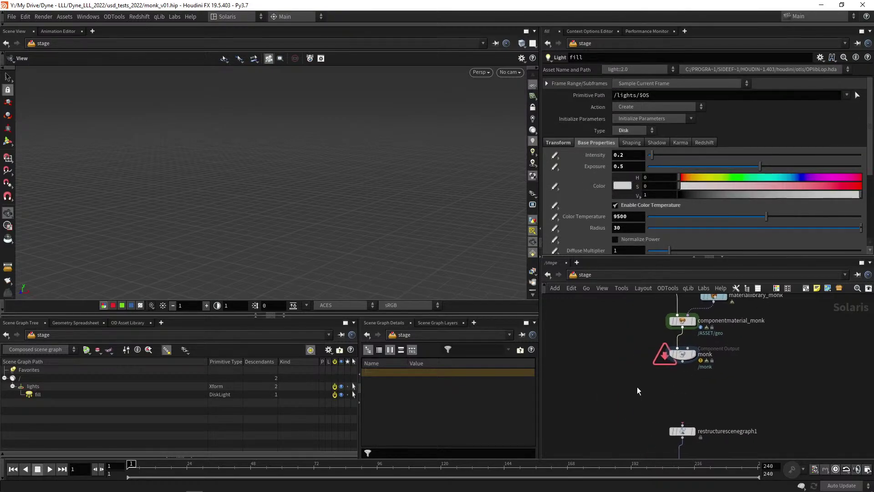
# Search Windows for "omni" and open the NVIDIA Omniverse Launcher.
pyautogui.press('super')
pyautogui.write('omni')
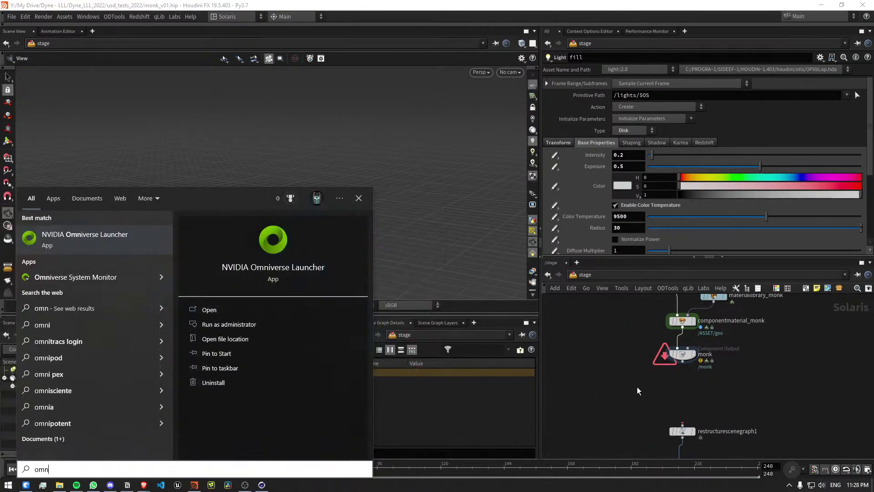
pyautogui.press('Return')
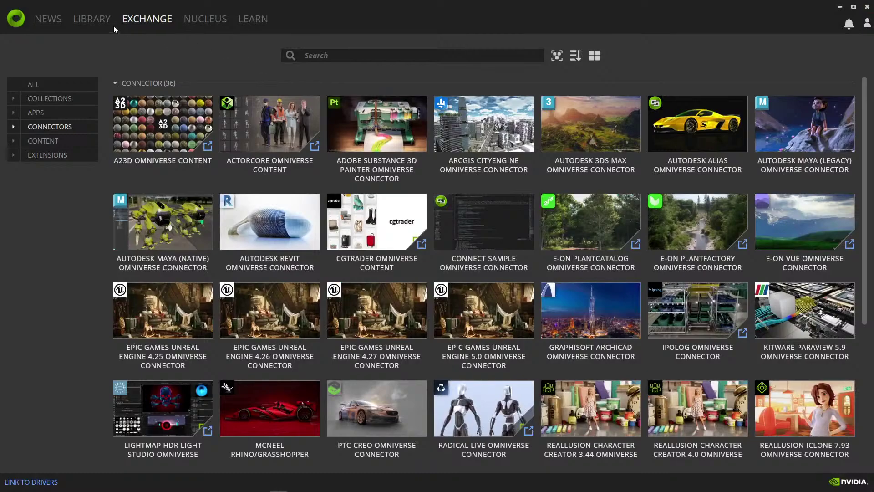
# Find USDView among the installed Omniverse library apps and try to launch it.
pyautogui.click(91, 20)
pyautogui.click(62, 88)
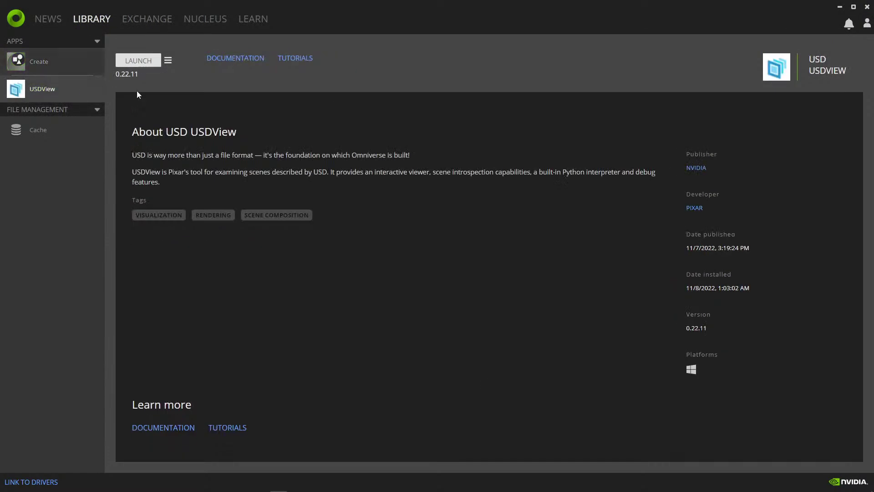
pyautogui.click(130, 61)
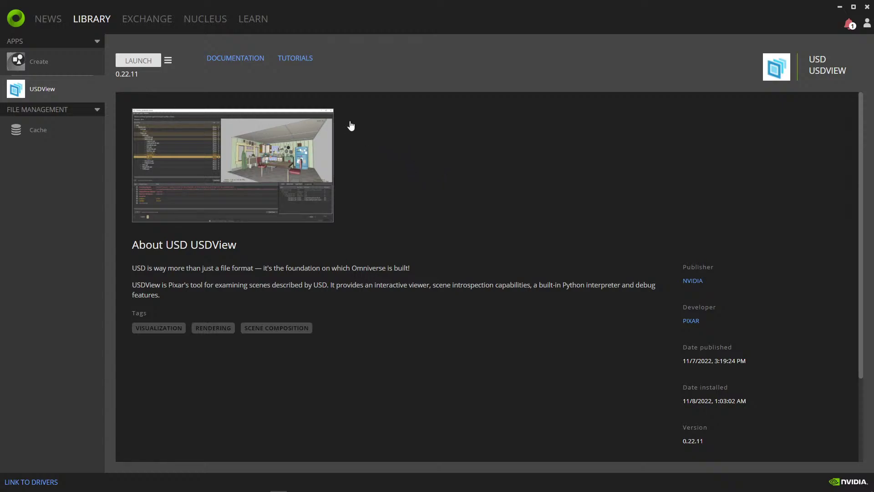
pyautogui.hotkey('alt', 'Tab')
pyautogui.click(258, 157)
# Compare the Create and USDView entries, read the USDView launch error notification and clear the notifications.
pyautogui.click(68, 72)
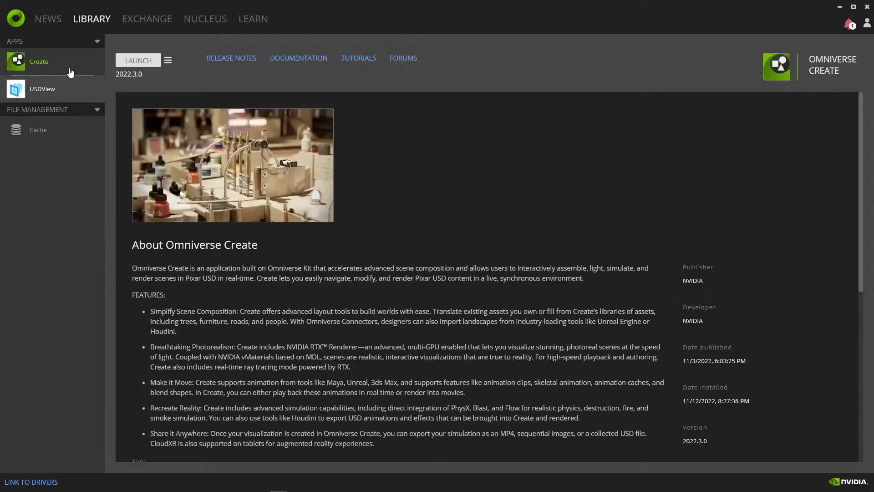
pyautogui.click(53, 94)
pyautogui.click(849, 23)
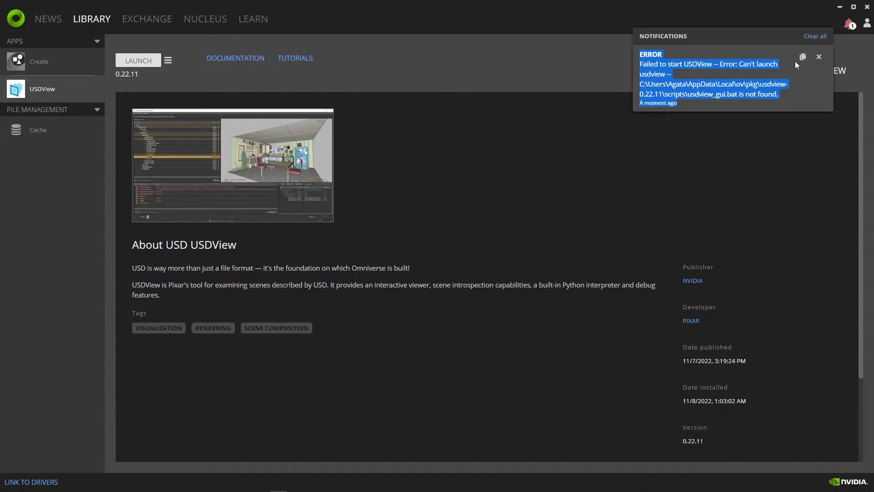
pyautogui.click(815, 36)
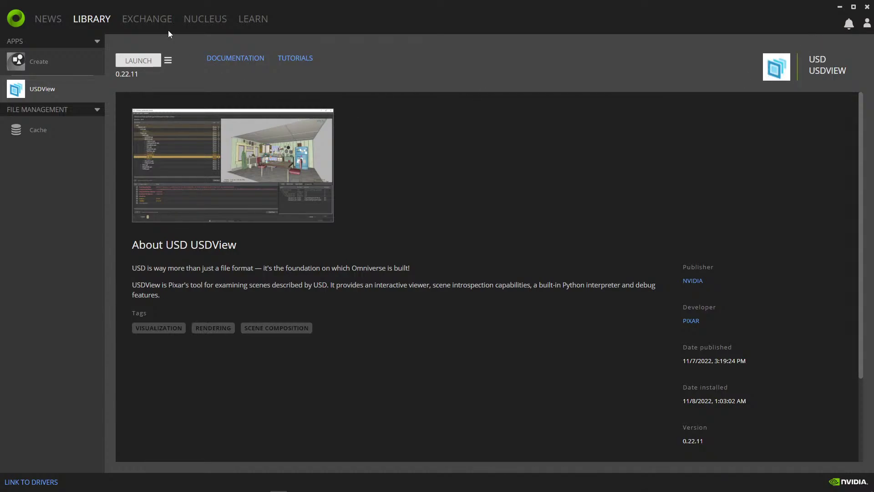
# Try launching USDView again, check its notification and preview image, and close the Omniverse Launcher.
pyautogui.click(138, 64)
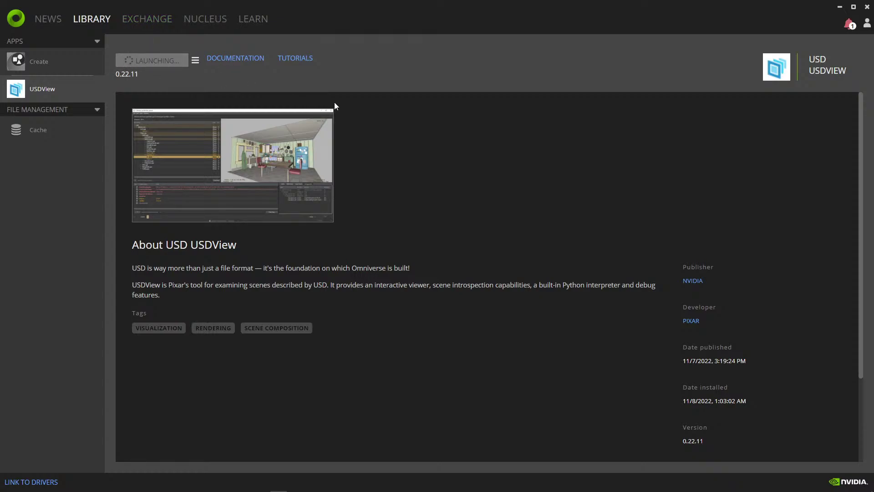
pyautogui.click(854, 22)
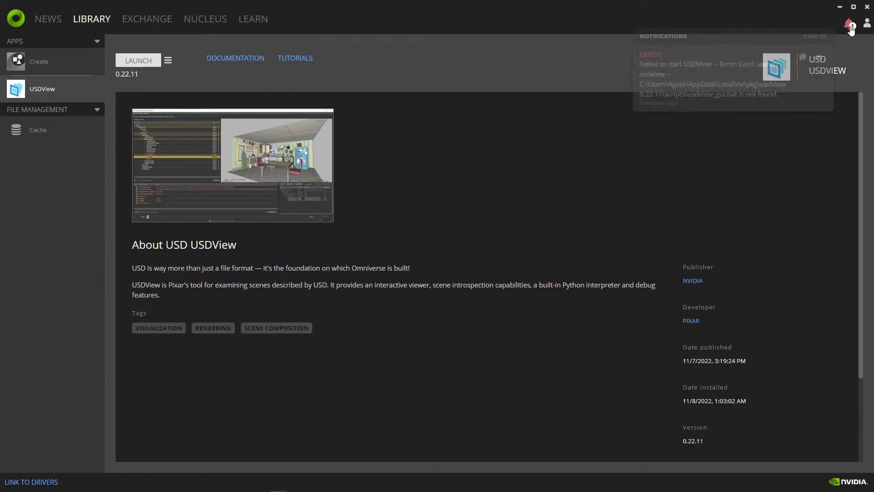
pyautogui.click(679, 148)
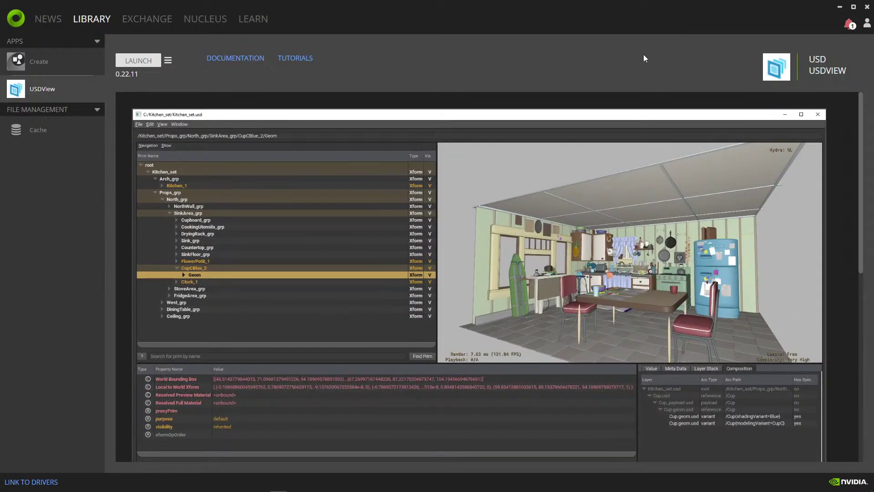
pyautogui.click(649, 129)
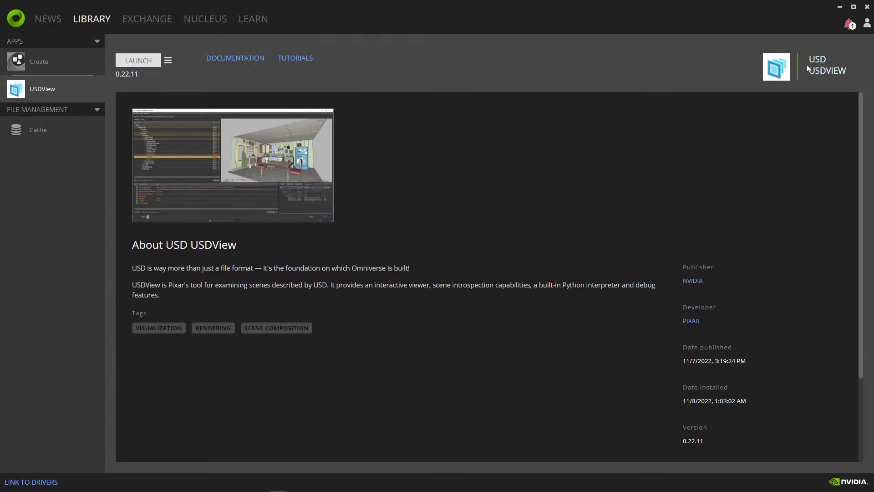
pyautogui.click(867, 7)
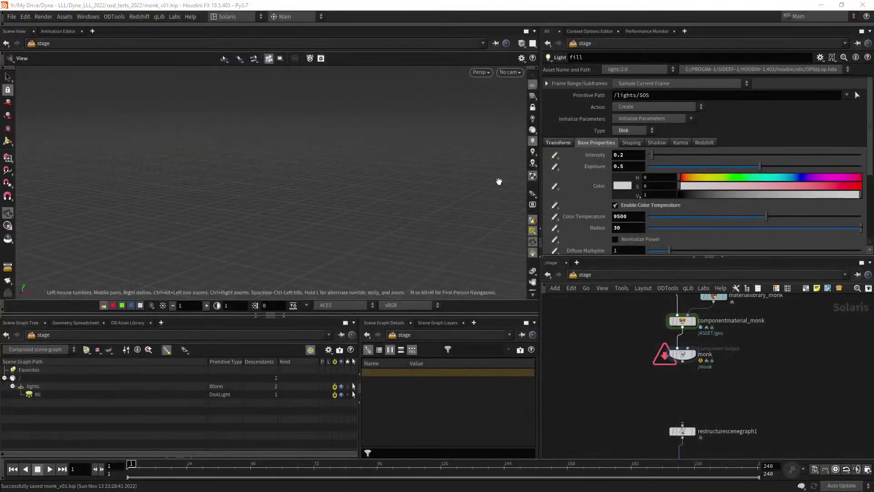
# Close the Houdini session and Cinema 4D, and return to the file browser.
pyautogui.moveTo(660, 365); pyautogui.dragTo(634, 410, button='middle')
pyautogui.scroll(-1, 610, 358)
pyautogui.scroll(1, 611, 355)
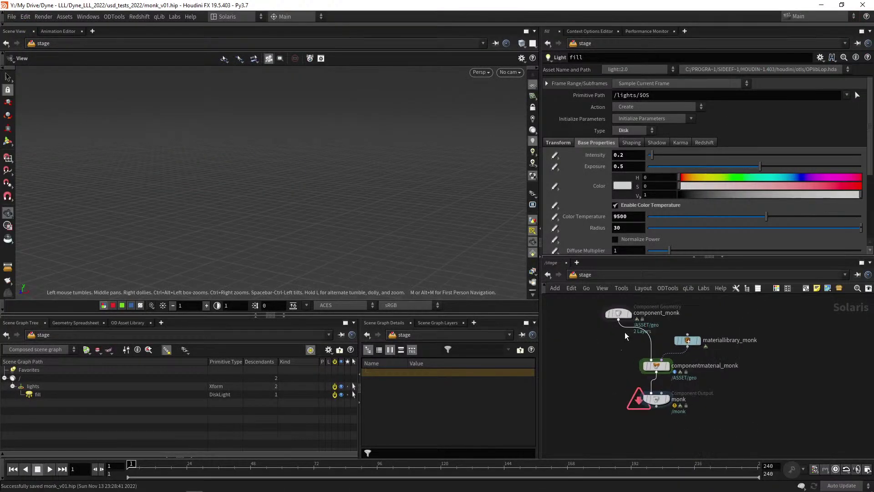
pyautogui.click(869, 4)
pyautogui.hotkey('alt', 'Tab')
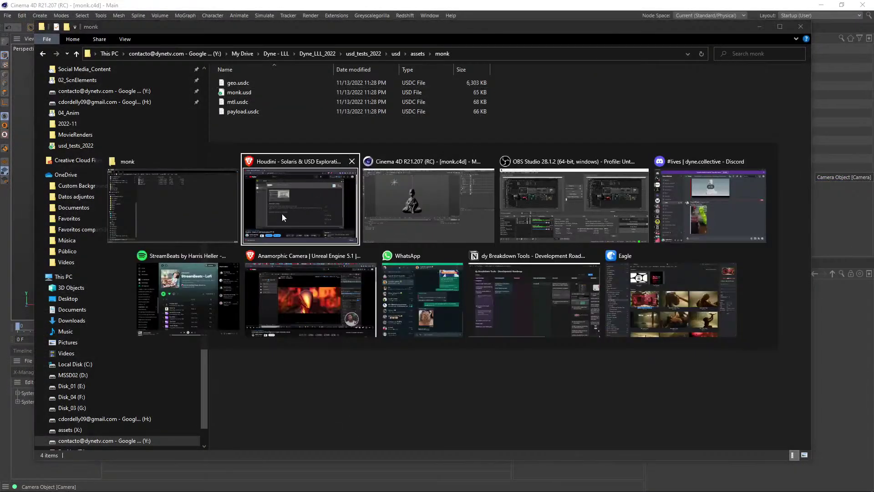
pyautogui.click(489, 161)
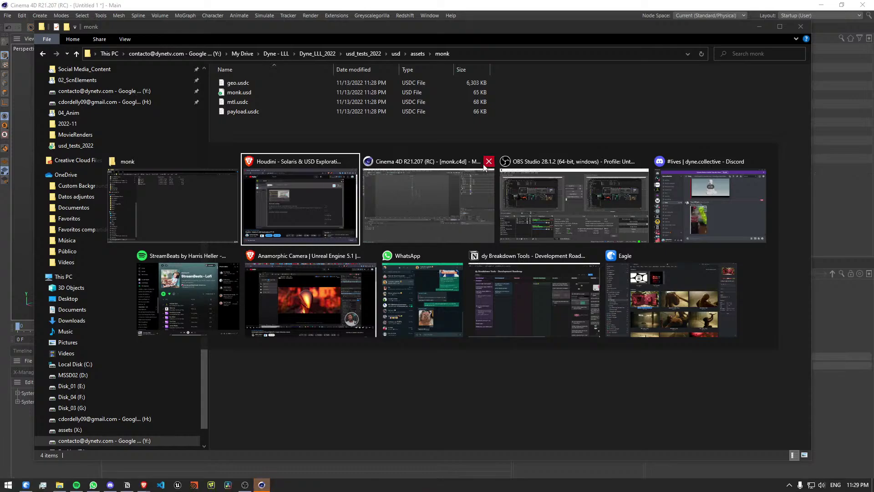
pyautogui.click(447, 284)
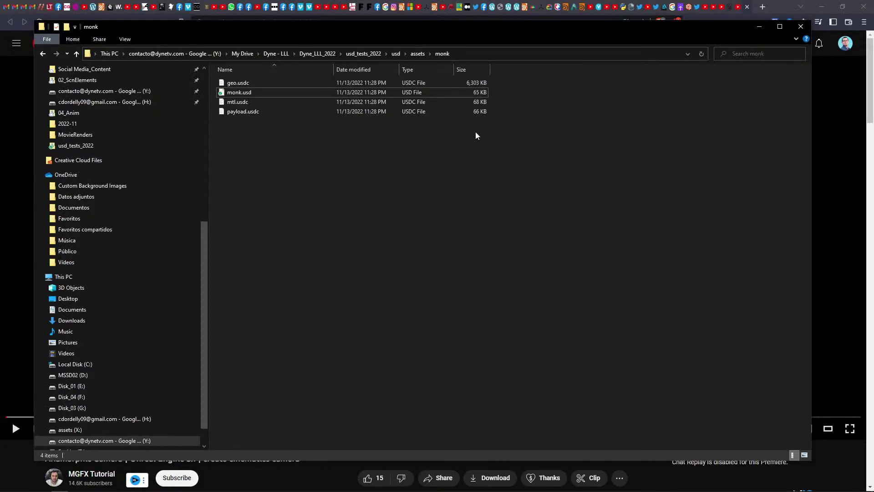
# Delete the monk folder from the usd/assets directory.
pyautogui.click(417, 53)
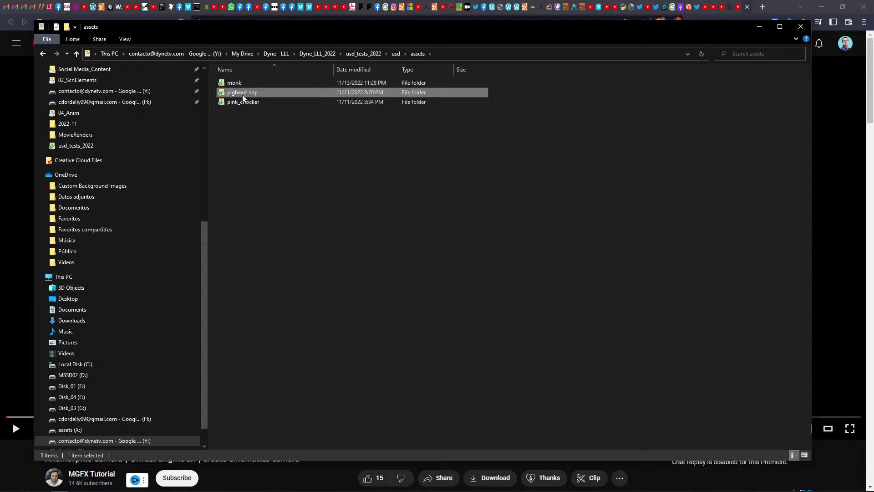
pyautogui.press('Delete')
# Close the Notion and Eagle windows and return to the assets folder.
pyautogui.hotkey('alt', 'Tab')
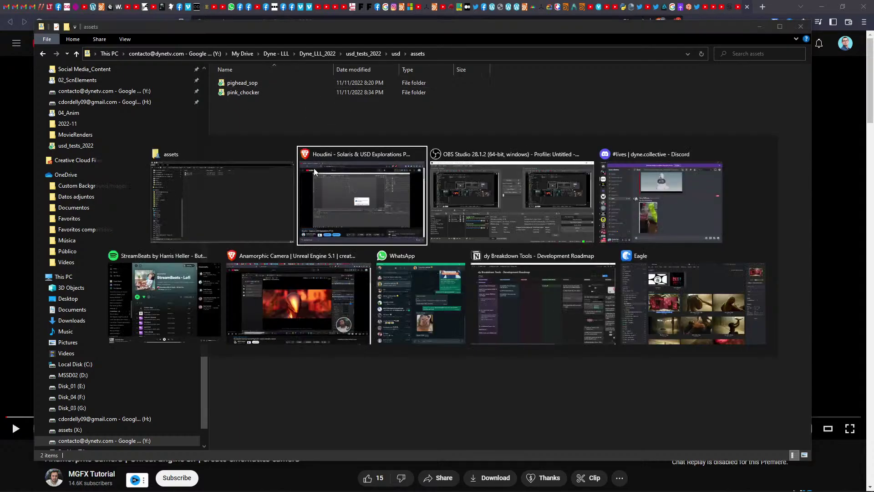
pyautogui.click(610, 256)
pyautogui.click(686, 256)
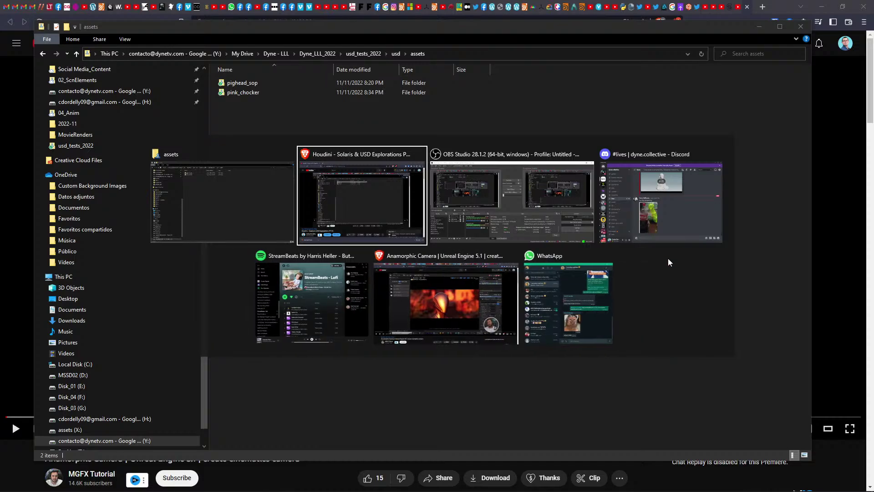
pyautogui.click(255, 220)
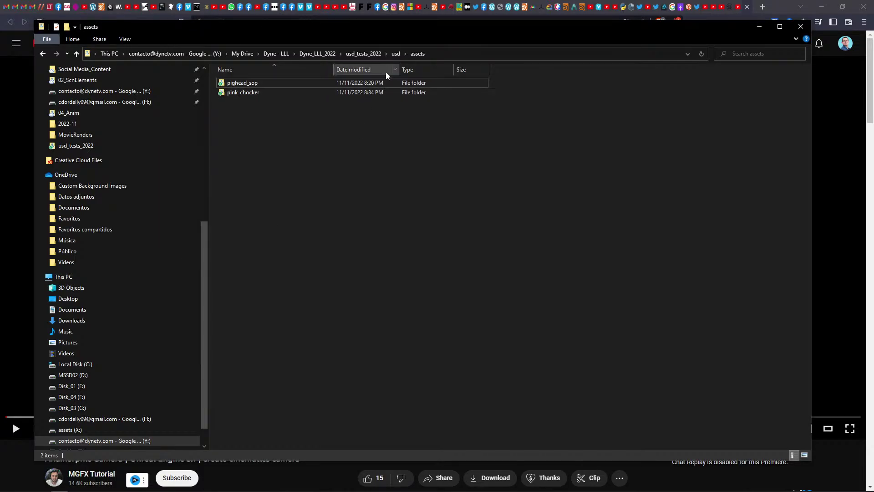
# Open monk_v01.hip from the usd_tests_2022 folder in Houdini.
pyautogui.click(395, 53)
pyautogui.click(363, 54)
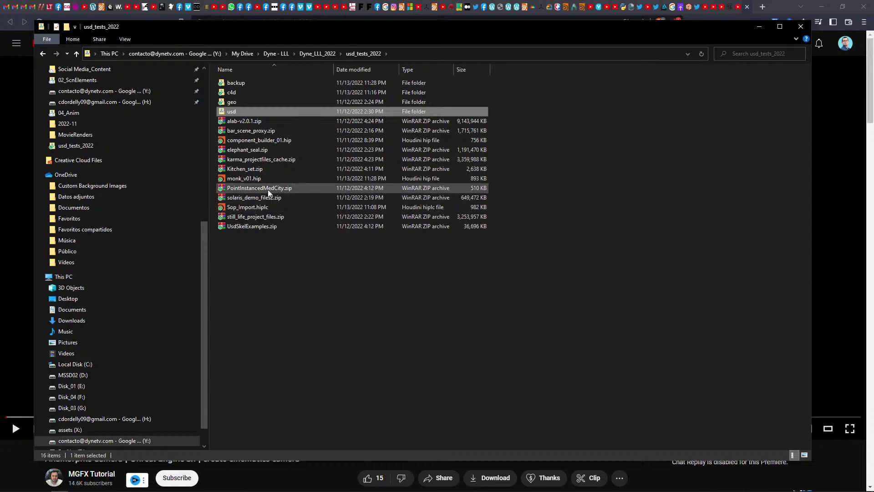
pyautogui.click(264, 178)
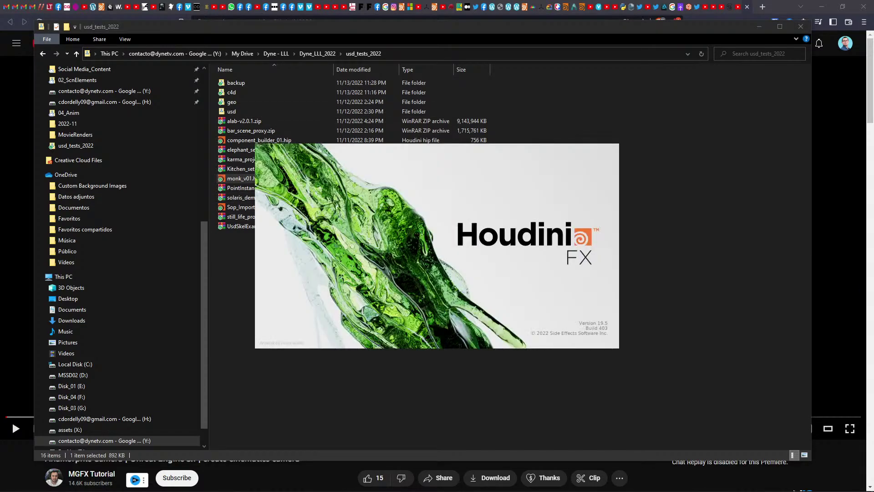
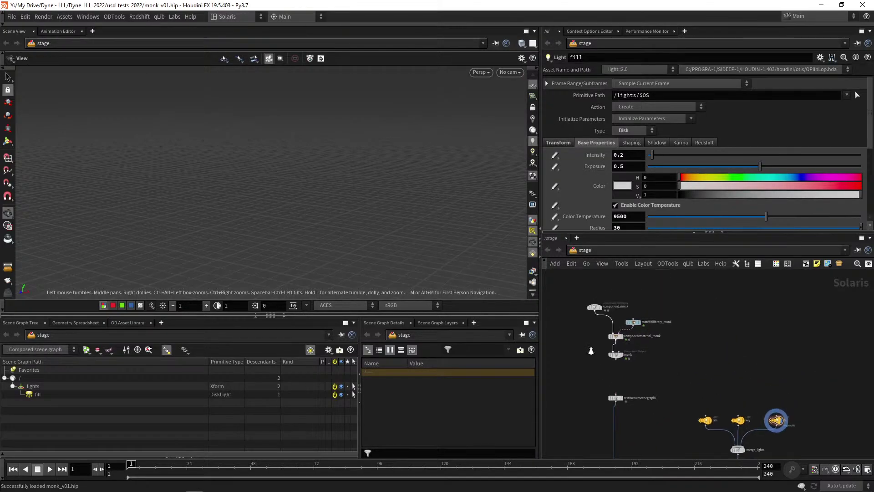
# Display the monk Component Output and export the component to disk again.
pyautogui.scroll(3, 591, 350)
pyautogui.click(633, 355)
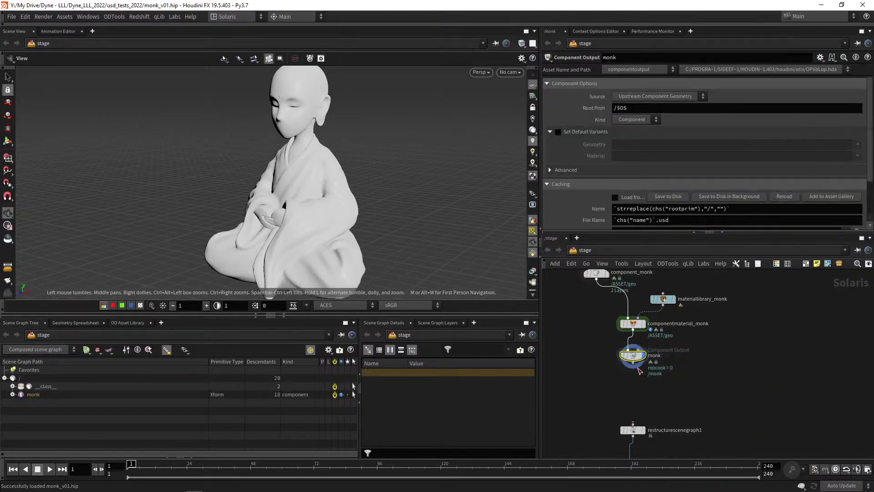
pyautogui.moveTo(587, 366); pyautogui.dragTo(622, 337, button='middle')
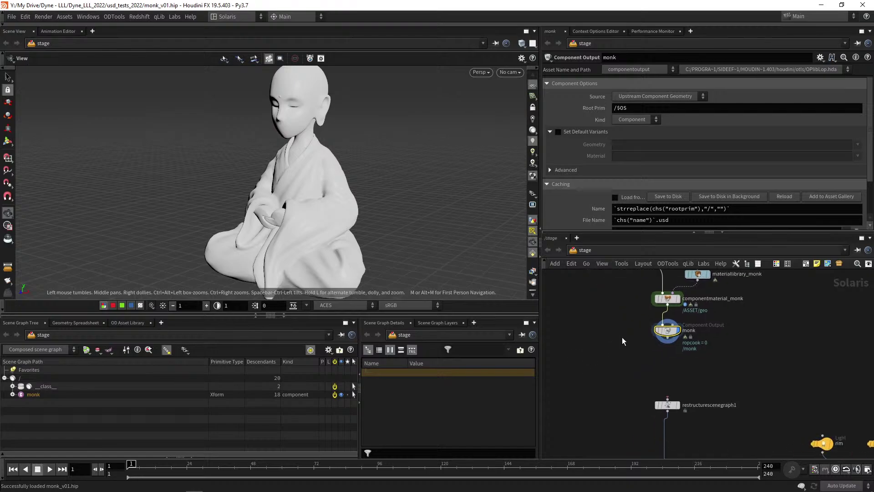
pyautogui.scroll(-2, 623, 341)
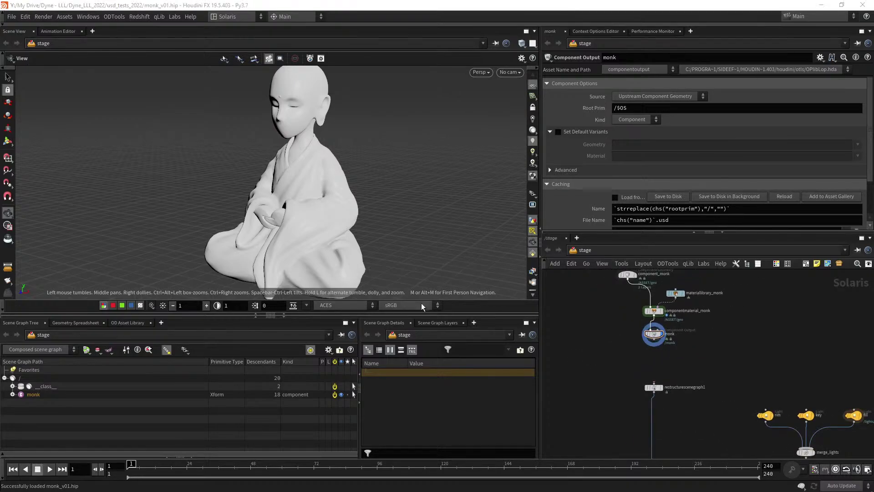
# Start another Houdini 19.5.403 session alongside the open monk_v01 scene.
pyautogui.press('super')
pyautogui.rightClick(194, 488)
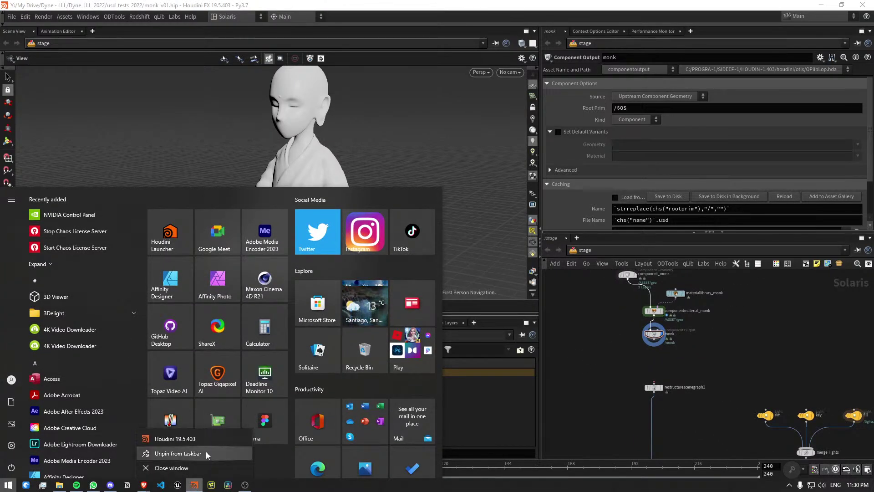
pyautogui.click(195, 443)
pyautogui.scroll(4, 646, 349)
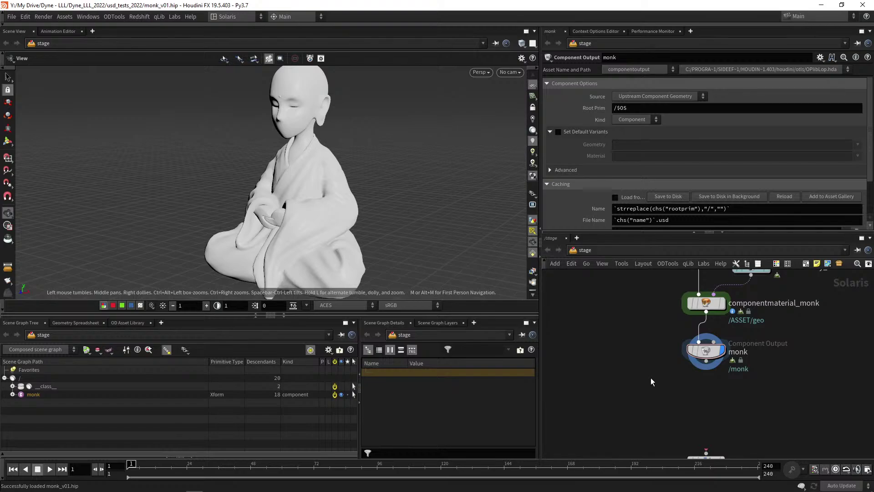
# Bring monk.usd from the usd/assets/monk folder into the stage network as a Sublayer beneath the monk component.
pyautogui.hotkey('alt', 'Tab')
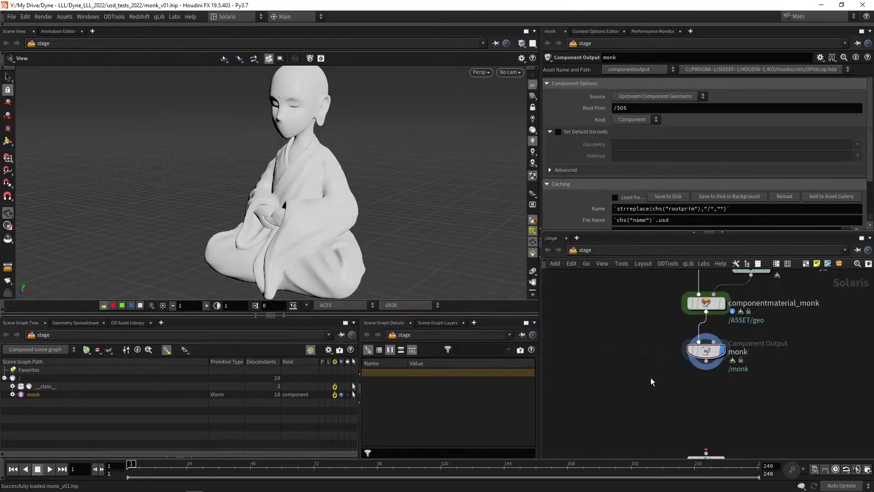
pyautogui.moveTo(651, 378); pyautogui.dragTo(641, 355, button='middle')
pyautogui.hotkey('alt', 'Tab')
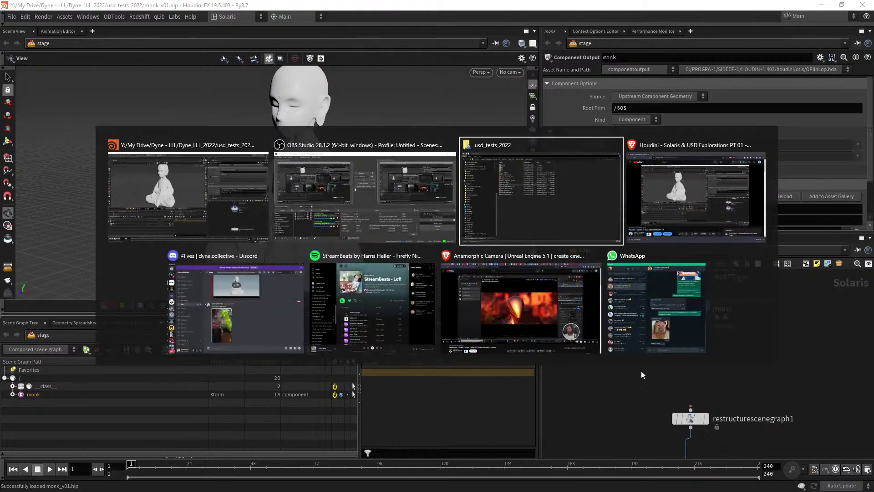
pyautogui.doubleClick(233, 114)
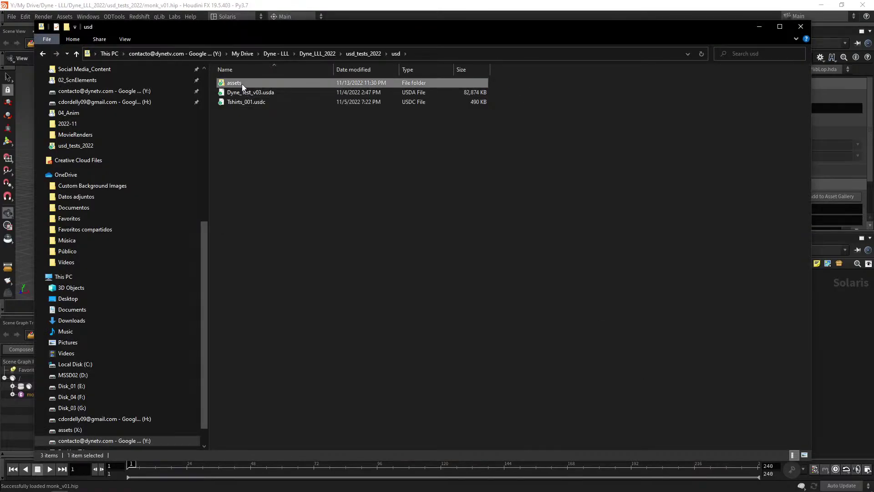
pyautogui.doubleClick(247, 83)
pyautogui.doubleClick(248, 83)
pyautogui.click(250, 92)
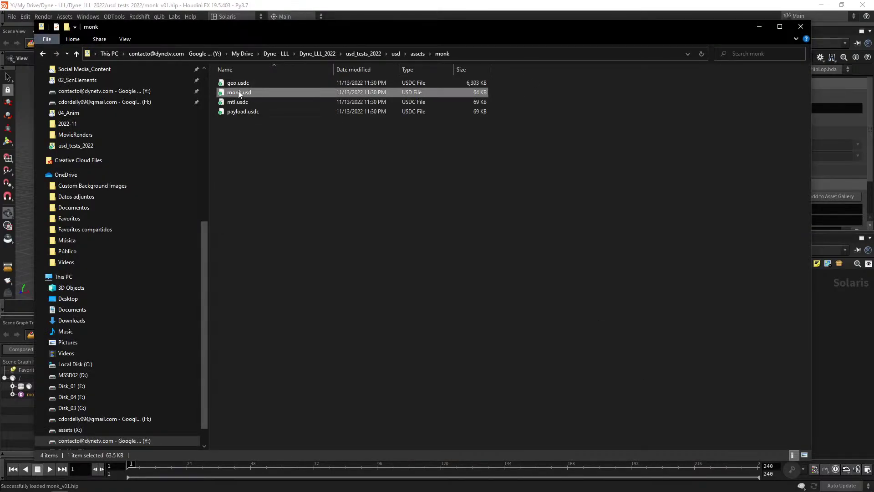
pyautogui.moveTo(249, 92); pyautogui.dragTo(621, 359)
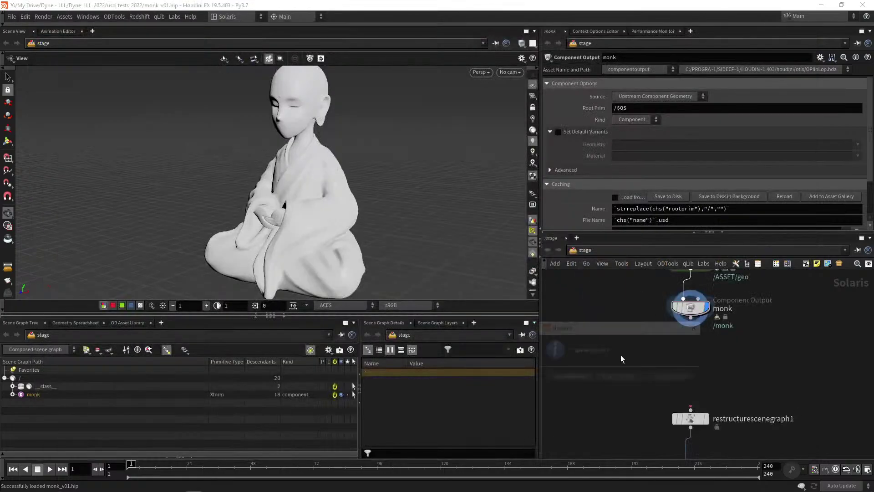
pyautogui.click(608, 377)
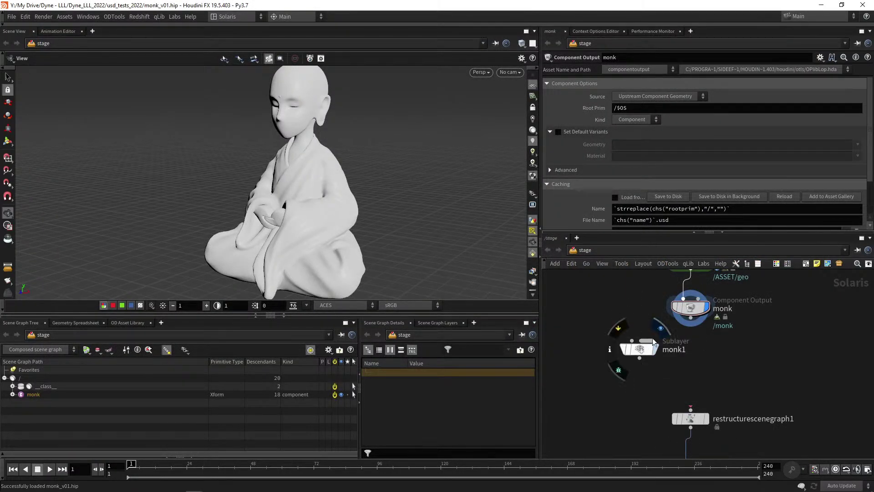
# Display the new monk1 sublayer and examine its node info and scene graph layers.
pyautogui.click(655, 348)
pyautogui.moveTo(637, 351)
pyautogui.mouseDown()
pyautogui.moveTo(661, 360)
pyautogui.moveTo(628, 358)
pyautogui.mouseUp()
pyautogui.middleClick(627, 359)
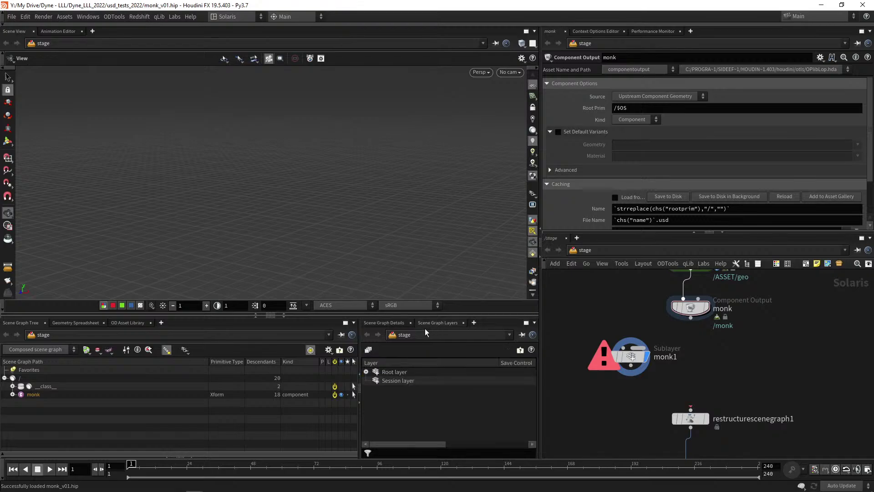
pyautogui.moveTo(638, 294); pyautogui.dragTo(698, 320)
pyautogui.moveTo(664, 396); pyautogui.dragTo(652, 378, button='middle')
# Select restructurescenegraph1 and check its settings beside the monk1 sublayer.
pyautogui.click(676, 399)
pyautogui.moveTo(589, 397)
pyautogui.mouseDown(button='middle')
pyautogui.moveTo(605, 378)
pyautogui.moveTo(590, 384)
pyautogui.mouseUp(button='middle')
pyautogui.click(631, 361)
pyautogui.moveTo(688, 349); pyautogui.dragTo(654, 373, button='middle')
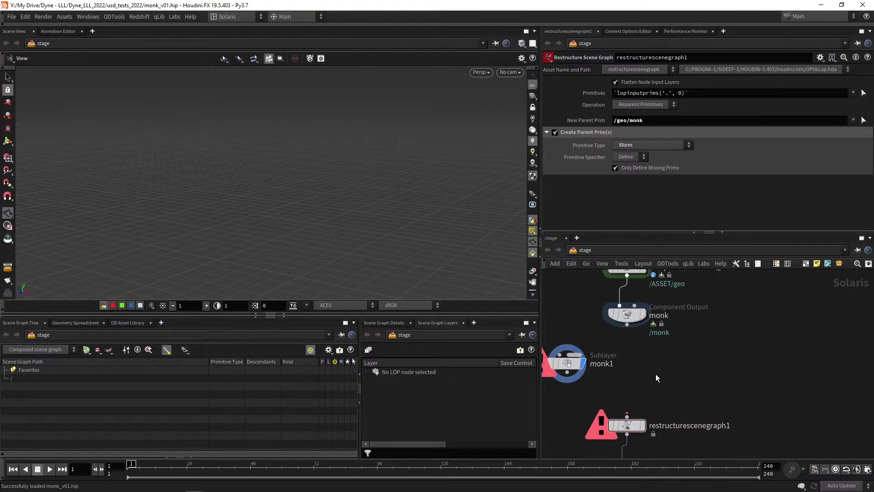
# Add a Null node beside the monk1 sublayer in the stage network.
pyautogui.press('Tab')
pyautogui.write('null')
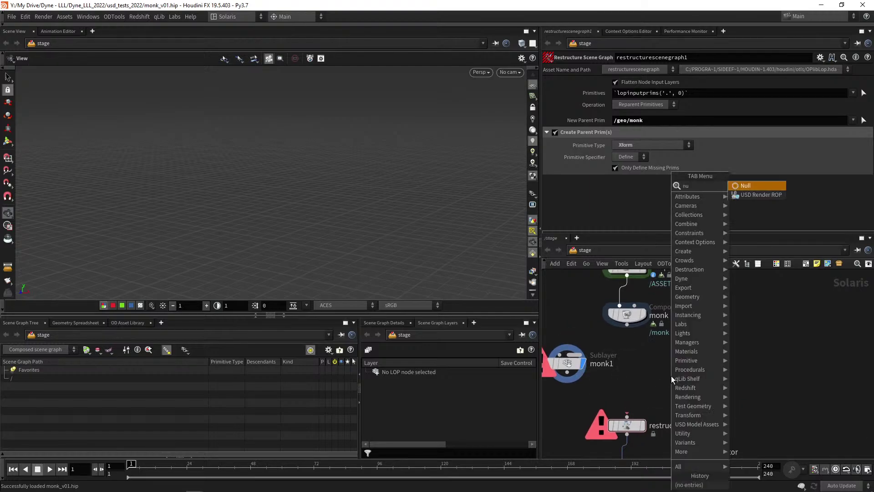
pyautogui.press('Return')
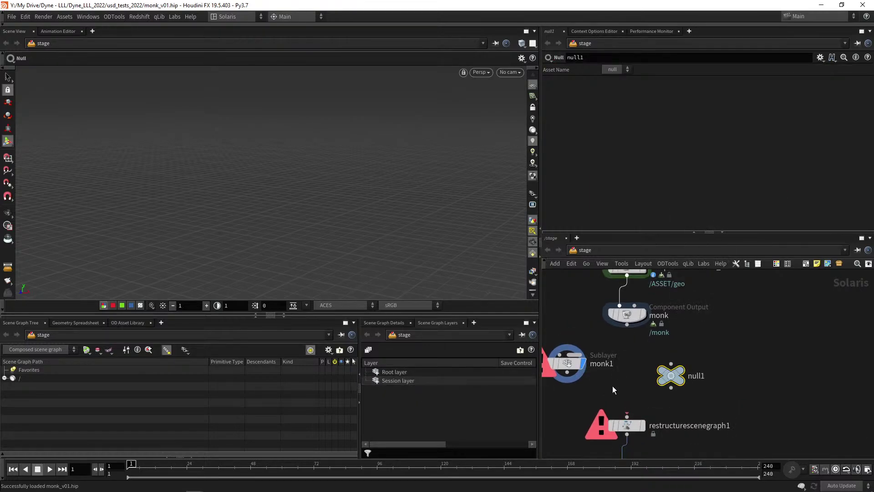
# Select the monk1 sublayer and inspect its composition and sublayer file settings.
pyautogui.moveTo(590, 382); pyautogui.dragTo(621, 384, button='middle')
pyautogui.click(597, 366)
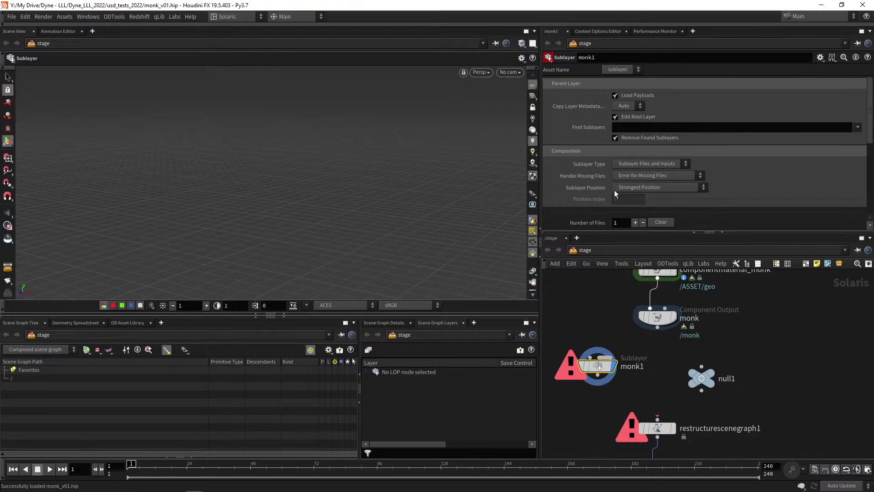
pyautogui.scroll(-5, 585, 165)
pyautogui.scroll(5, 585, 155)
pyautogui.scroll(-5, 585, 181)
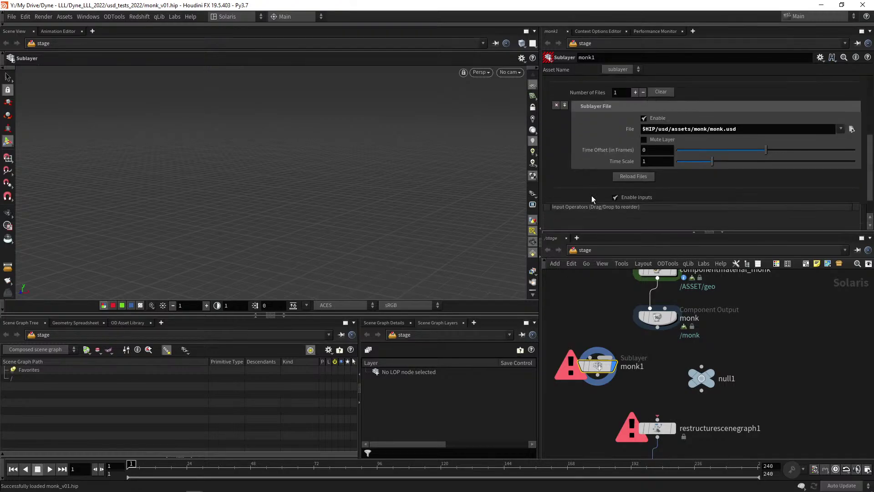
# Switch to the untitled.hip Houdini session and set its desktop to Solaris.
pyautogui.hotkey('alt', 'Tab')
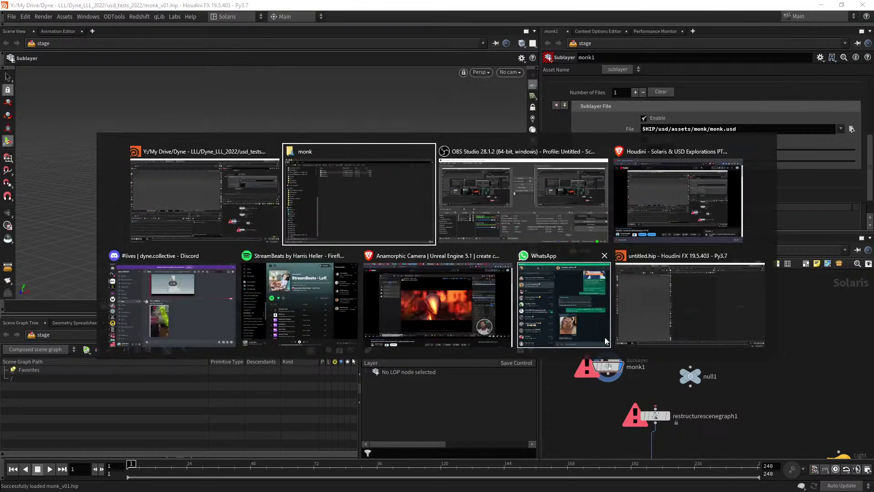
pyautogui.click(660, 291)
pyautogui.click(235, 16)
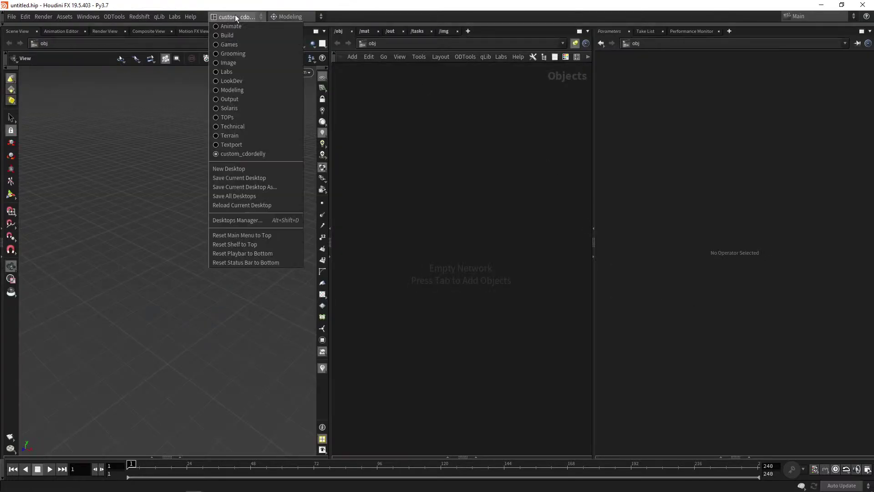
pyautogui.click(246, 111)
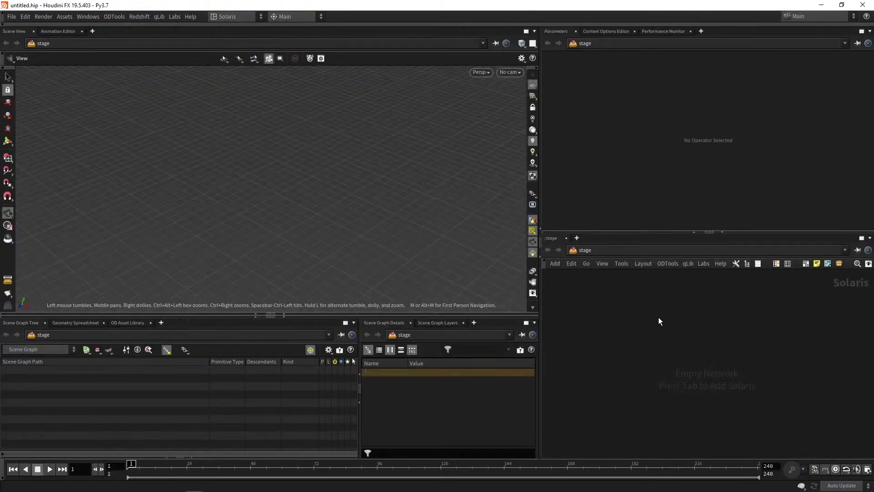
# Bring monk.usd from the usd/assets/monk folder into the empty stage as a Lops SubLayer.
pyautogui.hotkey('alt', 'Tab')
pyautogui.click(432, 194)
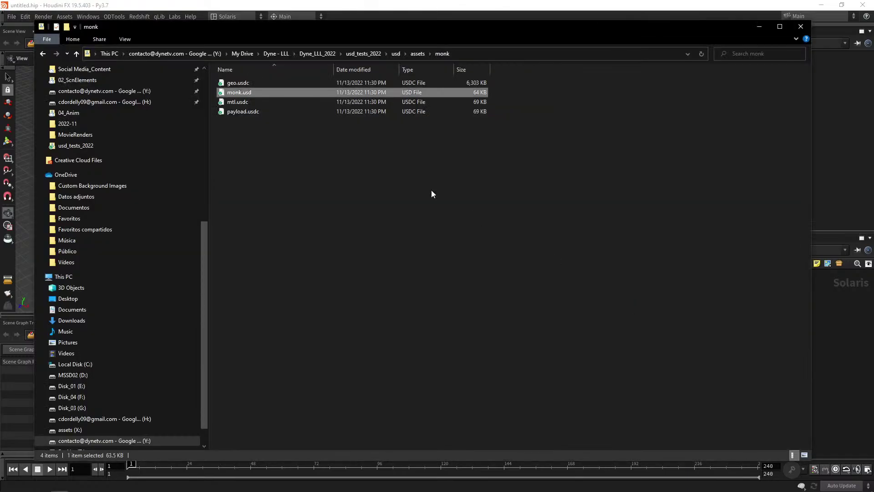
pyautogui.moveTo(248, 94); pyautogui.dragTo(650, 329)
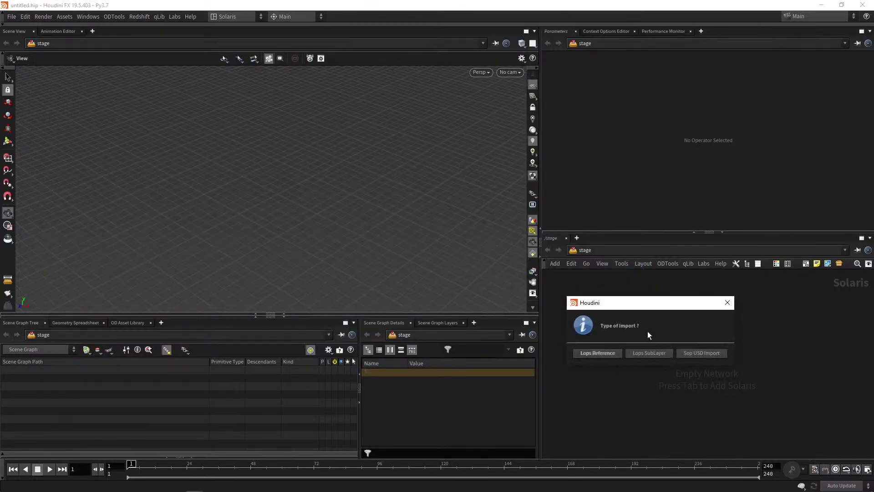
pyautogui.click(640, 354)
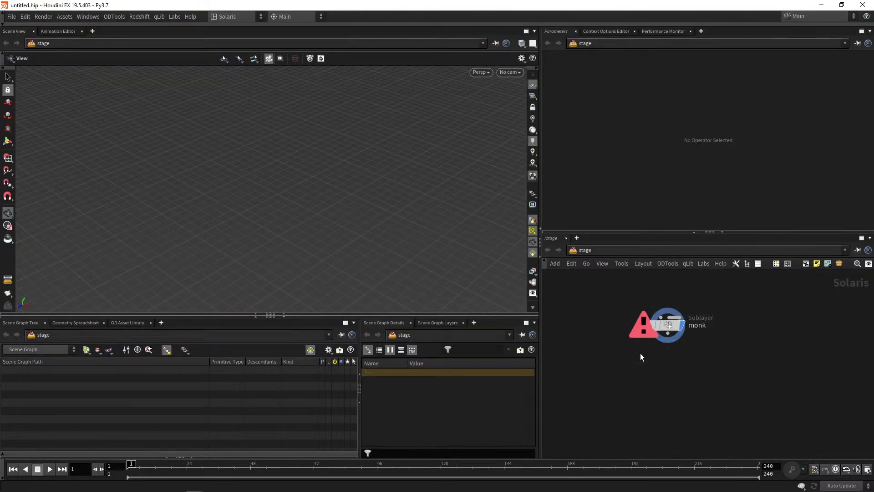
# Examine the imported monk sublayer's parent layer, composition and file settings.
pyautogui.moveTo(681, 365); pyautogui.dragTo(682, 387, button='middle')
pyautogui.scroll(2, 678, 384)
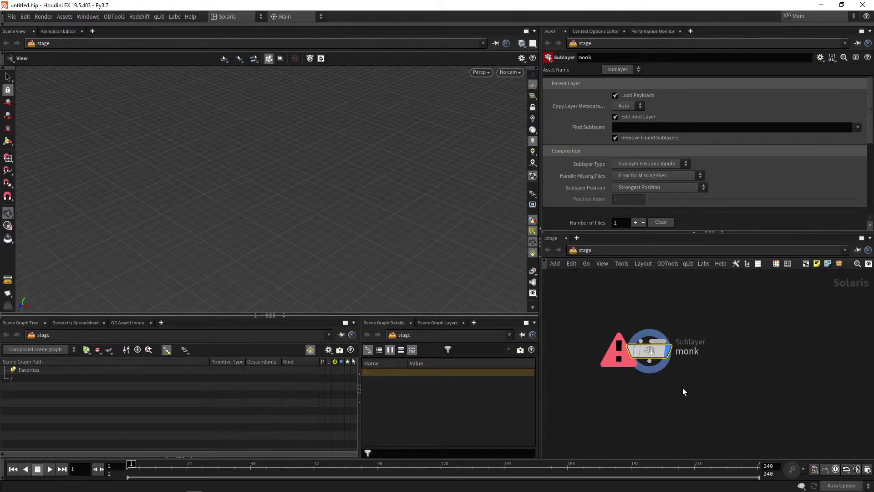
pyautogui.scroll(1, 687, 386)
pyautogui.moveTo(689, 346); pyautogui.dragTo(695, 356, button='middle')
pyautogui.scroll(-5, 574, 195)
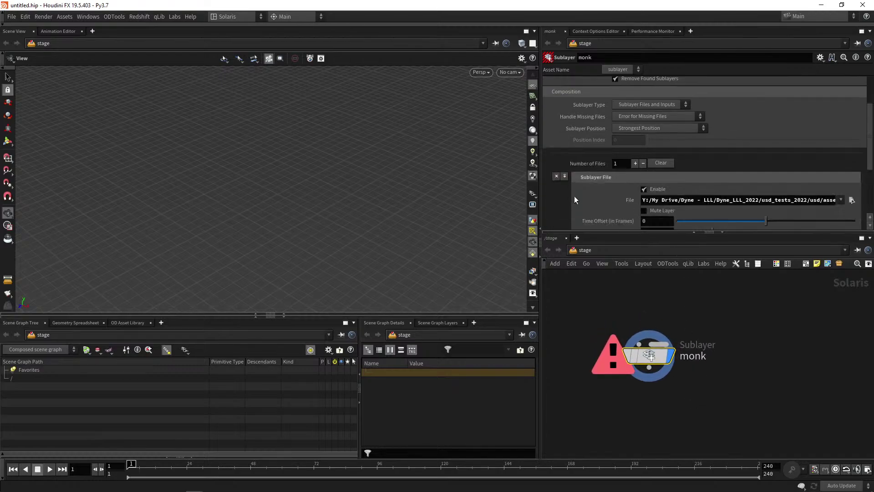
pyautogui.moveTo(592, 175); pyautogui.dragTo(573, 200, button='middle')
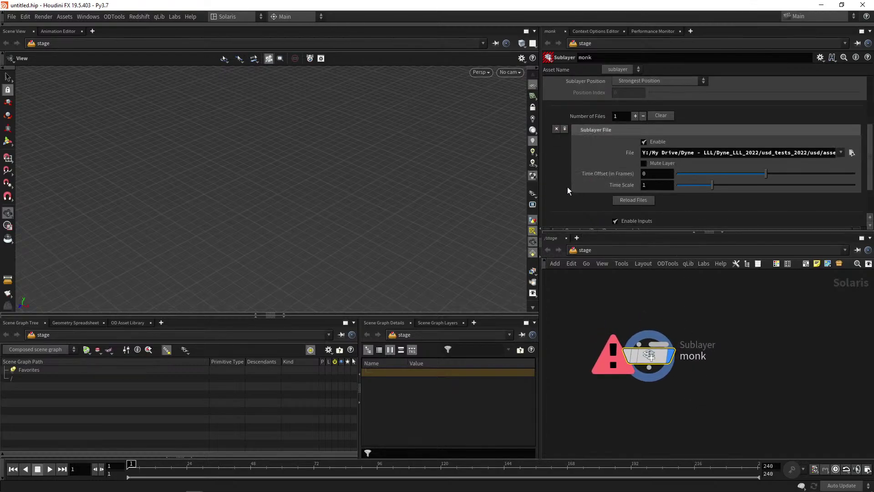
pyautogui.scroll(-3, 575, 185)
pyautogui.scroll(10, 587, 169)
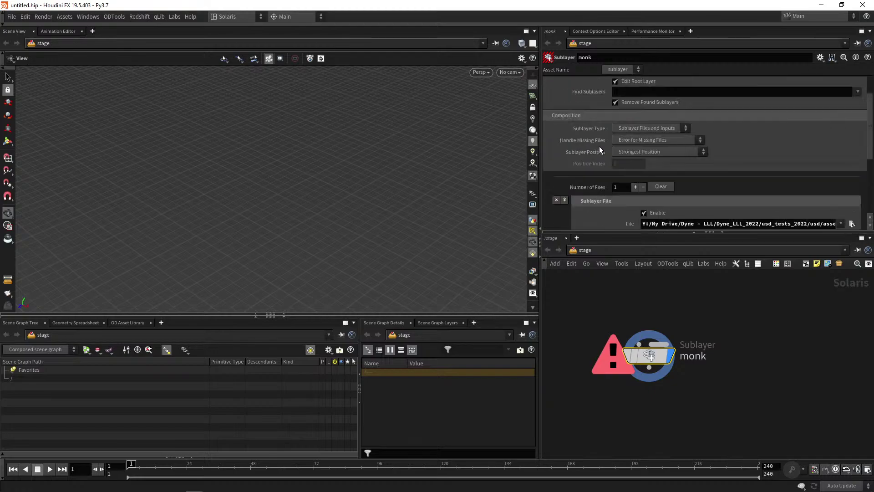
# Quit the untitled.hip session without saving and close the monk folder window.
pyautogui.click(863, 4)
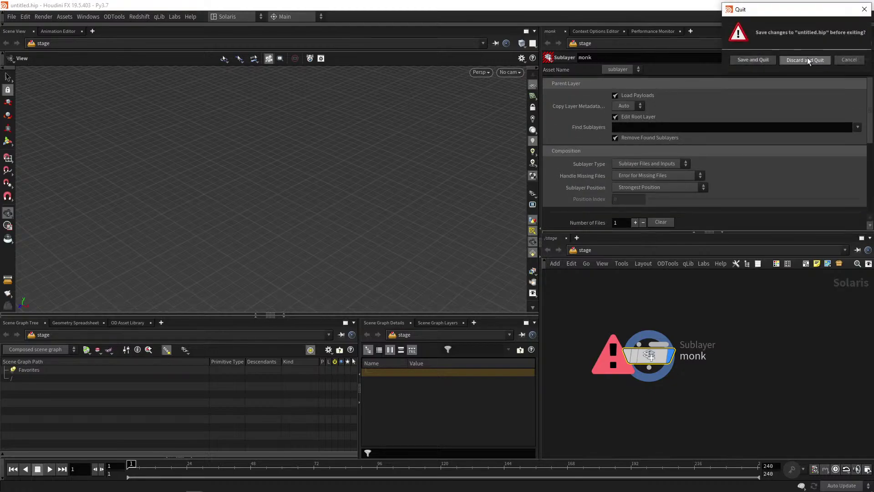
pyautogui.click(805, 59)
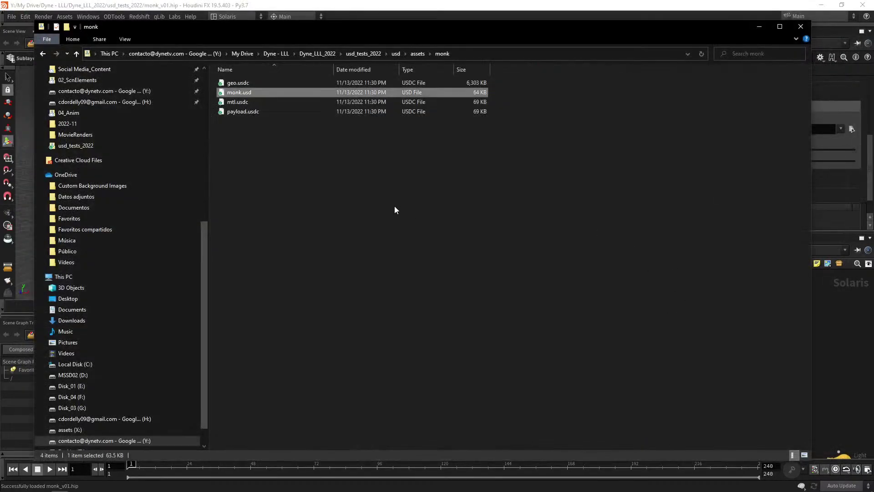
pyautogui.click(394, 207)
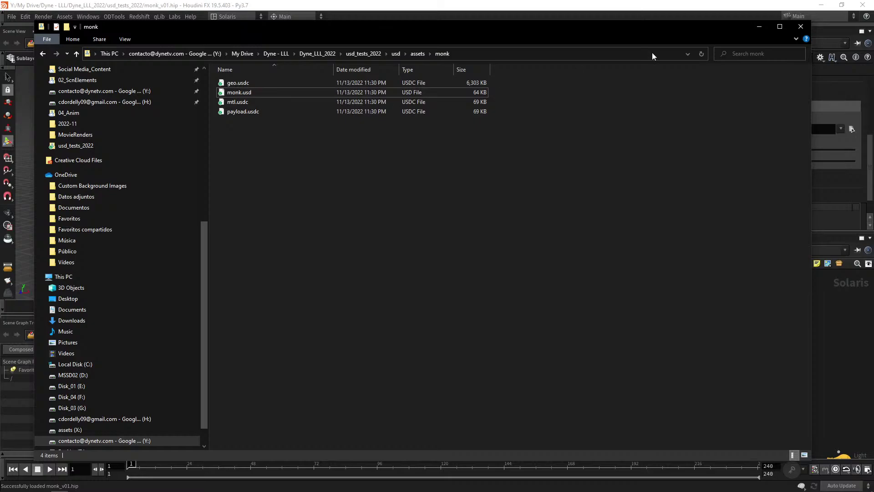
pyautogui.click(800, 26)
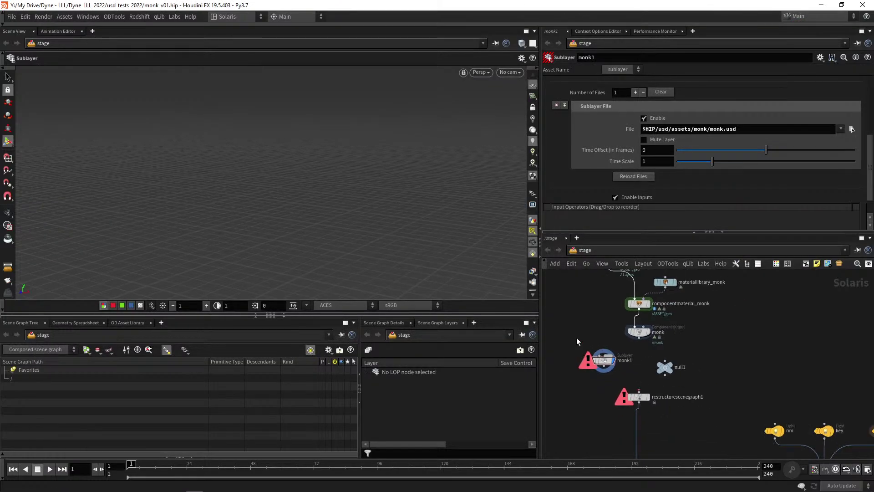
# Connect the monk1 sublayer to restructurescenegraph1, delete the unused null1 node and line monk1 up above it.
pyautogui.moveTo(576, 338); pyautogui.dragTo(627, 323, button='middle')
pyautogui.moveTo(636, 364); pyautogui.dragTo(681, 393)
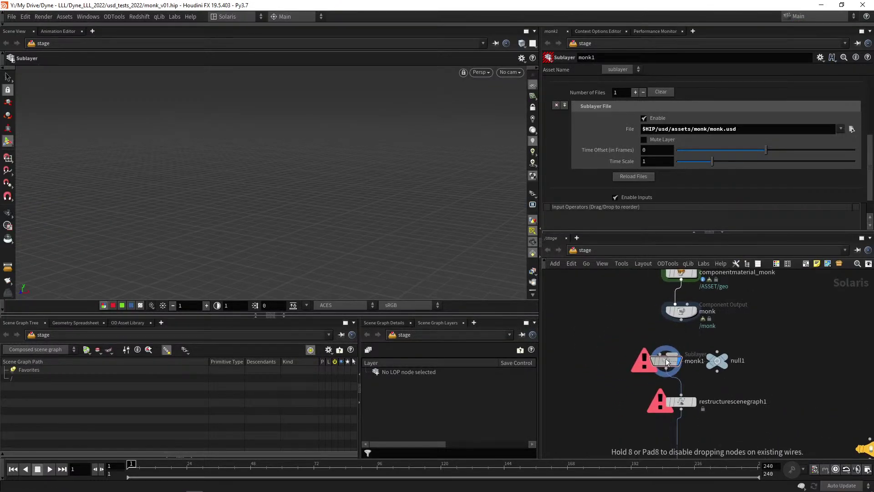
pyautogui.moveTo(665, 351); pyautogui.dragTo(714, 363)
pyautogui.press('Delete')
pyautogui.moveTo(628, 346); pyautogui.dragTo(714, 386)
pyautogui.moveTo(737, 377)
pyautogui.mouseDown(button='middle')
pyautogui.moveTo(696, 375)
pyautogui.moveTo(729, 380)
pyautogui.mouseUp(button='middle')
# Review the monk1 sublayer's file, composition and missing-file handling settings.
pyautogui.scroll(2, 696, 374)
pyautogui.scroll(3, 581, 187)
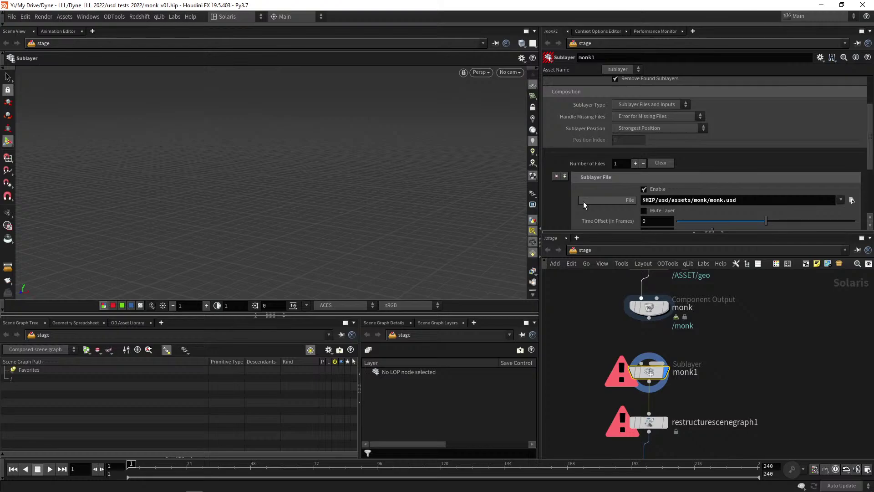
pyautogui.scroll(3, 584, 197)
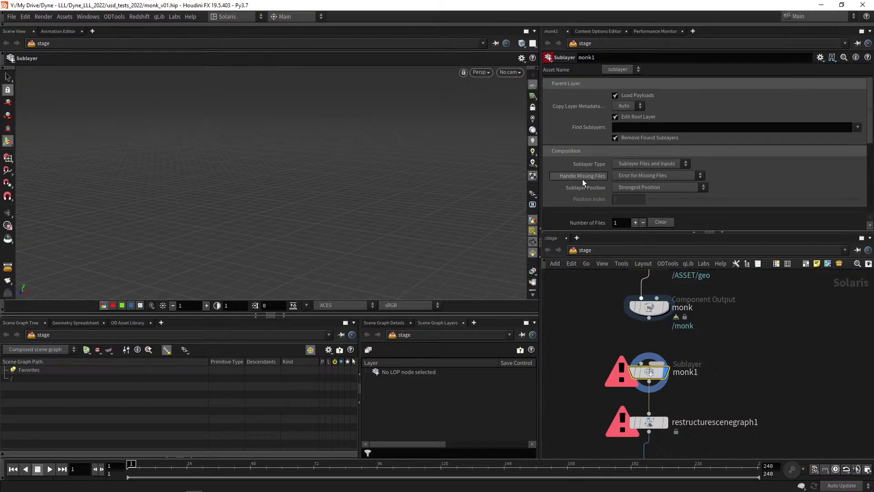
pyautogui.scroll(-2, 588, 303)
pyautogui.scroll(2, 618, 352)
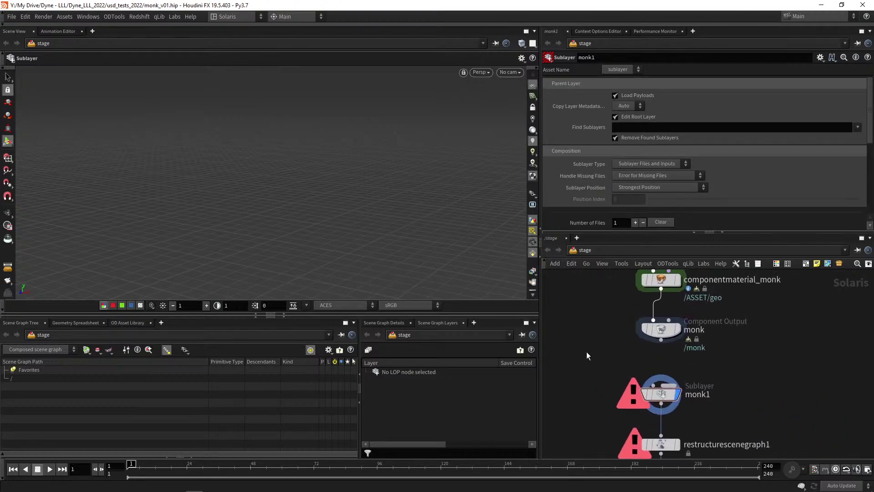
# Save the monk_v01.hip scene.
pyautogui.scroll(-2, 588, 351)
pyautogui.hotkey('ctrl', 's')
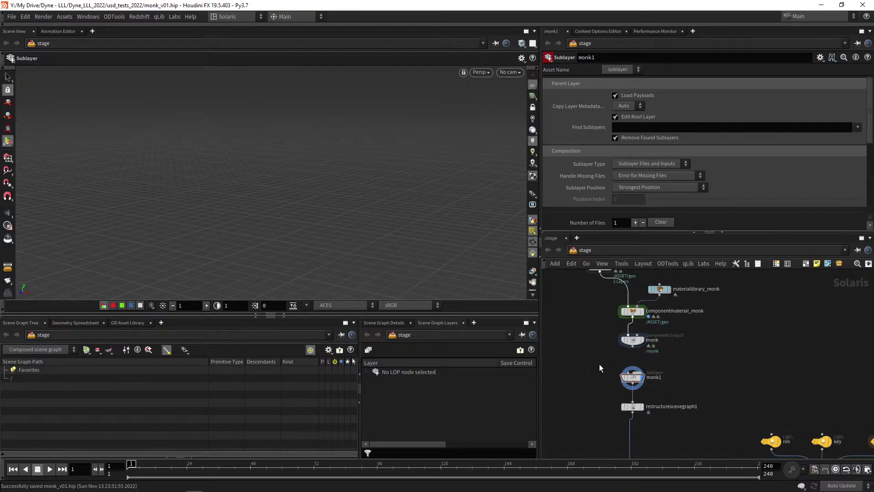
pyautogui.scroll(2, 599, 364)
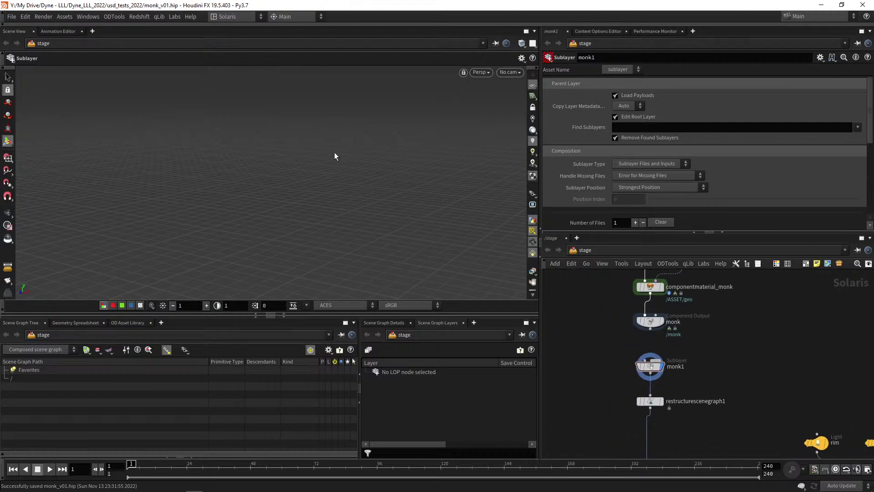
pyautogui.press('Escape')
pyautogui.moveTo(334, 156); pyautogui.dragTo(269, 180)
pyautogui.moveTo(215, 215); pyautogui.dragTo(324, 202)
pyautogui.press('Return')
pyautogui.scroll(5, 630, 362)
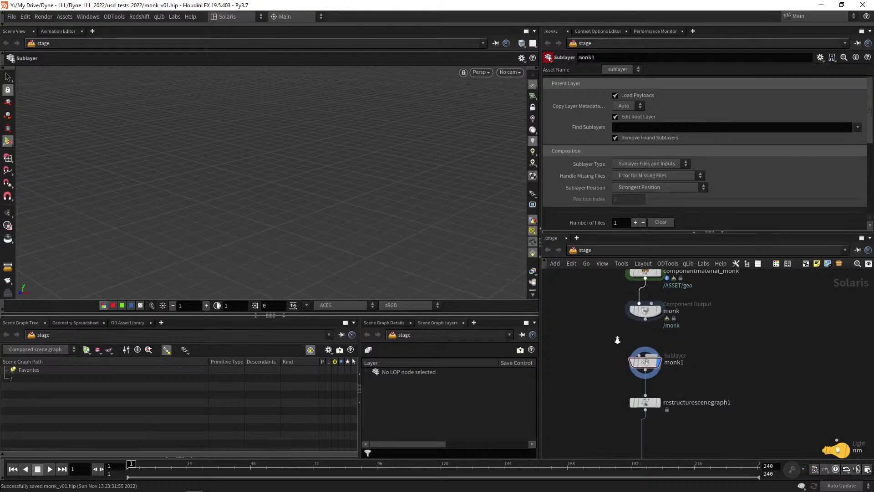
# Toggle Load Payloads on the monk1 sublayer and check its sublayer file settings and node info.
pyautogui.scroll(-5, 619, 384)
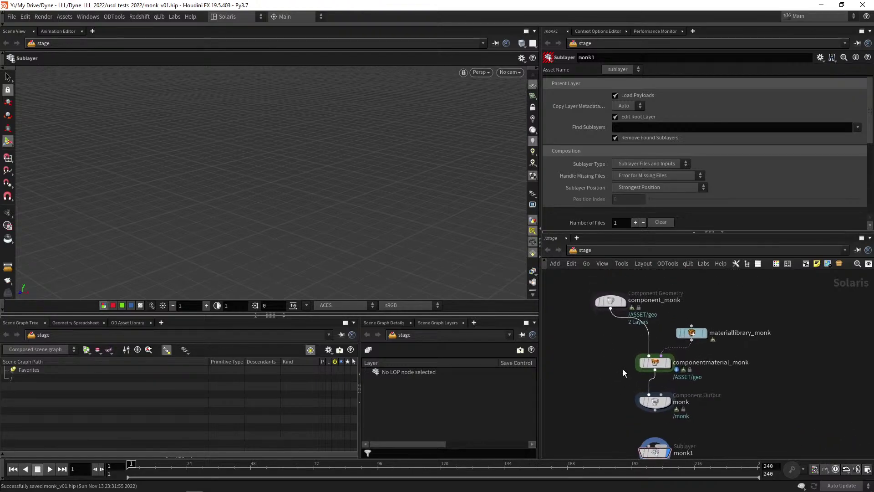
pyautogui.click(645, 405)
pyautogui.scroll(-2, 690, 427)
pyautogui.scroll(1, 690, 371)
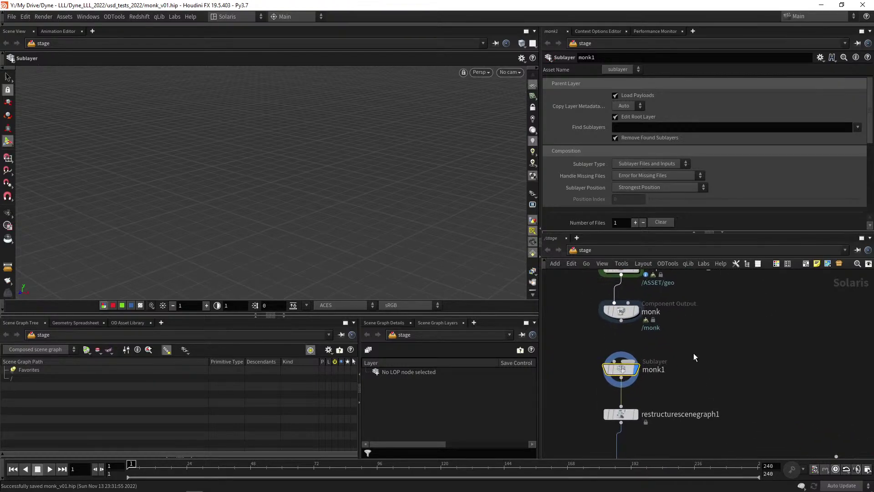
pyautogui.click(634, 106)
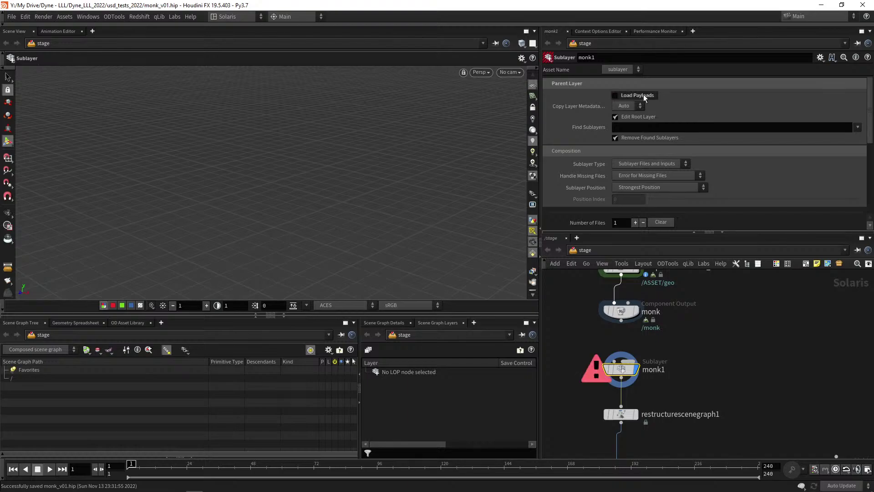
pyautogui.click(643, 94)
pyautogui.click(630, 106)
pyautogui.click(638, 113)
pyautogui.scroll(-5, 570, 151)
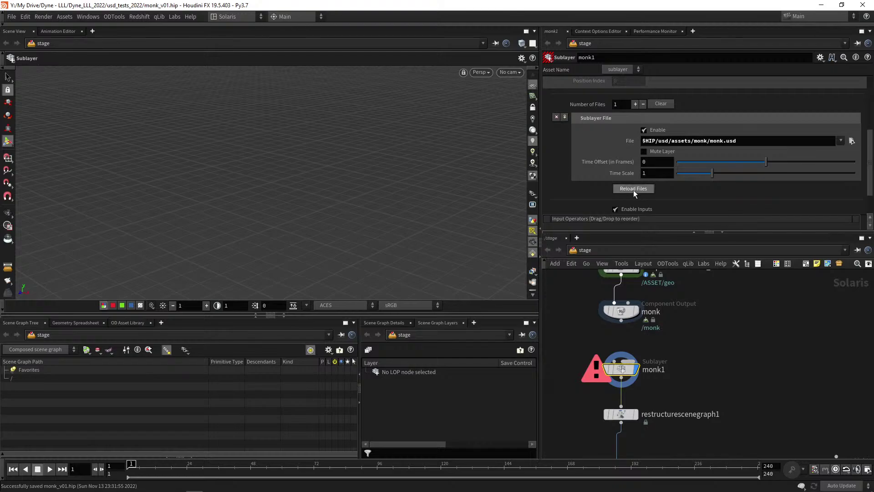
pyautogui.middleClick(623, 378)
# Reposition the merge_lights node beneath the rim, key and fill lights.
pyautogui.scroll(-5, 663, 339)
pyautogui.moveTo(696, 382); pyautogui.dragTo(646, 291, button='middle')
pyautogui.scroll(-2, 644, 319)
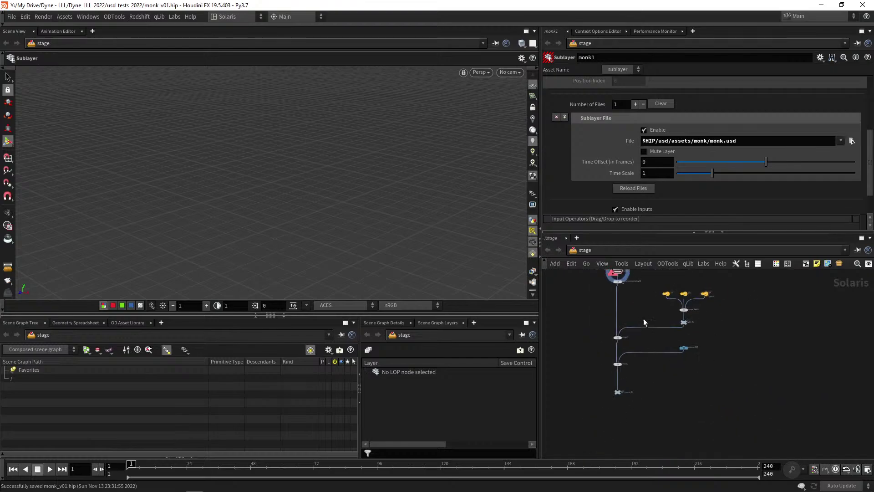
pyautogui.moveTo(617, 289); pyautogui.dragTo(721, 315)
pyautogui.scroll(3, 737, 337)
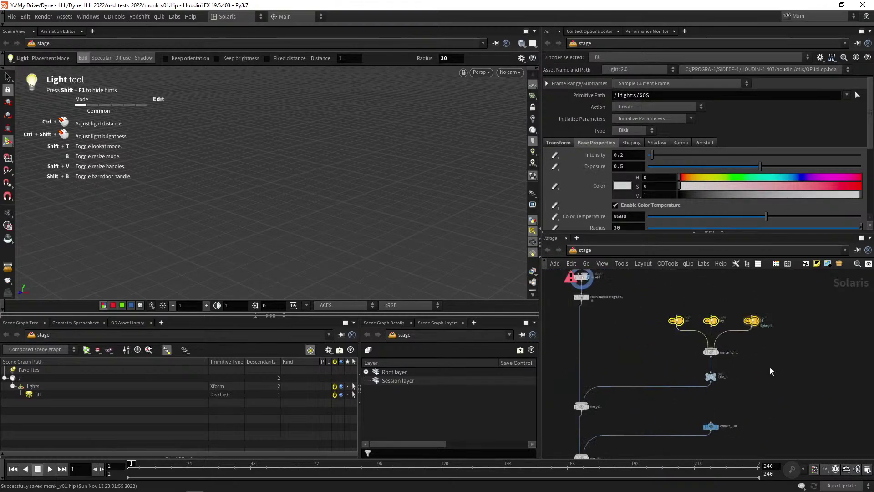
pyautogui.scroll(2, 769, 367)
pyautogui.moveTo(696, 374); pyautogui.dragTo(674, 336)
pyautogui.click(635, 343)
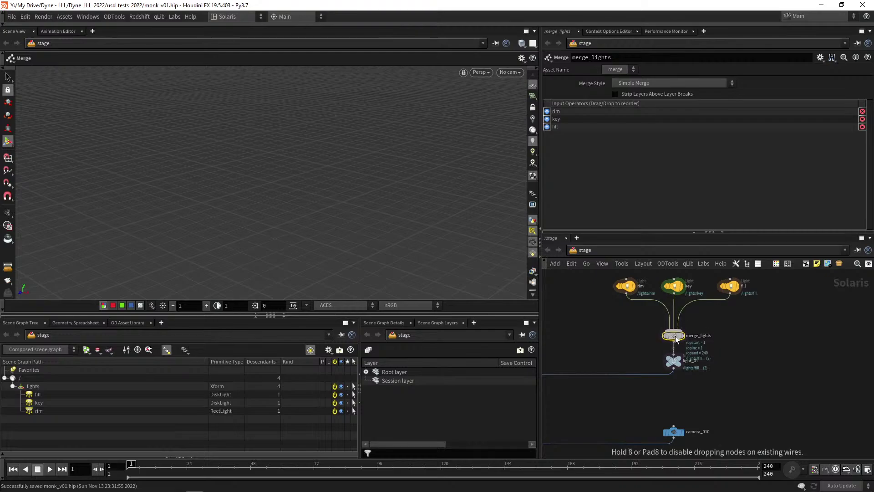
# Move the output null at the end of the network closer beneath the final merge.
pyautogui.moveTo(645, 341); pyautogui.dragTo(671, 319, button='middle')
pyautogui.scroll(-4, 683, 360)
pyautogui.moveTo(646, 393); pyautogui.dragTo(705, 353, button='middle')
pyautogui.scroll(3, 678, 336)
pyautogui.scroll(-4, 705, 353)
pyautogui.moveTo(679, 357); pyautogui.dragTo(660, 346, button='middle')
pyautogui.scroll(3, 674, 344)
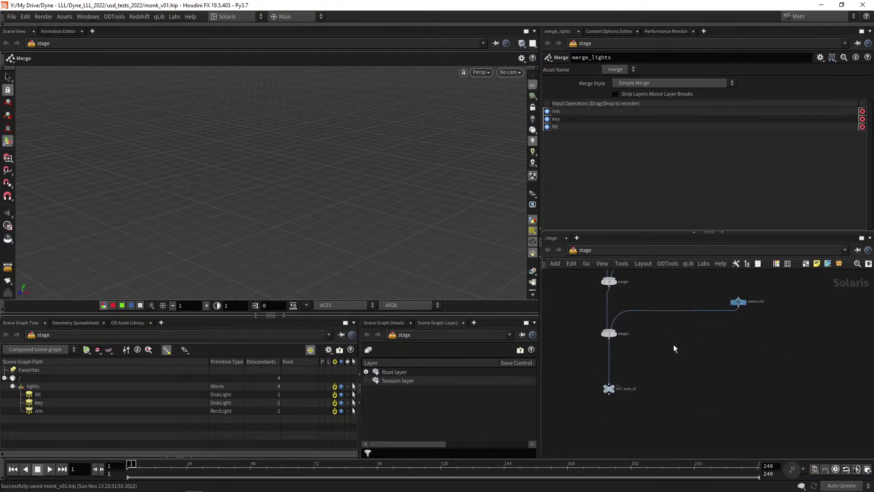
pyautogui.moveTo(614, 390); pyautogui.dragTo(614, 369)
pyautogui.moveTo(643, 340); pyautogui.dragTo(638, 407, button='middle')
pyautogui.scroll(-4, 654, 355)
pyautogui.moveTo(655, 326); pyautogui.dragTo(695, 367, button='middle')
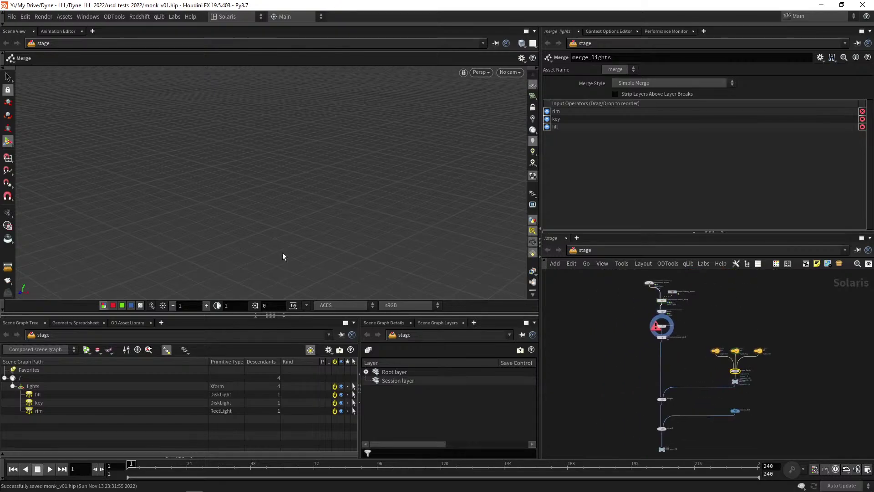
pyautogui.scroll(6, 704, 316)
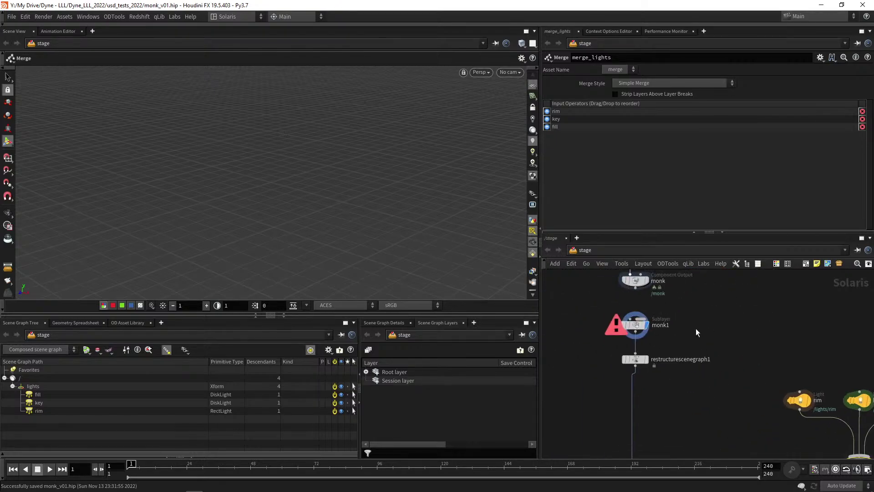
pyautogui.moveTo(688, 354); pyautogui.dragTo(735, 348, button='middle')
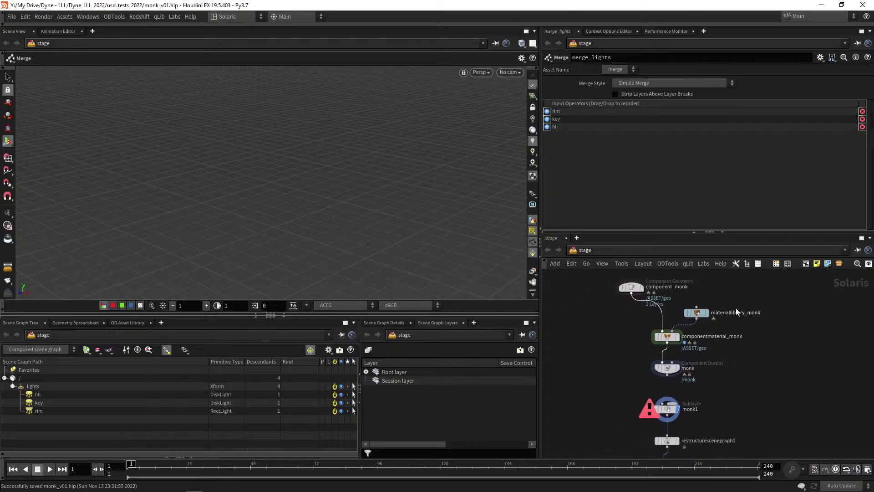
pyautogui.click(309, 352)
pyautogui.click(310, 353)
pyautogui.moveTo(638, 332); pyautogui.dragTo(640, 362, button='middle')
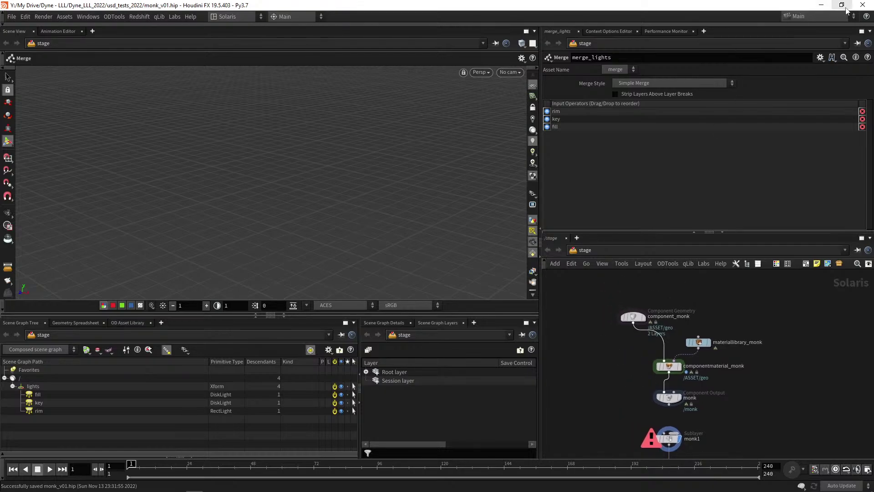
# Close Houdini and minimize the browser window showing the YouTube video to reach the desktop.
pyautogui.click(862, 5)
pyautogui.click(734, 59)
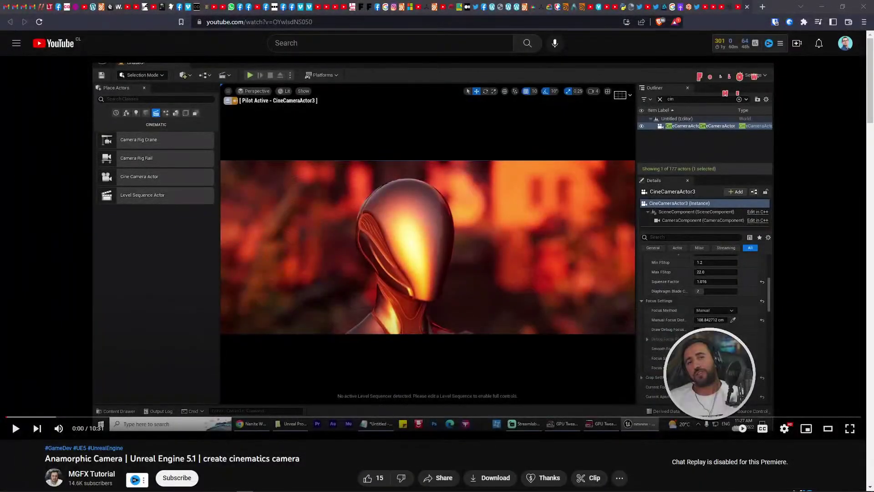
pyautogui.click(823, 8)
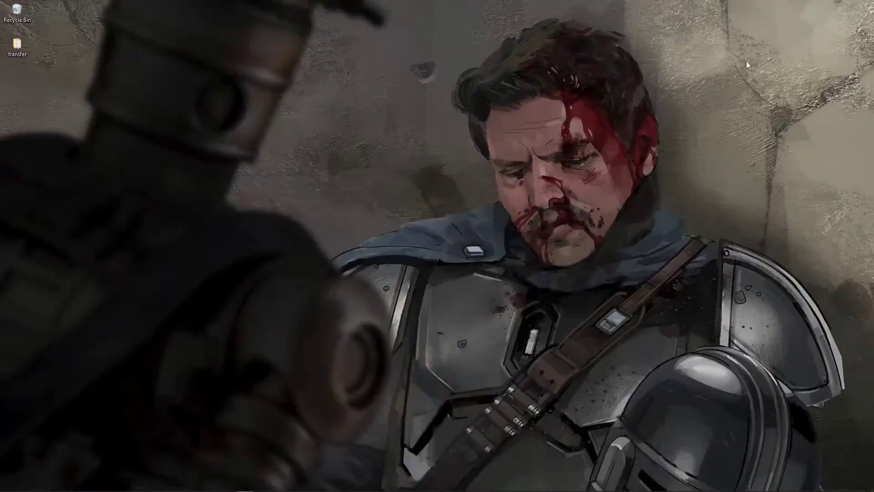
# Empty the Recycle Bin, permanently deleting its items.
pyautogui.rightClick(28, 19)
pyautogui.click(56, 36)
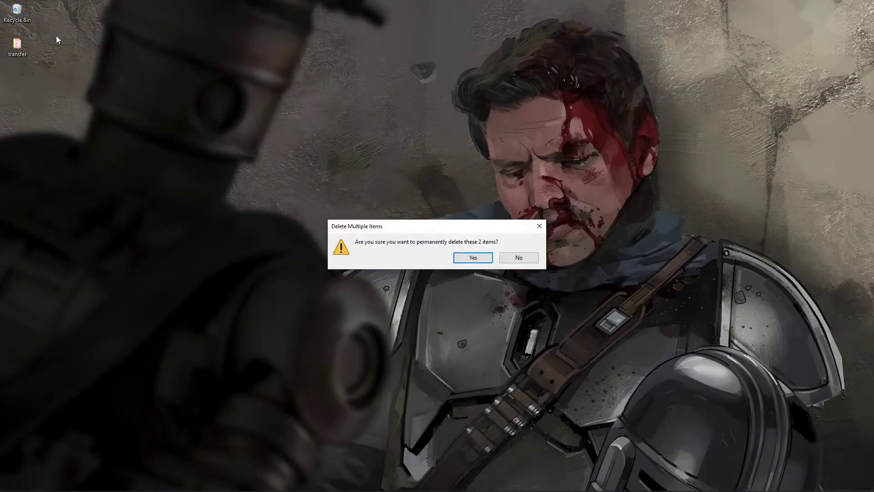
pyautogui.press('Return')
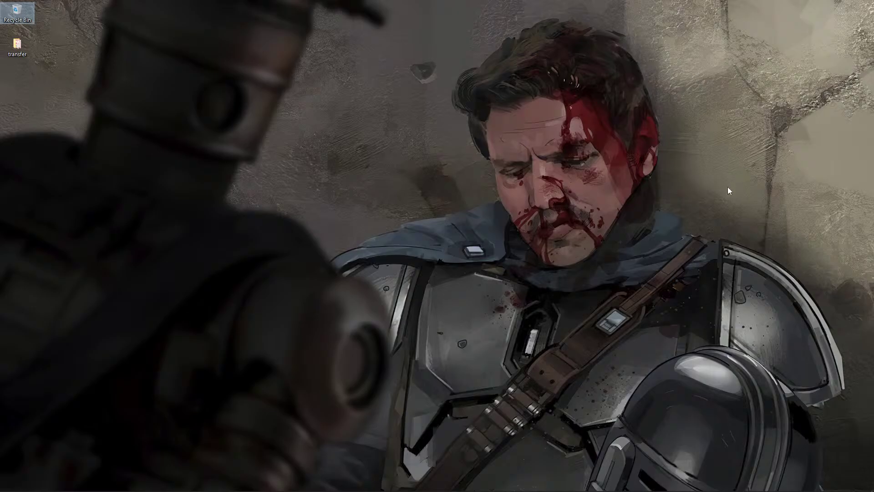
pyautogui.click(648, 202)
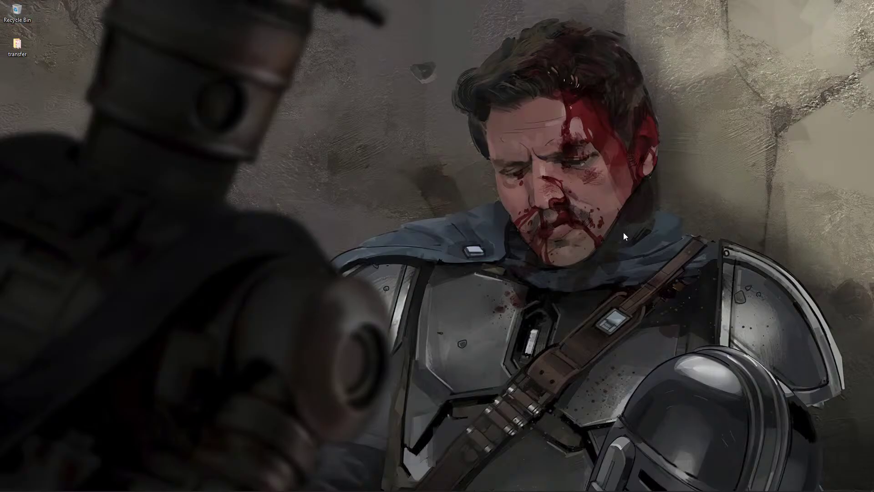
pyautogui.hotkey('alt', 'Tab')
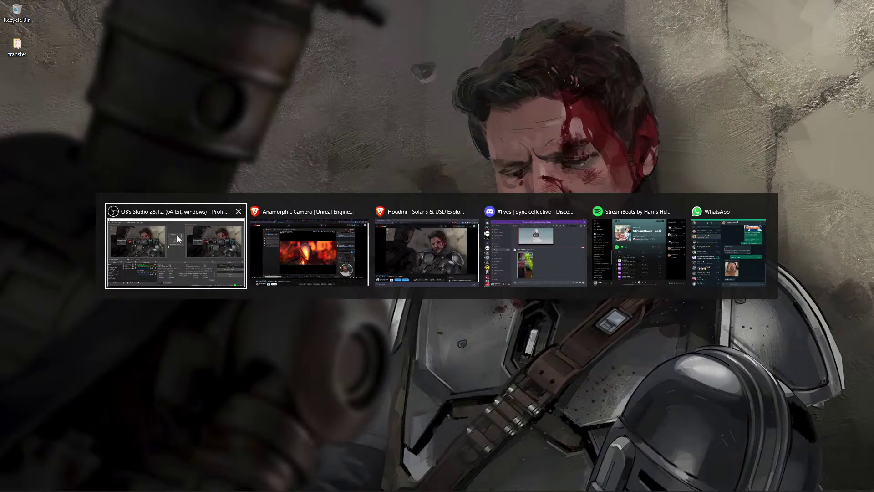
pyautogui.press('Escape')
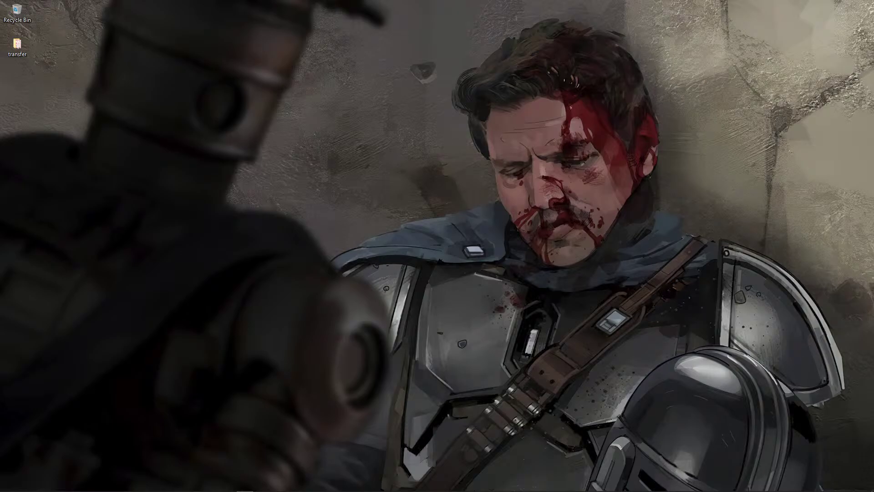
pyautogui.hotkey('alt', 'Tab')
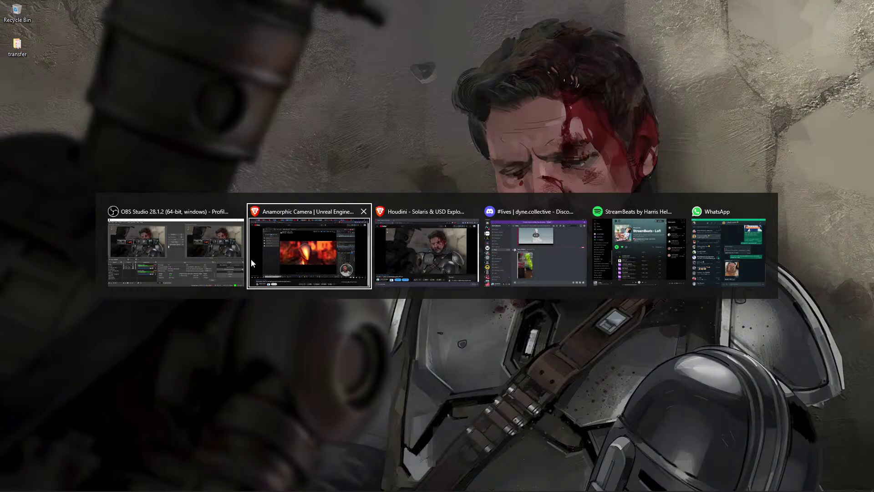
pyautogui.press('Escape')
pyautogui.press('super')
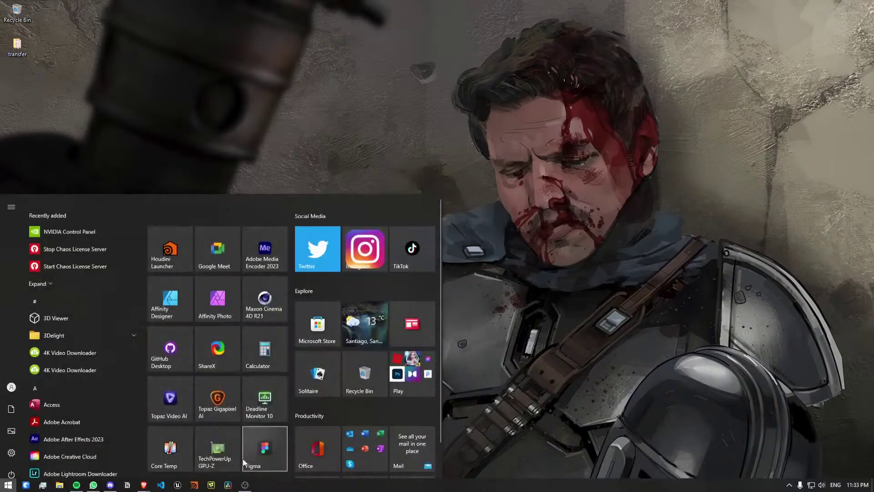
pyautogui.hotkey('alt', 'Tab')
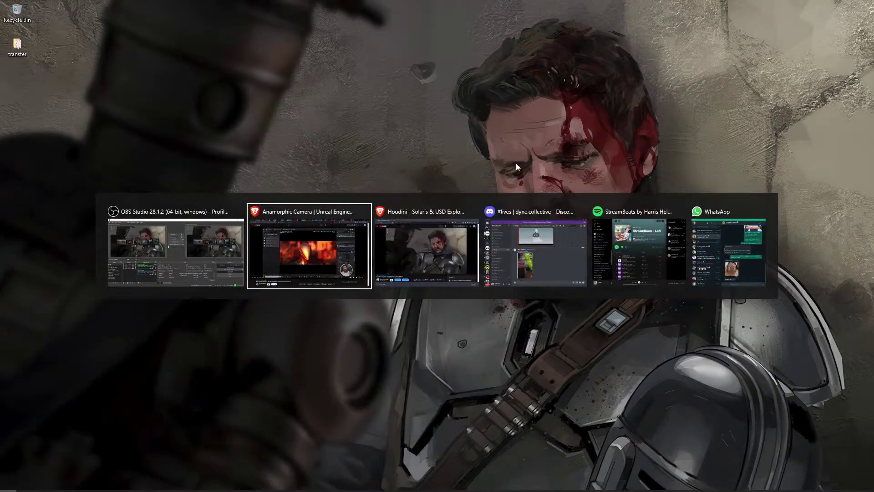
pyautogui.press('Escape')
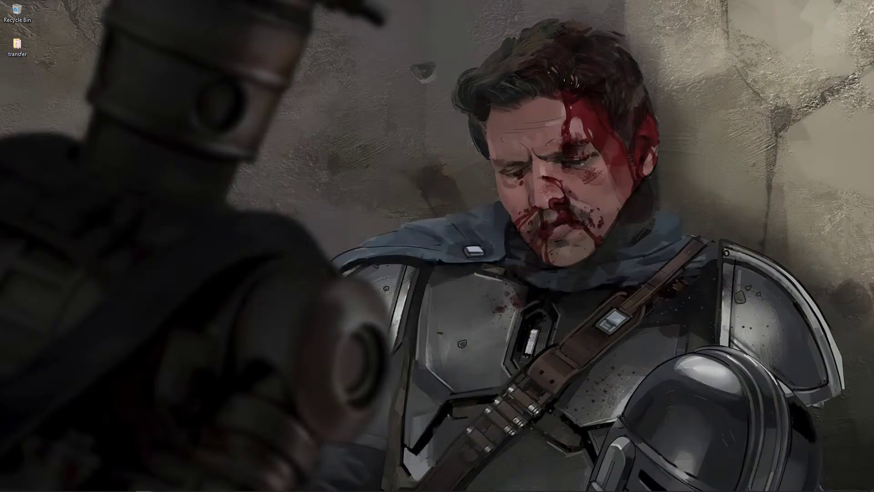
# Switch to the Brave browser and search Google for "technical issues" in a new tab.
pyautogui.press('super')
pyautogui.moveTo(144, 484)
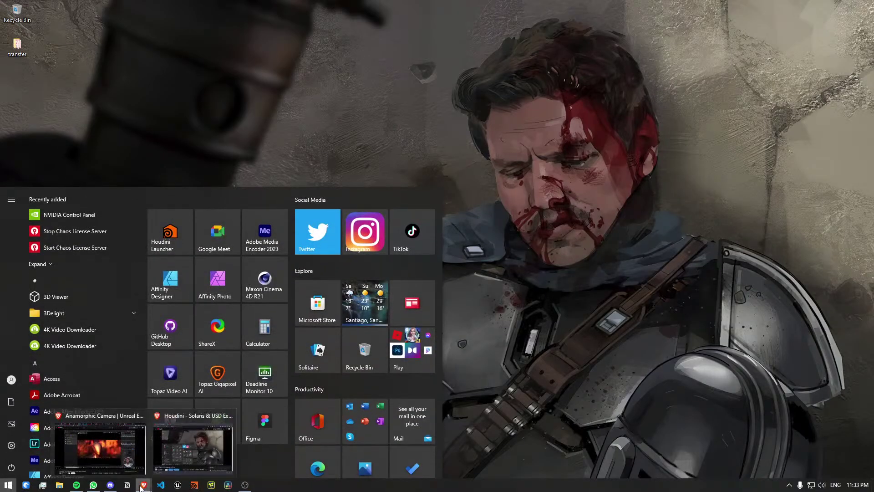
pyautogui.click(138, 454)
pyautogui.hotkey('alt', 'Tab')
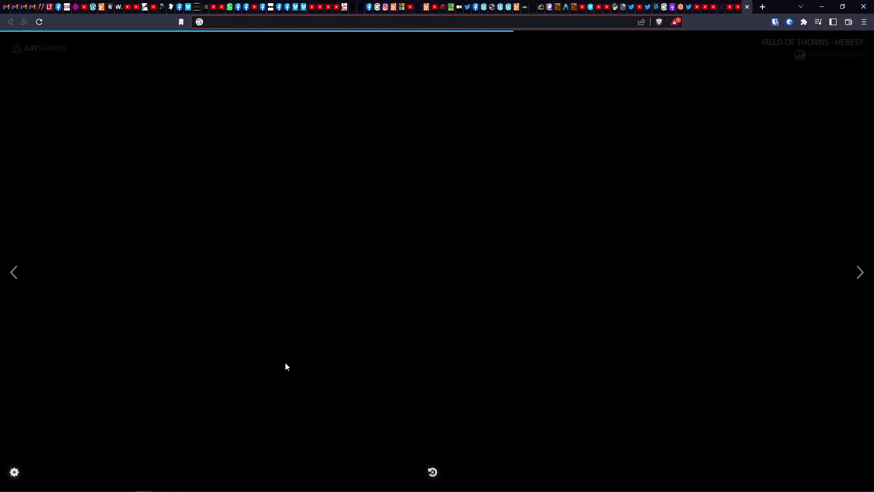
pyautogui.write('technical issues')
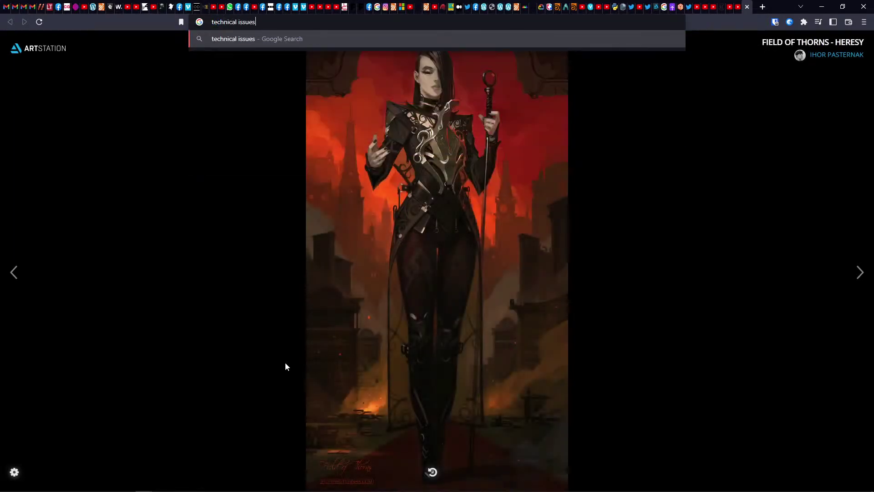
pyautogui.press('Return')
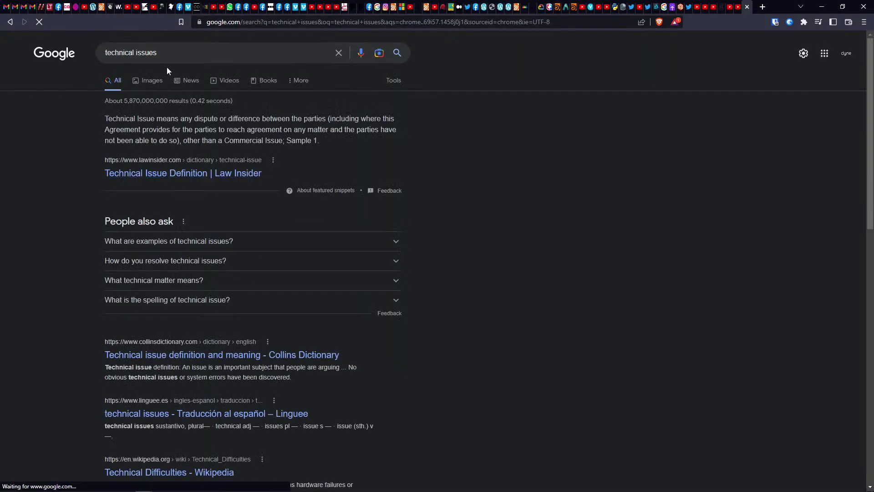
# Find the "Technical Difficulties Please Stand By" picture with the dog among the image results and show it full size in its own tab.
pyautogui.click(151, 80)
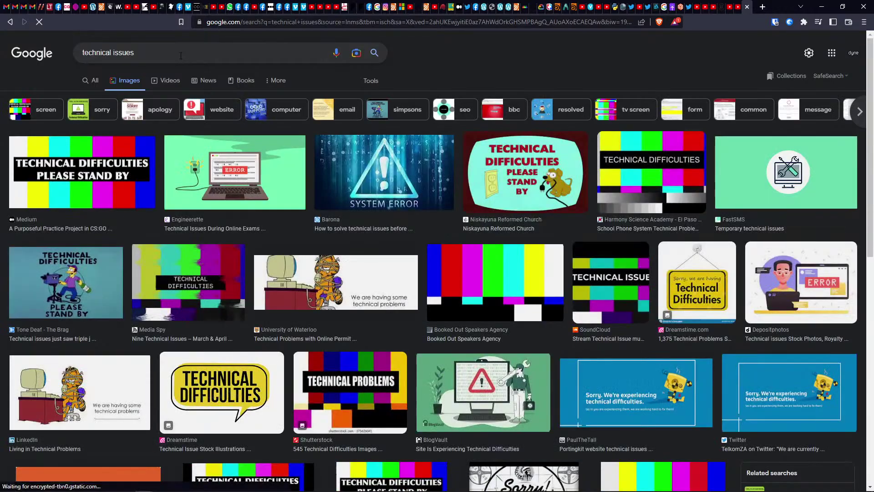
pyautogui.click(519, 186)
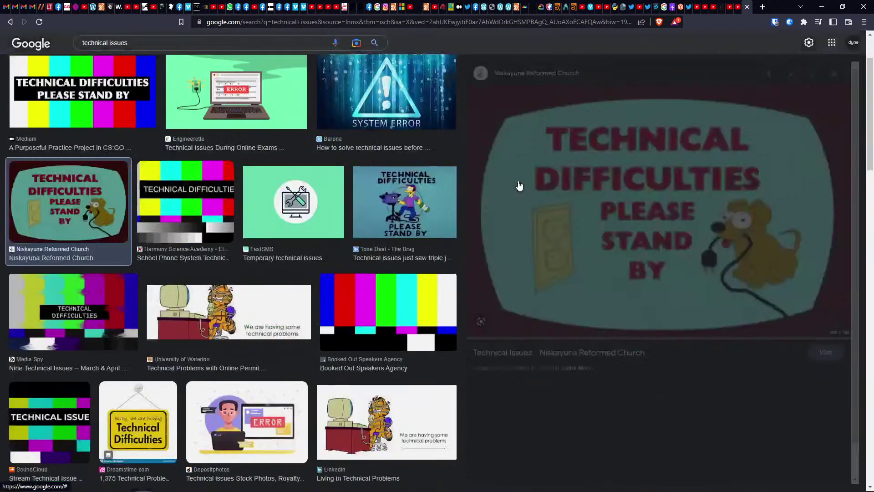
pyautogui.rightClick(555, 223)
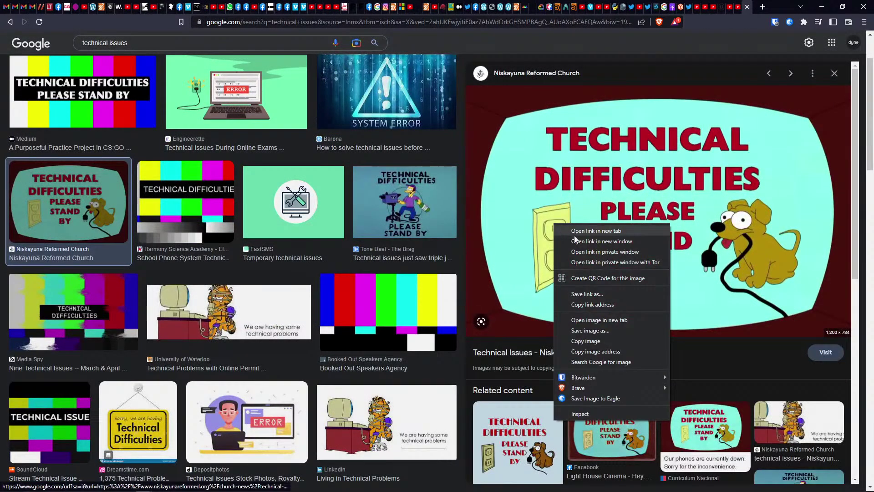
pyautogui.click(600, 320)
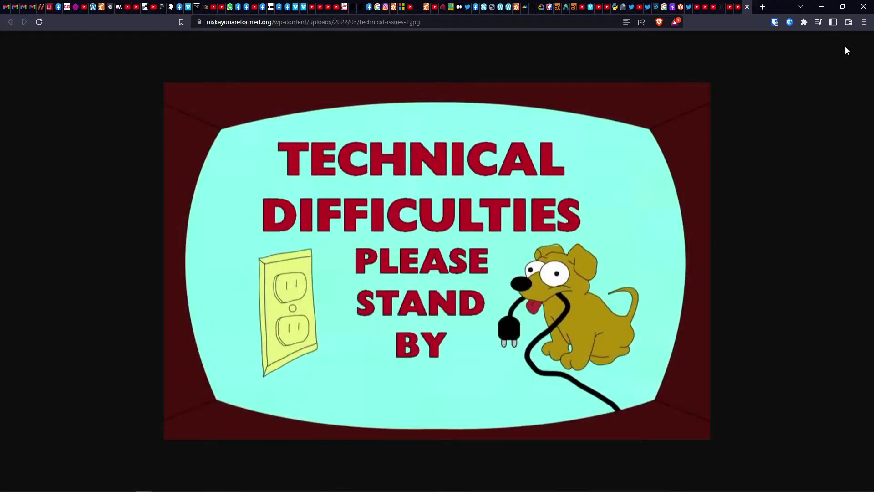
pyautogui.hotkey('alt', 'Tab')
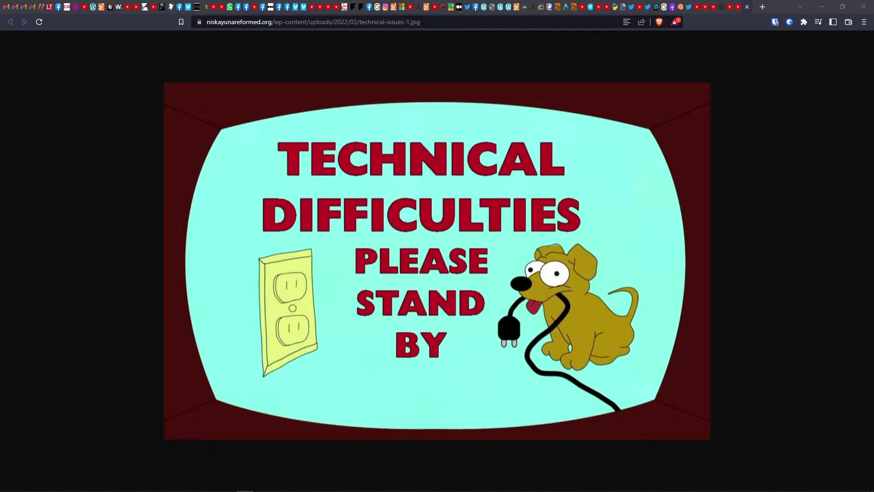